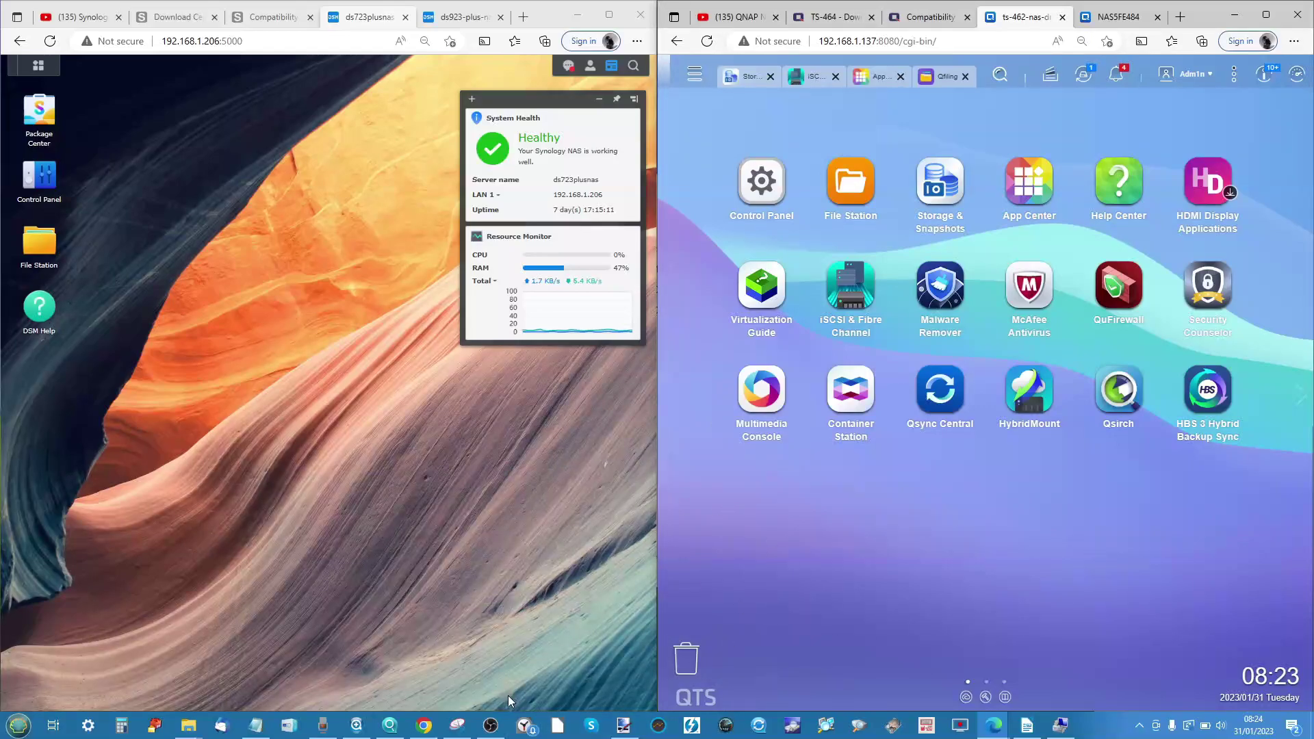
- Hide the Video Capture Device 5 webcam source in OBS and minimize OBS
{"action": "left_click", "coordinate": [490, 727]}
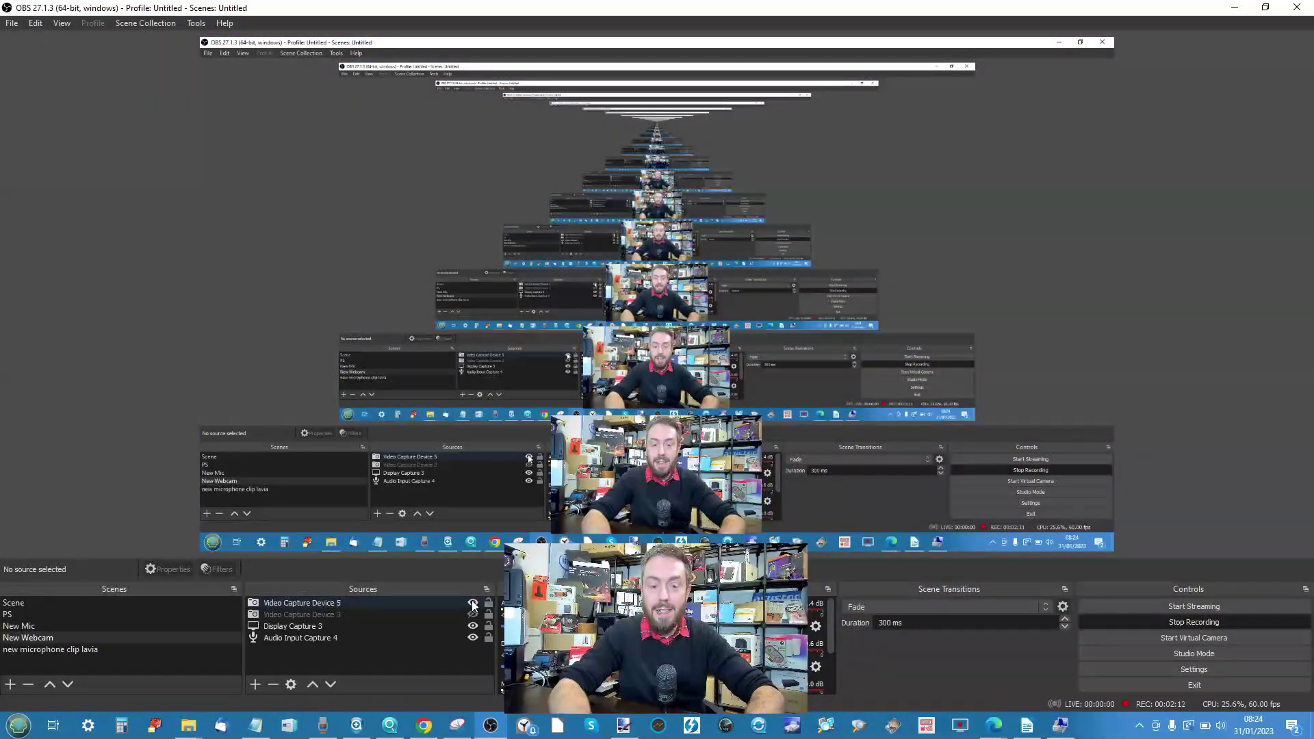
{"action": "left_click", "coordinate": [473, 603]}
{"action": "left_click", "coordinate": [1234, 8]}
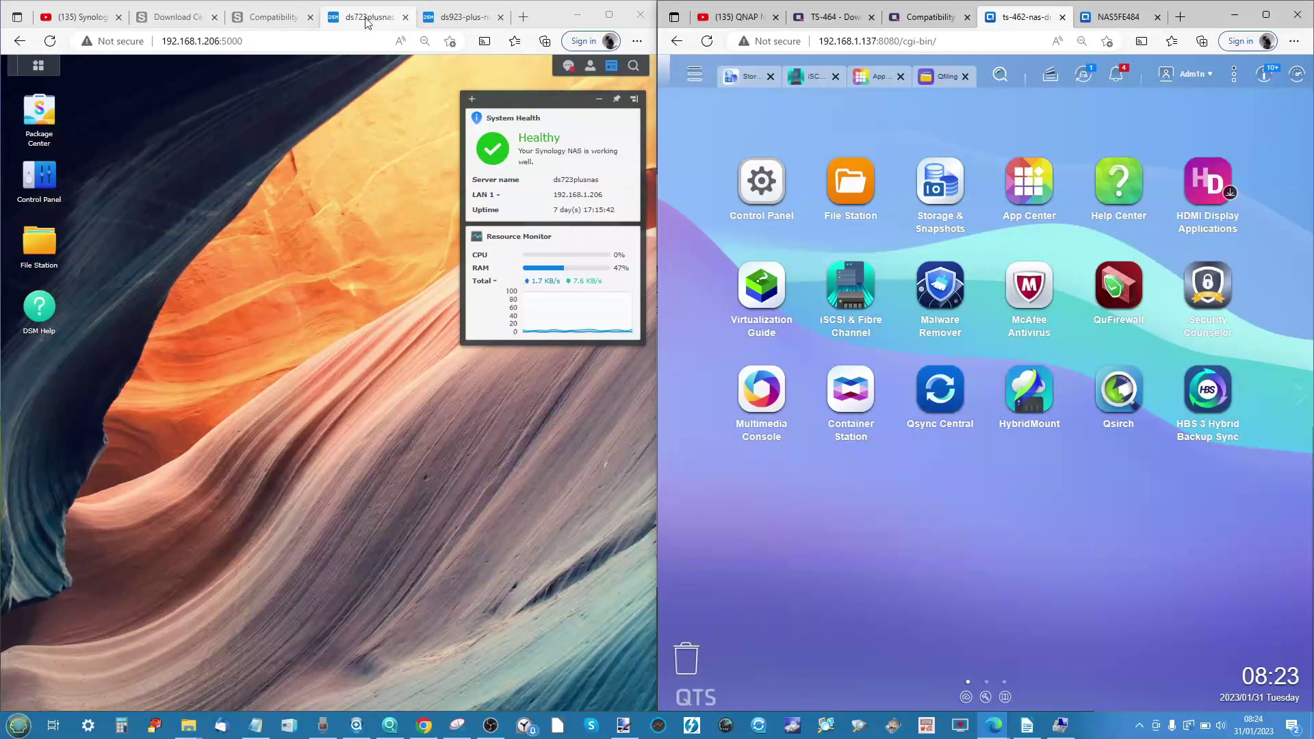
{"action": "left_click", "coordinate": [452, 21]}
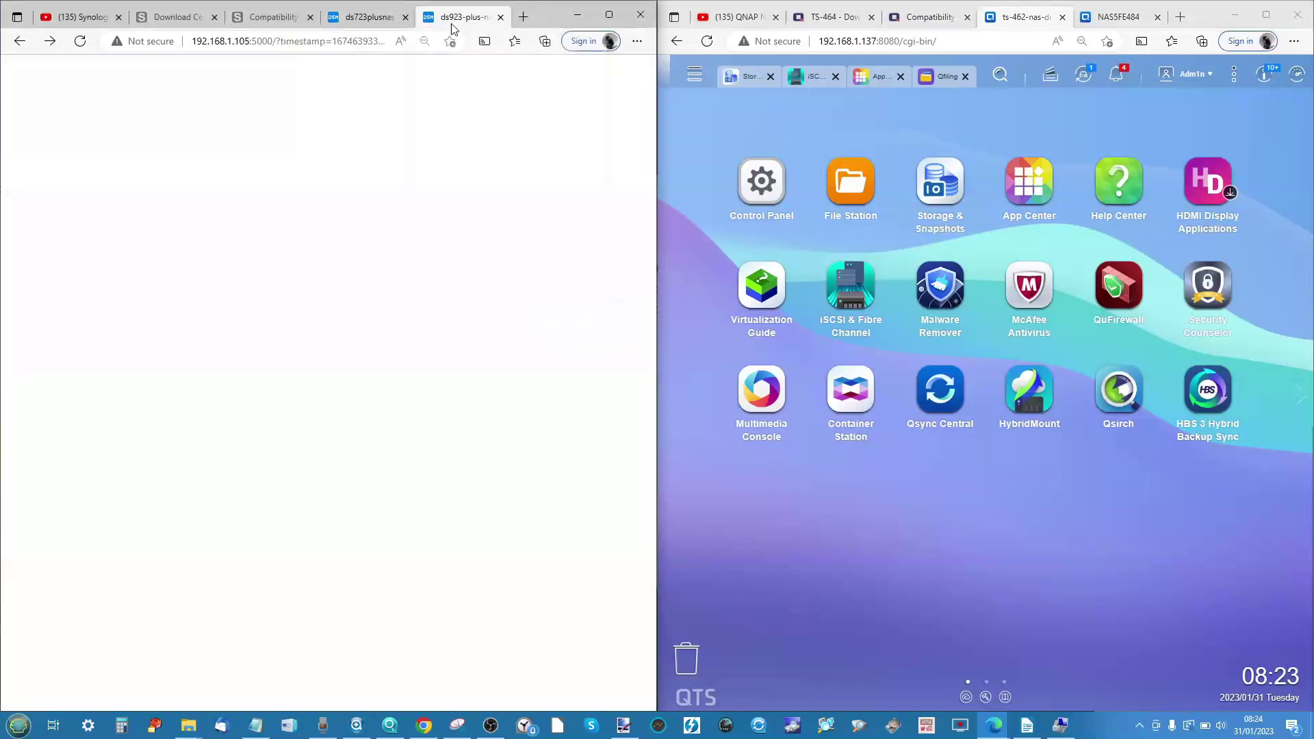
{"action": "left_click", "coordinate": [369, 20]}
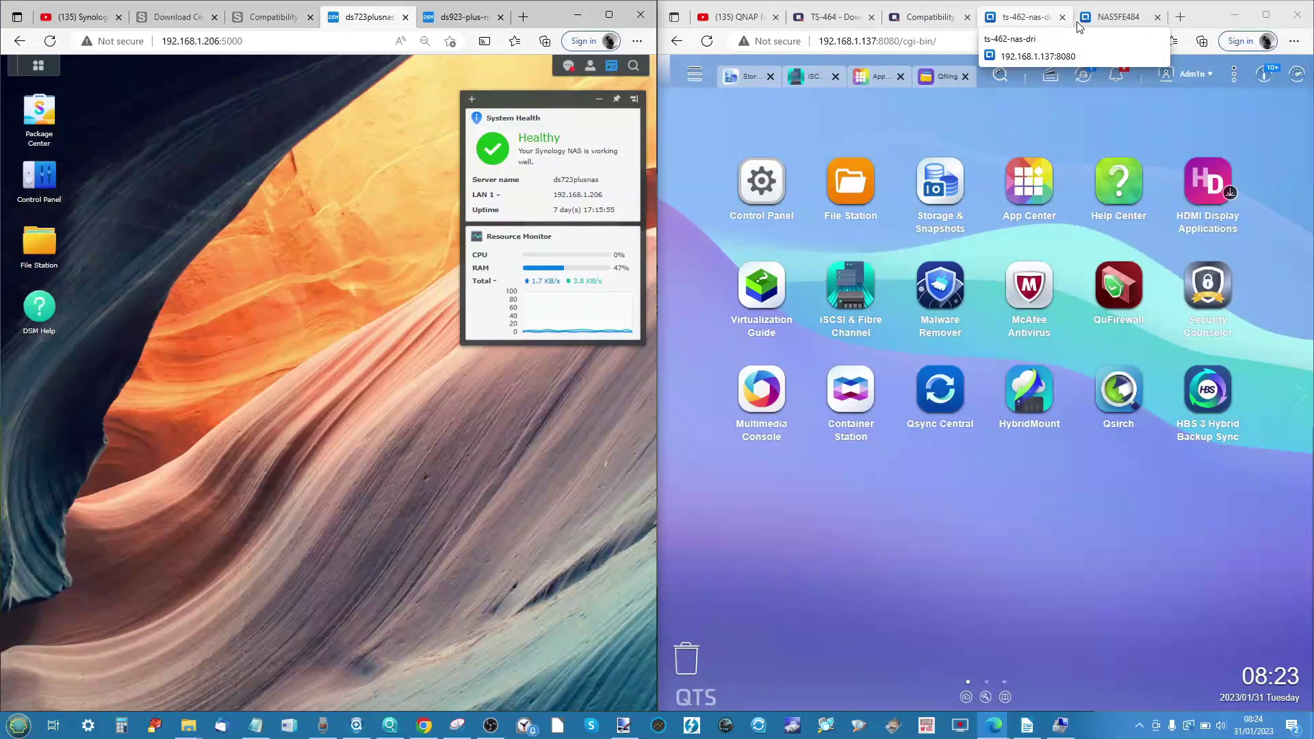
{"action": "left_click", "coordinate": [1103, 21]}
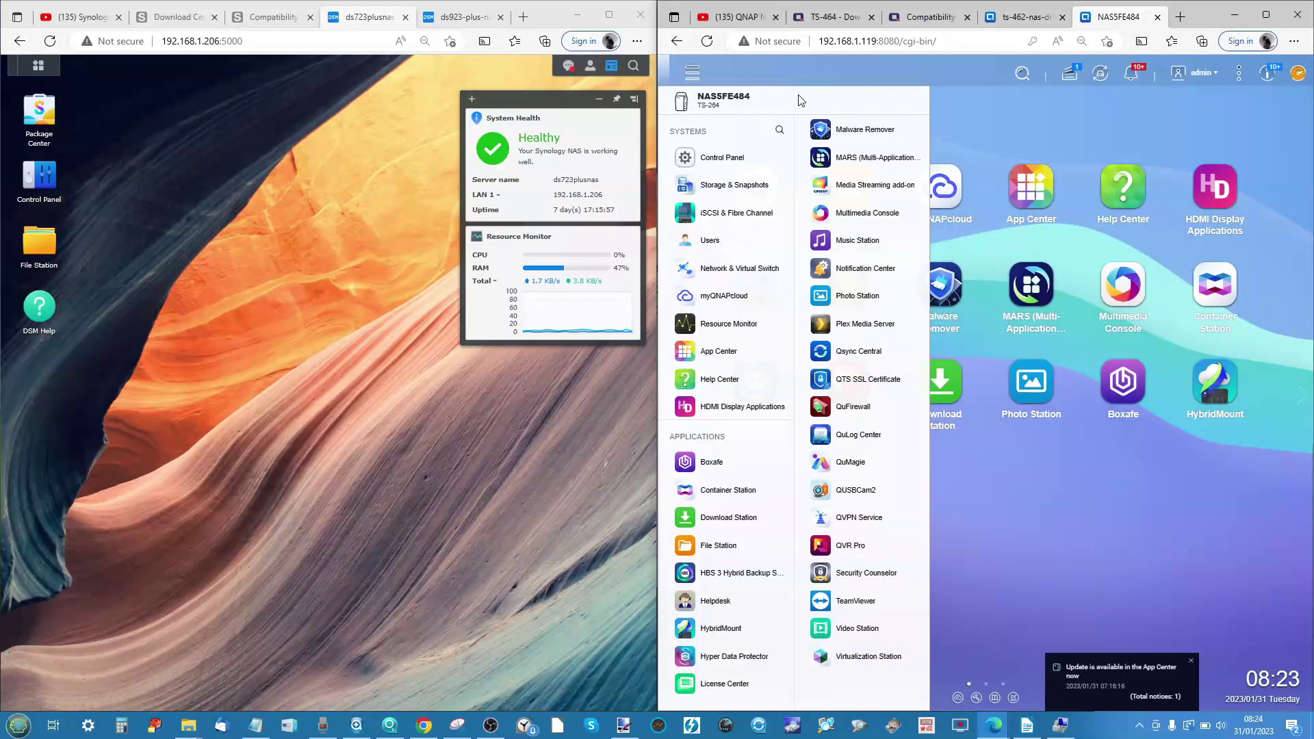
{"action": "left_click", "coordinate": [999, 101]}
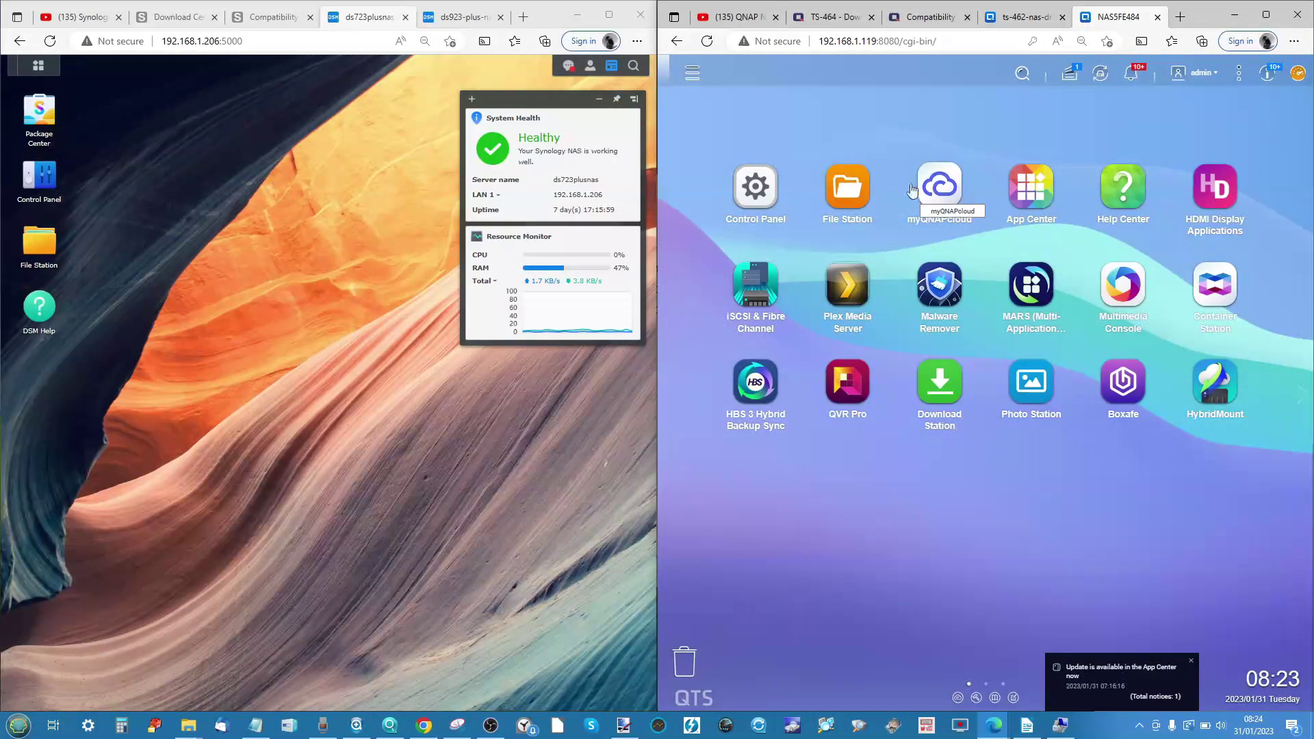
{"action": "left_click", "coordinate": [1020, 17]}
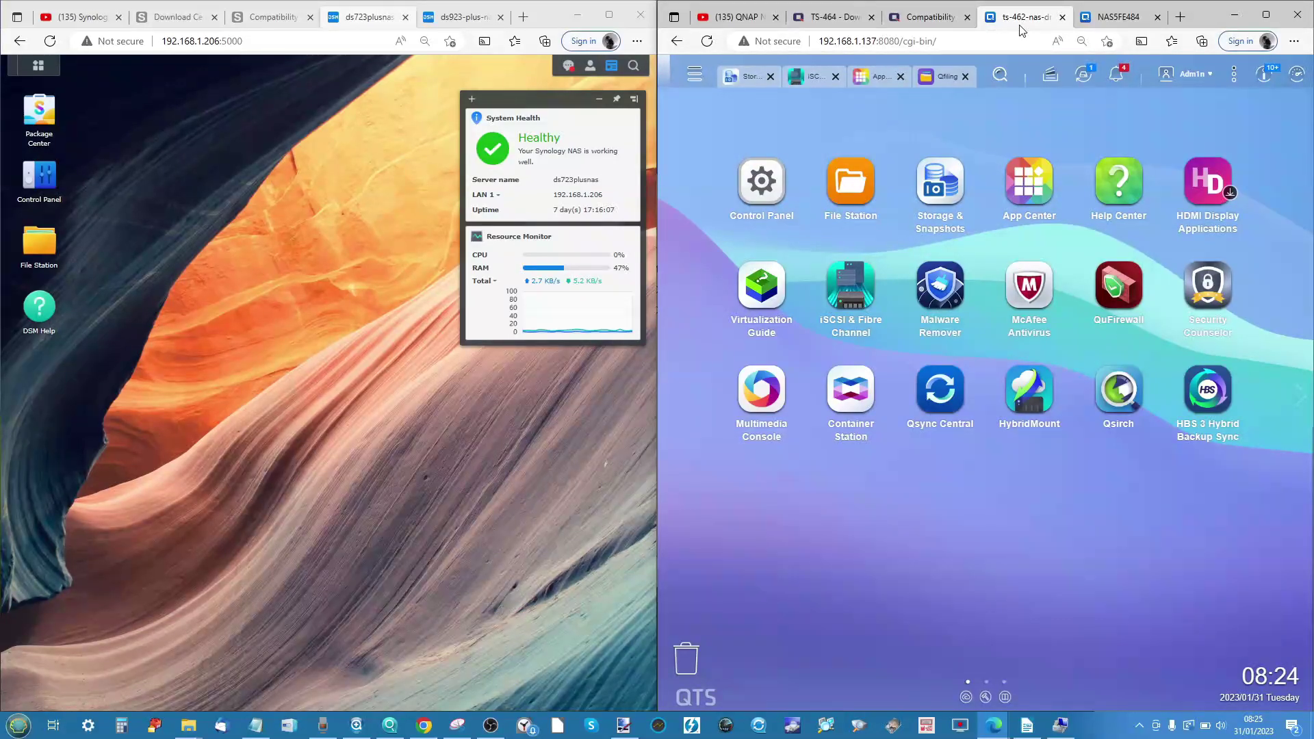
- Launch File Station on both the Synology DSM and QNAP QTS desktops
{"action": "left_click", "coordinate": [50, 254]}
{"action": "left_click", "coordinate": [855, 187]}
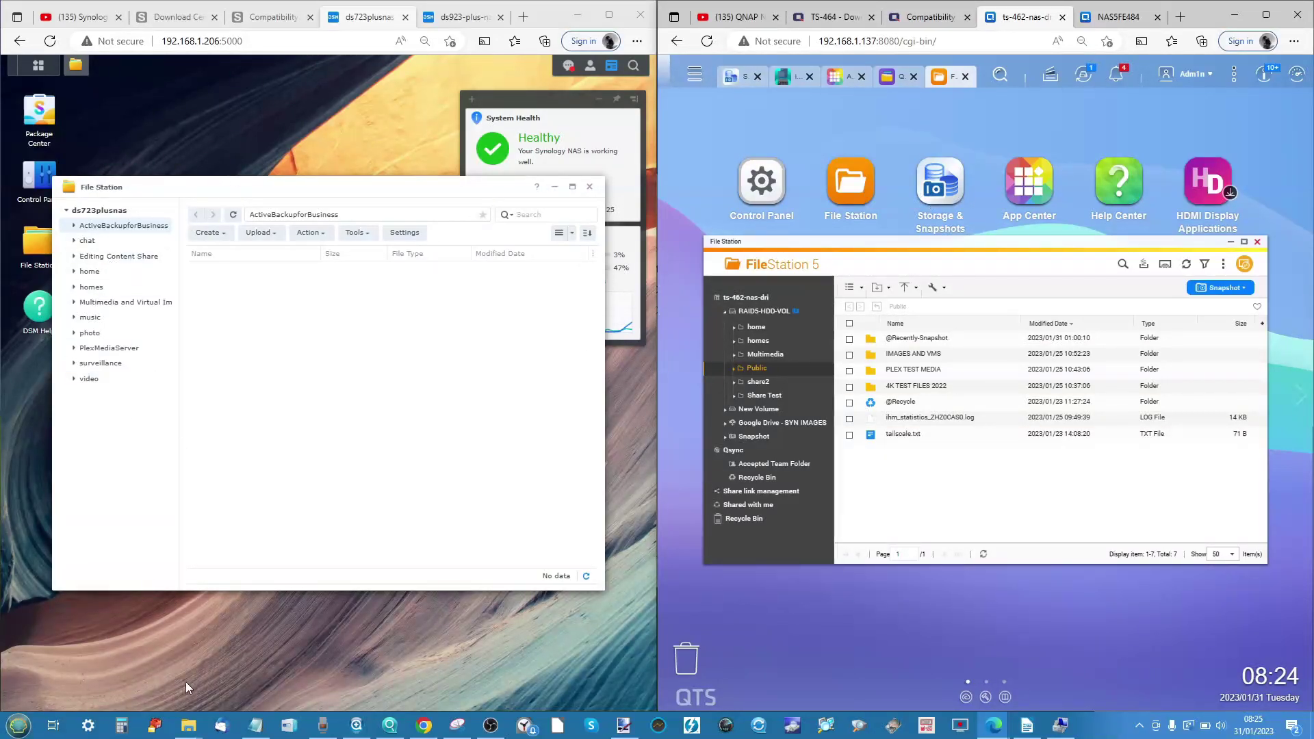
{"action": "mouse_move", "coordinate": [188, 725]}
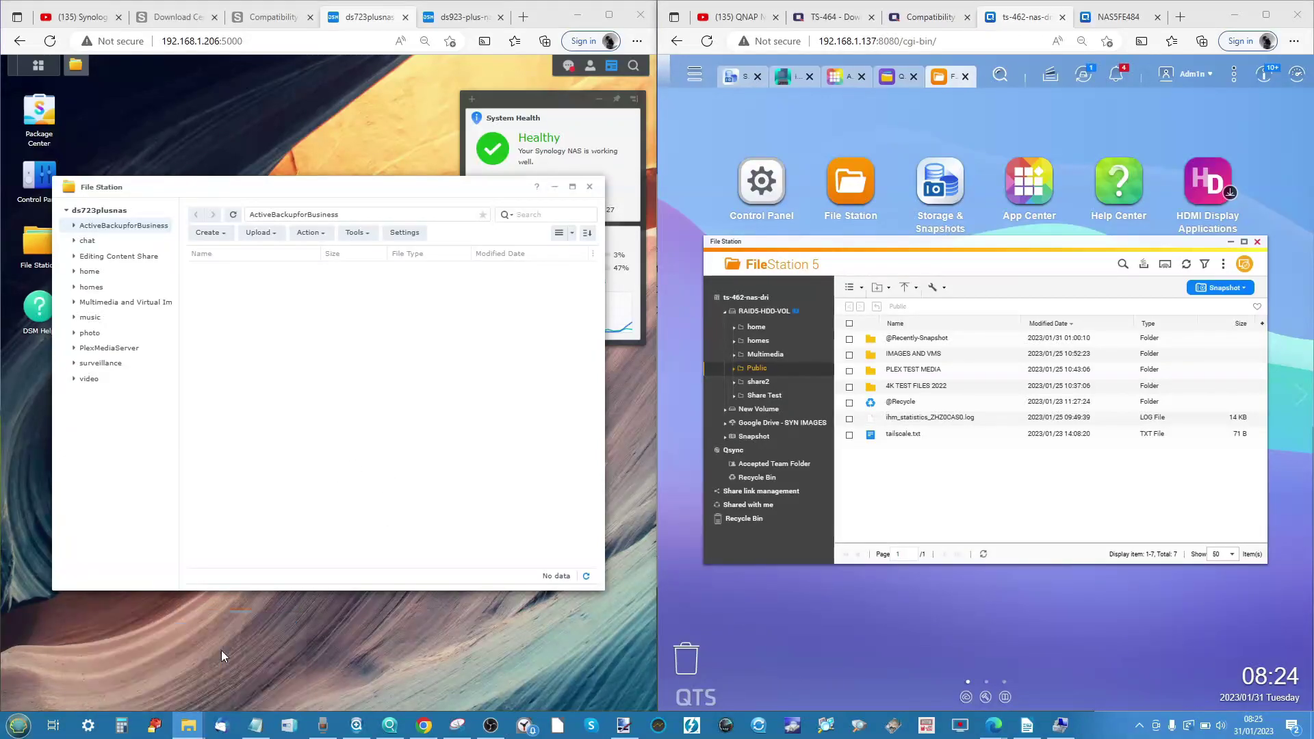
{"action": "left_click", "coordinate": [252, 628]}
{"action": "scroll", "coordinate": [116, 338], "scroll_direction": "up", "scroll_amount": 7}
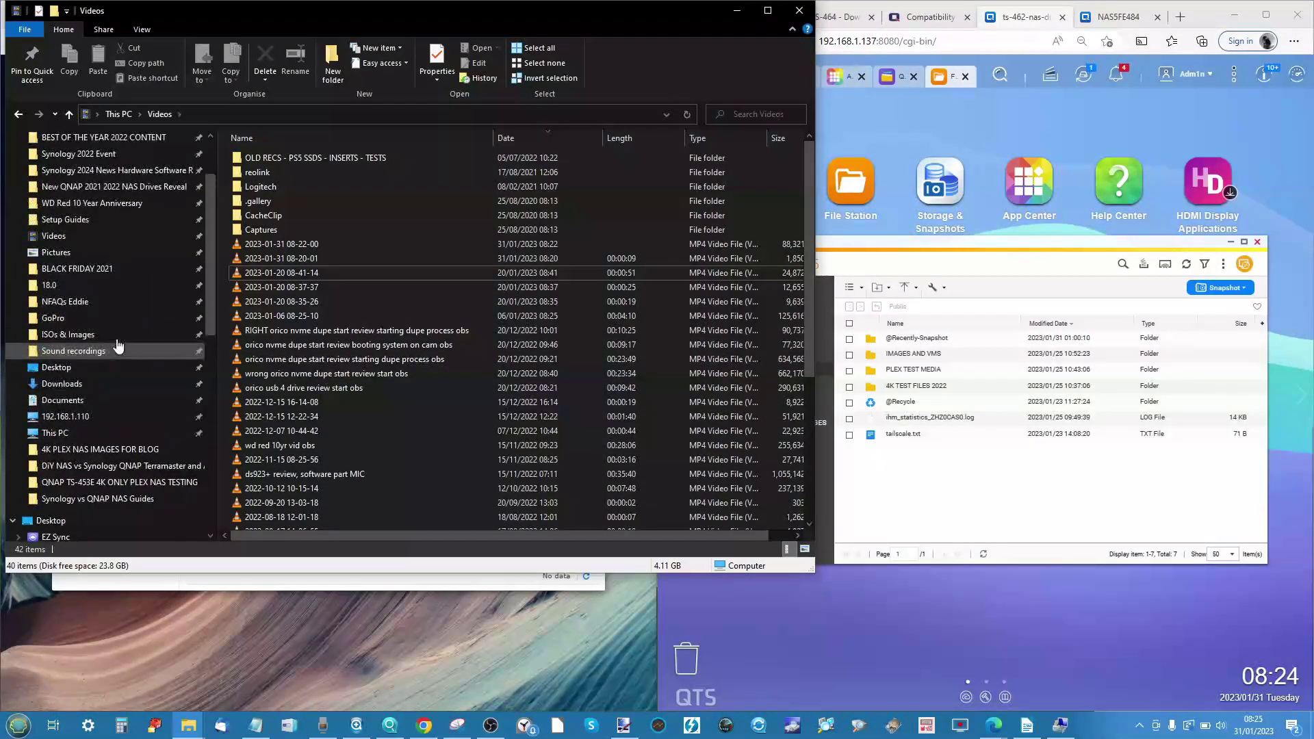
{"action": "left_click", "coordinate": [66, 269]}
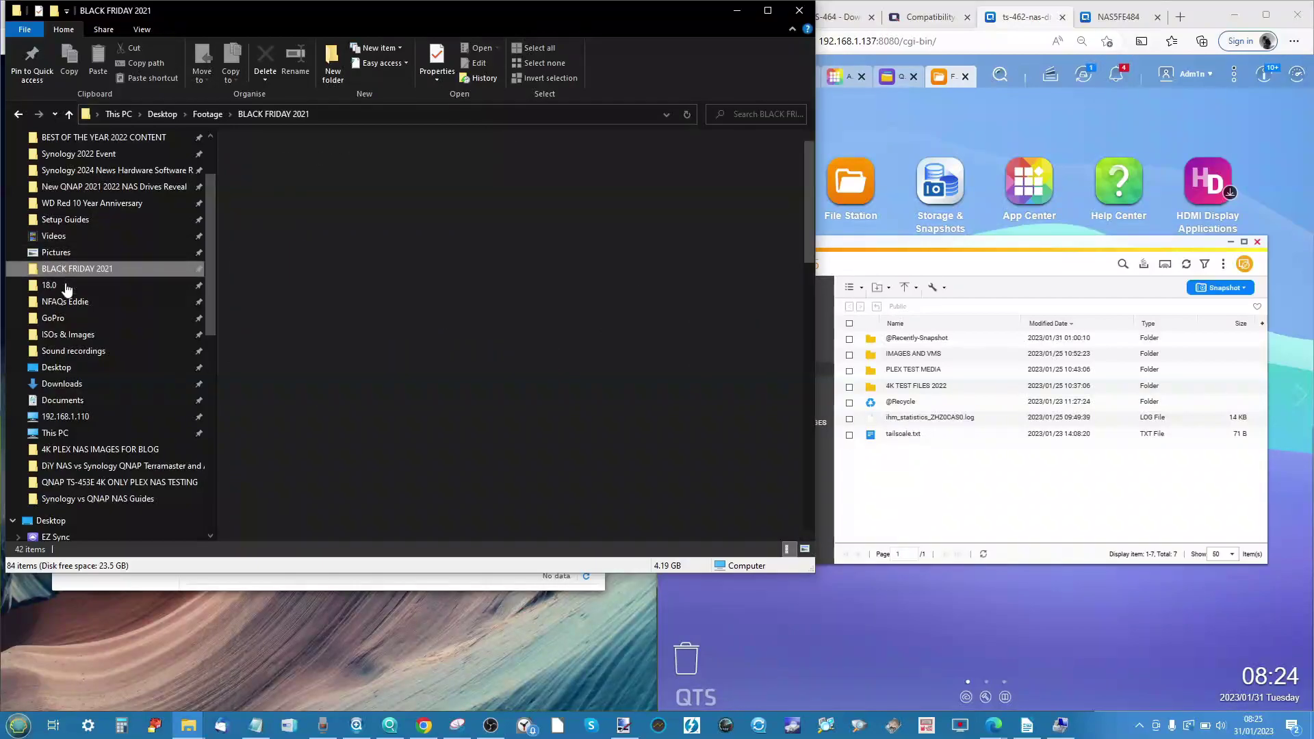
{"action": "left_click", "coordinate": [65, 302]}
{"action": "left_click", "coordinate": [63, 326]}
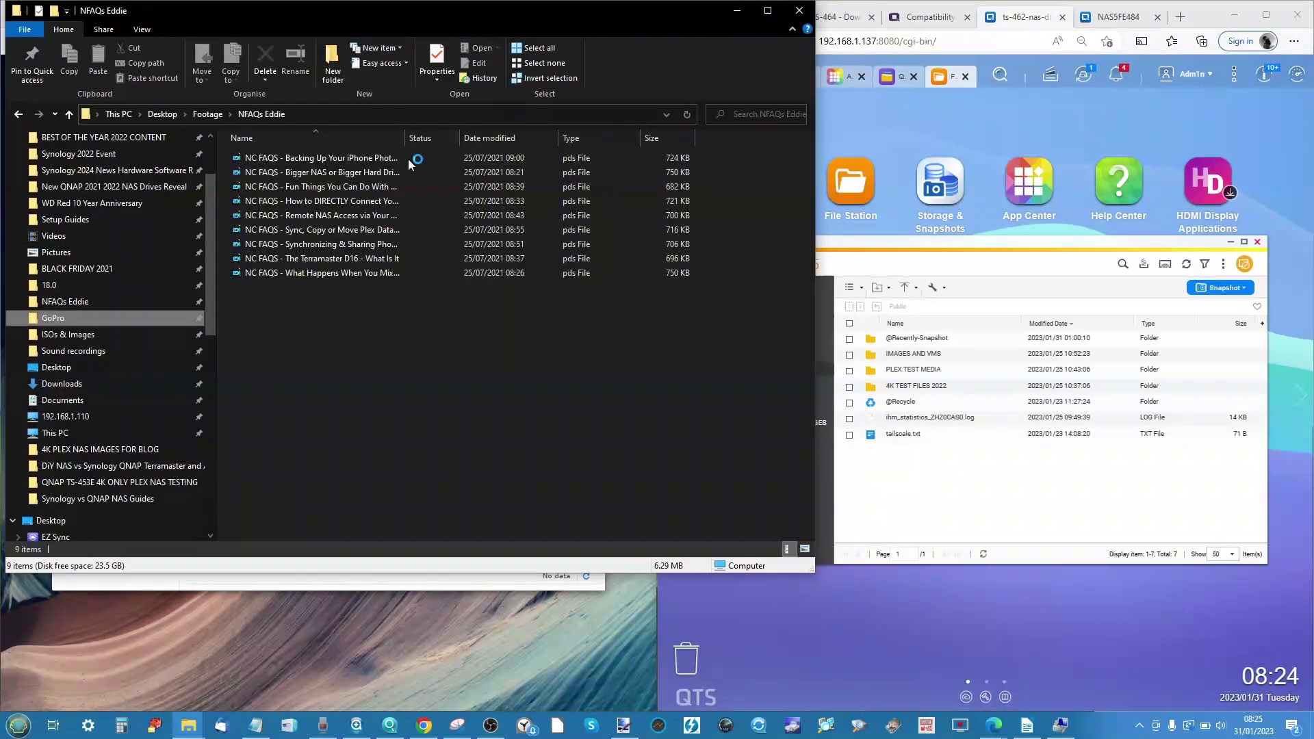
{"action": "left_click", "coordinate": [736, 11]}
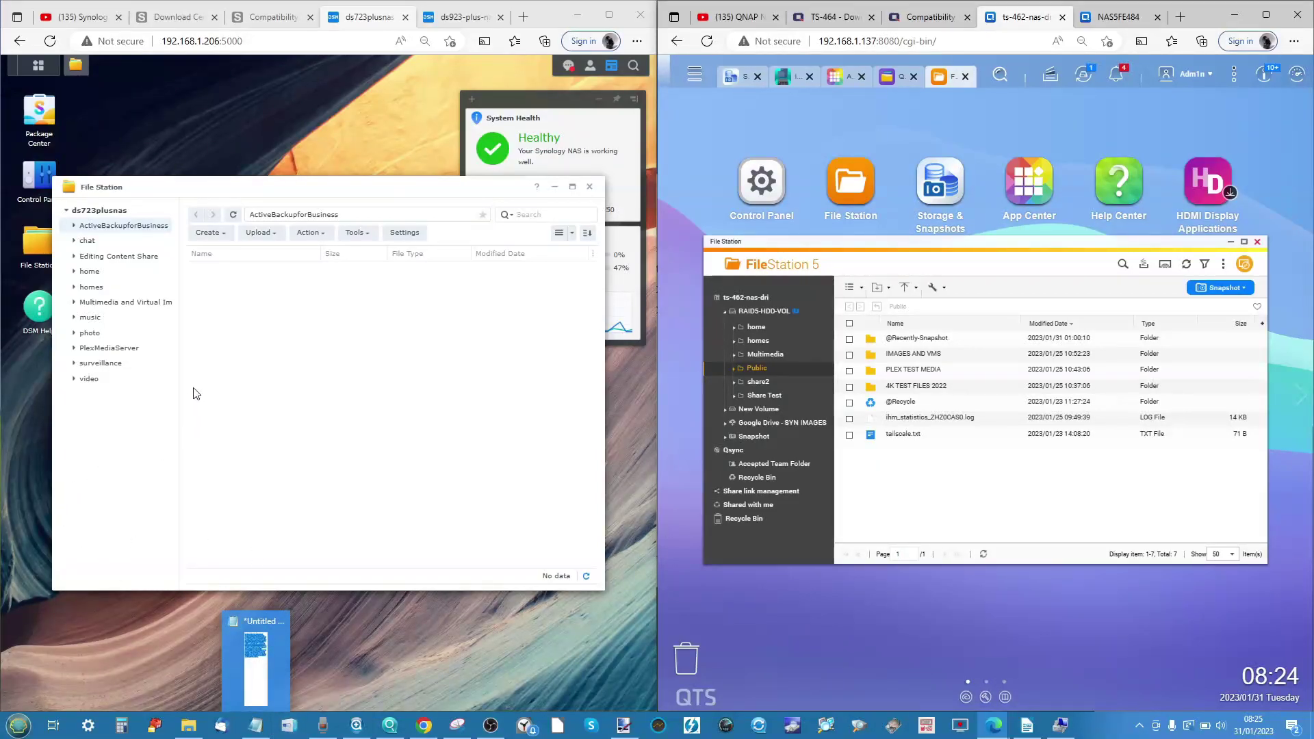
- Browse the home and homes folders in Synology File Station, then show DSM's installed-app grid
{"action": "left_click", "coordinate": [89, 272]}
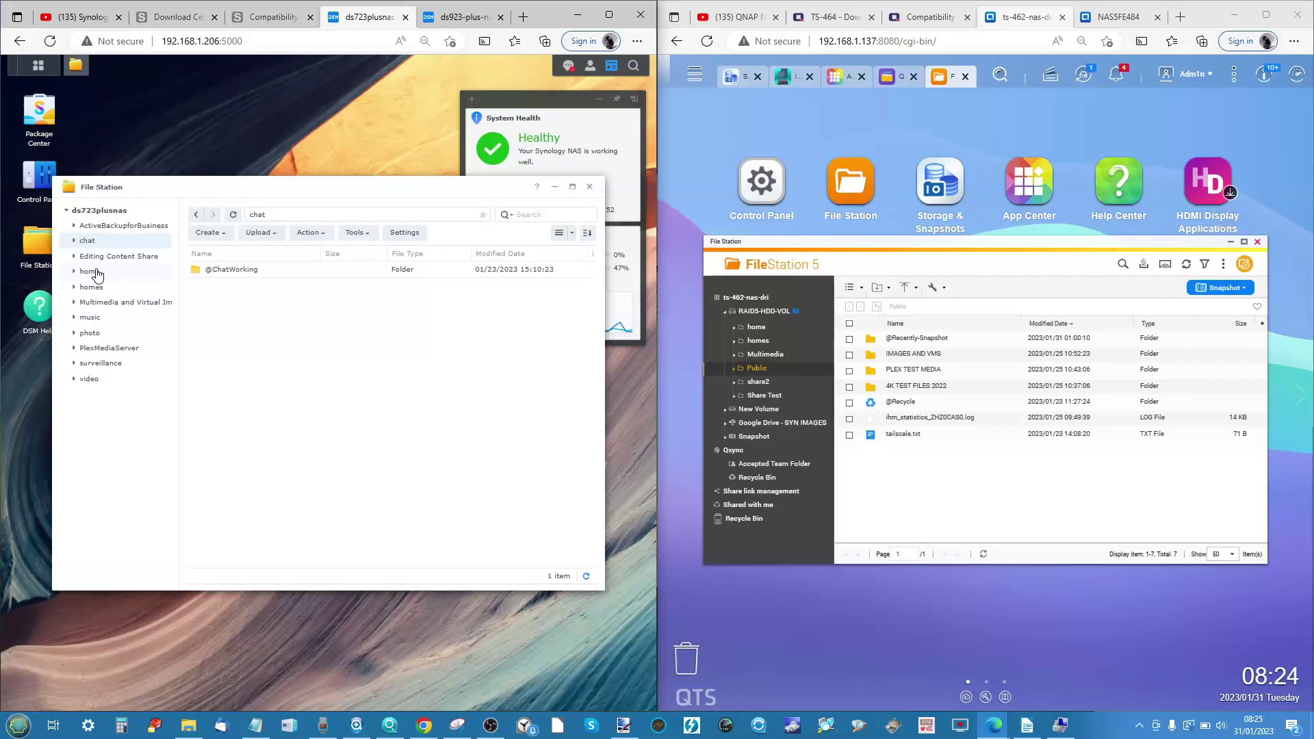
{"action": "left_click", "coordinate": [115, 292]}
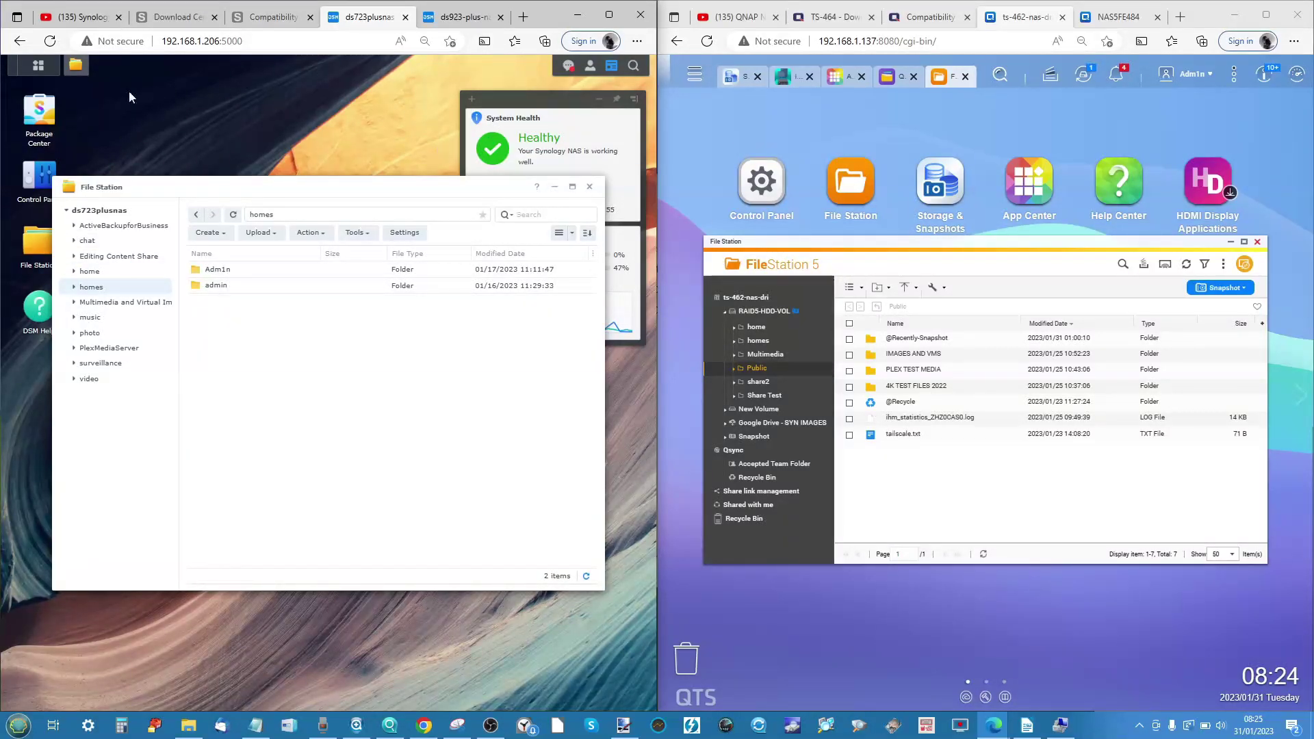
{"action": "left_click", "coordinate": [38, 65]}
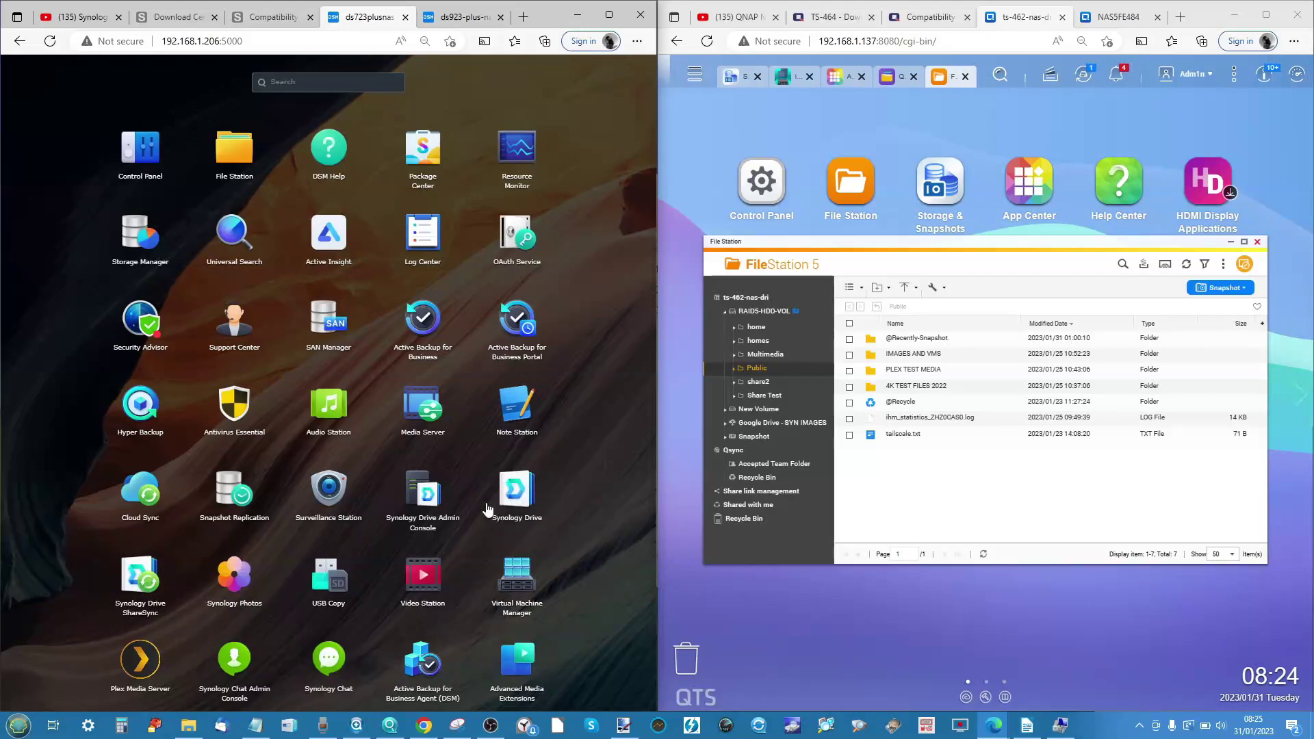
- Reset the DSM page zoom and dismiss both NAS app launchers to reveal File Station
{"action": "scroll", "coordinate": [536, 490], "scroll_direction": "up", "scroll_amount": 5}
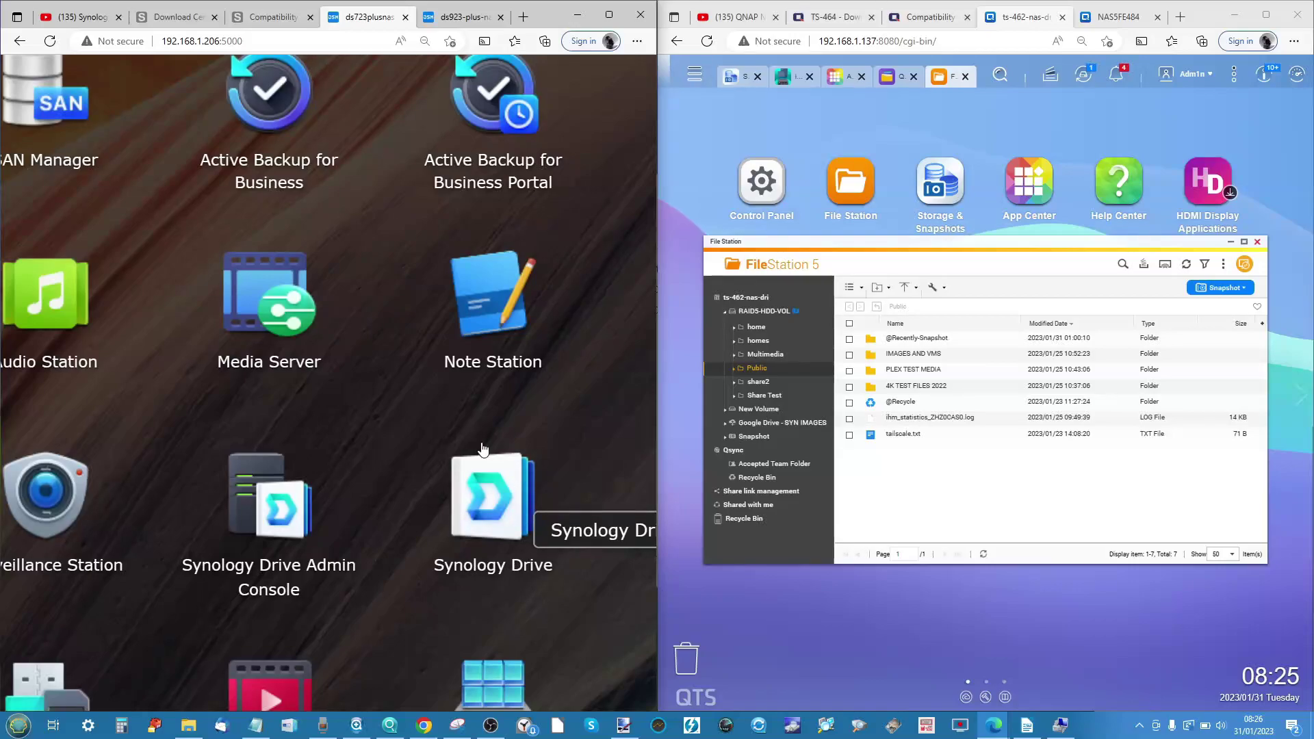
{"action": "scroll", "coordinate": [482, 448], "scroll_direction": "down", "scroll_amount": 2}
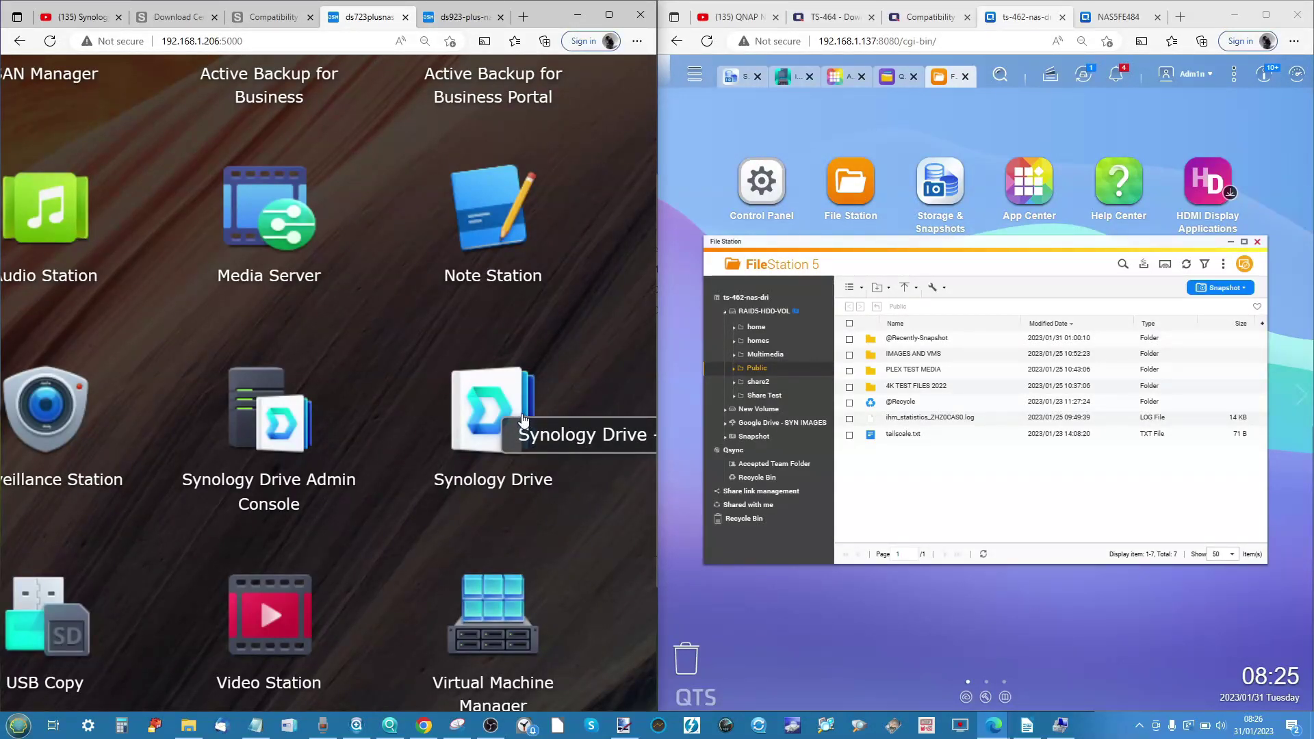
{"action": "key", "text": "ctrl+minus"}
{"action": "key", "text": "ctrl+minus"}
{"action": "key", "text": "ctrl+minus"}
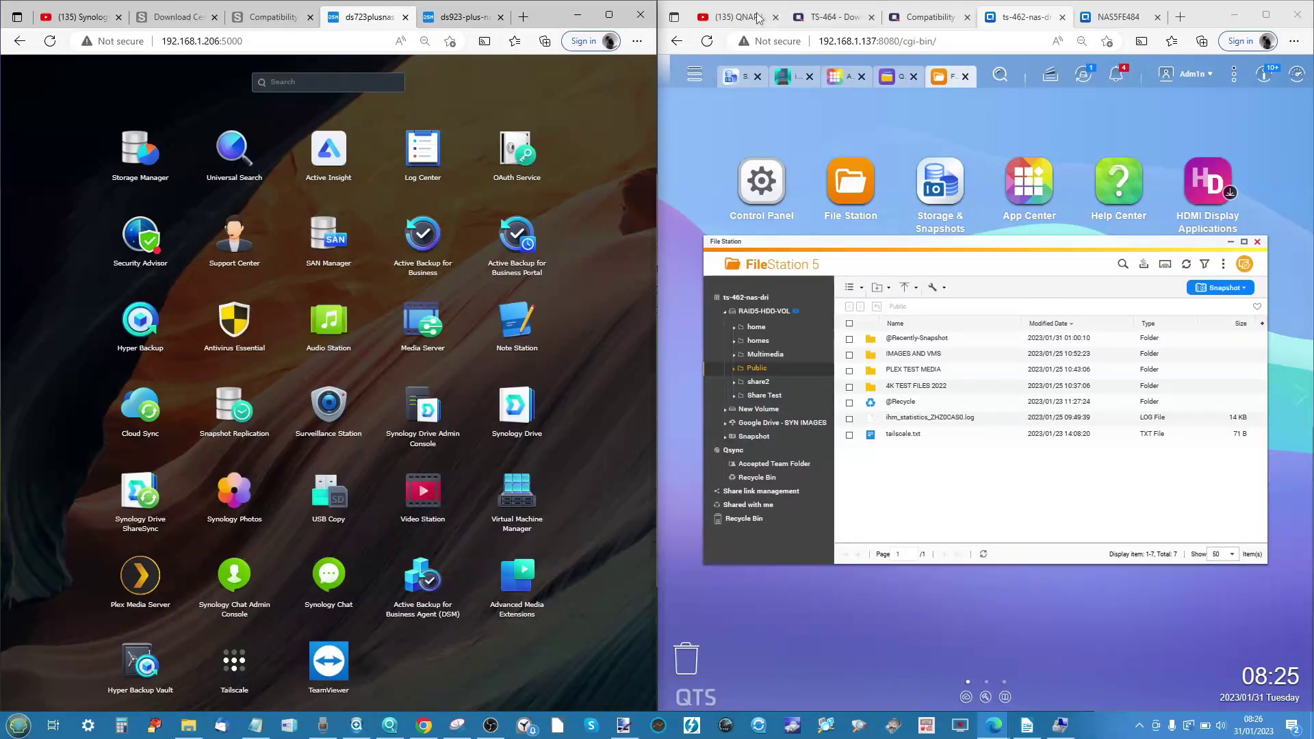
{"action": "left_click", "coordinate": [695, 74]}
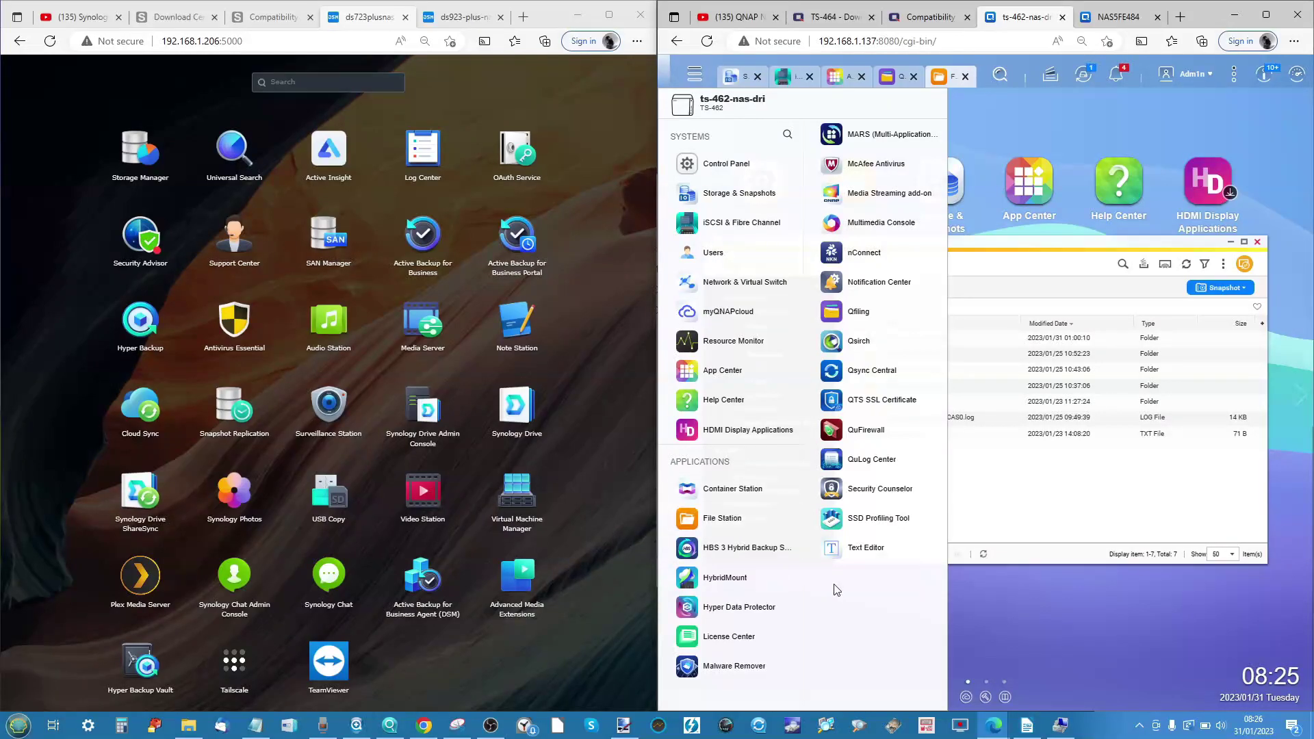
{"action": "left_click", "coordinate": [1041, 628]}
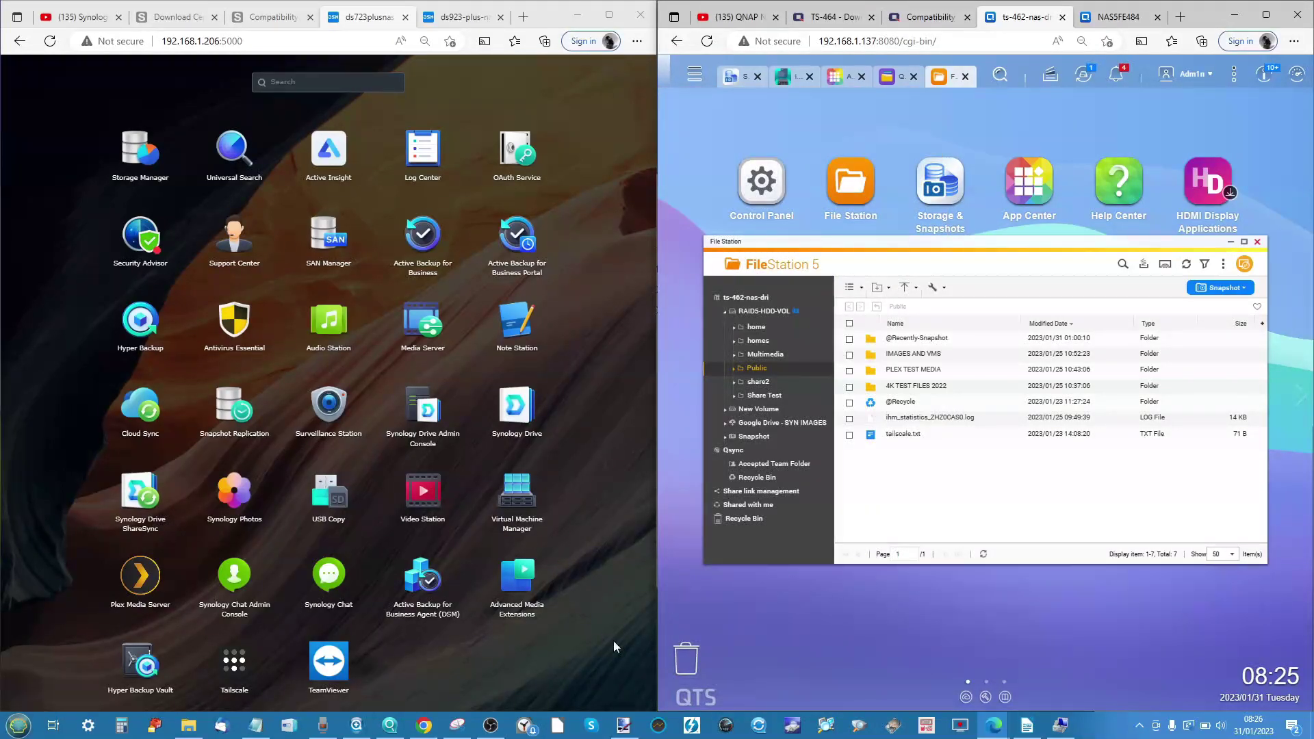
{"action": "left_click", "coordinate": [572, 652]}
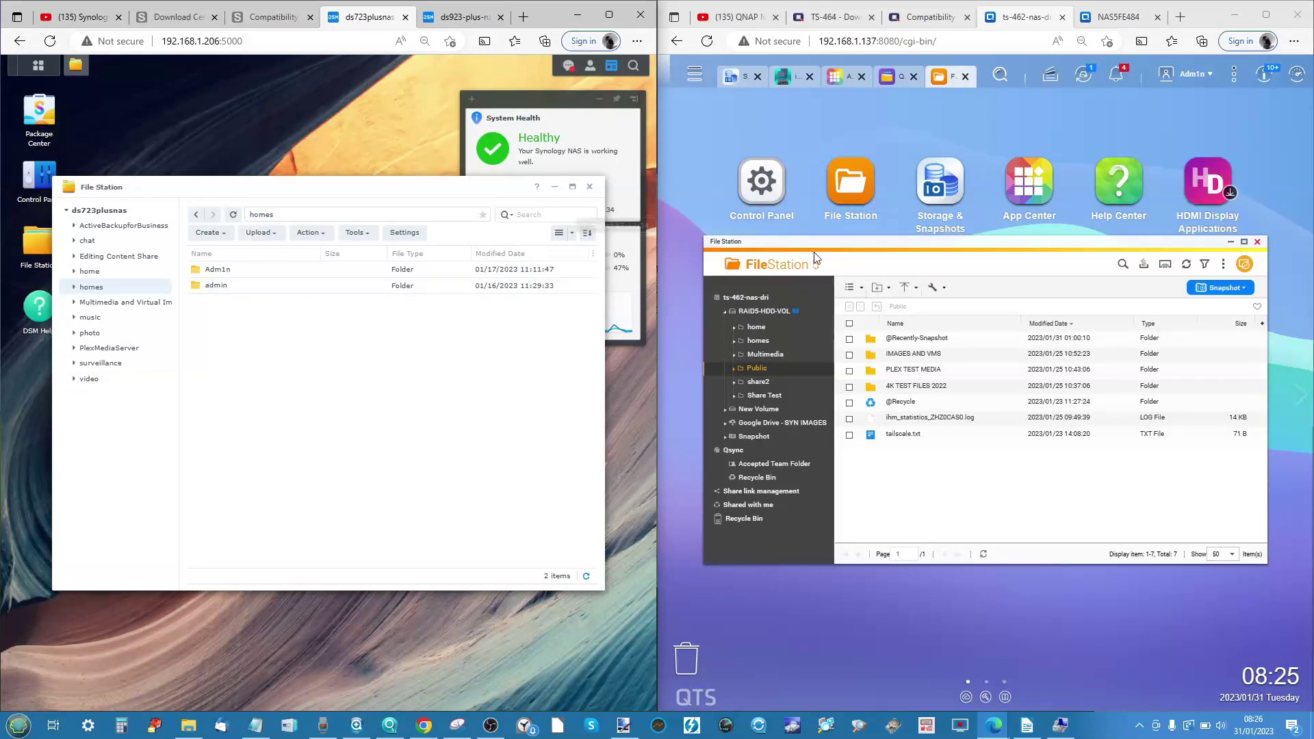
- Enlarge the QNAP window, show Synology's Multimedia and Virtual Images, and open QNAP's 4K TEST FILES 2022
{"action": "left_click_drag", "start_coordinate": [818, 237], "coordinate": [824, 183]}
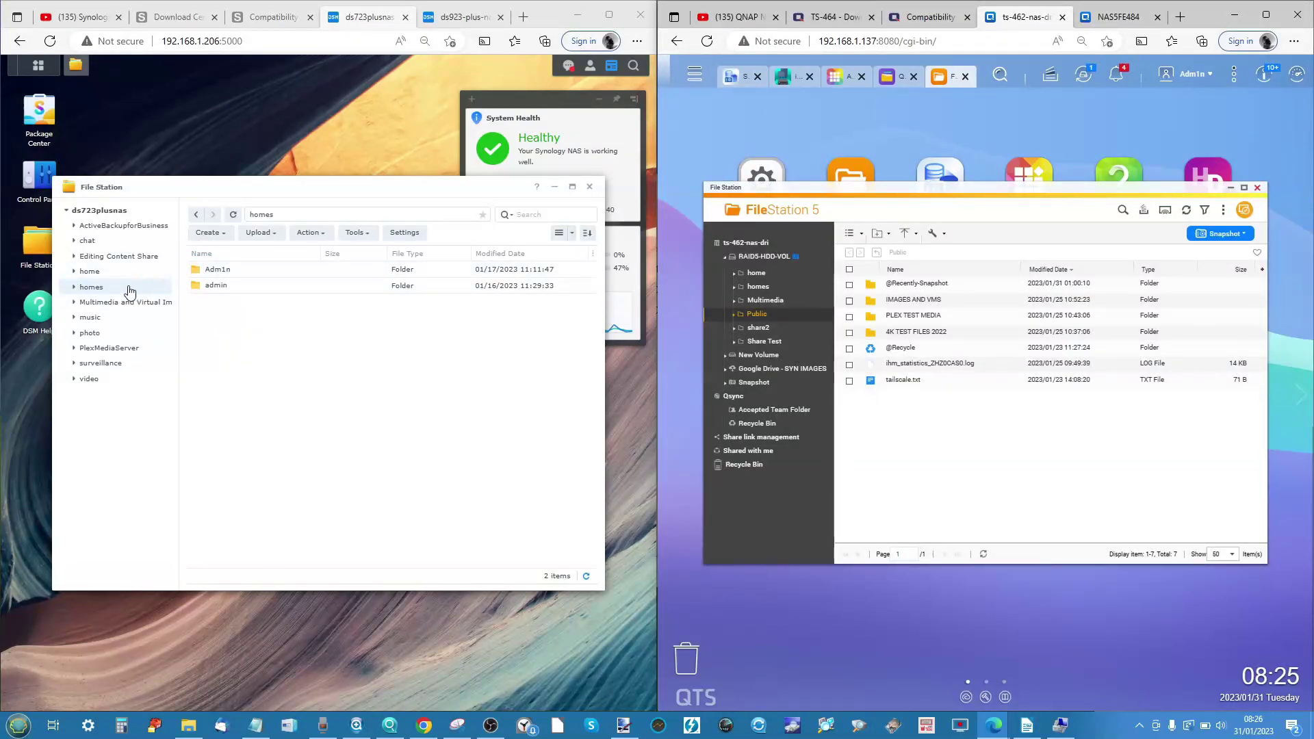
{"action": "left_click", "coordinate": [113, 301]}
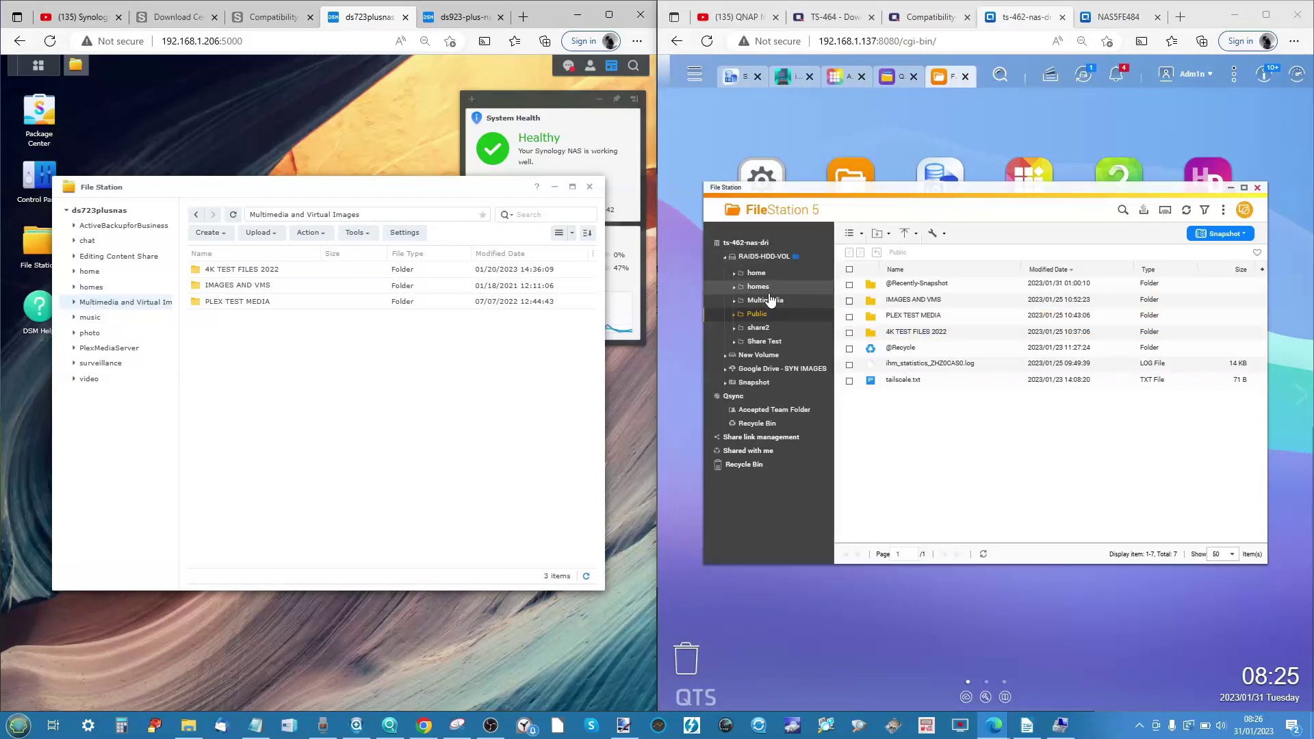
{"action": "left_click", "coordinate": [765, 300]}
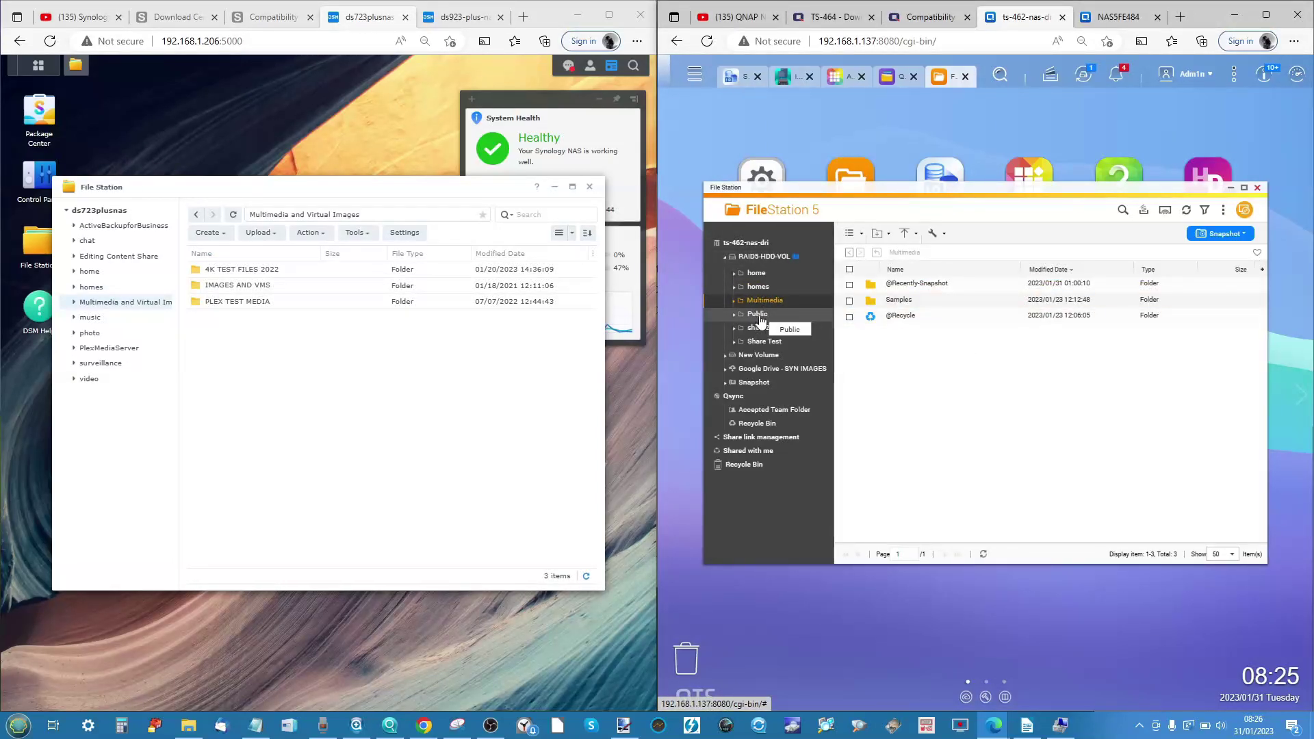
{"action": "left_click", "coordinate": [766, 342]}
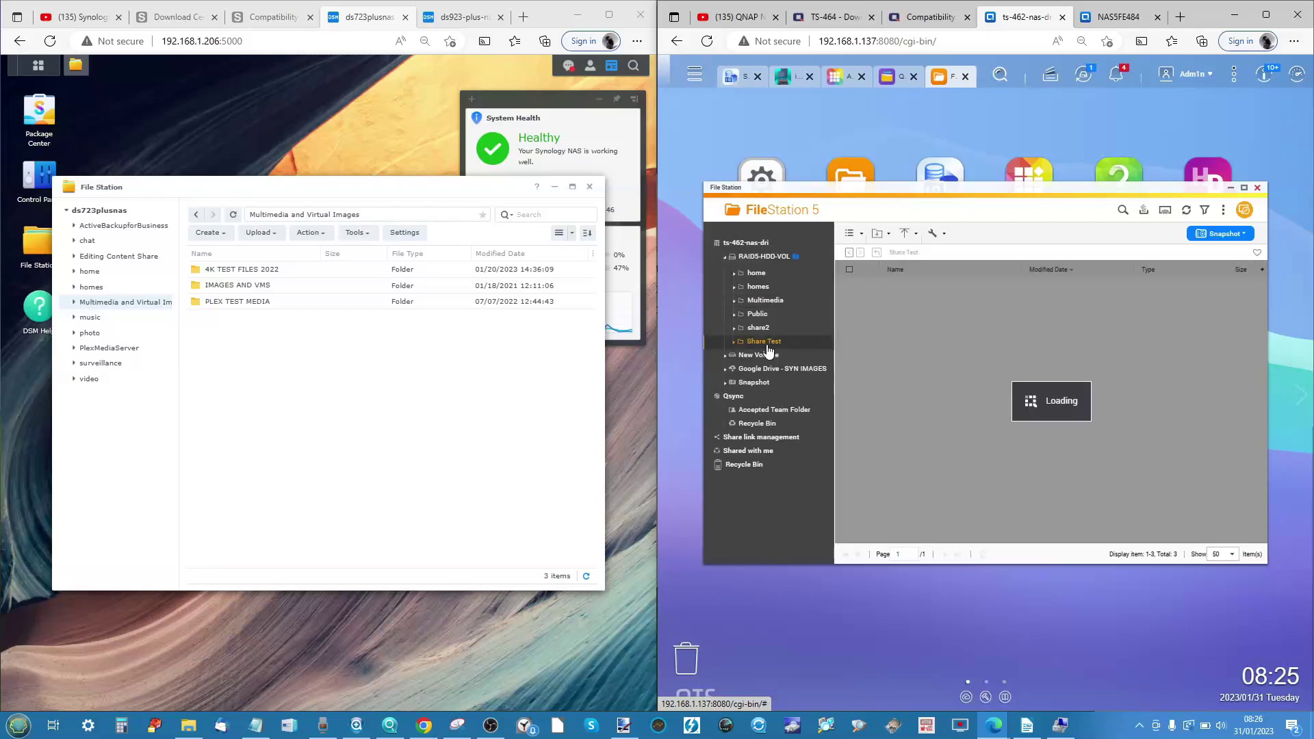
{"action": "left_click", "coordinate": [765, 315]}
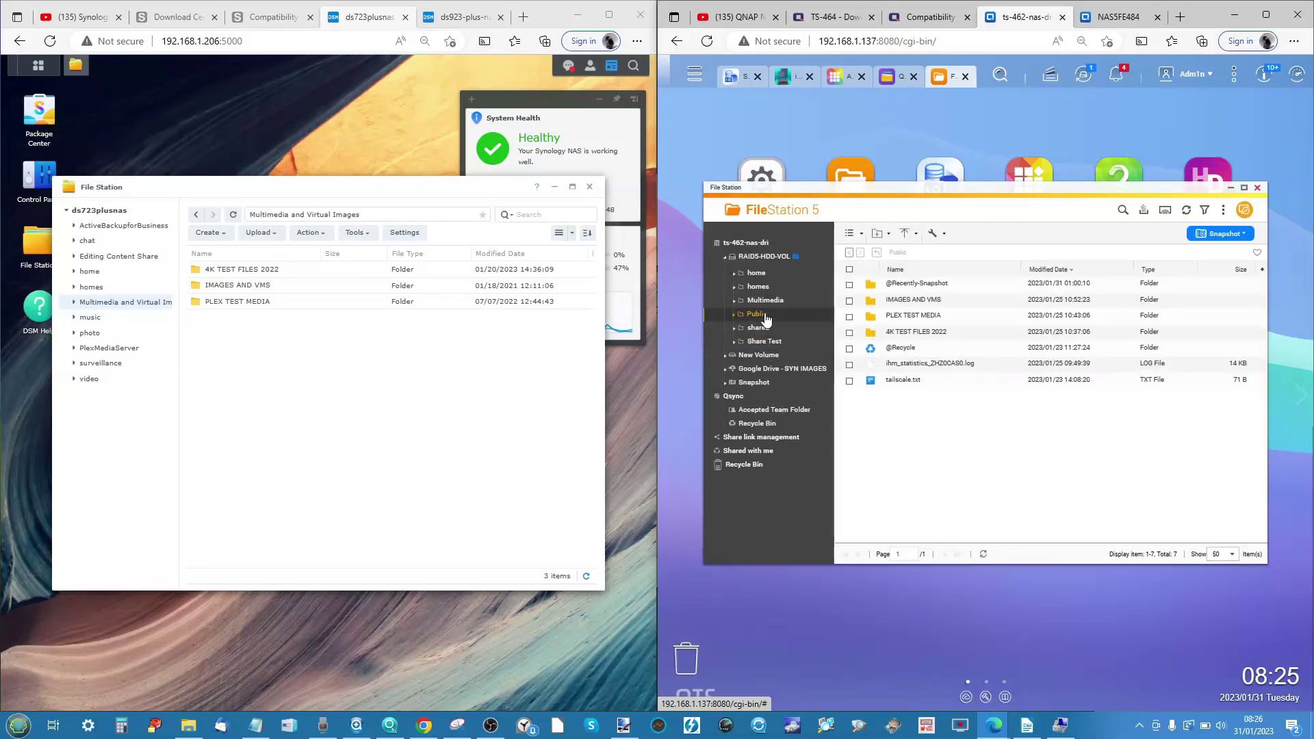
{"action": "left_click", "coordinate": [911, 331]}
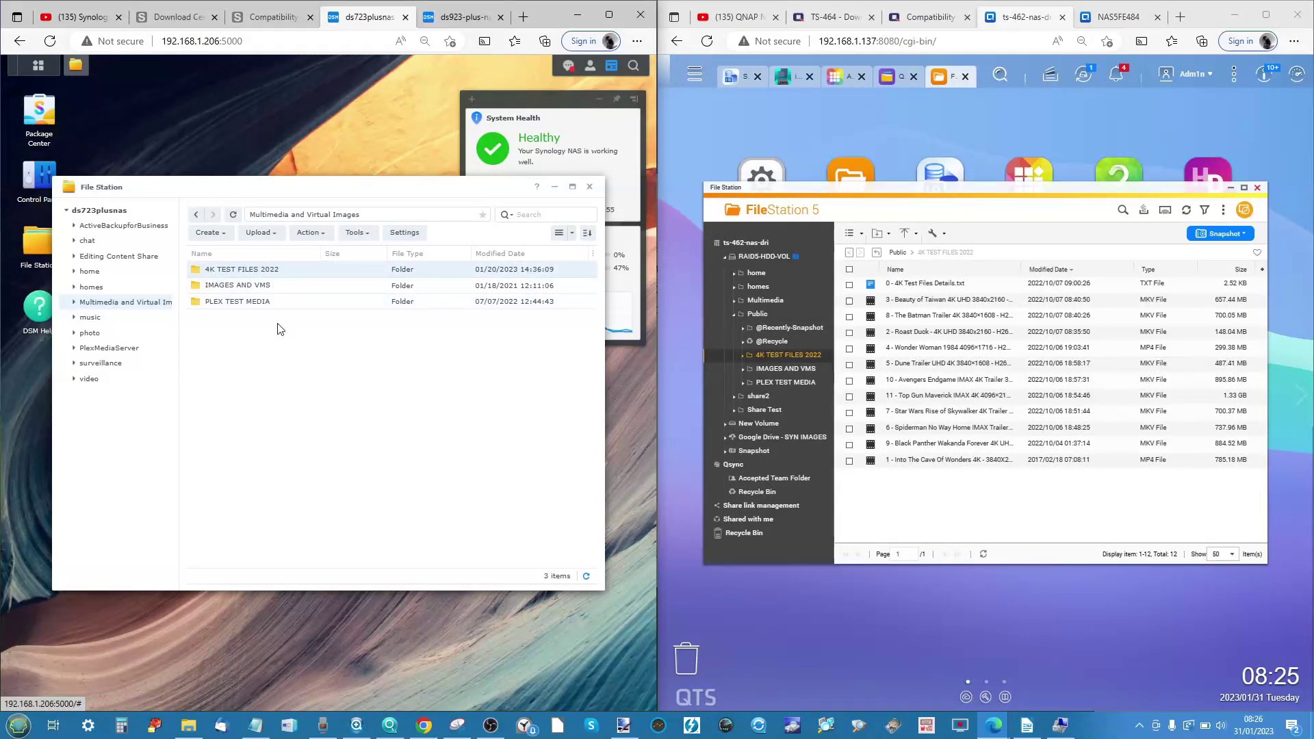
- Open 4K TEST FILES 2022 in Synology and switch both File Stations to large icon view
{"action": "double_click", "coordinate": [226, 269]}
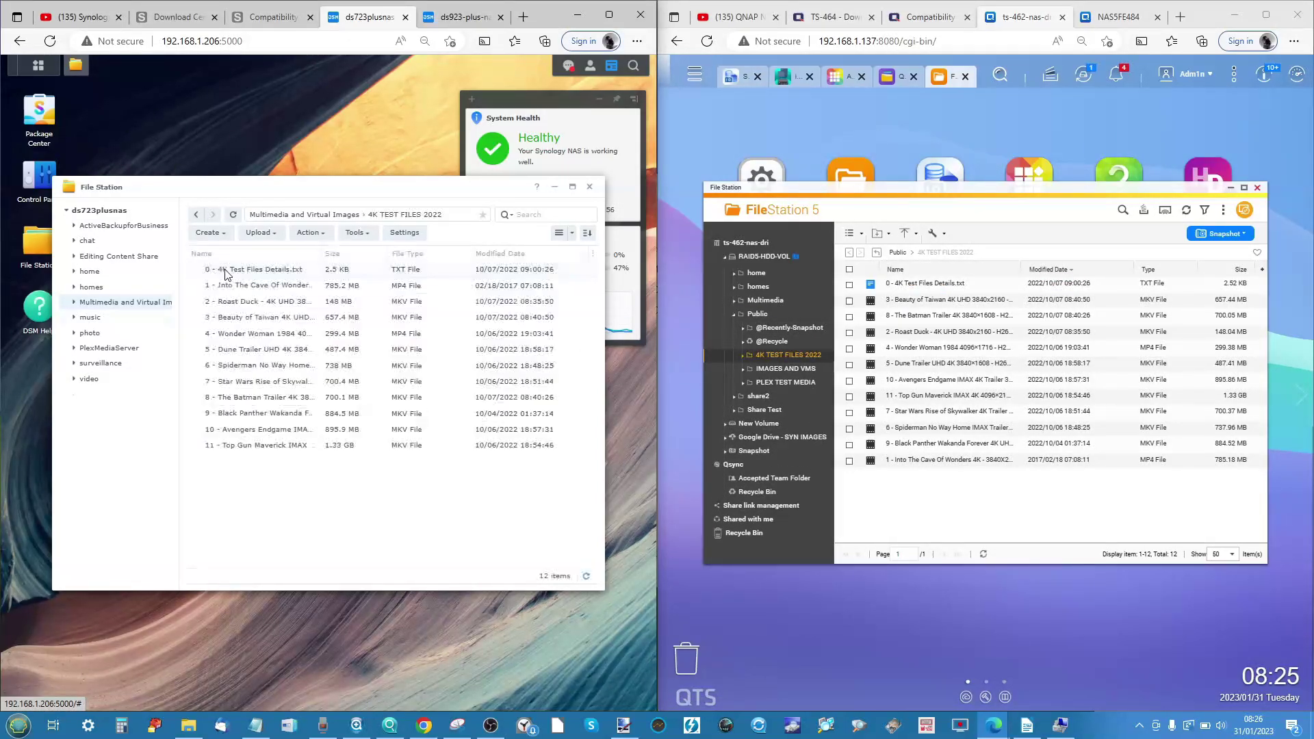
{"action": "left_click", "coordinate": [572, 234]}
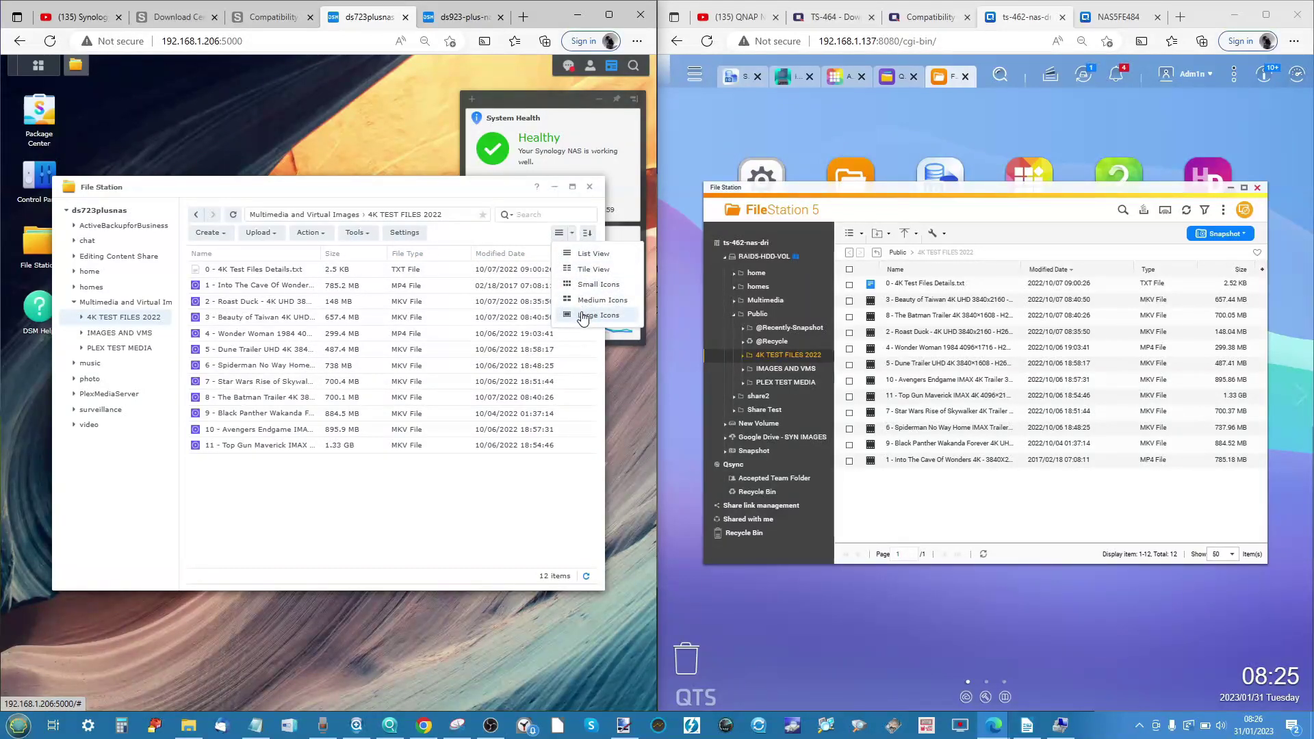
{"action": "left_click", "coordinate": [584, 316]}
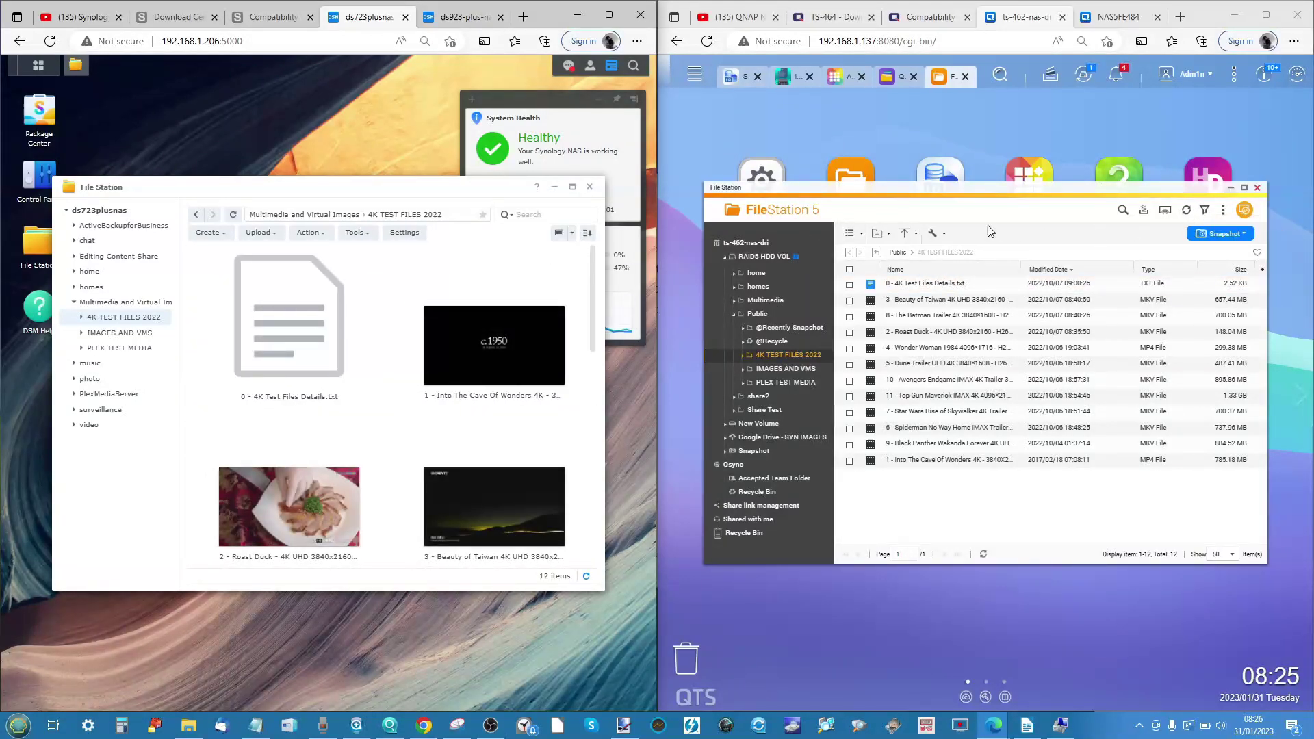
{"action": "left_click", "coordinate": [852, 233]}
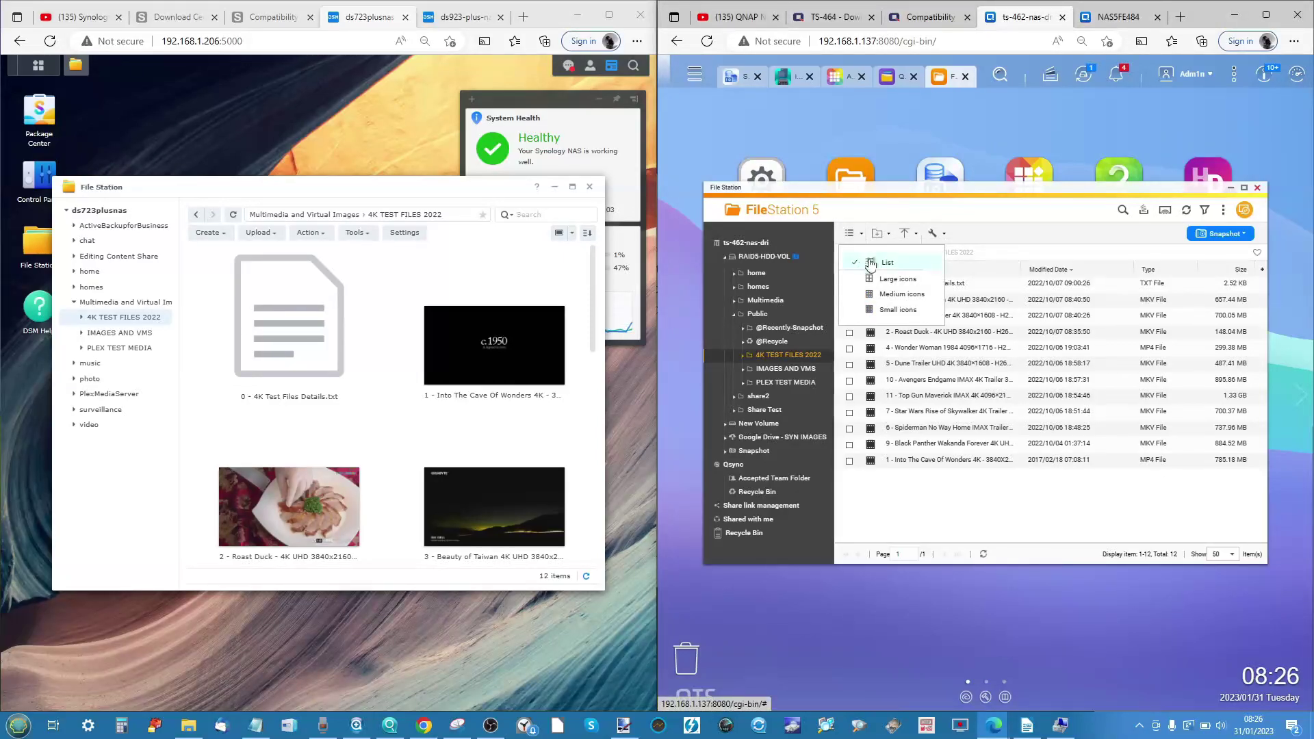
{"action": "left_click", "coordinate": [890, 279]}
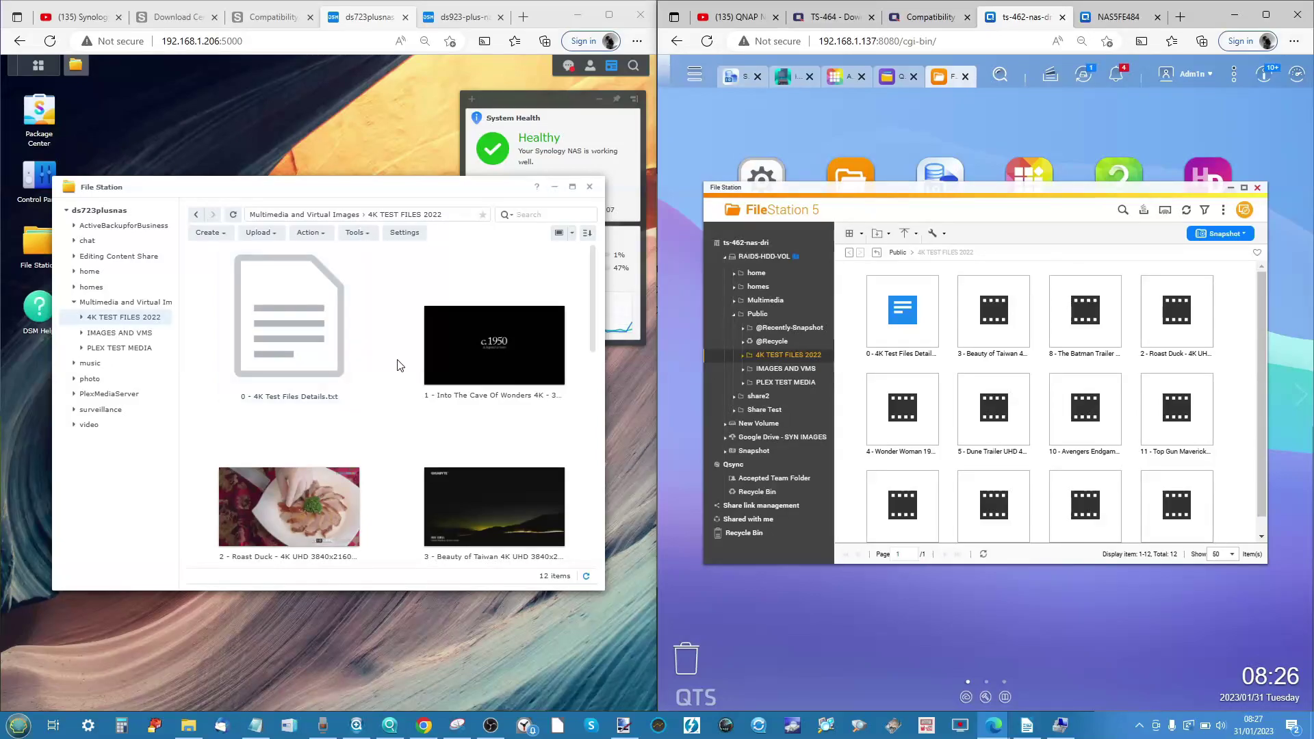
{"action": "scroll", "coordinate": [400, 365], "scroll_direction": "down", "scroll_amount": 3}
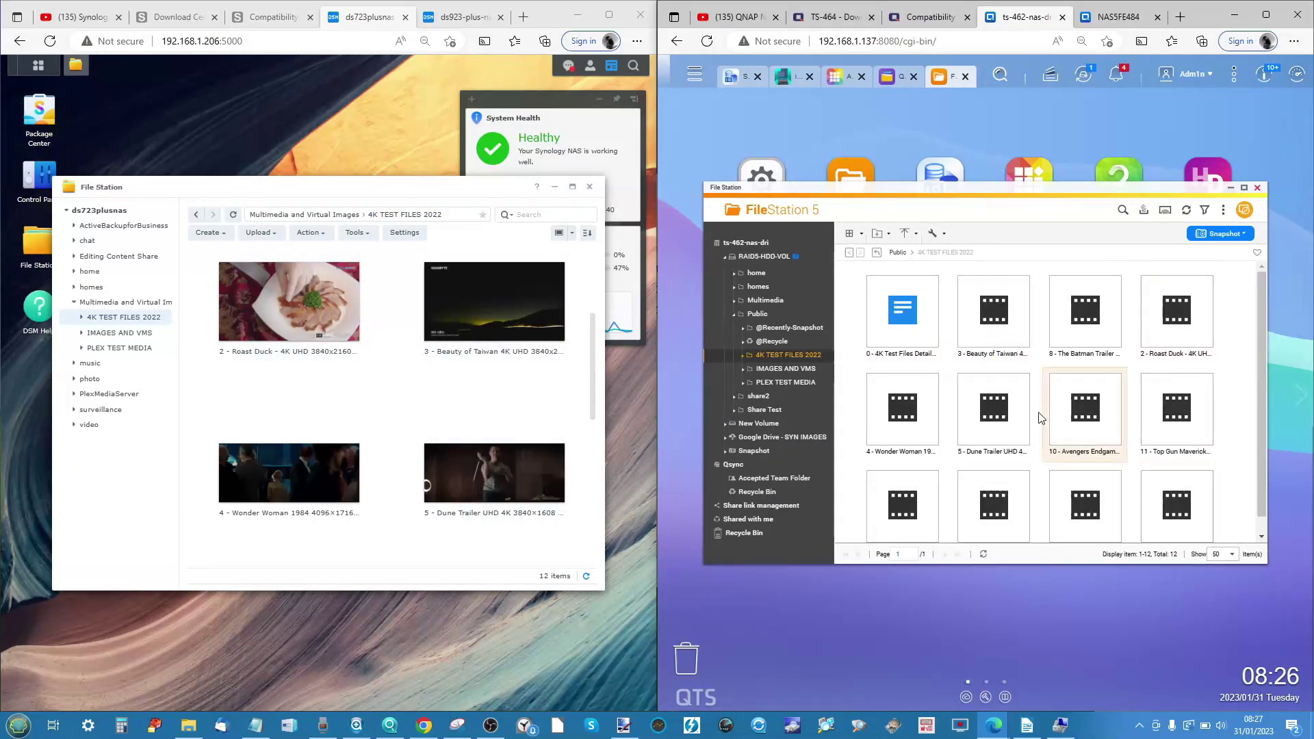
{"action": "right_click", "coordinate": [994, 324]}
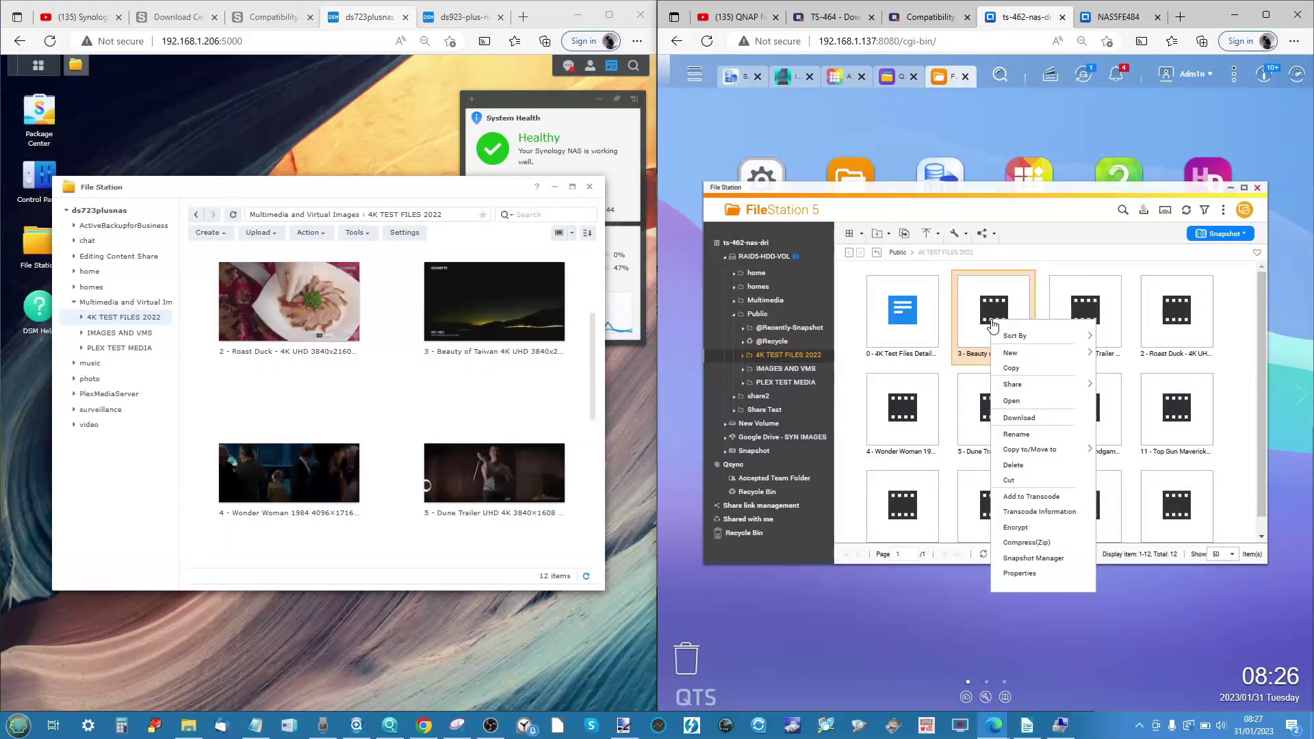
- Bring up the Beauty of Taiwan video's Play, Download and Compress menu in Synology File Station
{"action": "right_click", "coordinate": [464, 314]}
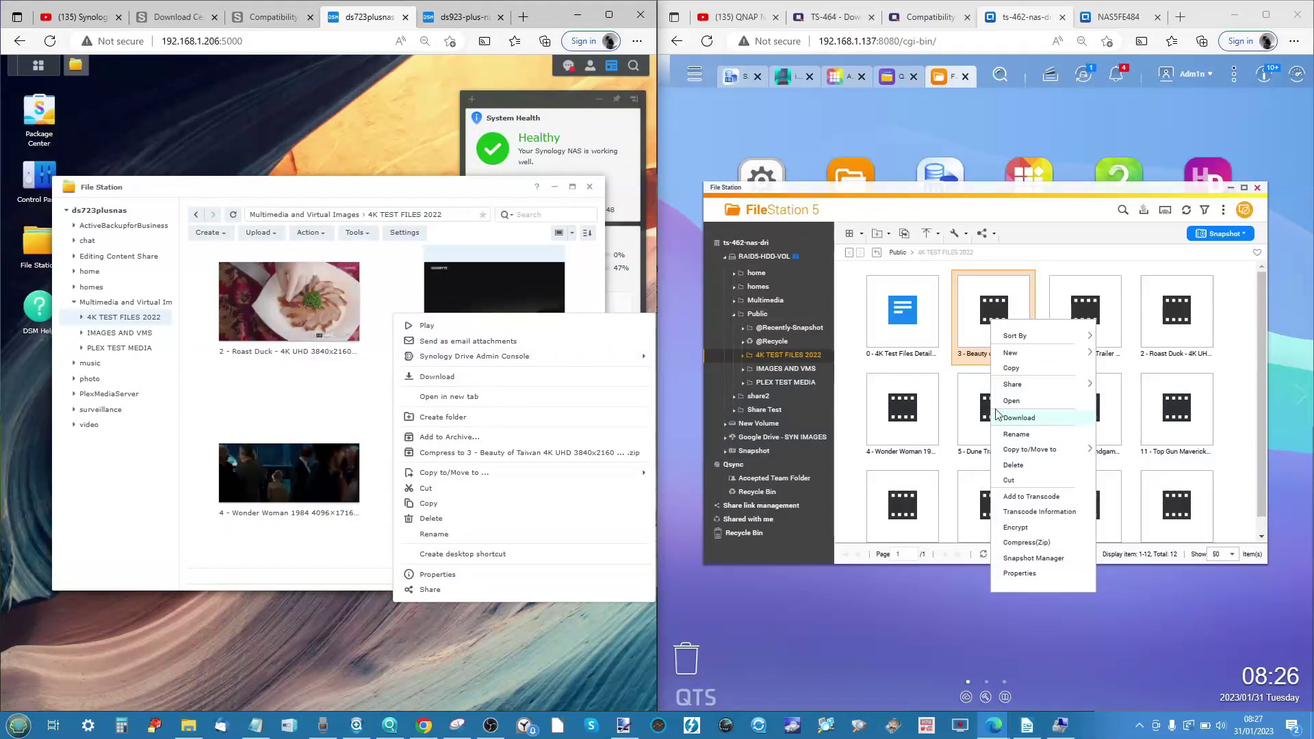
{"action": "scroll", "coordinate": [464, 446], "scroll_direction": "up", "scroll_amount": 3}
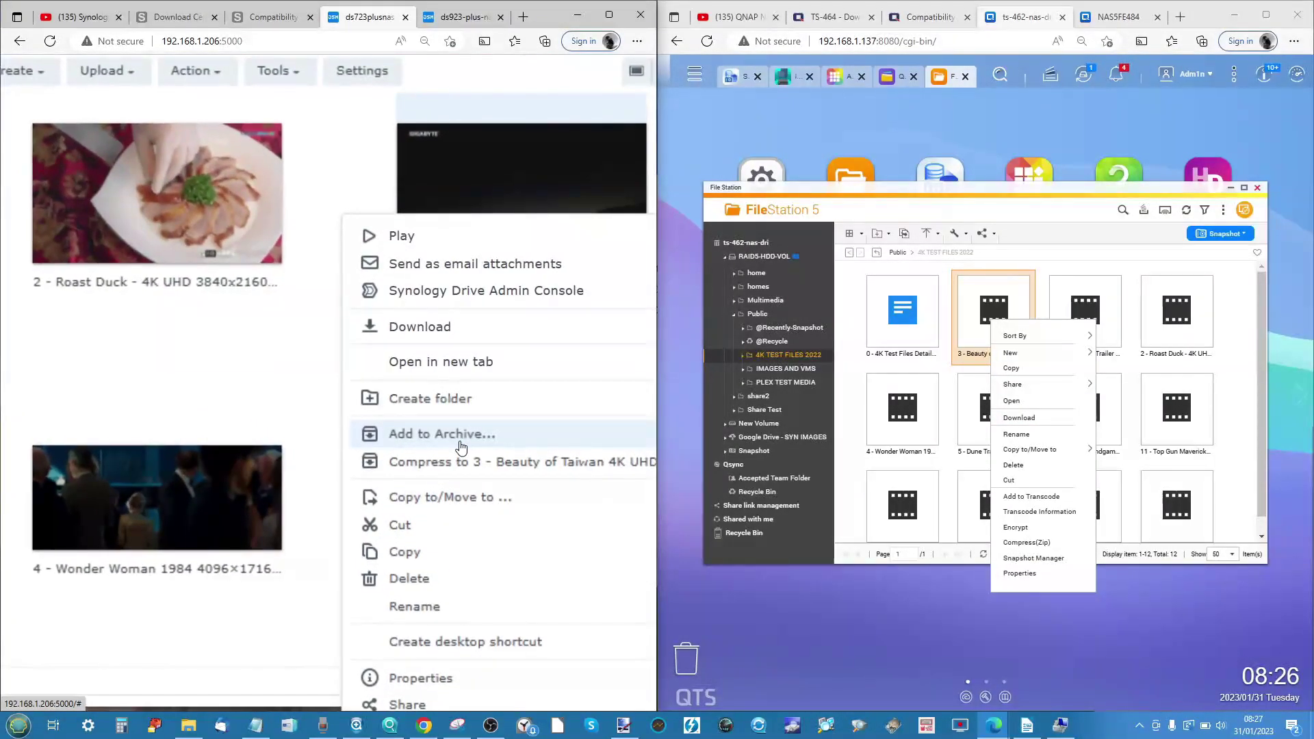
{"action": "scroll", "coordinate": [461, 446], "scroll_direction": "down", "scroll_amount": 3}
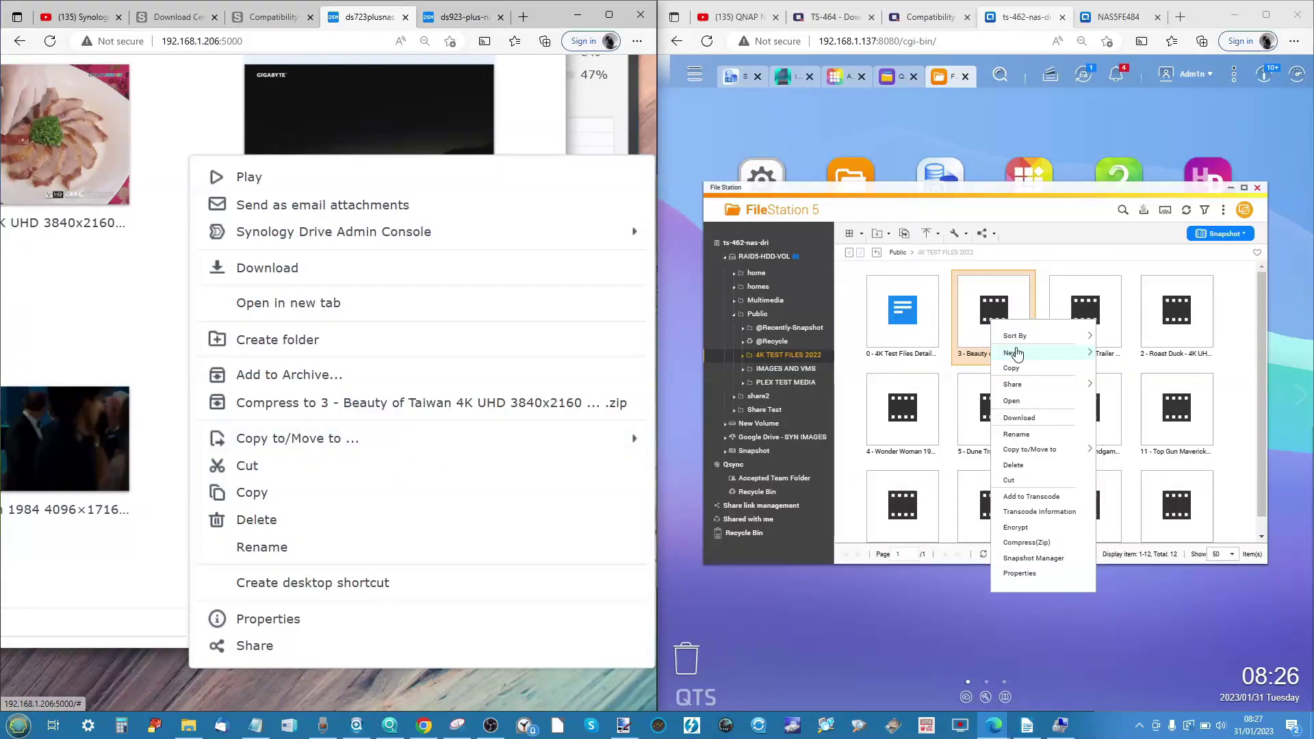
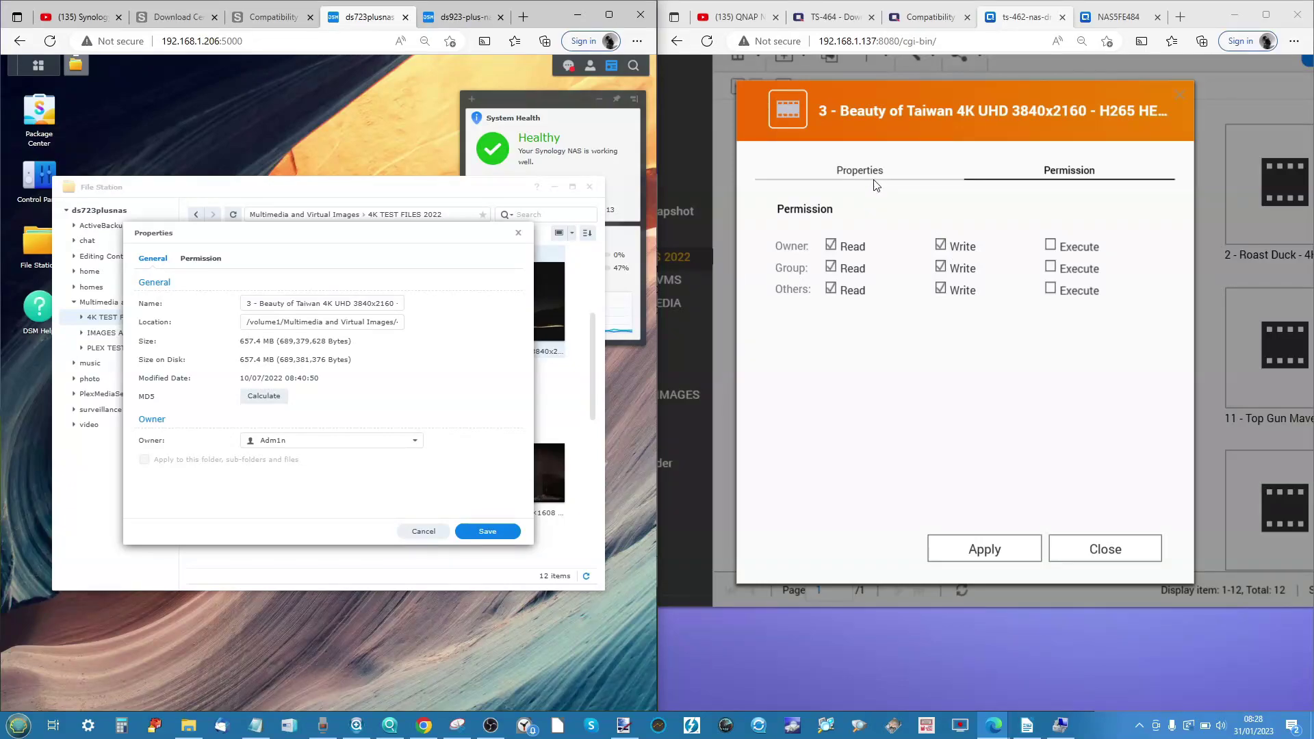
- Check the QNAP 4K video's general properties and empty access log, then close QuLog and Synology's properties
{"action": "left_click", "coordinate": [846, 175]}
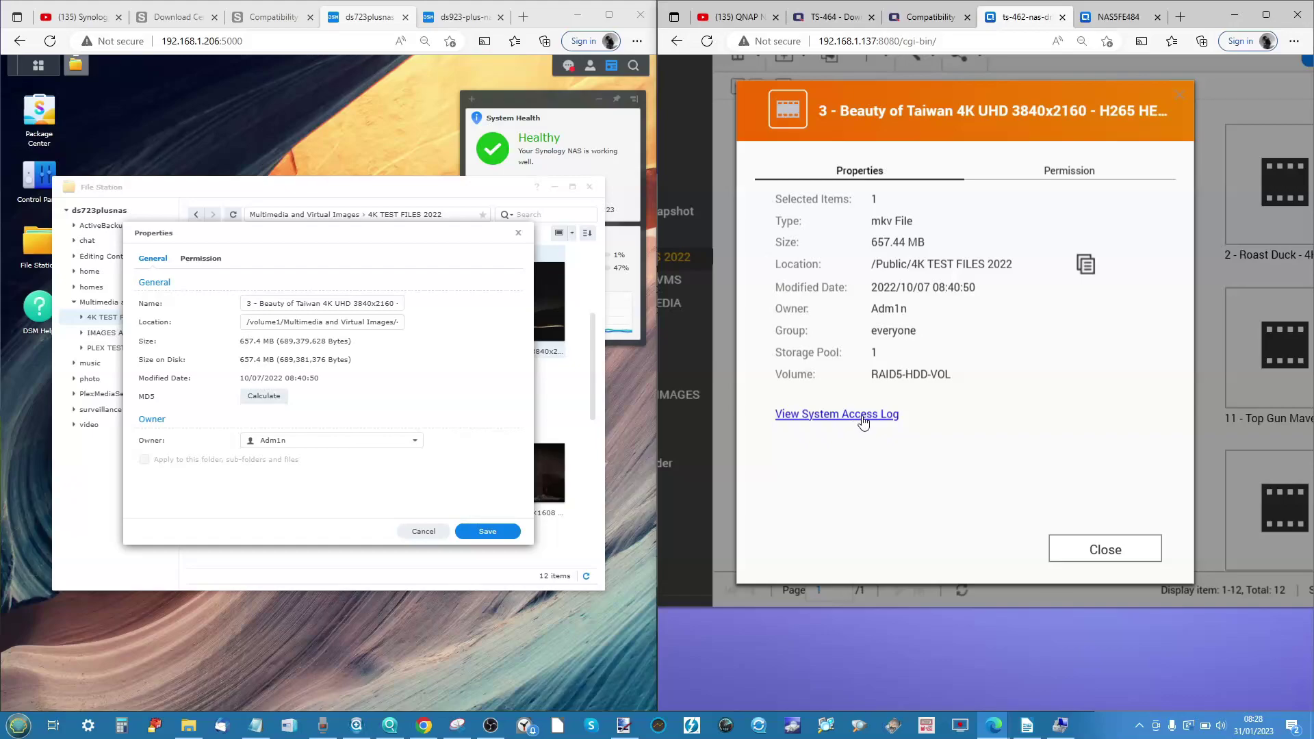
{"action": "left_click", "coordinate": [860, 416]}
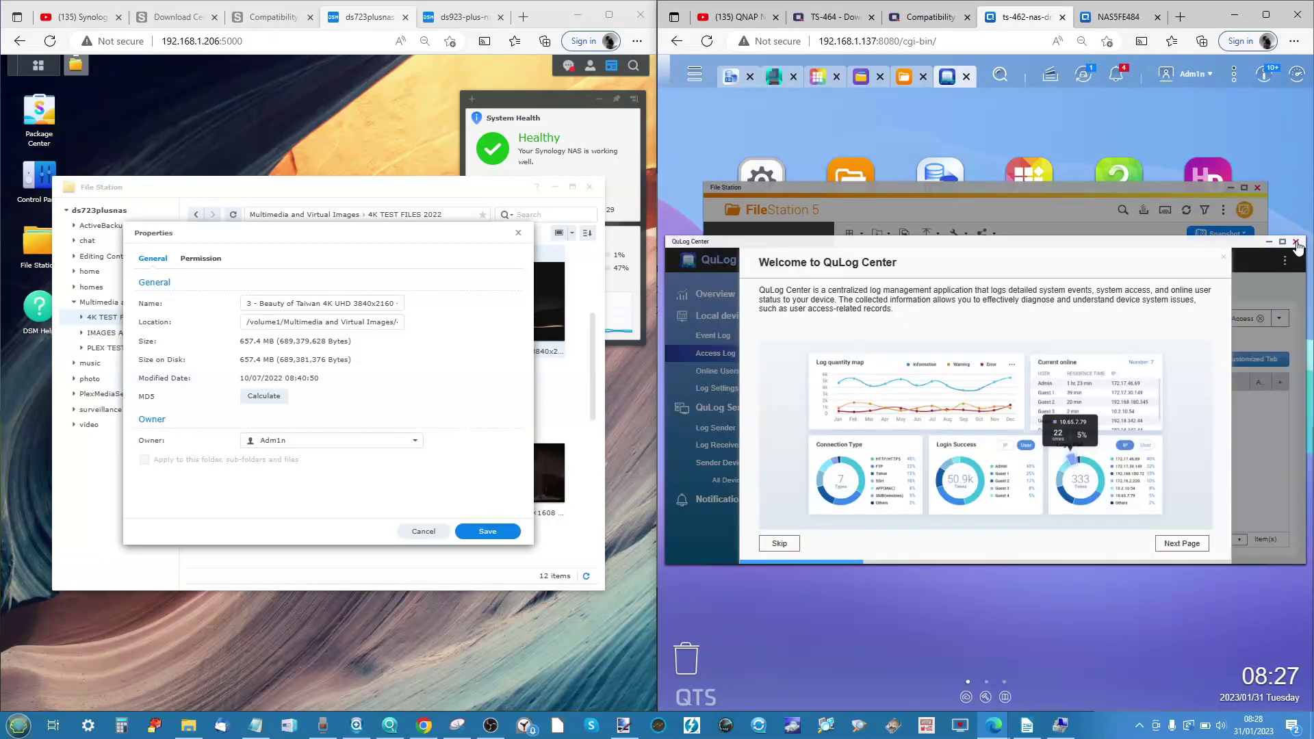
{"action": "left_click", "coordinate": [781, 542]}
{"action": "left_click", "coordinate": [1067, 429]}
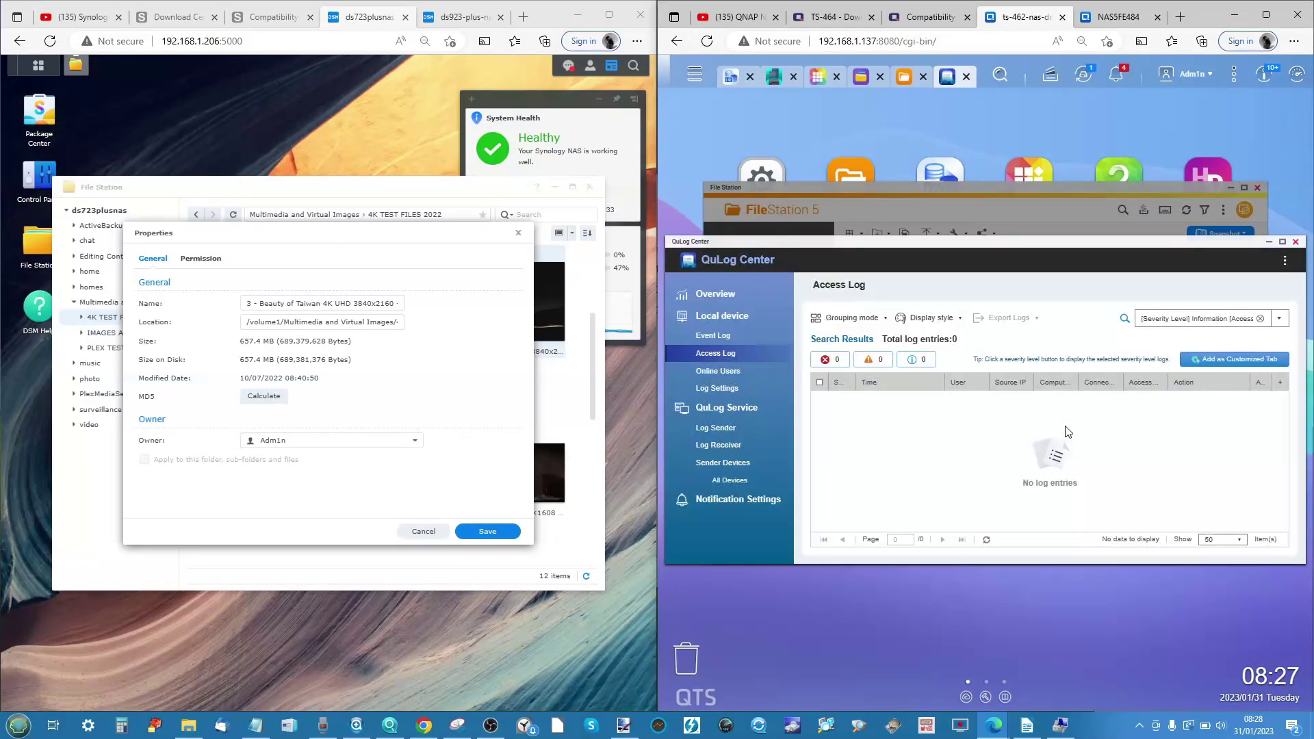
{"action": "left_click", "coordinate": [1296, 241]}
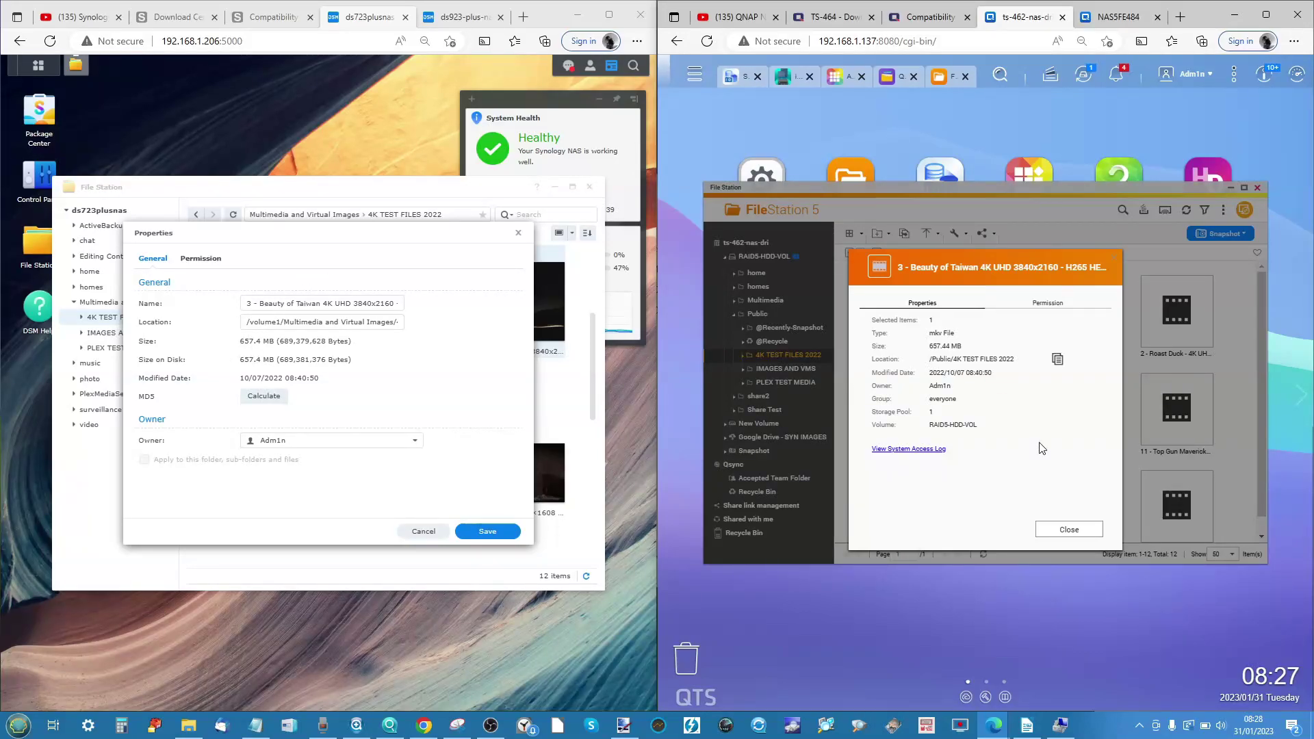
{"action": "left_click", "coordinate": [517, 234]}
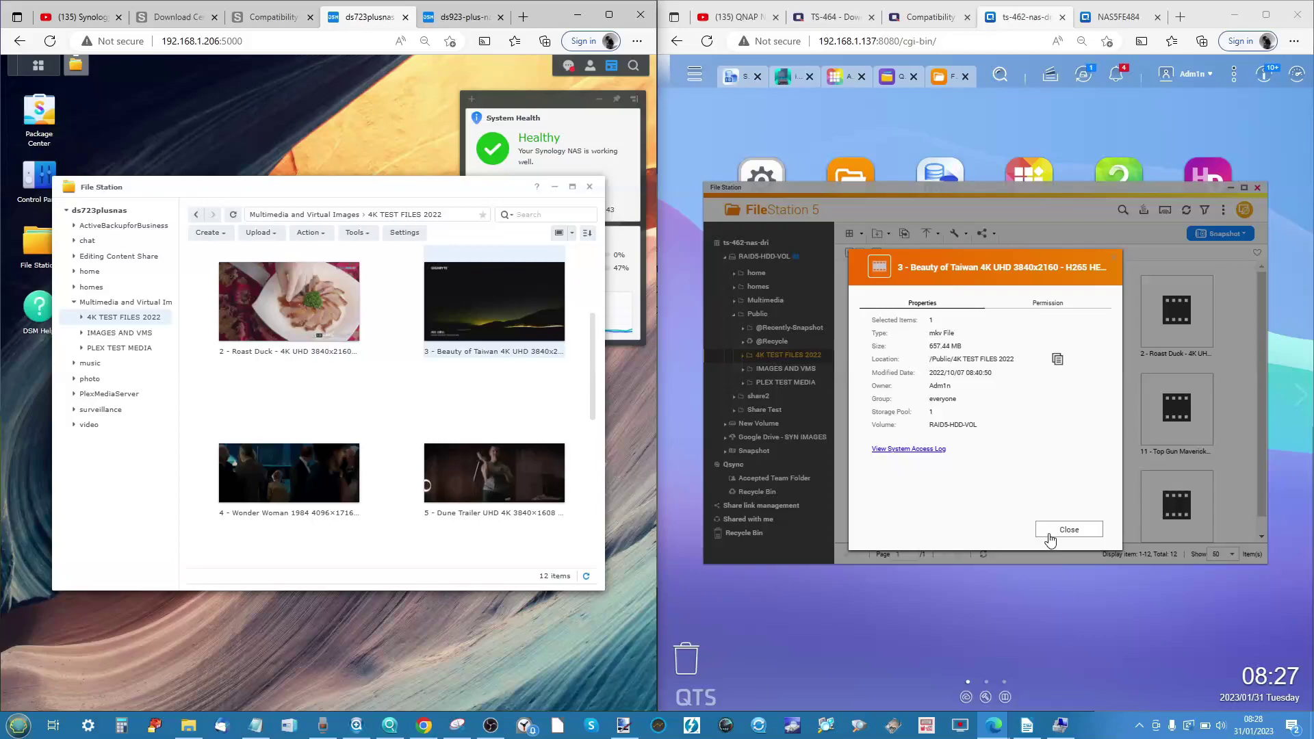
- Close QNAP's properties and bring up, then dismiss, actions for Synology's Wonder Woman and Dune videos
{"action": "left_click", "coordinate": [1050, 538]}
{"action": "left_click_drag", "start_coordinate": [191, 432], "coordinate": [477, 474]}
{"action": "right_click", "coordinate": [452, 473]}
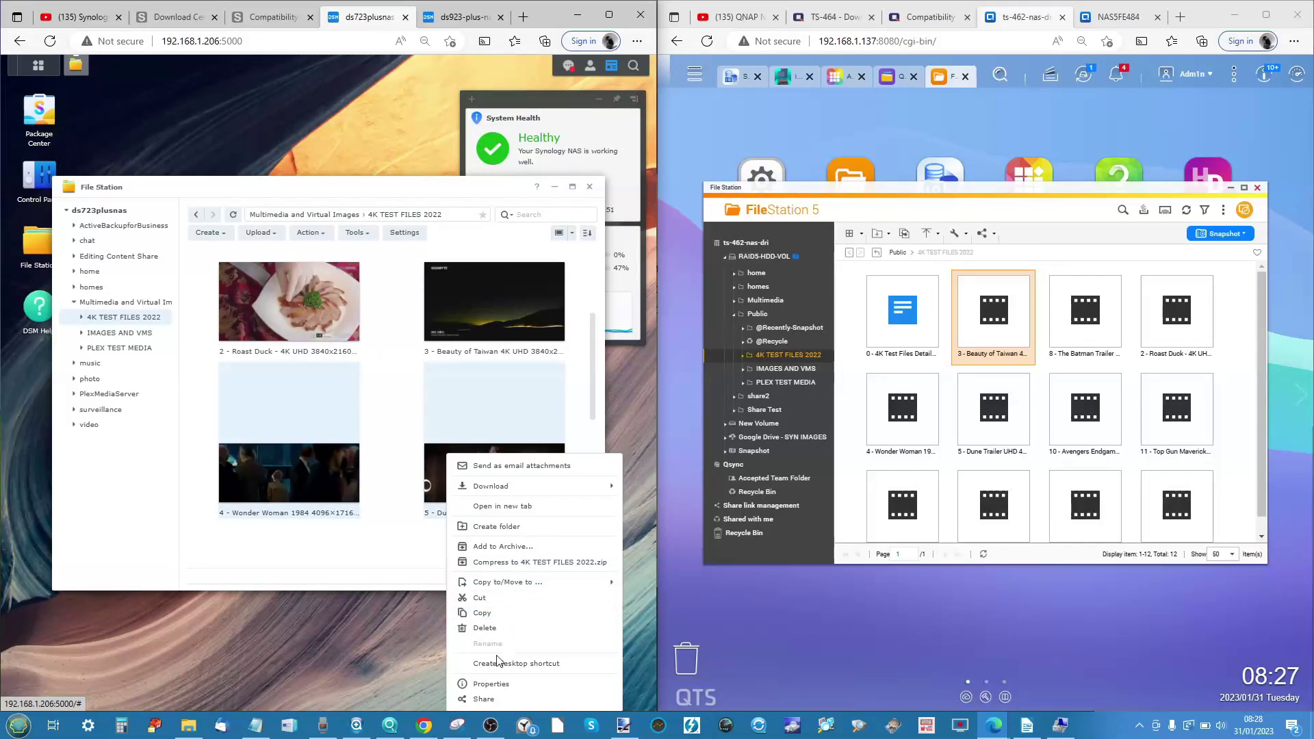
{"action": "left_click", "coordinate": [317, 556]}
{"action": "left_click", "coordinate": [755, 273]}
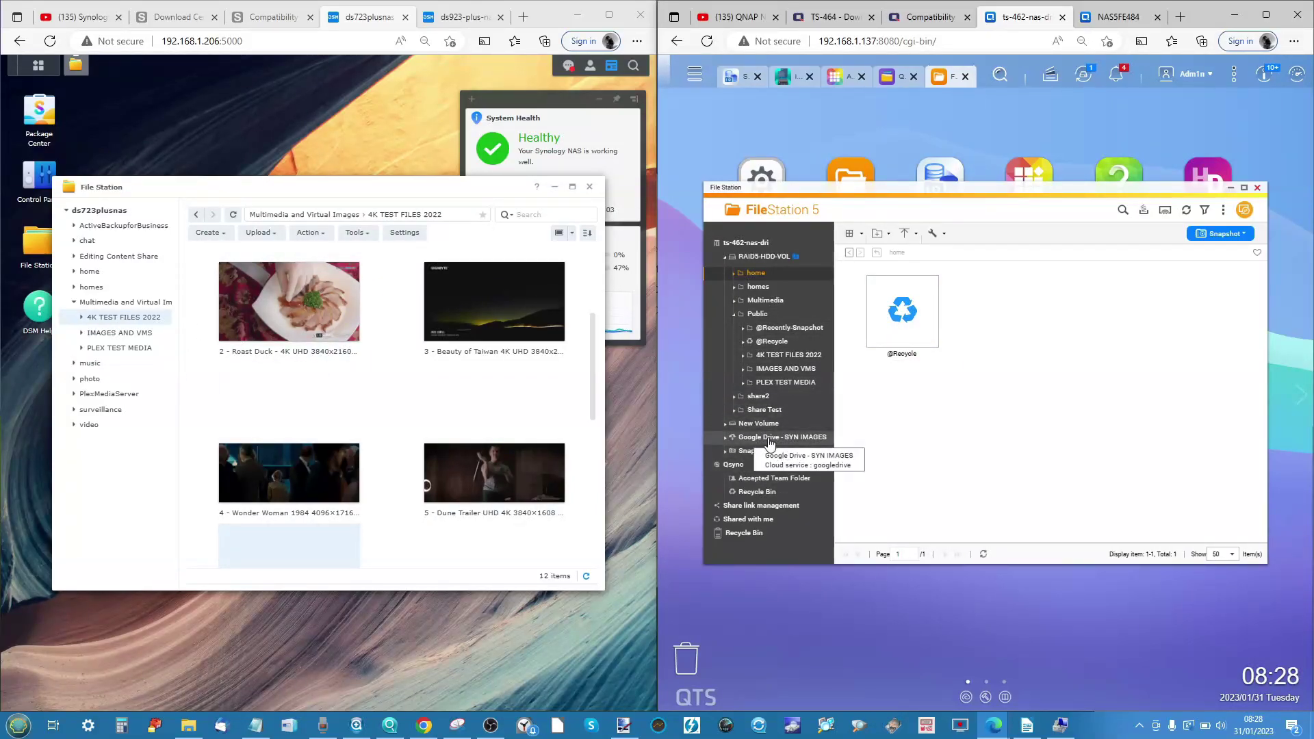
{"action": "scroll", "coordinate": [760, 441], "scroll_direction": "up", "scroll_amount": 5, "text": "ctrl"}
{"action": "scroll", "coordinate": [798, 482], "scroll_direction": "left", "scroll_amount": 2}
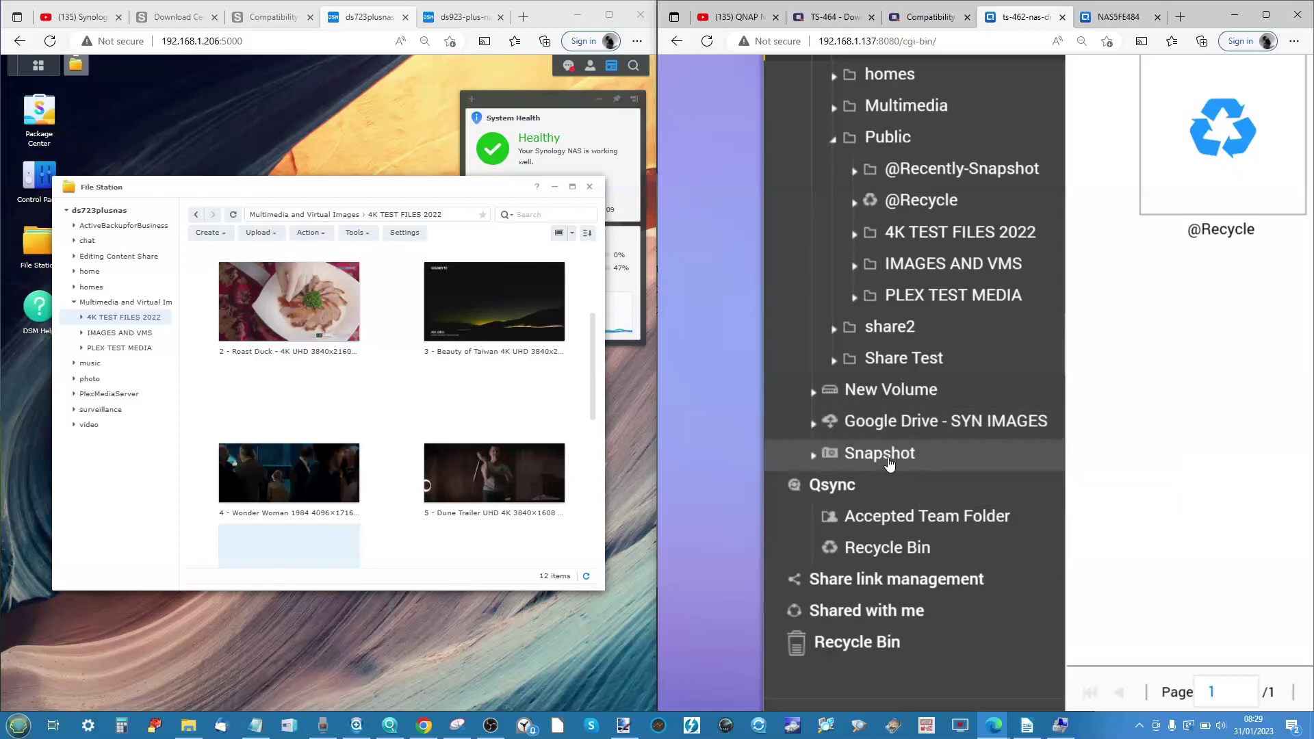
{"action": "scroll", "coordinate": [888, 464], "scroll_direction": "down", "scroll_amount": 5, "text": "ctrl"}
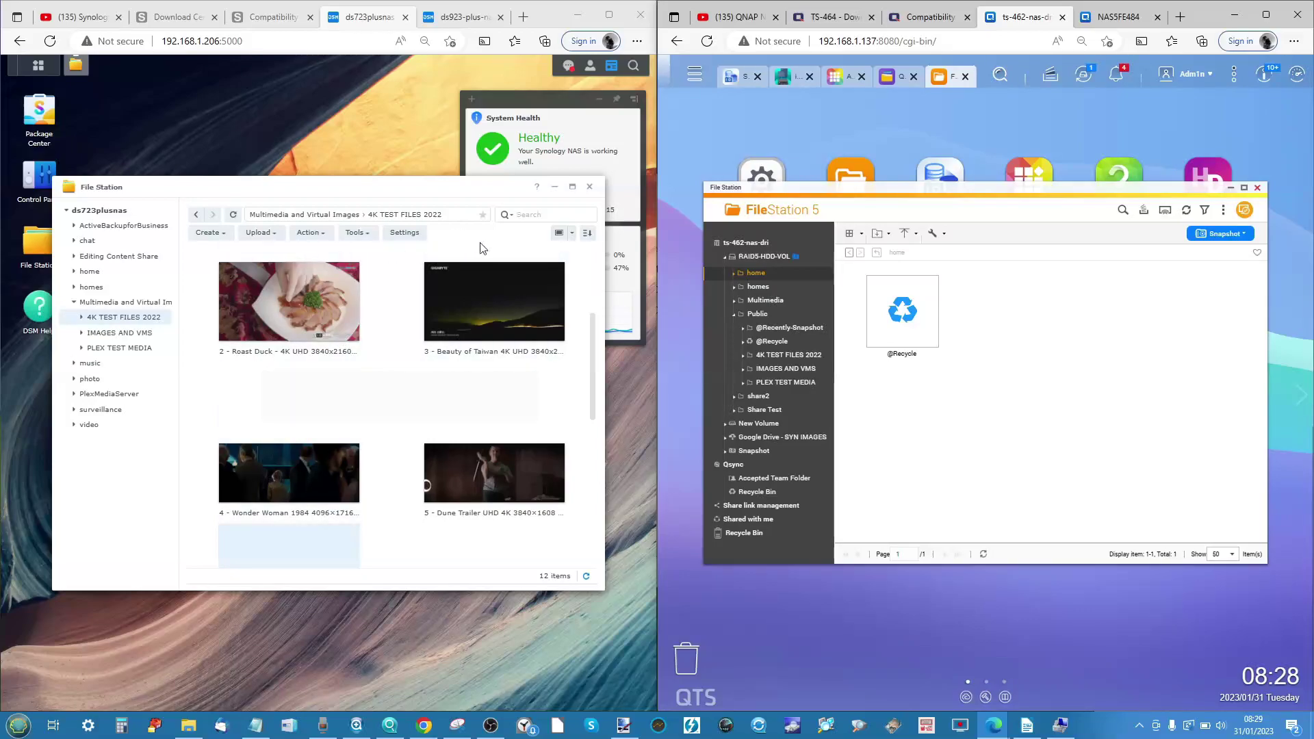
{"action": "left_click", "coordinate": [589, 186]}
{"action": "left_click", "coordinate": [729, 135]}
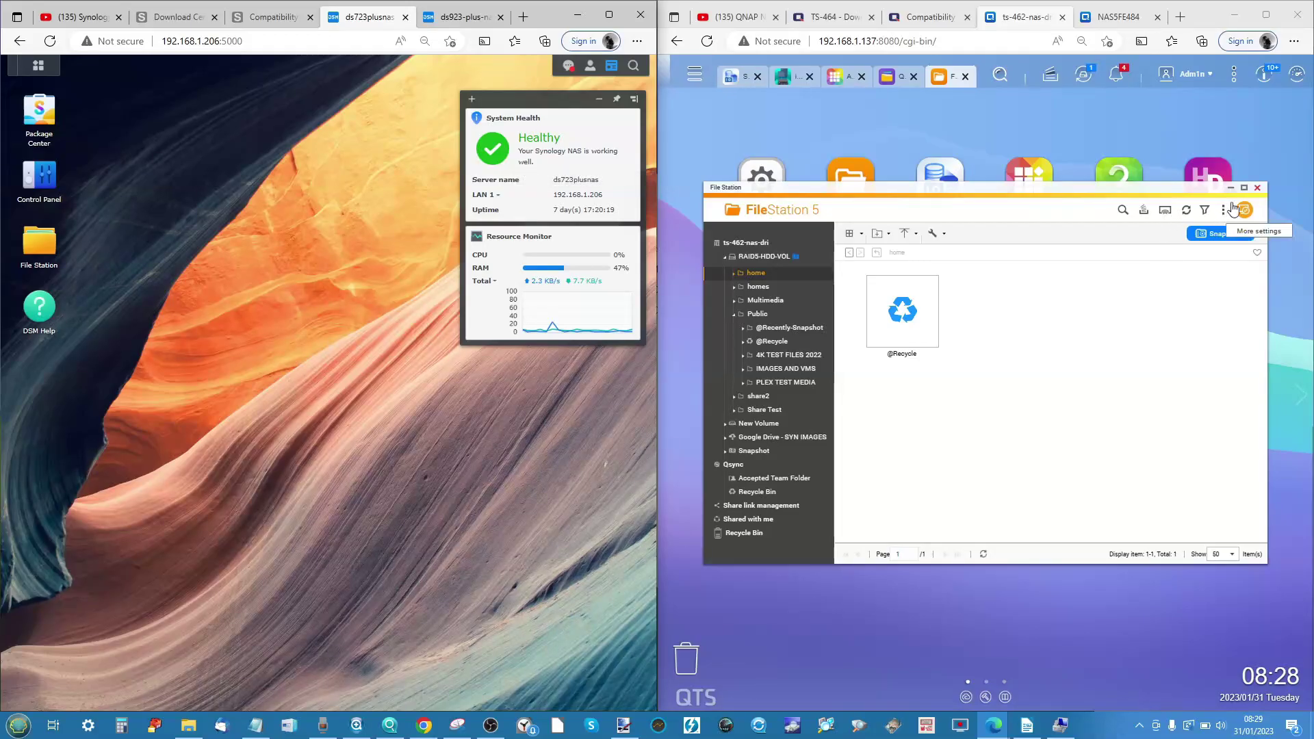
- Close QNAP's File Station and desktop search, then open both the QTS and DSM main menus
{"action": "left_click", "coordinate": [1260, 189]}
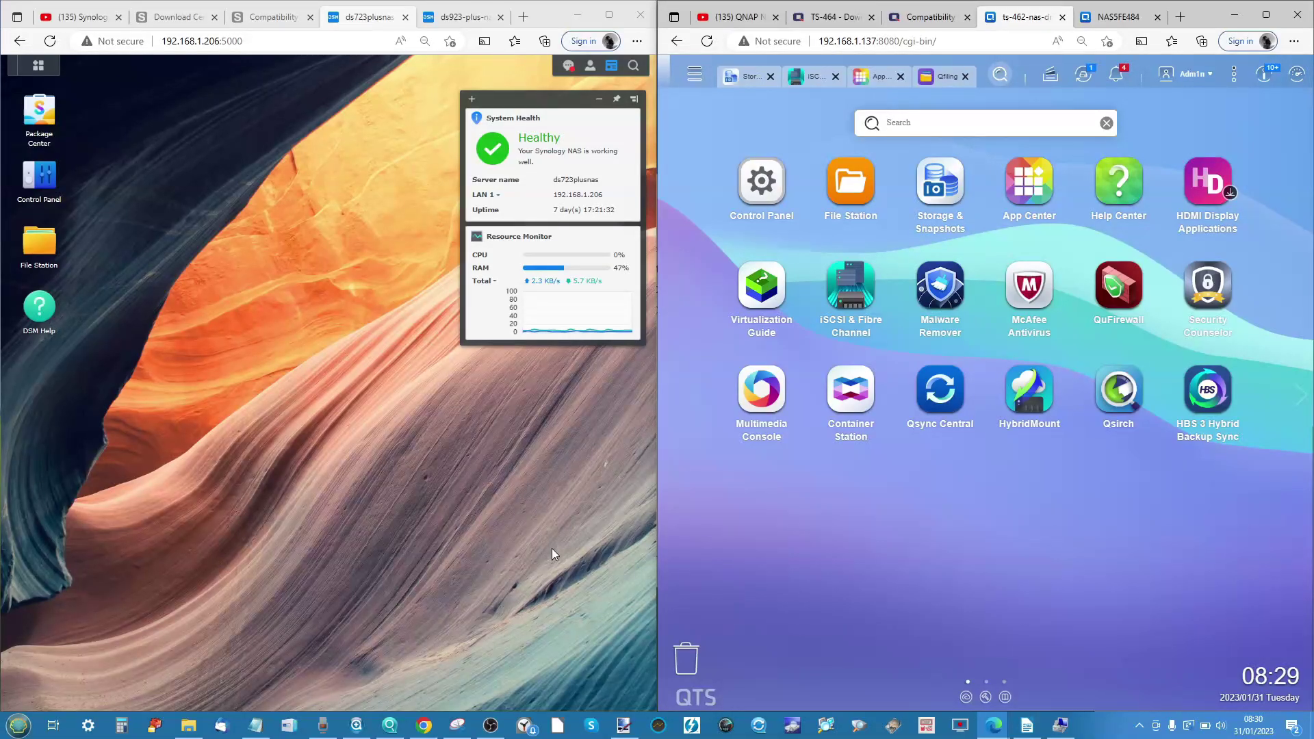
{"action": "left_click", "coordinate": [908, 584]}
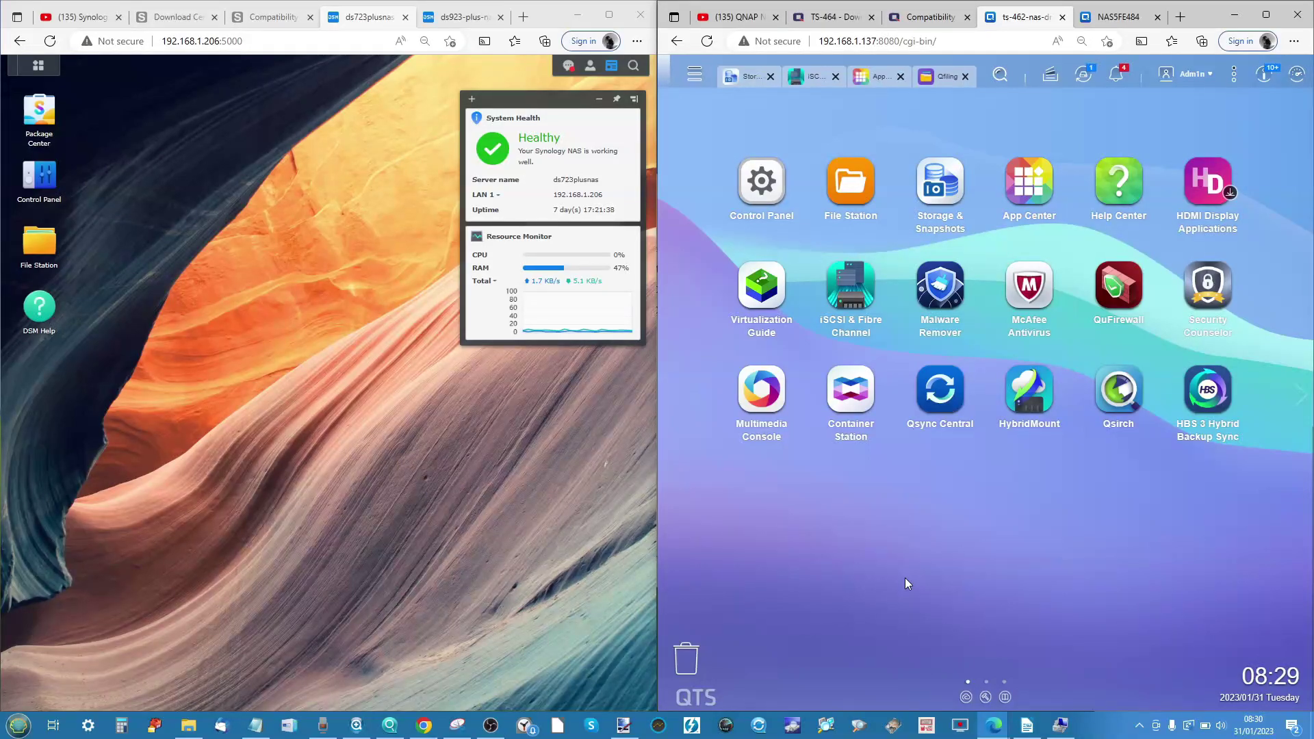
{"action": "left_click", "coordinate": [695, 74]}
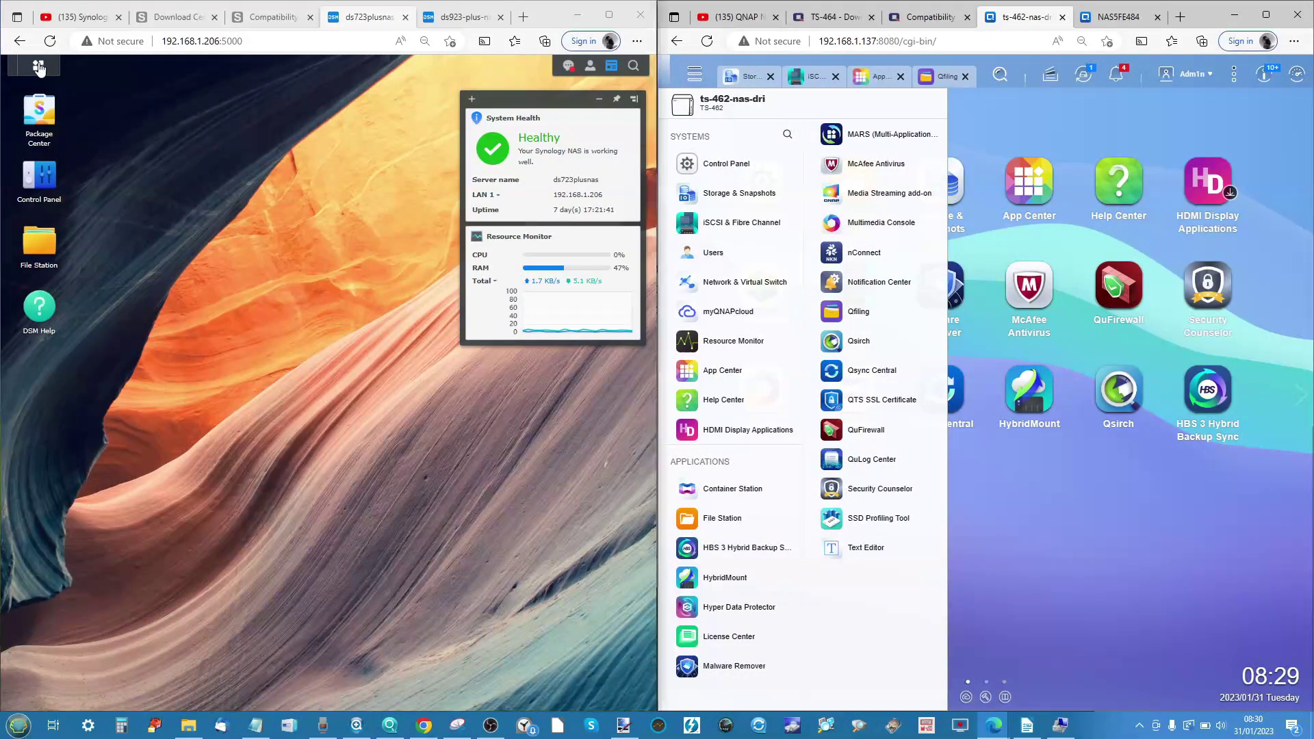
{"action": "left_click", "coordinate": [38, 65]}
- Search the DSM menu for 'drive' and the QTS menu for 'hyvri', then clear both searches
{"action": "left_click", "coordinate": [314, 83]}
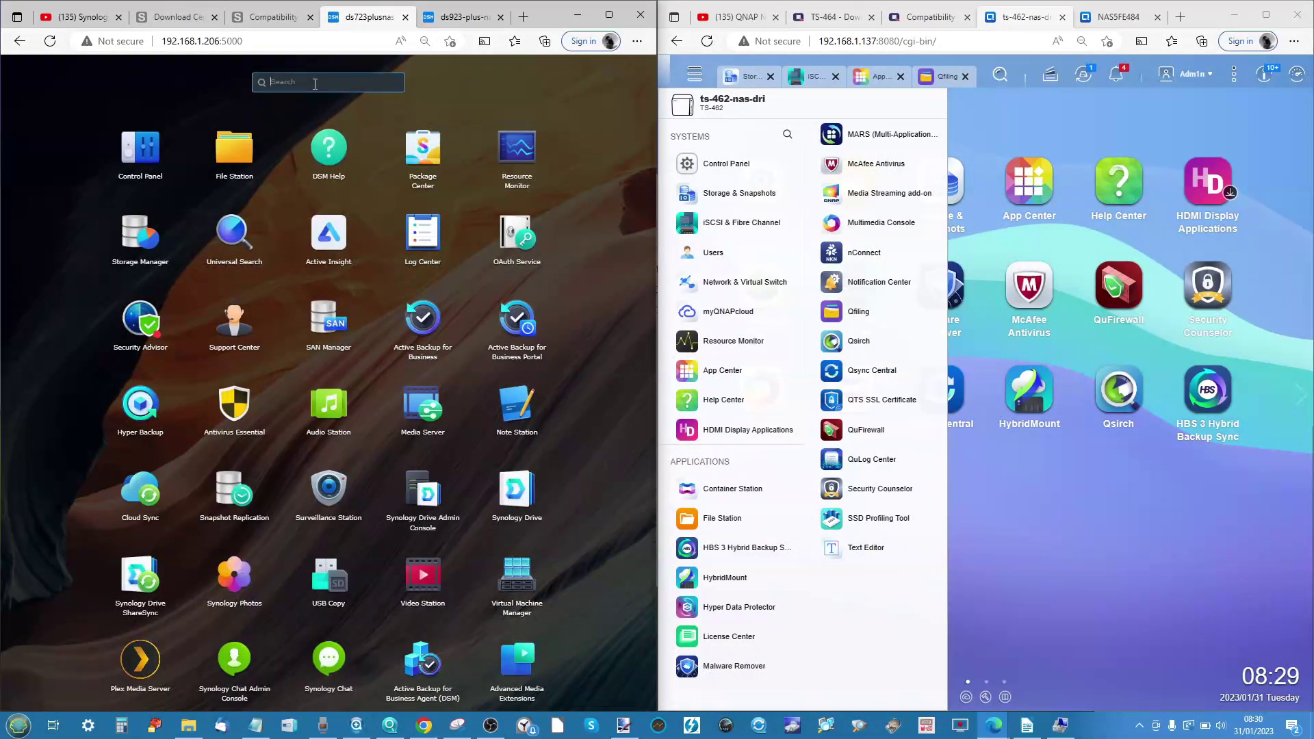
{"action": "type", "text": "drive"}
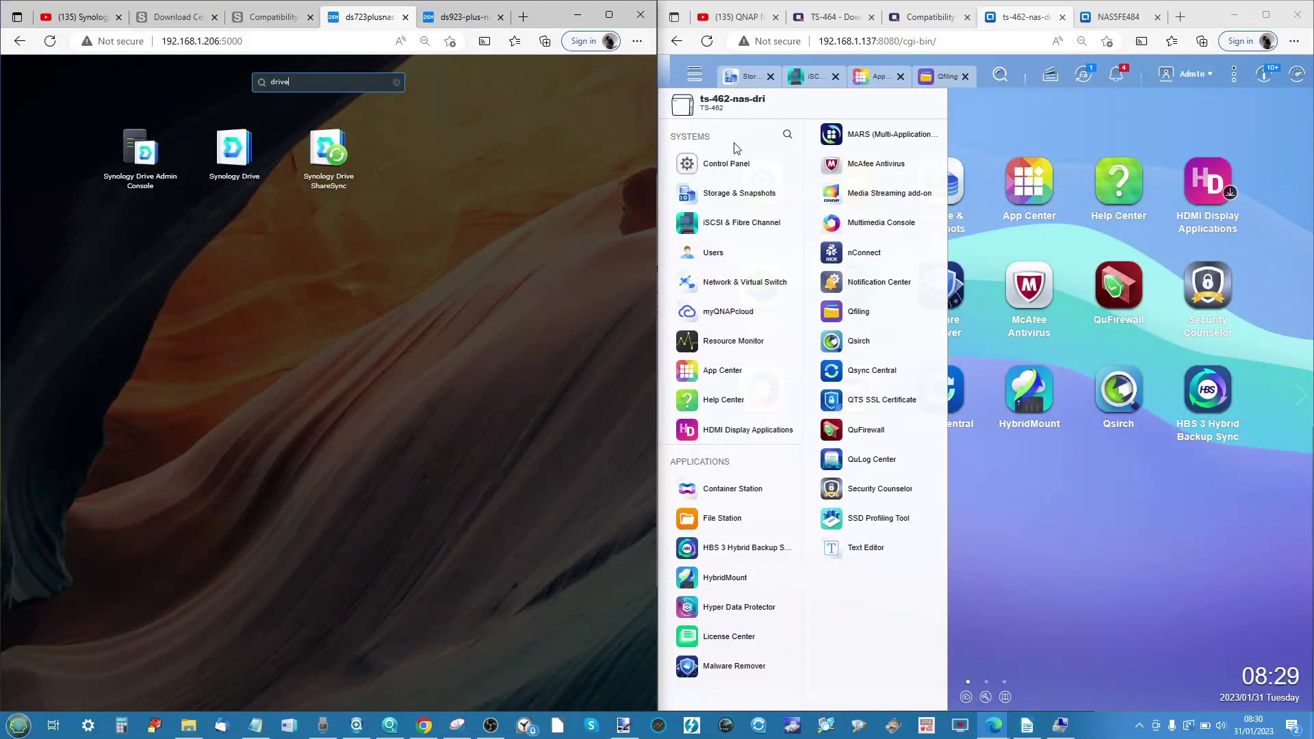
{"action": "left_click", "coordinate": [787, 134]}
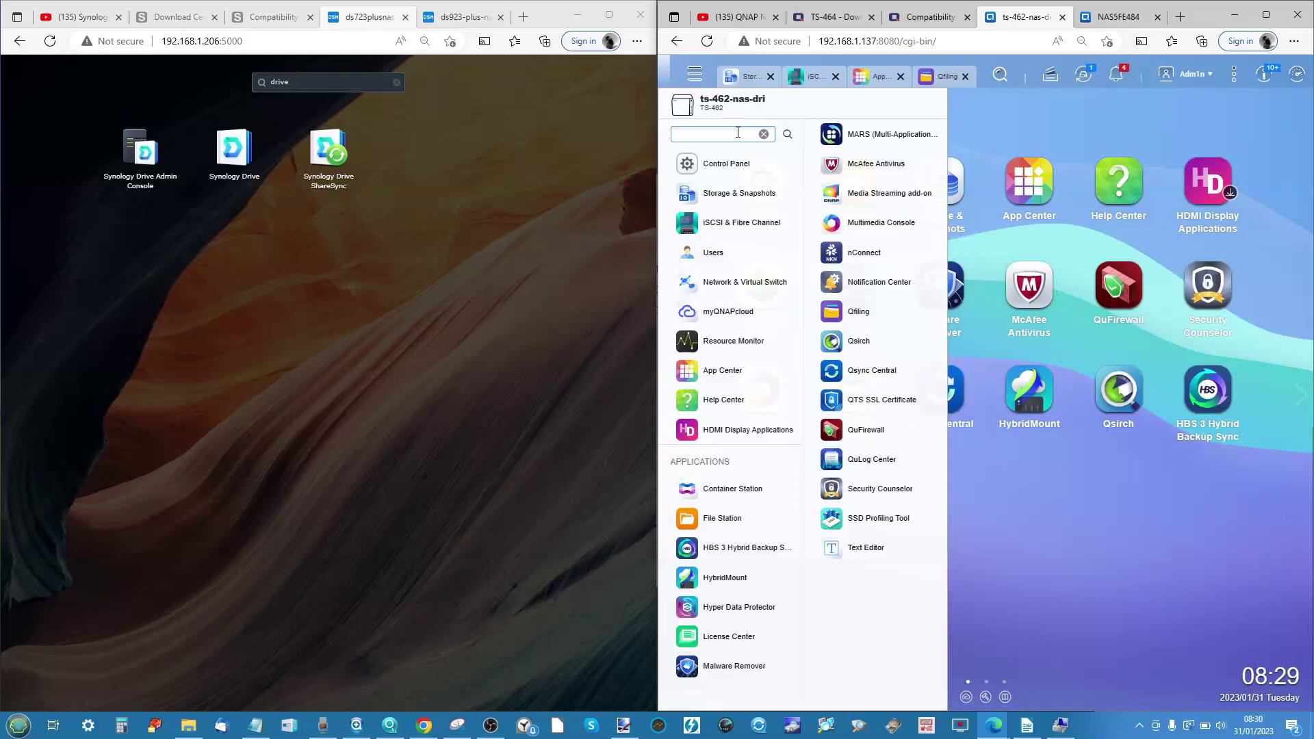
{"action": "type", "text": "hyvri"}
{"action": "key", "text": "BackSpace"}
{"action": "key", "text": "BackSpace"}
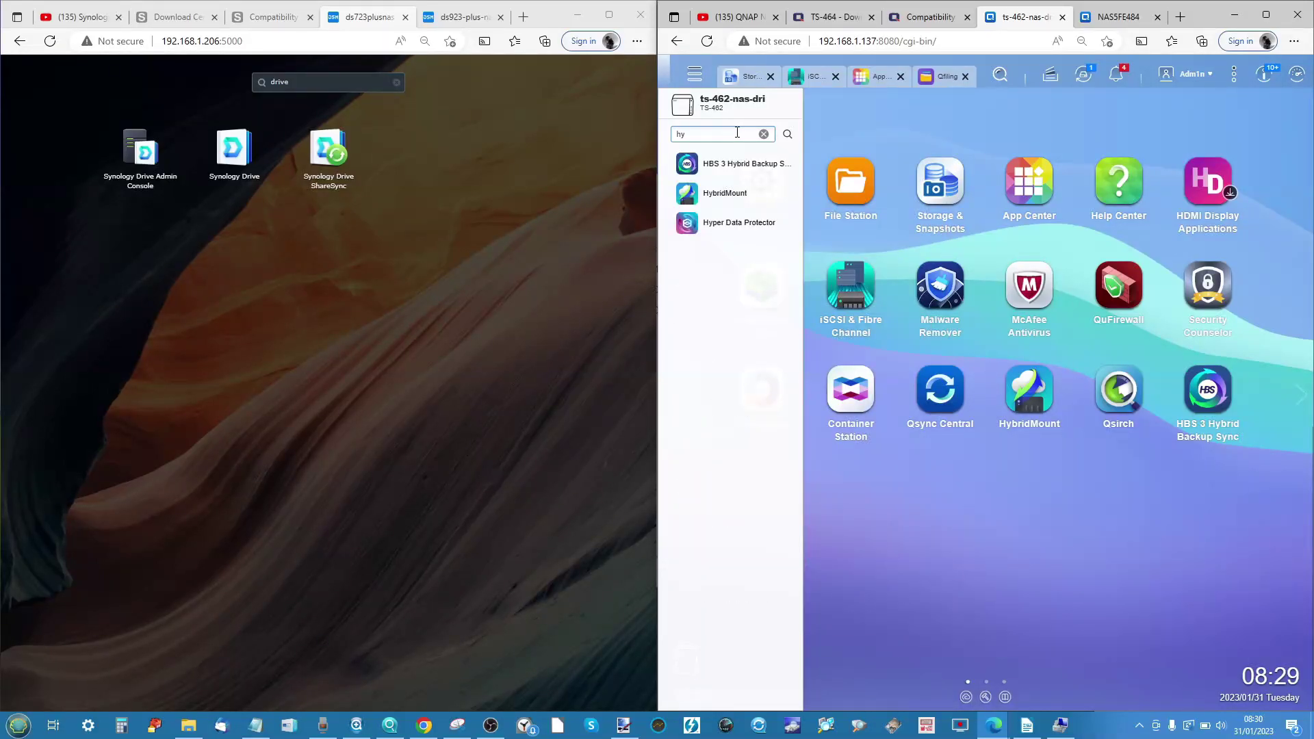
{"action": "left_click", "coordinate": [764, 134]}
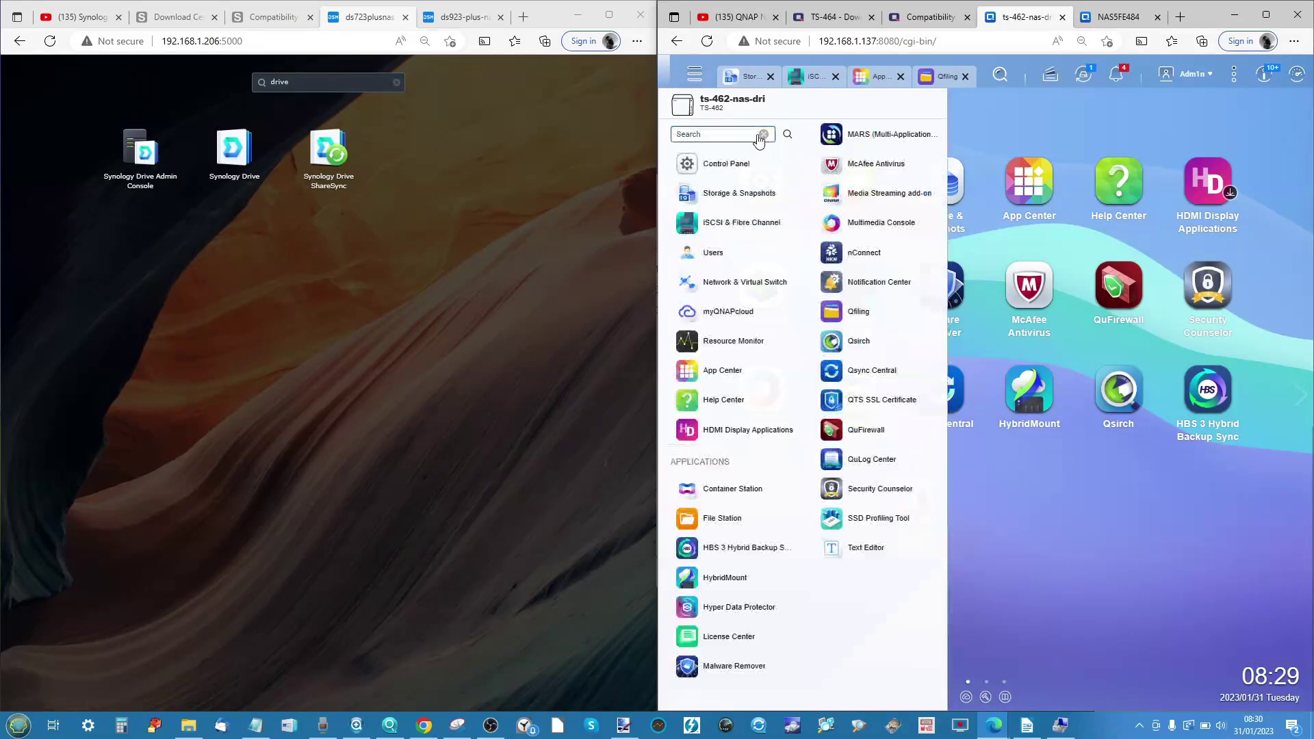
{"action": "left_click", "coordinate": [475, 171]}
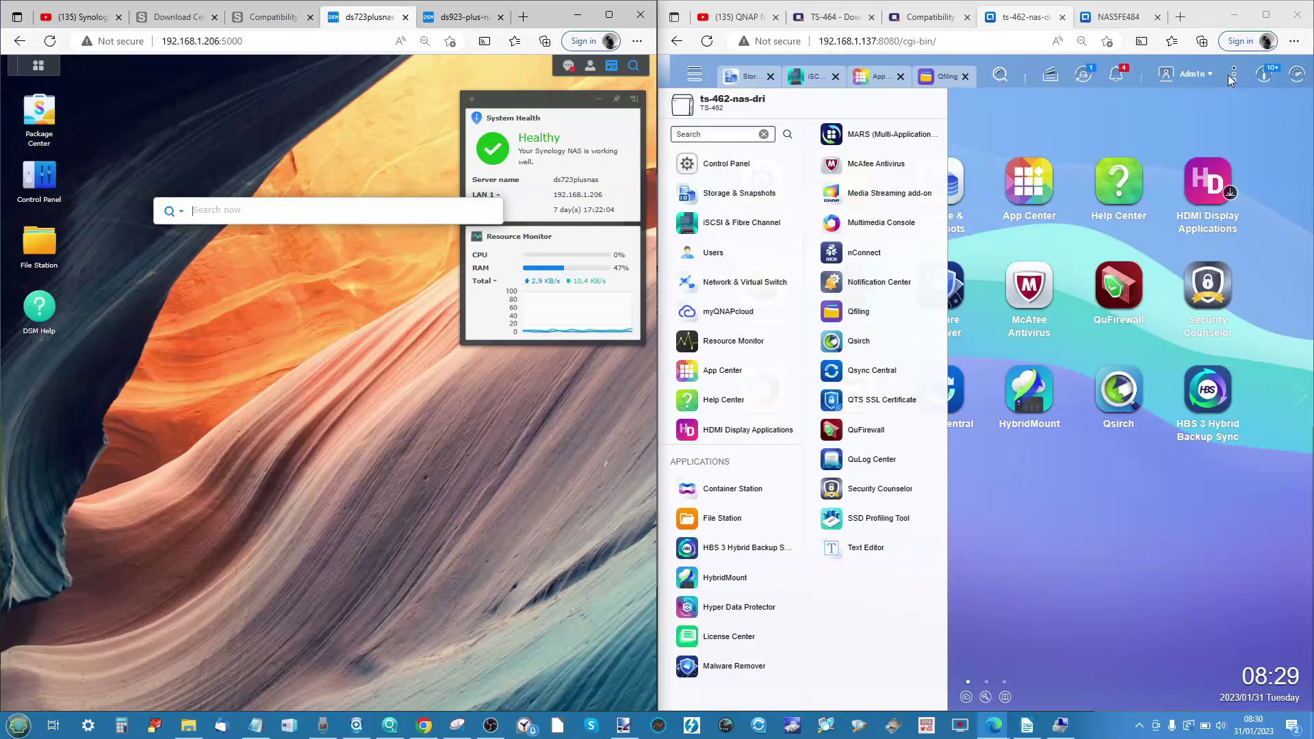
- Close the QTS main menu and search the Synology desktop for '4k trailer'
{"action": "left_click", "coordinate": [1159, 117]}
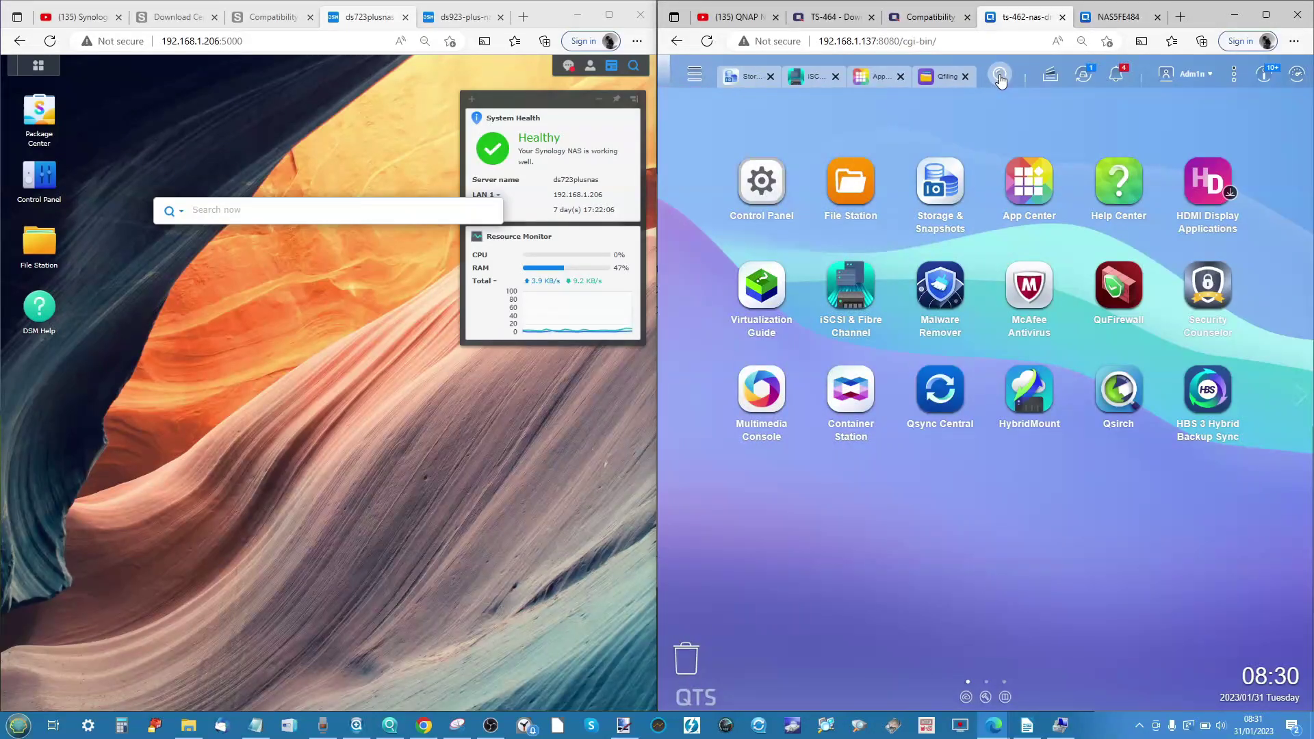
{"action": "left_click", "coordinate": [1000, 74]}
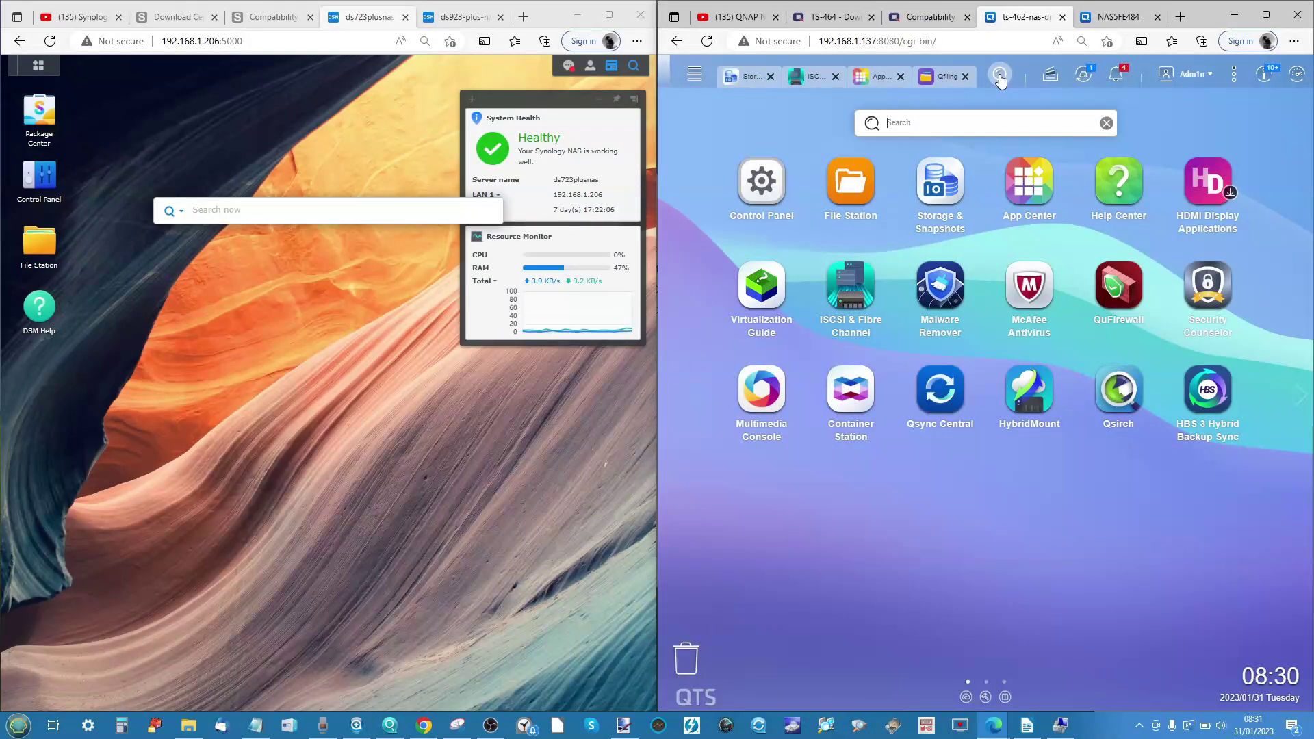
{"action": "left_click", "coordinate": [407, 211]}
{"action": "type", "text": "4k"}
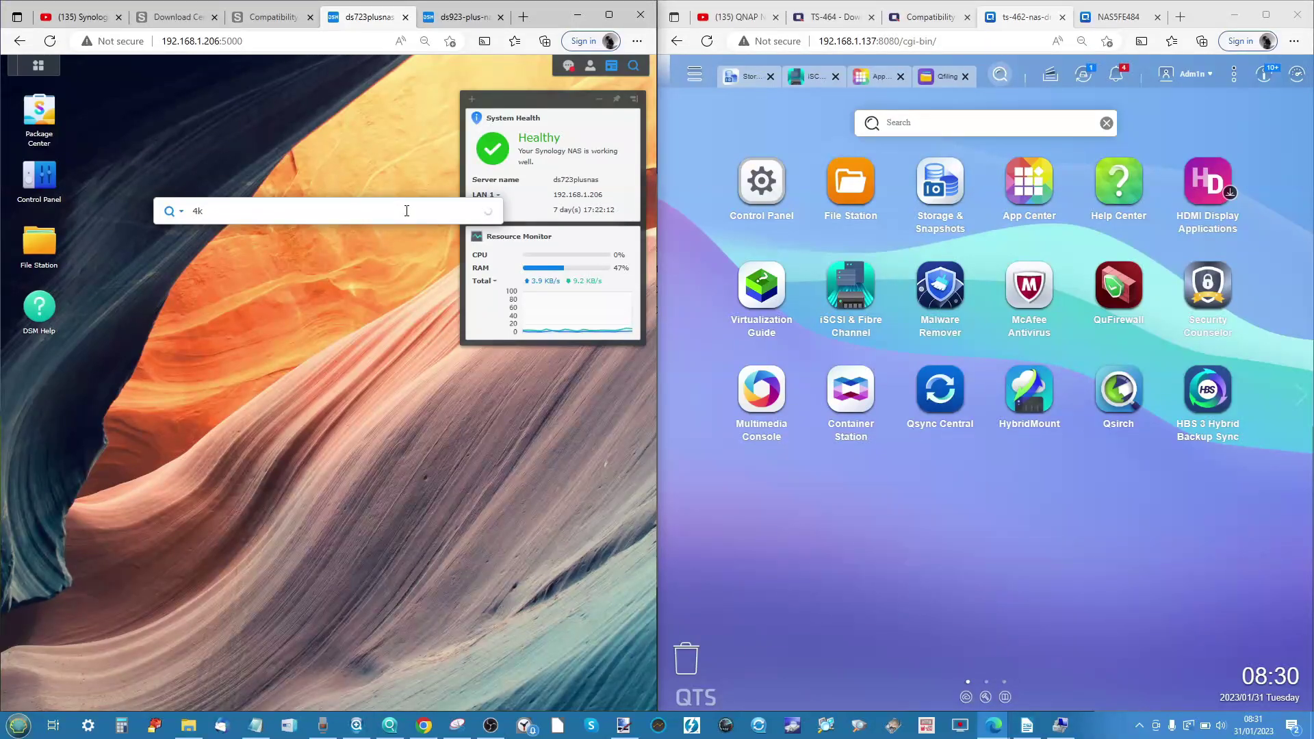
{"action": "type", "text": " trailer"}
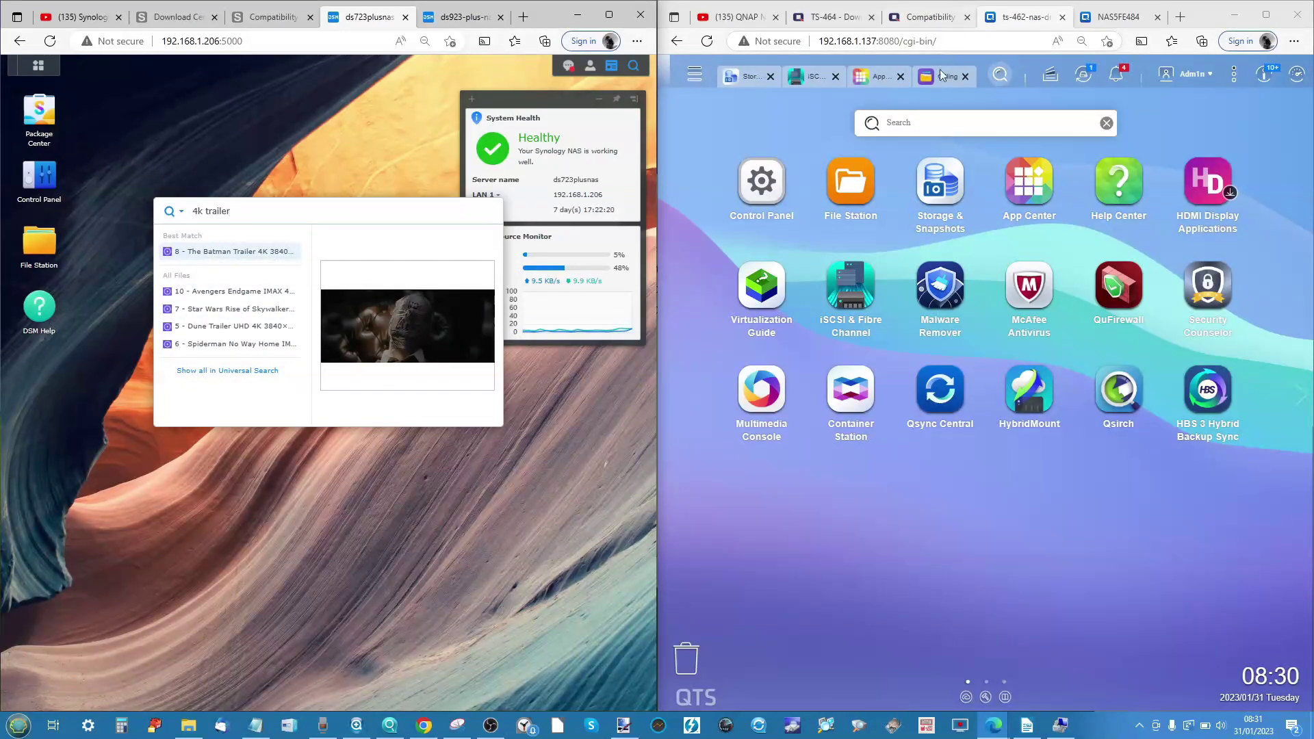
- Search QNAP's desktop for 'lic', then clear and close both desktop searches
{"action": "left_click", "coordinate": [928, 123]}
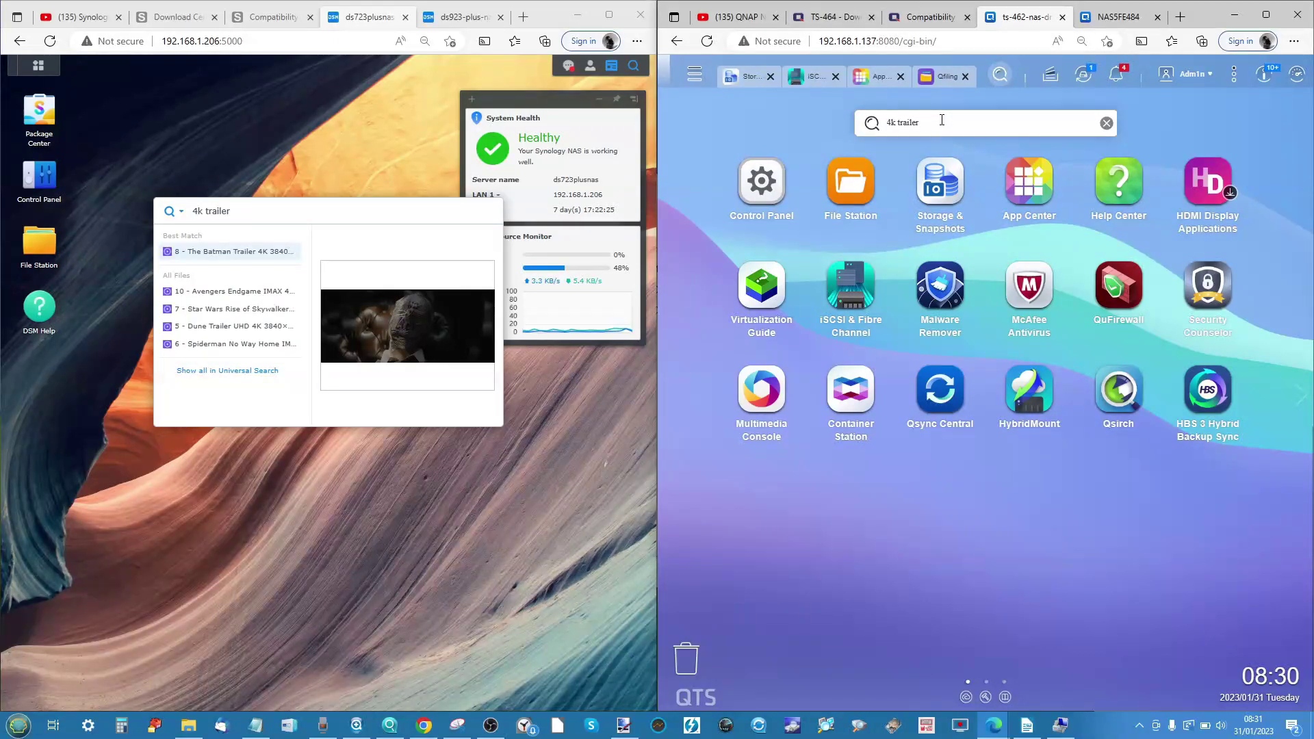
{"action": "key", "text": "ctrl+a"}
{"action": "key", "text": "BackSpace"}
{"action": "type", "text": "lic"}
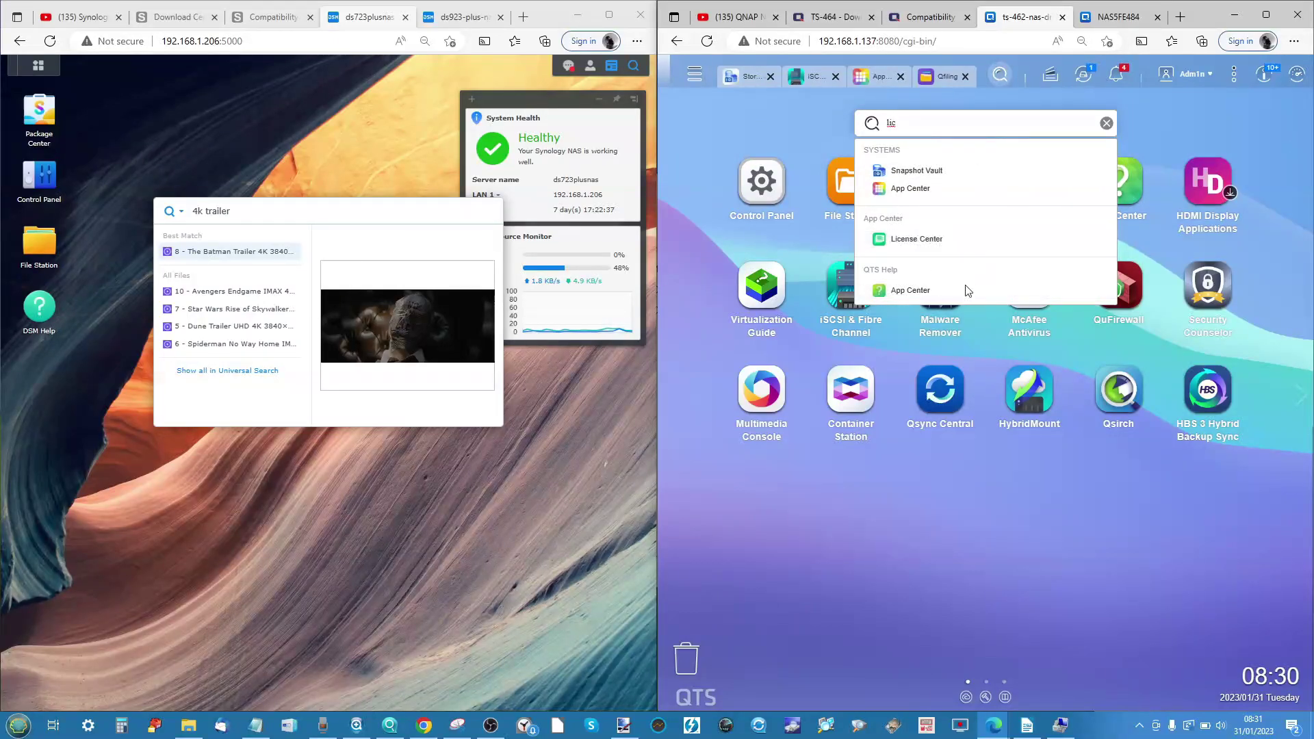
{"action": "left_click", "coordinate": [1107, 124]}
{"action": "left_click", "coordinate": [1046, 527]}
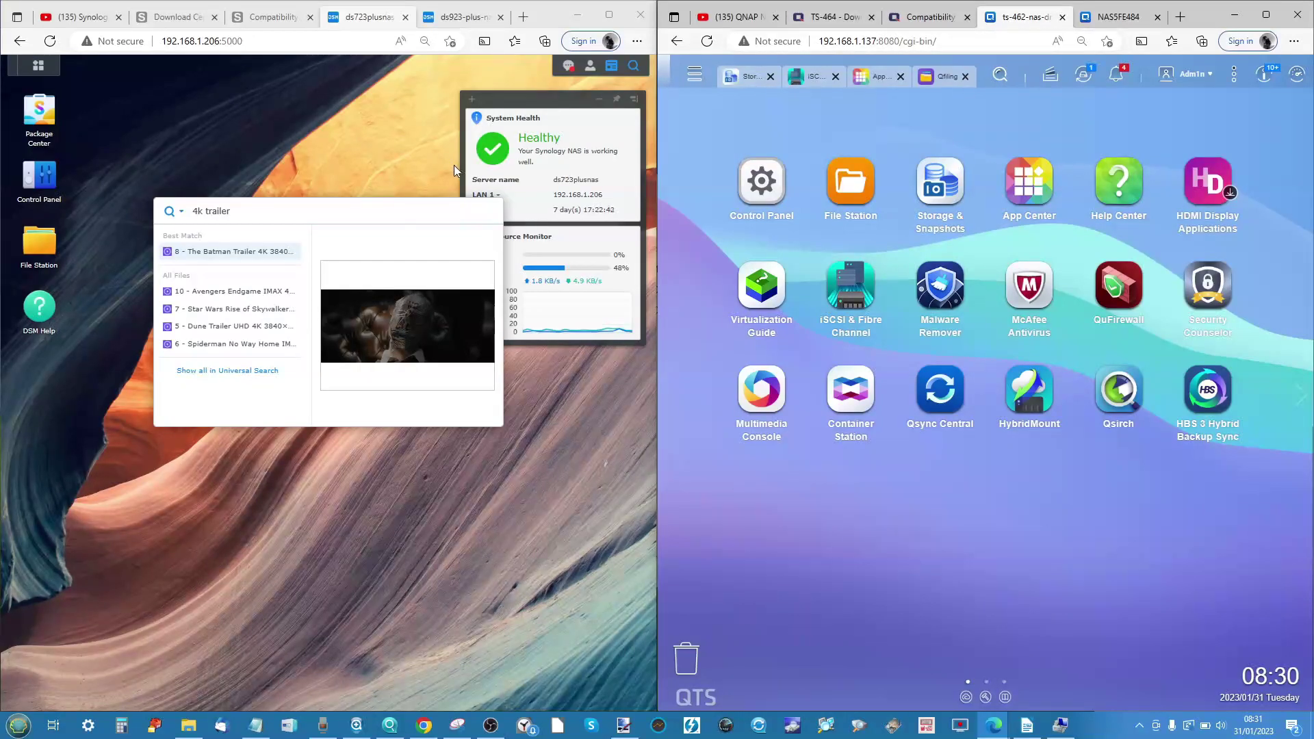
{"action": "left_click", "coordinate": [330, 171]}
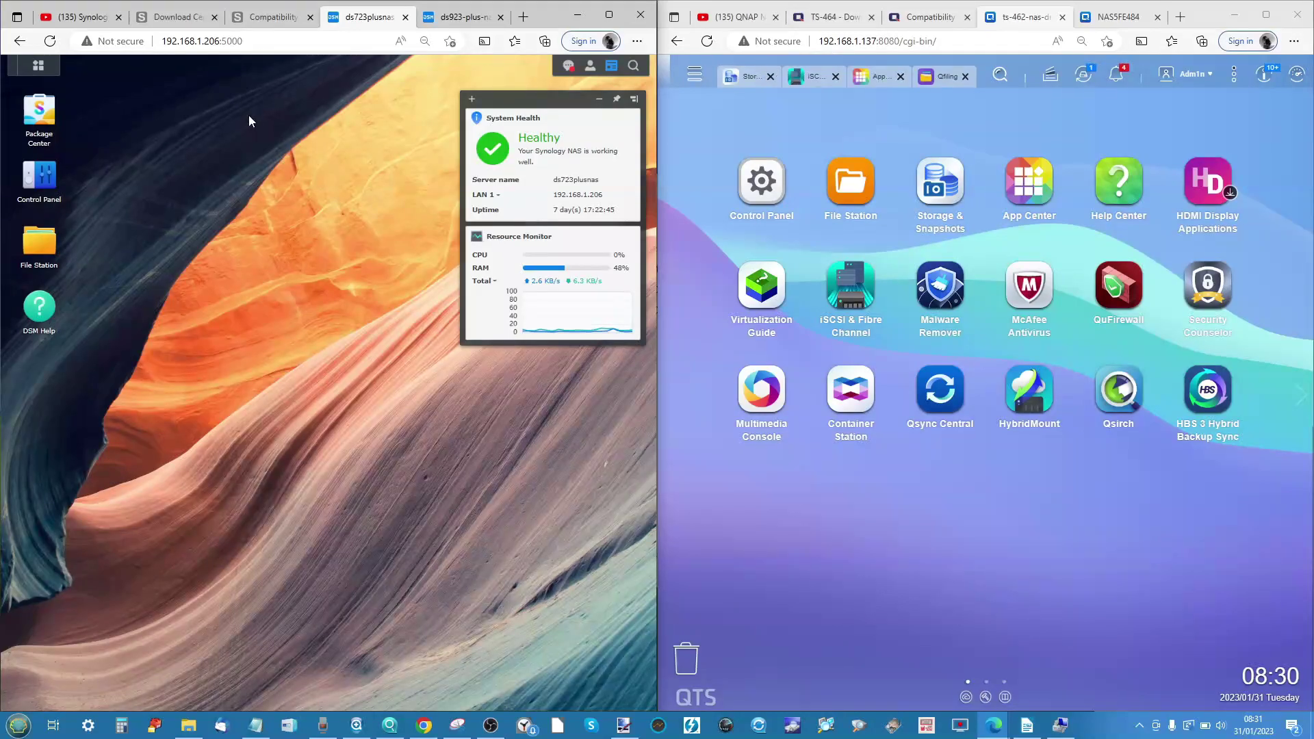
- Move DSM's Universal Search window lower, and briefly open, enlarge and close Qfiling from the QTS menu
{"action": "left_click", "coordinate": [38, 66]}
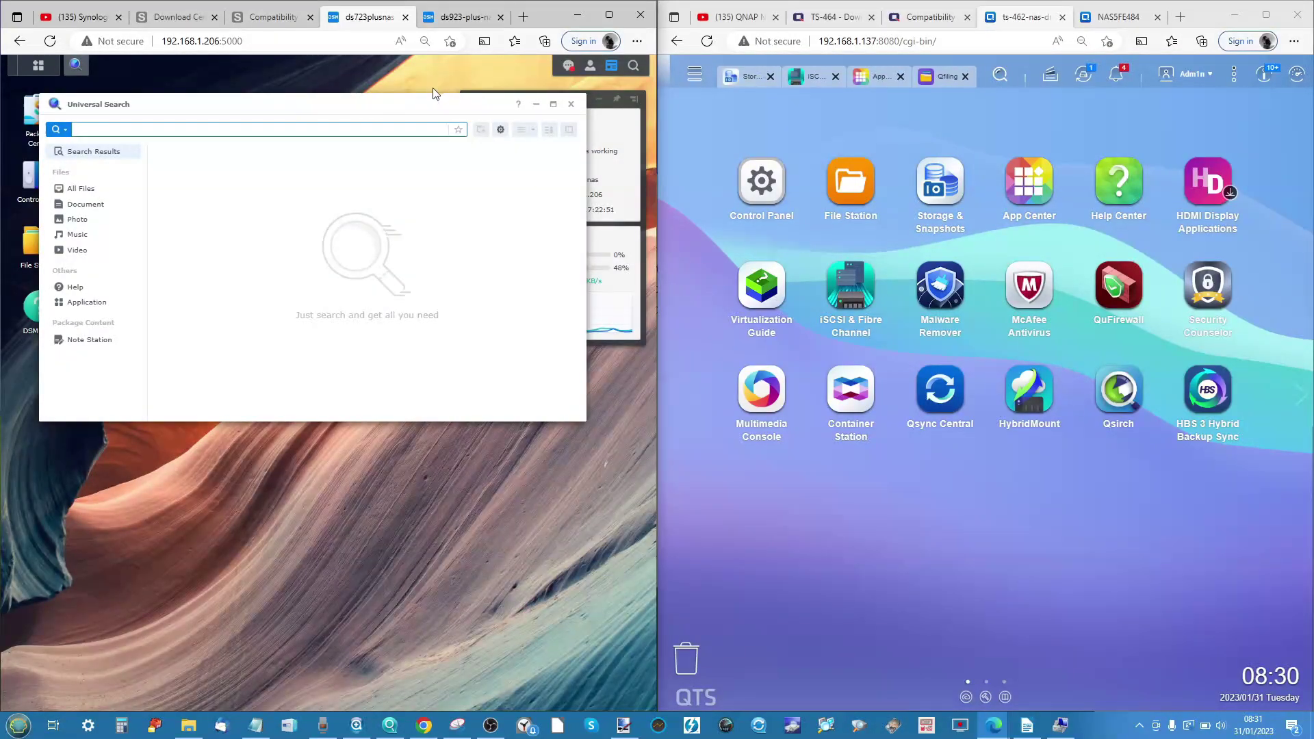
{"action": "mouse_move", "coordinate": [430, 103]}
{"action": "left_mouse_down"}
{"action": "mouse_move", "coordinate": [429, 274]}
{"action": "mouse_move", "coordinate": [453, 237]}
{"action": "left_mouse_up"}
{"action": "left_click", "coordinate": [702, 76]}
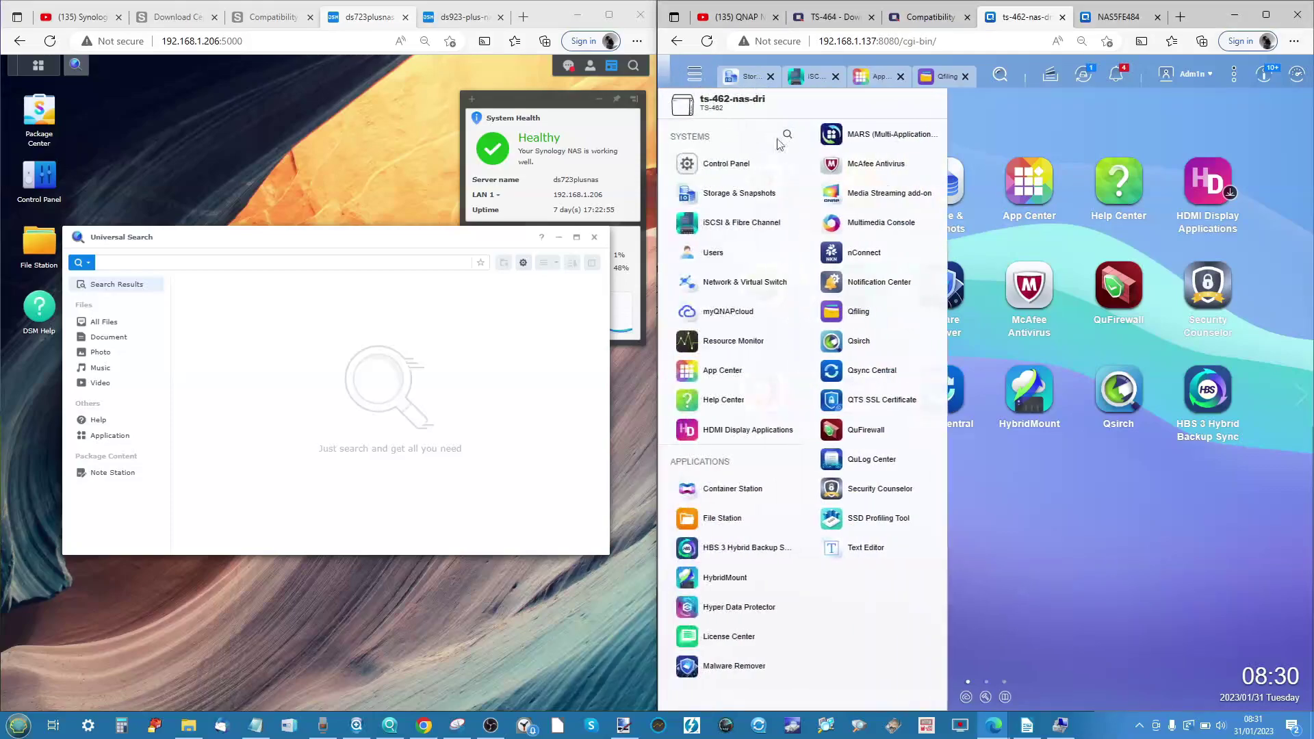
{"action": "left_click", "coordinate": [859, 320]}
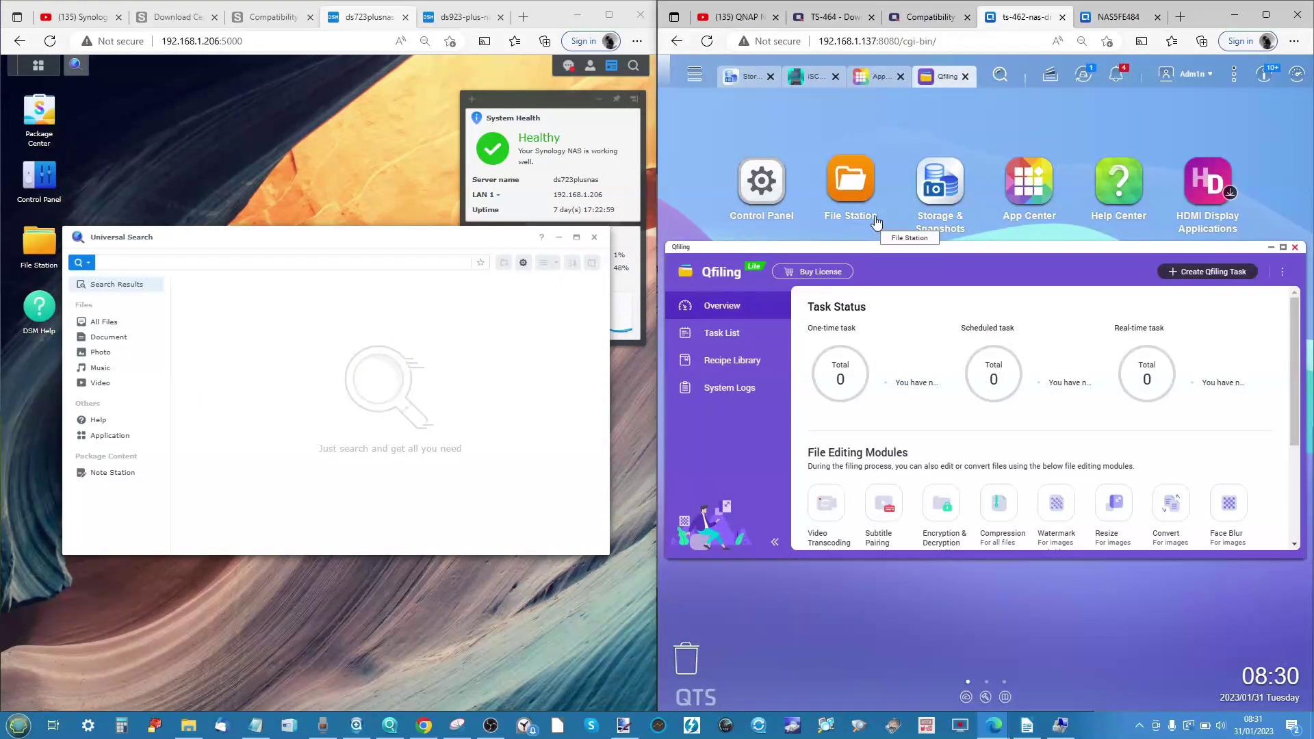
{"action": "left_click_drag", "start_coordinate": [871, 241], "coordinate": [870, 141]}
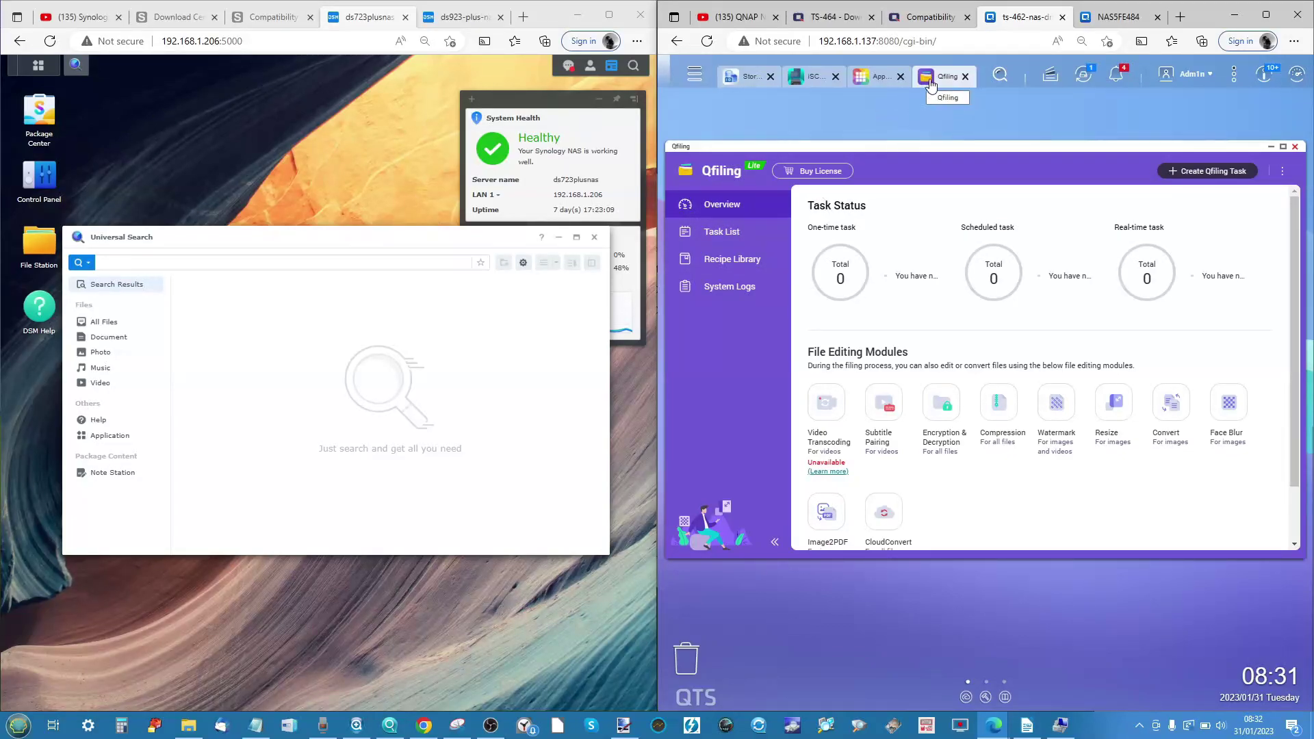
{"action": "left_click", "coordinate": [1295, 147]}
{"action": "left_click", "coordinate": [694, 74]}
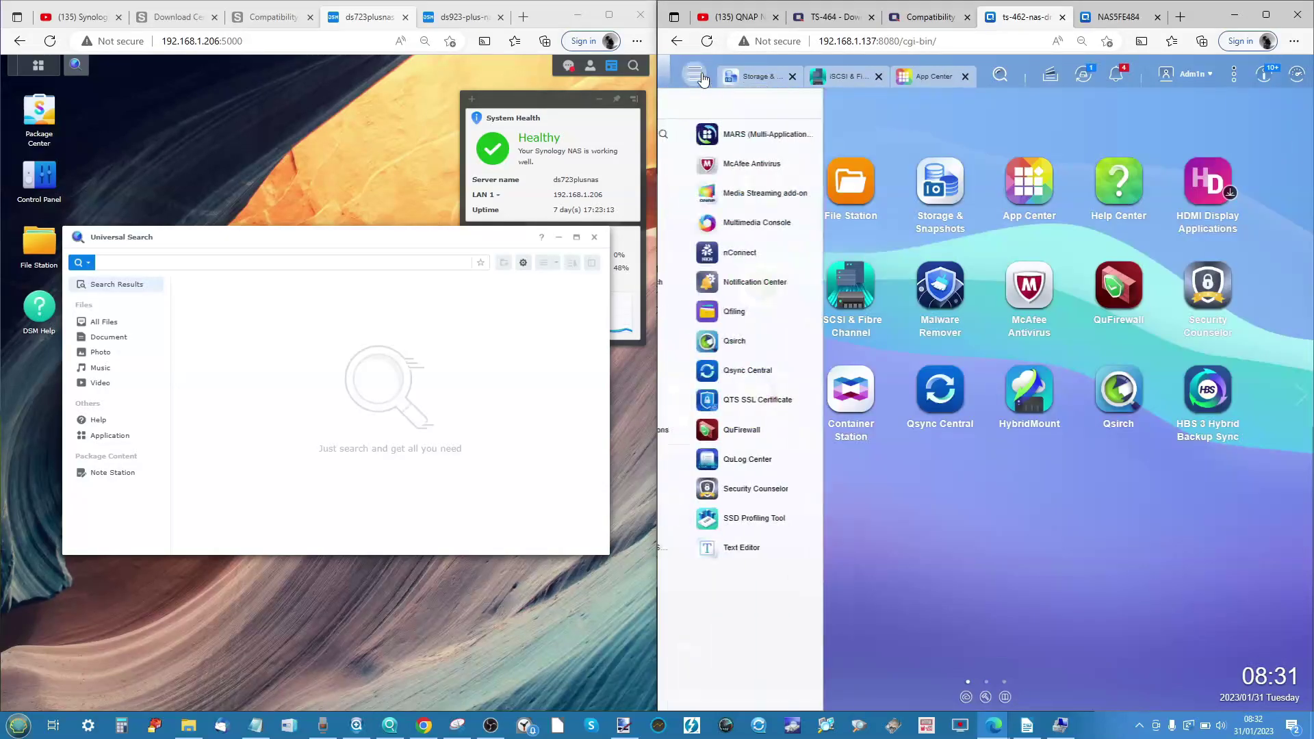
- Launch Qsirch, search Universal Search for 'Matrix', and inspect actions for The Matrix.mp4 and KODI results
{"action": "left_click", "coordinate": [868, 340]}
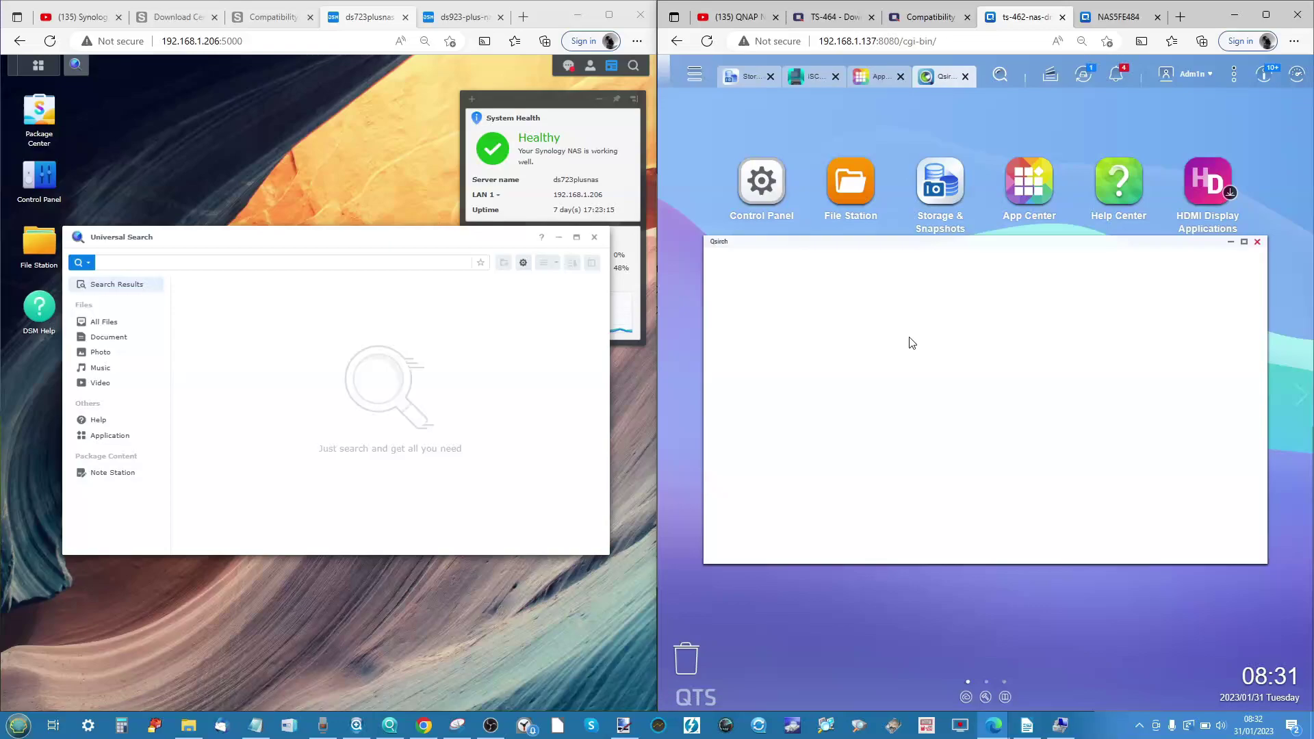
{"action": "left_click", "coordinate": [176, 284]}
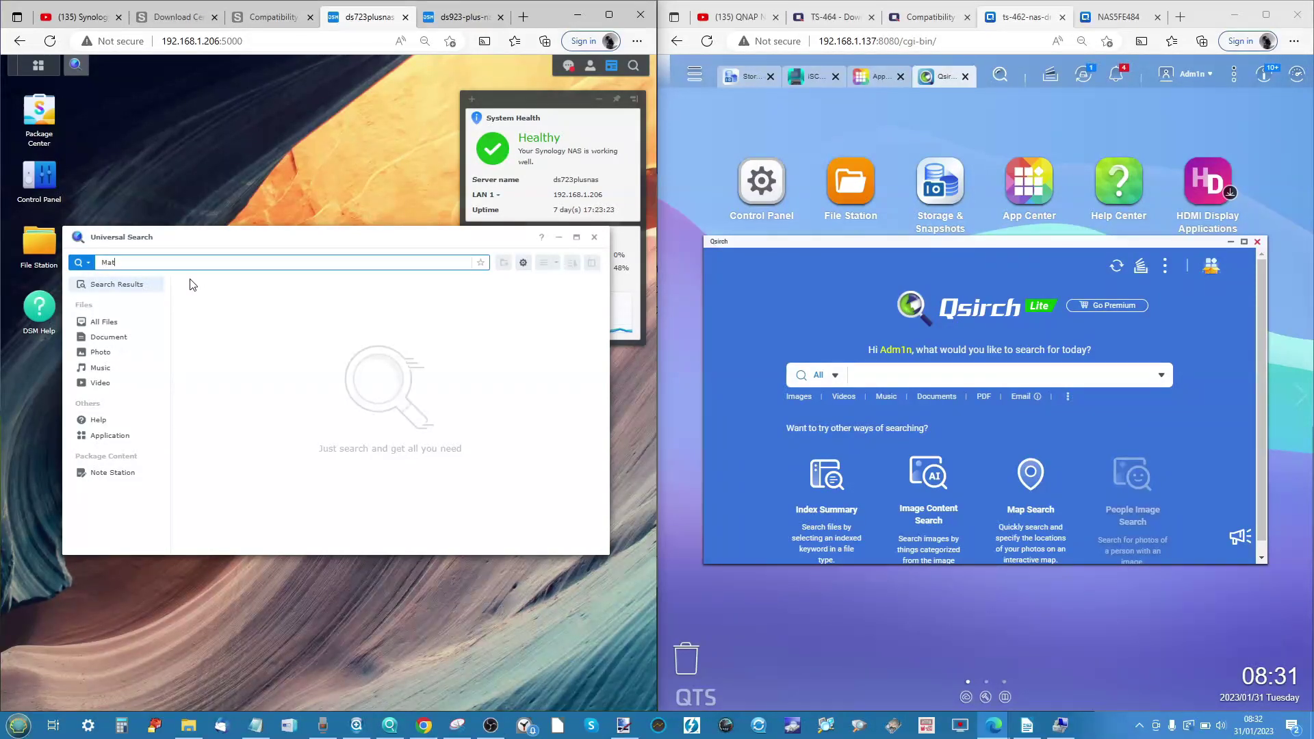
{"action": "key", "text": "Return"}
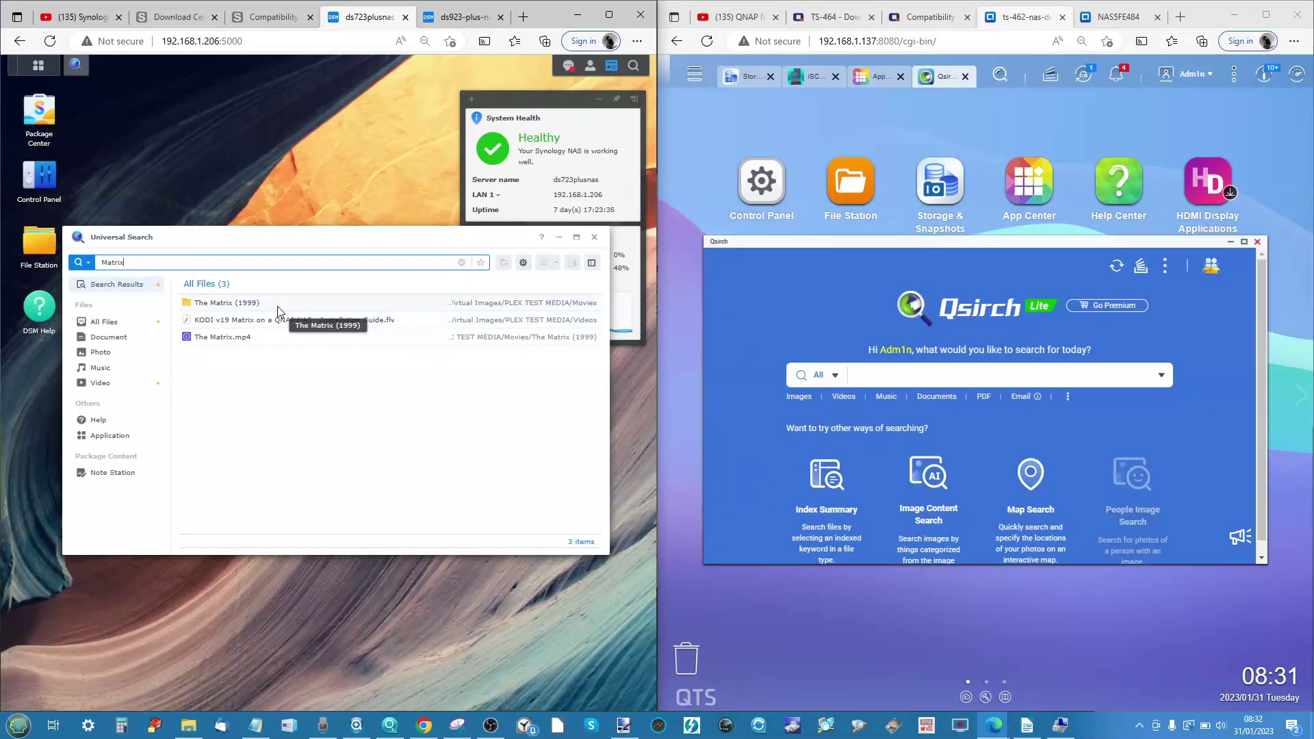
{"action": "right_click", "coordinate": [231, 342]}
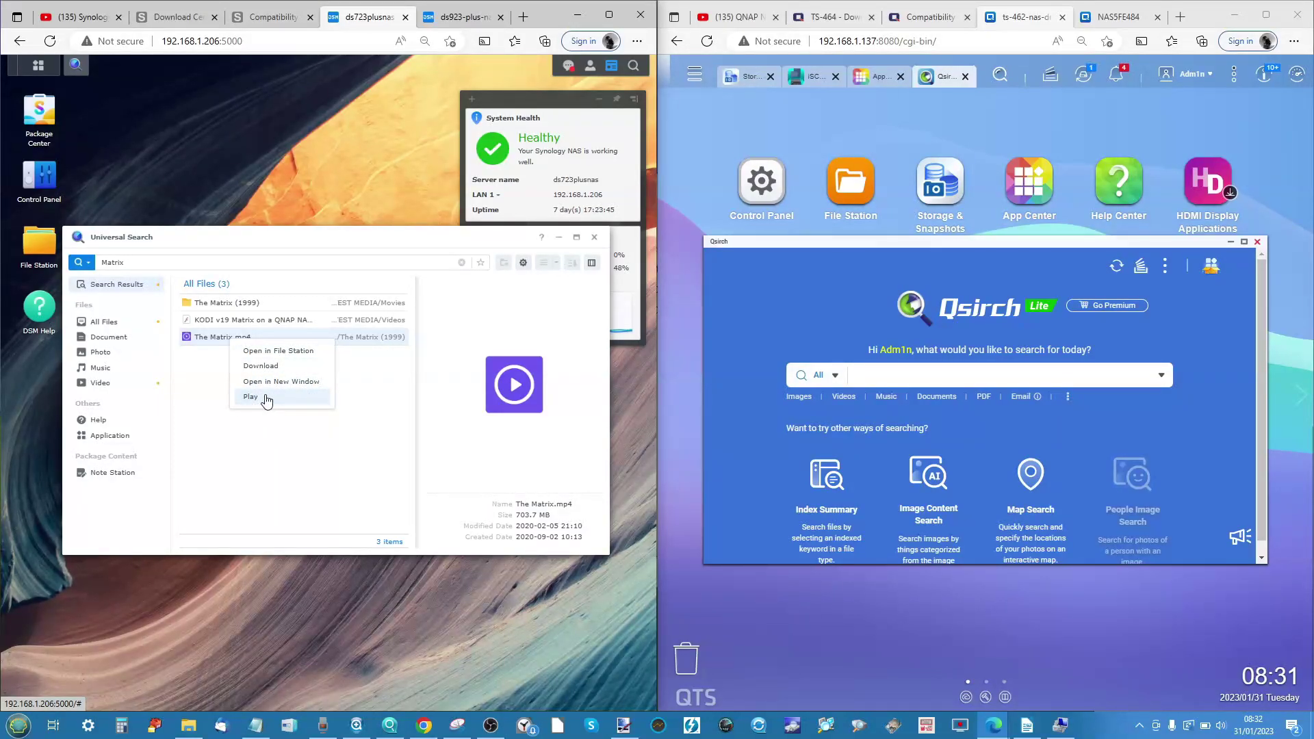
{"action": "right_click", "coordinate": [202, 321]}
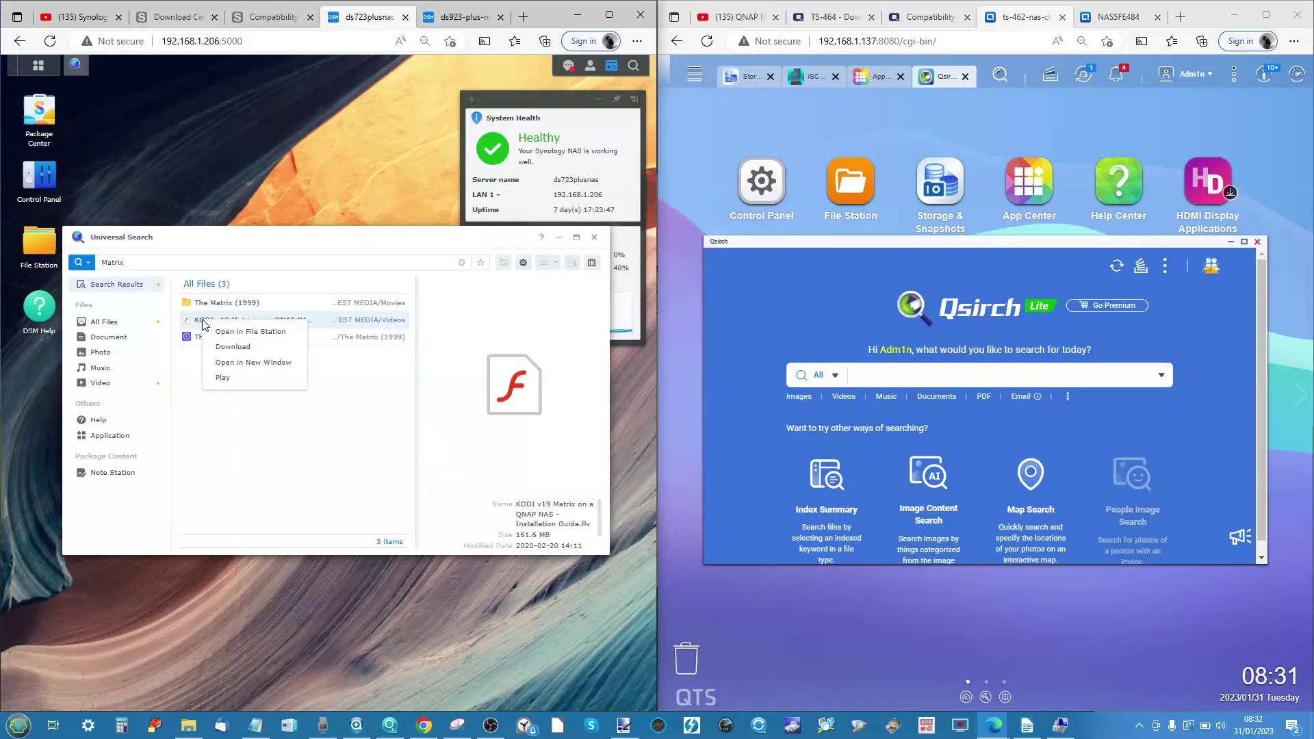
- Check the KODI v19 video's actions, select The Matrix (1999) folder, and open Universal Search preferences
{"action": "left_click", "coordinate": [38, 65]}
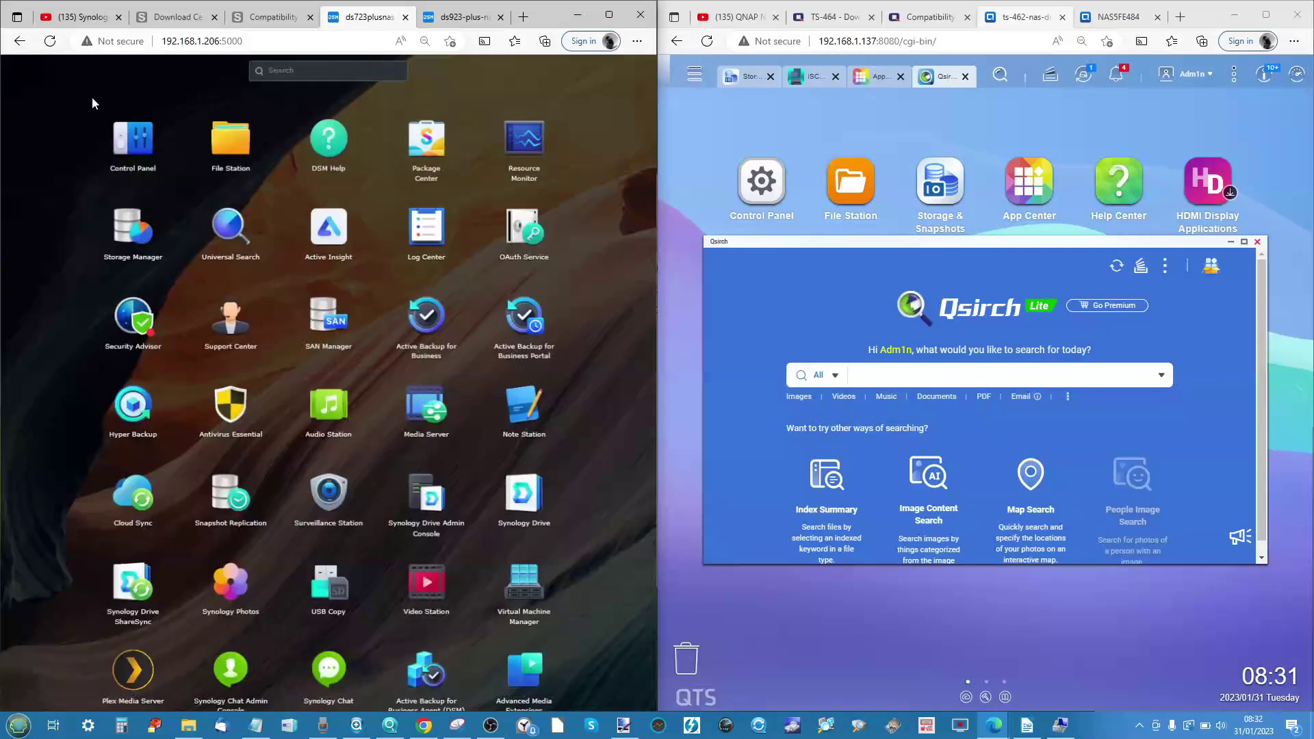
{"action": "scroll", "coordinate": [317, 353], "scroll_direction": "down", "scroll_amount": 2}
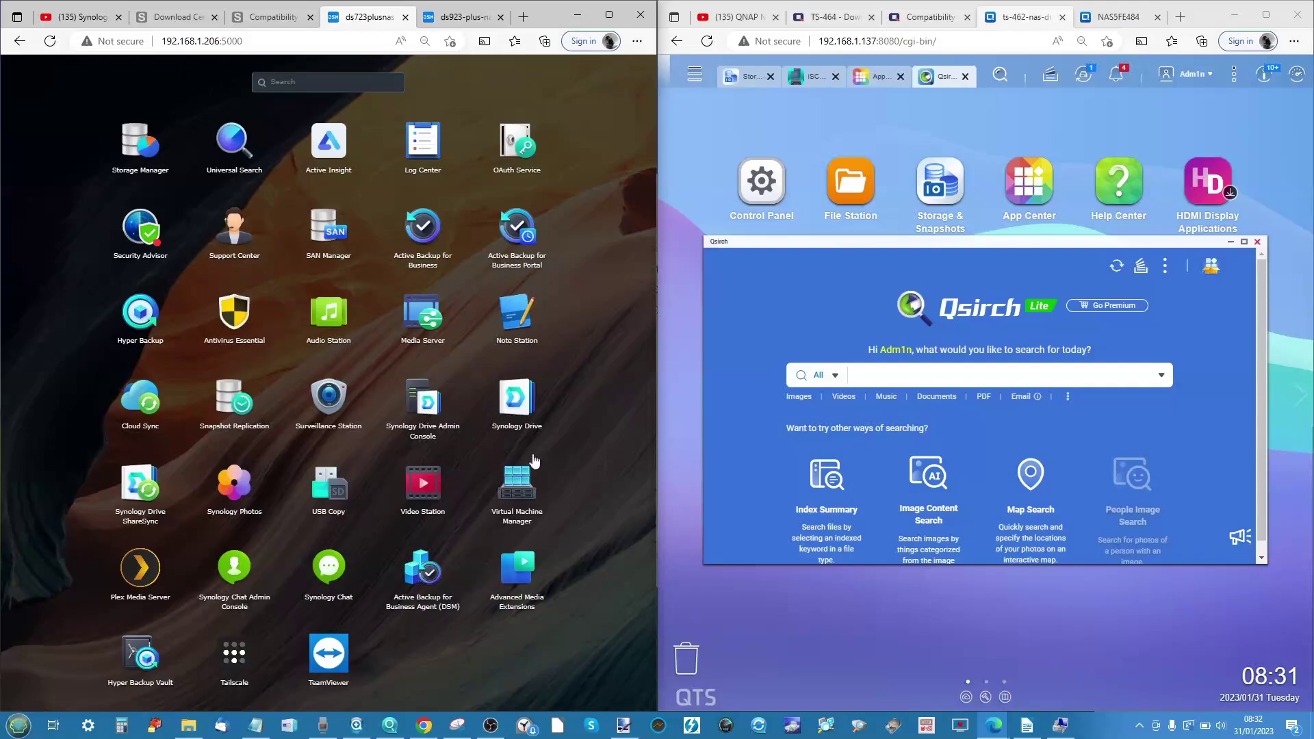
{"action": "left_click", "coordinate": [244, 201]}
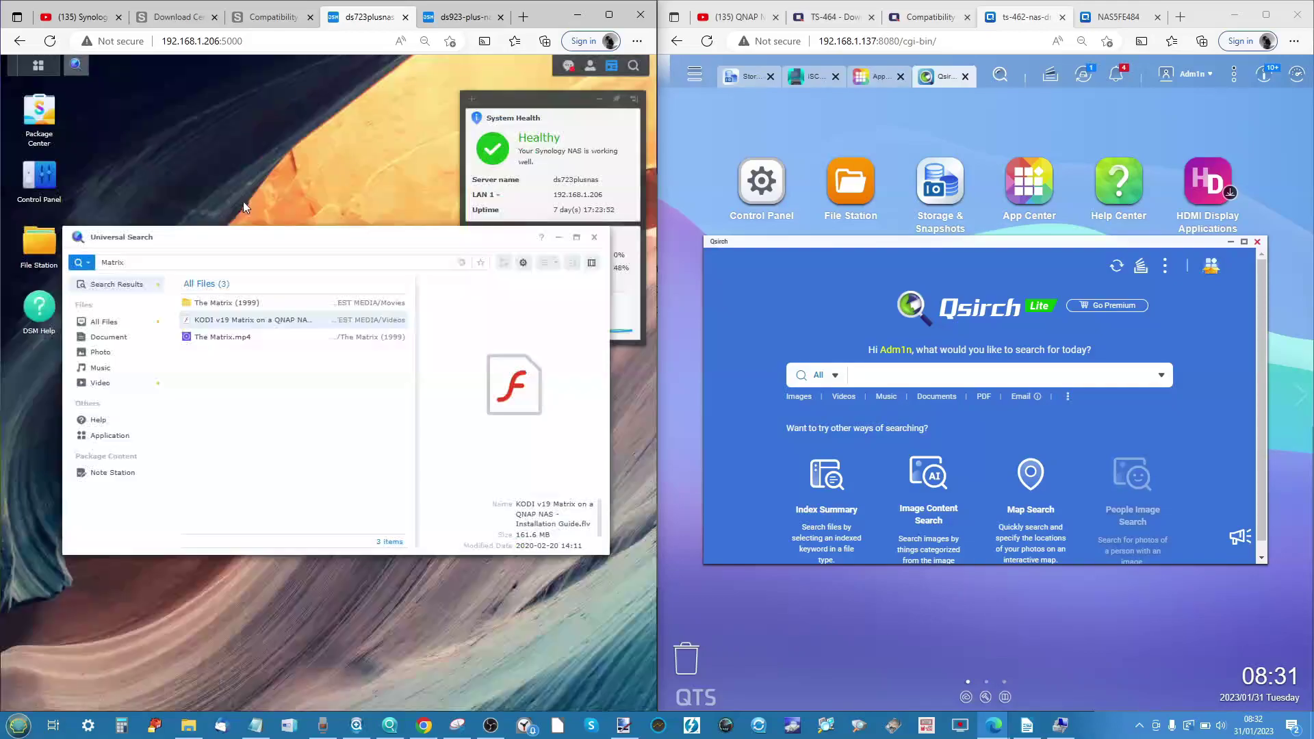
{"action": "right_click", "coordinate": [231, 324]}
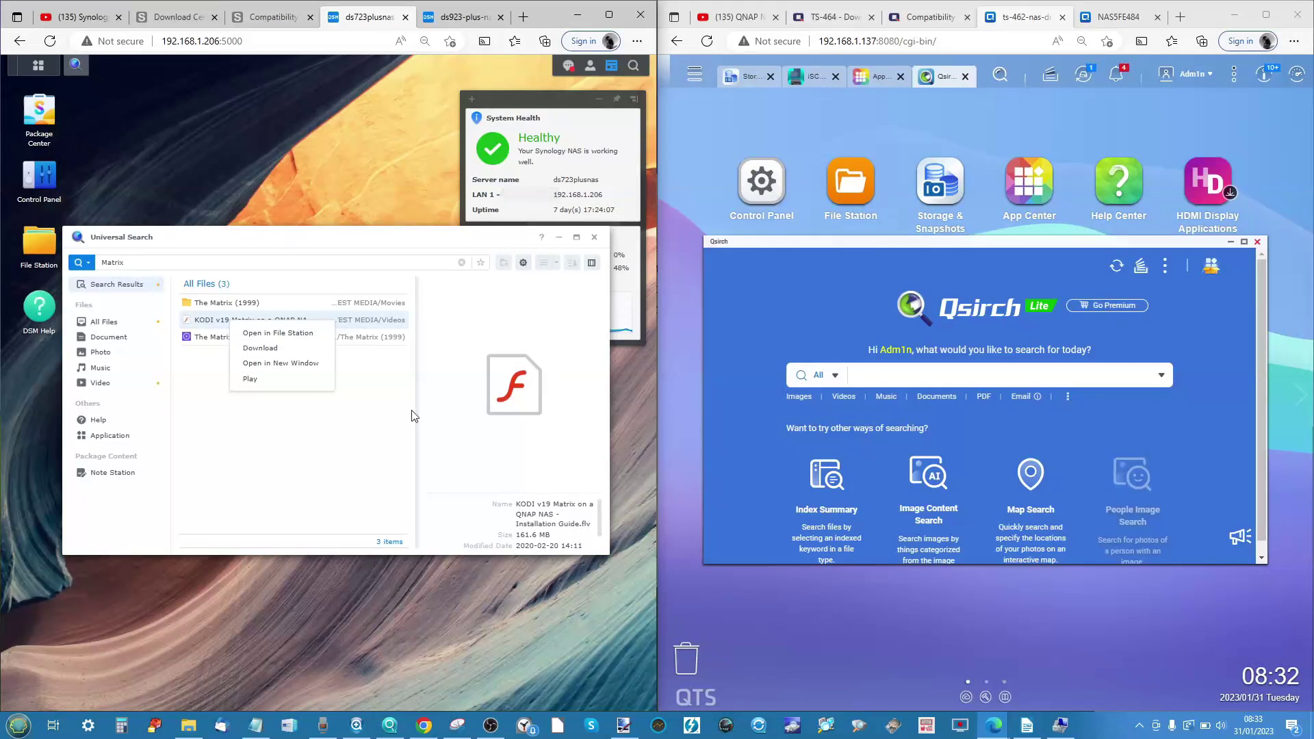
{"action": "left_click", "coordinate": [386, 444]}
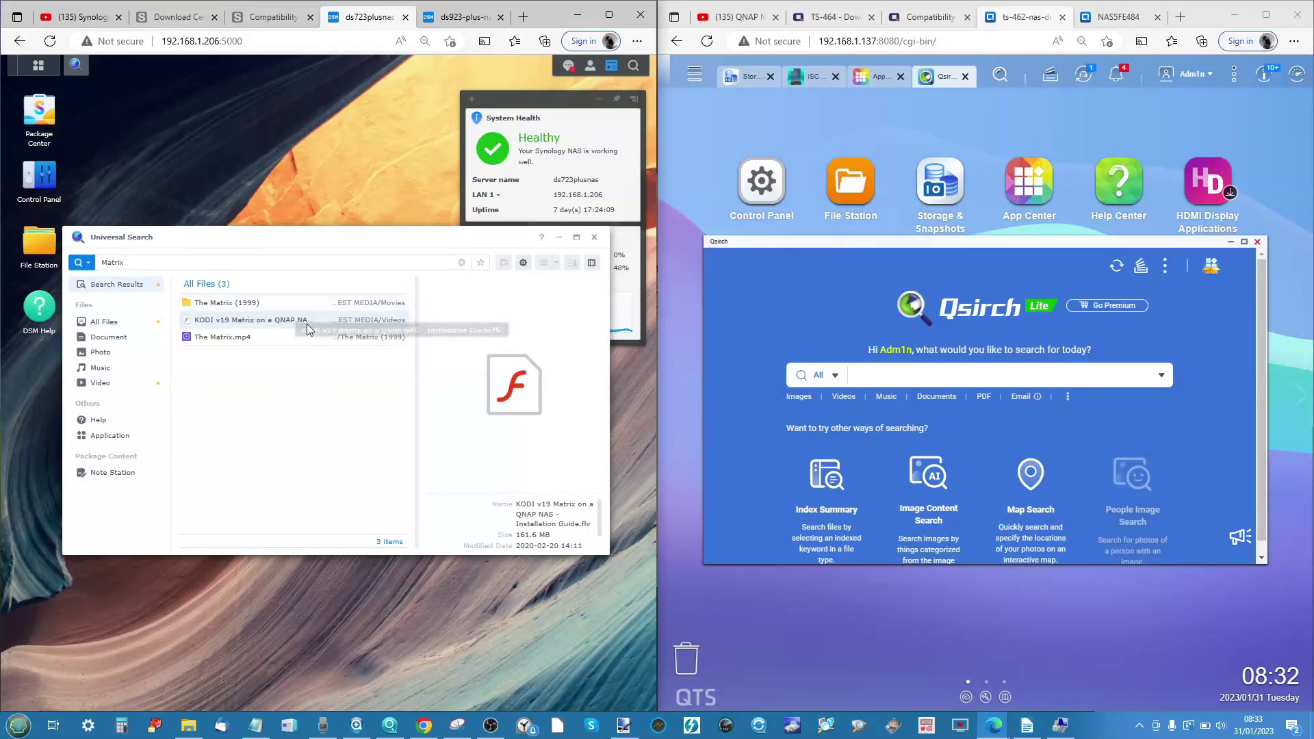
{"action": "left_click", "coordinate": [288, 306]}
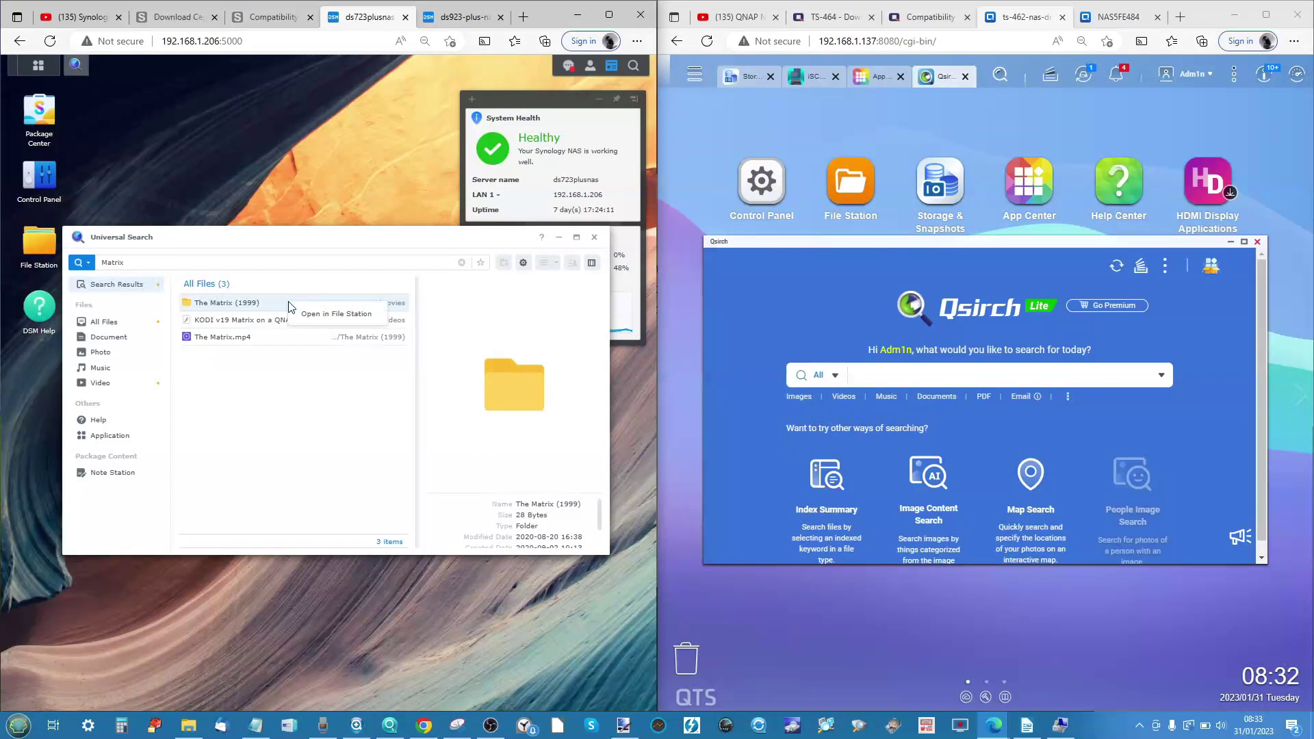
{"action": "left_click", "coordinate": [523, 263]}
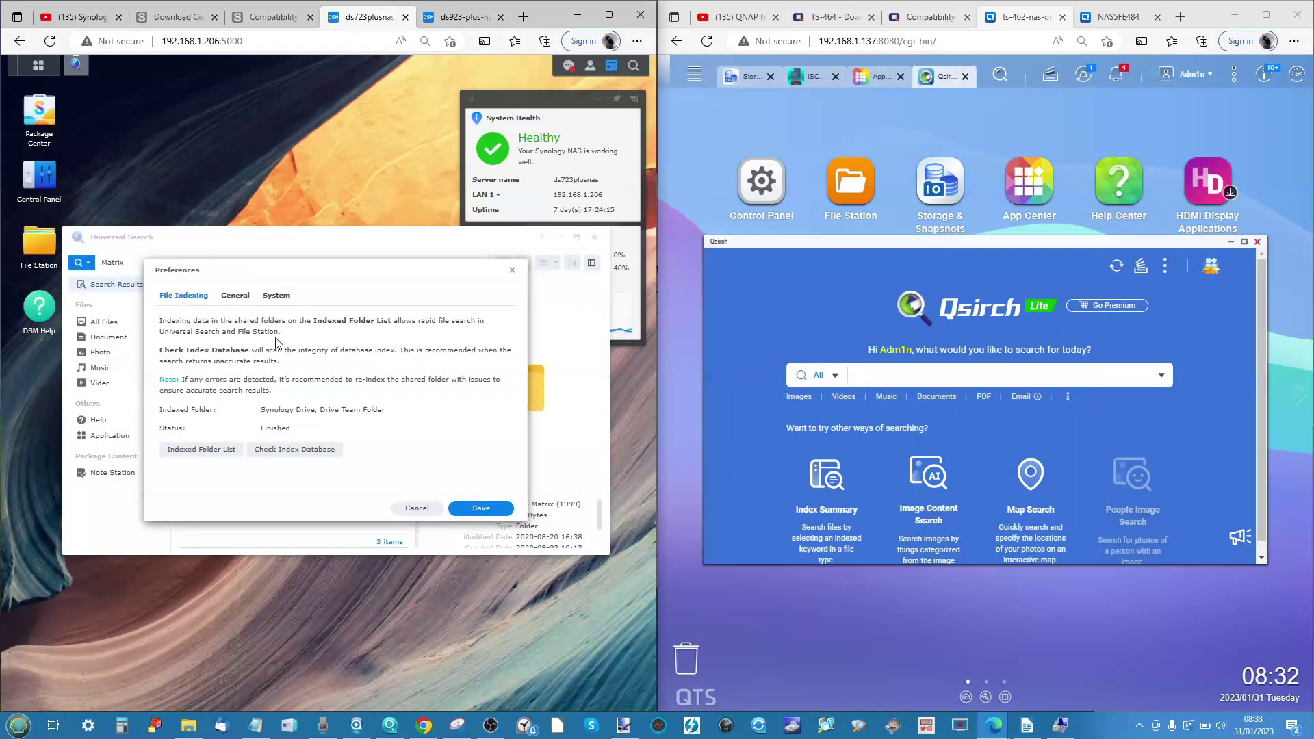
- Review the General and System search preferences, close them, and focus Qsirch's search box for a query
{"action": "left_click", "coordinate": [235, 296]}
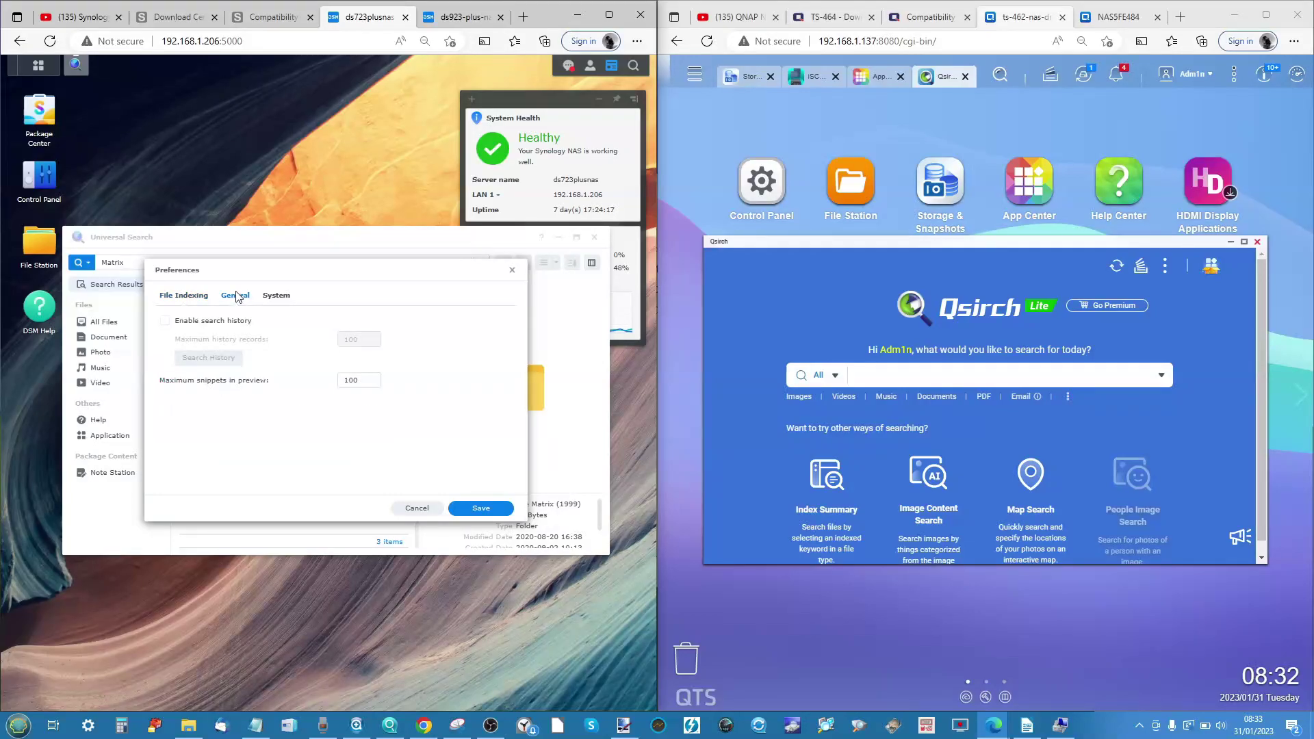
{"action": "left_click", "coordinate": [263, 297]}
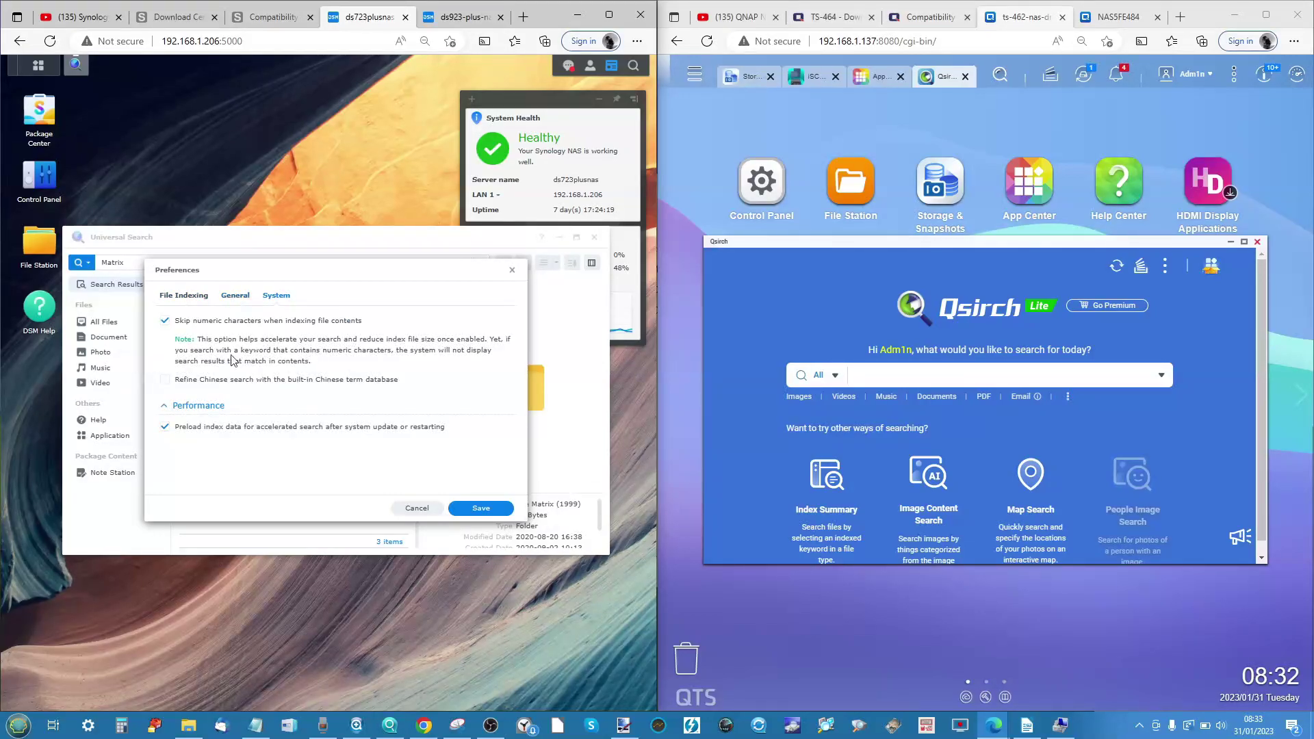
{"action": "left_click", "coordinate": [512, 270]}
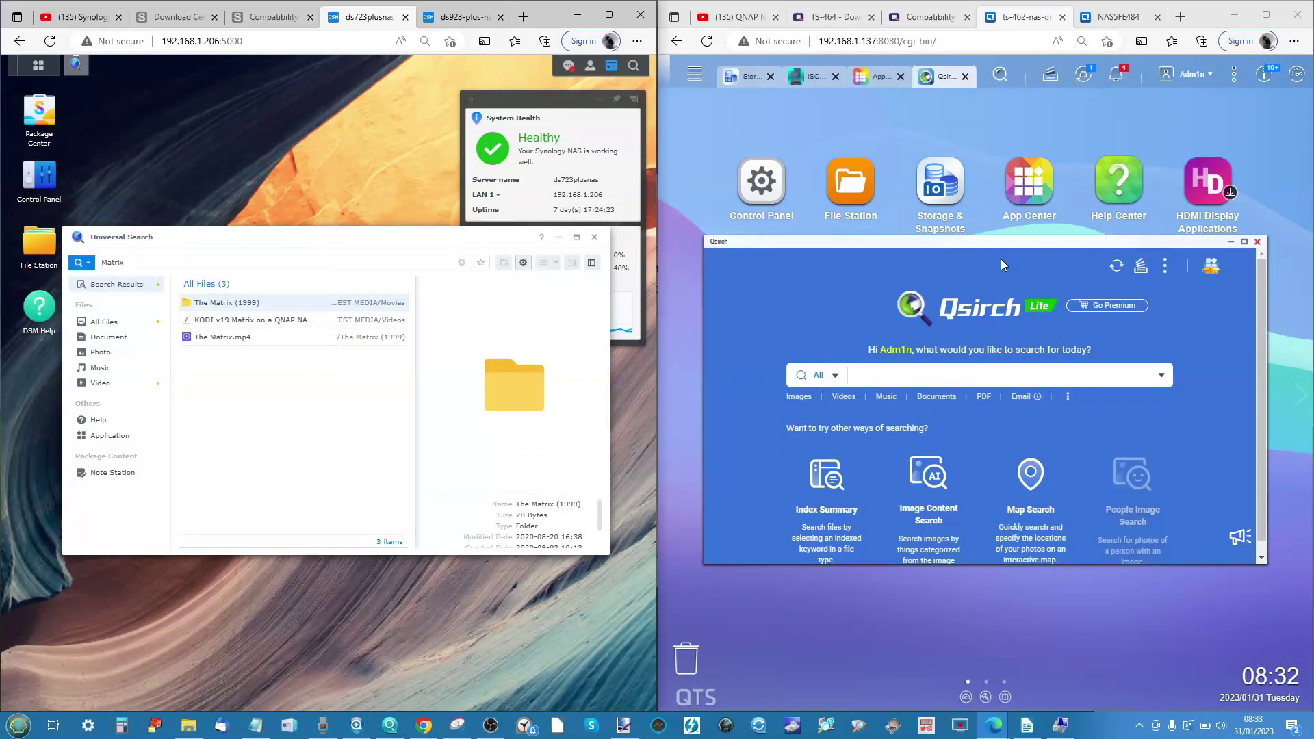
{"action": "left_click", "coordinate": [940, 373]}
{"action": "left_click", "coordinate": [940, 373]}
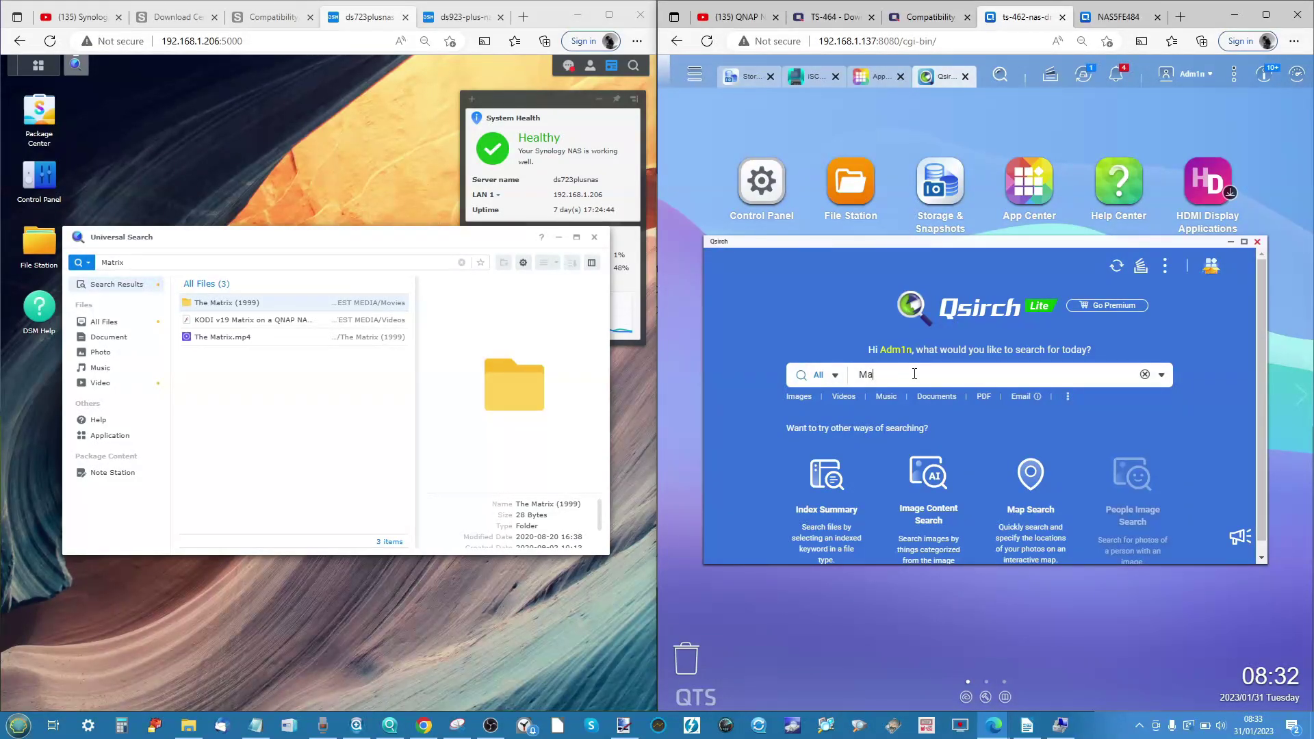
- Run the Qsirch 'Matrix' search, read the thumbnail notice, make Qsirch taller, and toggle DSM's preview pane
{"action": "key", "text": "Return"}
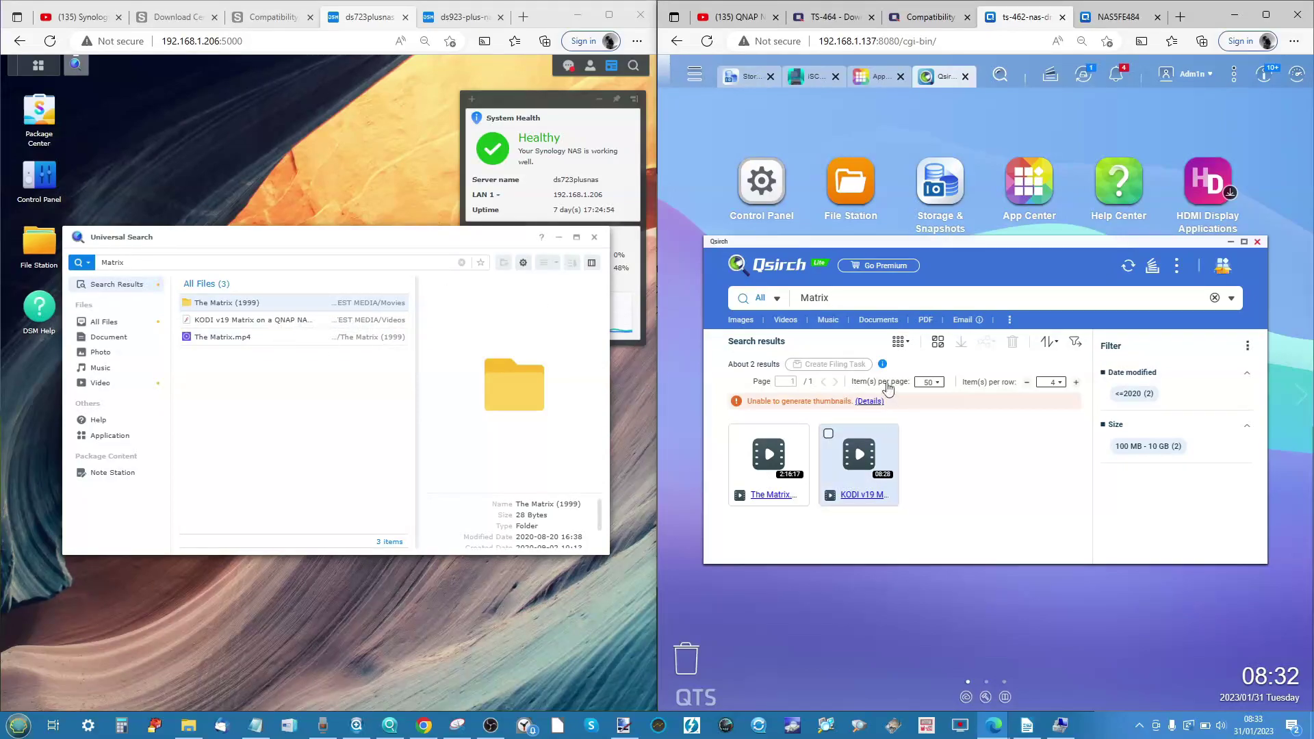
{"action": "left_click", "coordinate": [862, 403]}
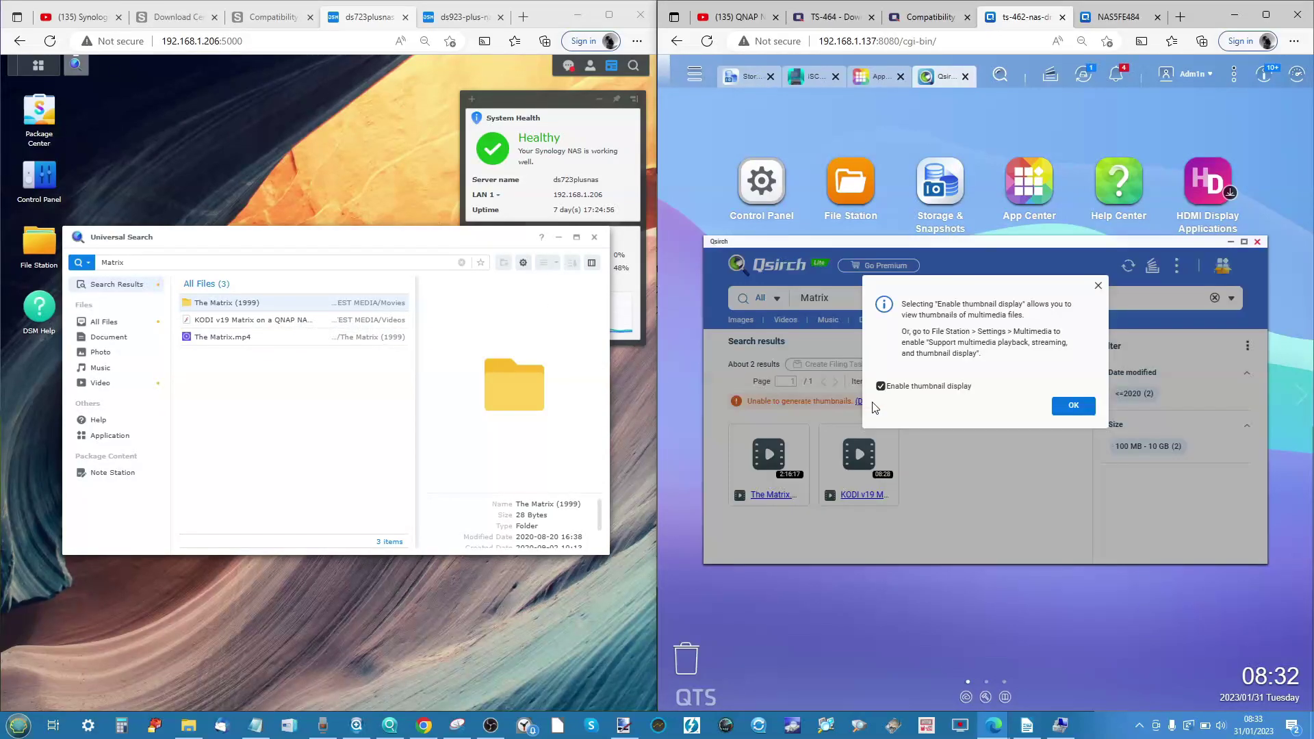
{"action": "left_click", "coordinate": [1099, 285]}
{"action": "left_click_drag", "start_coordinate": [1096, 237], "coordinate": [1095, 113]}
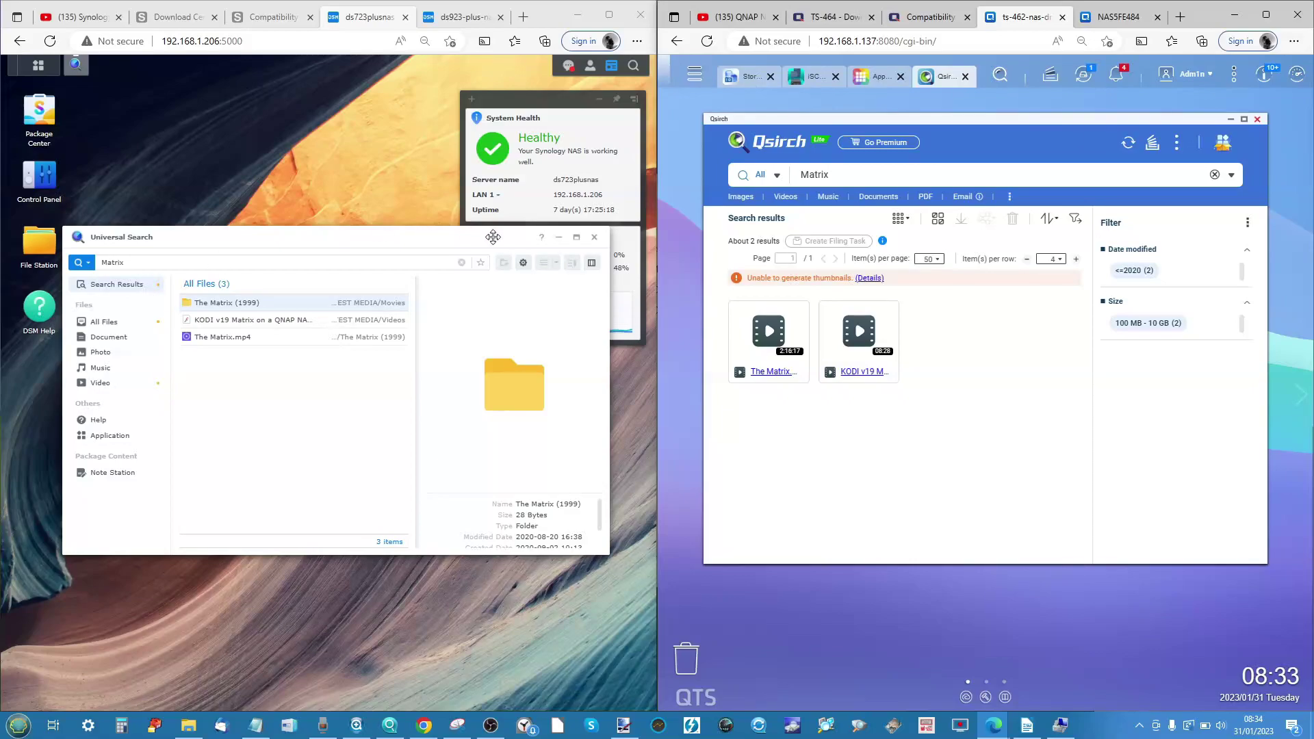
{"action": "left_click", "coordinate": [591, 270]}
{"action": "left_click", "coordinate": [592, 270]}
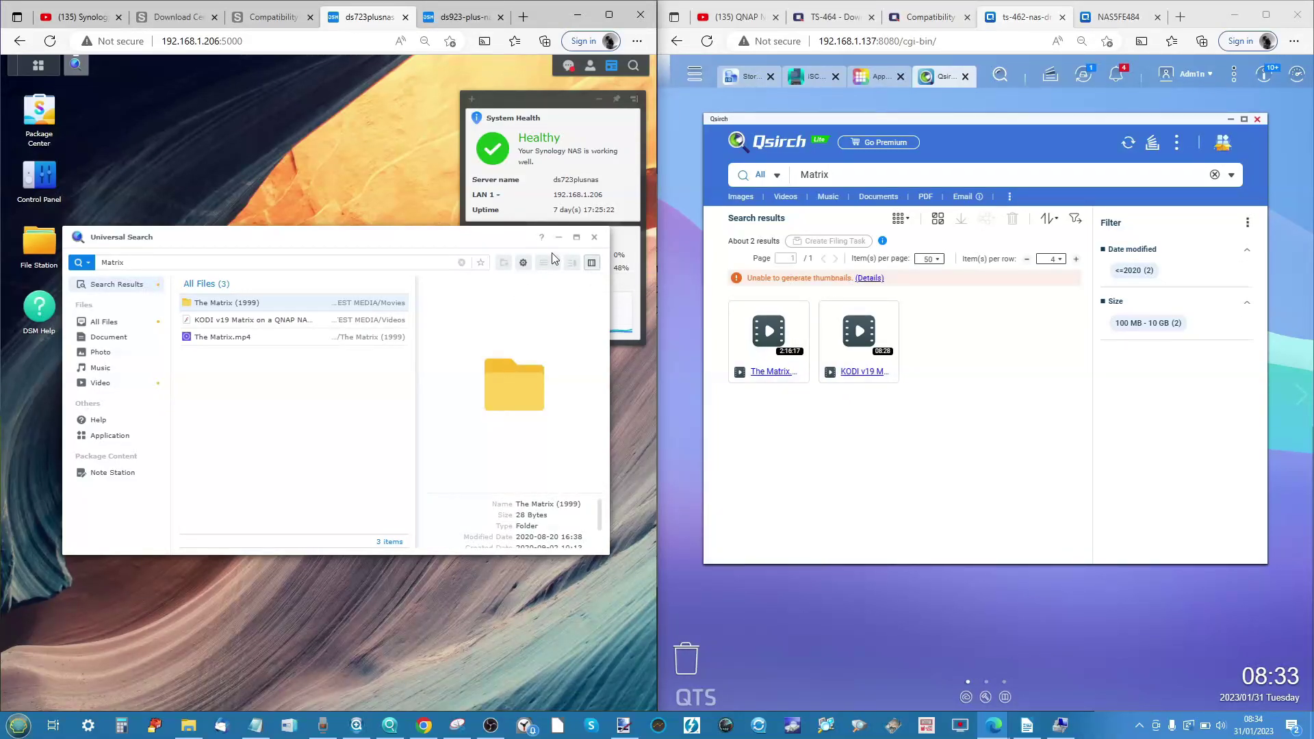
- Show actions for The Matrix video in Qsirch and The Matrix.mp4 in Universal Search, then close Qsirch's list
{"action": "right_click", "coordinate": [791, 337]}
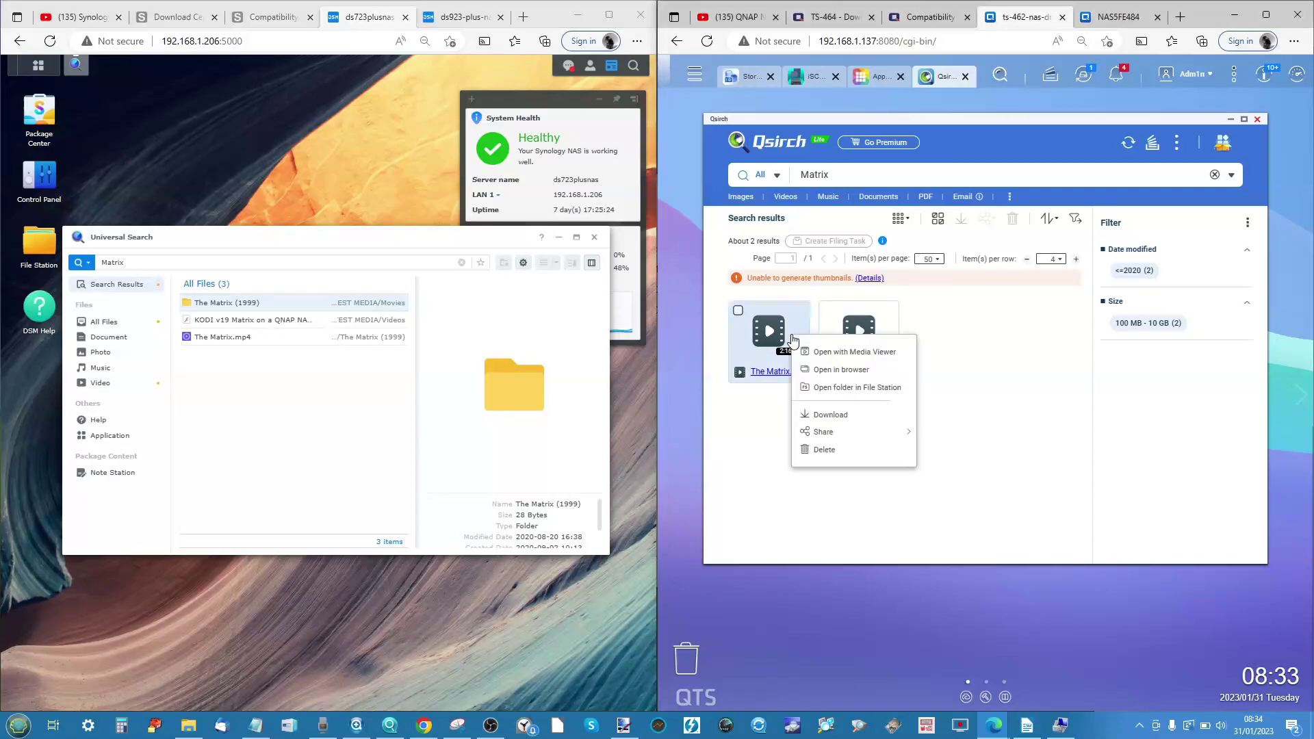
{"action": "mouse_move", "coordinate": [839, 436]}
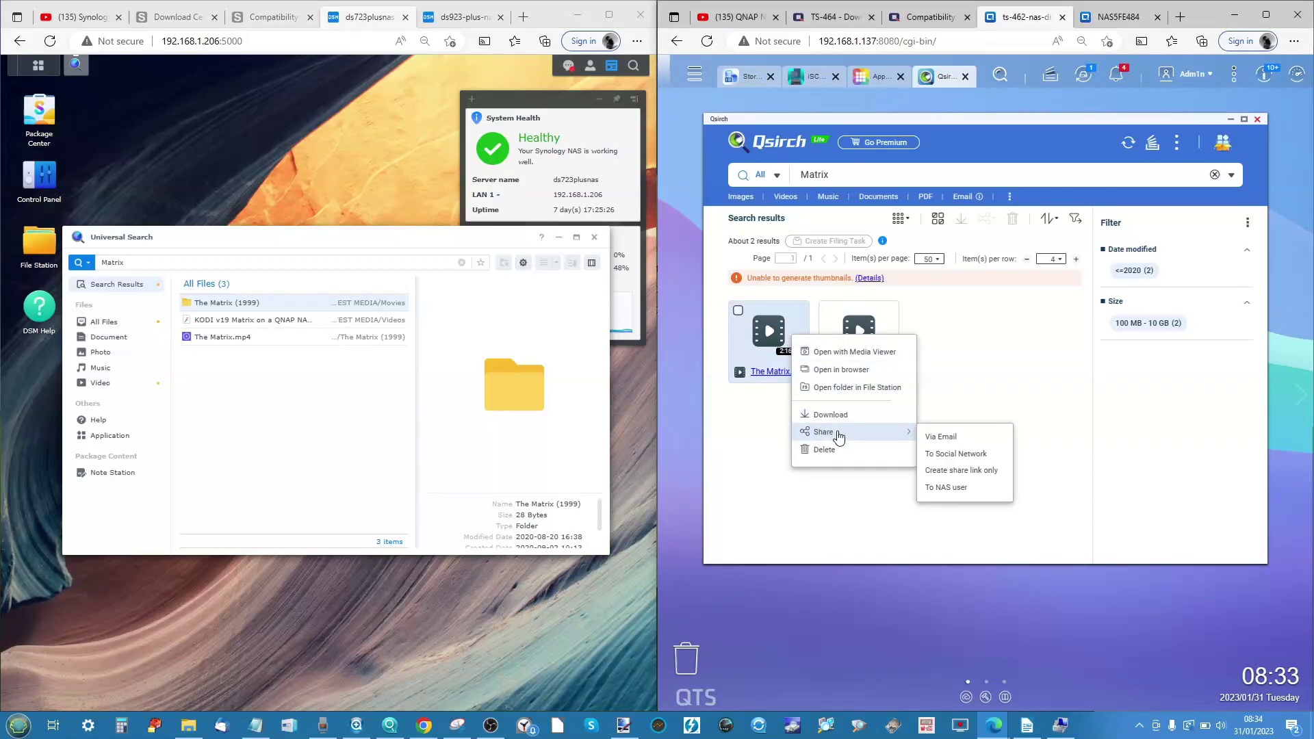
{"action": "left_click", "coordinate": [220, 343]}
{"action": "right_click", "coordinate": [220, 343]}
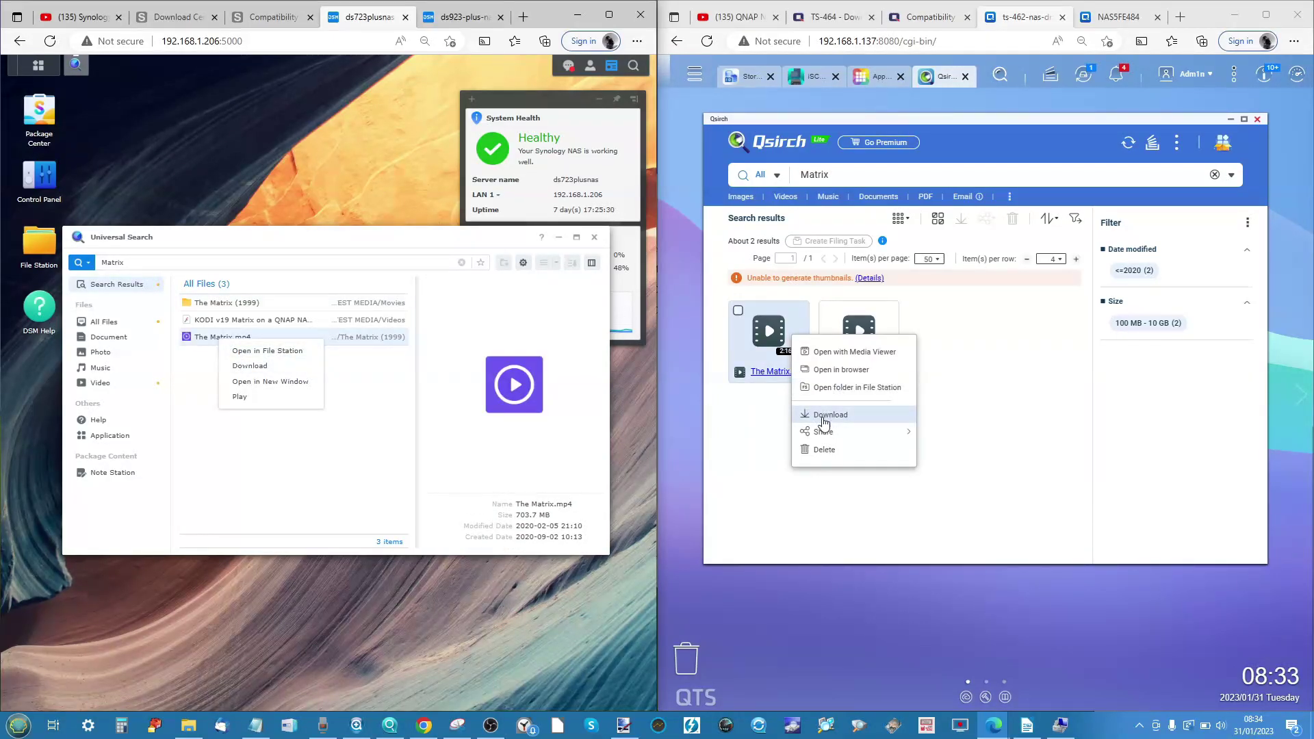
{"action": "mouse_move", "coordinate": [846, 438]}
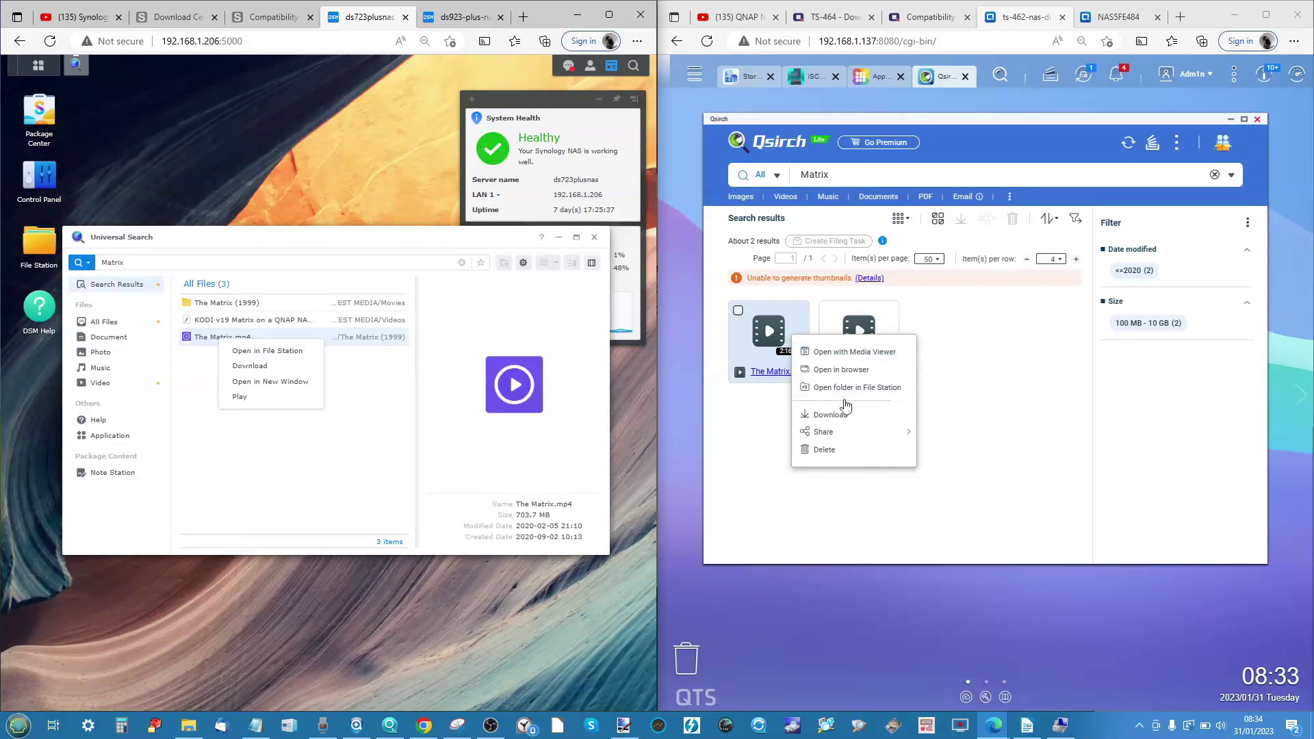
{"action": "left_click", "coordinate": [1015, 370]}
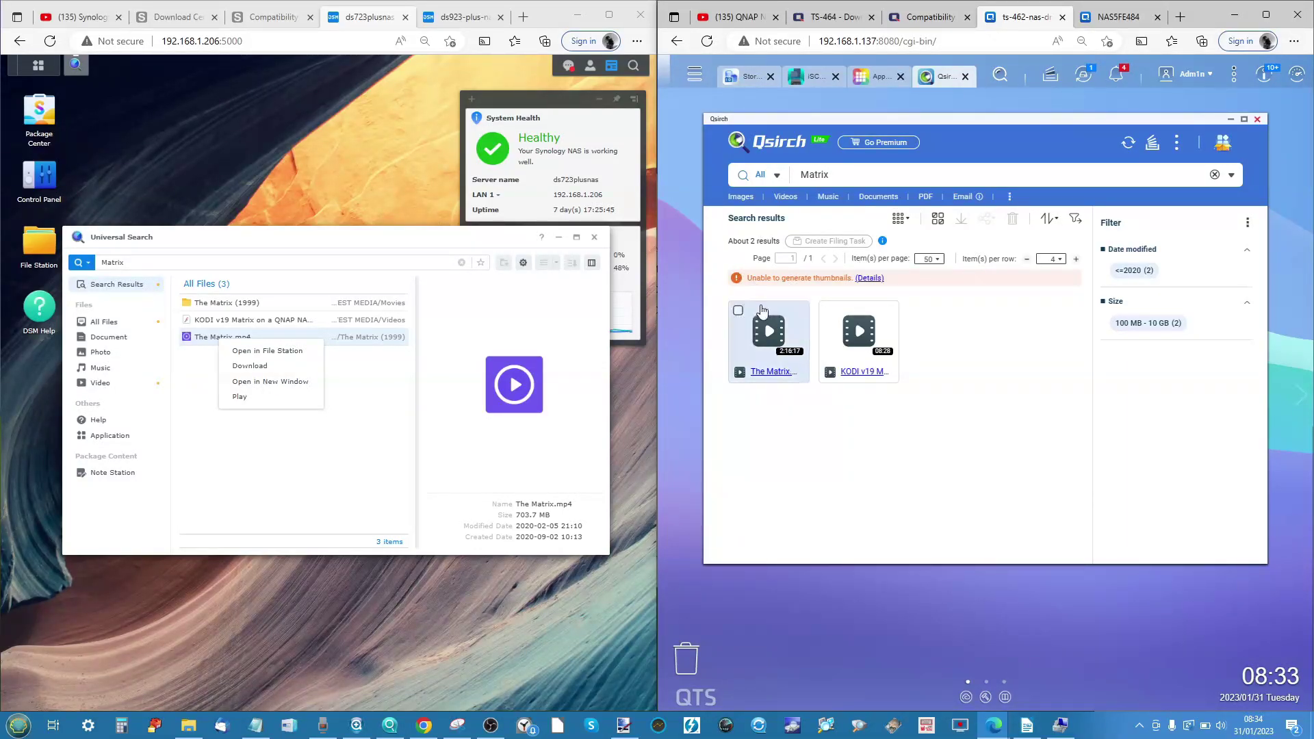
{"action": "left_click", "coordinate": [694, 74]}
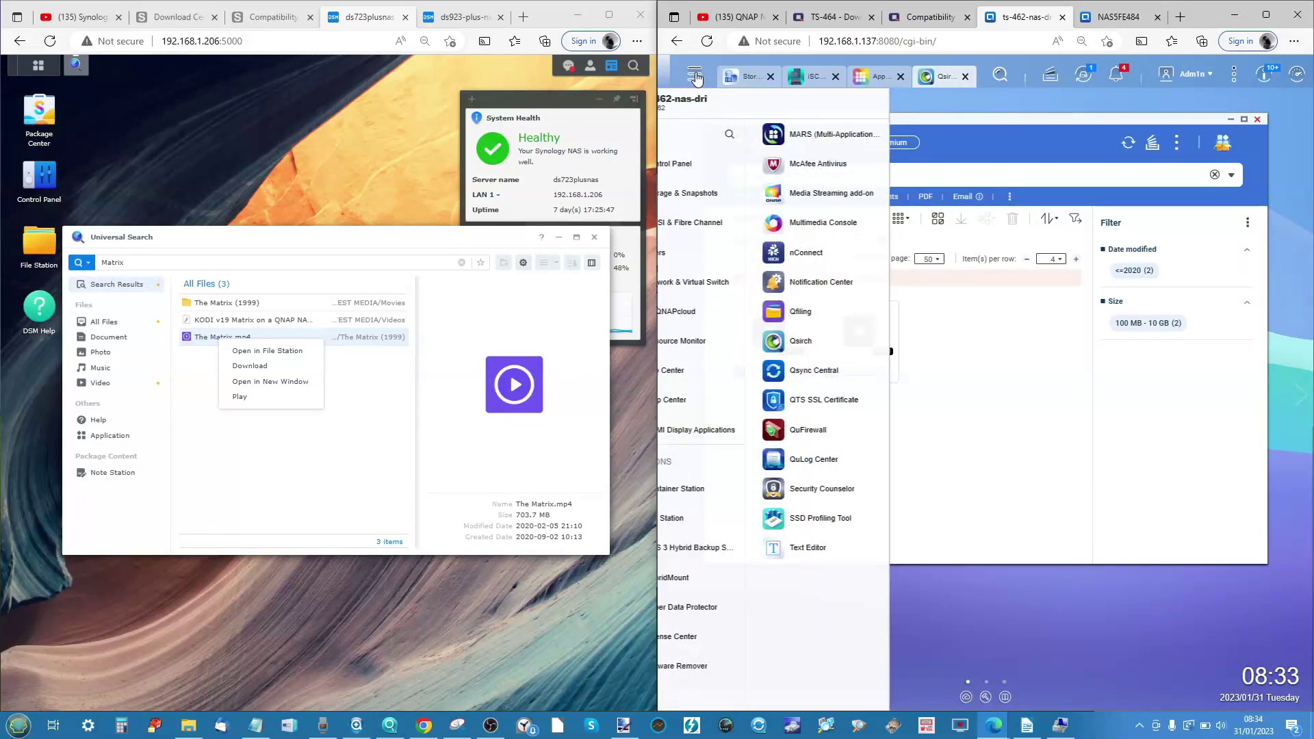
{"action": "left_click", "coordinate": [864, 313]}
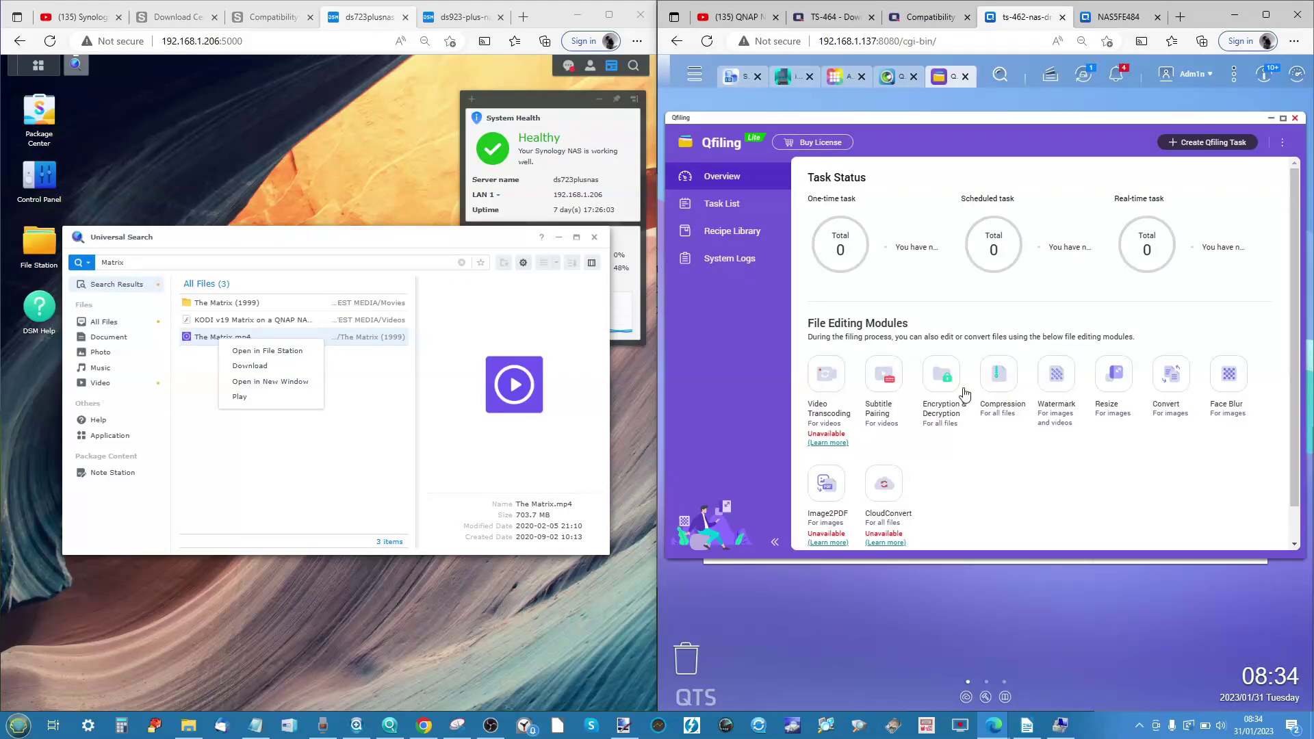
{"action": "scroll", "coordinate": [861, 409], "scroll_direction": "up", "scroll_amount": 5}
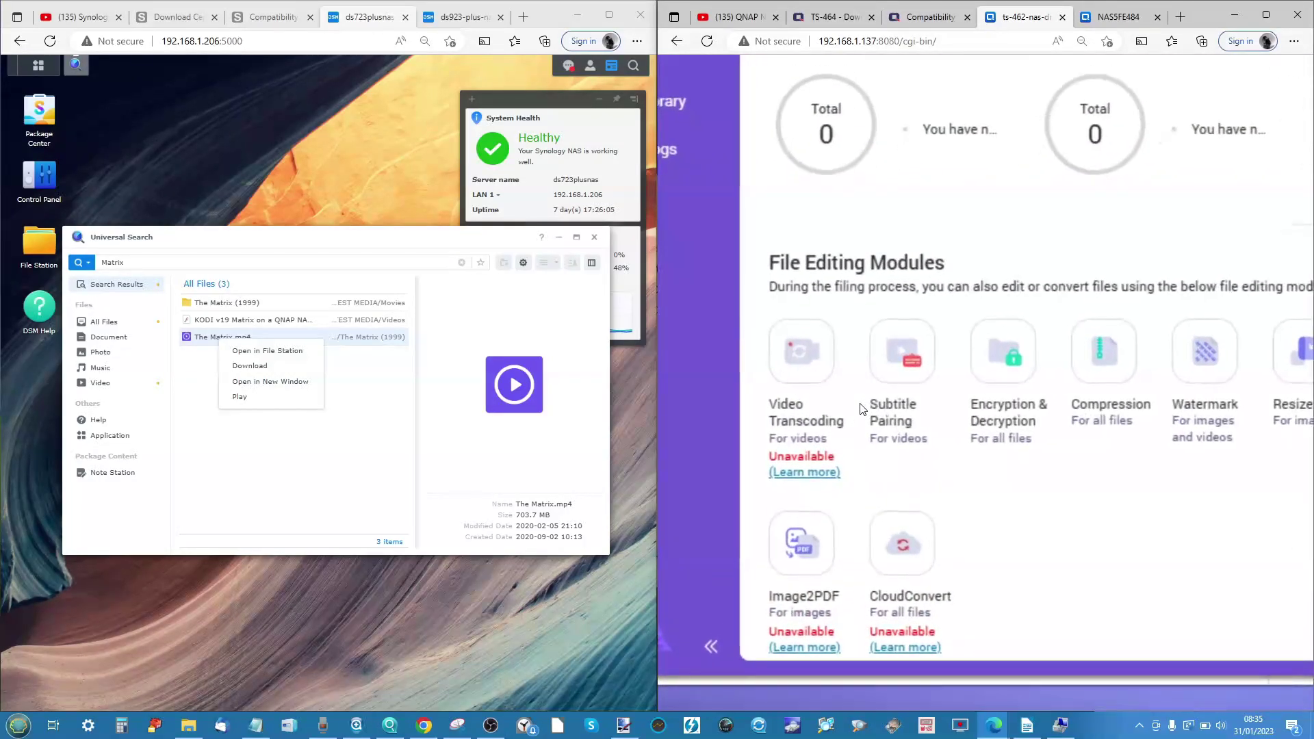
{"action": "scroll", "coordinate": [861, 409], "scroll_direction": "right", "scroll_amount": 2}
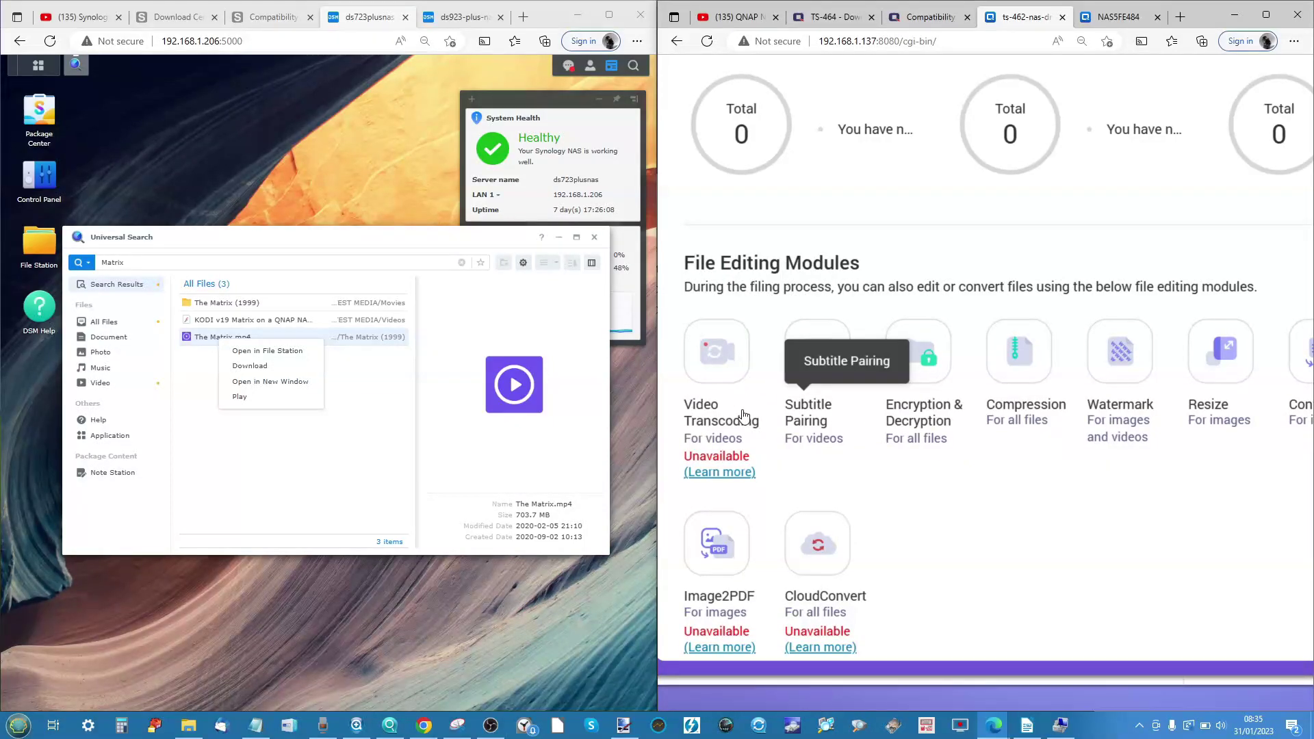
{"action": "scroll", "coordinate": [726, 373], "scroll_direction": "right", "scroll_amount": 1}
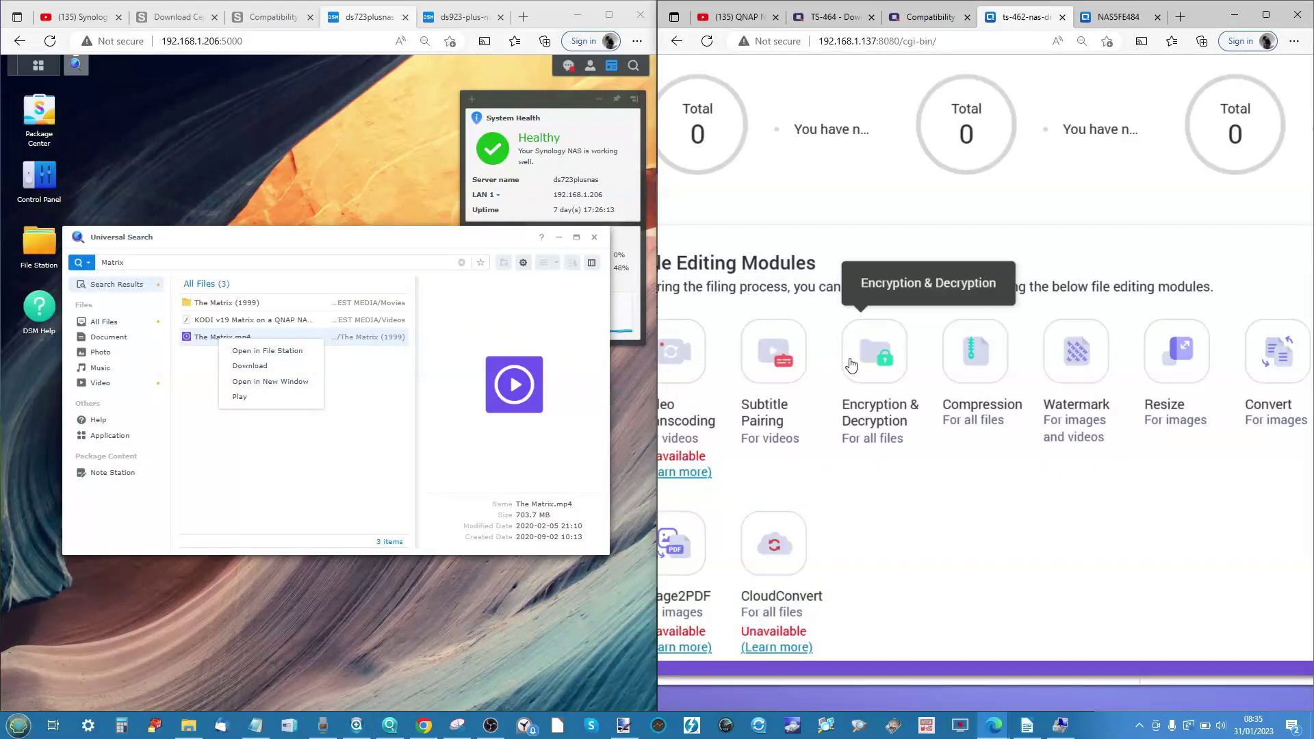
{"action": "scroll", "coordinate": [863, 360], "scroll_direction": "right", "scroll_amount": 1}
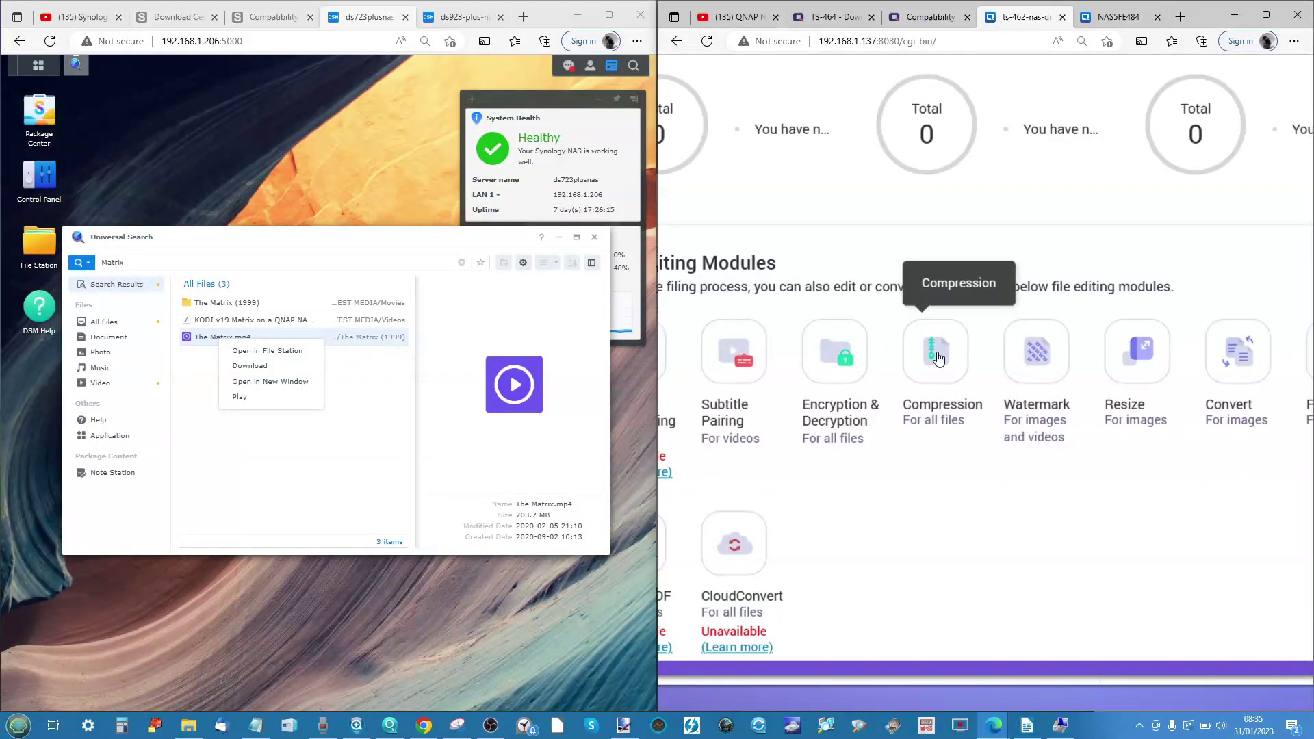
{"action": "scroll", "coordinate": [938, 359], "scroll_direction": "right", "scroll_amount": 1}
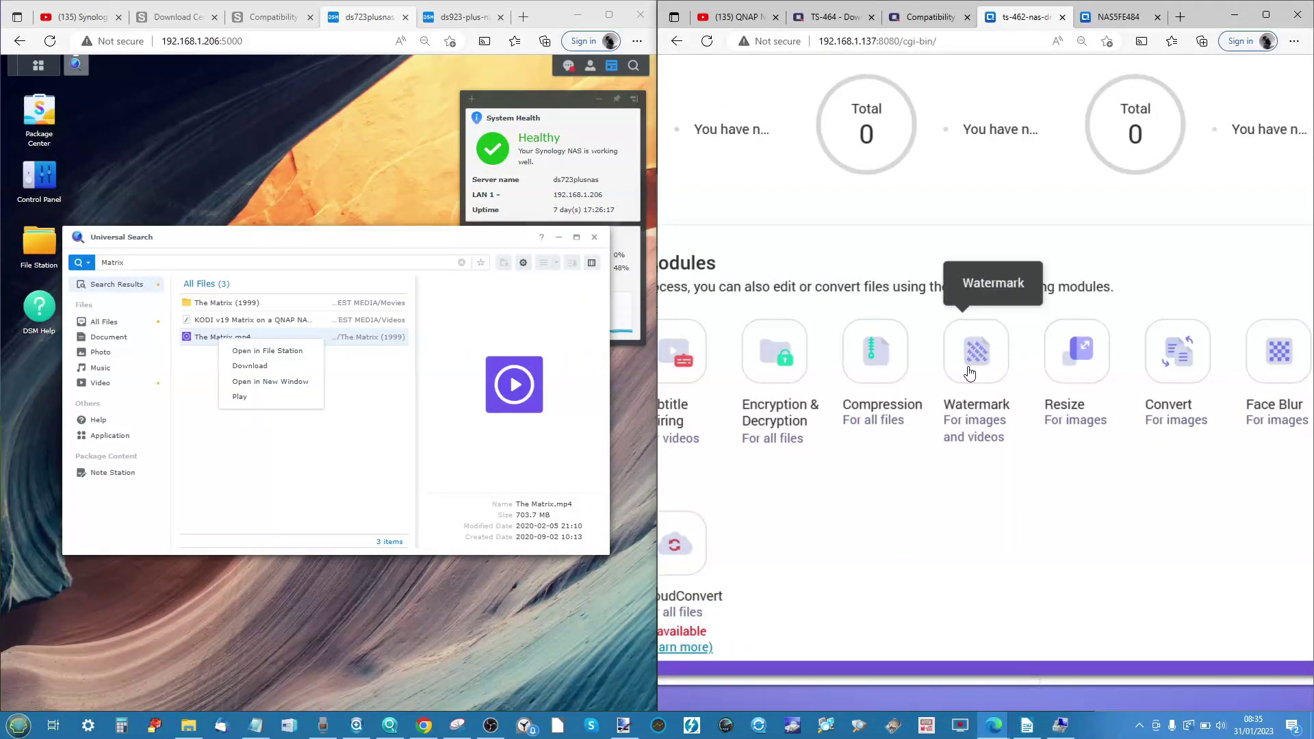
{"action": "scroll", "coordinate": [958, 369], "scroll_direction": "right", "scroll_amount": 2}
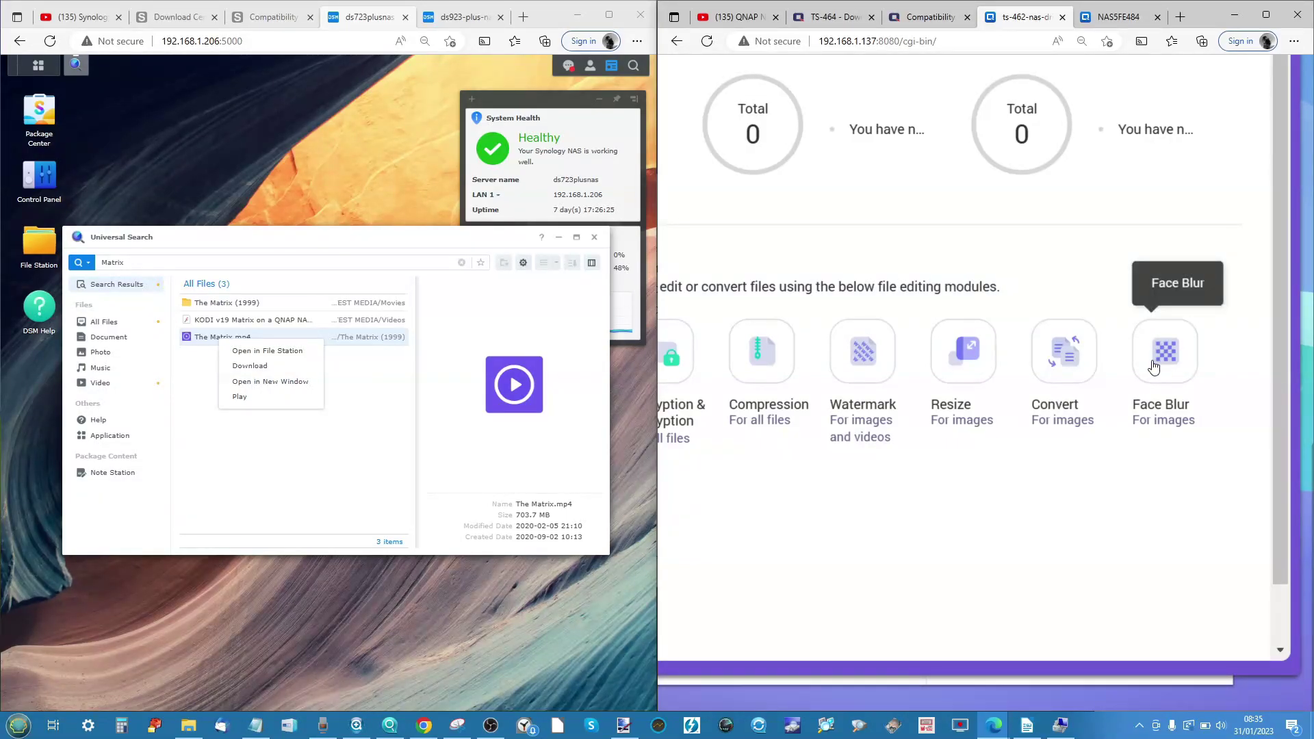
{"action": "scroll", "coordinate": [1153, 356], "scroll_direction": "down", "scroll_amount": 1}
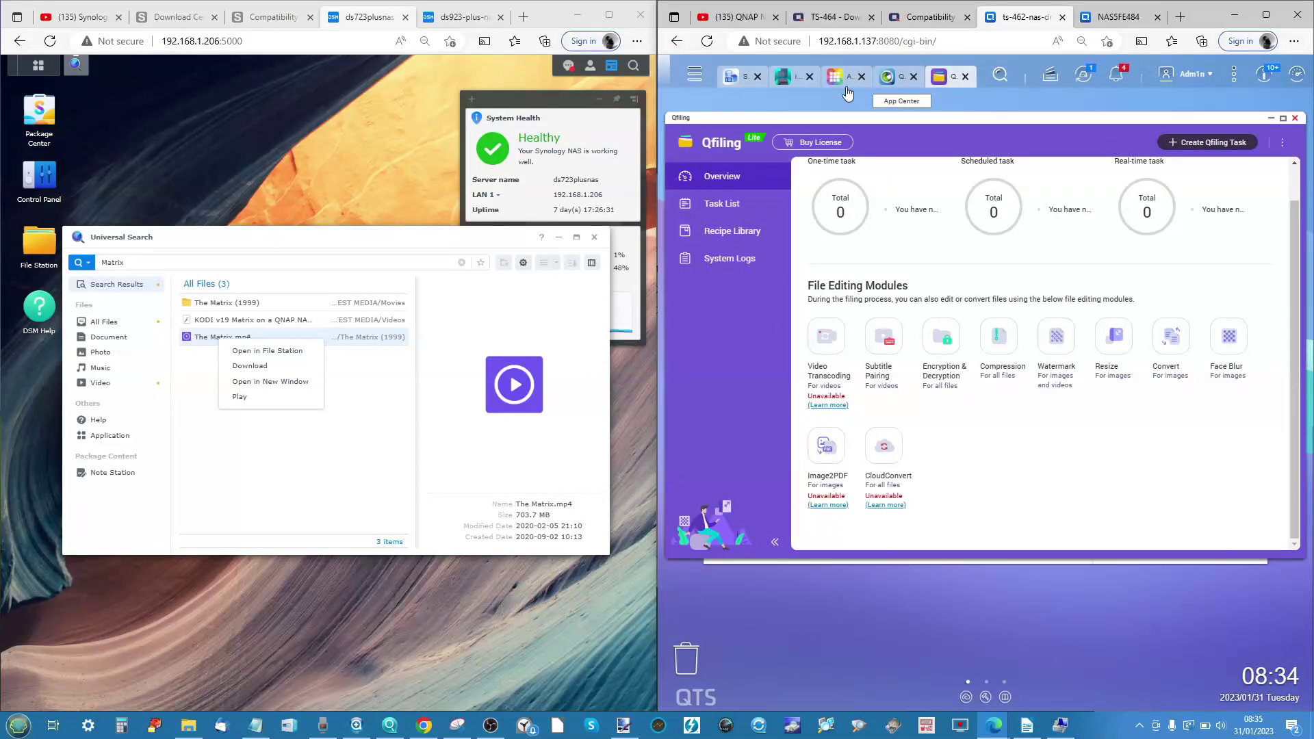
- Start creating a new Qfiling filing task from the Create Task choices
{"action": "left_click", "coordinate": [1196, 144]}
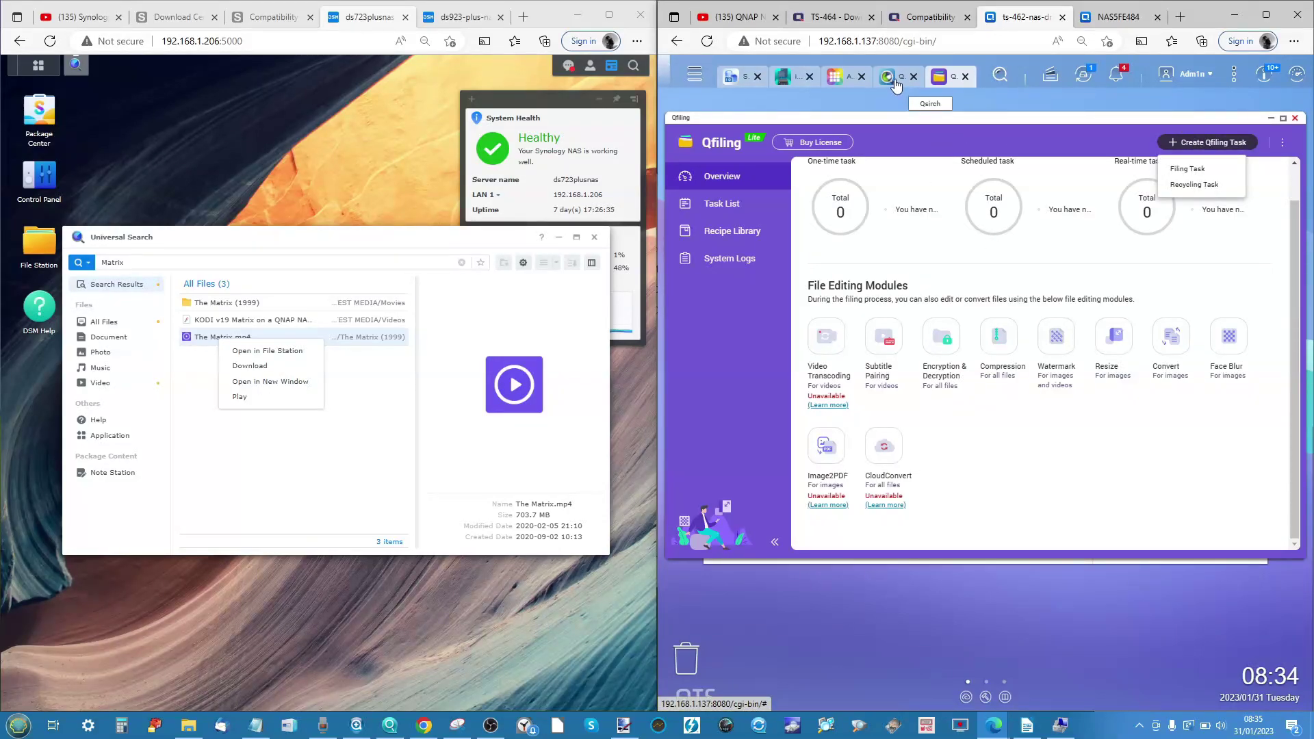
{"action": "left_click", "coordinate": [897, 76]}
{"action": "left_click", "coordinate": [948, 77]}
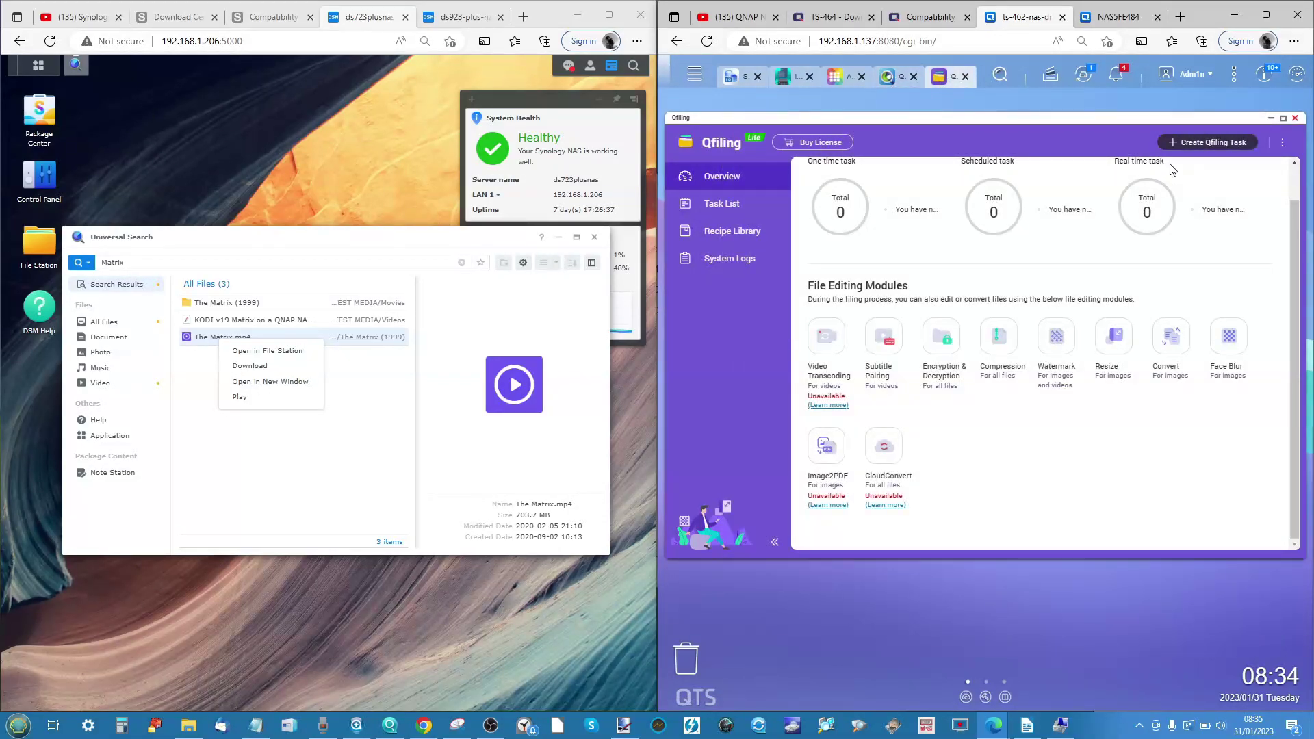
{"action": "scroll", "coordinate": [1095, 287], "scroll_direction": "up", "scroll_amount": 1}
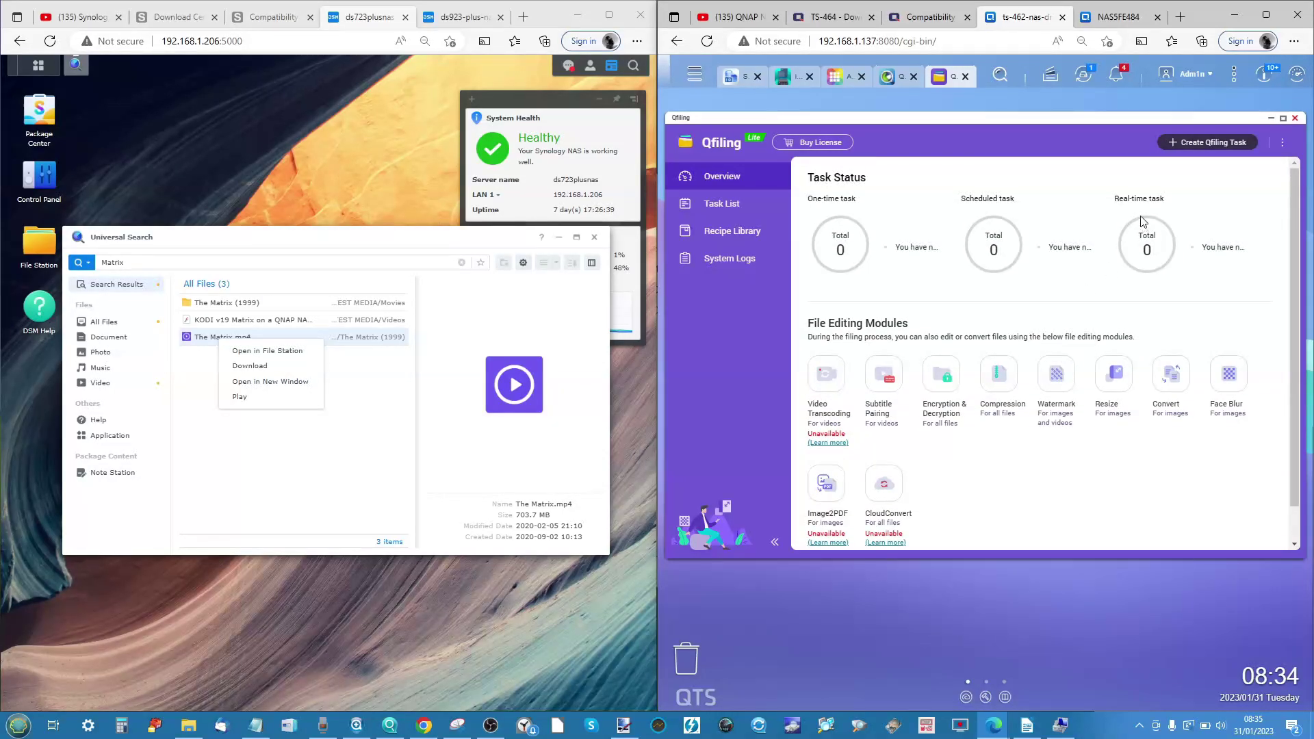
{"action": "left_click", "coordinate": [1197, 141]}
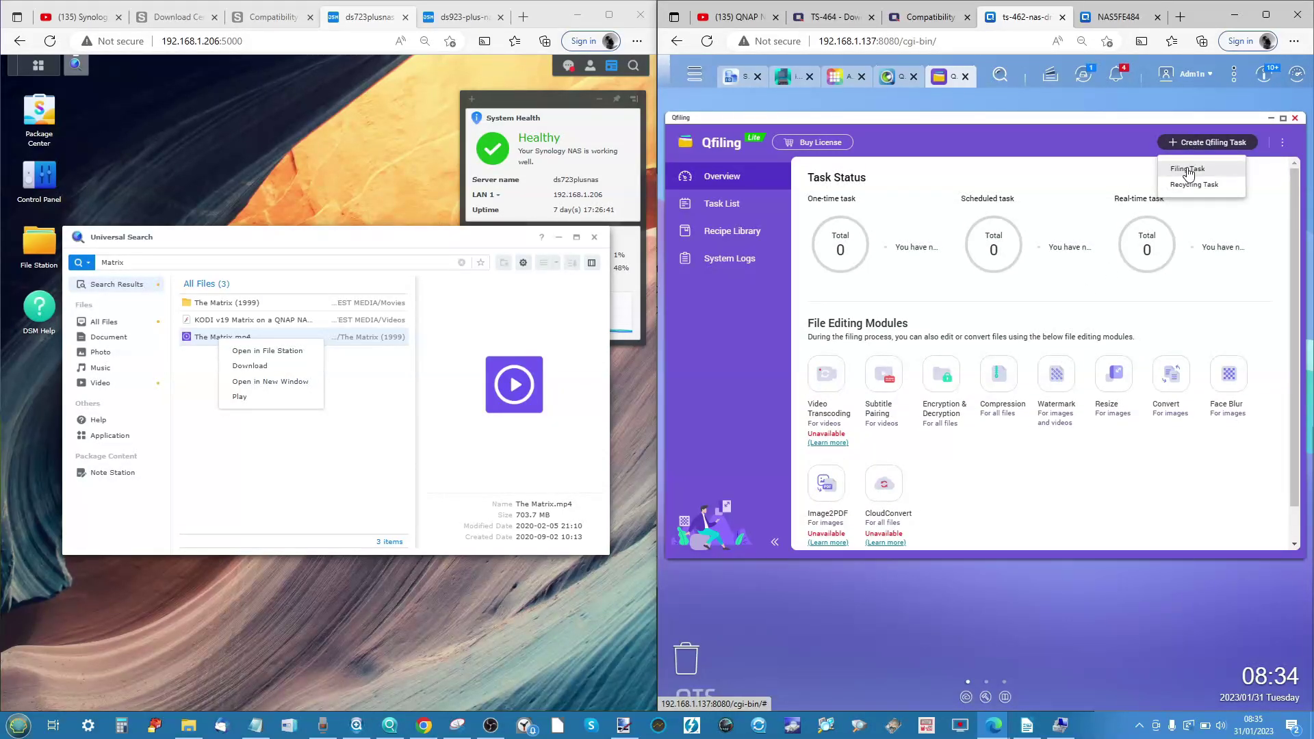
{"action": "left_click", "coordinate": [1189, 170]}
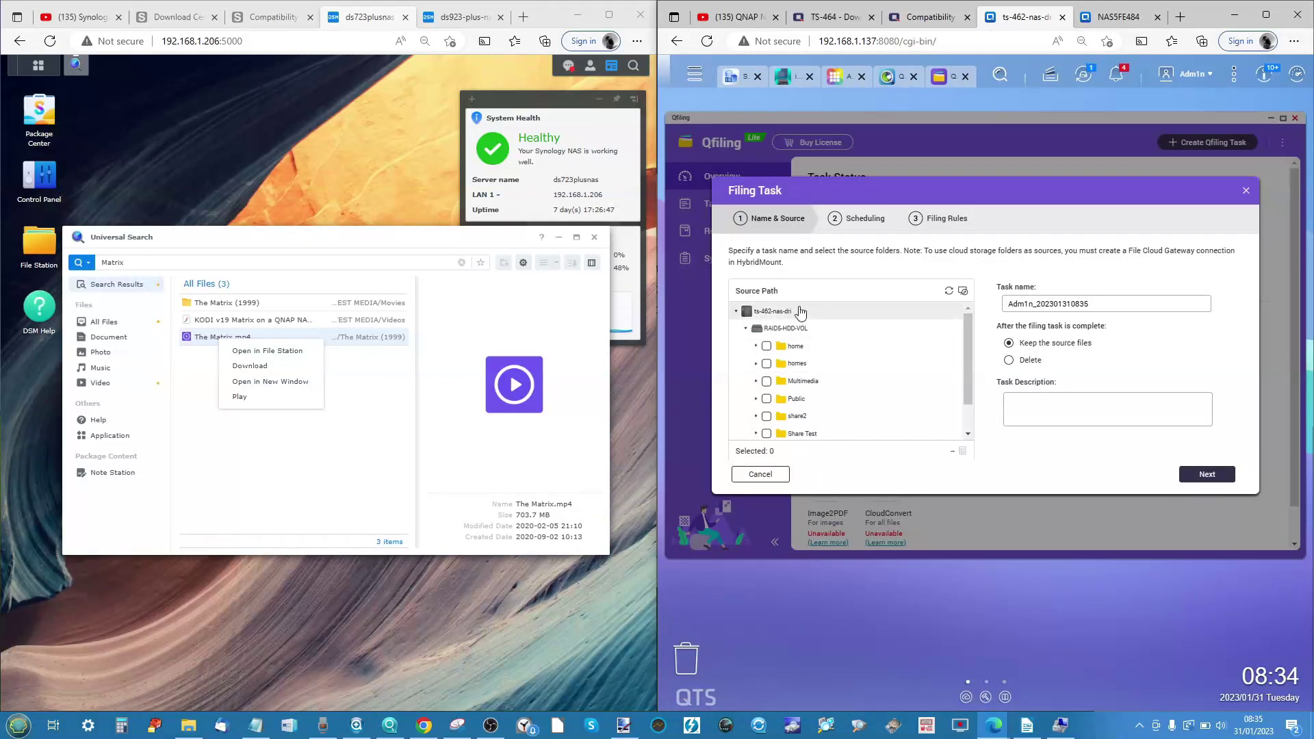
- Choose the Public folder as the task source and keep a one-time Run now schedule
{"action": "left_click", "coordinate": [757, 363]}
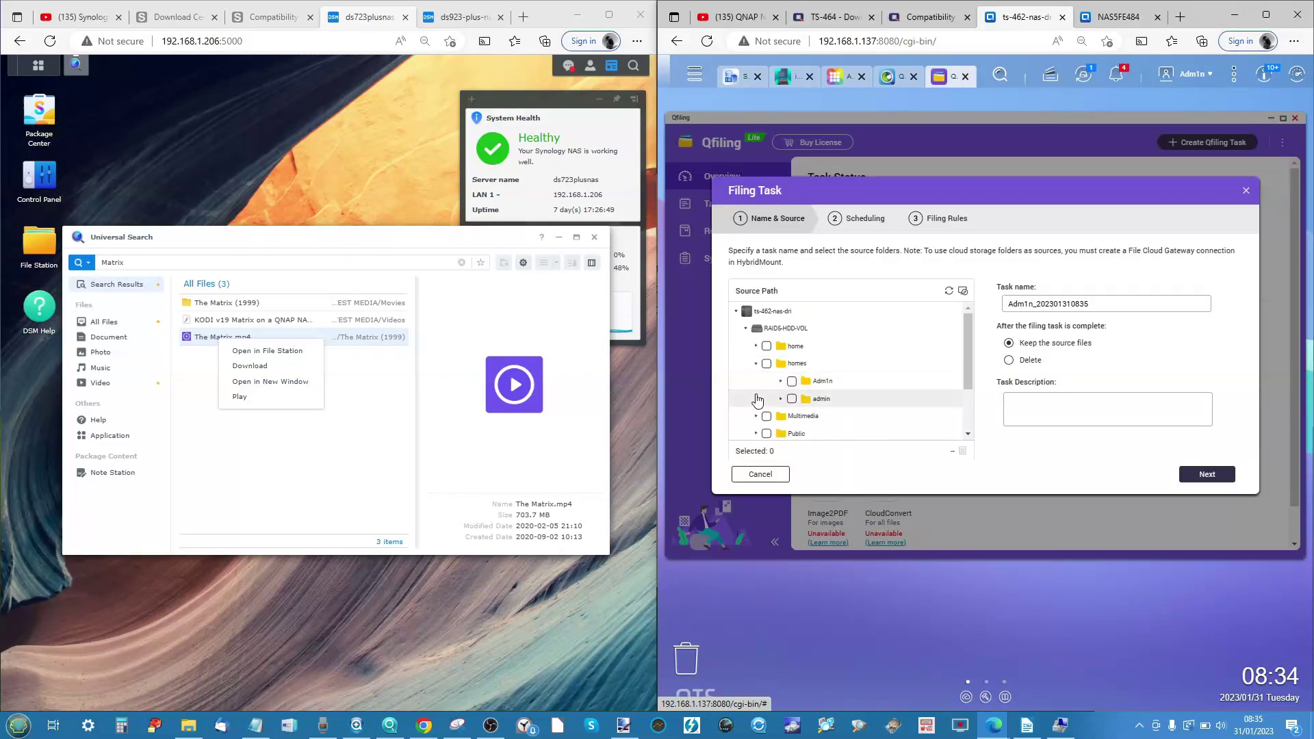
{"action": "scroll", "coordinate": [757, 395], "scroll_direction": "down", "scroll_amount": 1}
{"action": "left_click", "coordinate": [756, 356]}
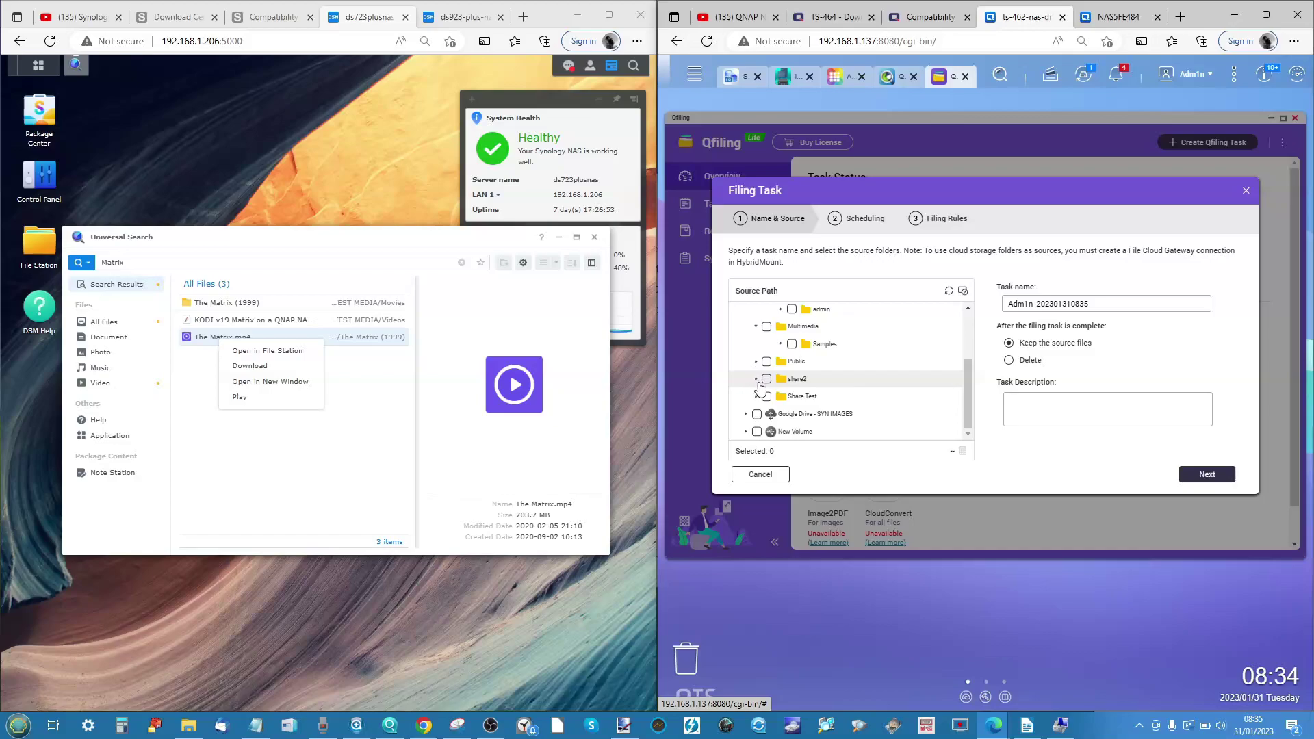
{"action": "left_click", "coordinate": [757, 361]}
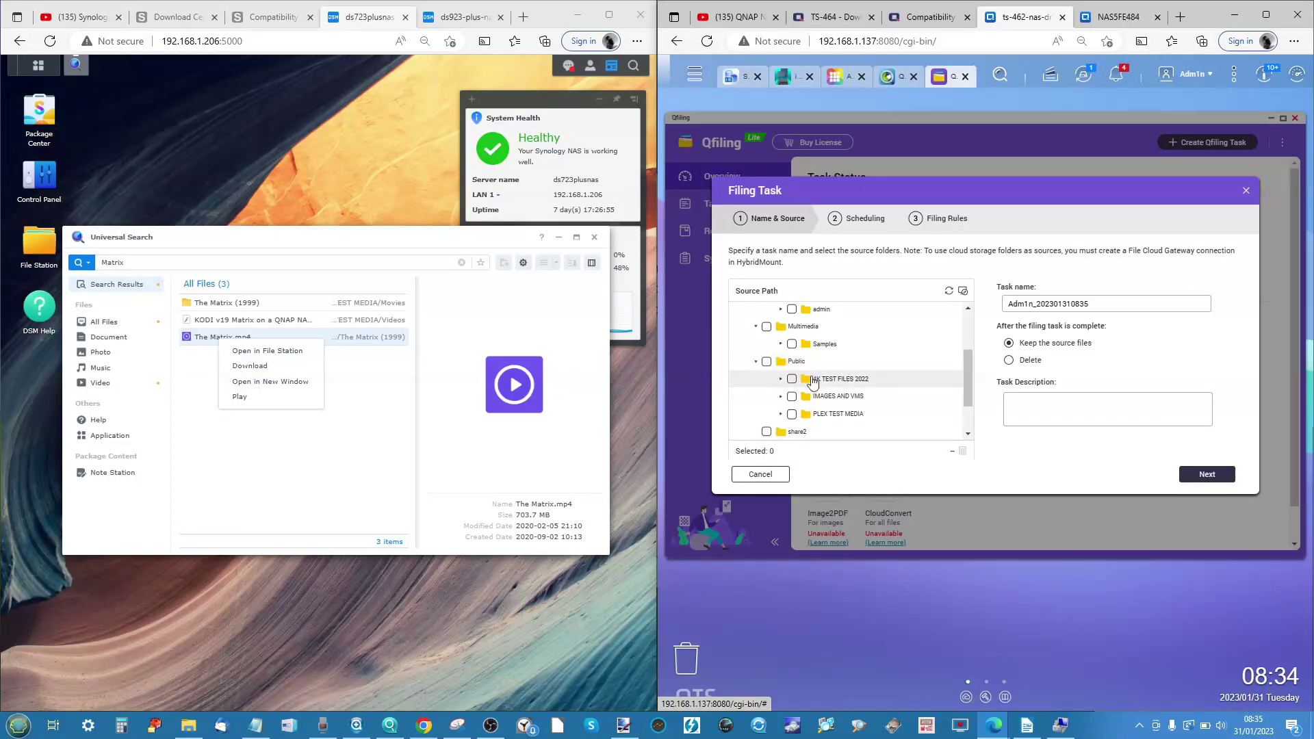
{"action": "left_click", "coordinate": [766, 363]}
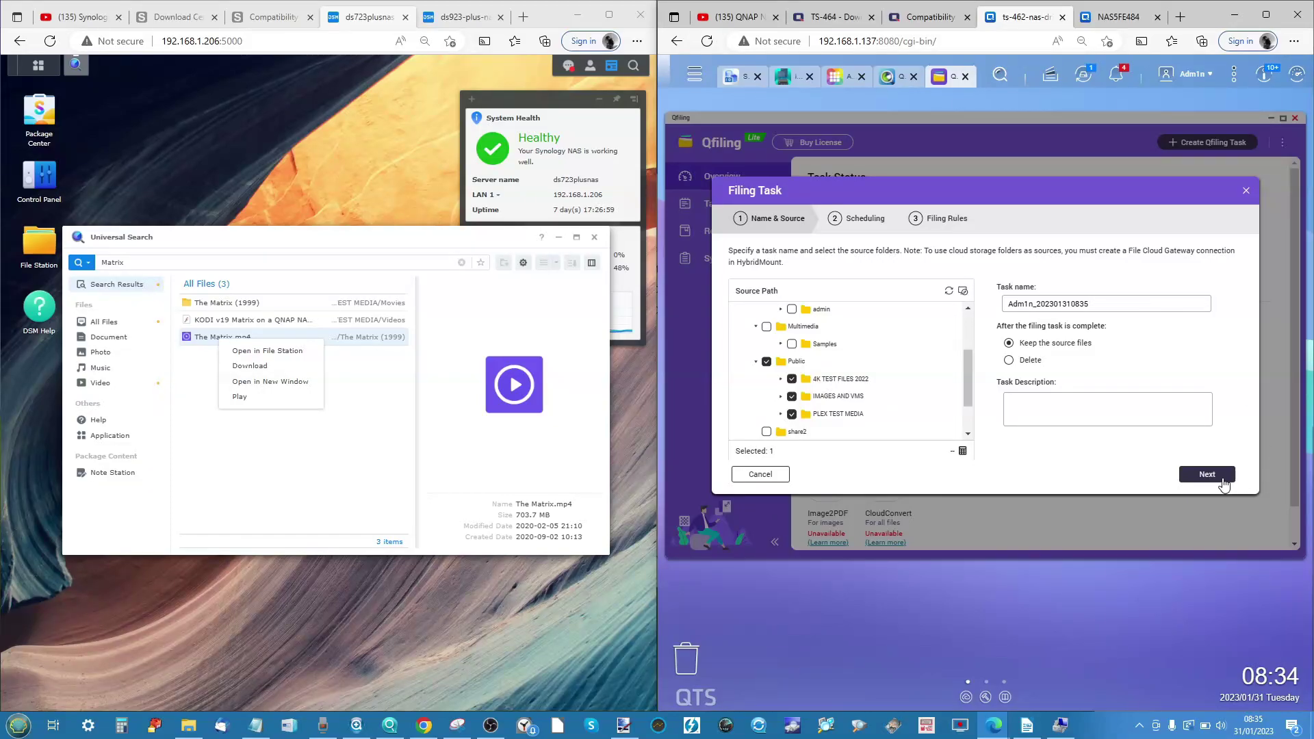
{"action": "left_click", "coordinate": [1222, 477]}
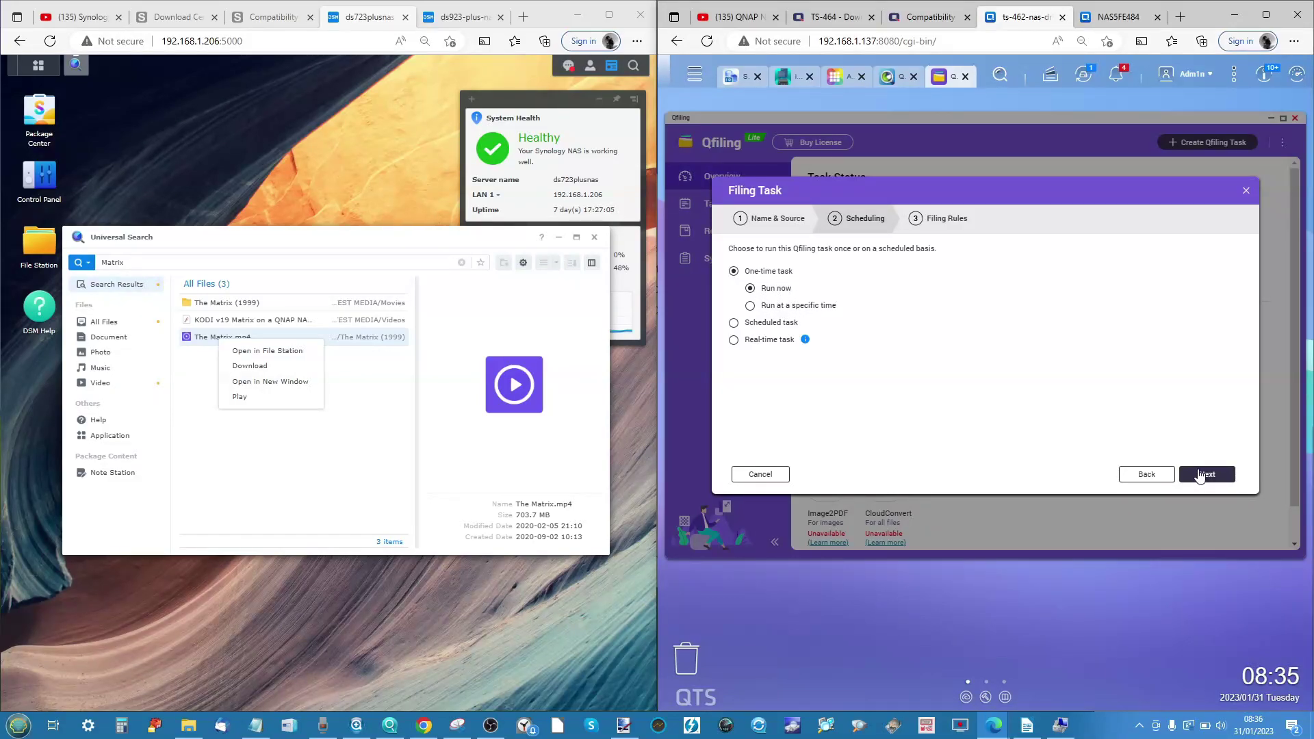
{"action": "left_click", "coordinate": [1200, 475]}
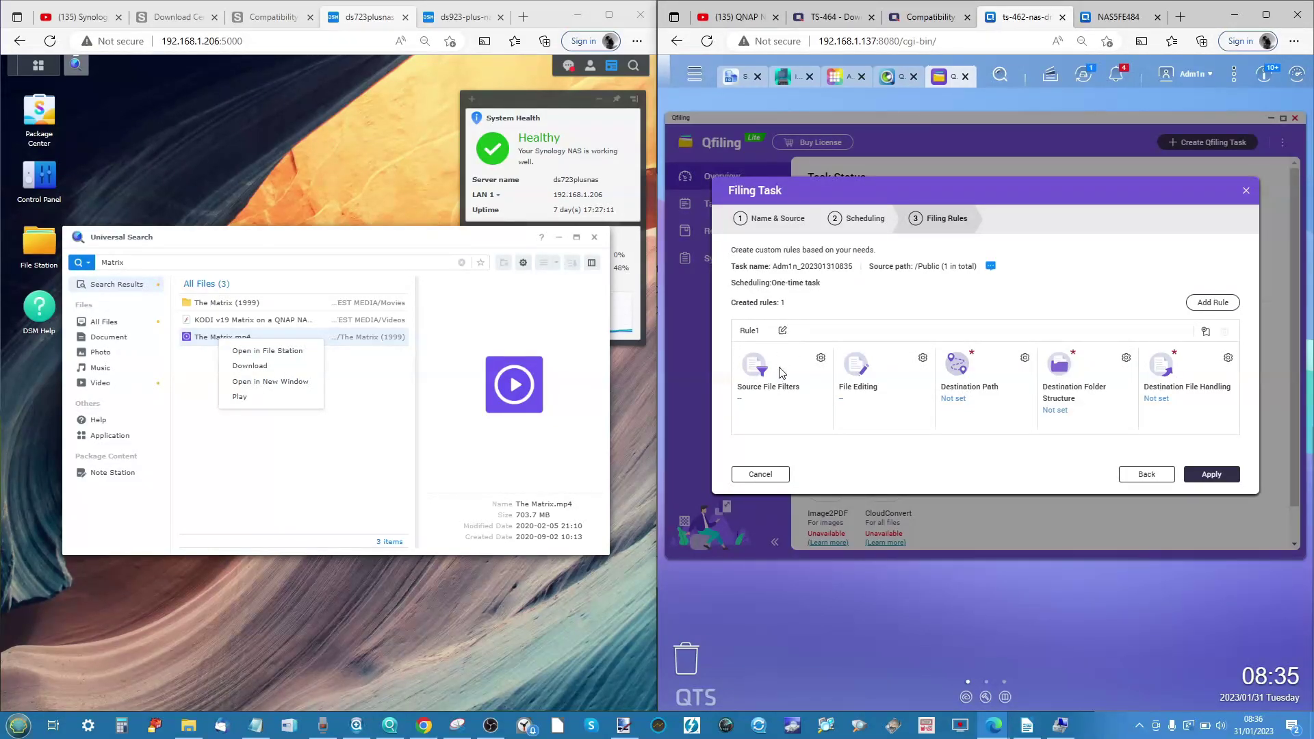
- Add two source file filters: Picture, and Modified Date Before This year
{"action": "left_click", "coordinate": [821, 359]}
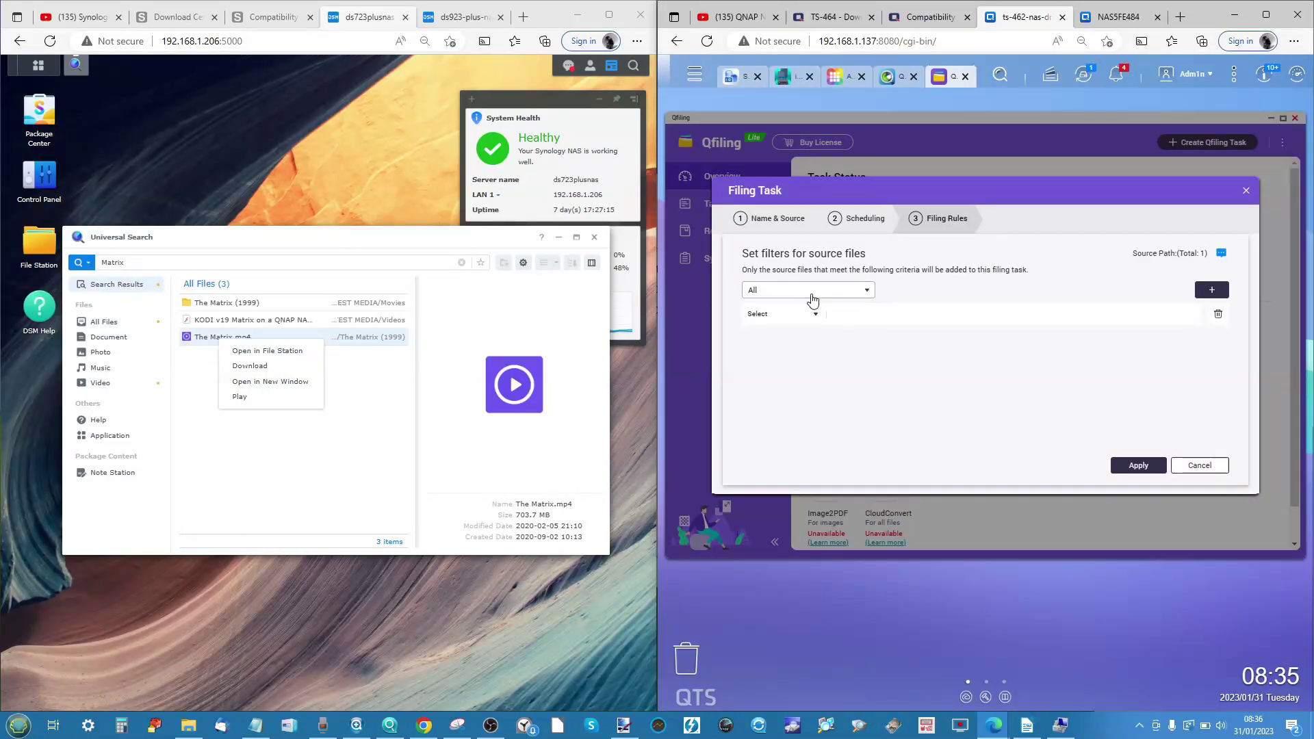
{"action": "left_click", "coordinate": [1211, 291]}
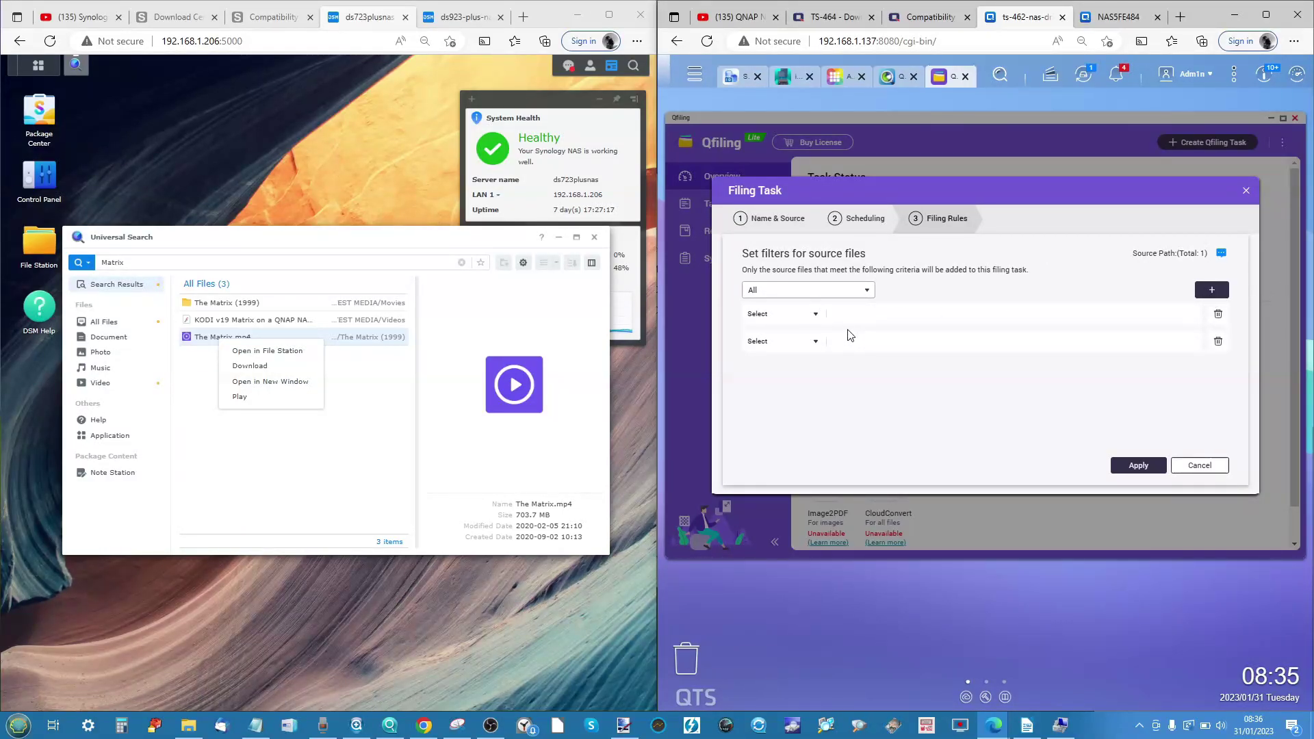
{"action": "left_click", "coordinate": [786, 316]}
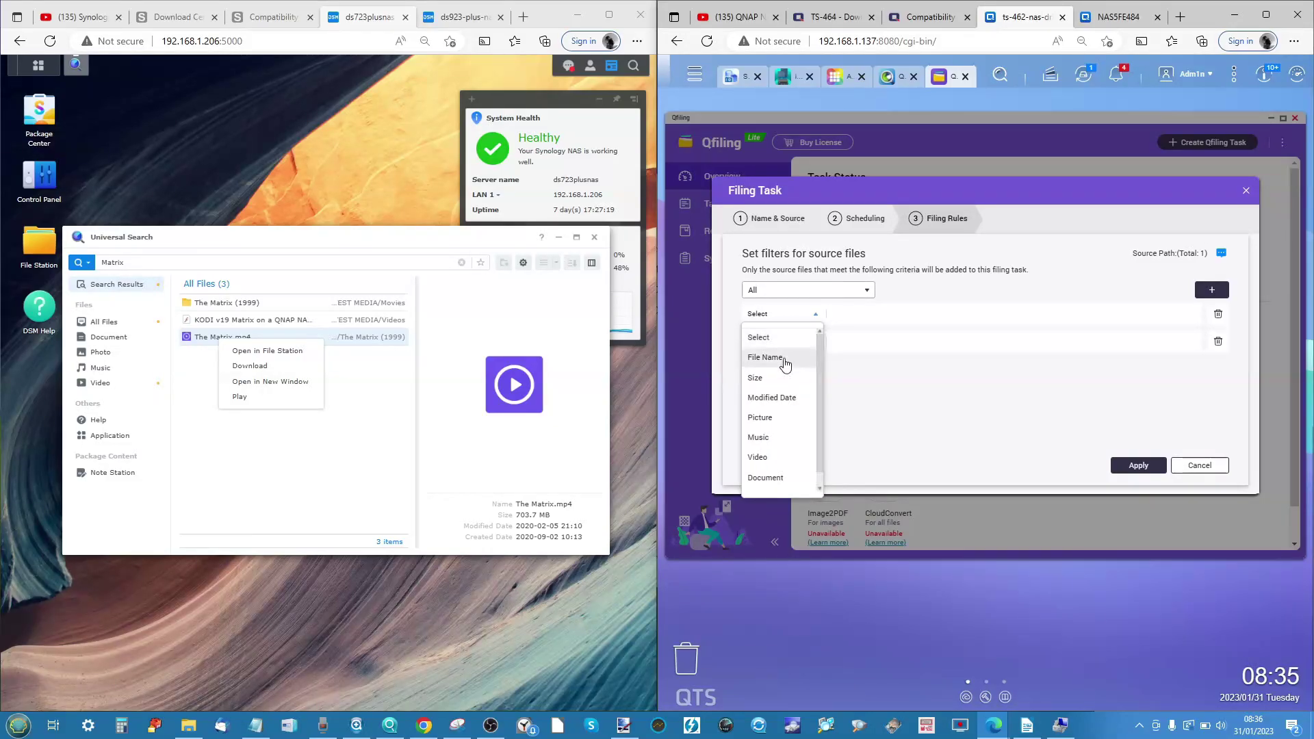
{"action": "left_click", "coordinate": [771, 419]}
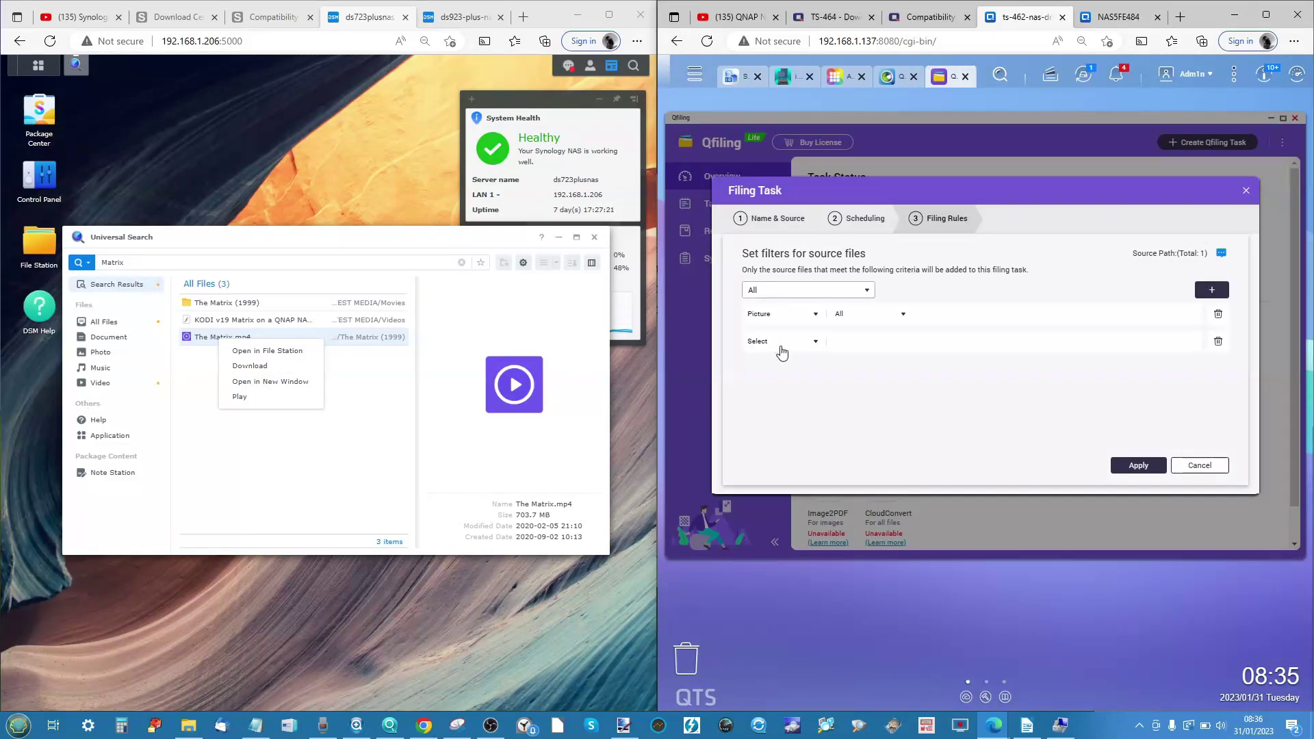
{"action": "left_click", "coordinate": [785, 346]}
{"action": "left_click", "coordinate": [788, 428]}
{"action": "left_click", "coordinate": [859, 348]}
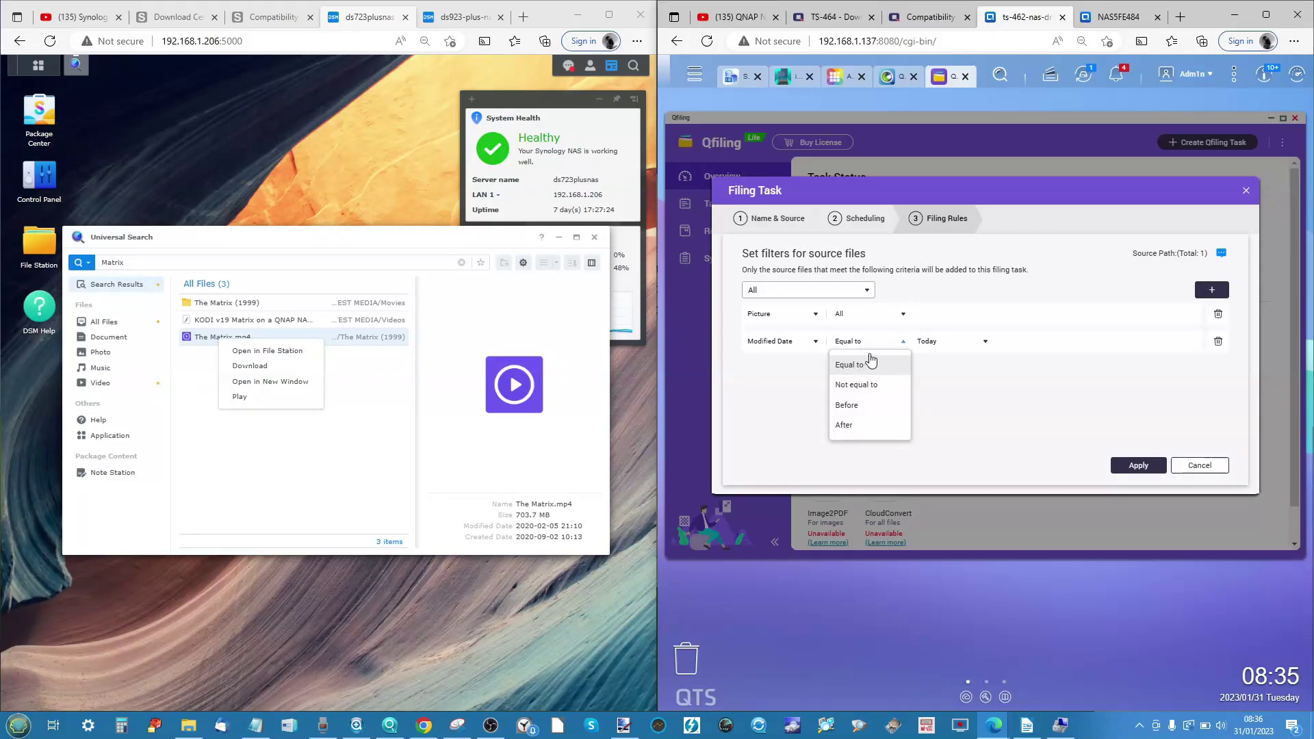
{"action": "left_click", "coordinate": [866, 409]}
{"action": "left_click", "coordinate": [953, 345]}
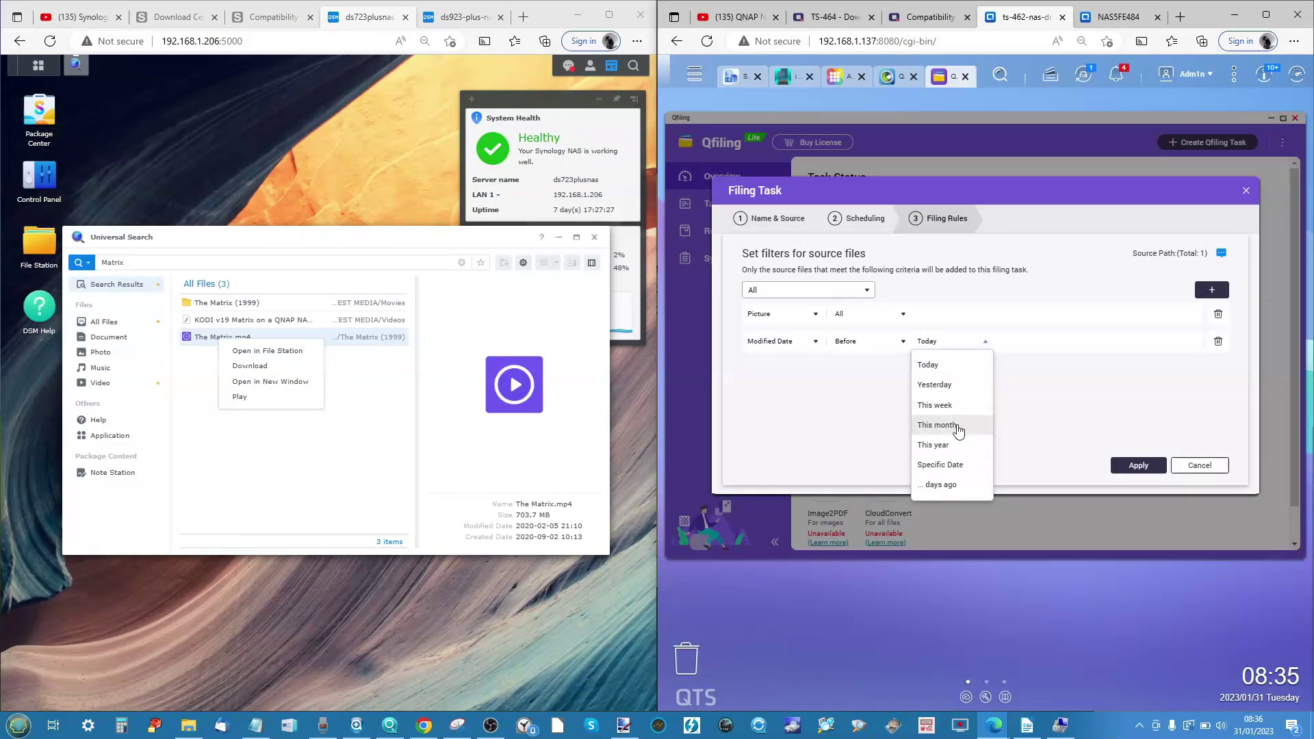
{"action": "left_click", "coordinate": [943, 447]}
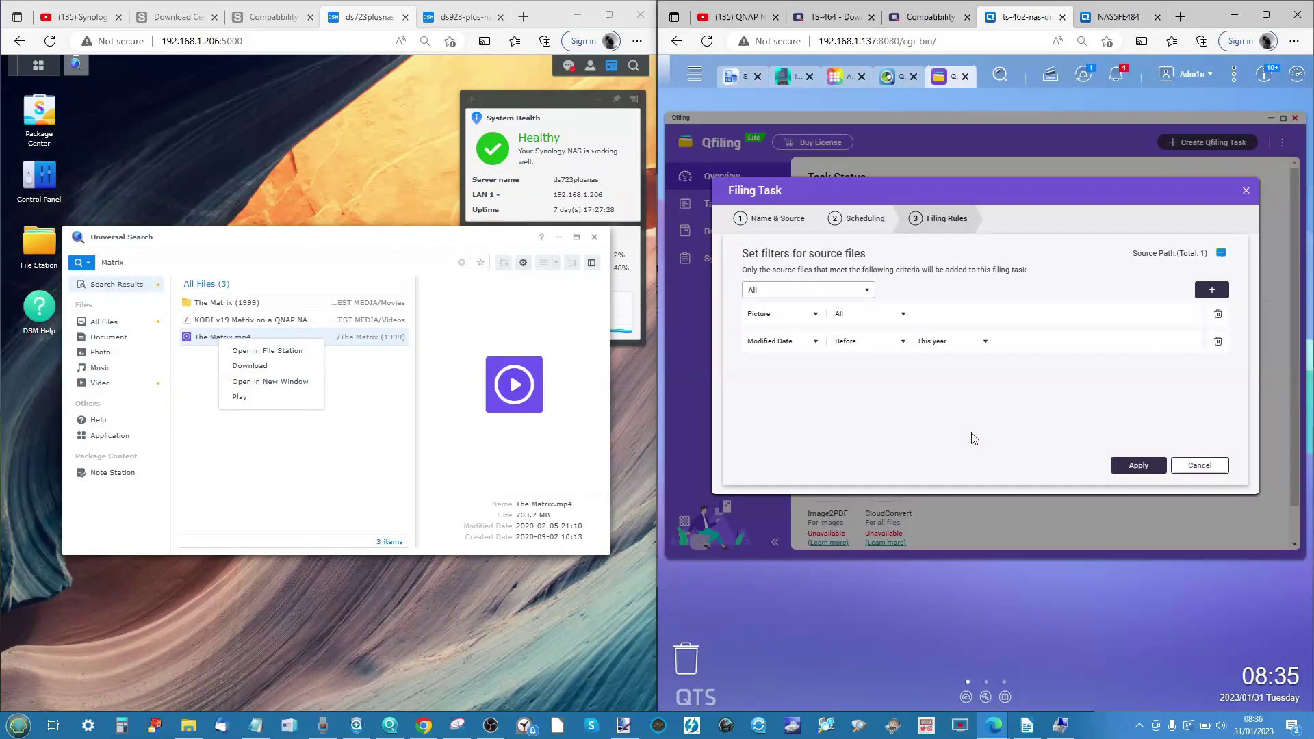
- Save the two source filters to Rule1 and browse the File Editing modules
{"action": "left_click", "coordinate": [1128, 471]}
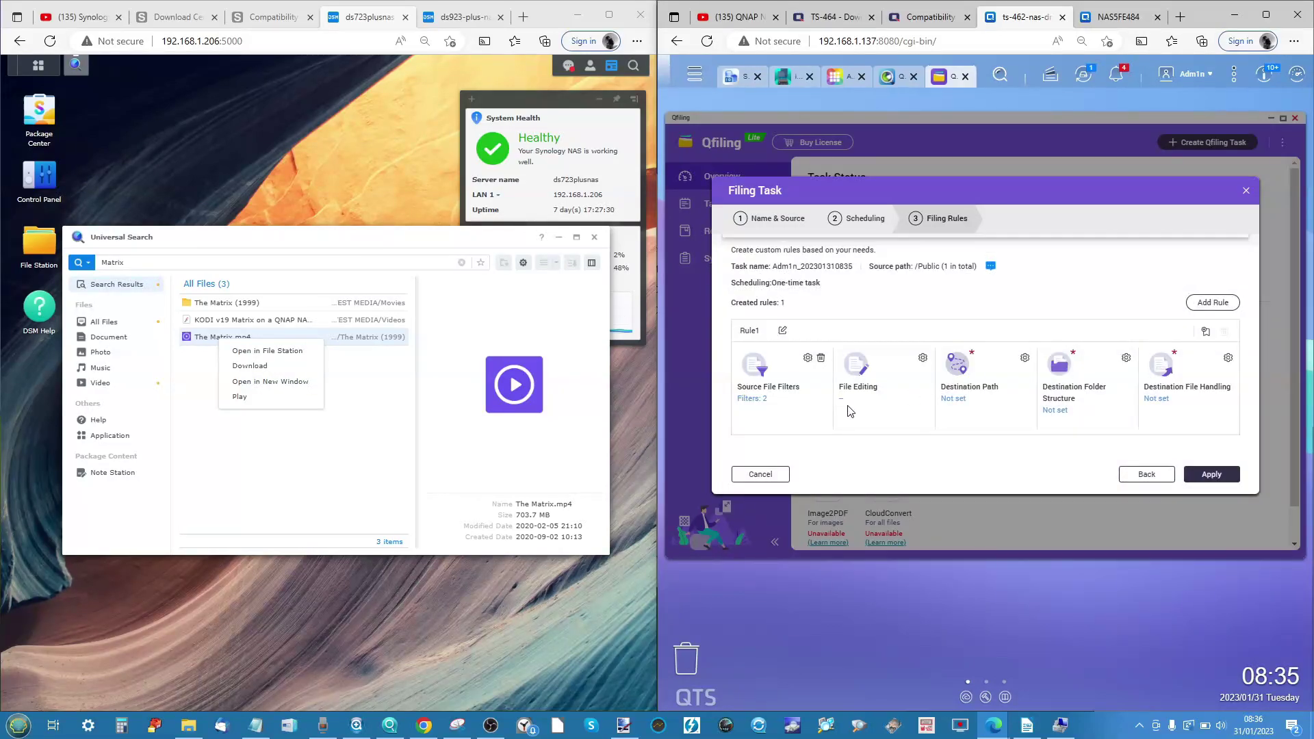
{"action": "left_click", "coordinate": [923, 358]}
{"action": "scroll", "coordinate": [822, 336], "scroll_direction": "down", "scroll_amount": 1}
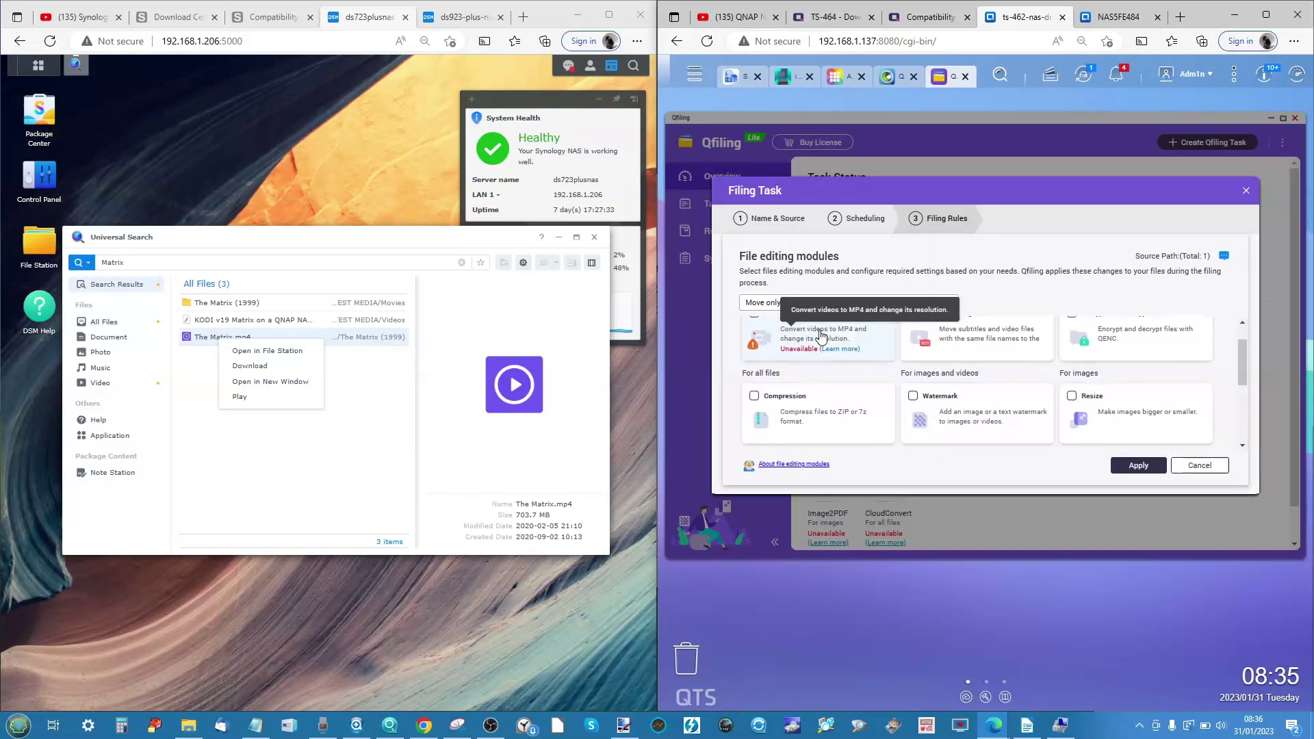
{"action": "scroll", "coordinate": [962, 375], "scroll_direction": "down", "scroll_amount": 3}
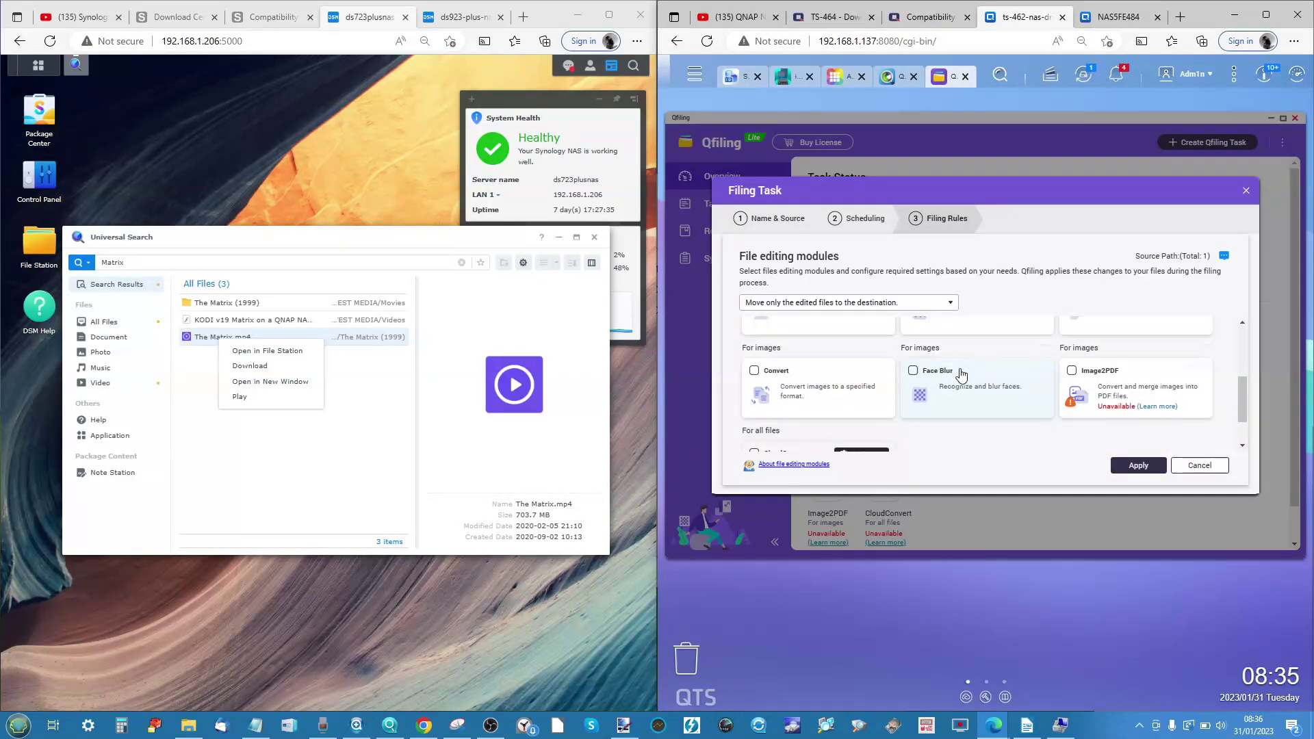
{"action": "scroll", "coordinate": [962, 375], "scroll_direction": "up", "scroll_amount": 1}
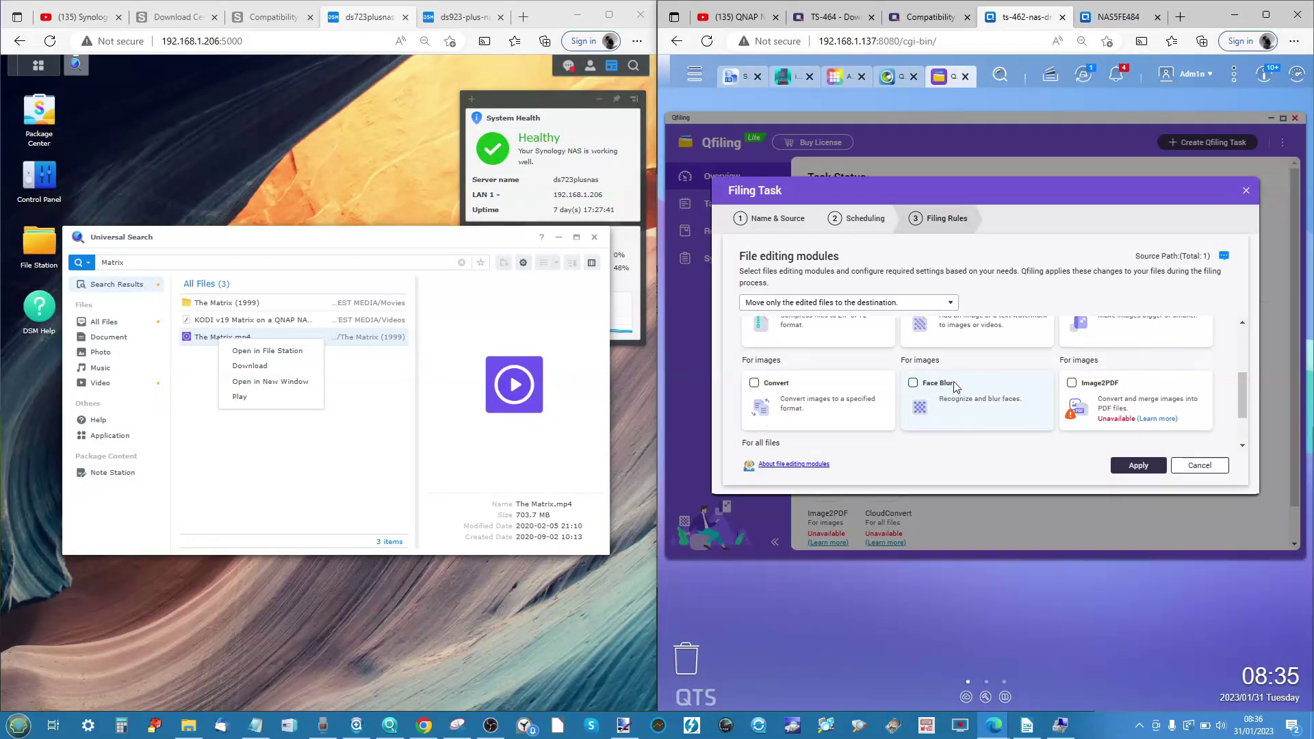
{"action": "scroll", "coordinate": [957, 387], "scroll_direction": "up", "scroll_amount": 3}
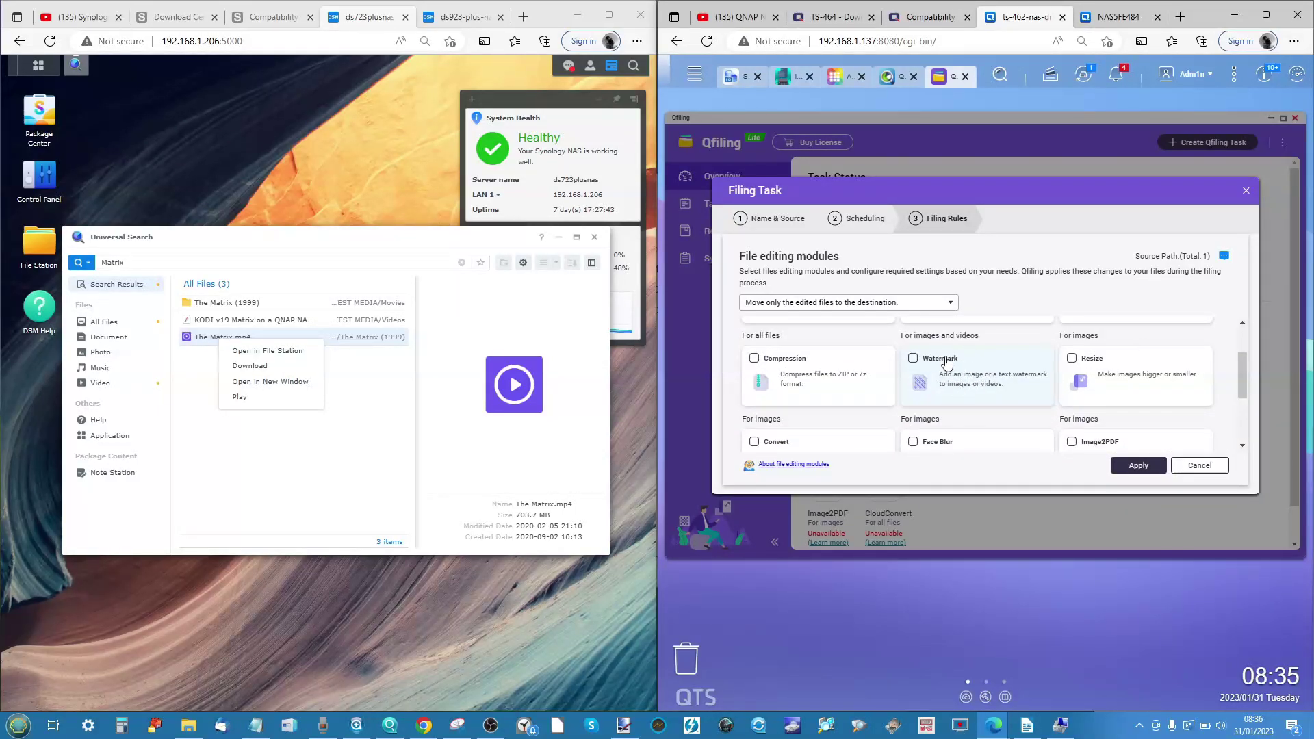
- Review the Watermark module's 'QNAP' text without saving, then open the Destination Path settings
{"action": "left_click", "coordinate": [929, 367]}
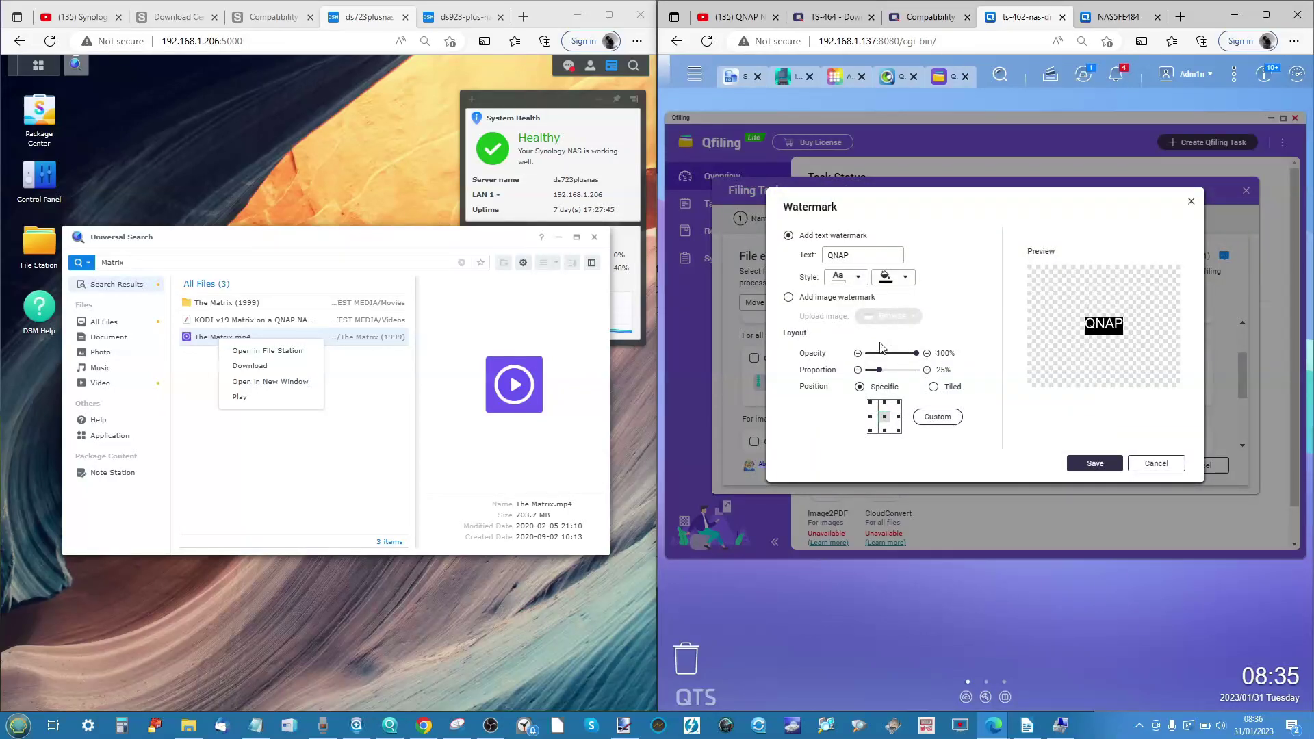
{"action": "double_click", "coordinate": [856, 256]}
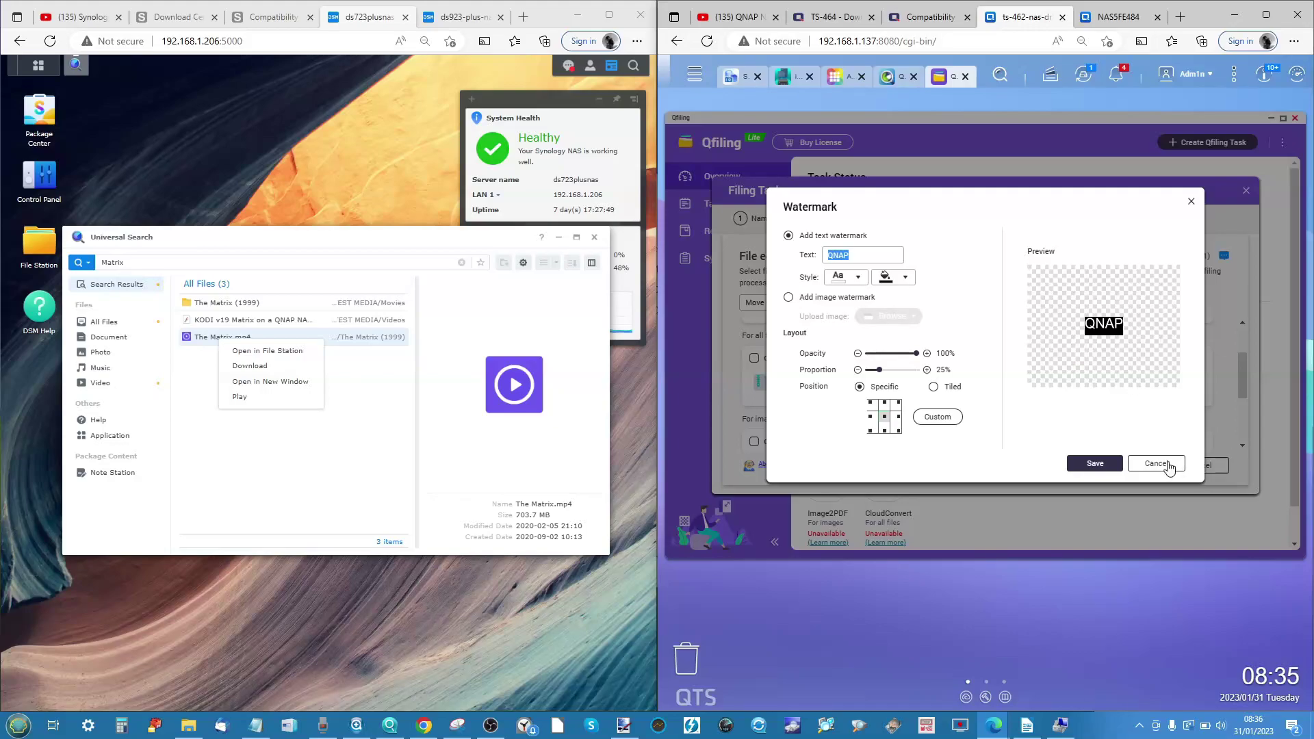
{"action": "left_click", "coordinate": [1172, 464]}
{"action": "left_click", "coordinate": [1137, 464]}
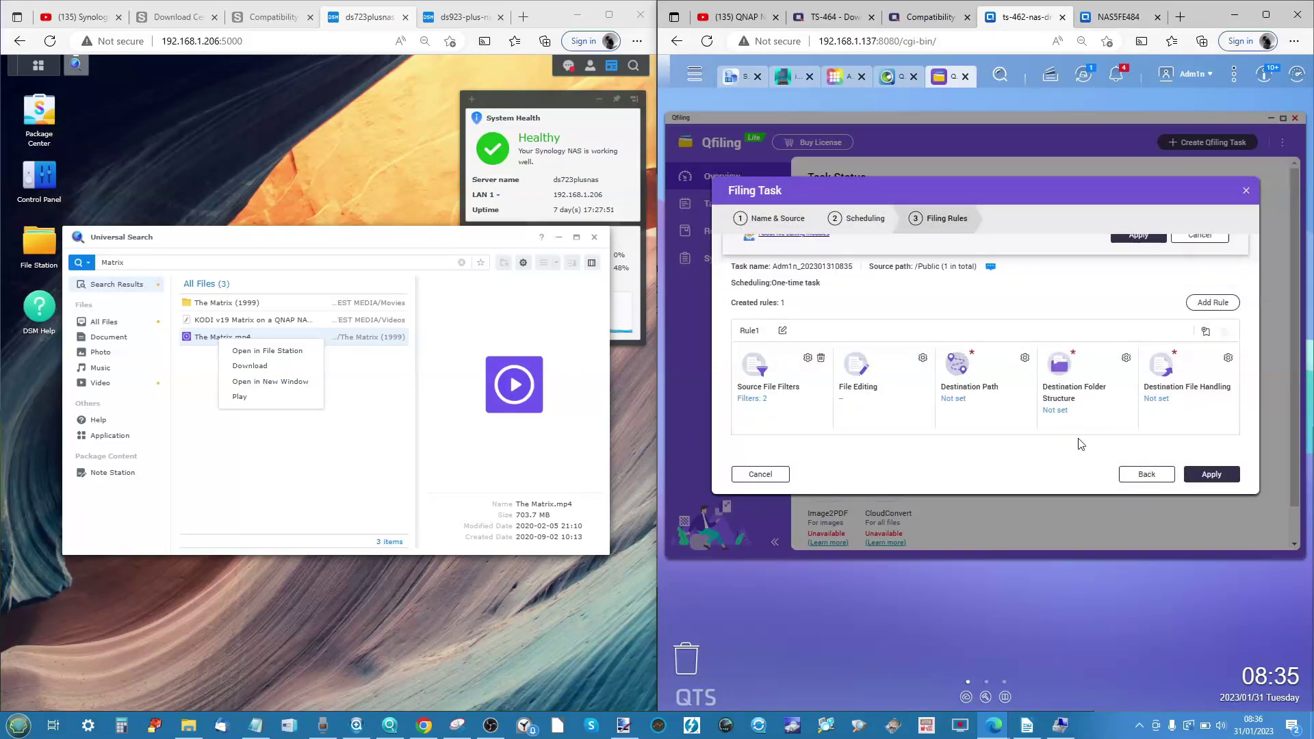
{"action": "left_click", "coordinate": [1025, 358]}
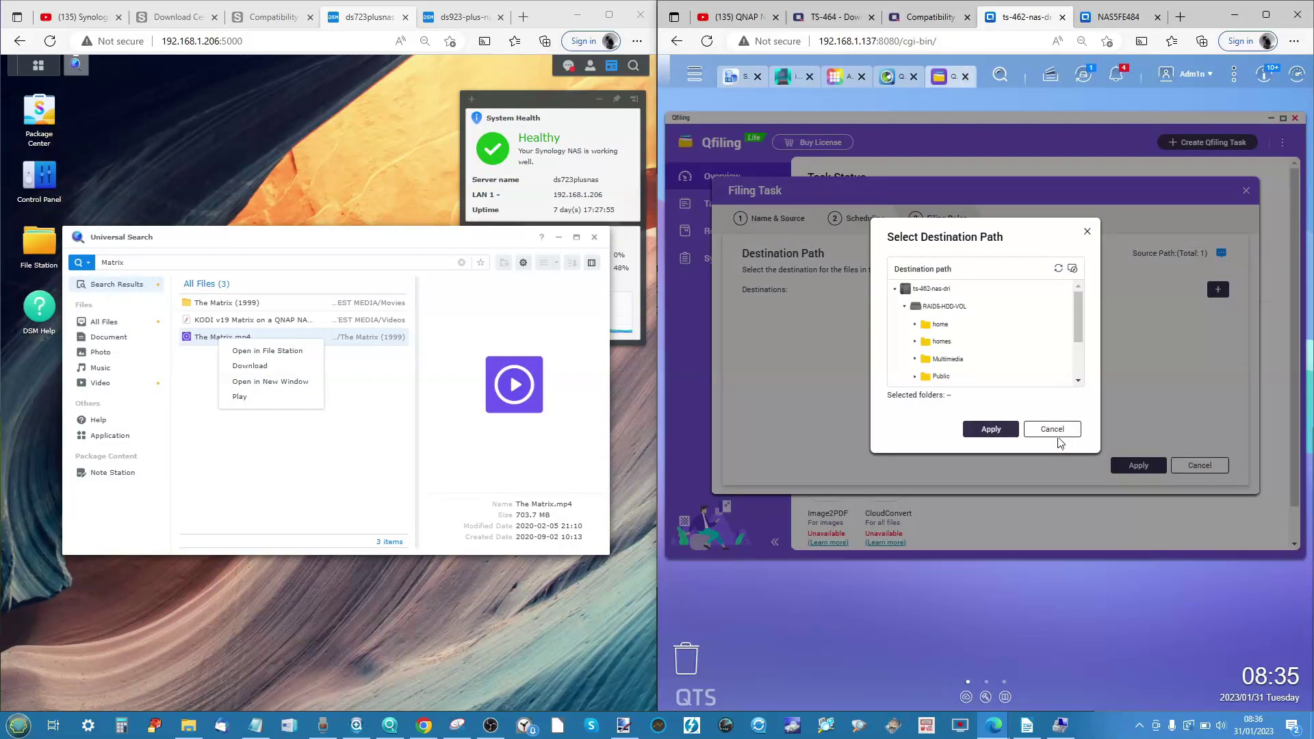
- Close the destination folder picker, folder structure and file handling settings without changes
{"action": "left_click", "coordinate": [1054, 430]}
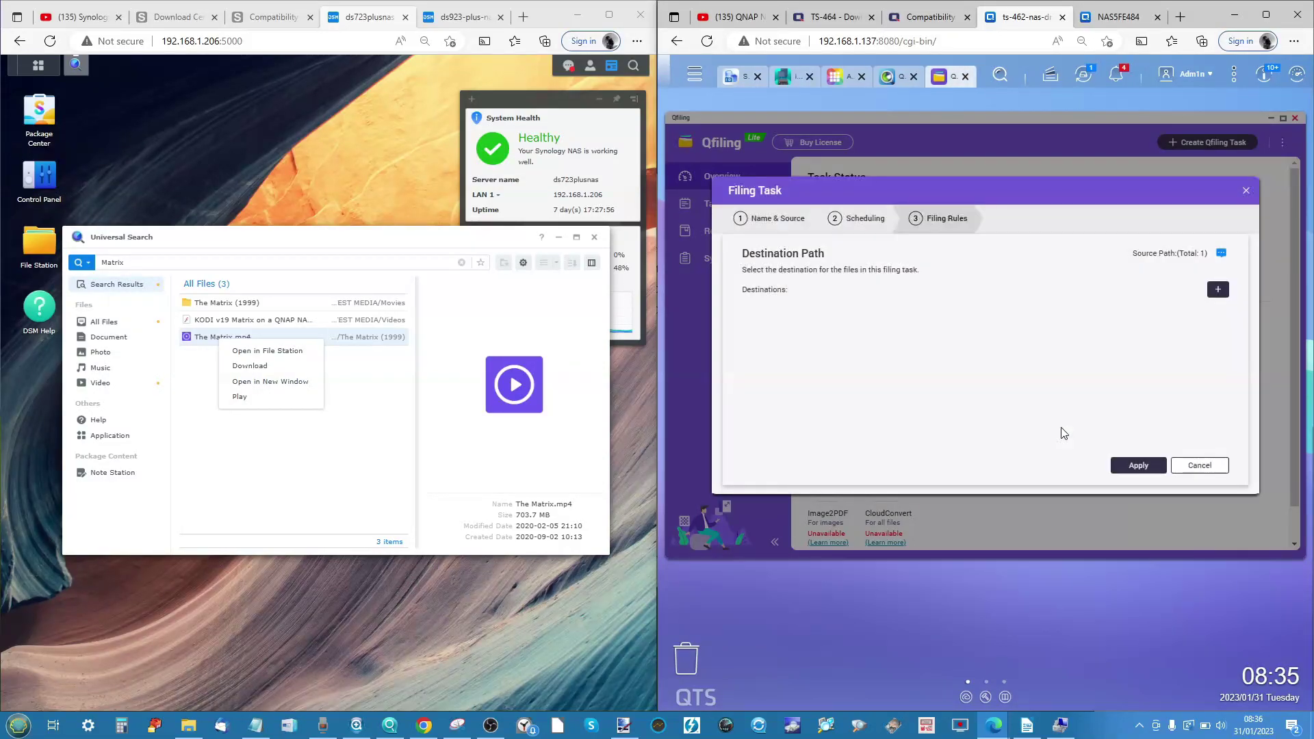
{"action": "left_click", "coordinate": [1199, 465]}
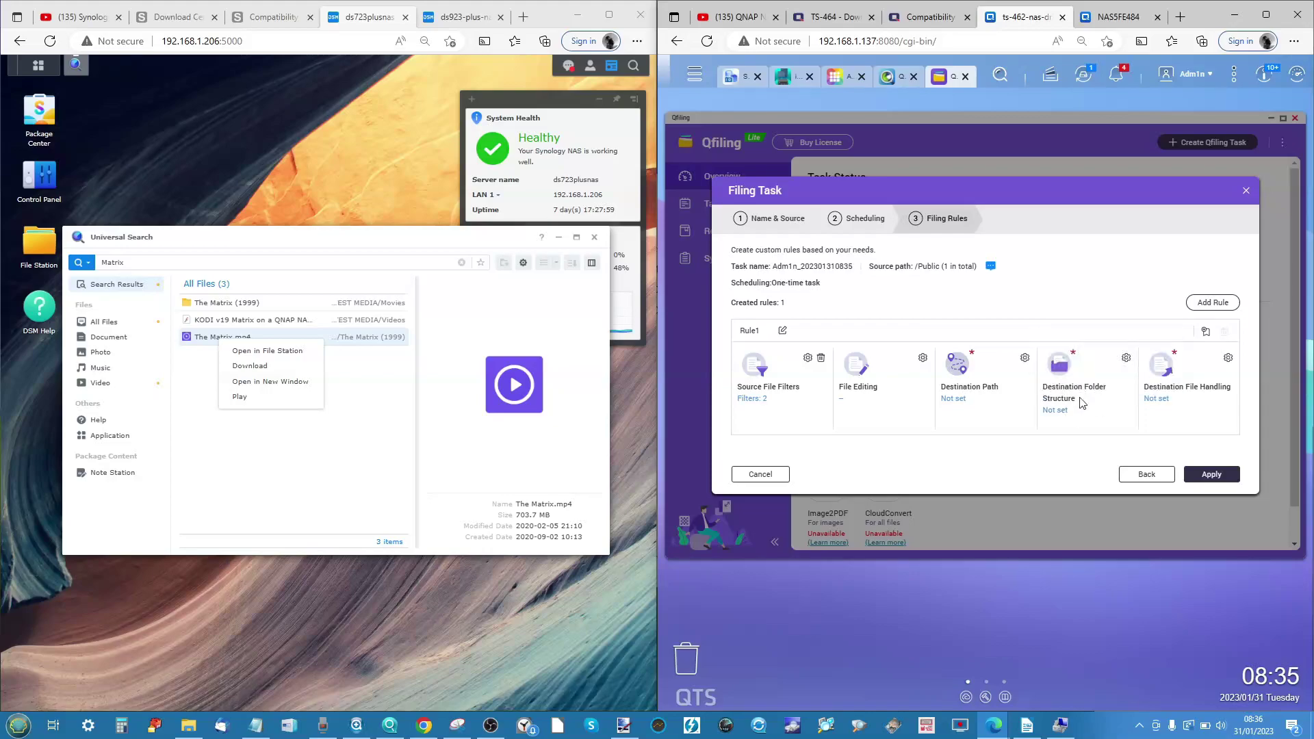
{"action": "left_click", "coordinate": [1127, 359]}
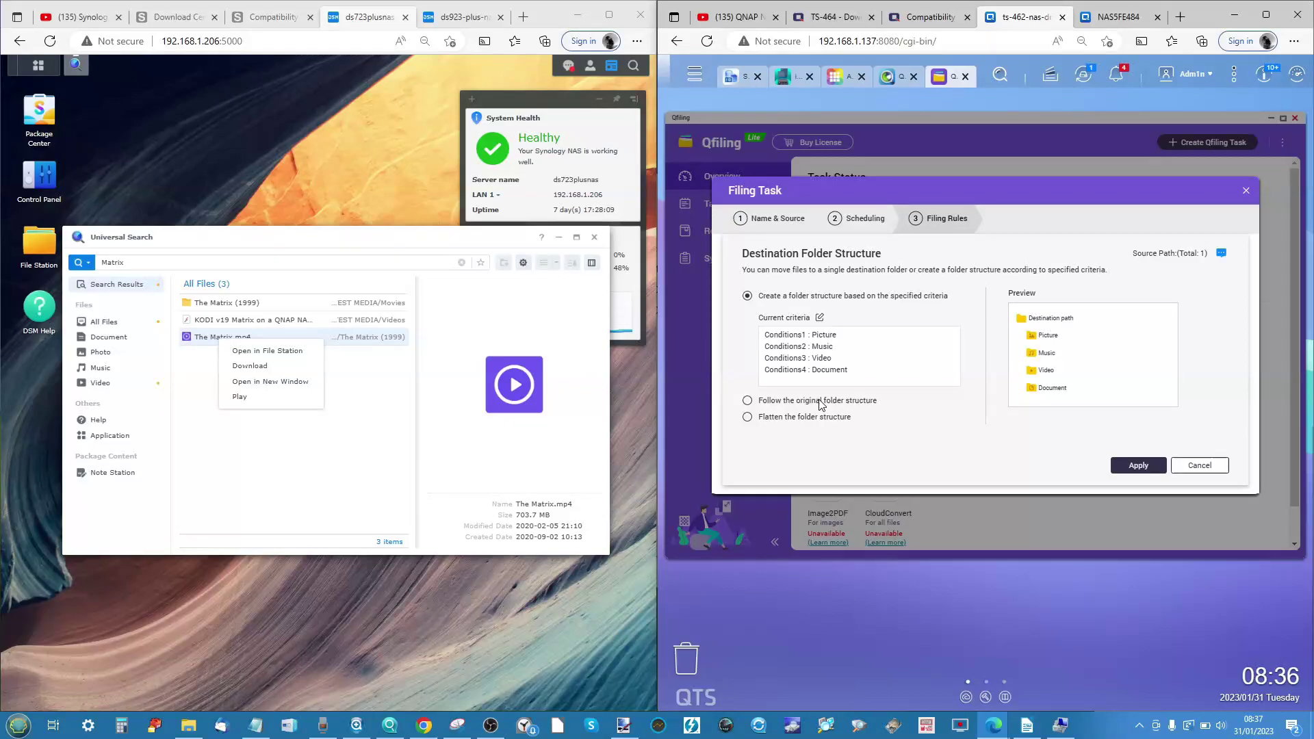
{"action": "left_click", "coordinate": [1198, 465]}
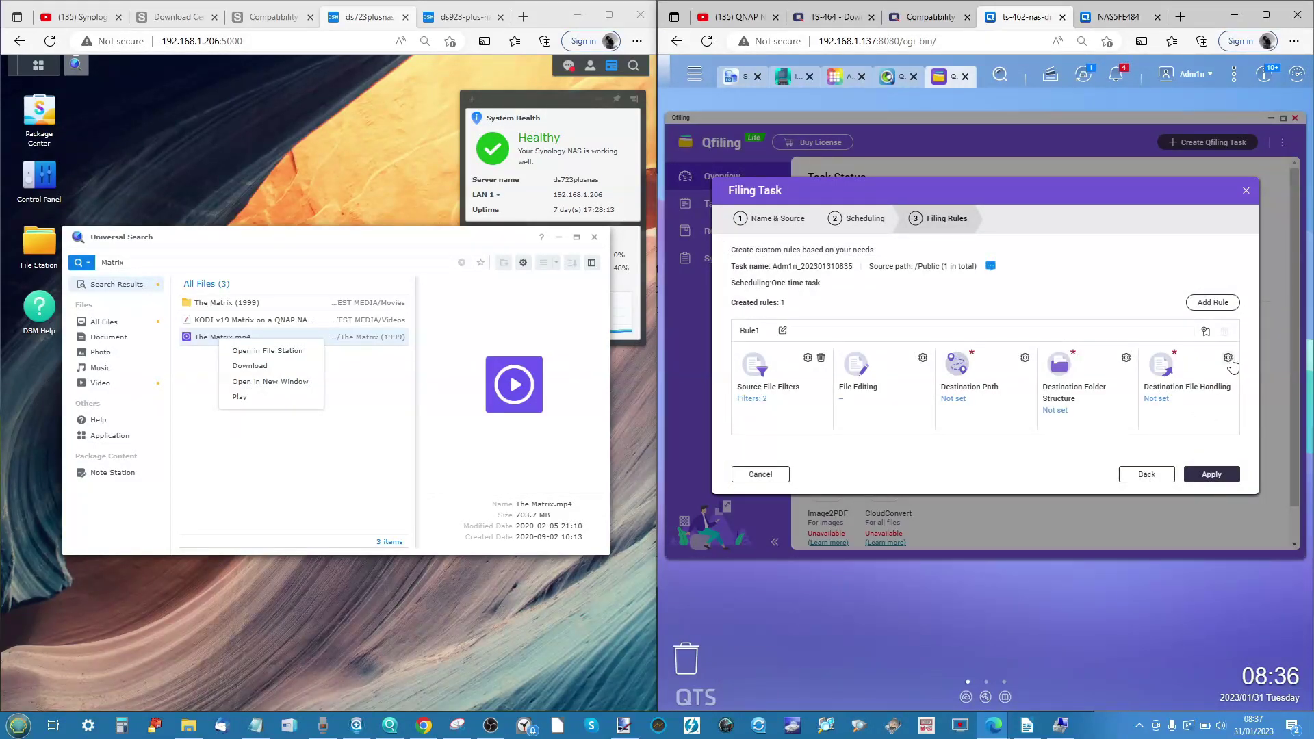
{"action": "left_click", "coordinate": [1228, 358]}
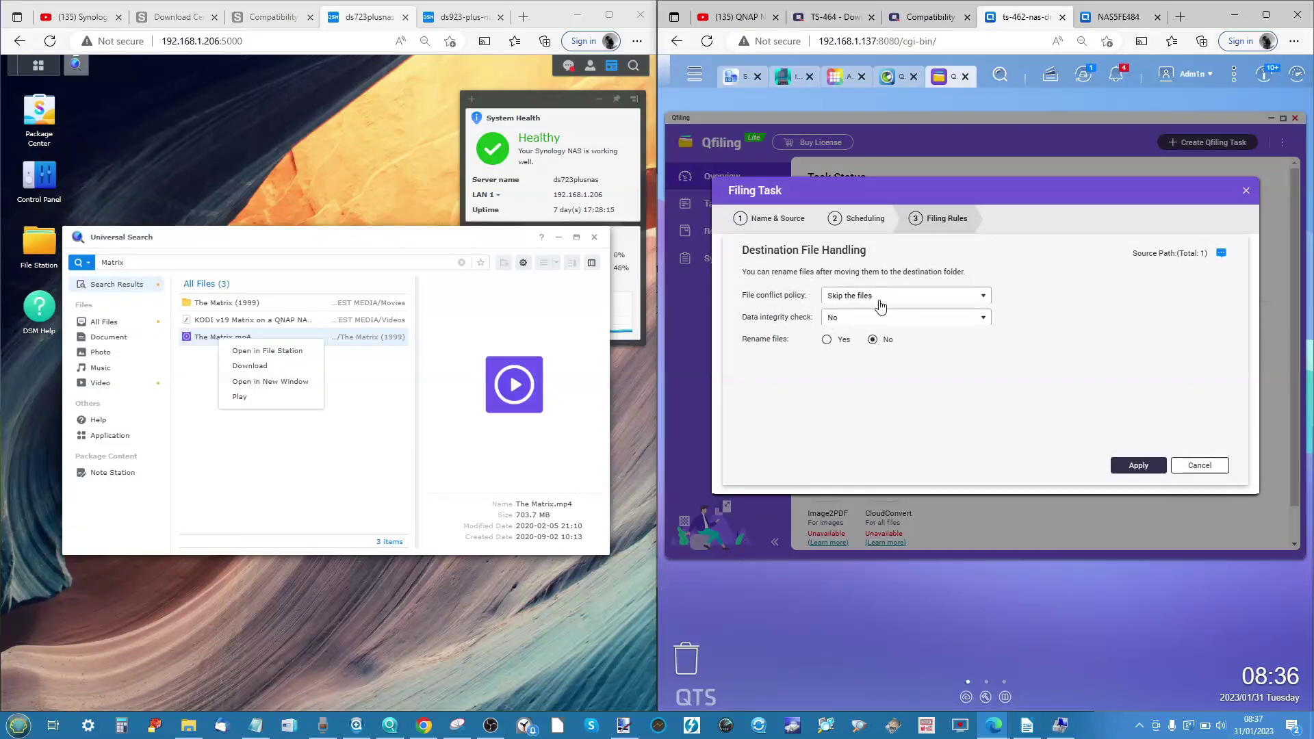
{"action": "left_click", "coordinate": [1186, 468]}
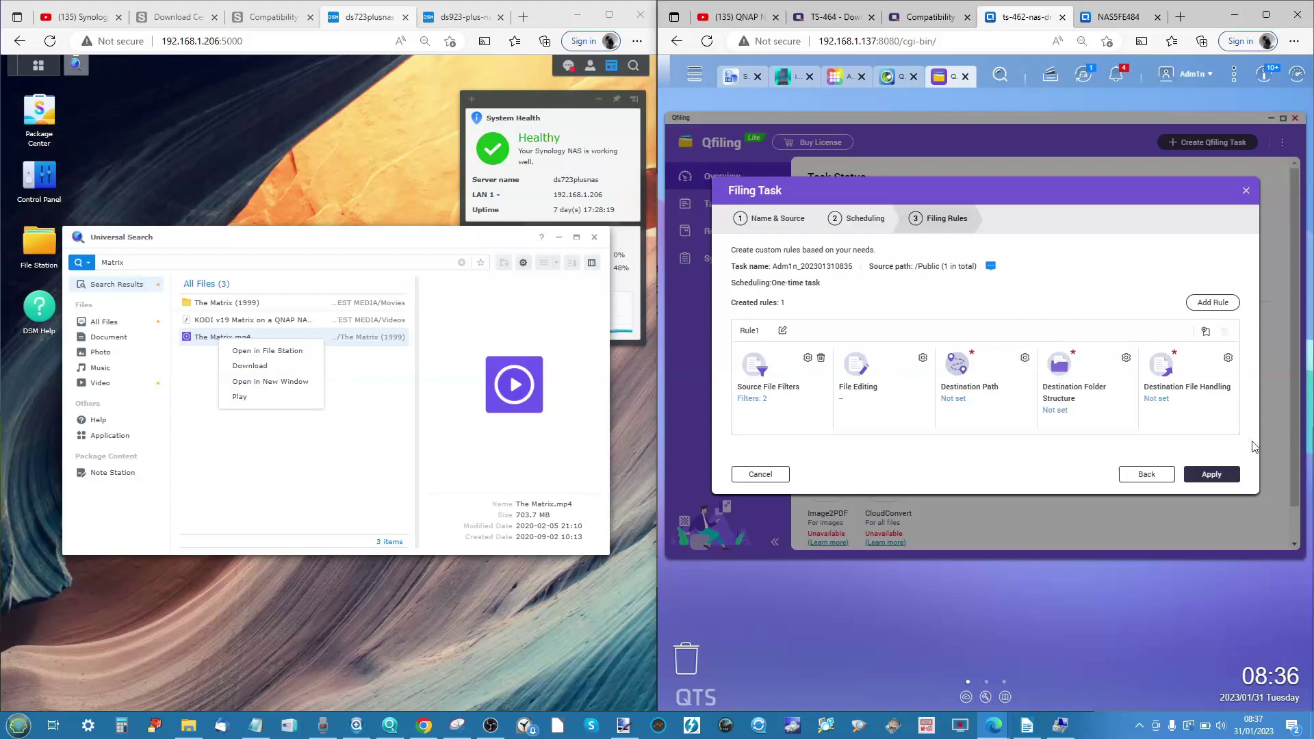
- Try applying the filing task, dismiss the missing-destination error, and go back a step
{"action": "left_click", "coordinate": [1204, 474]}
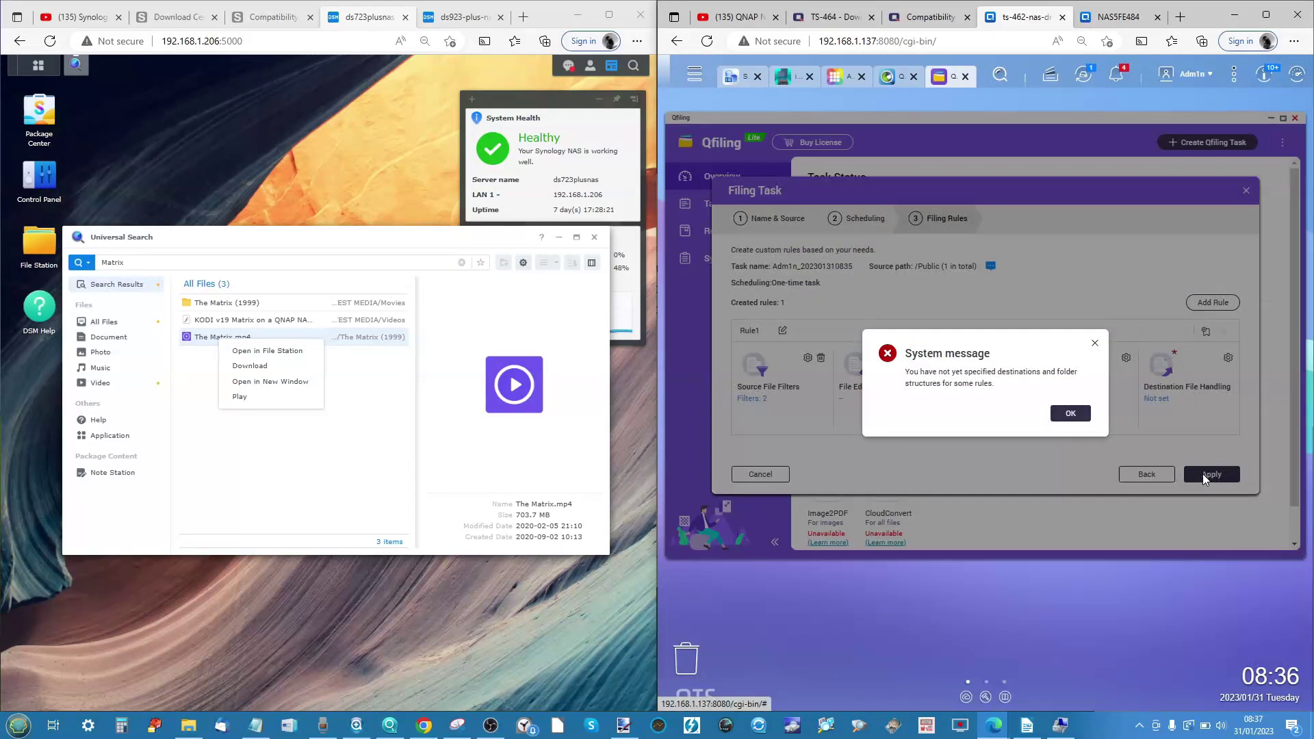
{"action": "left_click", "coordinate": [1069, 412]}
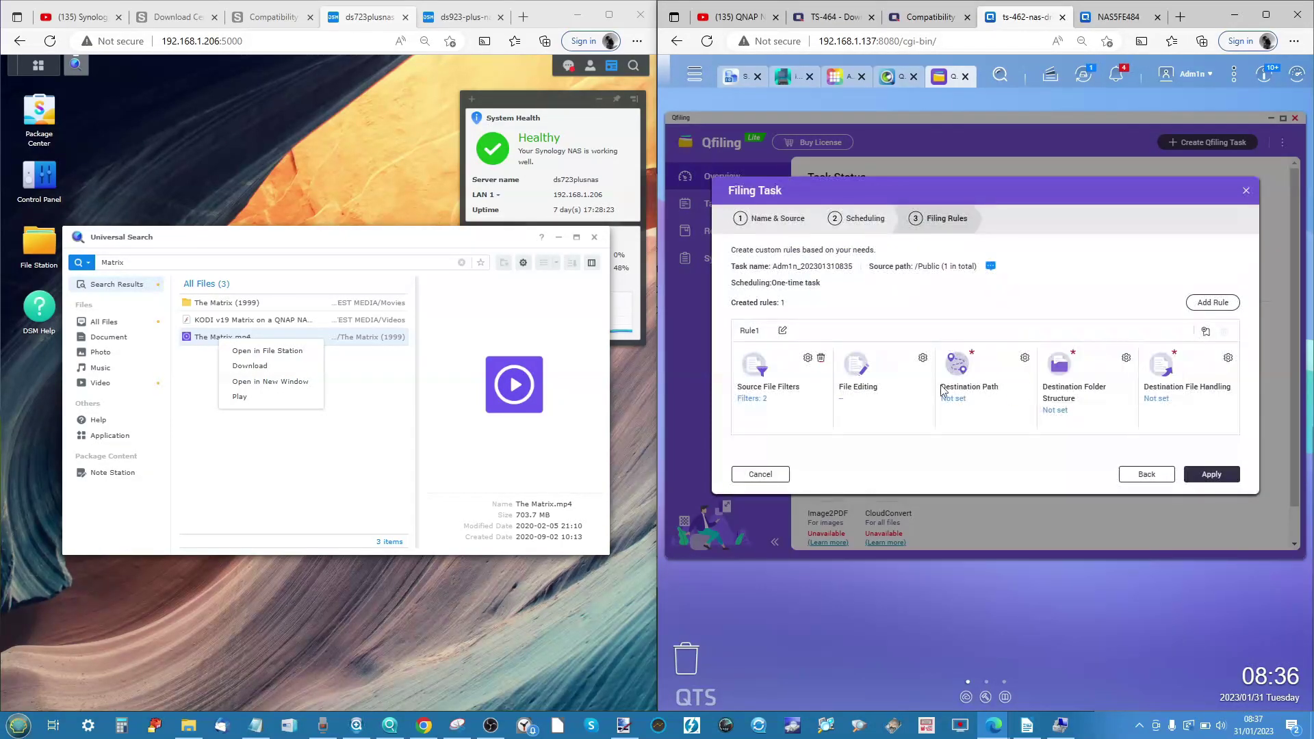
{"action": "left_click", "coordinate": [1147, 475]}
- Go back to Name & Source, then quit the Filing Task wizard and confirm
{"action": "left_click", "coordinate": [1147, 475]}
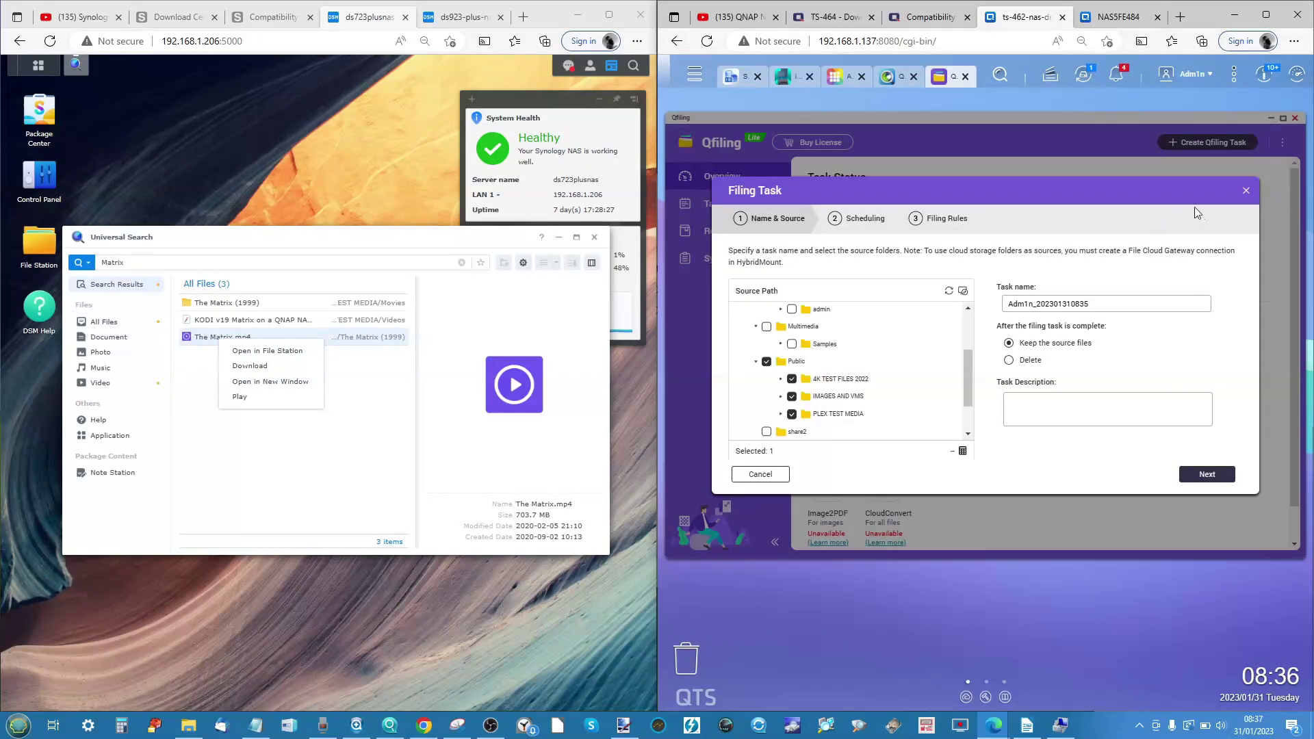
{"action": "left_click", "coordinate": [1246, 190]}
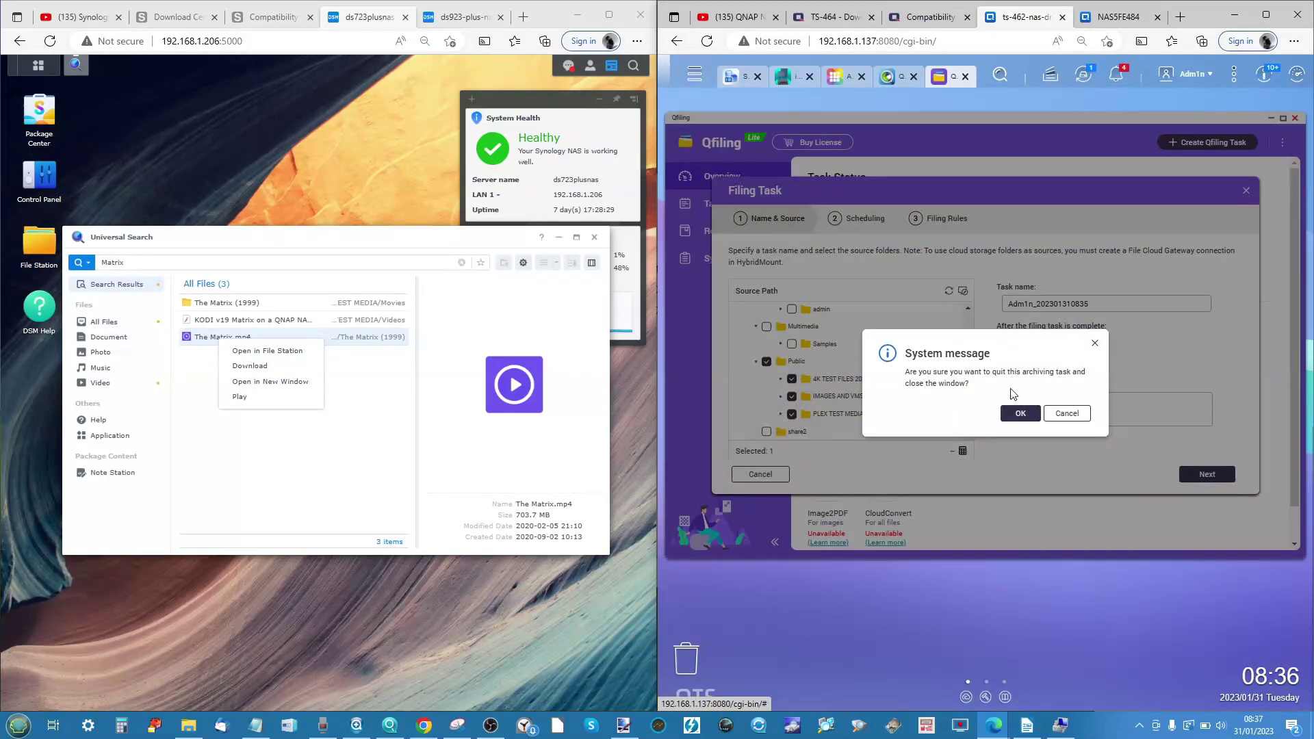
{"action": "left_click", "coordinate": [1021, 414]}
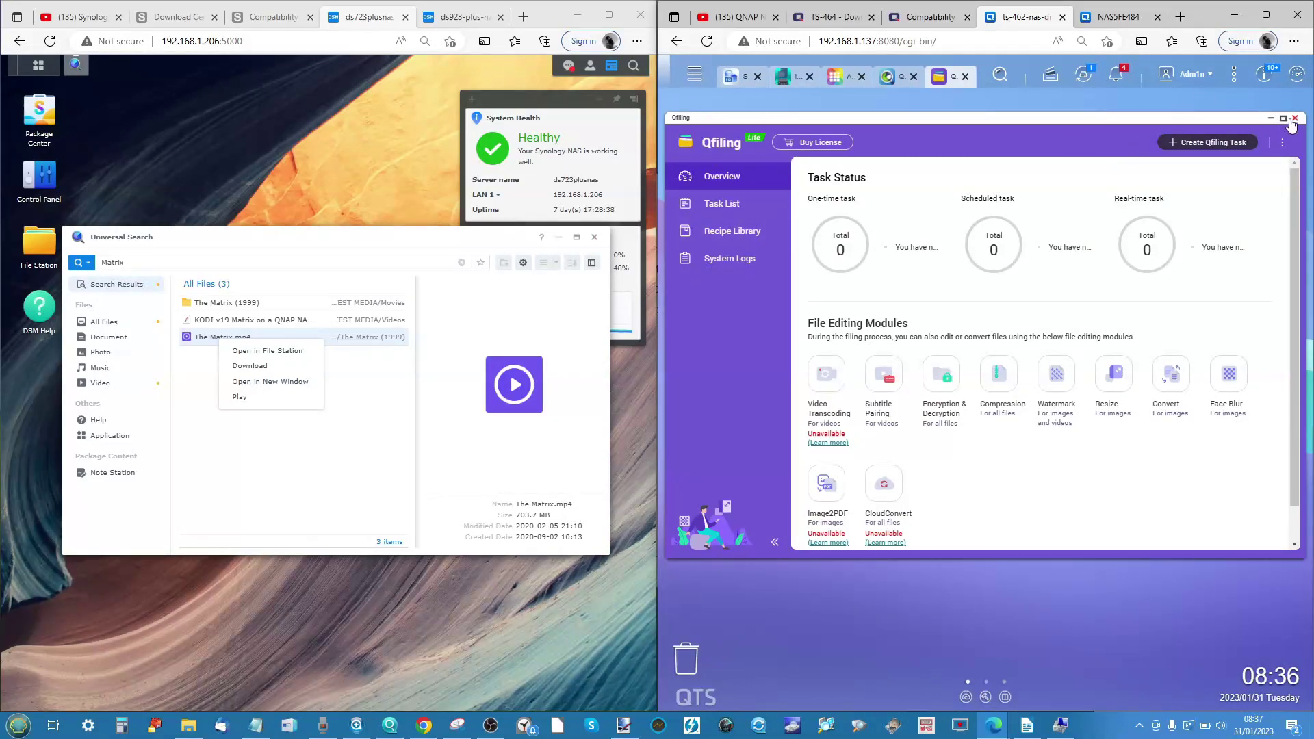
{"action": "left_click", "coordinate": [831, 144]}
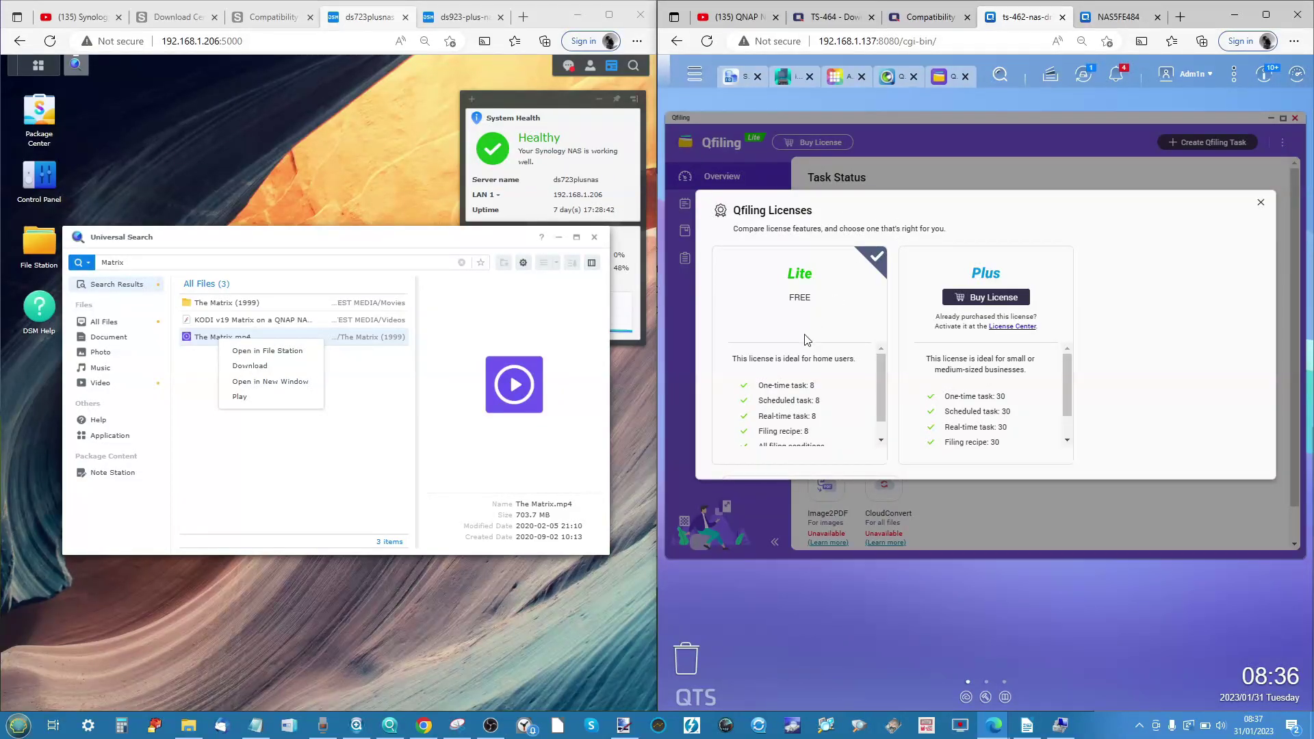
{"action": "scroll", "coordinate": [813, 384], "scroll_direction": "down", "scroll_amount": 1}
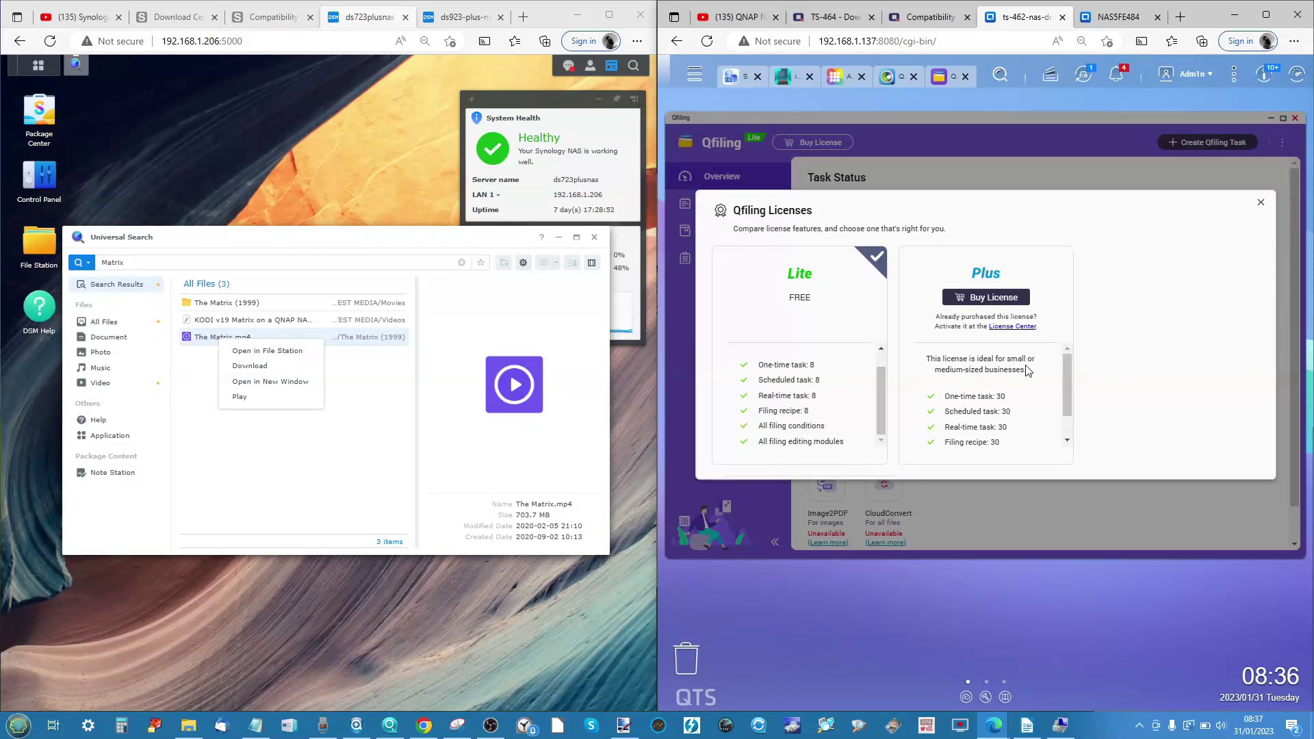
{"action": "scroll", "coordinate": [1004, 392], "scroll_direction": "down", "scroll_amount": 1}
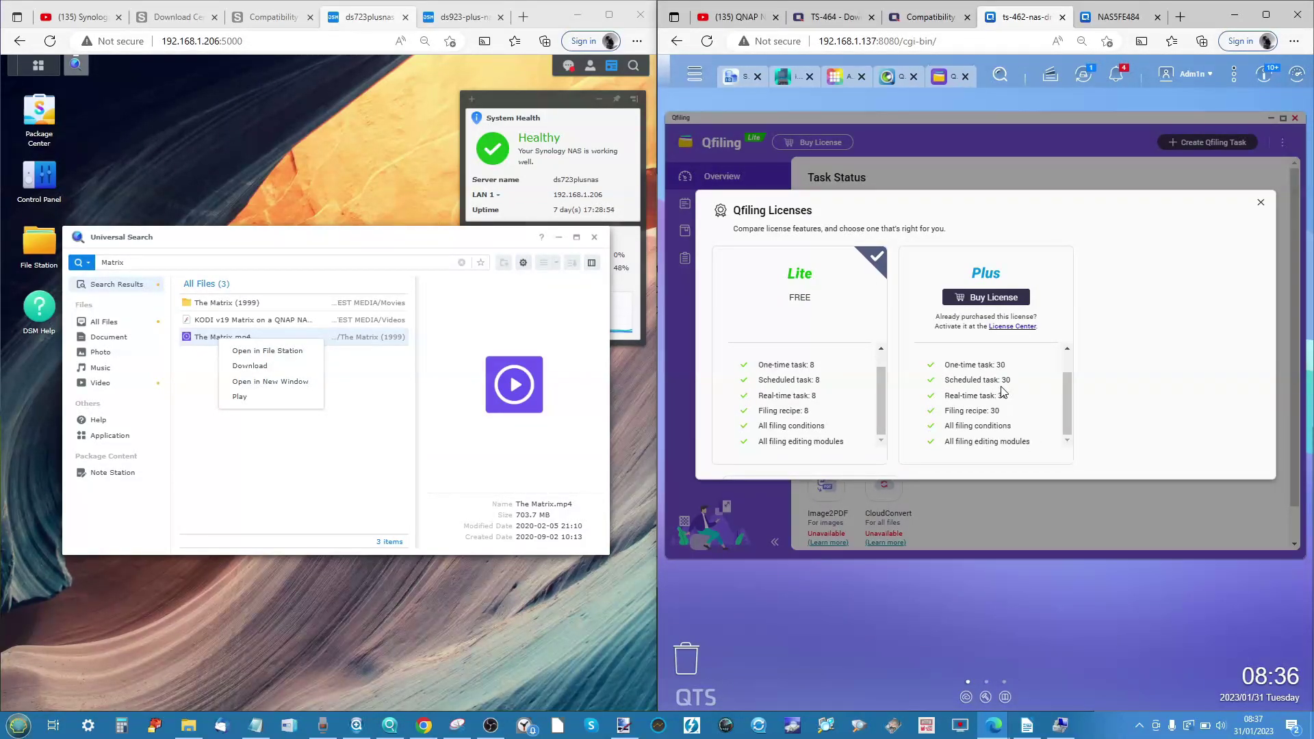
{"action": "left_click", "coordinate": [1262, 204]}
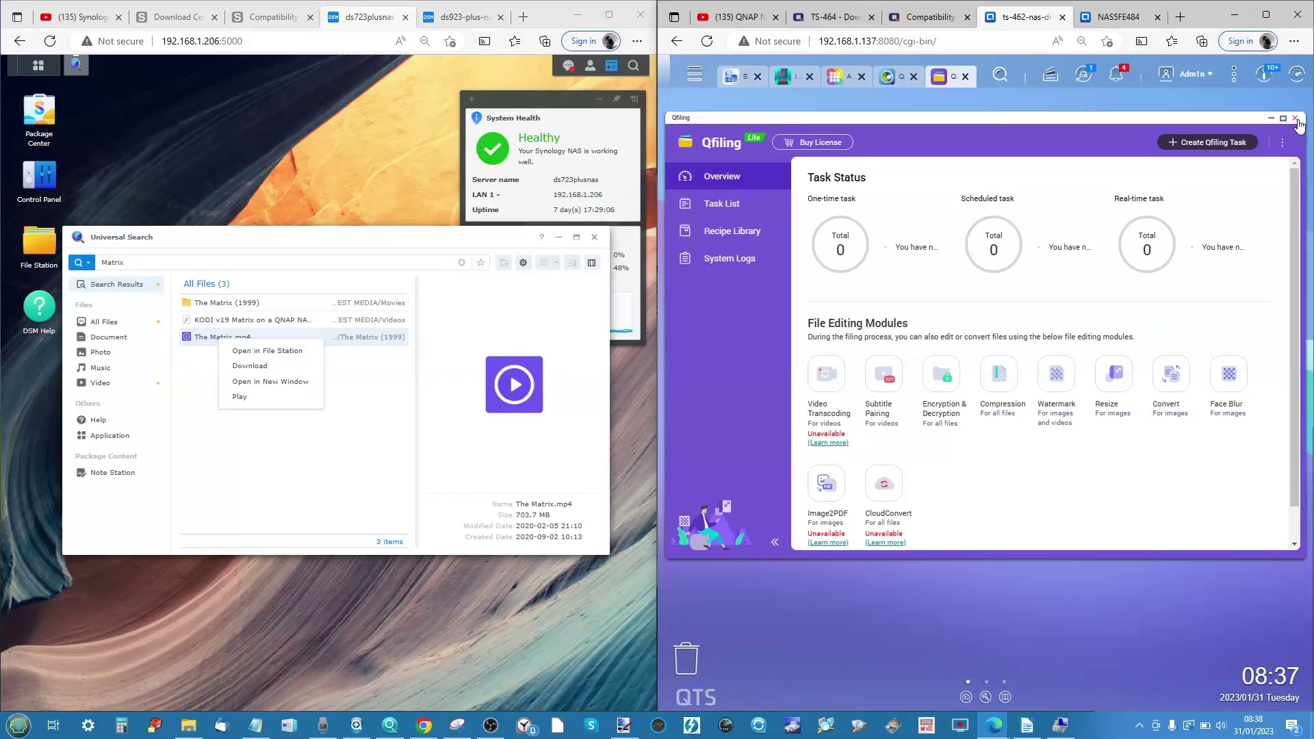
- Close Qfiling, review Qsirch Premium-only features like People Image Search, and rearrange the search windows
{"action": "left_click", "coordinate": [1296, 119]}
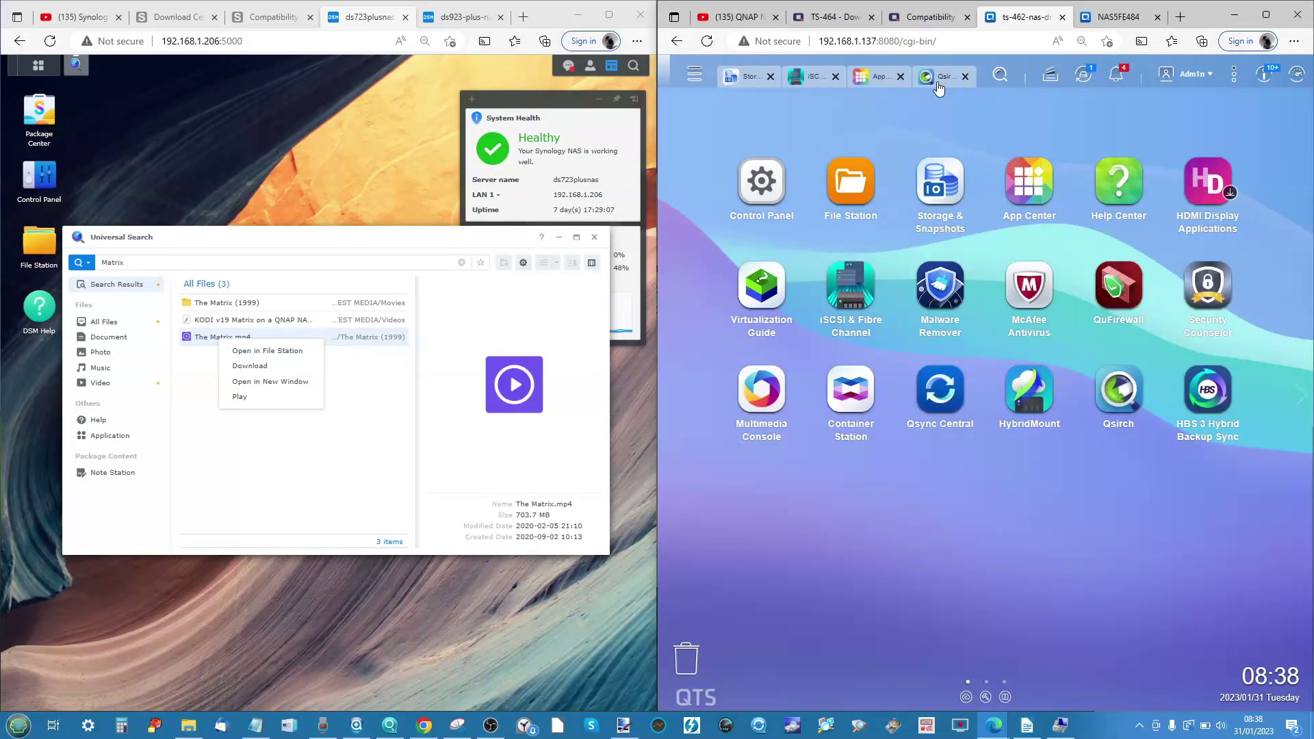
{"action": "left_click", "coordinate": [938, 82]}
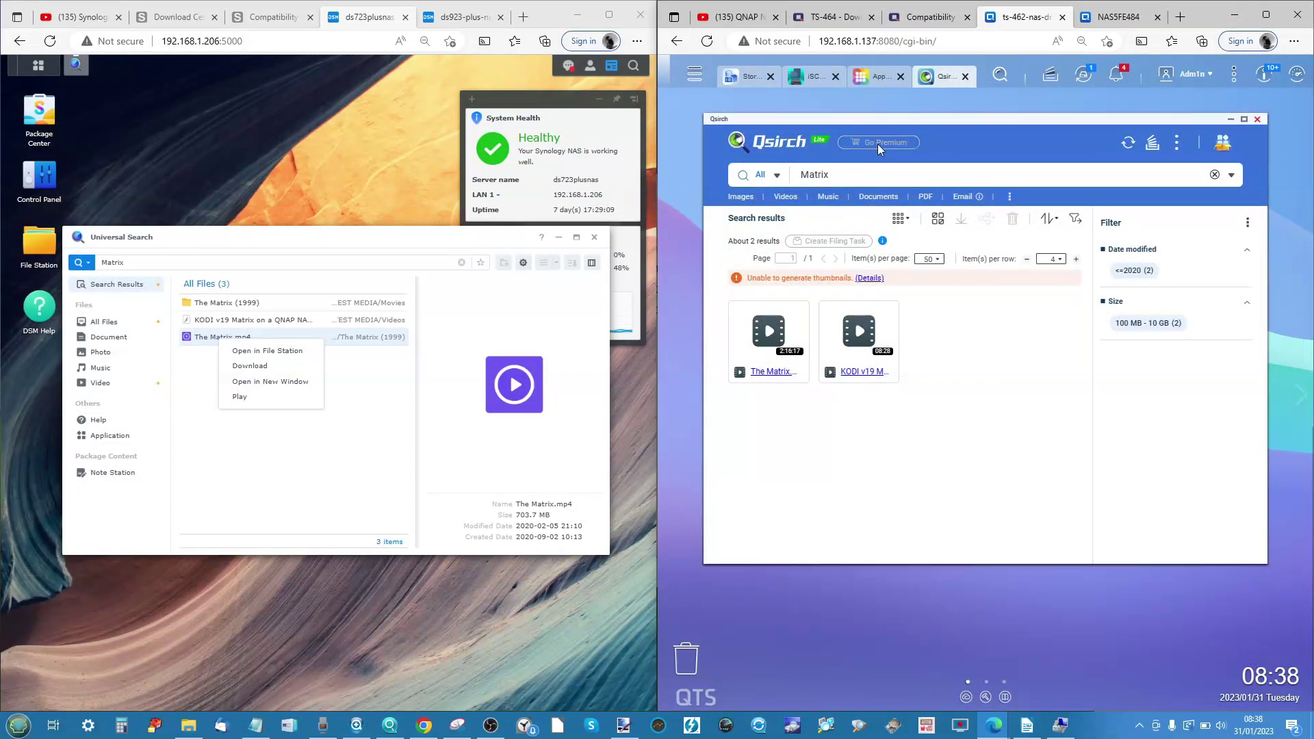
{"action": "left_click", "coordinate": [878, 143]}
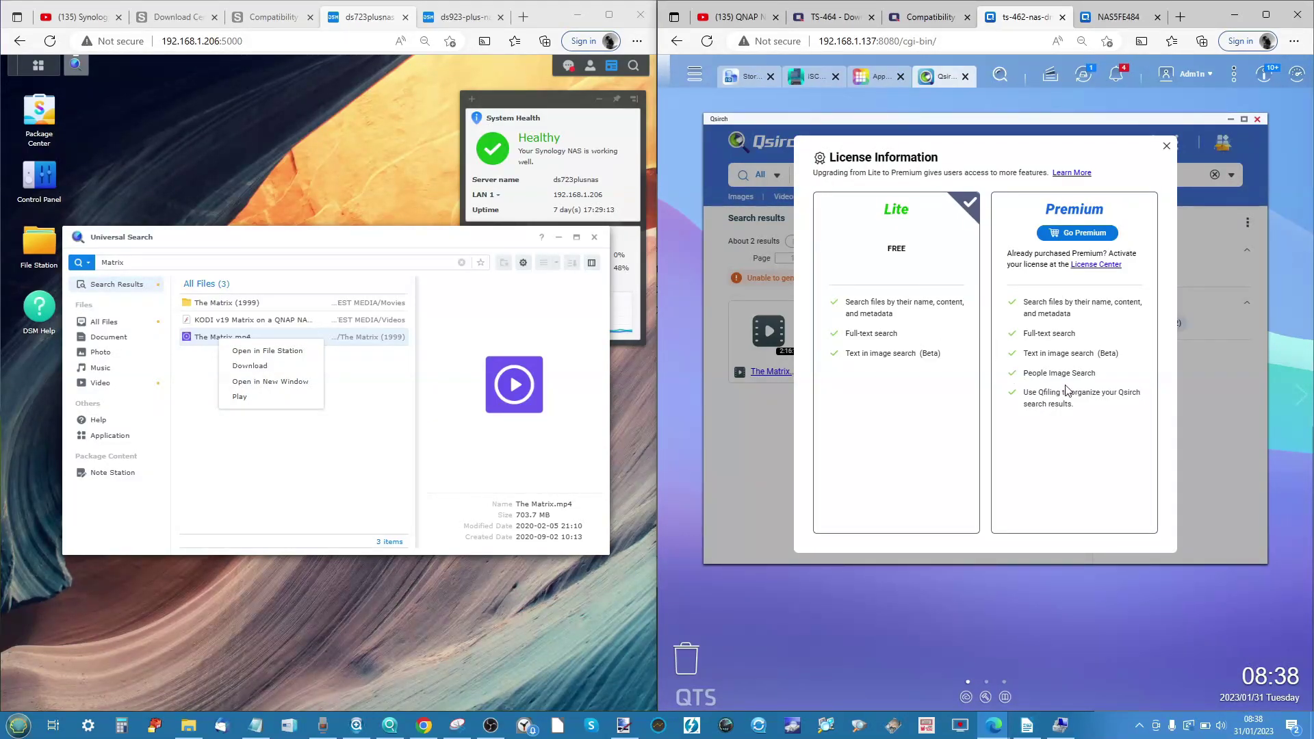
{"action": "left_click_drag", "start_coordinate": [1085, 409], "coordinate": [1025, 369]}
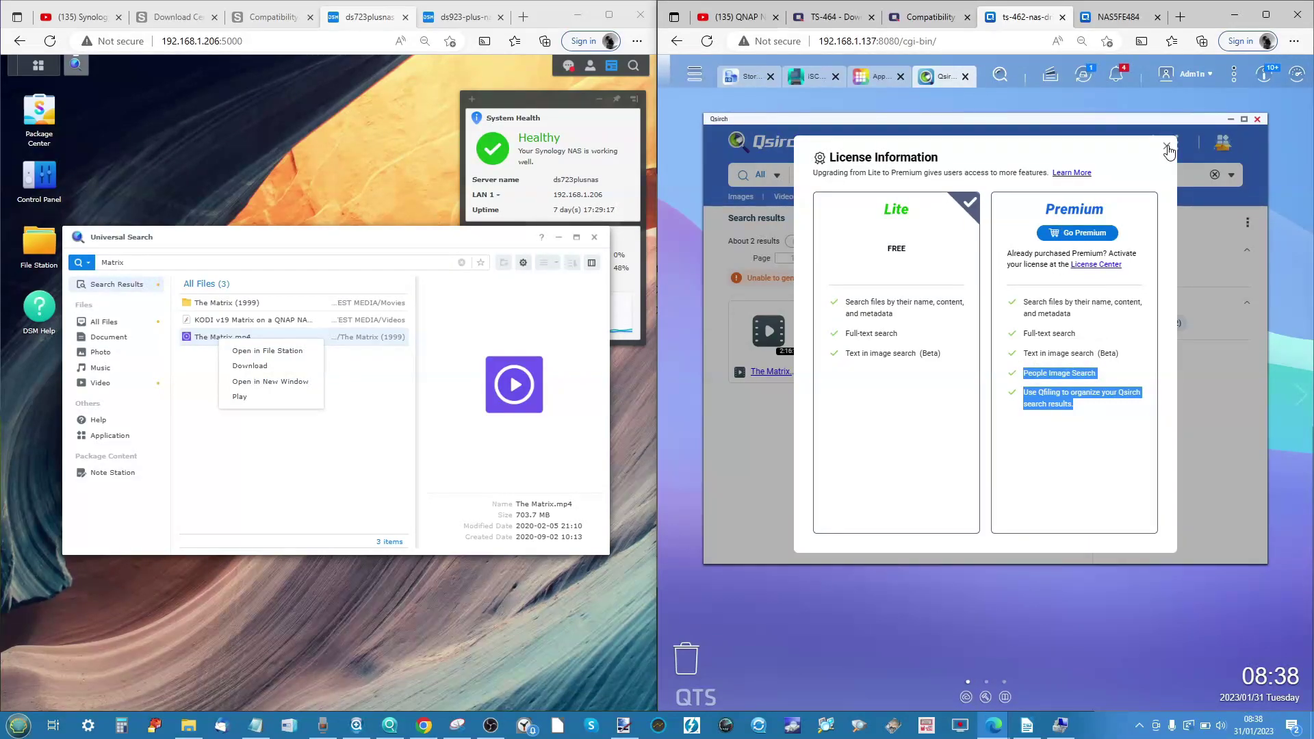
{"action": "left_click", "coordinate": [1167, 148]}
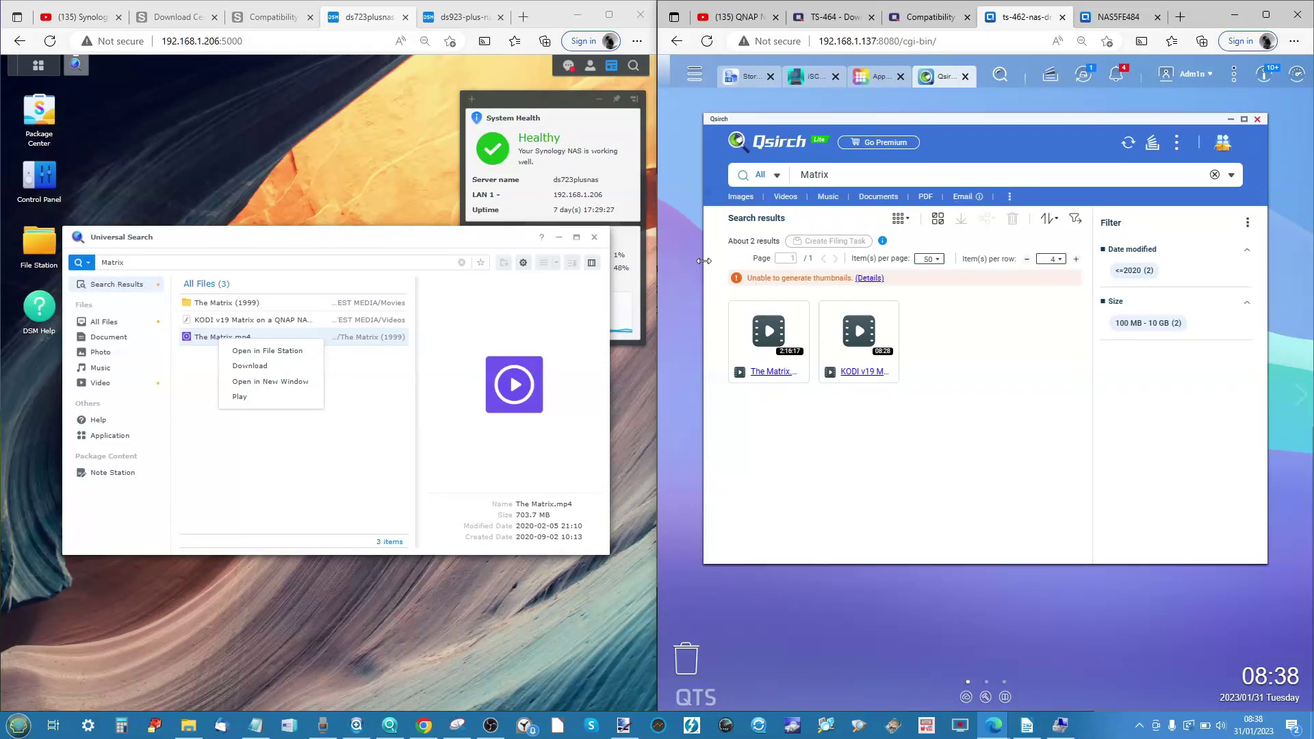
{"action": "left_click_drag", "start_coordinate": [948, 119], "coordinate": [951, 165]}
{"action": "left_click_drag", "start_coordinate": [462, 234], "coordinate": [479, 144]}
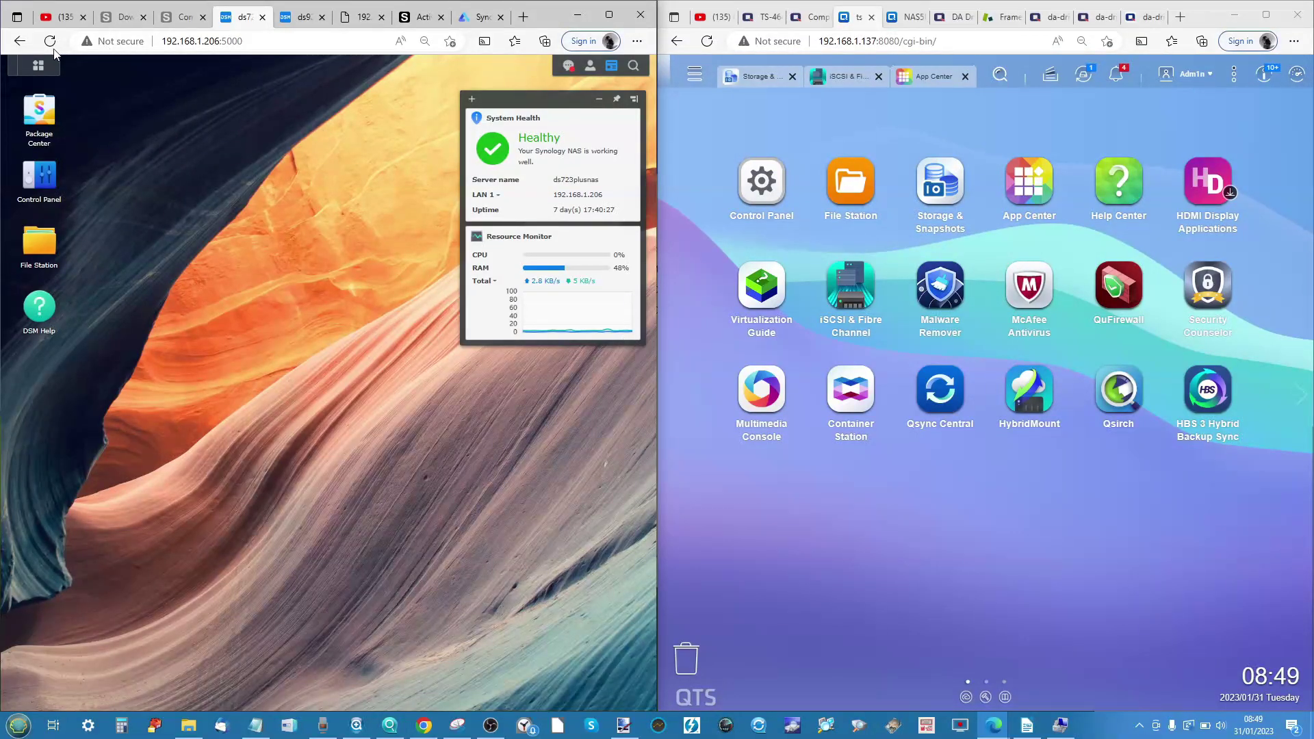
{"action": "left_click", "coordinate": [38, 65]}
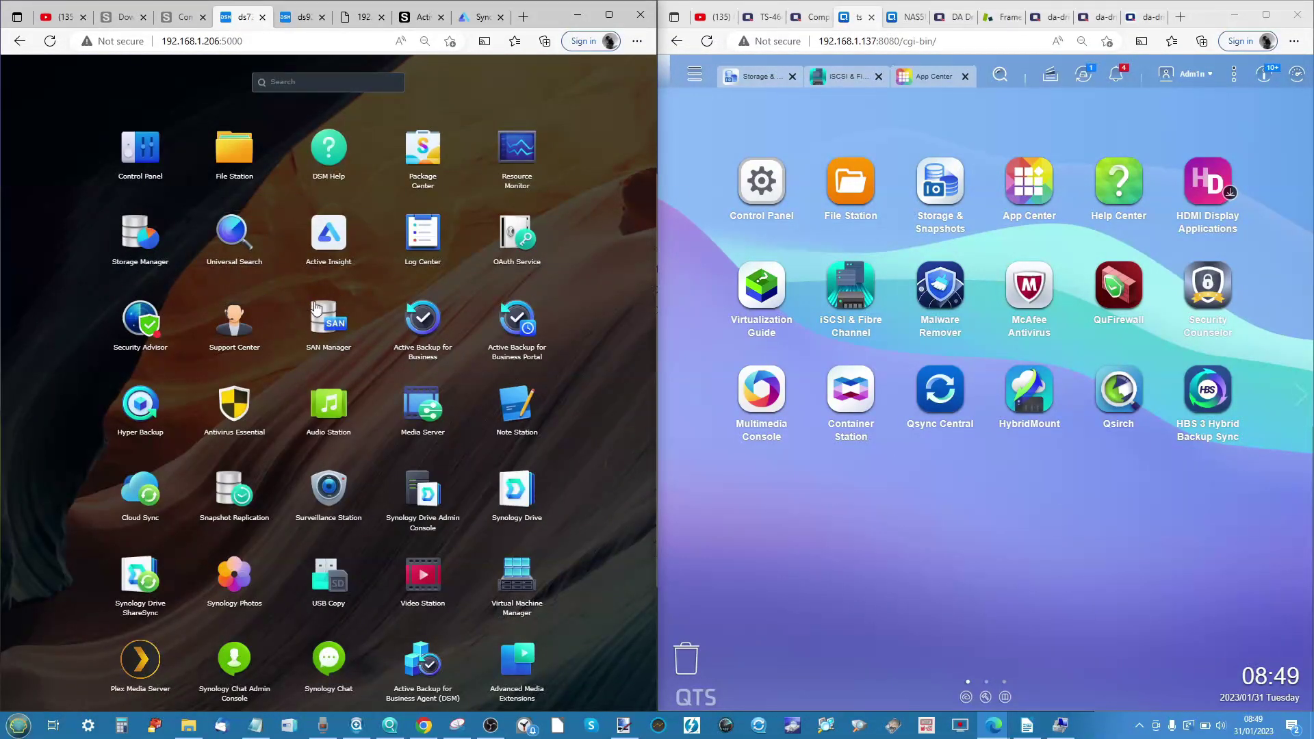
{"action": "left_click", "coordinate": [141, 236]}
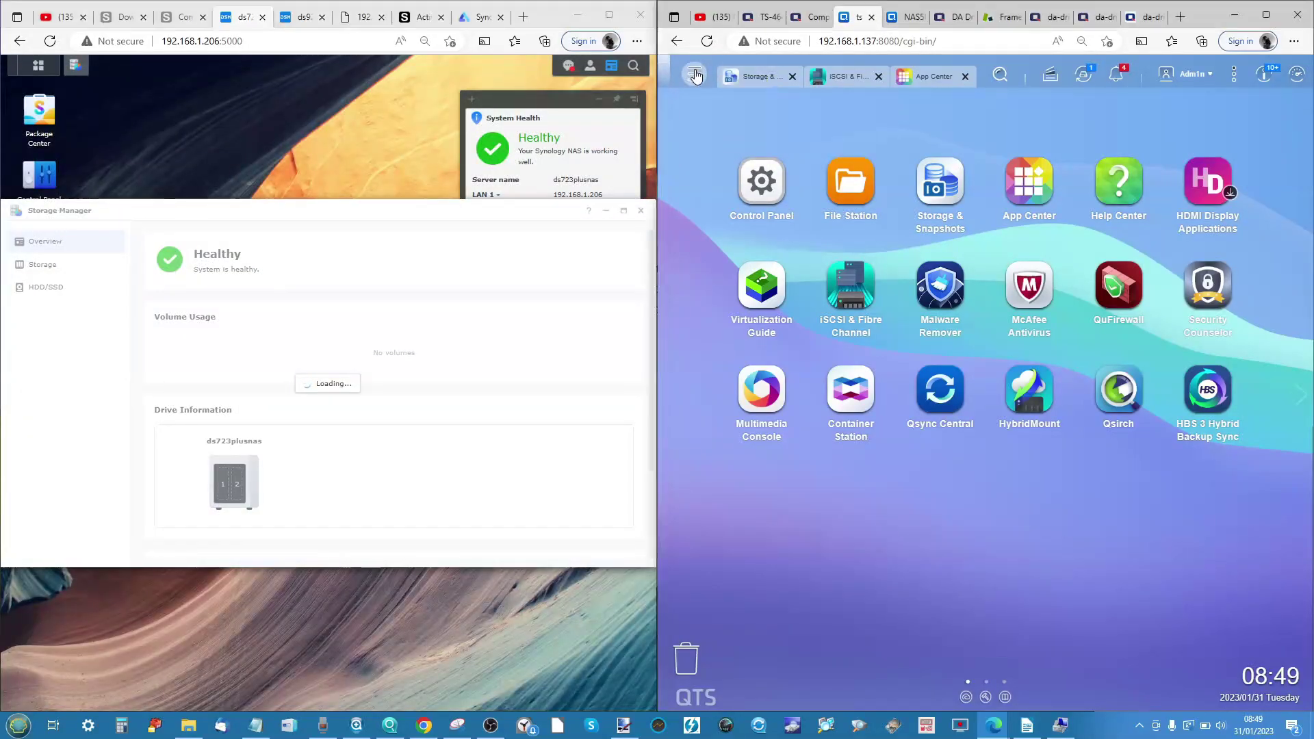
{"action": "left_click", "coordinate": [694, 74]}
{"action": "left_click", "coordinate": [741, 194]}
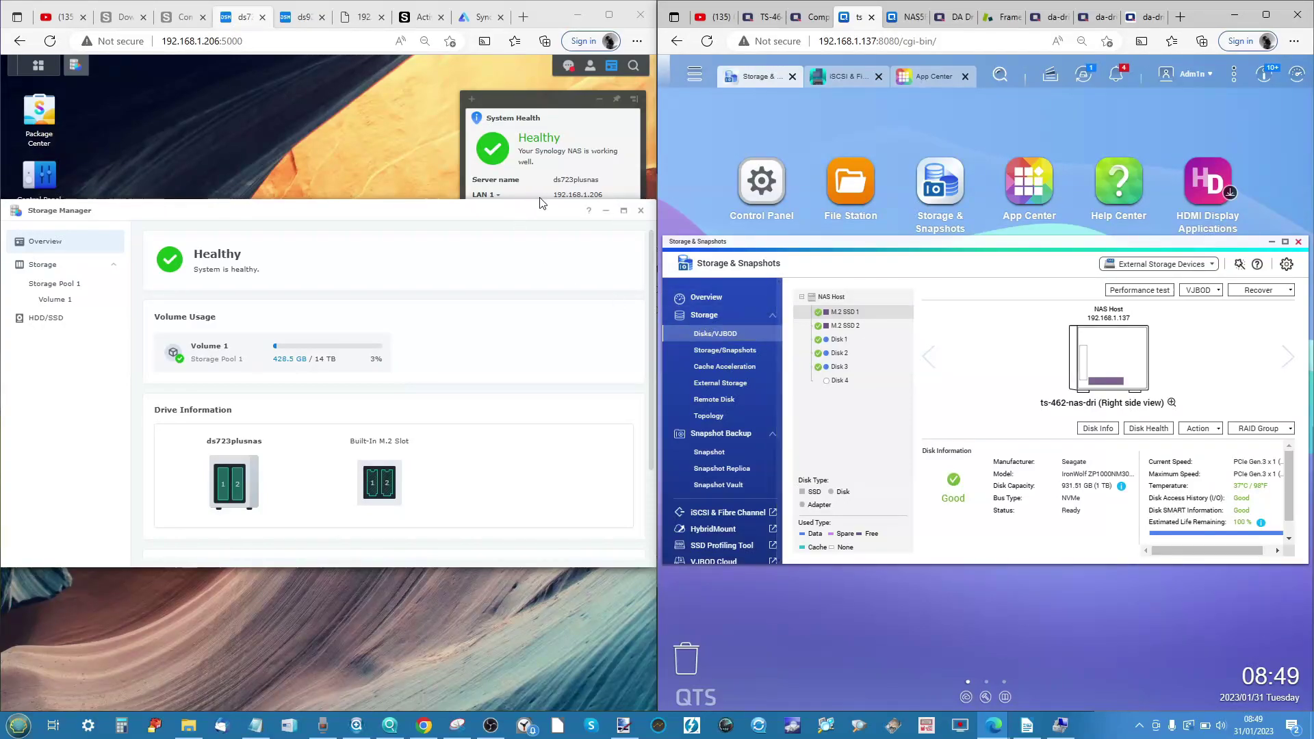
{"action": "left_click", "coordinate": [606, 211]}
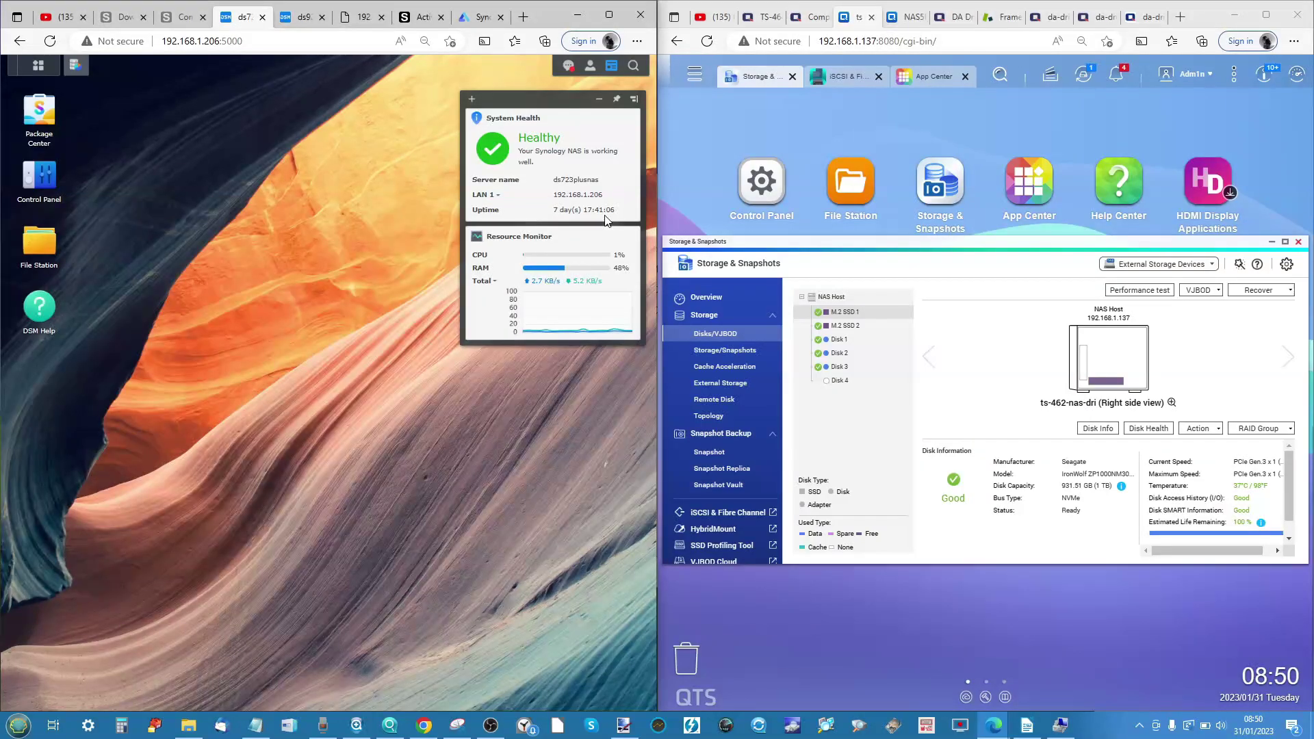
{"action": "left_click", "coordinate": [1265, 241]}
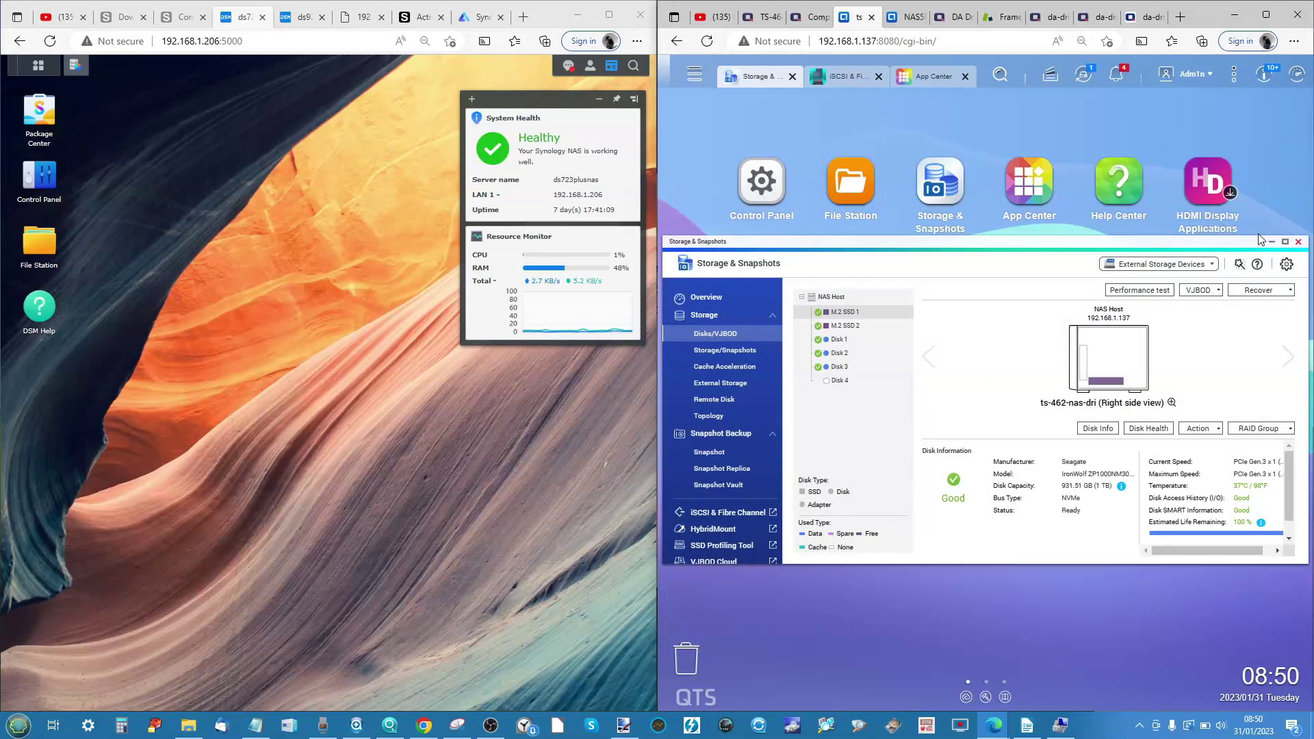
{"action": "left_click", "coordinate": [1271, 242]}
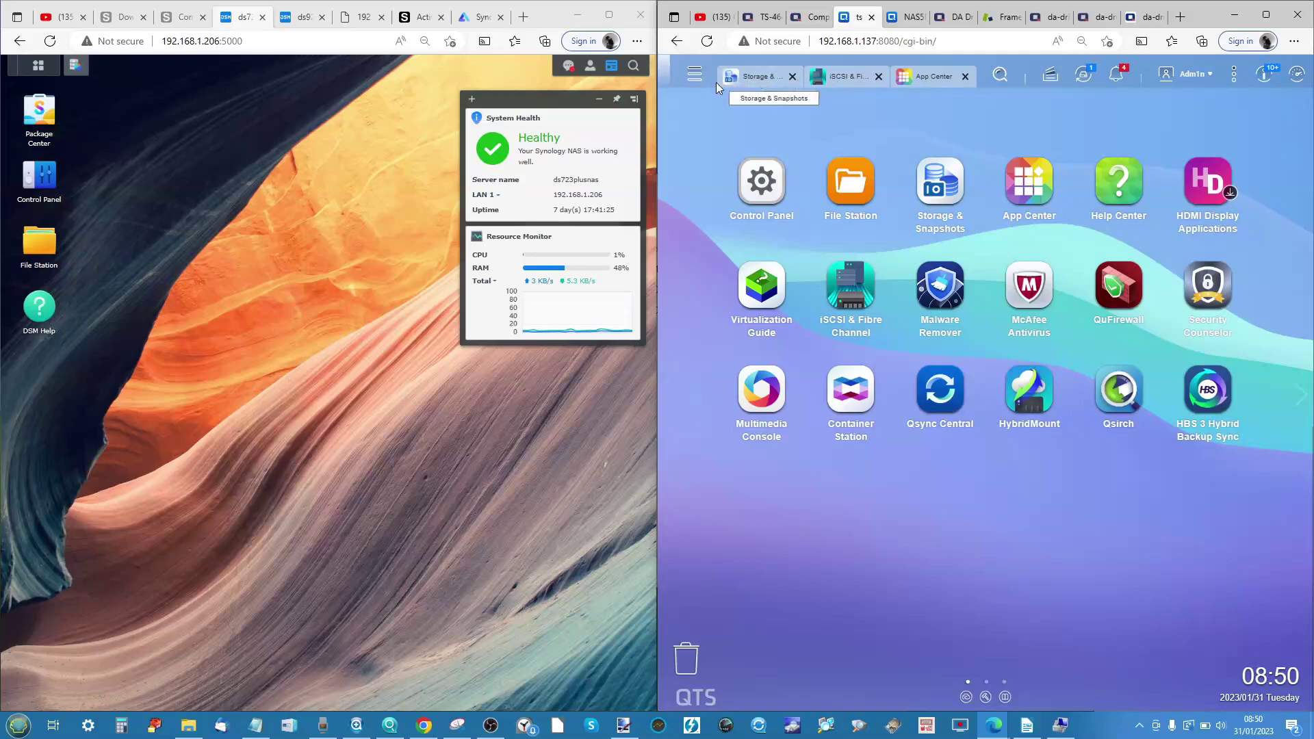
- Launch DA Drive Analyzer from the QTS app list, then close its log-in prompt and blank window
{"action": "left_click", "coordinate": [952, 19]}
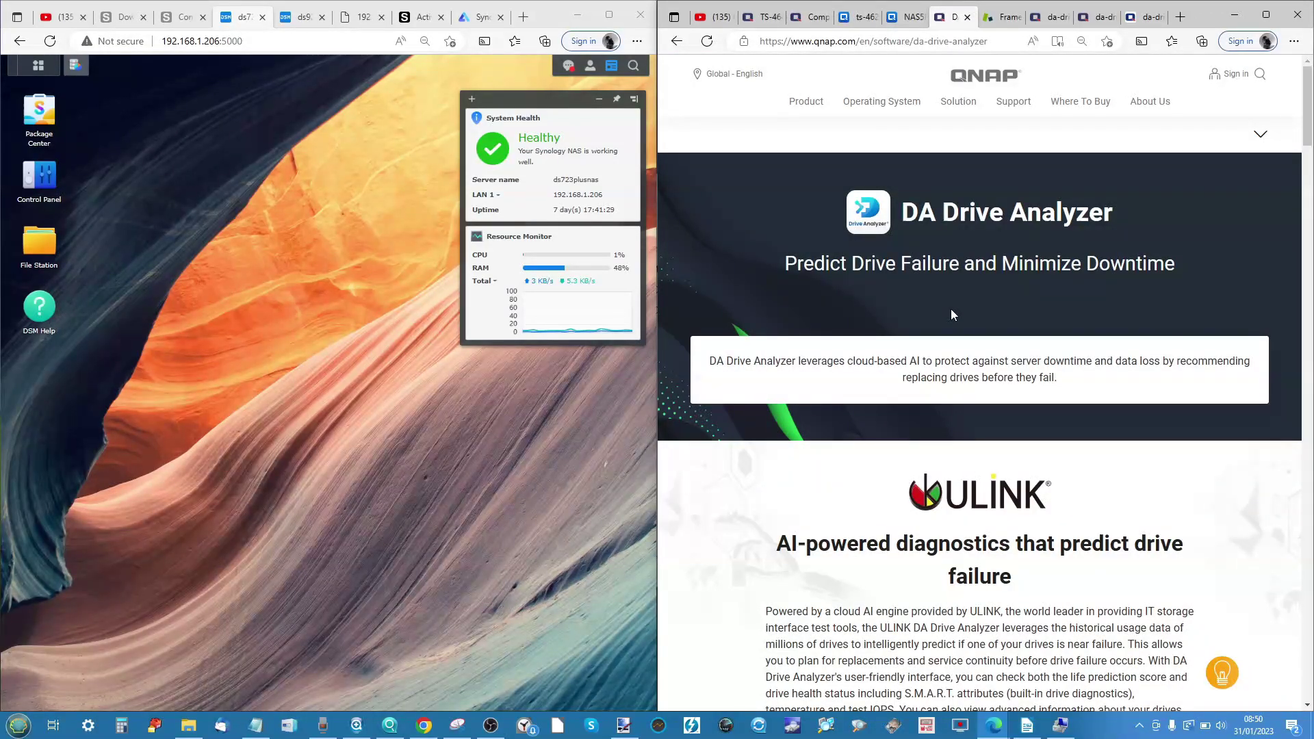
{"action": "left_click", "coordinate": [861, 17]}
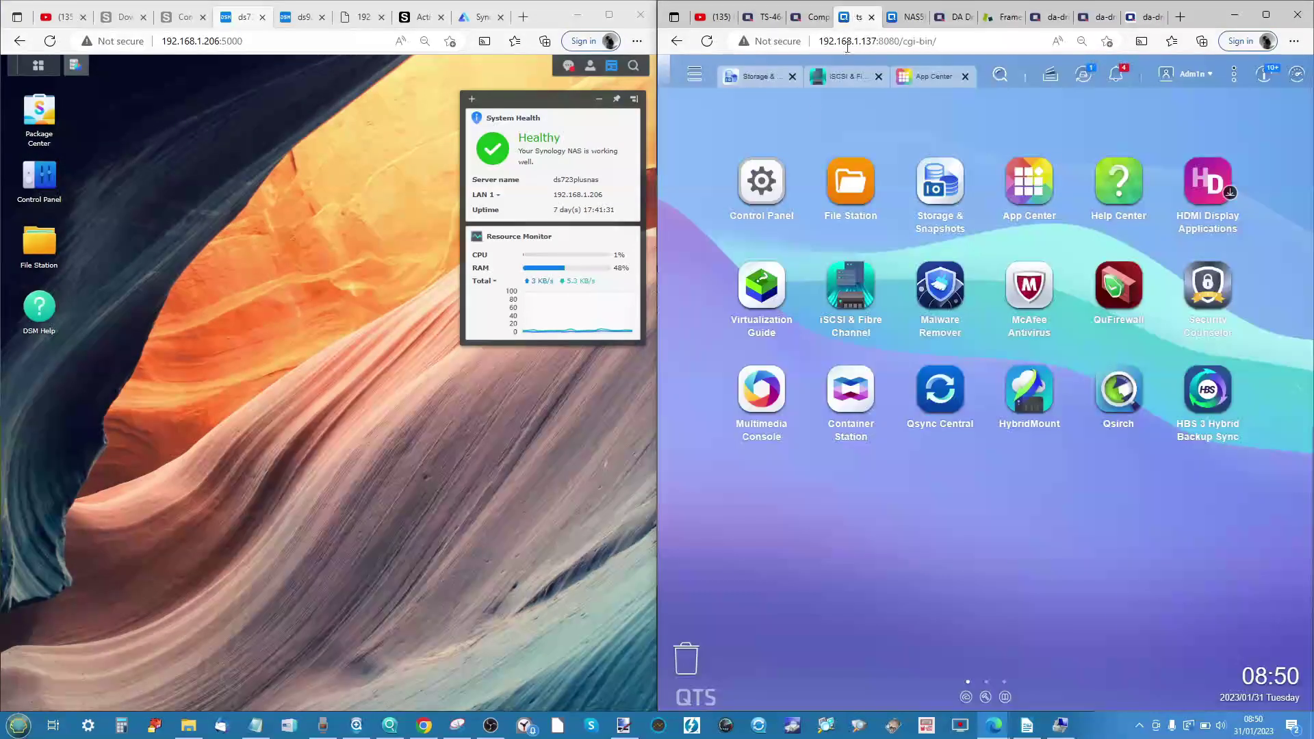
{"action": "left_click", "coordinate": [693, 76]}
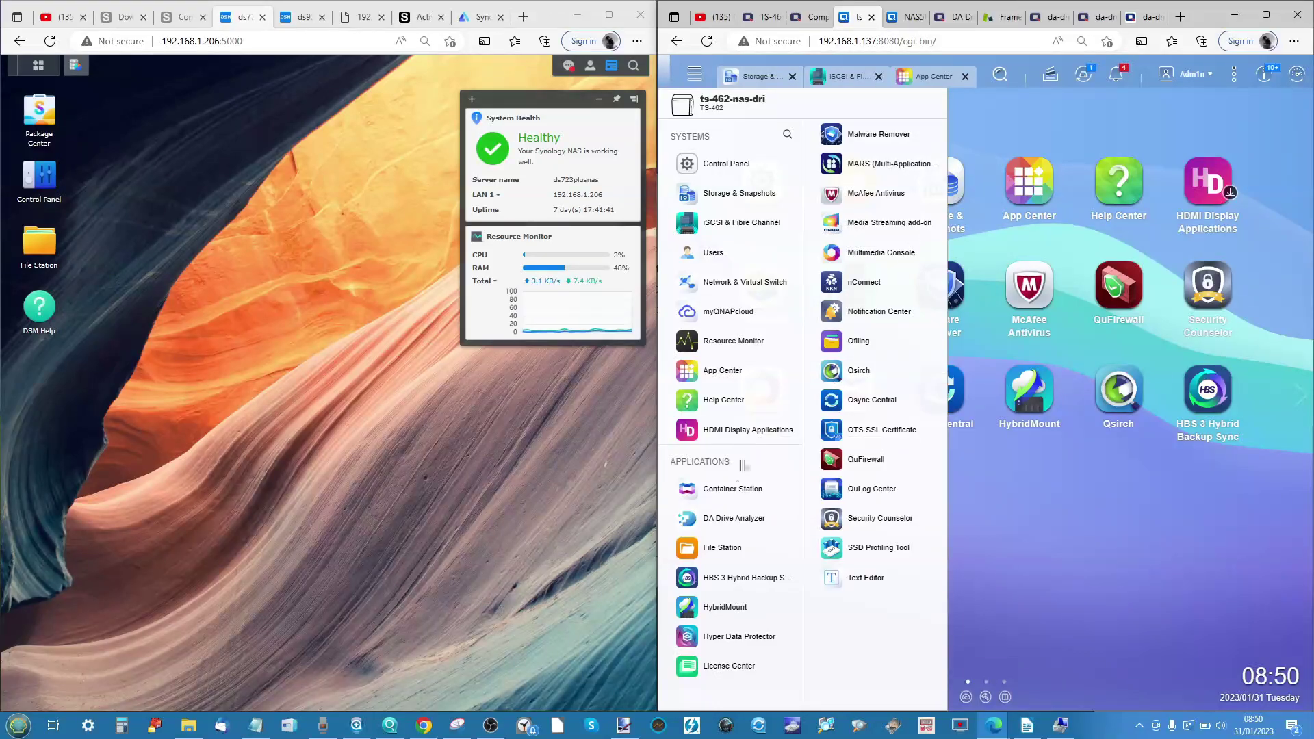
{"action": "left_click", "coordinate": [719, 519]}
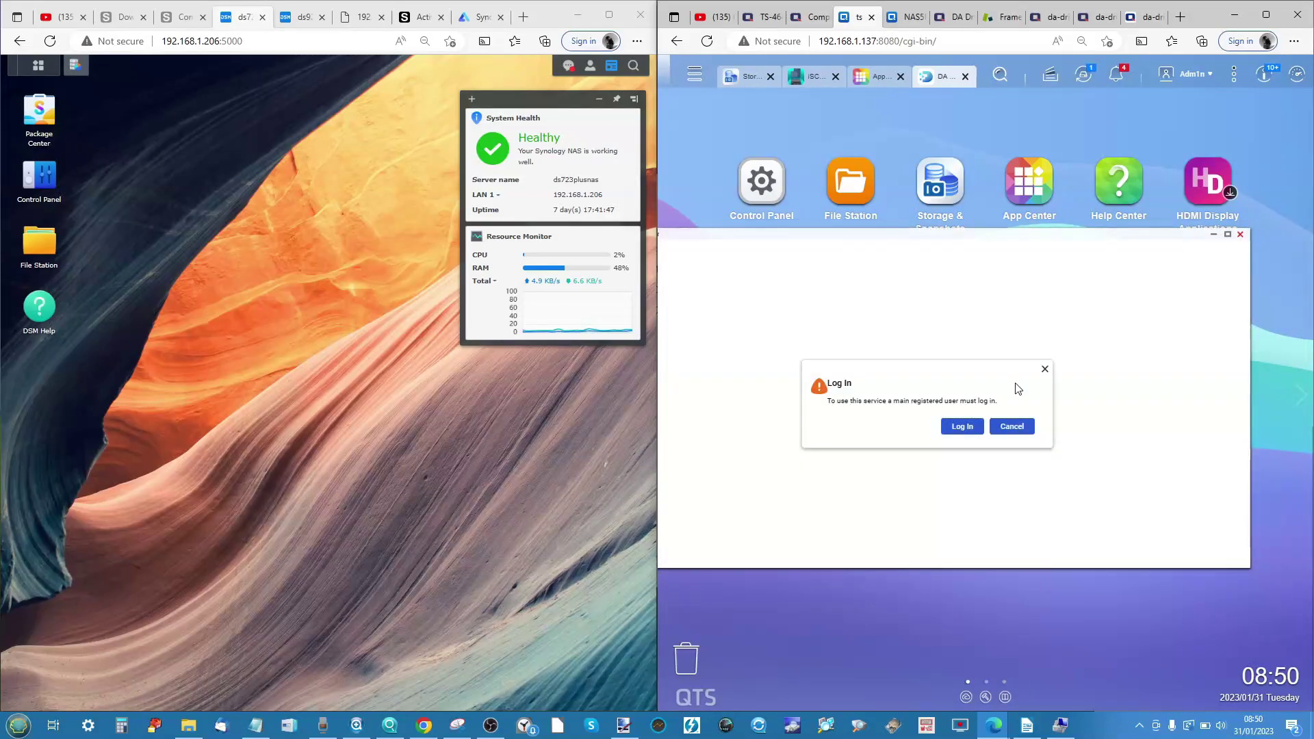
{"action": "left_click", "coordinate": [1046, 369]}
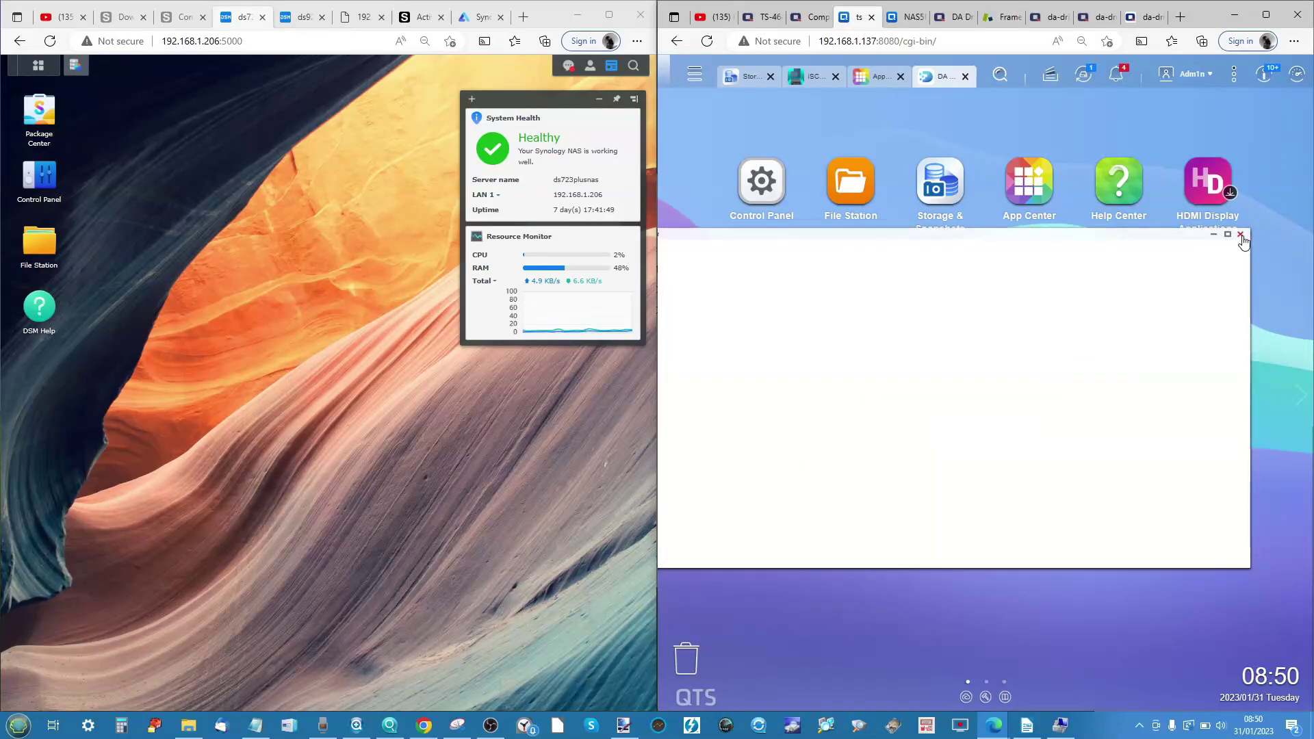
{"action": "left_click", "coordinate": [1240, 234]}
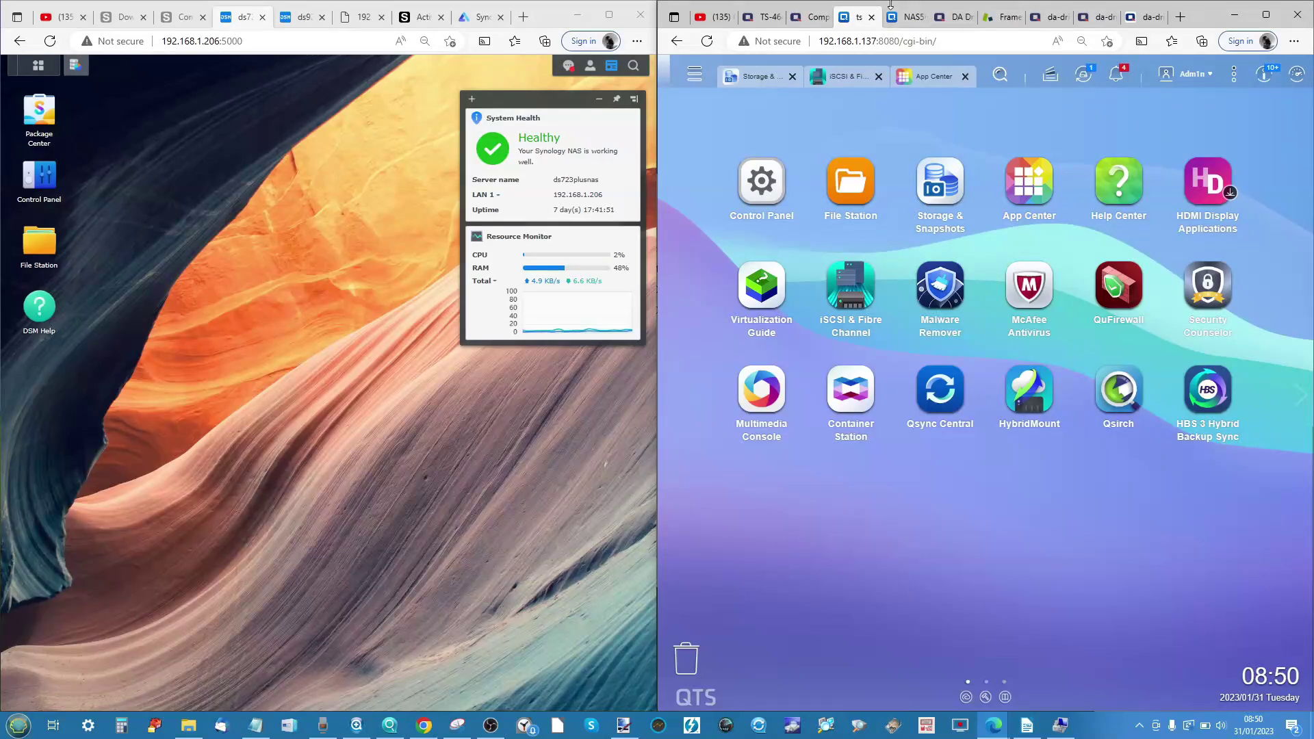
- Browse the DA Drive Analyzer web page and its Drive Prediction screenshot
{"action": "left_click", "coordinate": [952, 16]}
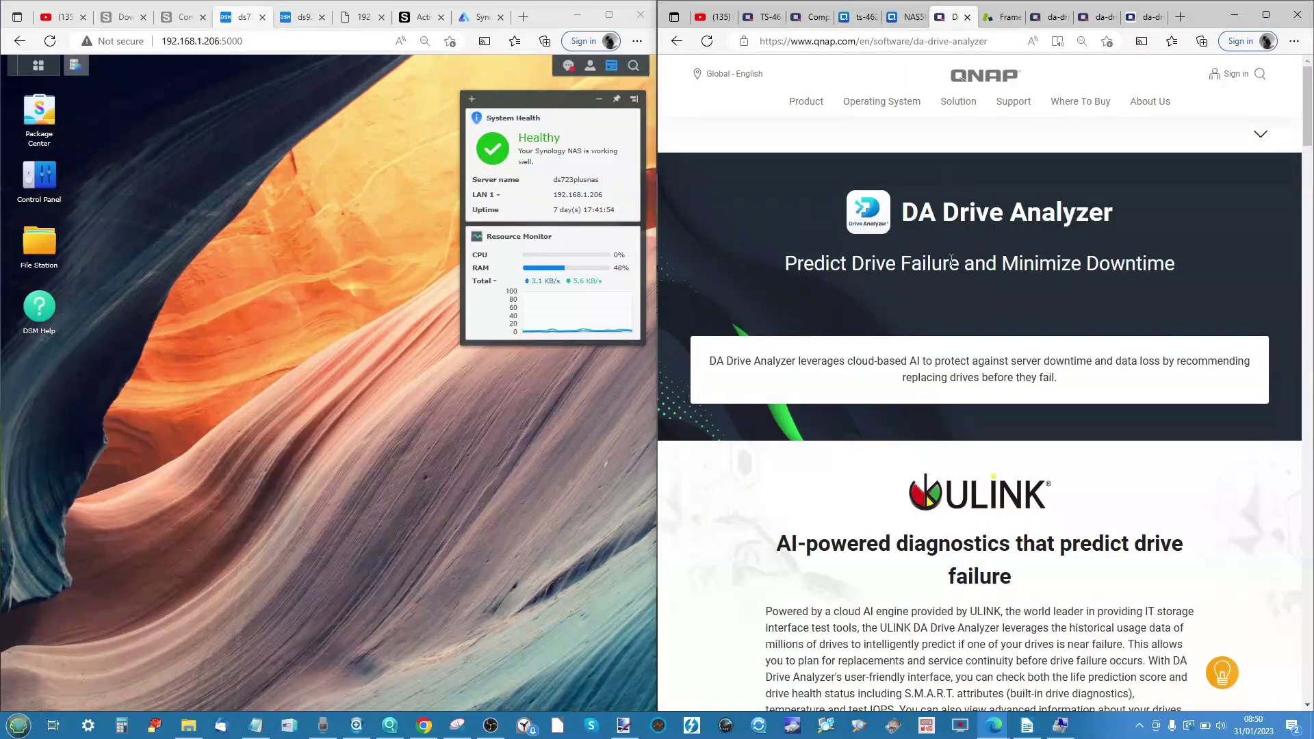
{"action": "scroll", "coordinate": [974, 199], "scroll_direction": "down", "scroll_amount": 10}
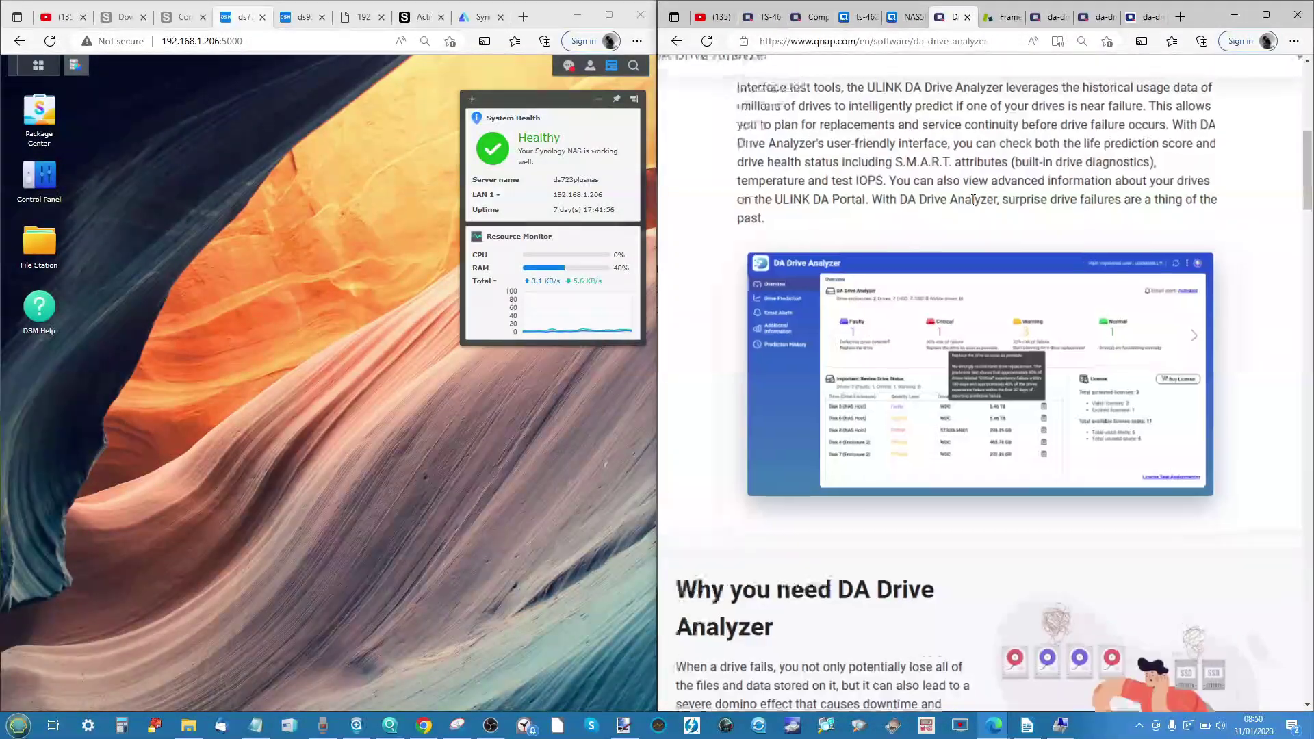
{"action": "scroll", "coordinate": [973, 199], "scroll_direction": "down", "scroll_amount": 3}
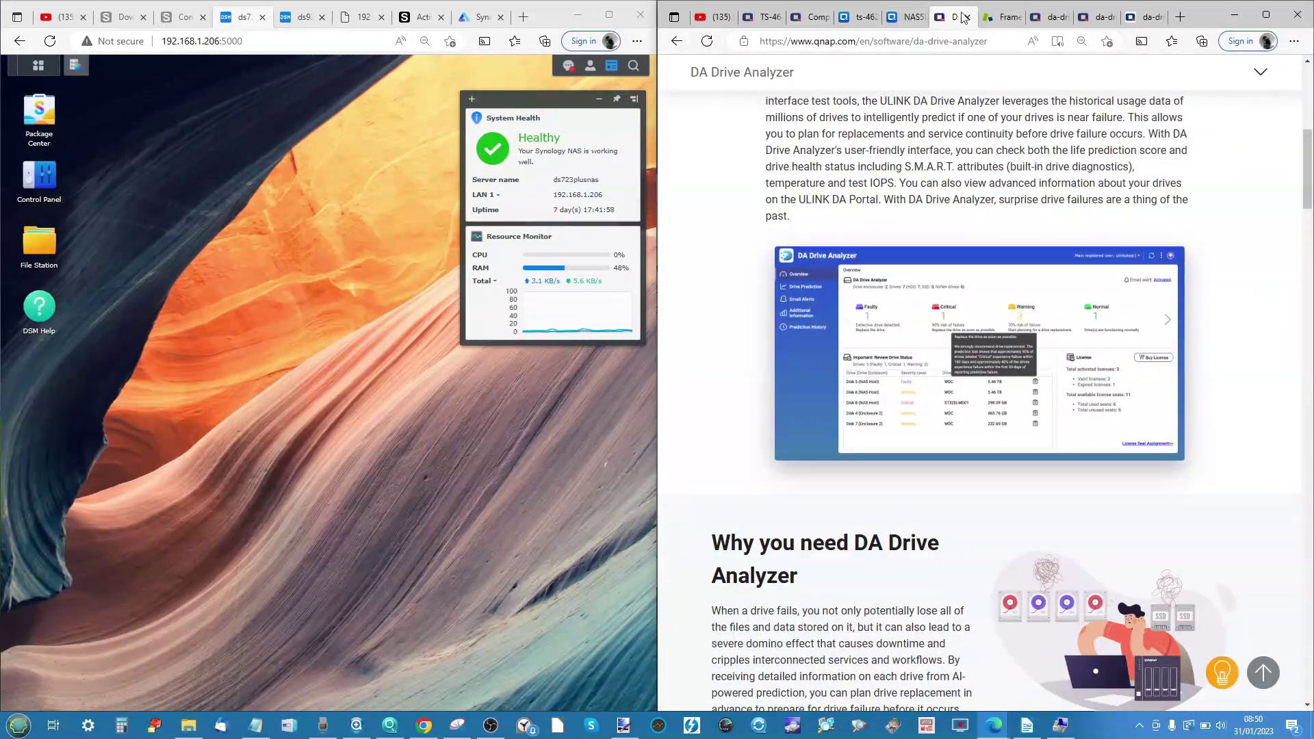
{"action": "left_click", "coordinate": [996, 22]}
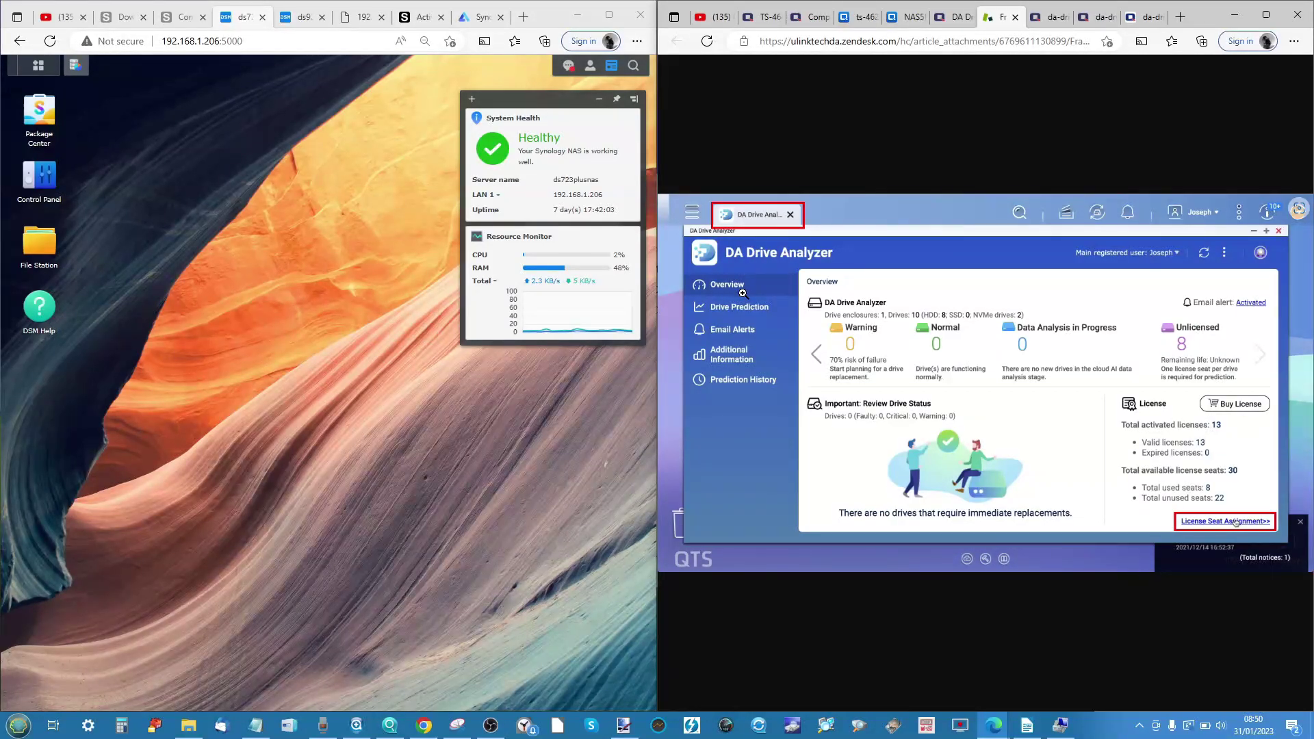
{"action": "key", "text": "ctrl+Tab"}
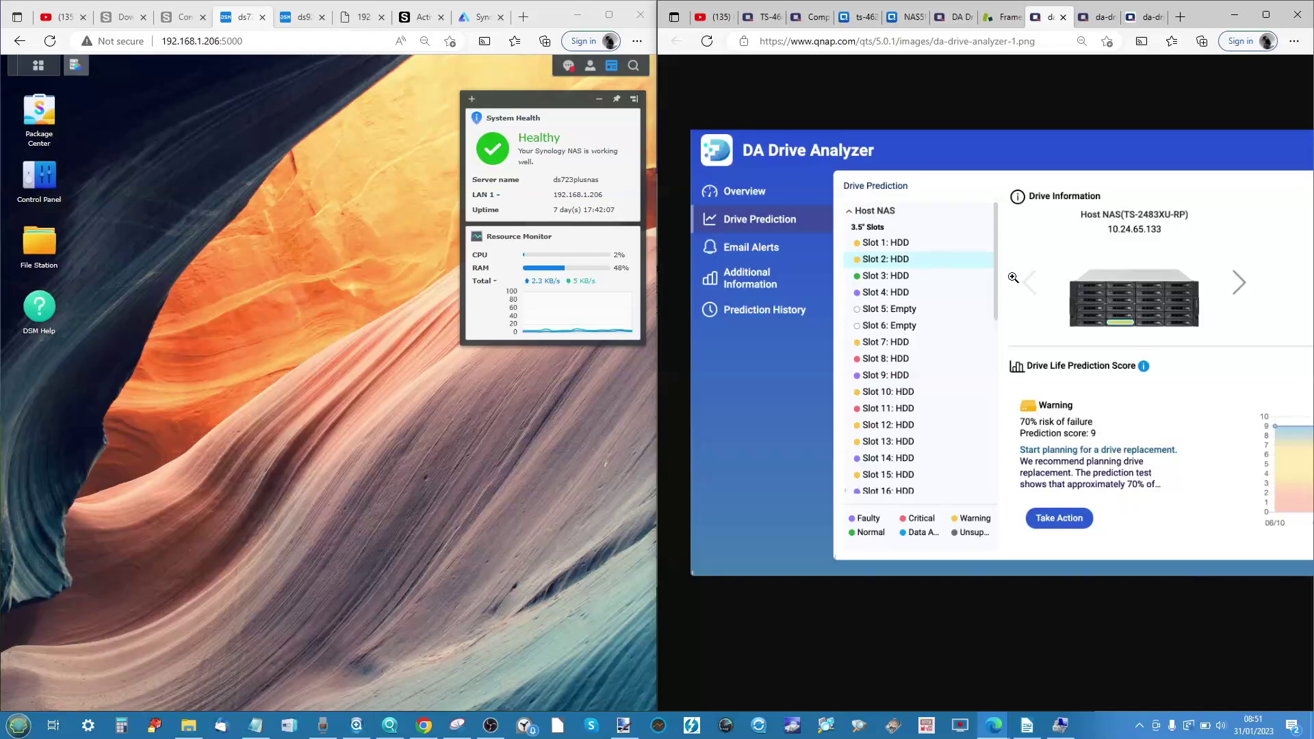
{"action": "scroll", "coordinate": [1015, 277], "scroll_direction": "right", "scroll_amount": 2}
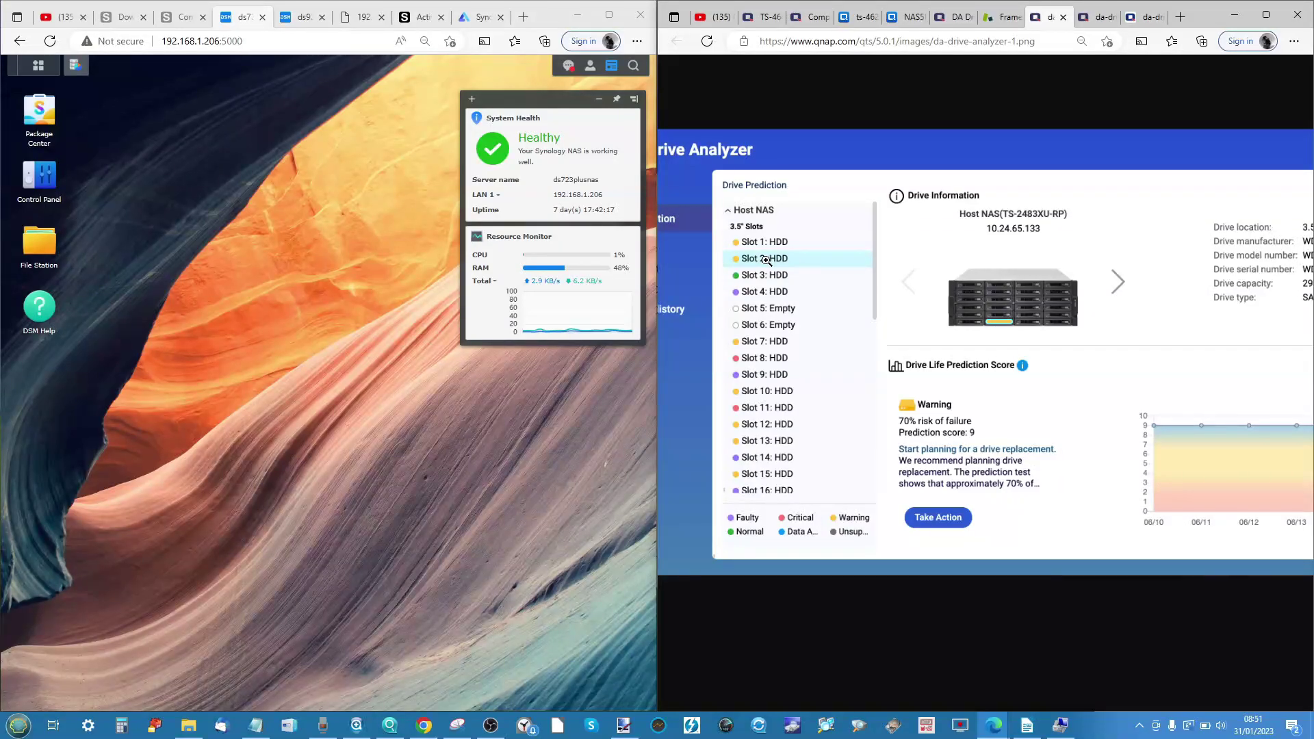
- Bring Storage & Snapshots to the front in QTS, then show da-drive-analyzer-1.png
{"action": "left_click", "coordinate": [855, 16]}
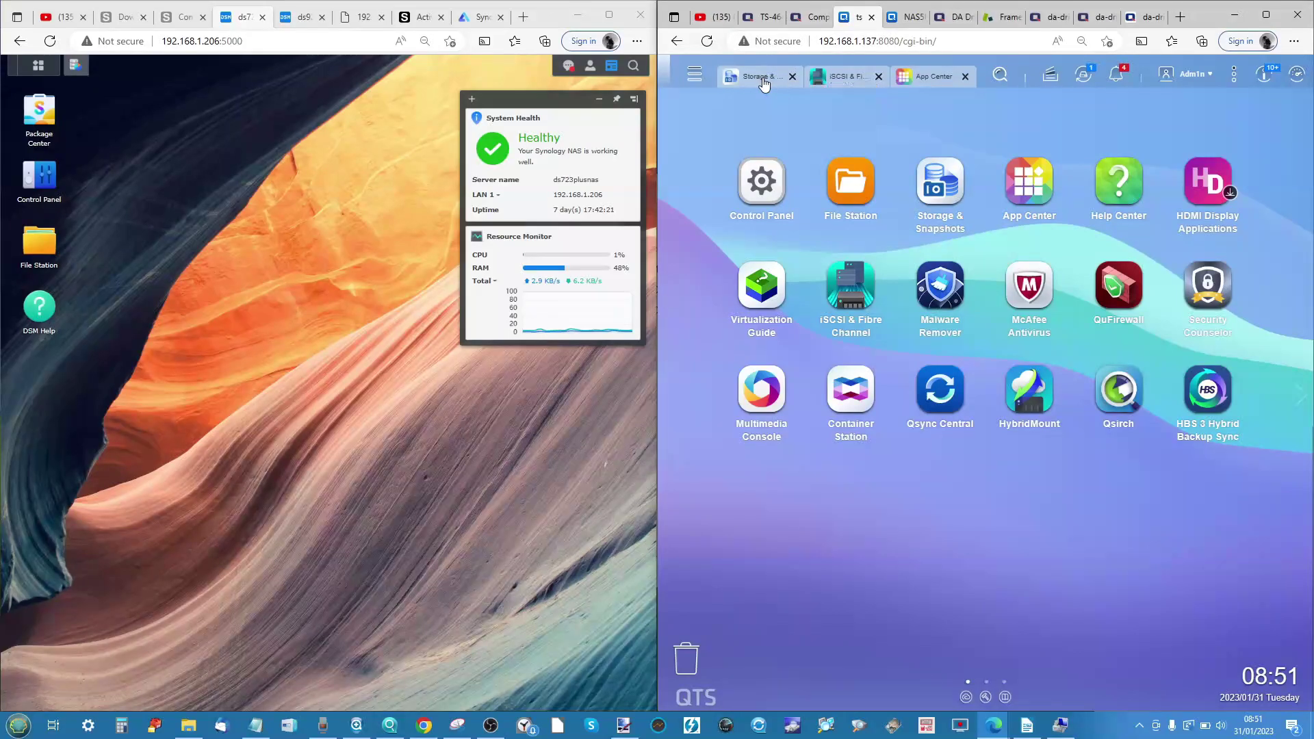
{"action": "left_click", "coordinate": [763, 81]}
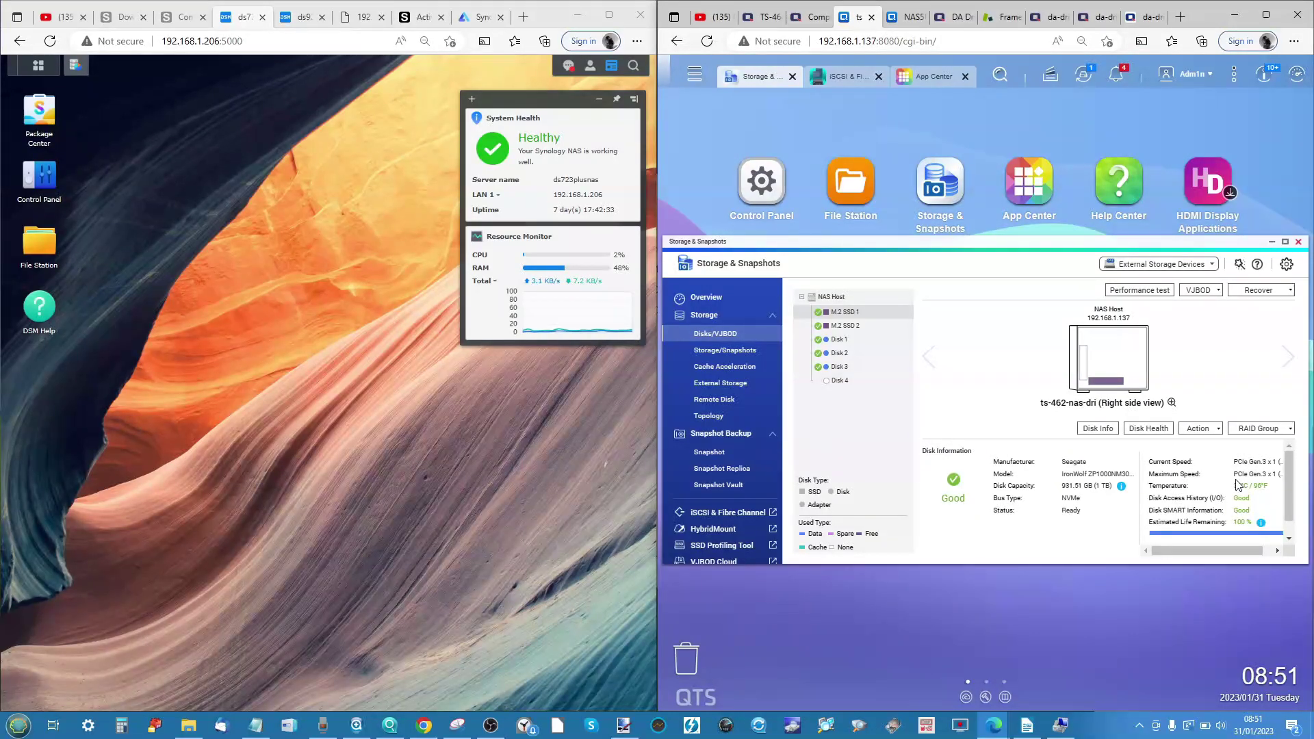
{"action": "left_click", "coordinate": [945, 19]}
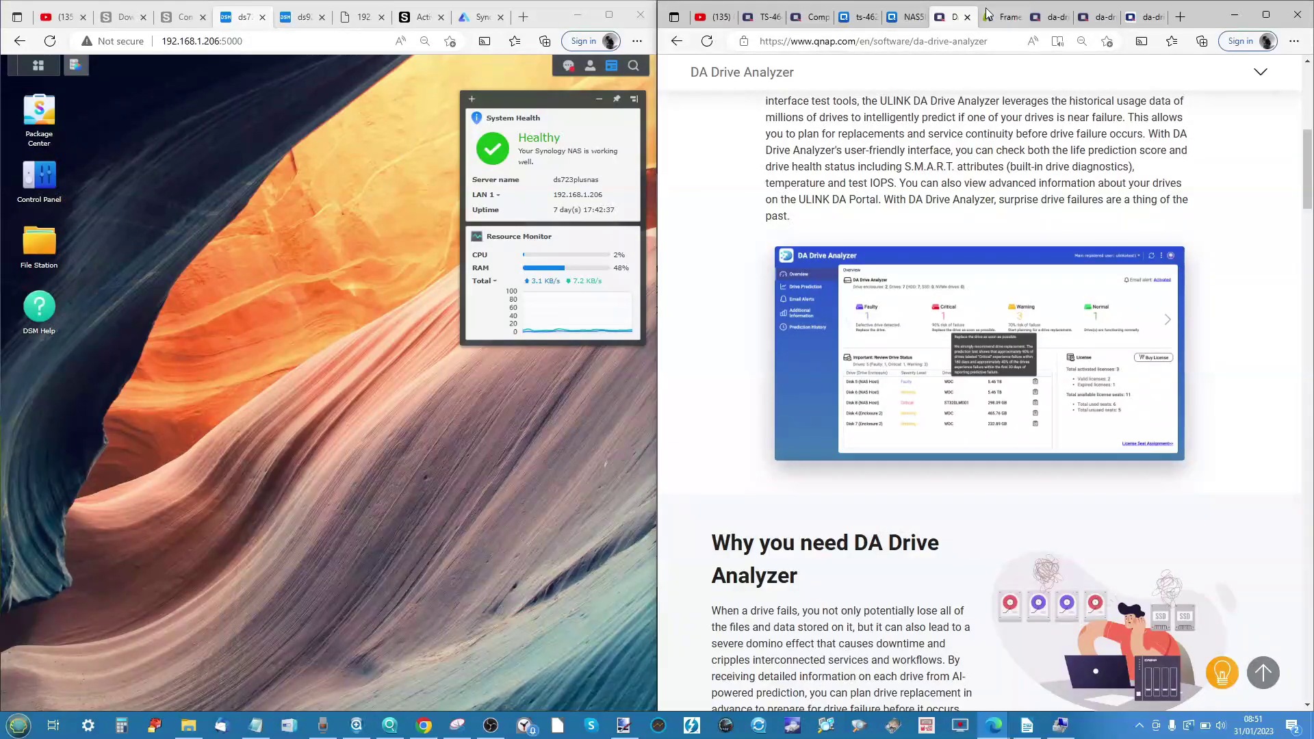
{"action": "left_click", "coordinate": [996, 17]}
{"action": "left_click", "coordinate": [1047, 18]}
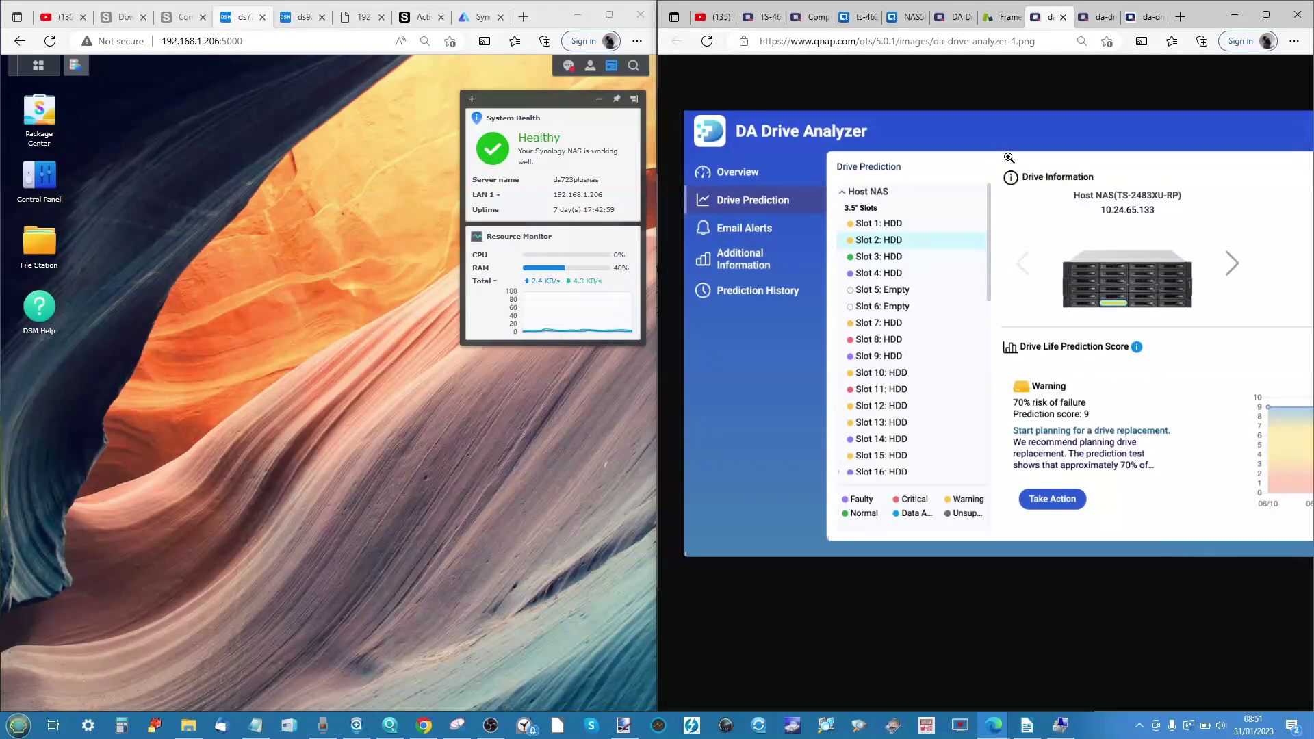
- View the Slot 2 drive detail and Overview screenshots, then return to QTS Storage & Snapshots
{"action": "key", "text": "ctrl+Tab"}
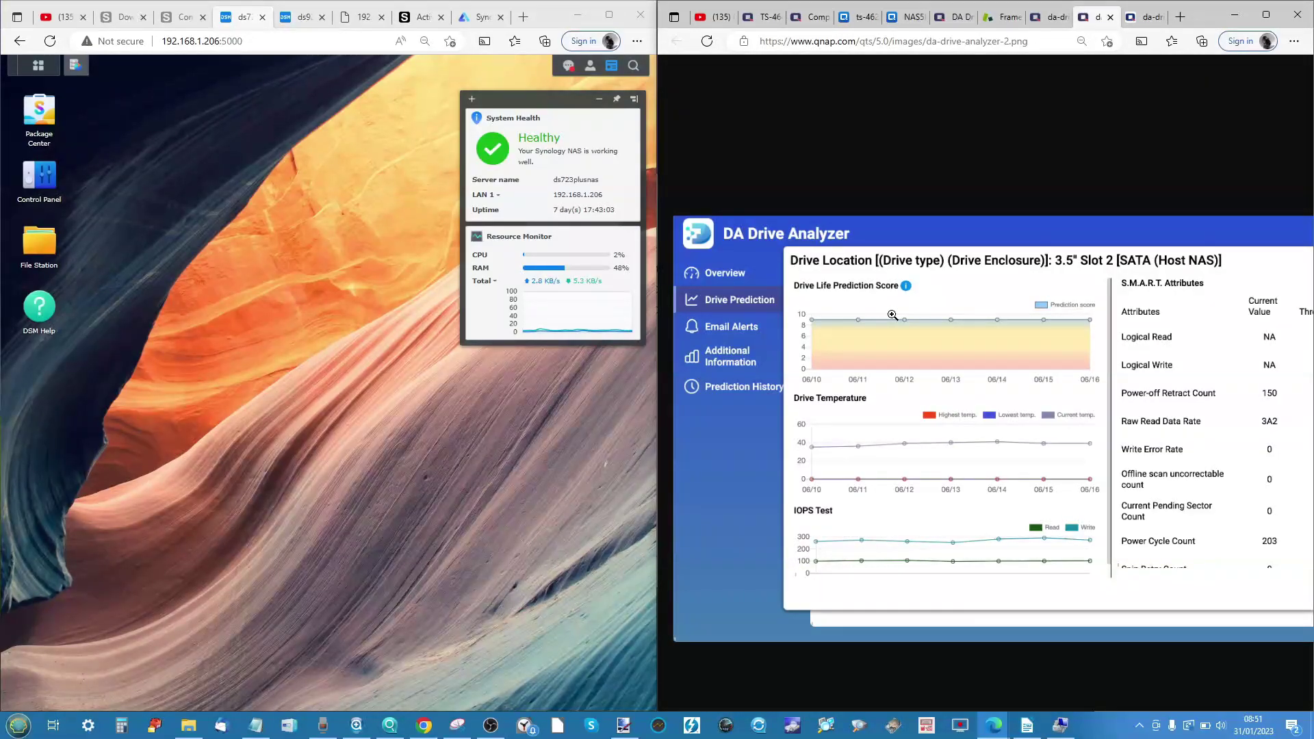
{"action": "scroll", "coordinate": [893, 315], "scroll_direction": "right", "scroll_amount": 3}
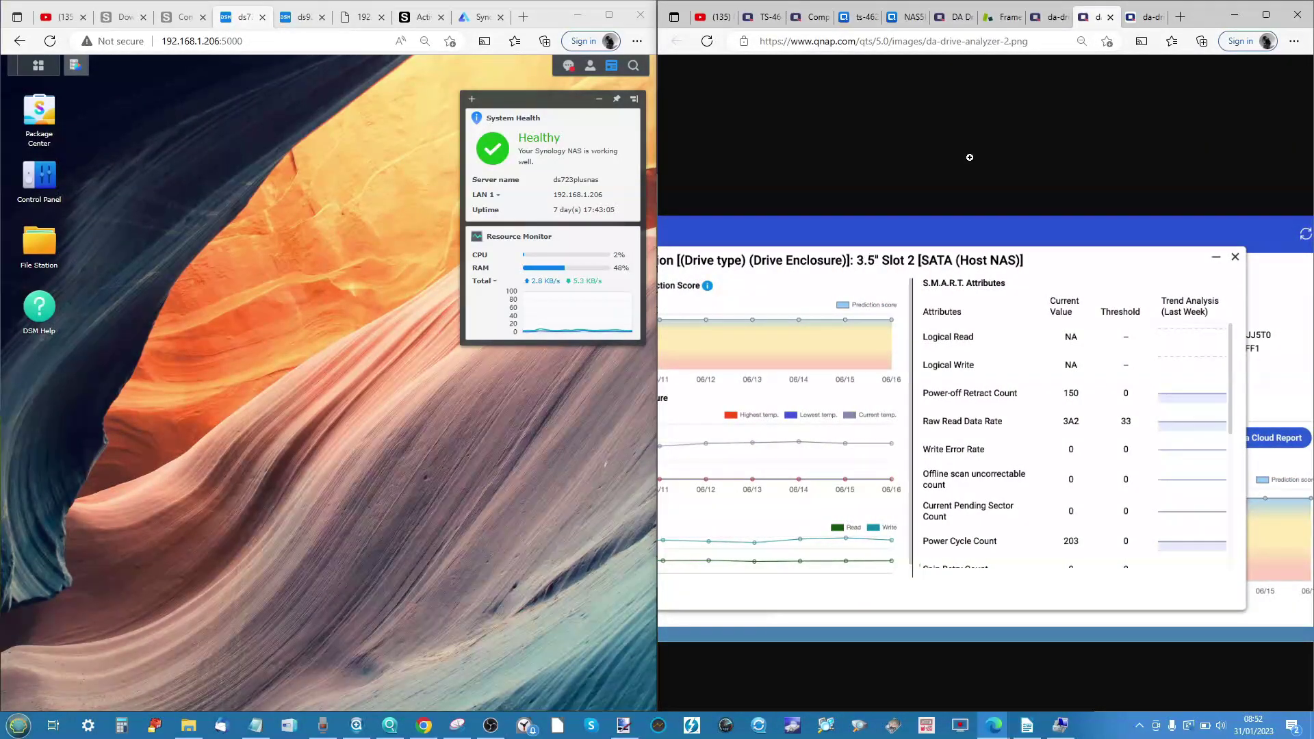
{"action": "scroll", "coordinate": [1010, 395], "scroll_direction": "left", "scroll_amount": 3}
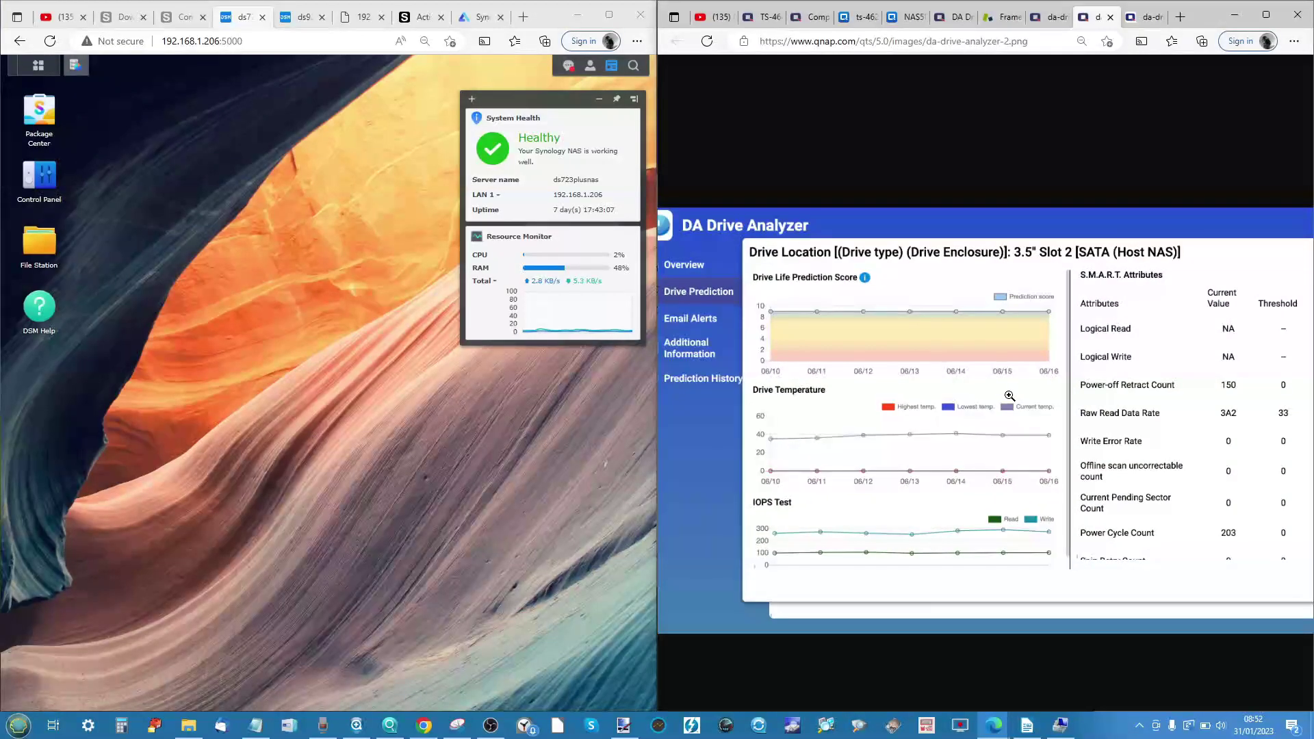
{"action": "scroll", "coordinate": [739, 281], "scroll_direction": "left", "scroll_amount": 1}
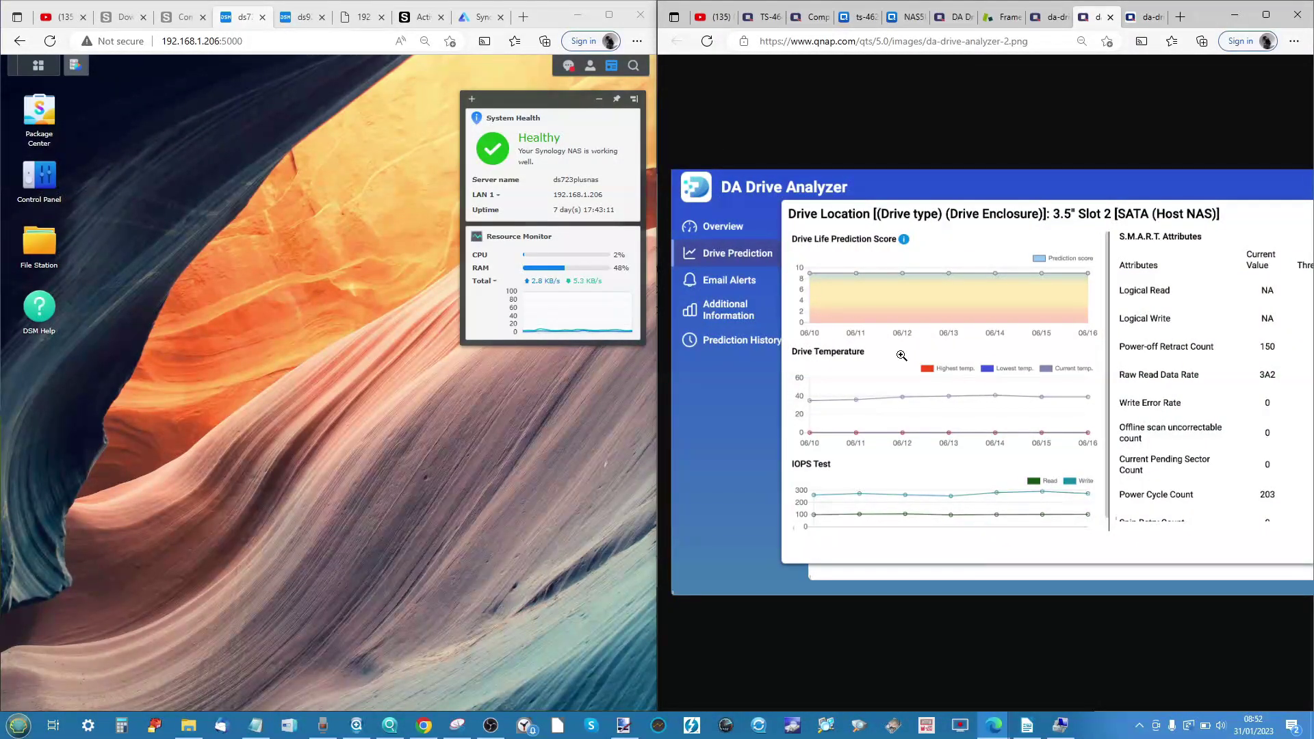
{"action": "left_click", "coordinate": [1140, 22]}
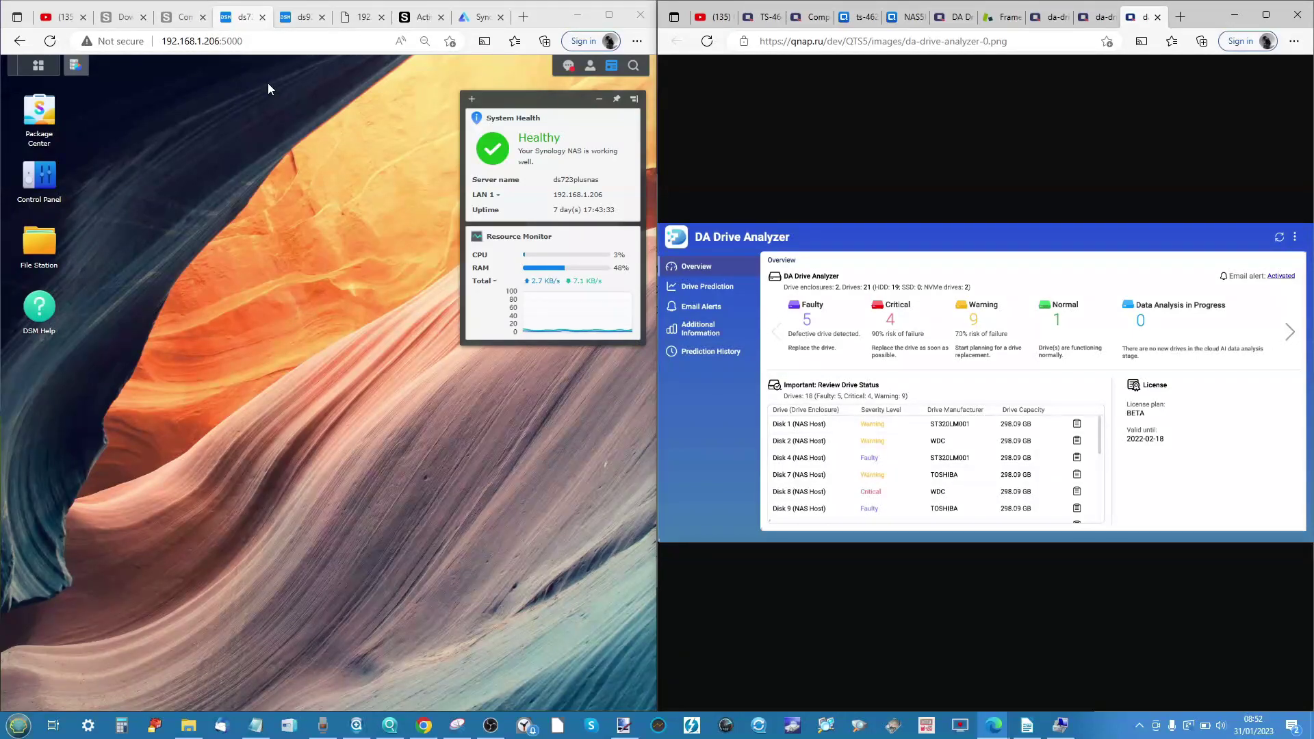
{"action": "left_click", "coordinate": [861, 19]}
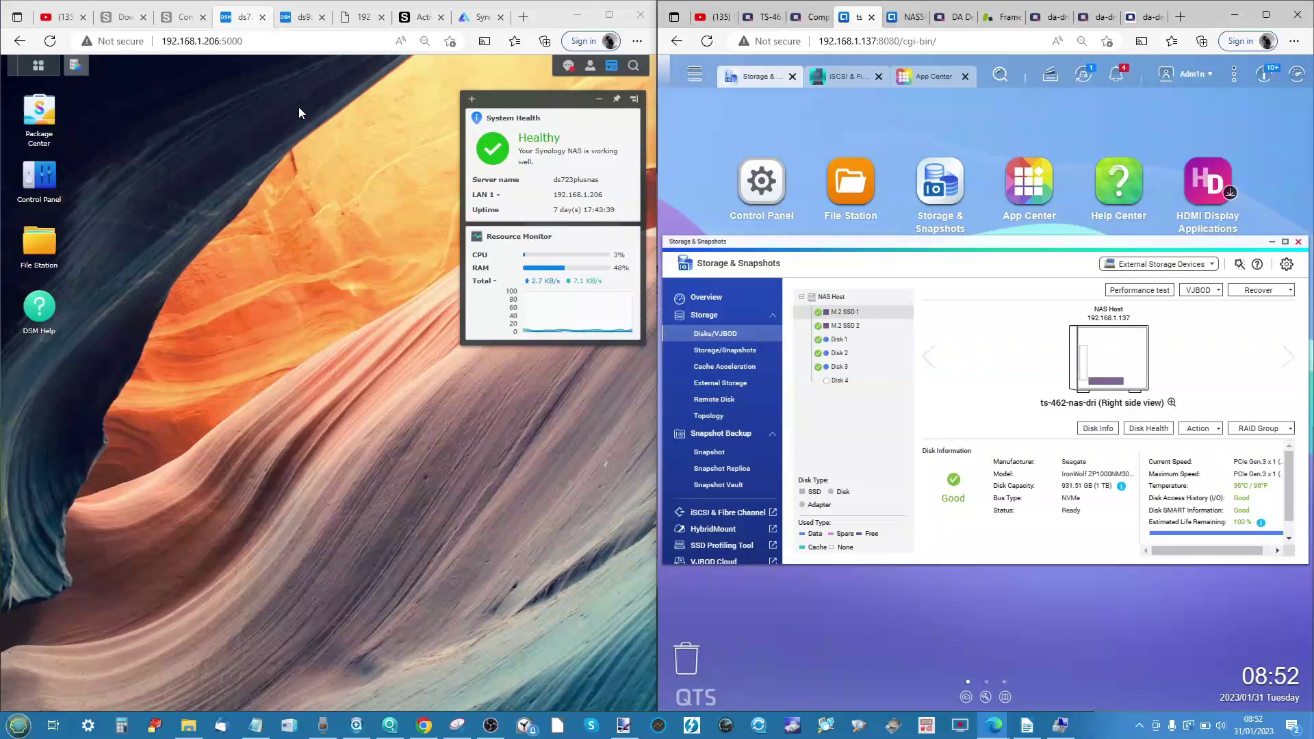
- Restore Storage Manager, then Storage Analyzer on the ds9 NAS showing Volume 1's 71.15 GB used
{"action": "left_click", "coordinate": [73, 66]}
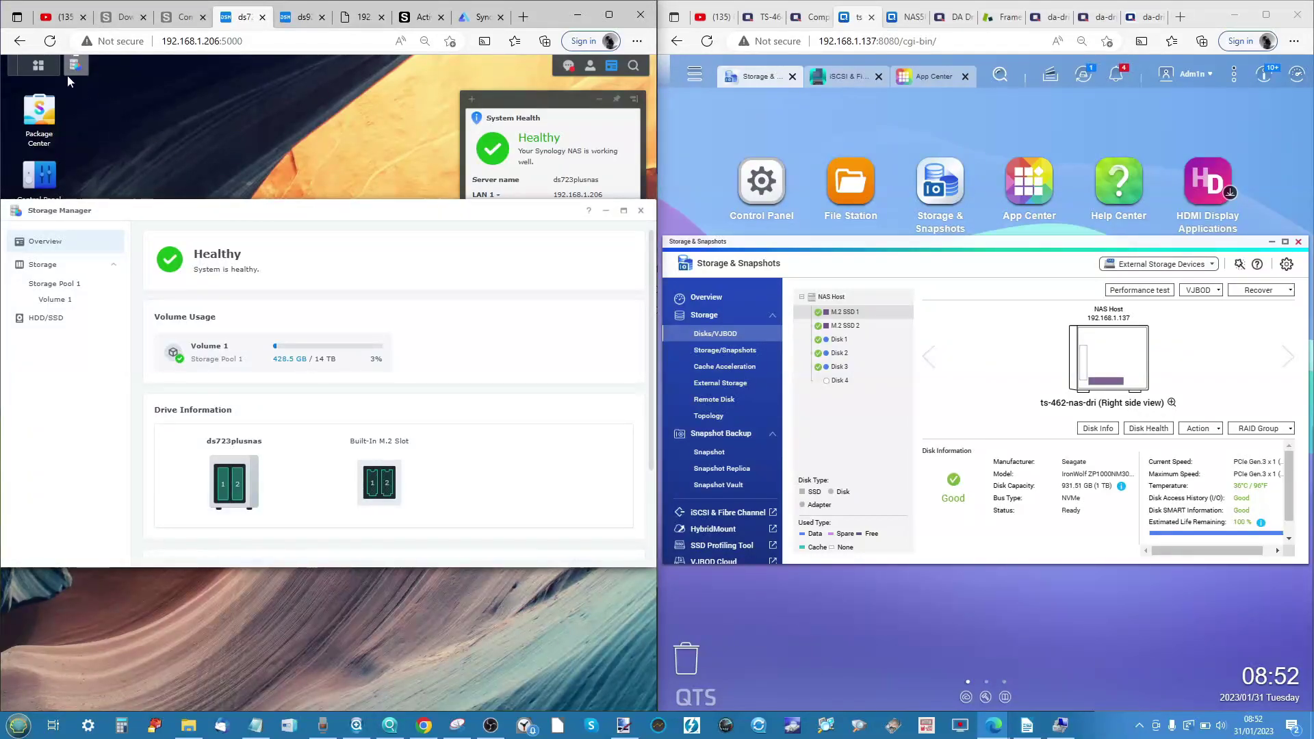
{"action": "left_click", "coordinate": [301, 16]}
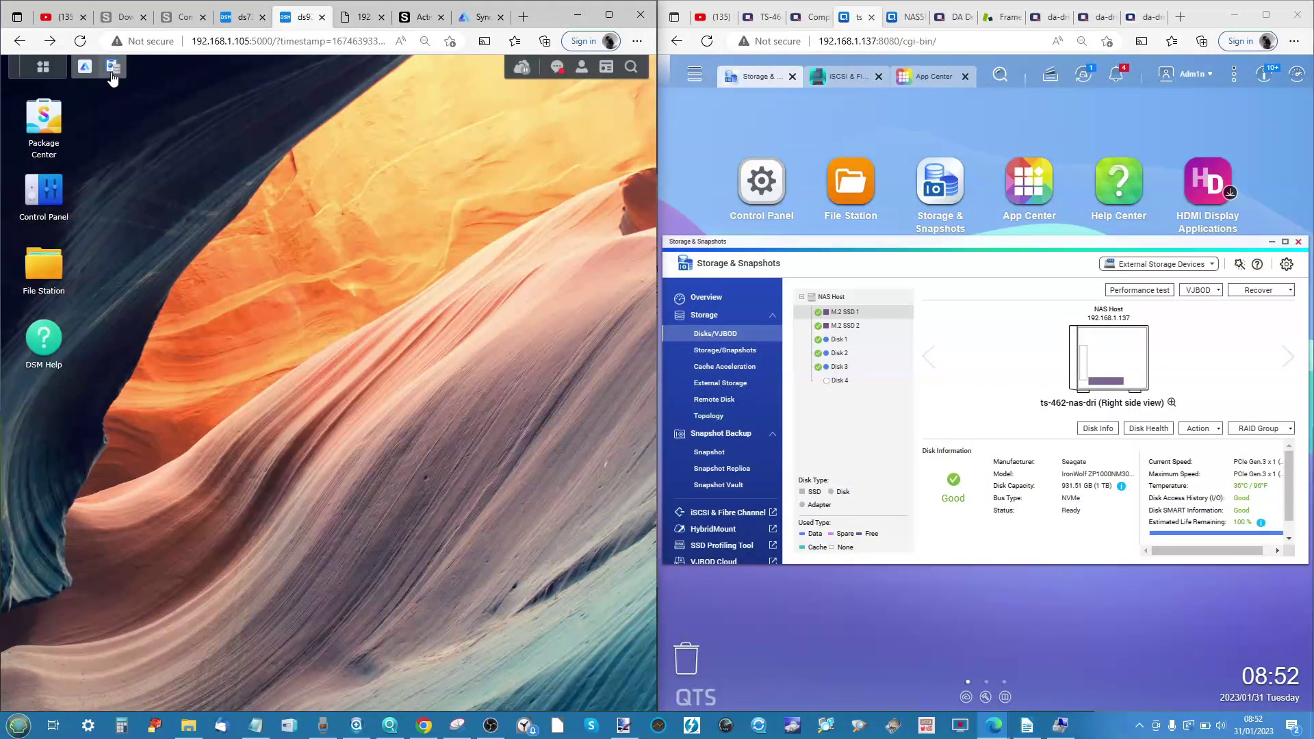
{"action": "left_click", "coordinate": [113, 69]}
{"action": "left_click_drag", "start_coordinate": [235, 216], "coordinate": [247, 136]}
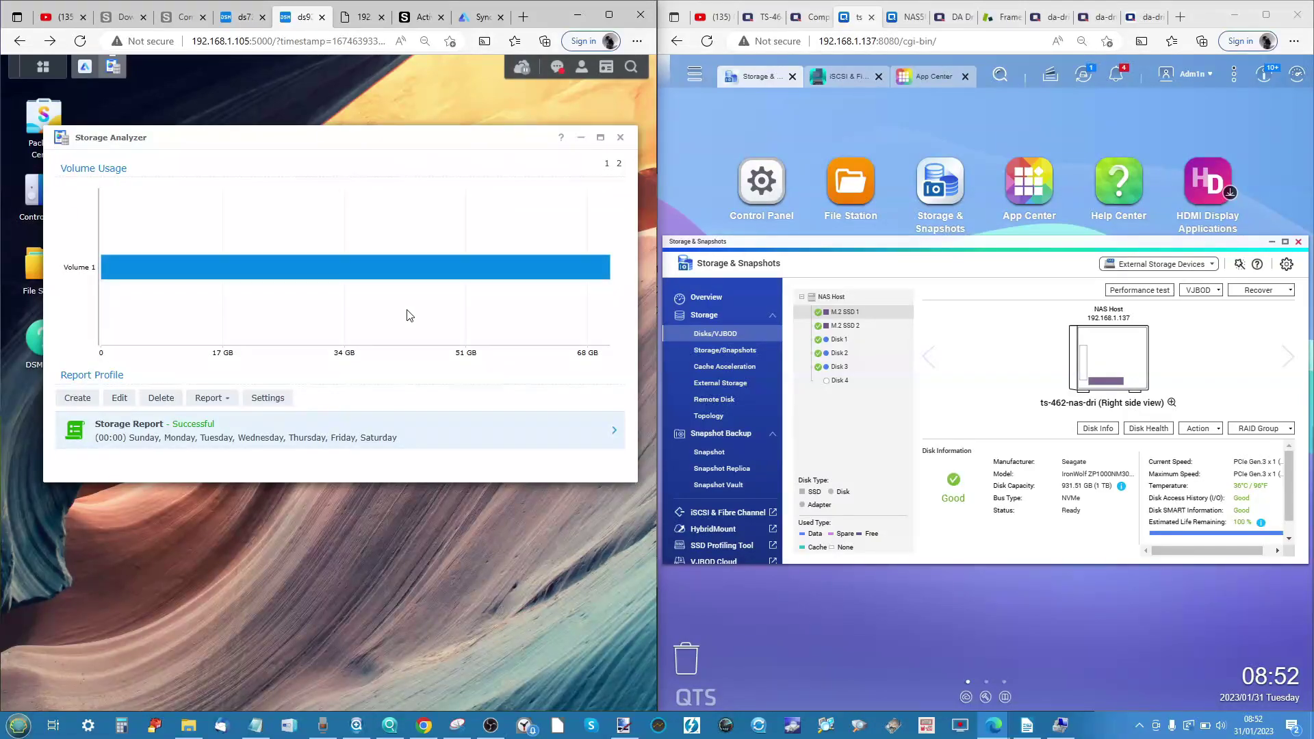
{"action": "left_click", "coordinate": [695, 73]}
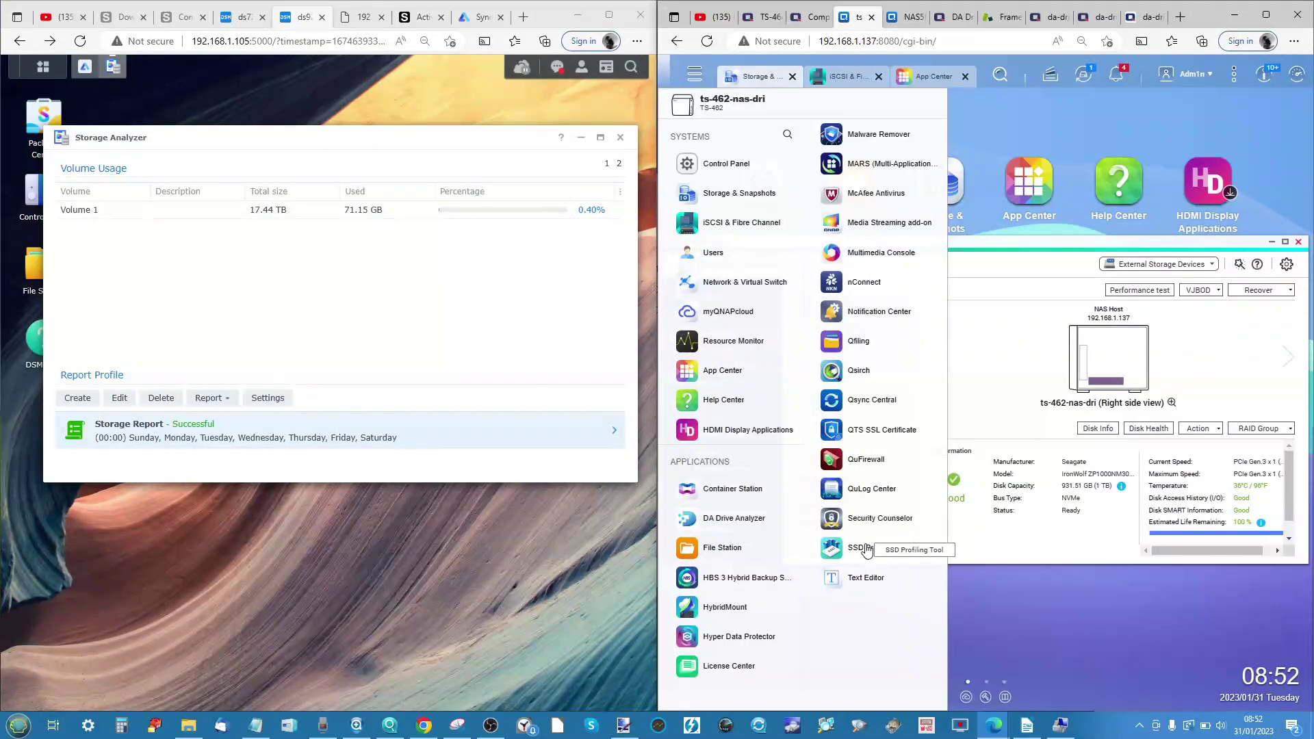
- Launch and minimize QuLog Center, then open the SSD Profiling Tool, dismiss its notice and close it
{"action": "left_click", "coordinate": [865, 490]}
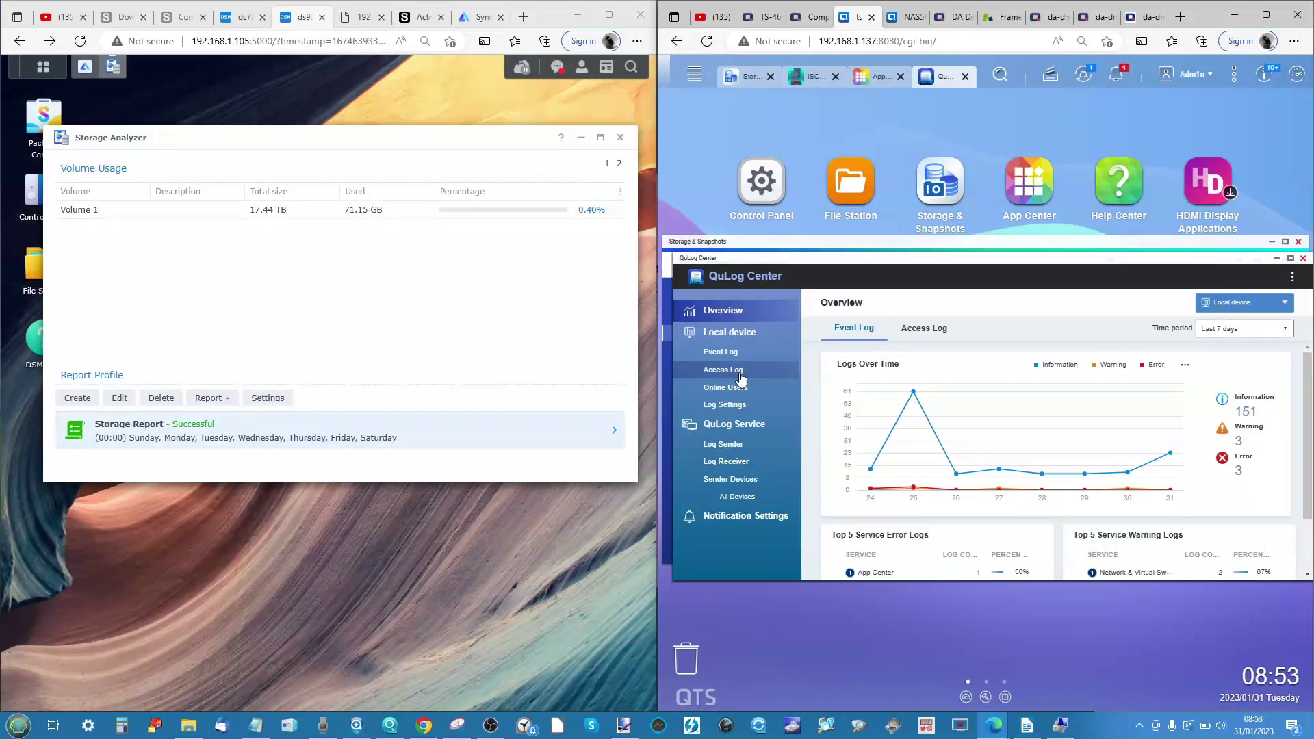
{"action": "left_click", "coordinate": [1276, 259]}
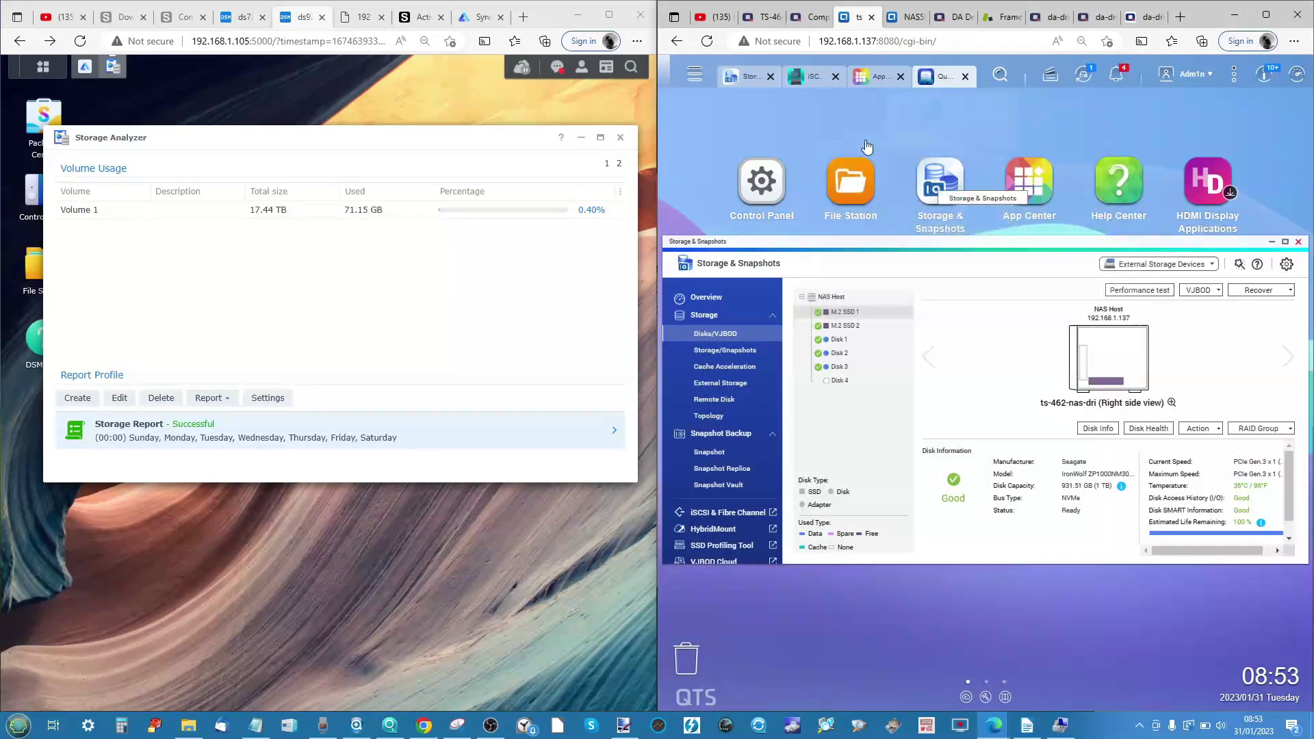
{"action": "left_click", "coordinate": [694, 73]}
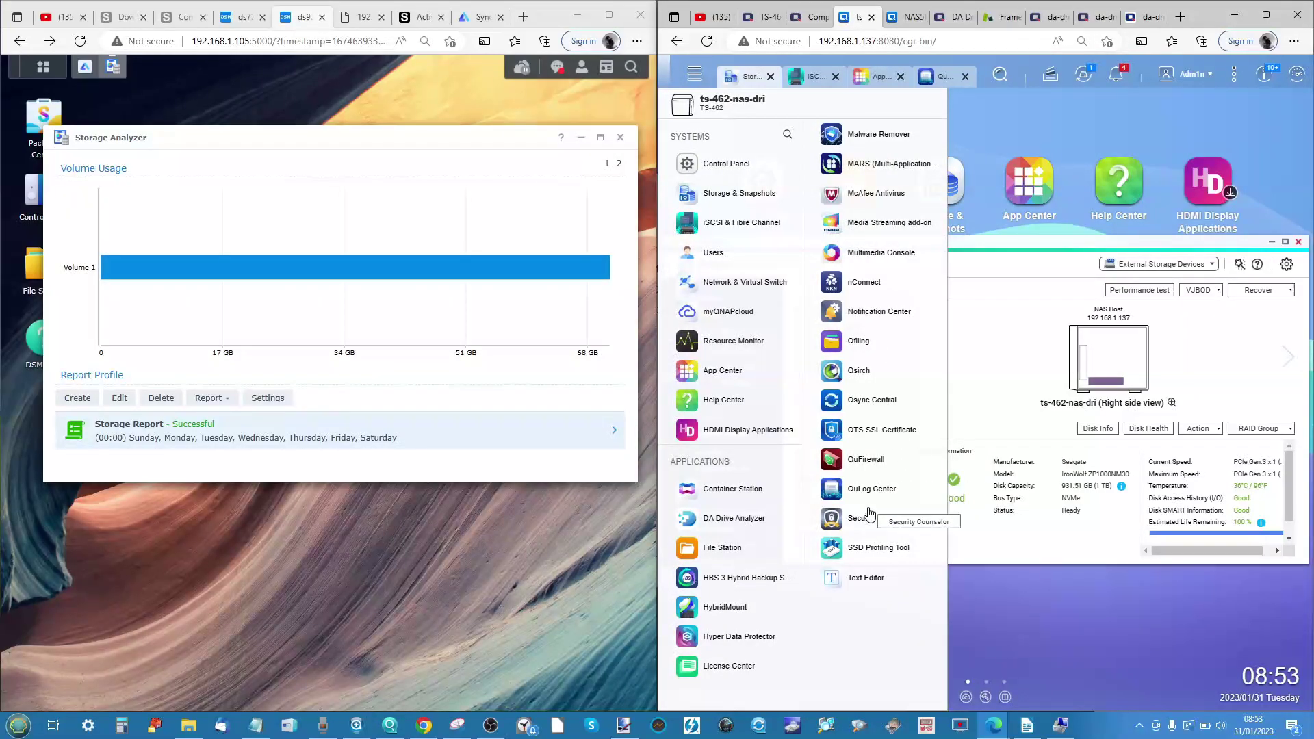
{"action": "left_click", "coordinate": [861, 545]}
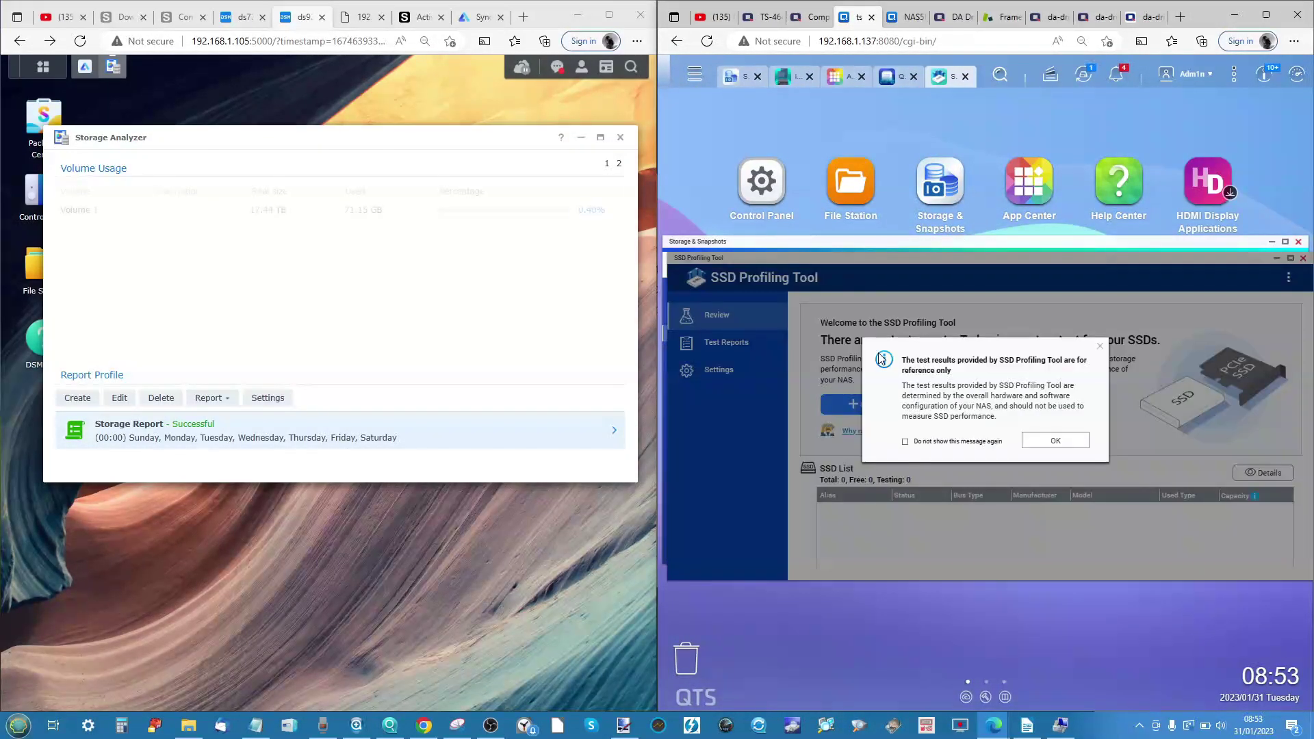
{"action": "left_click", "coordinate": [1099, 350]}
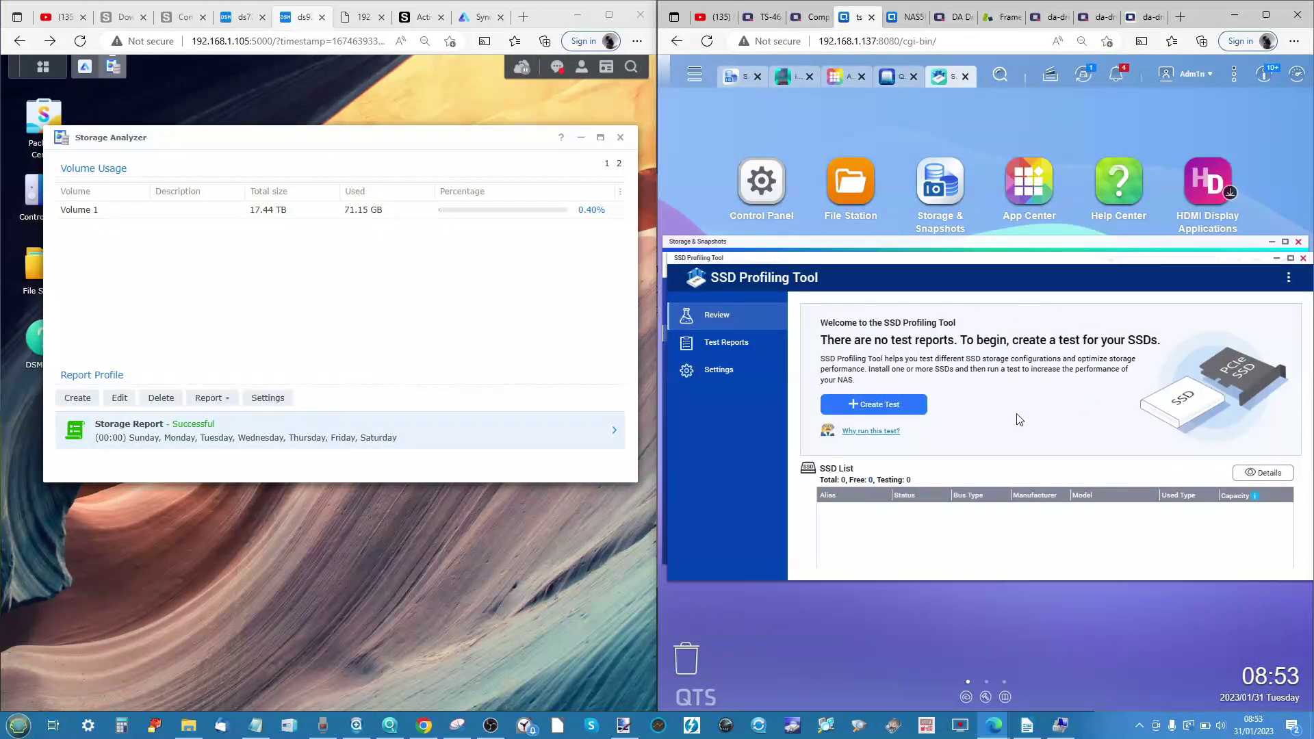
{"action": "left_click", "coordinate": [1303, 259]}
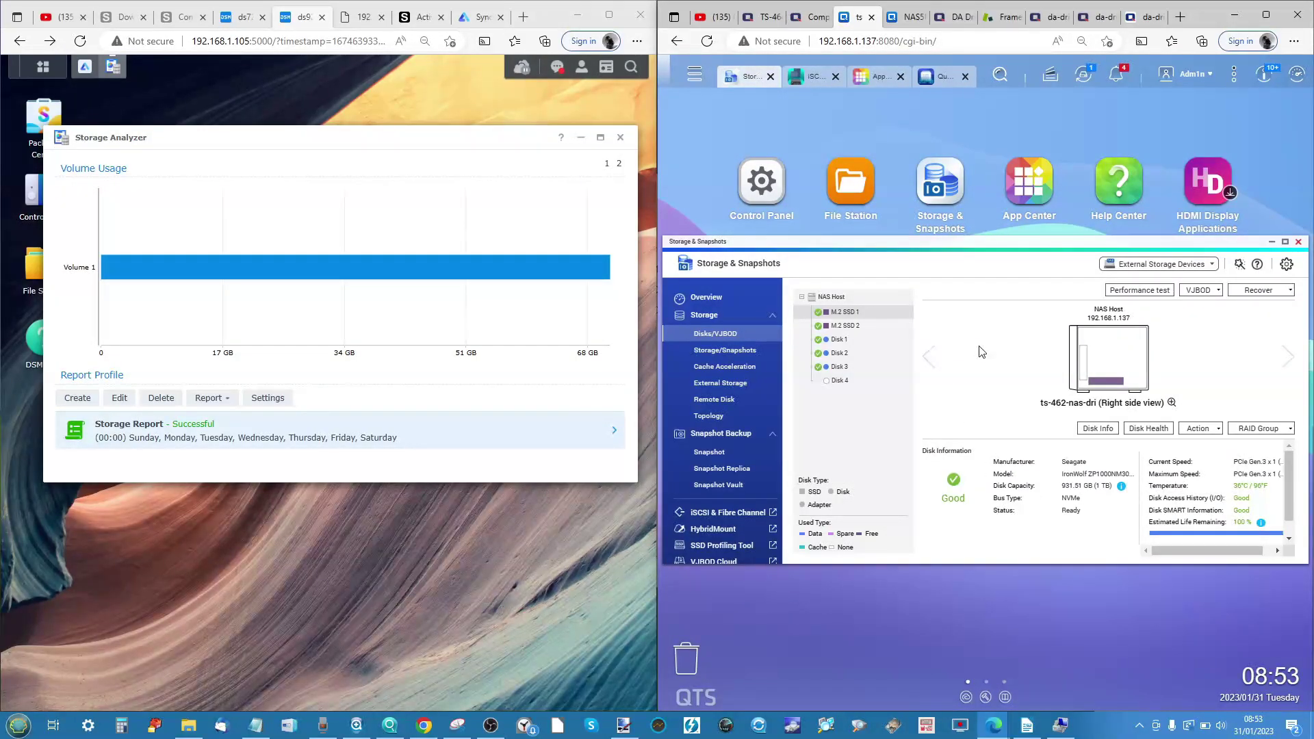
- Check the storage Global Settings, close them, and minimize Storage & Snapshots
{"action": "left_click", "coordinate": [1288, 266]}
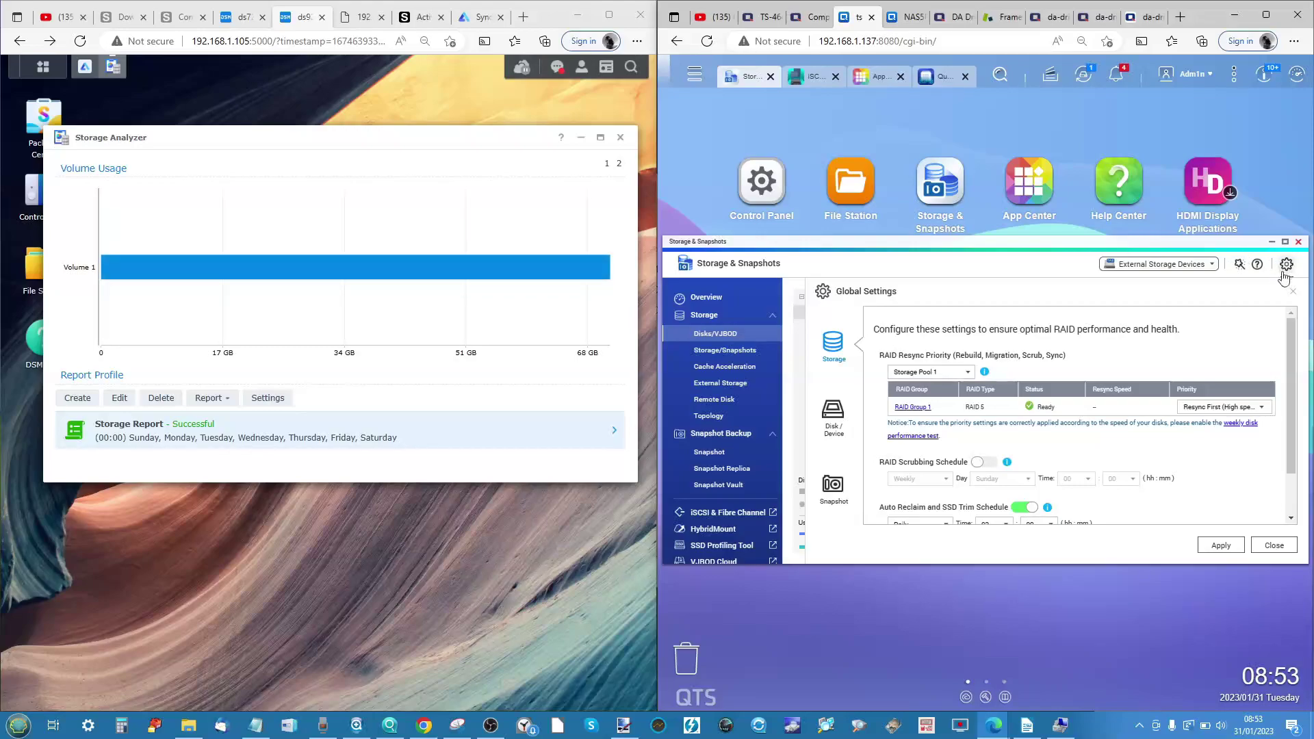
{"action": "left_click", "coordinate": [1293, 292]}
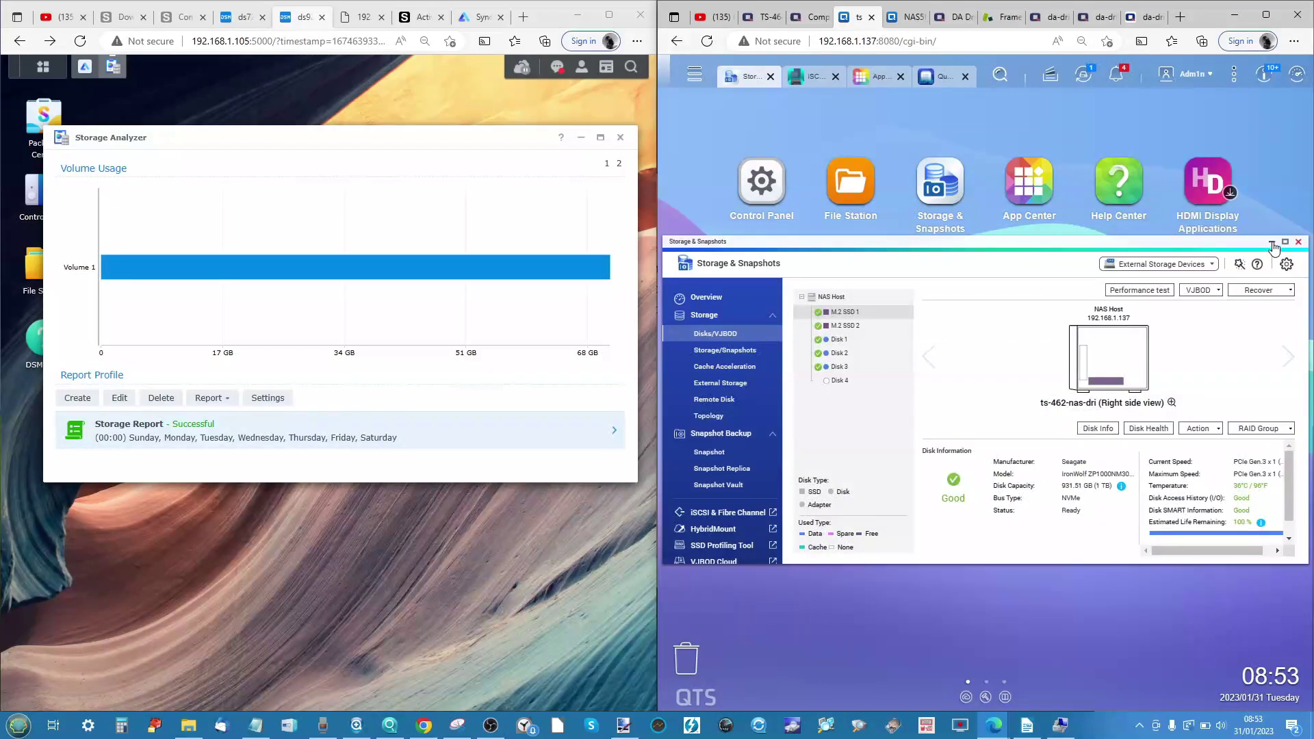
{"action": "left_click", "coordinate": [1272, 244]}
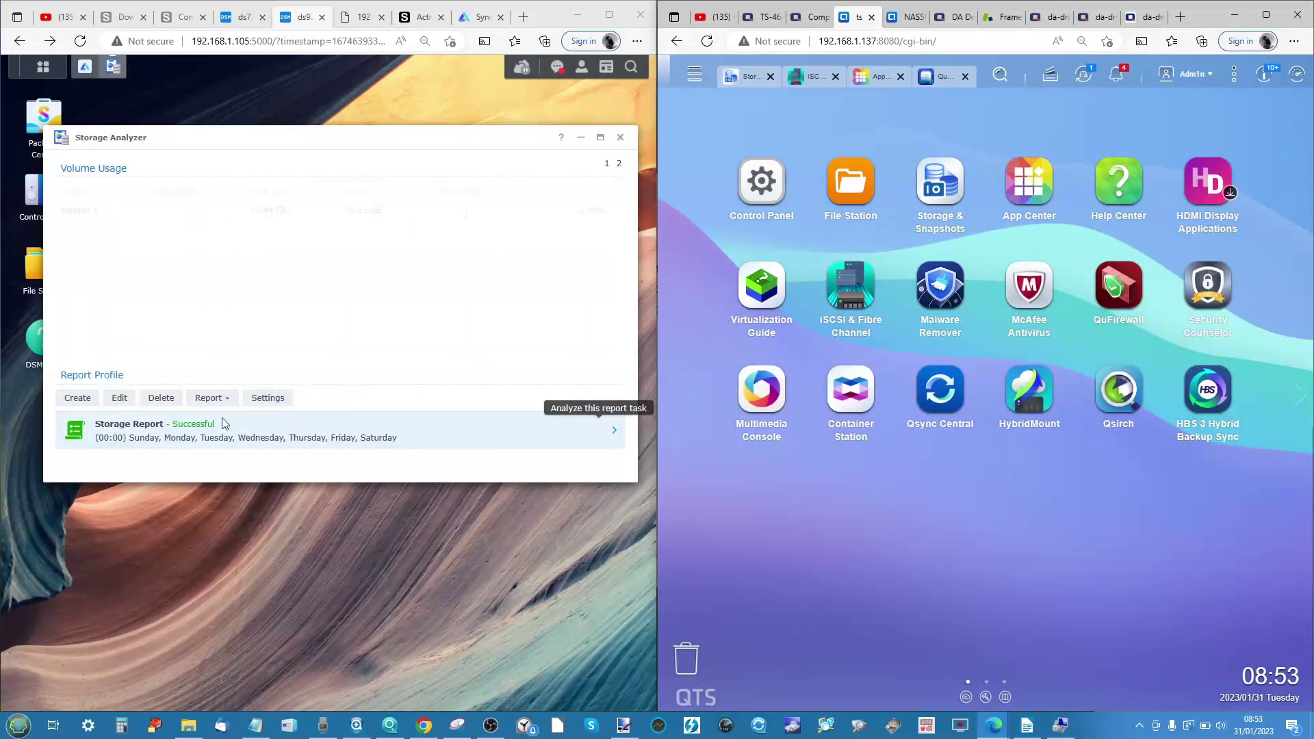
- Name a new storage report task 'TEST1' and enable scheduled report generation
{"action": "left_click", "coordinate": [81, 399]}
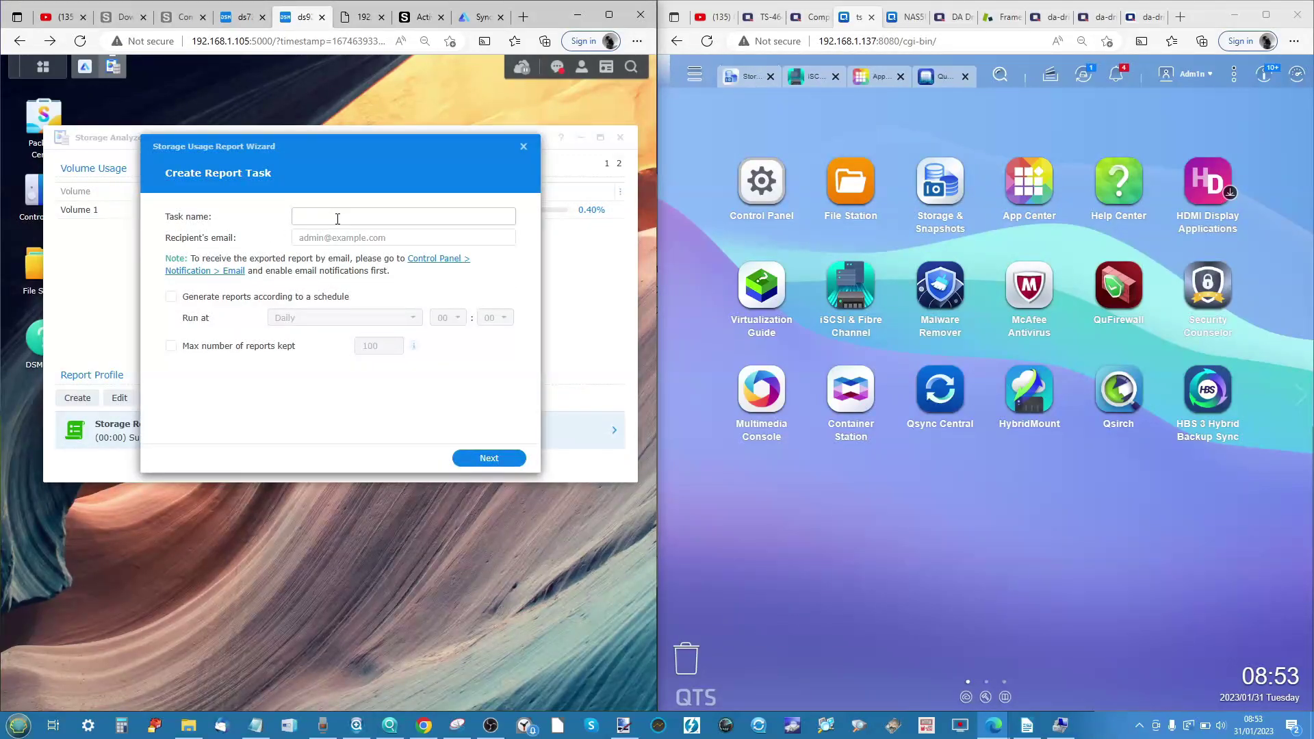
{"action": "left_click", "coordinate": [338, 219]}
{"action": "type", "text": "TEST1"}
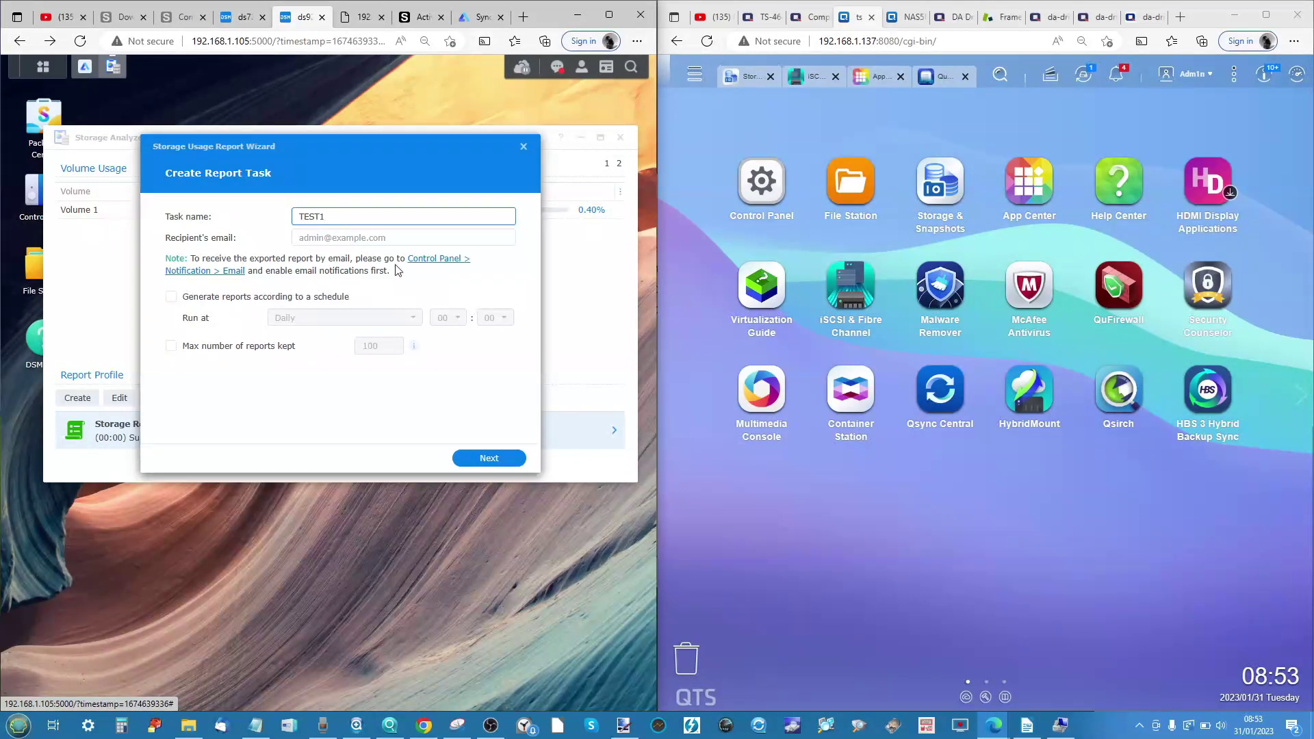
{"action": "left_click", "coordinate": [202, 299]}
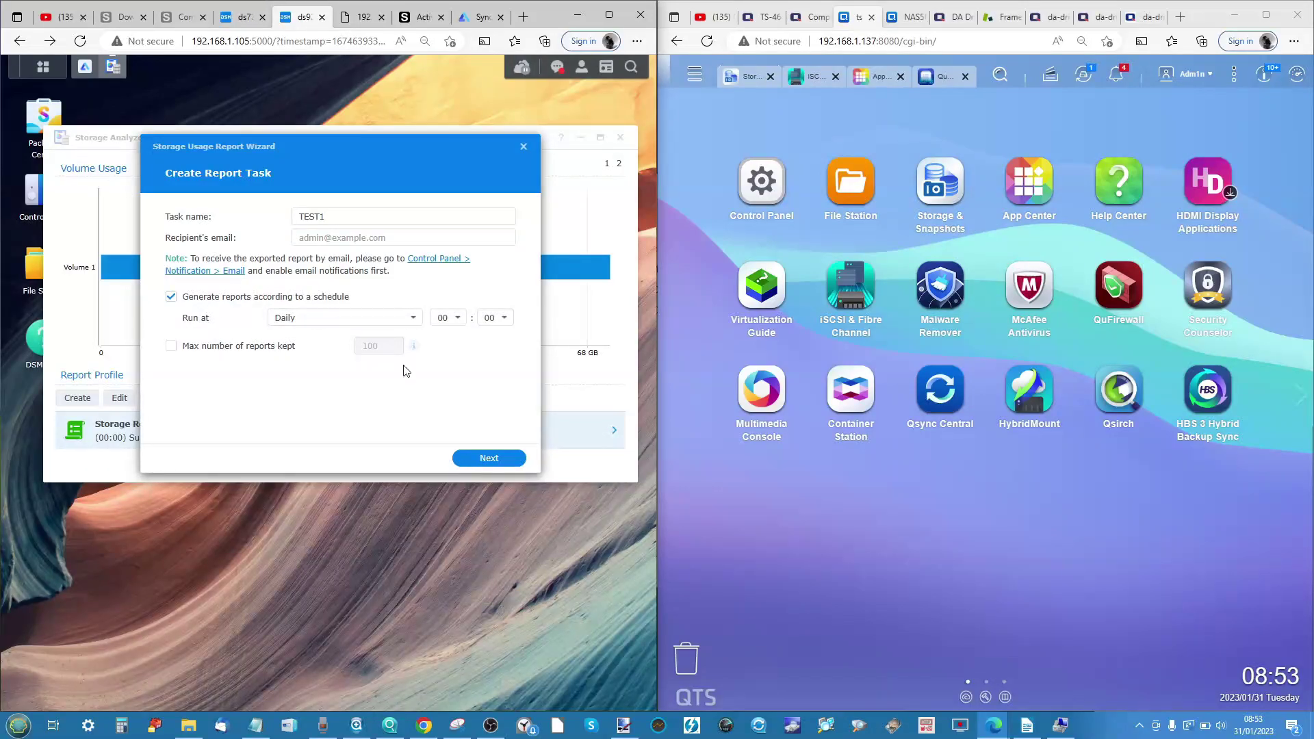
- Step through report items, shared folders and duplicate-file settings to the Summary, then close the wizard
{"action": "left_click", "coordinate": [473, 457]}
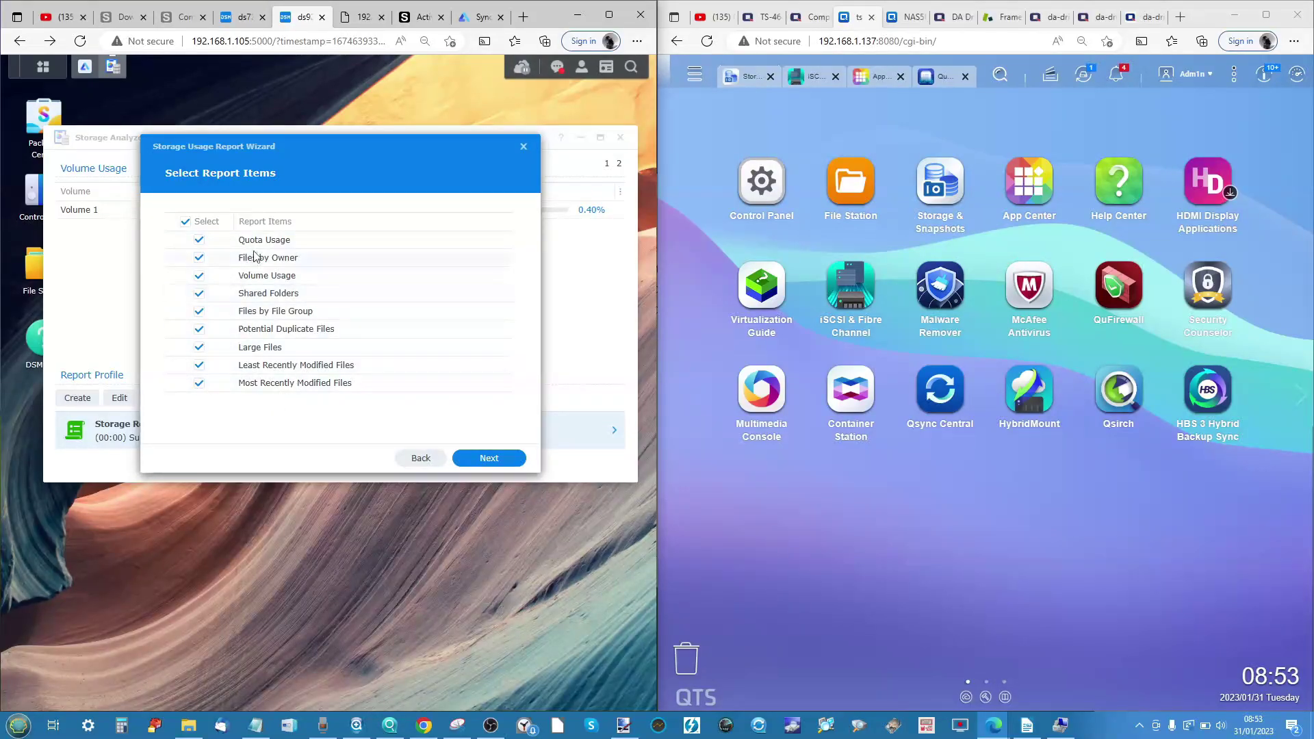
{"action": "left_click", "coordinate": [481, 468]}
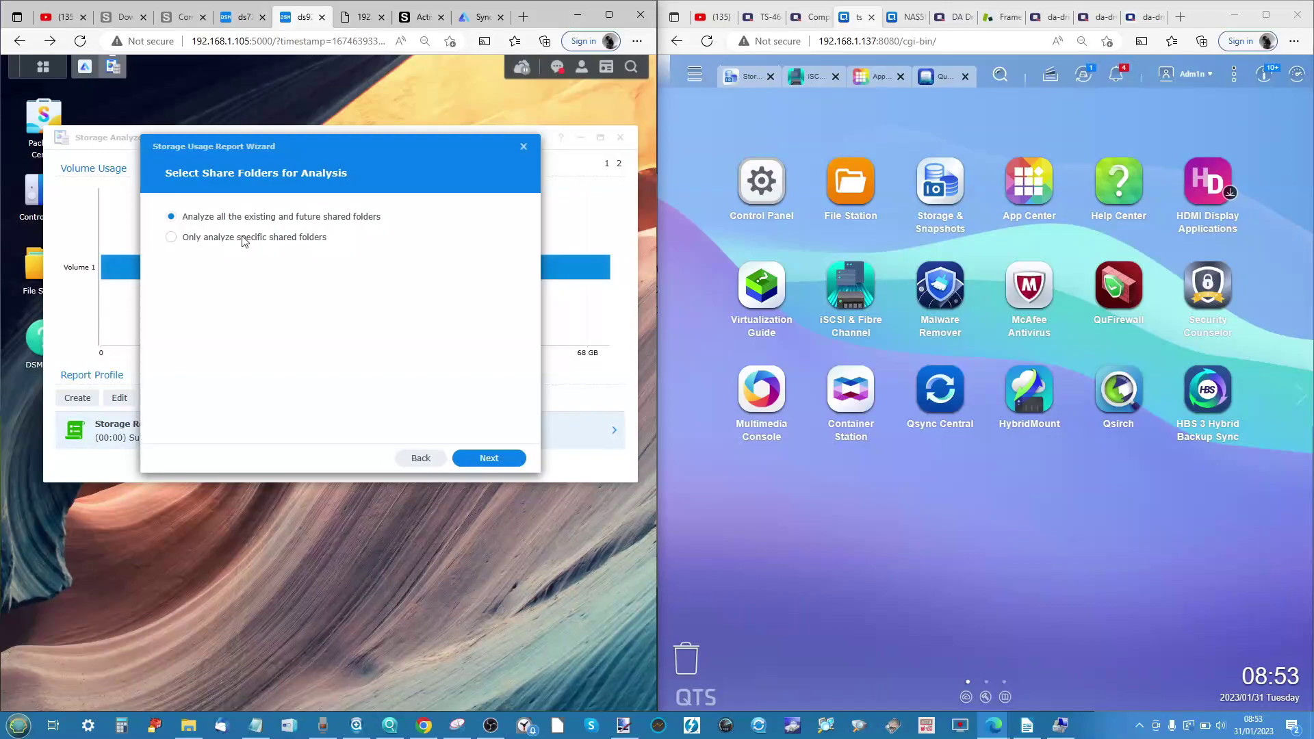
{"action": "left_click", "coordinate": [490, 463]}
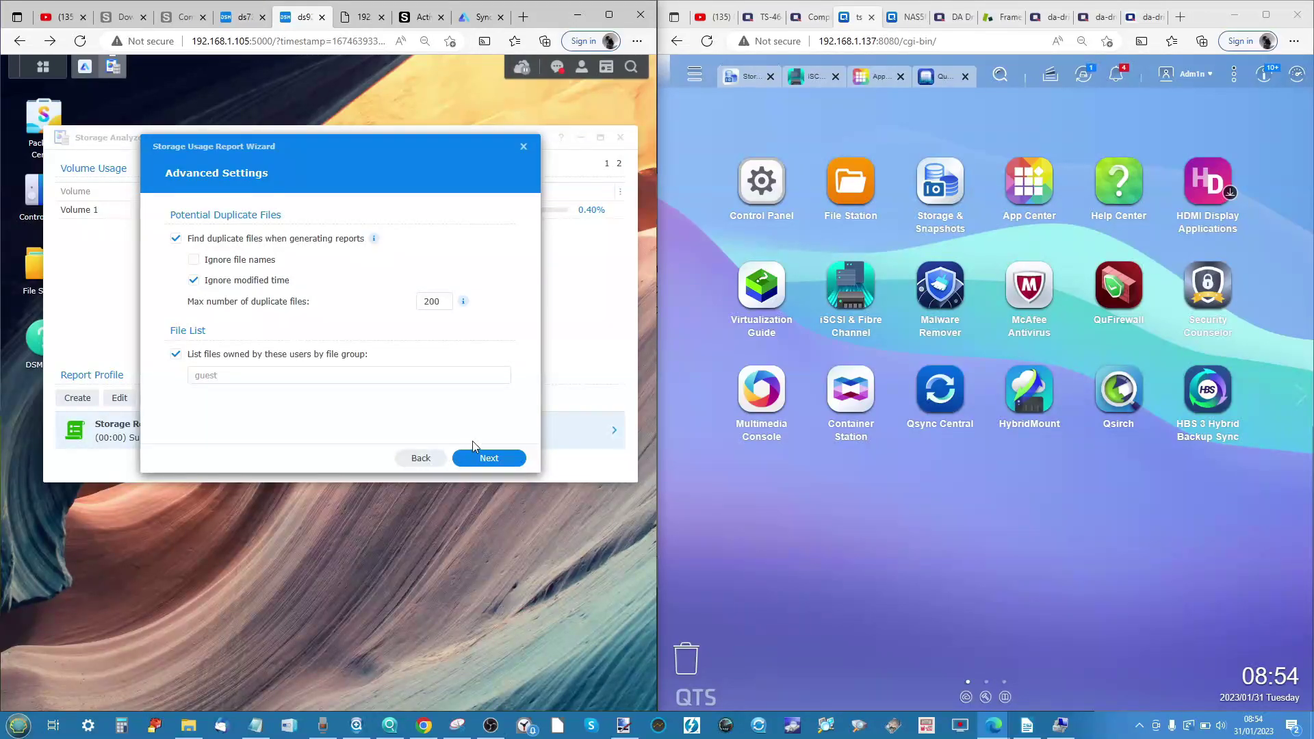
{"action": "left_click", "coordinate": [483, 459]}
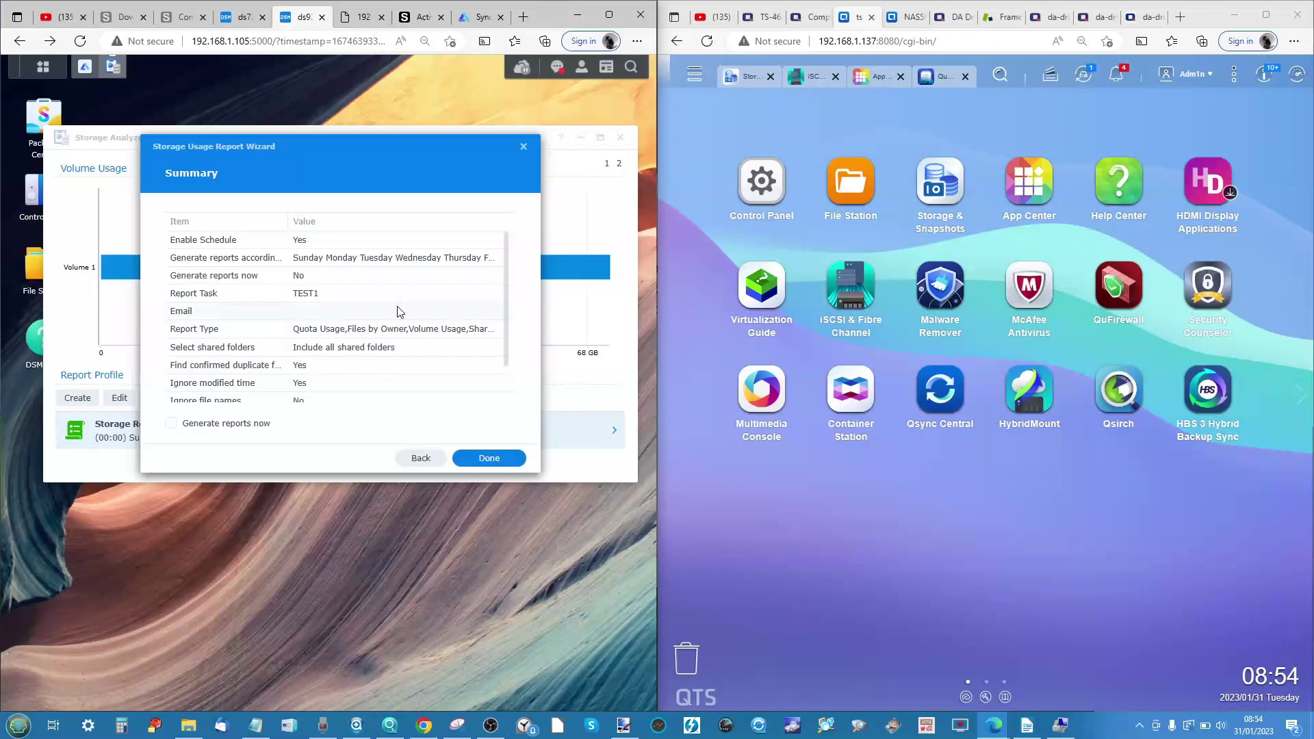
{"action": "left_click", "coordinate": [524, 146]}
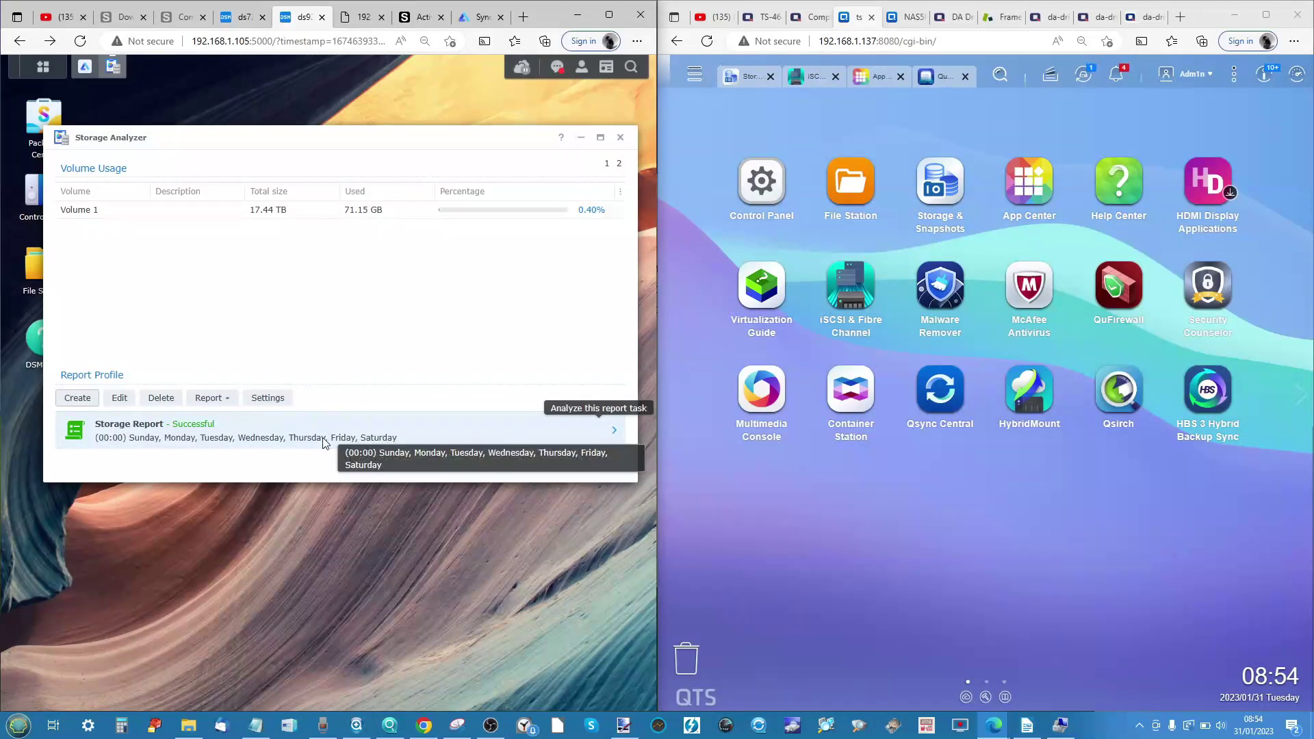
- Open the Storage Report's analysis and browse User Quota, File Type, Size and Duplicates
{"action": "left_click", "coordinate": [613, 430]}
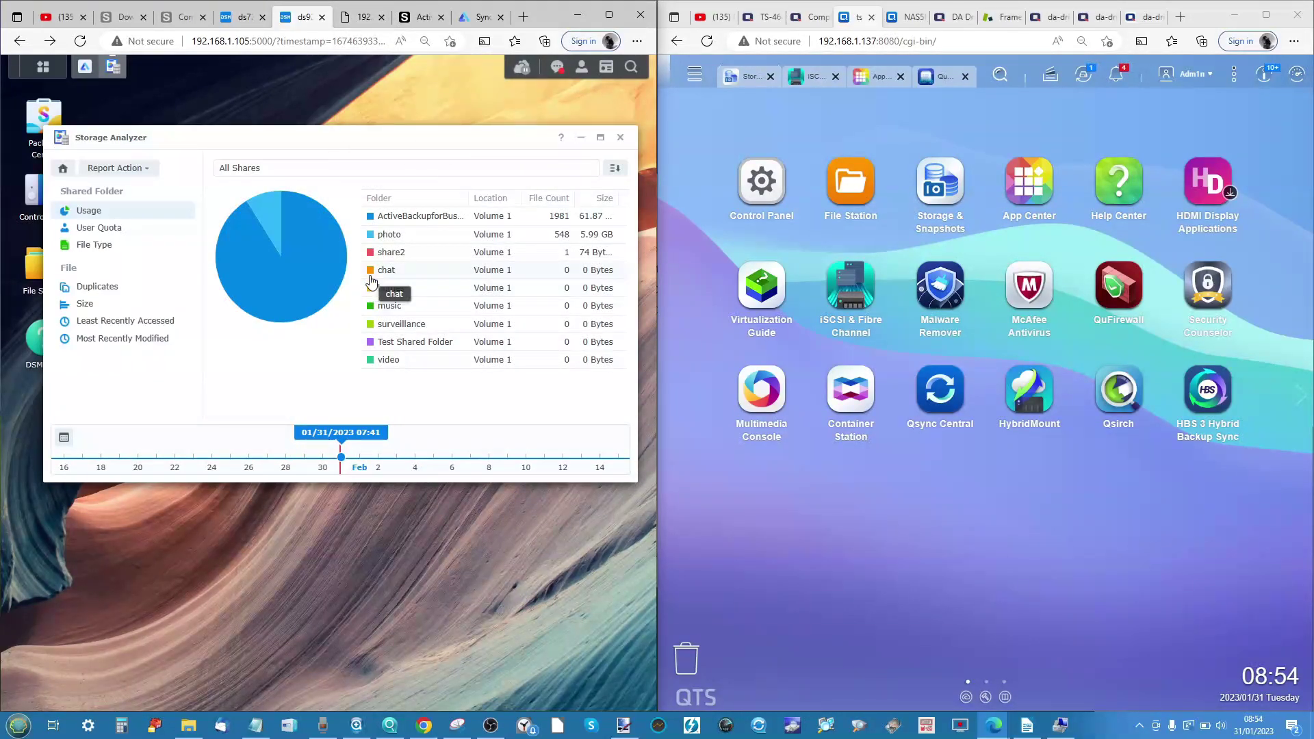
{"action": "left_click", "coordinate": [123, 232]}
{"action": "left_click", "coordinate": [123, 246]}
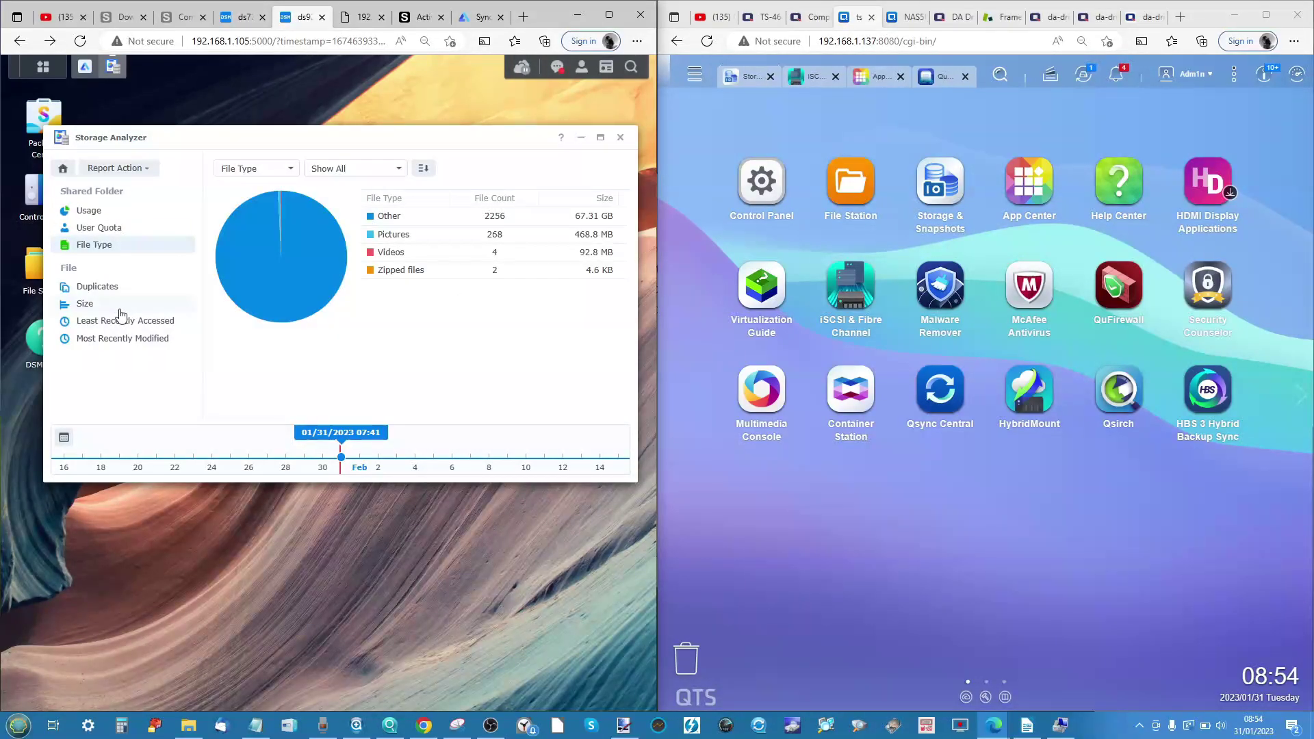
{"action": "left_click", "coordinate": [123, 304]}
{"action": "left_click", "coordinate": [129, 288]}
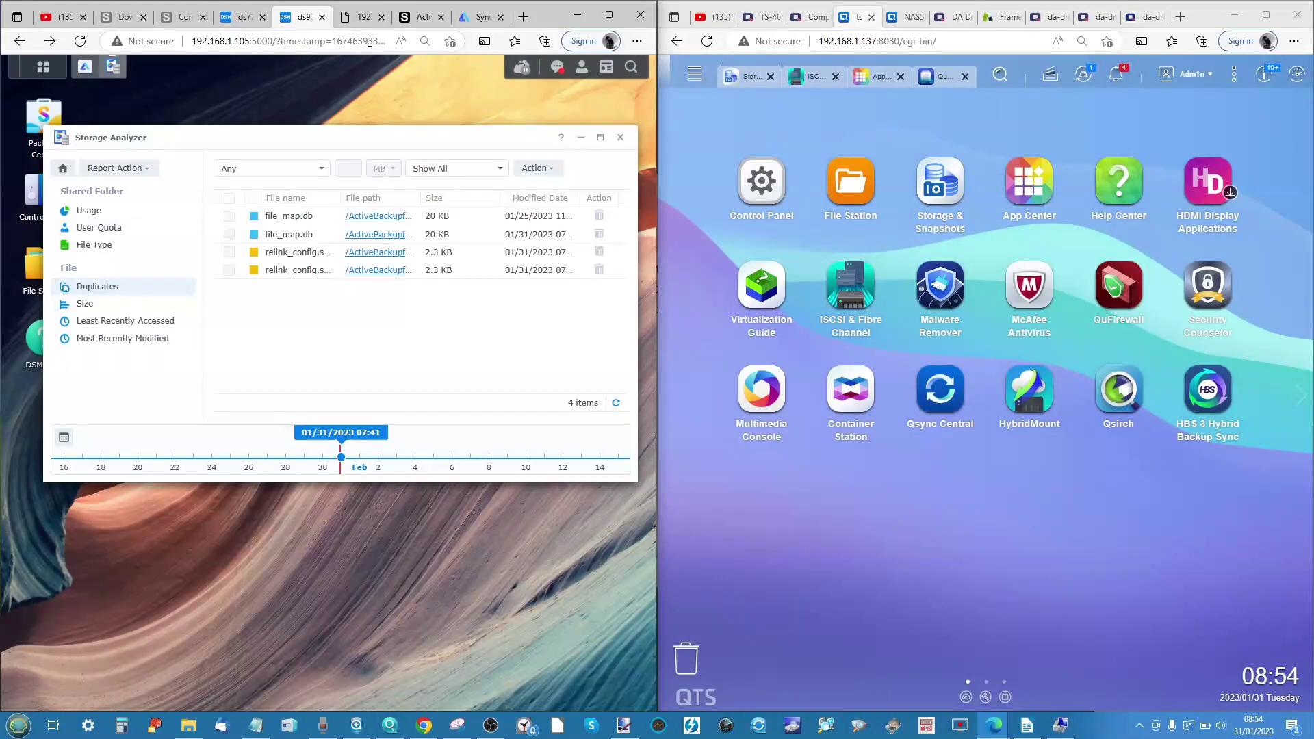
- Scroll through the full Disk Usage Report in its own tab, then return to Storage Analyzer
{"action": "left_click", "coordinate": [363, 16]}
{"action": "scroll", "coordinate": [362, 241], "scroll_direction": "down", "scroll_amount": 5}
{"action": "scroll", "coordinate": [363, 274], "scroll_direction": "down", "scroll_amount": 2}
{"action": "scroll", "coordinate": [528, 127], "scroll_direction": "down", "scroll_amount": 1}
{"action": "scroll", "coordinate": [520, 122], "scroll_direction": "down", "scroll_amount": 7}
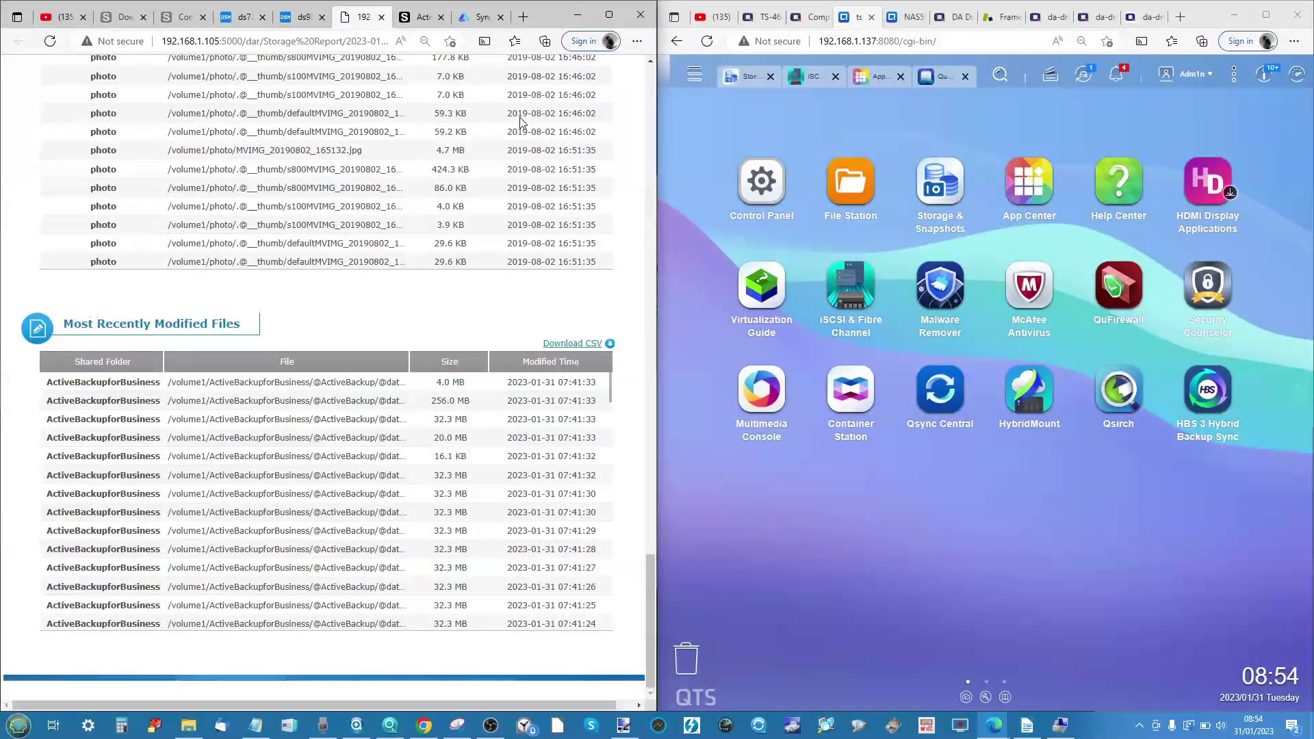
{"action": "scroll", "coordinate": [519, 122], "scroll_direction": "up", "scroll_amount": 20}
{"action": "scroll", "coordinate": [520, 122], "scroll_direction": "up", "scroll_amount": 4}
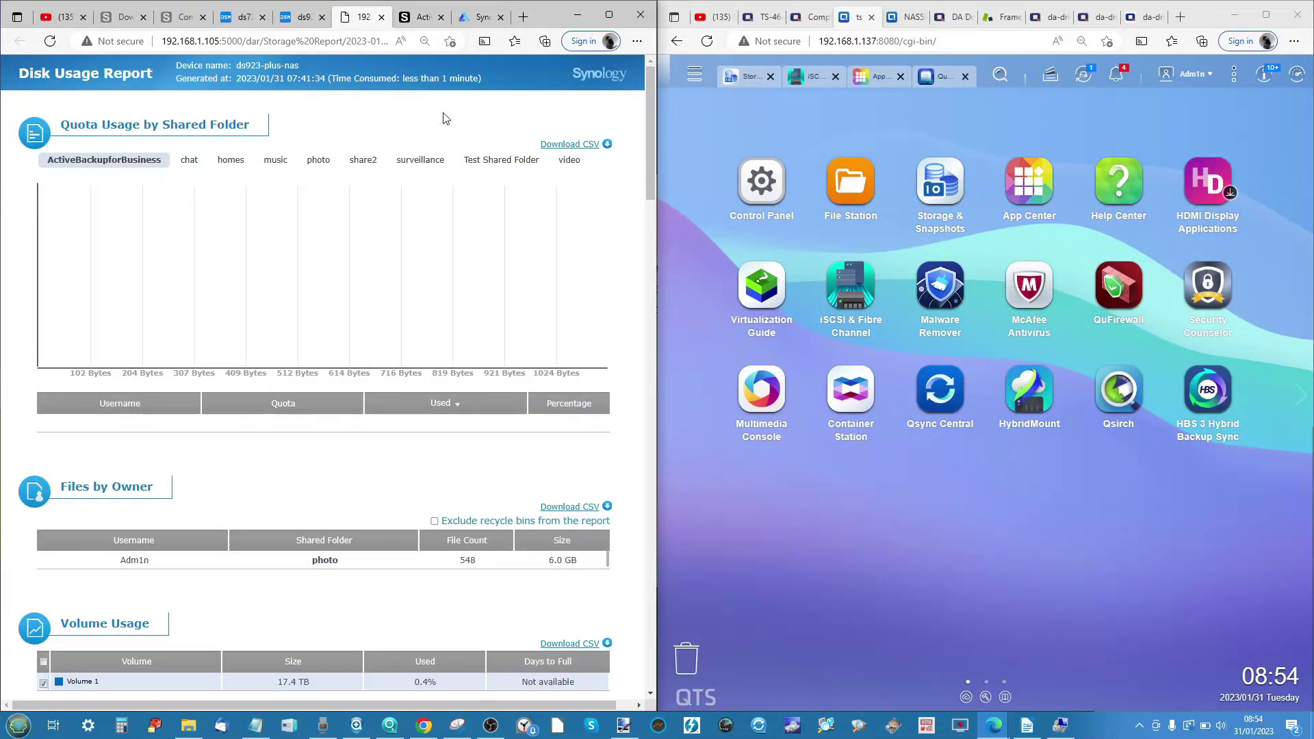
{"action": "left_click", "coordinate": [301, 16]}
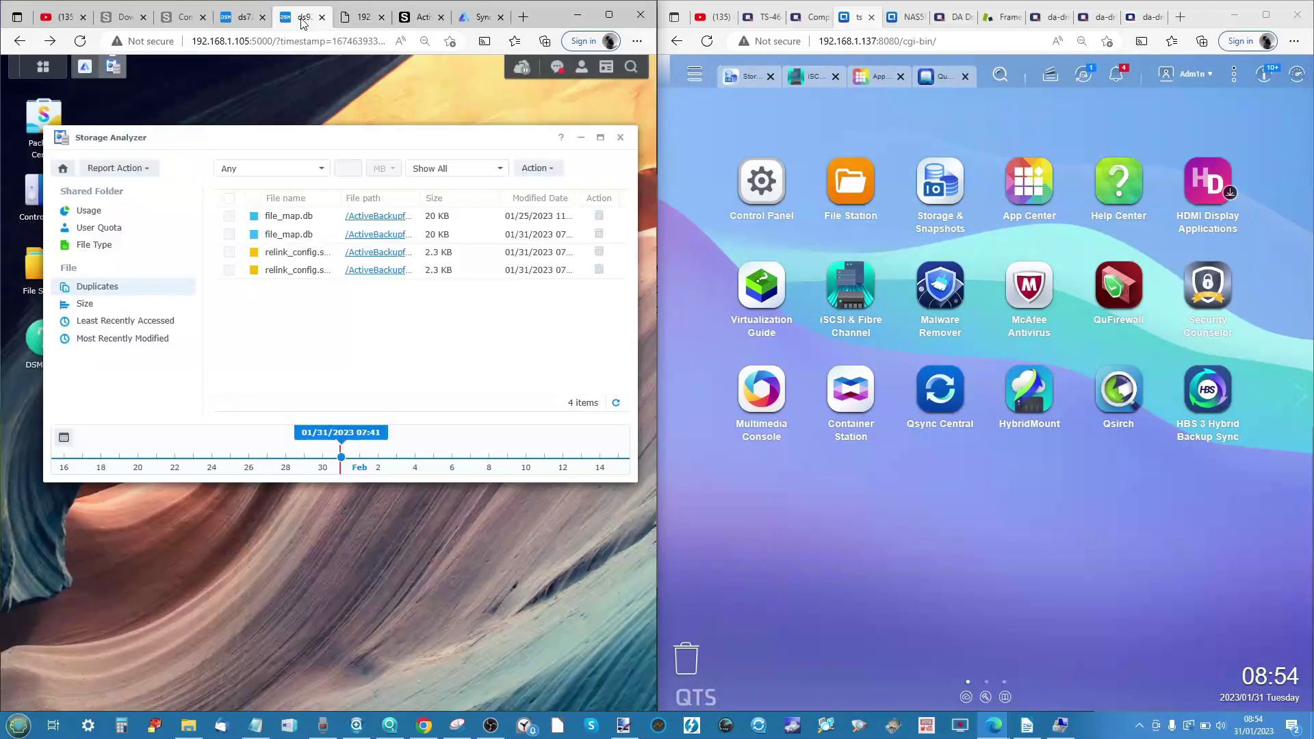
- Switch to the Active Insight product page and scroll through its Free and Premium pricing and FAQ
{"action": "left_click", "coordinate": [415, 18]}
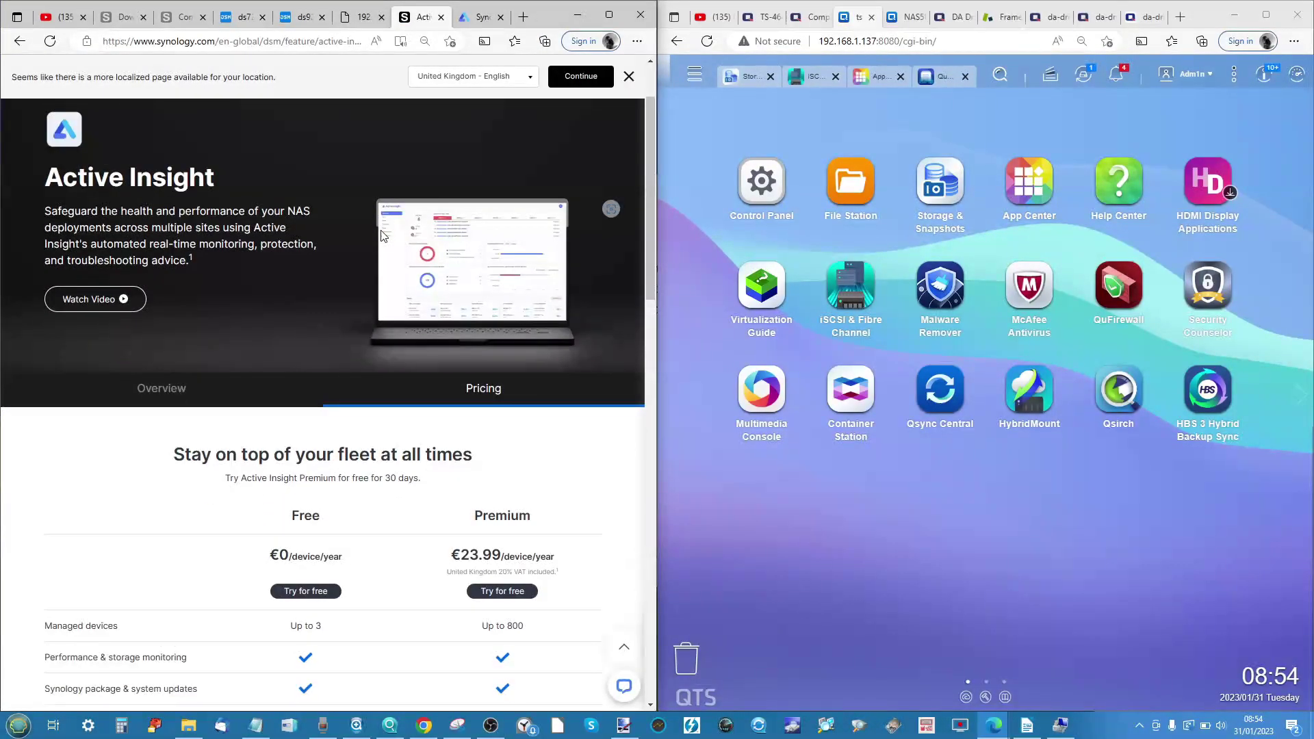
{"action": "scroll", "coordinate": [382, 235], "scroll_direction": "down", "scroll_amount": 2}
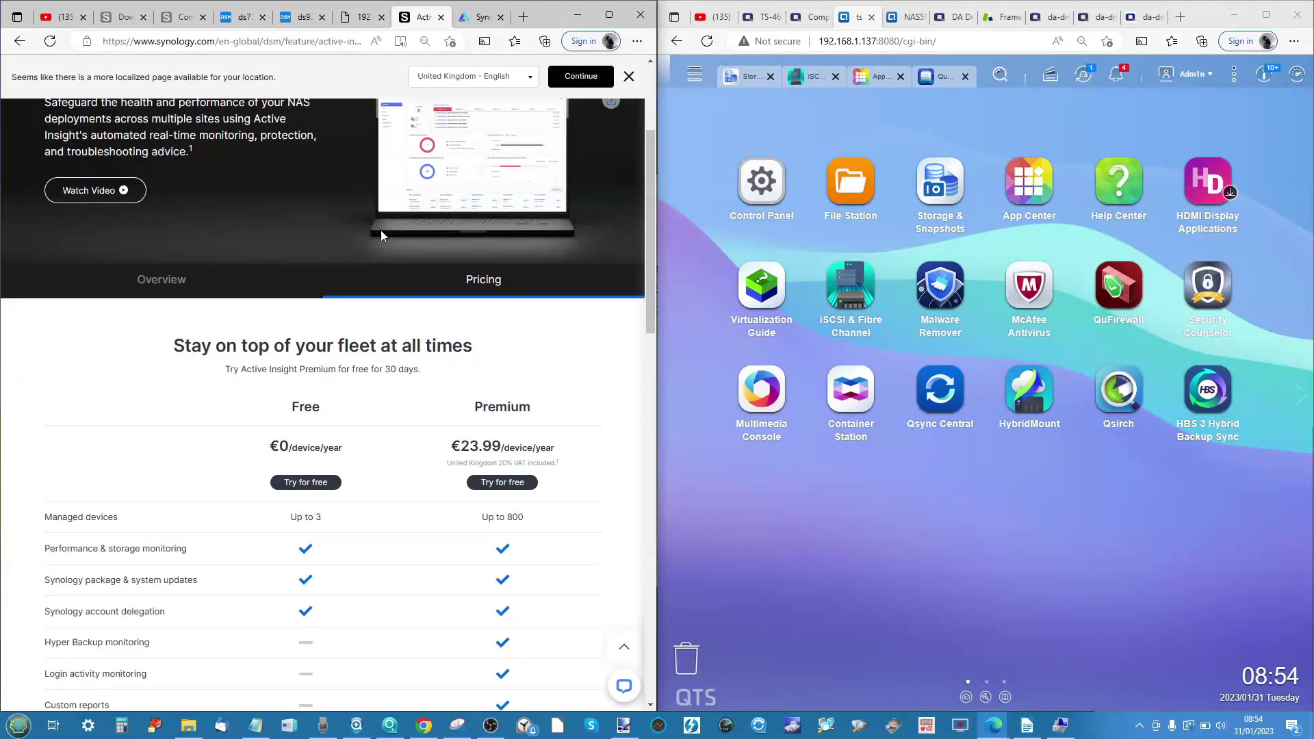
{"action": "scroll", "coordinate": [381, 233], "scroll_direction": "up", "scroll_amount": 3}
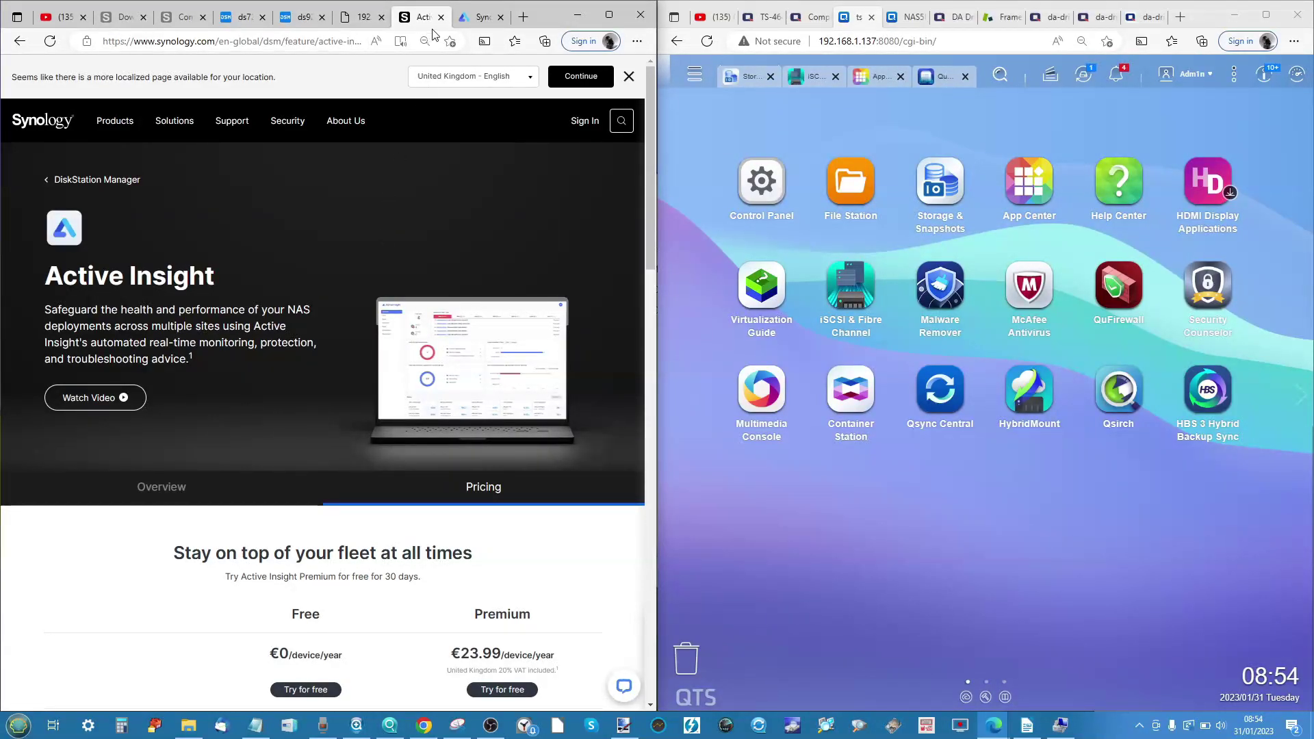
{"action": "mouse_move", "coordinate": [471, 25]}
{"action": "scroll", "coordinate": [295, 312], "scroll_direction": "down", "scroll_amount": 14}
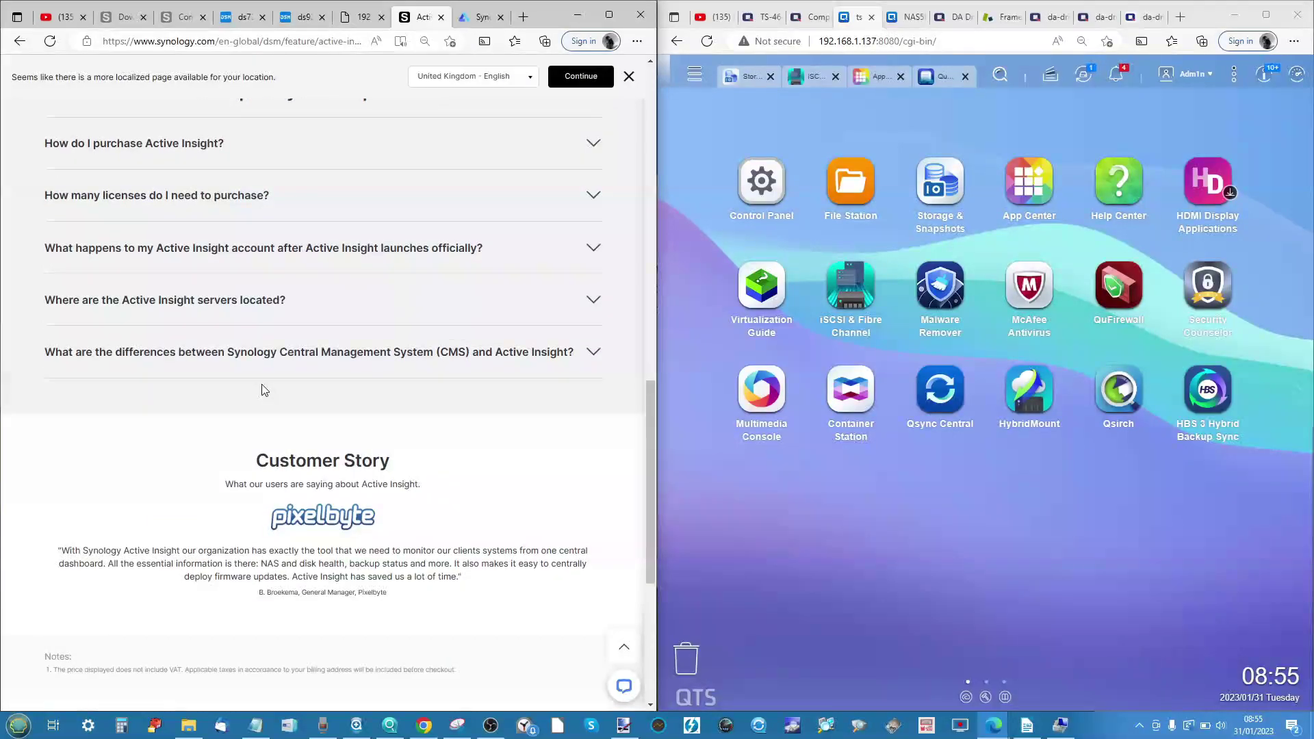
{"action": "scroll", "coordinate": [261, 386], "scroll_direction": "up", "scroll_amount": 14}
{"action": "scroll", "coordinate": [262, 386], "scroll_direction": "down", "scroll_amount": 5}
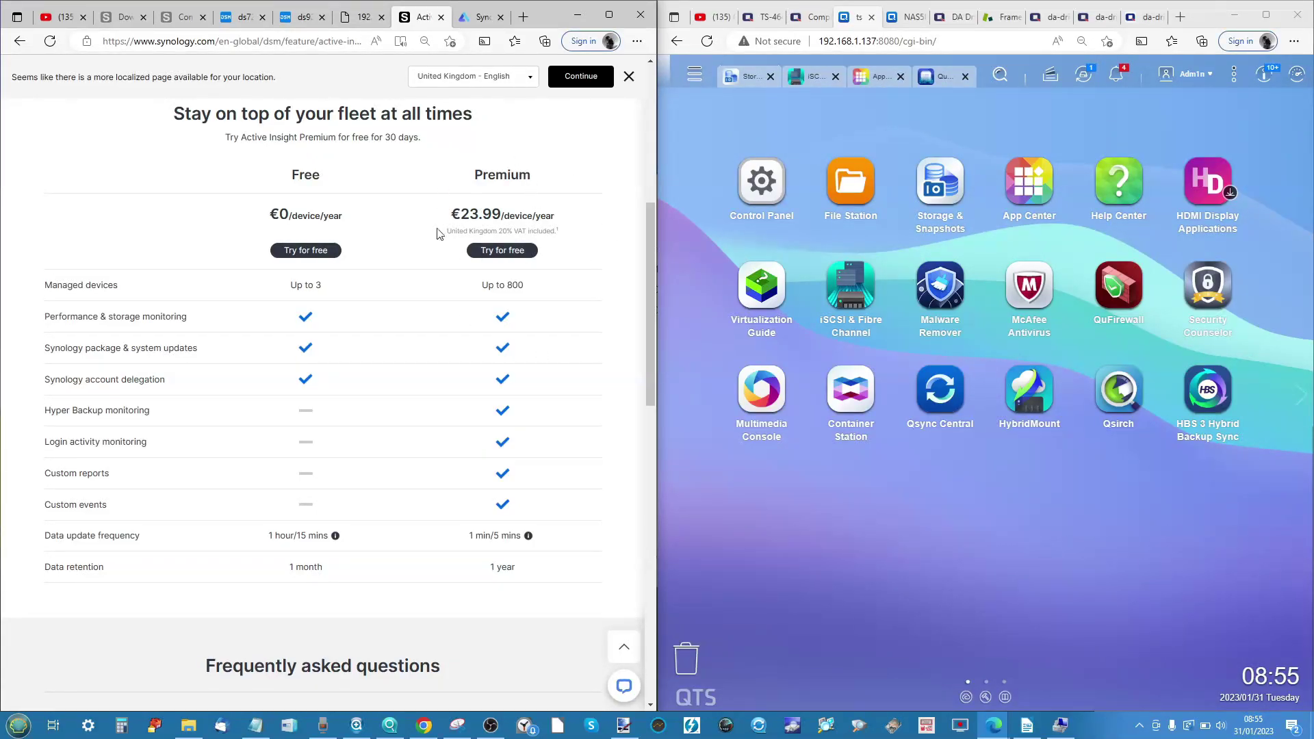
{"action": "scroll", "coordinate": [503, 263], "scroll_direction": "up", "scroll_amount": 7}
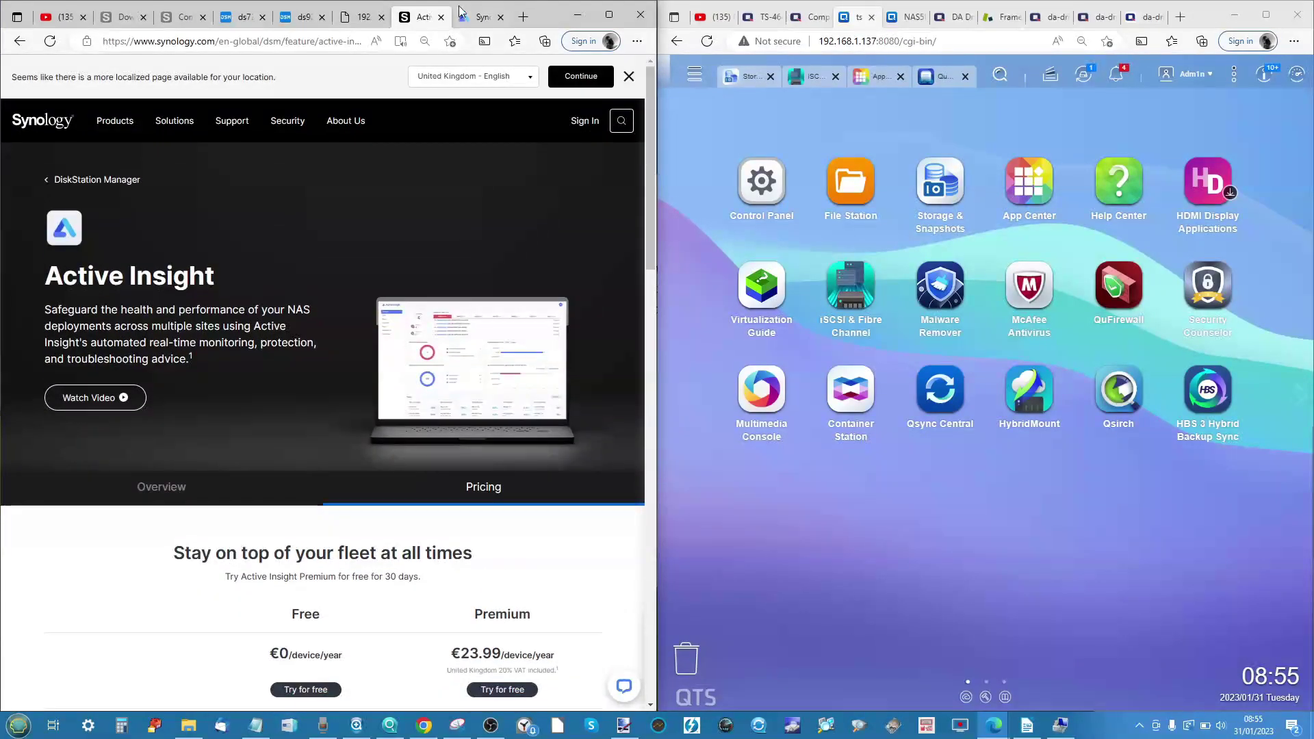
{"action": "scroll", "coordinate": [503, 395], "scroll_direction": "down", "scroll_amount": 3}
- Open the Active Insight live demo and scroll through its list of monitored hosts
{"action": "left_click", "coordinate": [404, 246]}
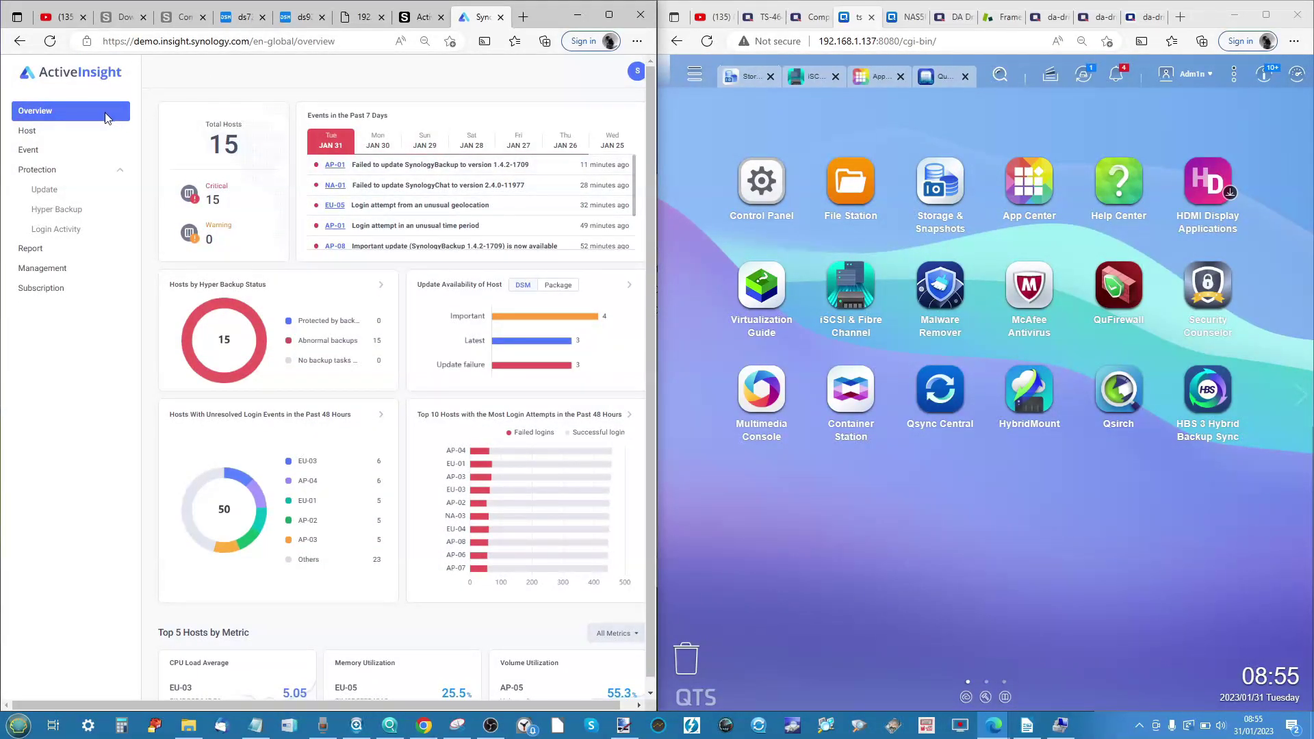
{"action": "left_click", "coordinate": [60, 137]}
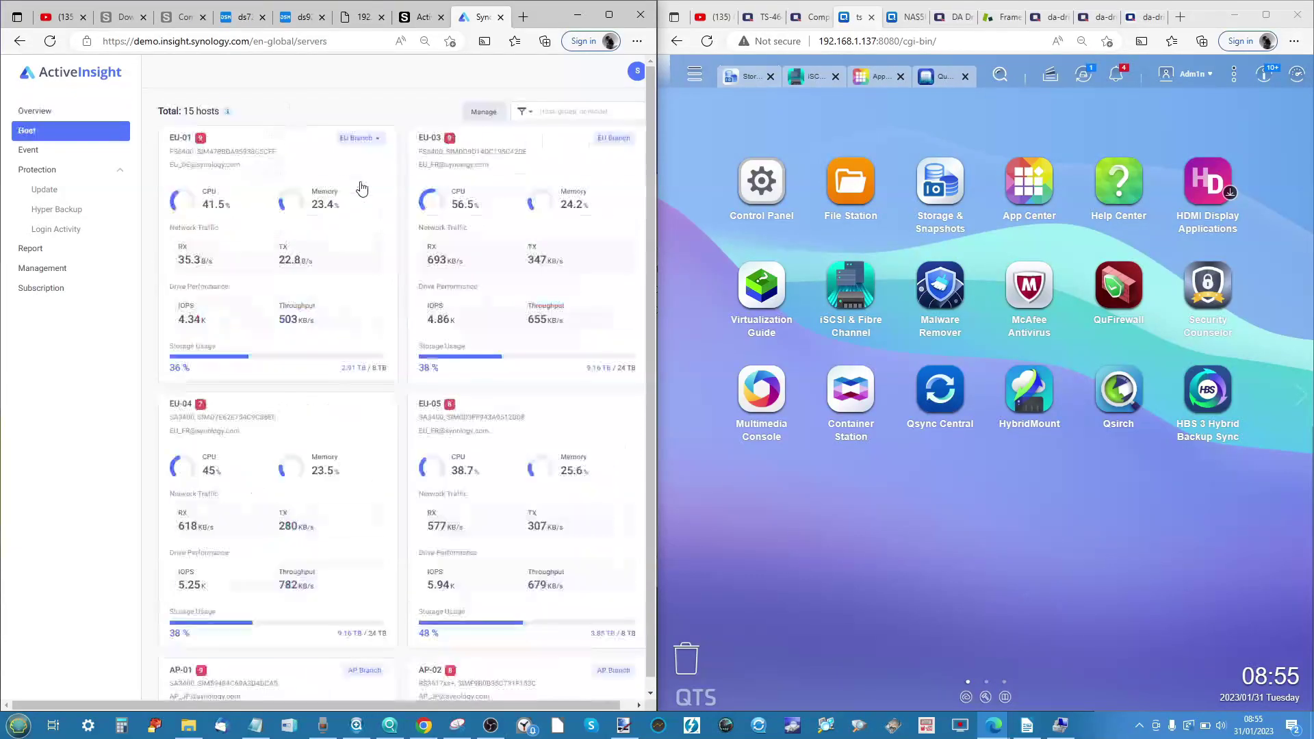
{"action": "scroll", "coordinate": [362, 189], "scroll_direction": "down", "scroll_amount": 1}
{"action": "scroll", "coordinate": [377, 178], "scroll_direction": "down", "scroll_amount": 3}
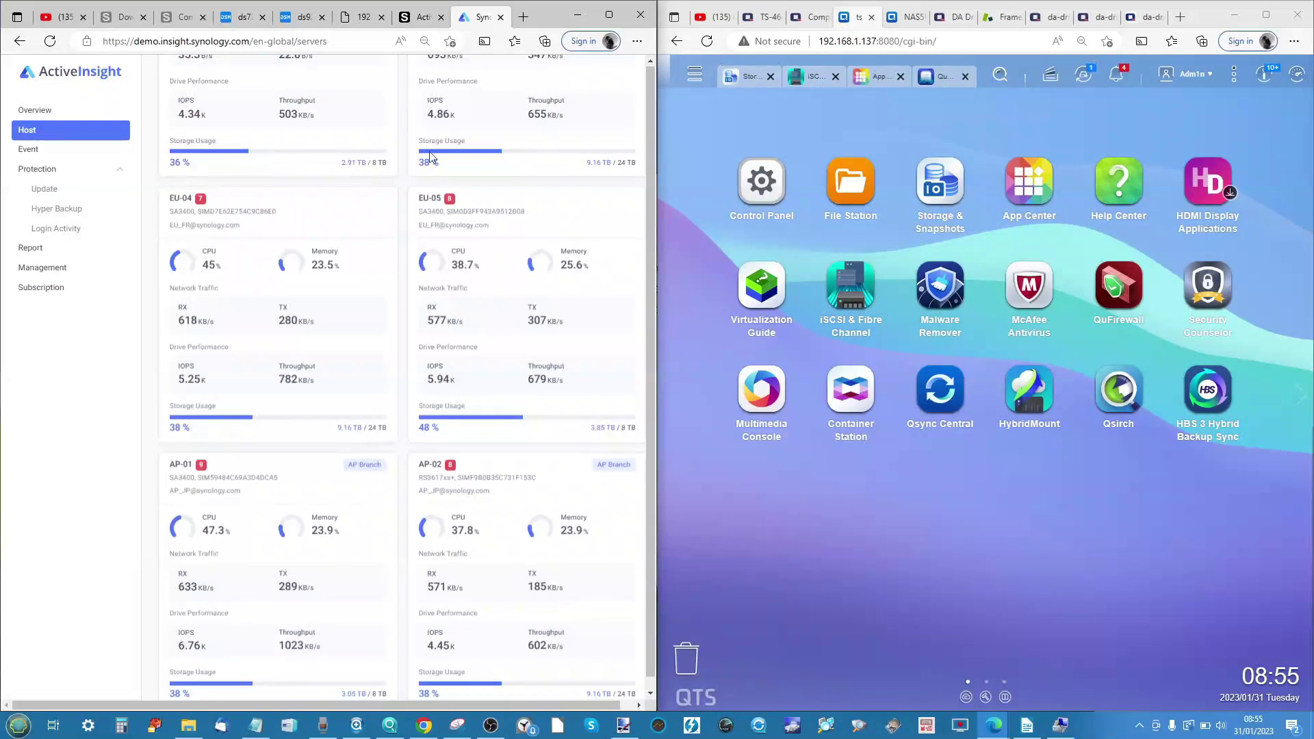
{"action": "scroll", "coordinate": [285, 356], "scroll_direction": "down", "scroll_amount": 2}
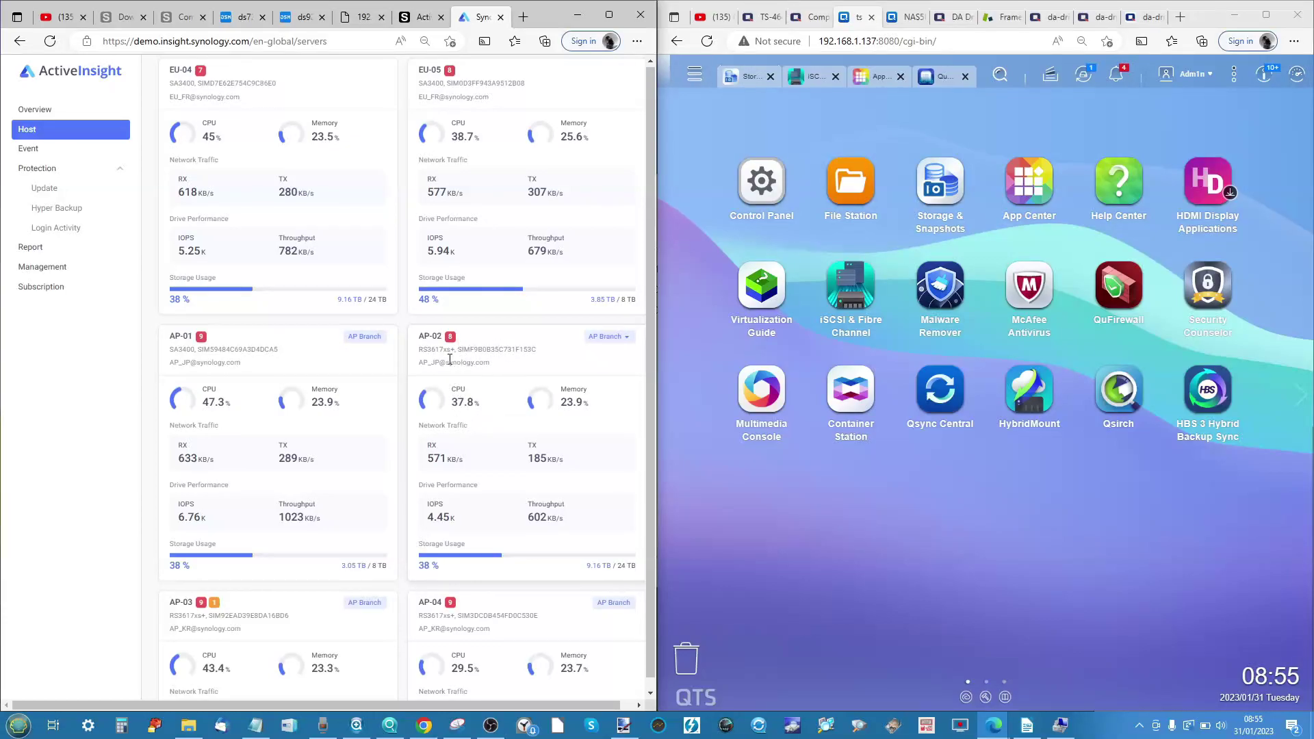
- Show host AP-02's Storage charts: volume utilization, IOPS, latency and throughput over 1 Day
{"action": "left_click", "coordinate": [491, 347]}
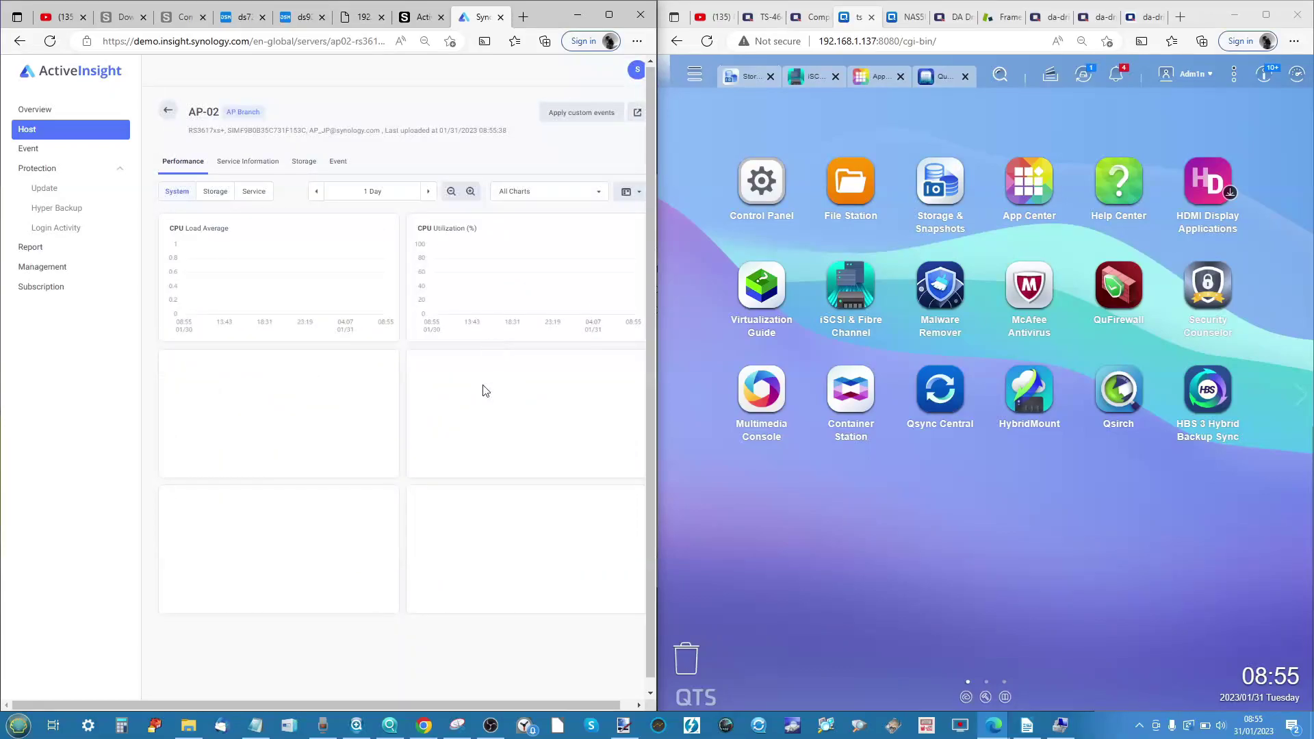
{"action": "scroll", "coordinate": [375, 361], "scroll_direction": "down", "scroll_amount": 1}
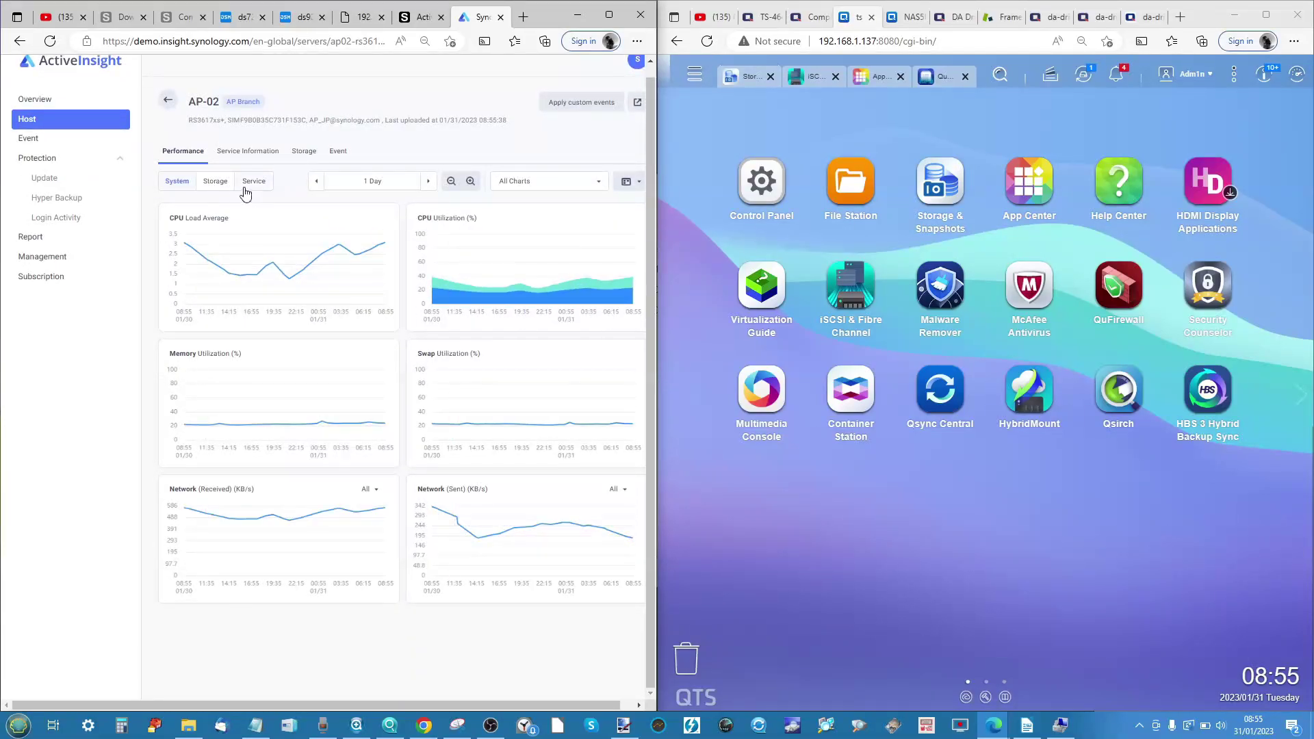
{"action": "left_click", "coordinate": [215, 181]}
{"action": "scroll", "coordinate": [367, 258], "scroll_direction": "down", "scroll_amount": 1}
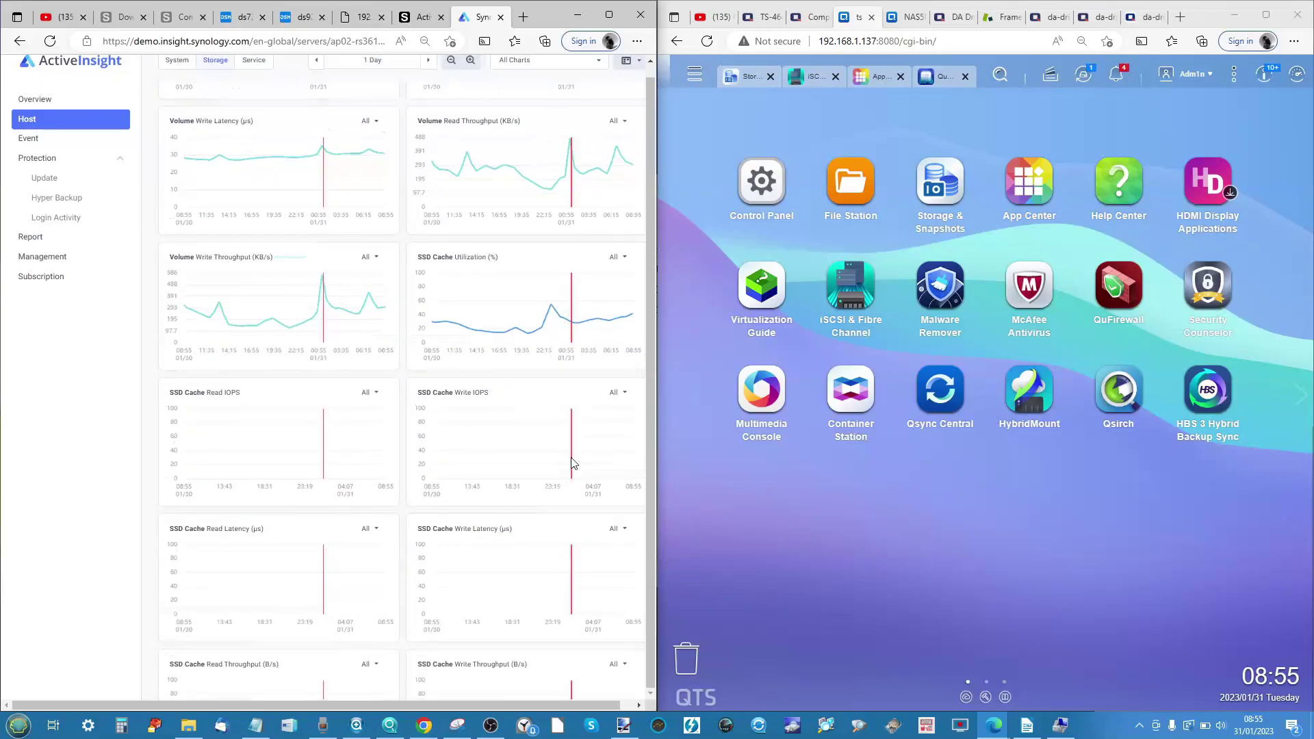
{"action": "scroll", "coordinate": [570, 457], "scroll_direction": "up", "scroll_amount": 3}
{"action": "scroll", "coordinate": [205, 308], "scroll_direction": "down", "scroll_amount": 1}
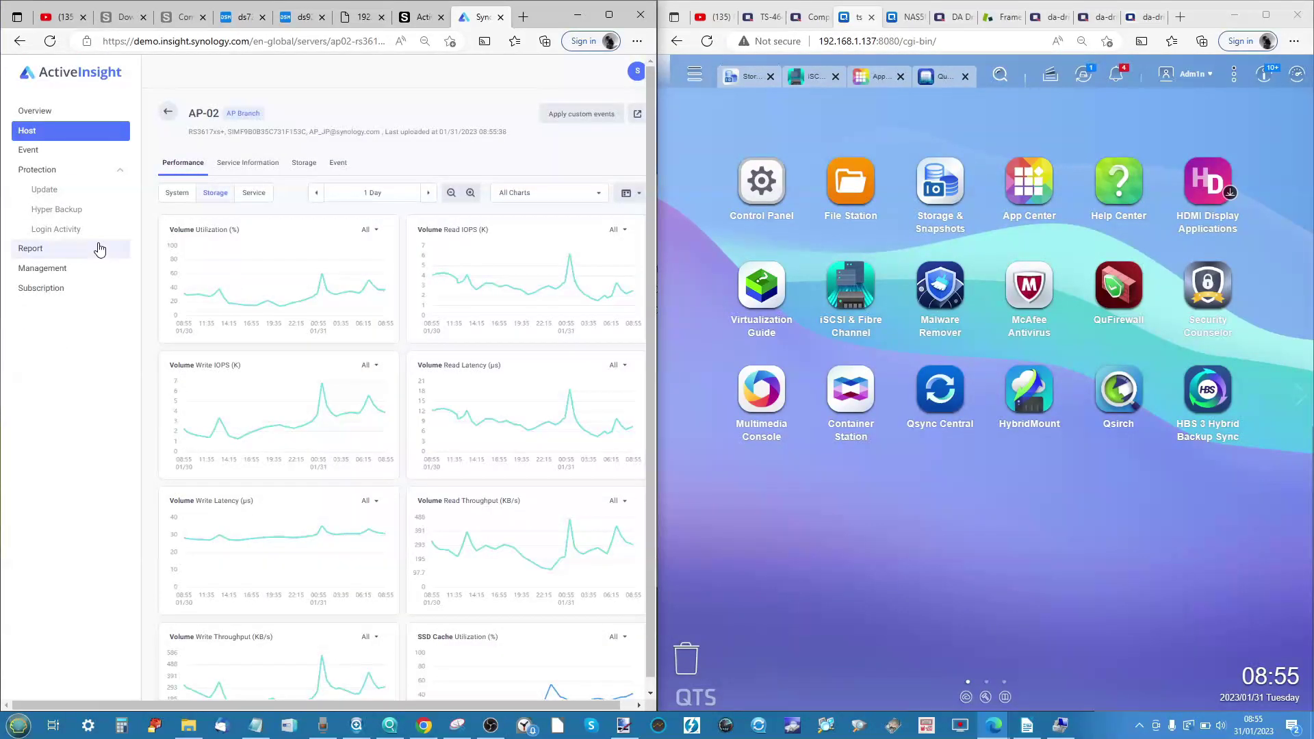
- Download the 09/14/2021 AP Branch weekly full report from its report history
{"action": "left_click", "coordinate": [41, 257]}
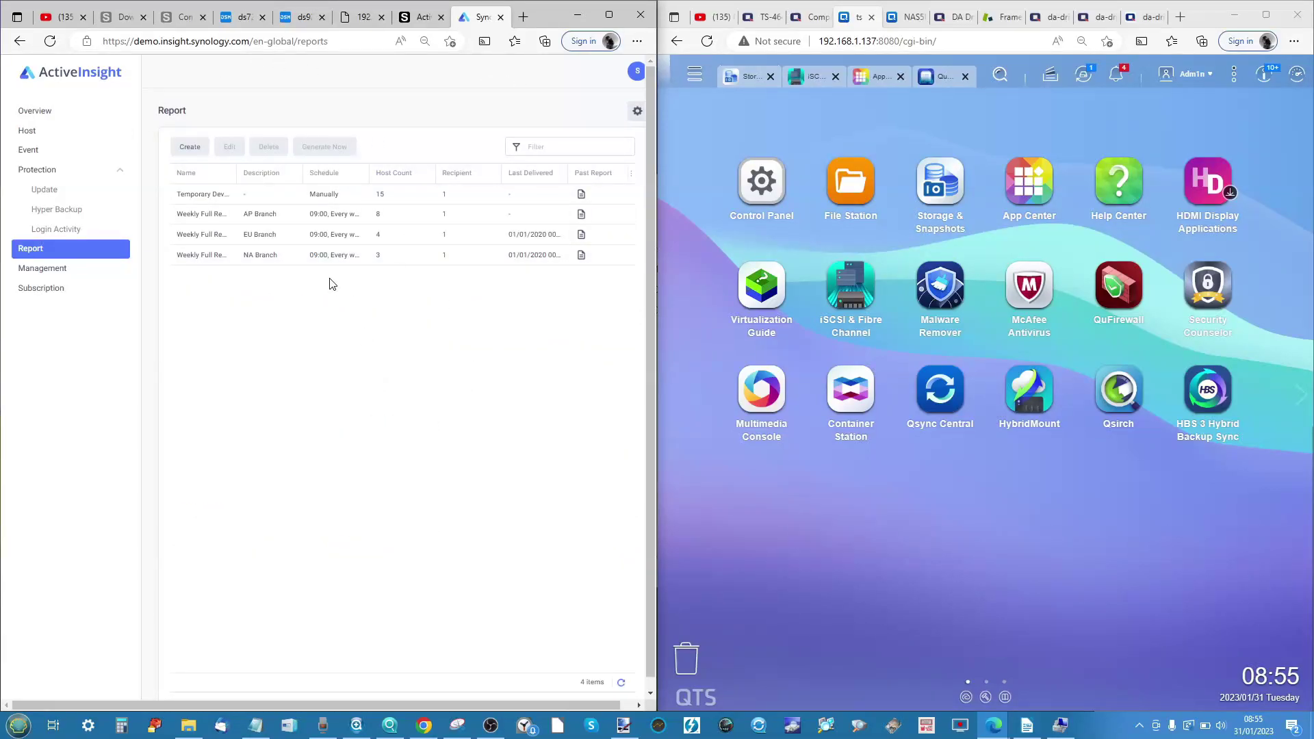
{"action": "left_click", "coordinate": [214, 197]}
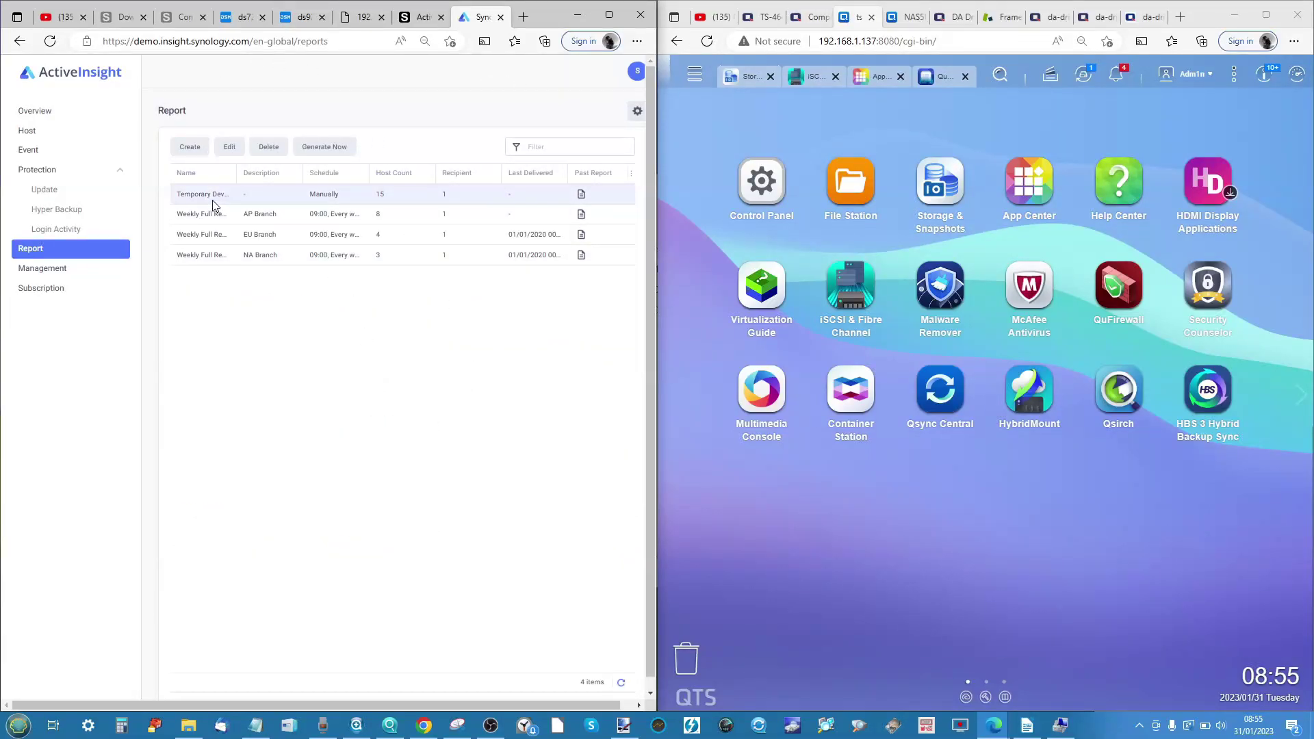
{"action": "left_click", "coordinate": [205, 218]}
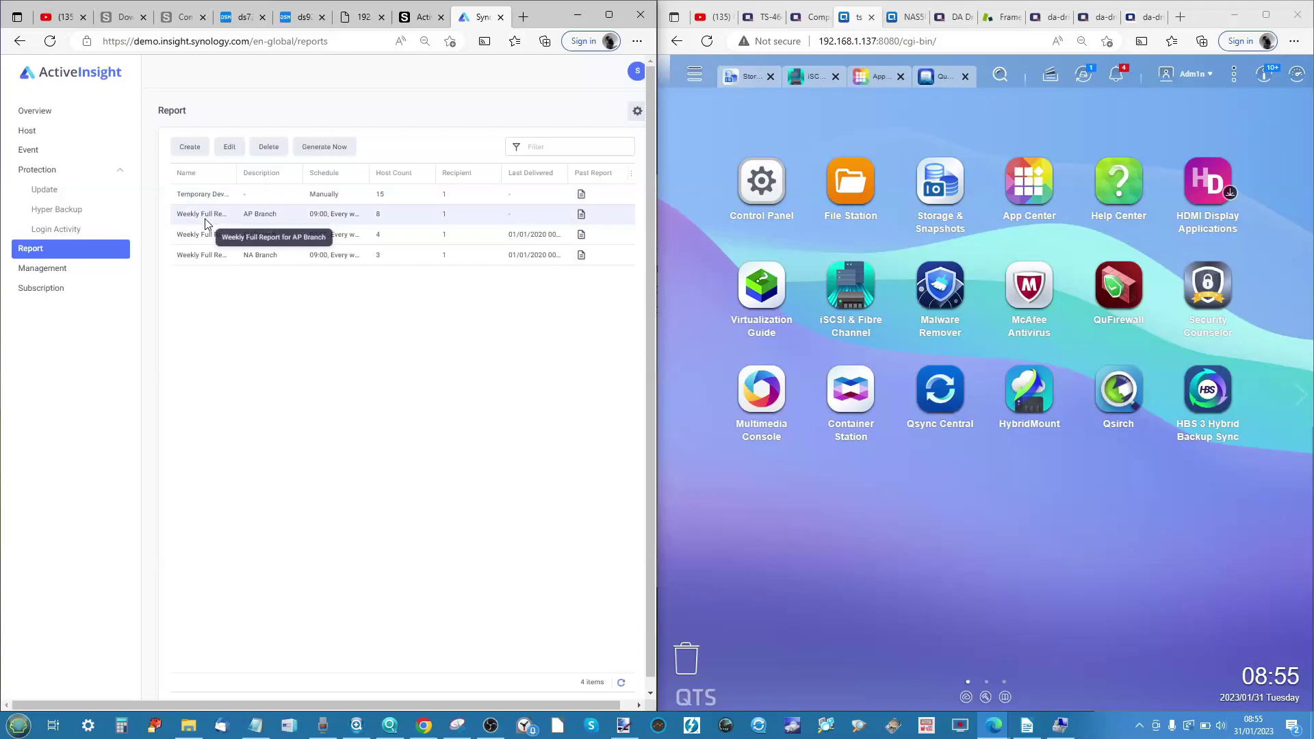
{"action": "left_click", "coordinate": [581, 216]}
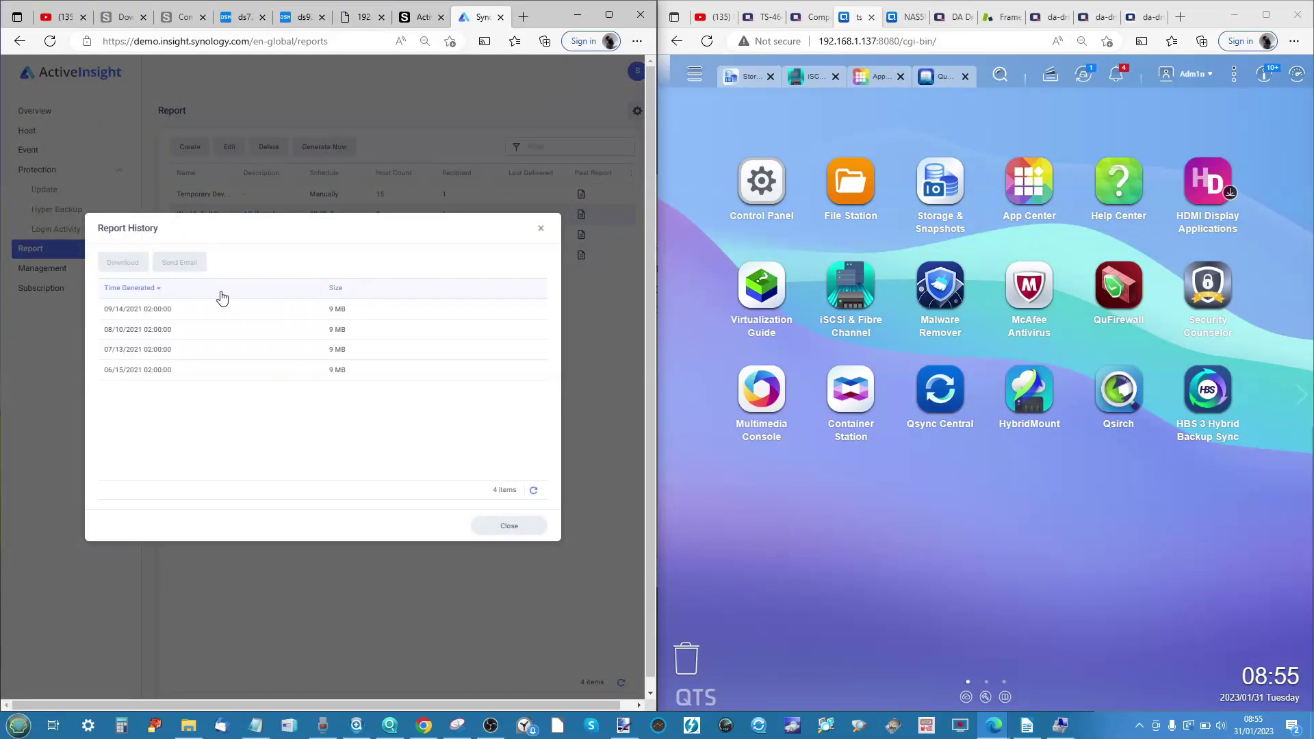
{"action": "left_click", "coordinate": [161, 311]}
{"action": "left_click", "coordinate": [123, 265]}
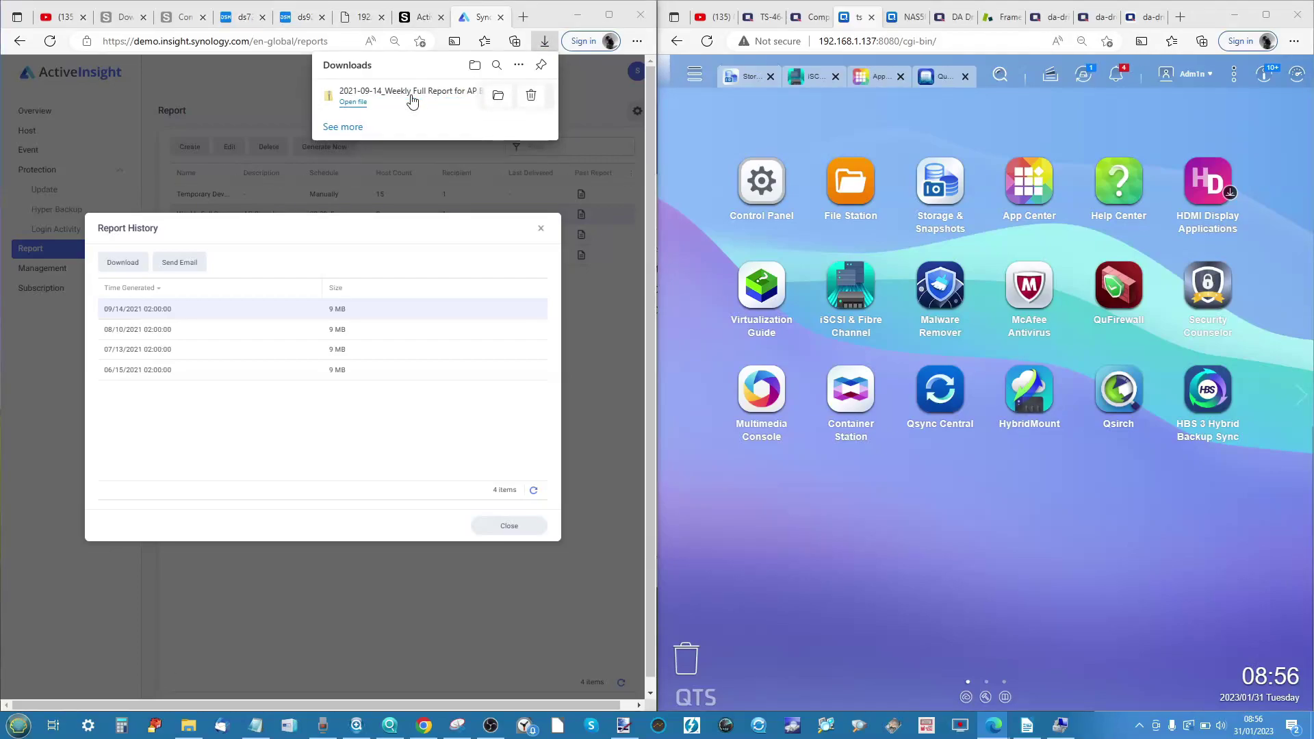
- Inspect the downloaded archive's login-activity folder, then close it and the report history
{"action": "left_click", "coordinate": [412, 101]}
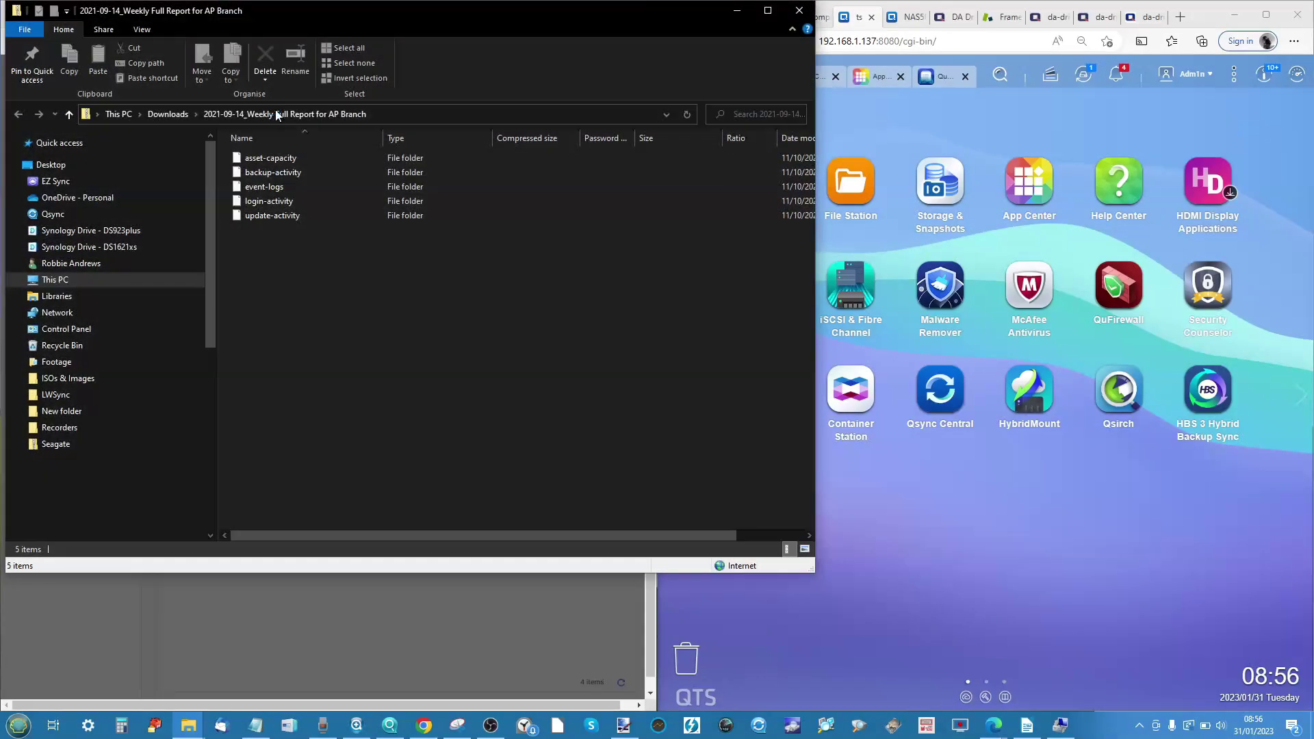
{"action": "left_click", "coordinate": [278, 202]}
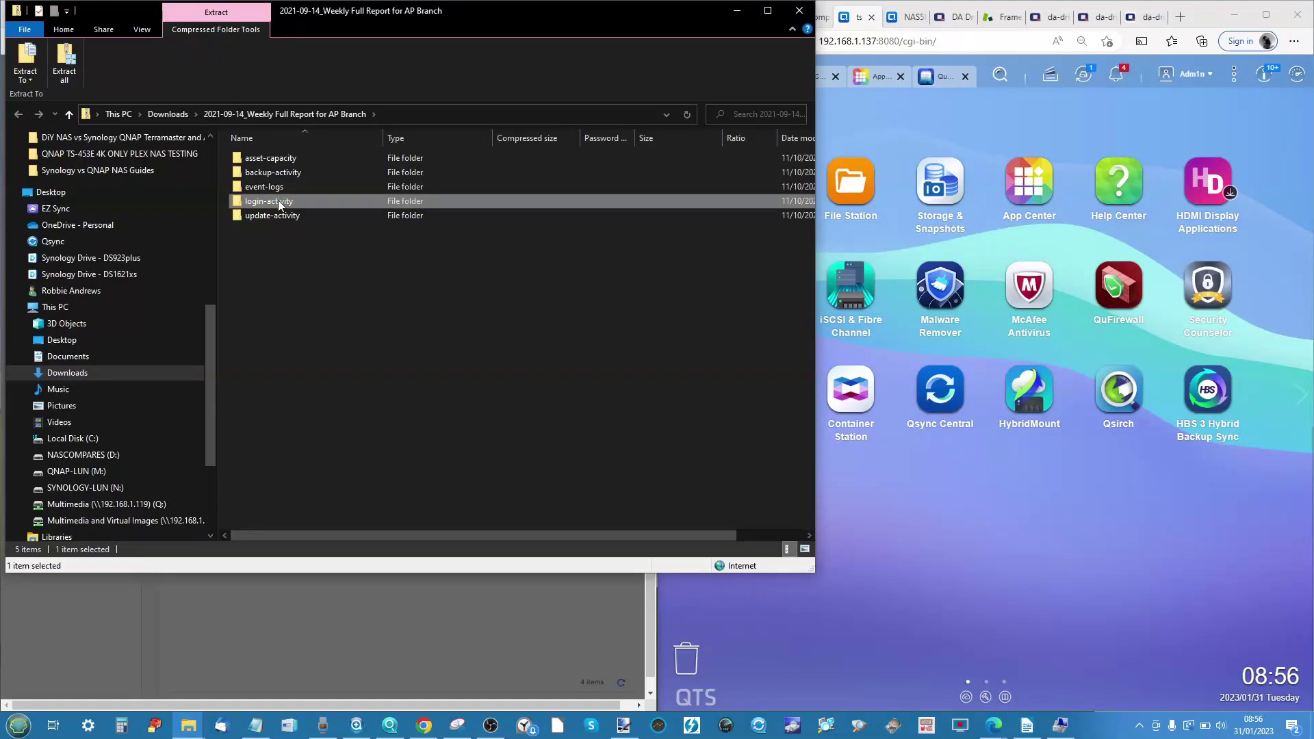
{"action": "double_click", "coordinate": [278, 201]}
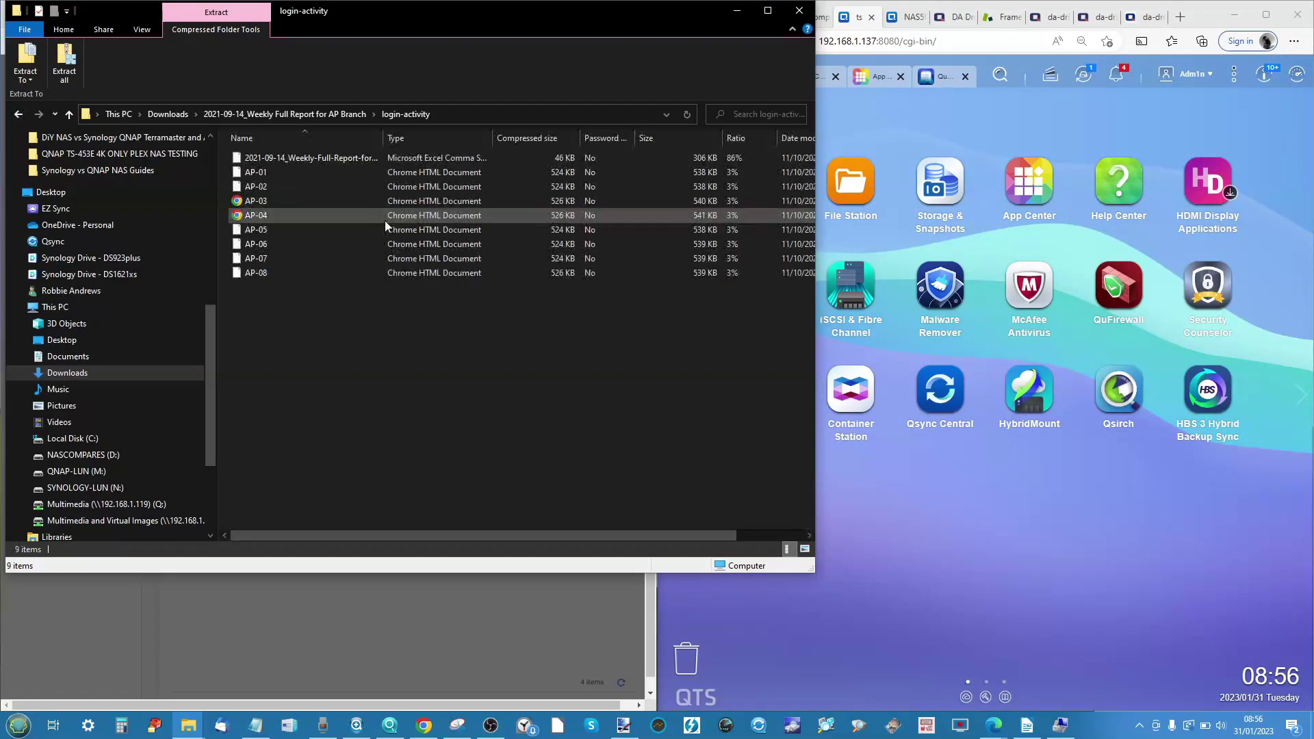
{"action": "left_click", "coordinate": [799, 10]}
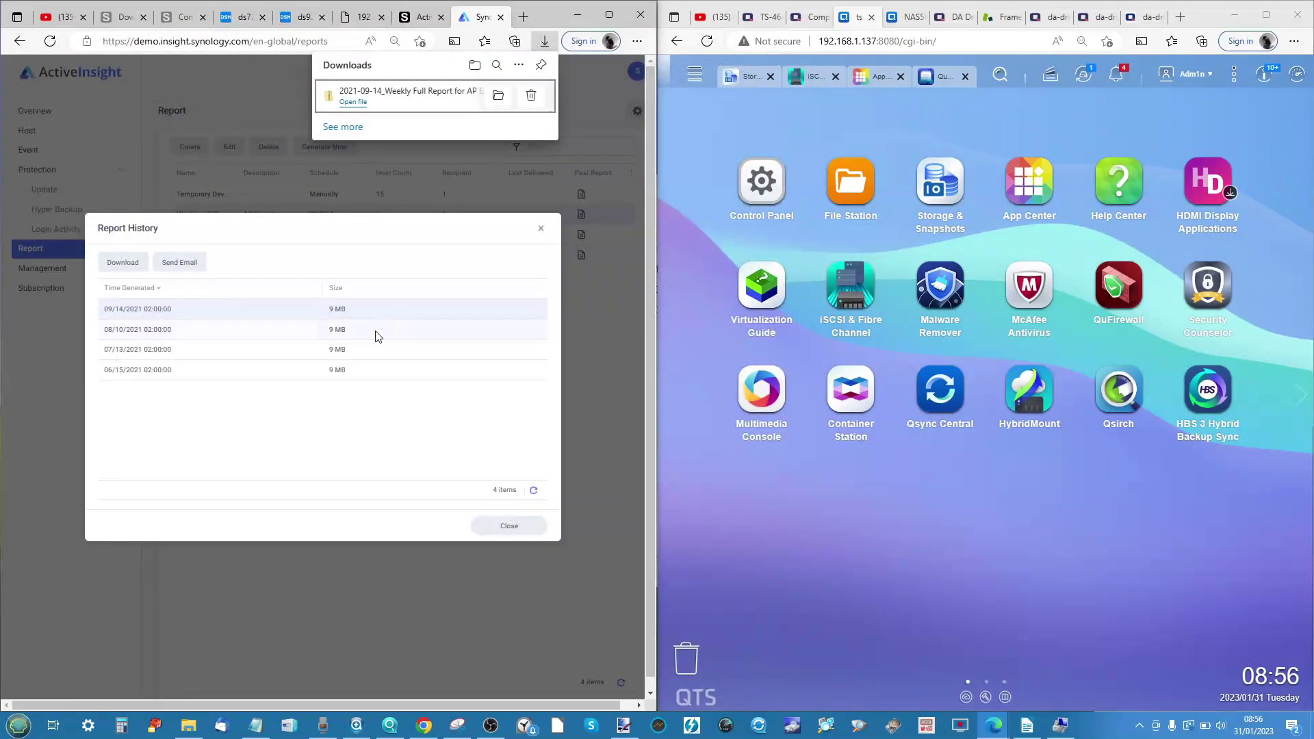
{"action": "left_click", "coordinate": [541, 230]}
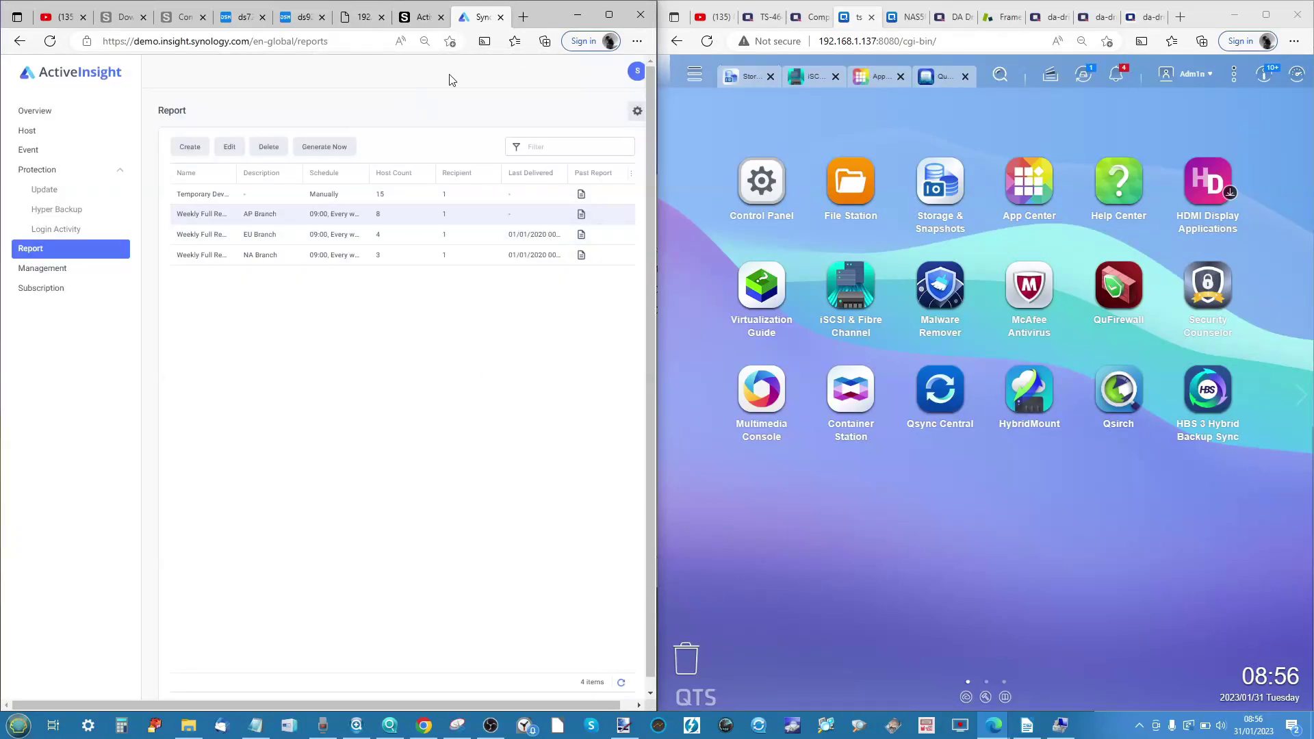
- Close the Active Insight demo, then open and minimize QTS Resource Monitor
{"action": "left_click", "coordinate": [501, 16]}
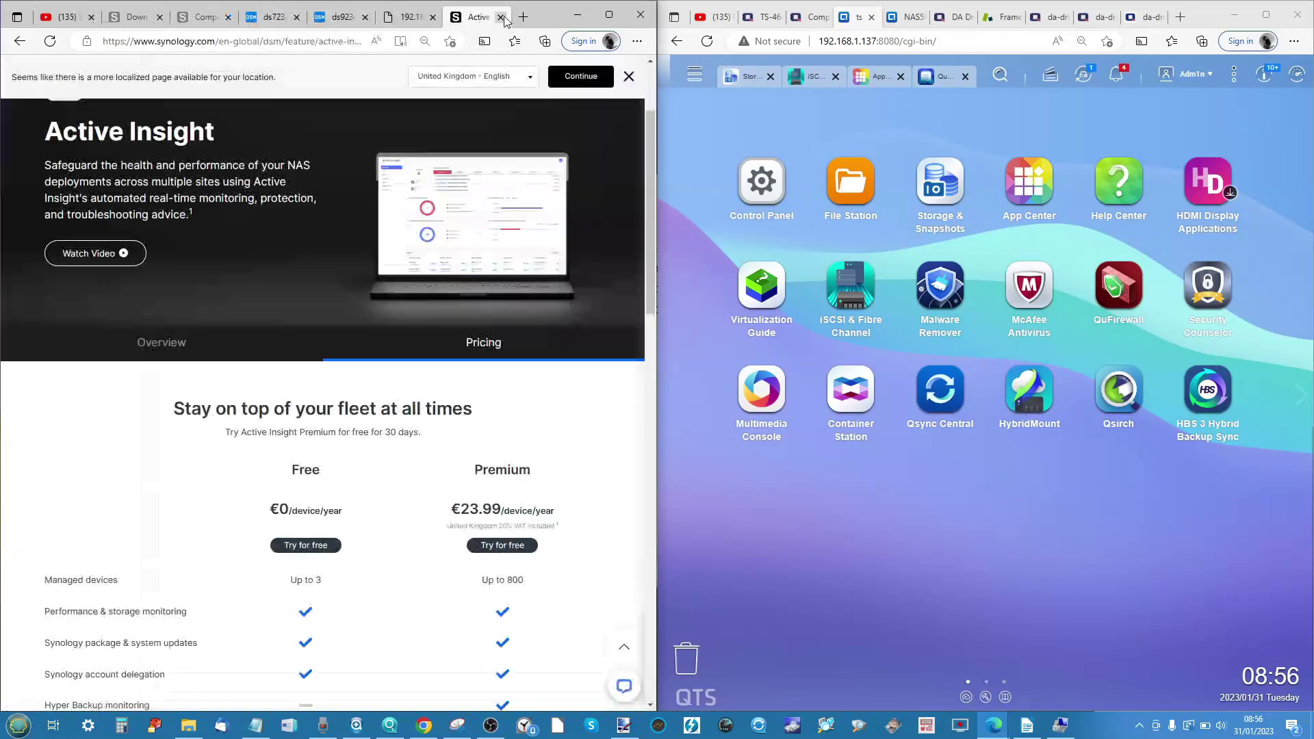
{"action": "left_click", "coordinate": [322, 16]}
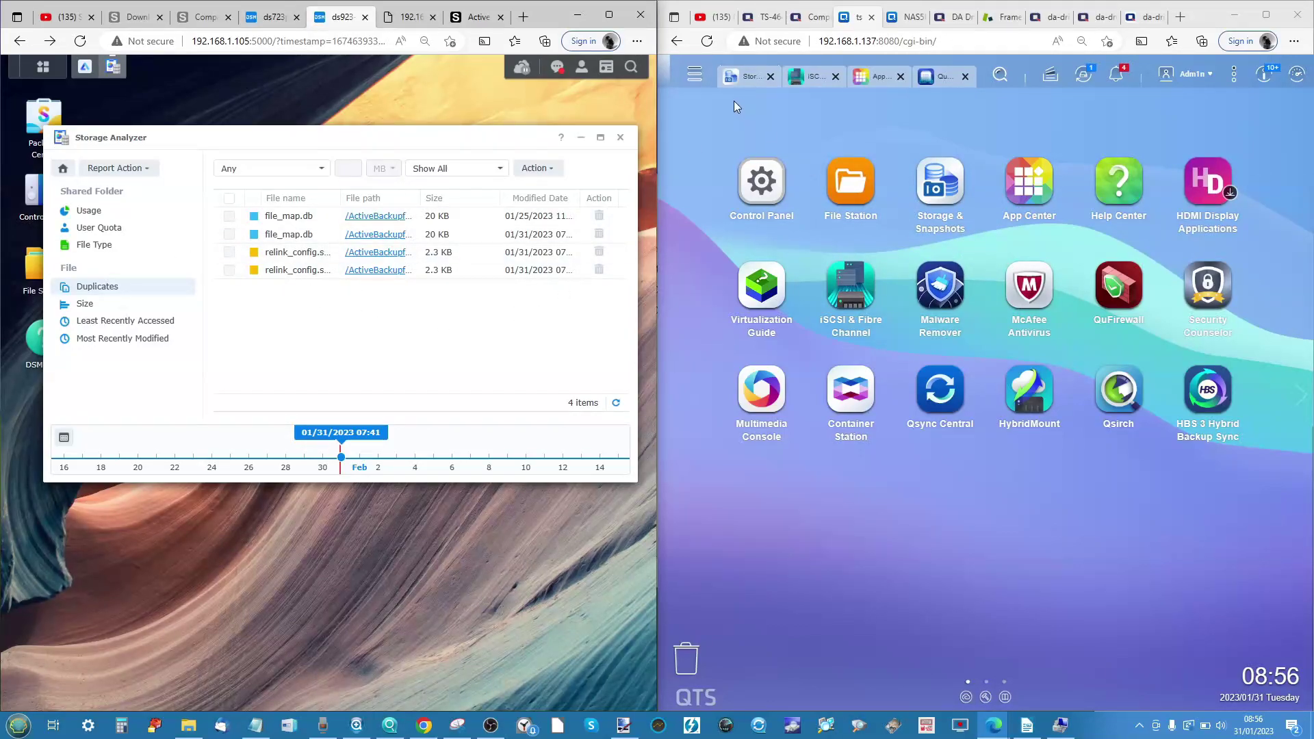
{"action": "left_click", "coordinate": [694, 74]}
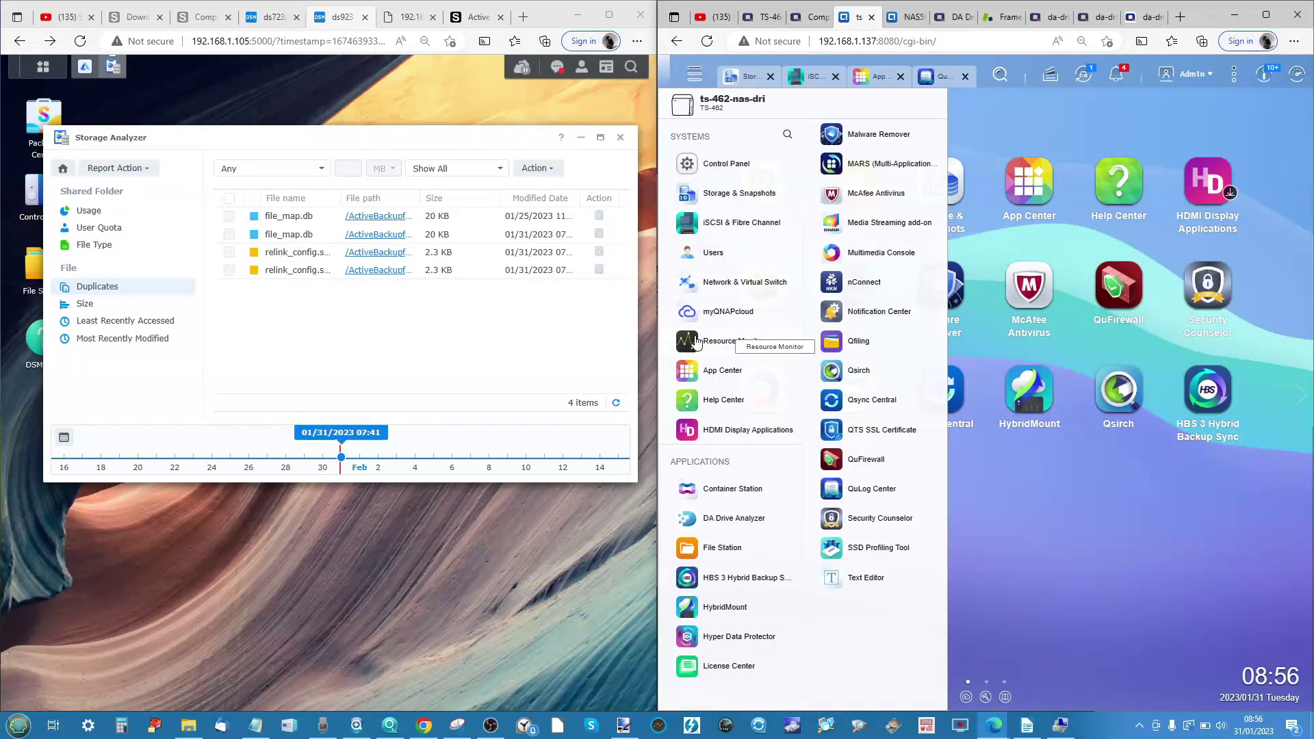
{"action": "left_click", "coordinate": [729, 346]}
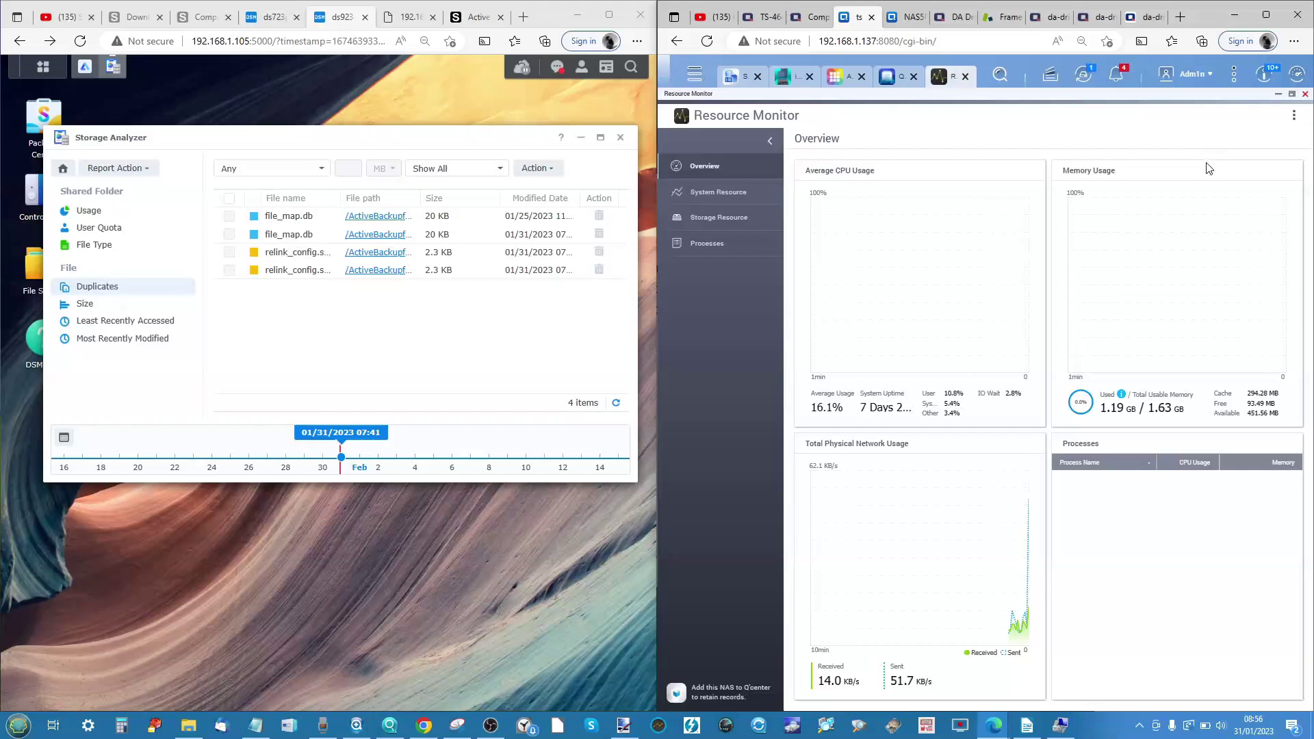
{"action": "left_click", "coordinate": [1278, 94]}
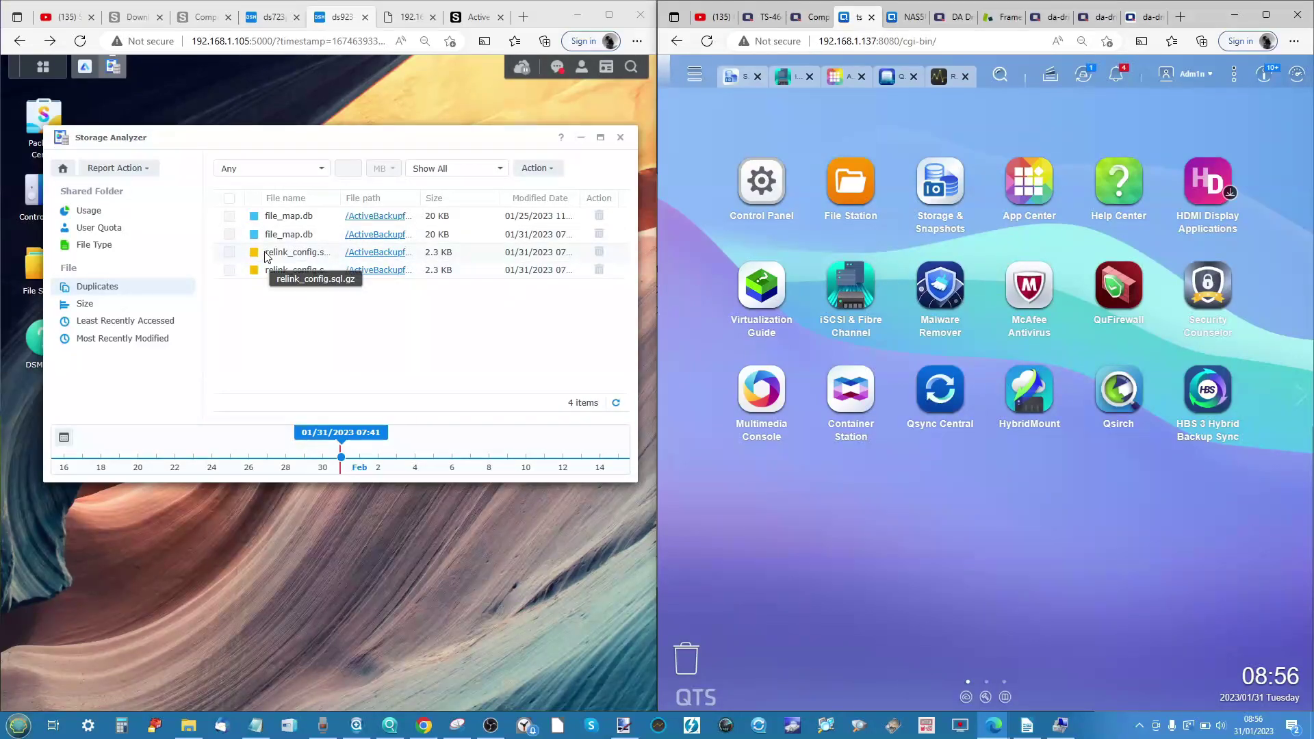
- Return to the ds923 DSM page and close Storage Analyzer
{"action": "left_click", "coordinate": [478, 21]}
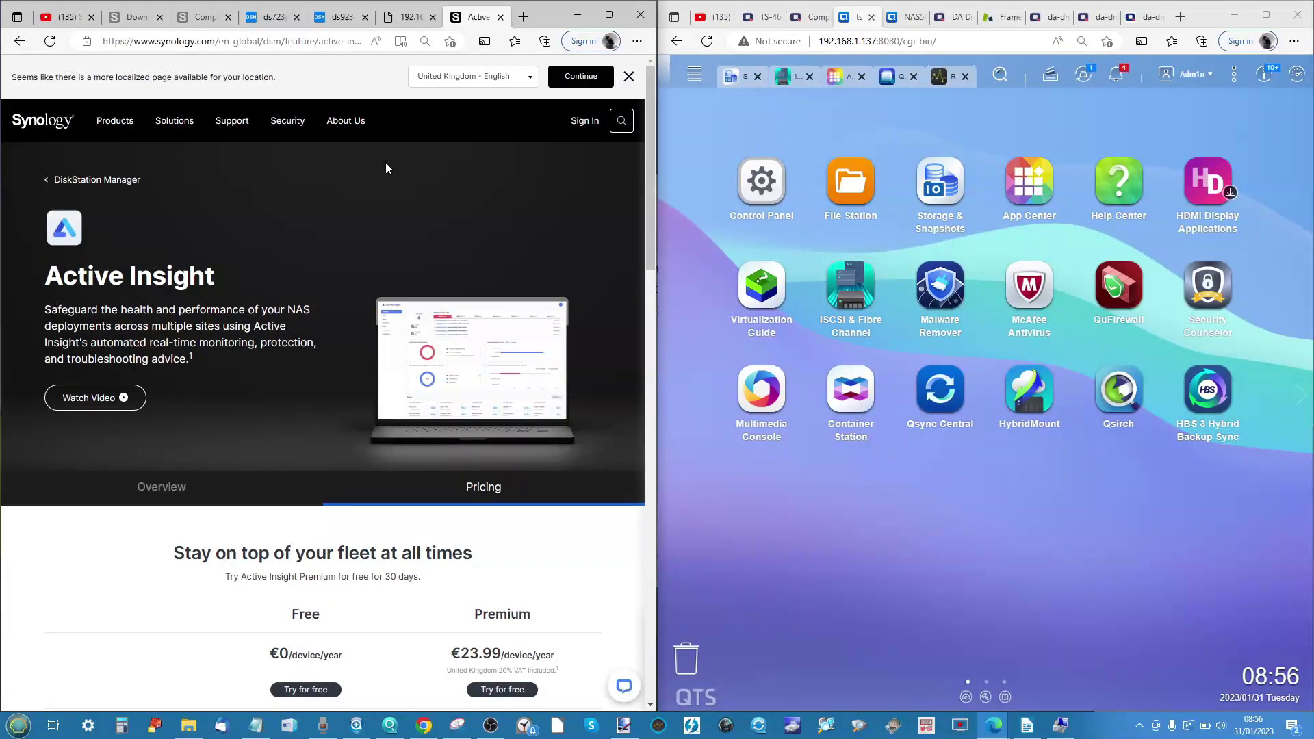
{"action": "left_click", "coordinate": [340, 17]}
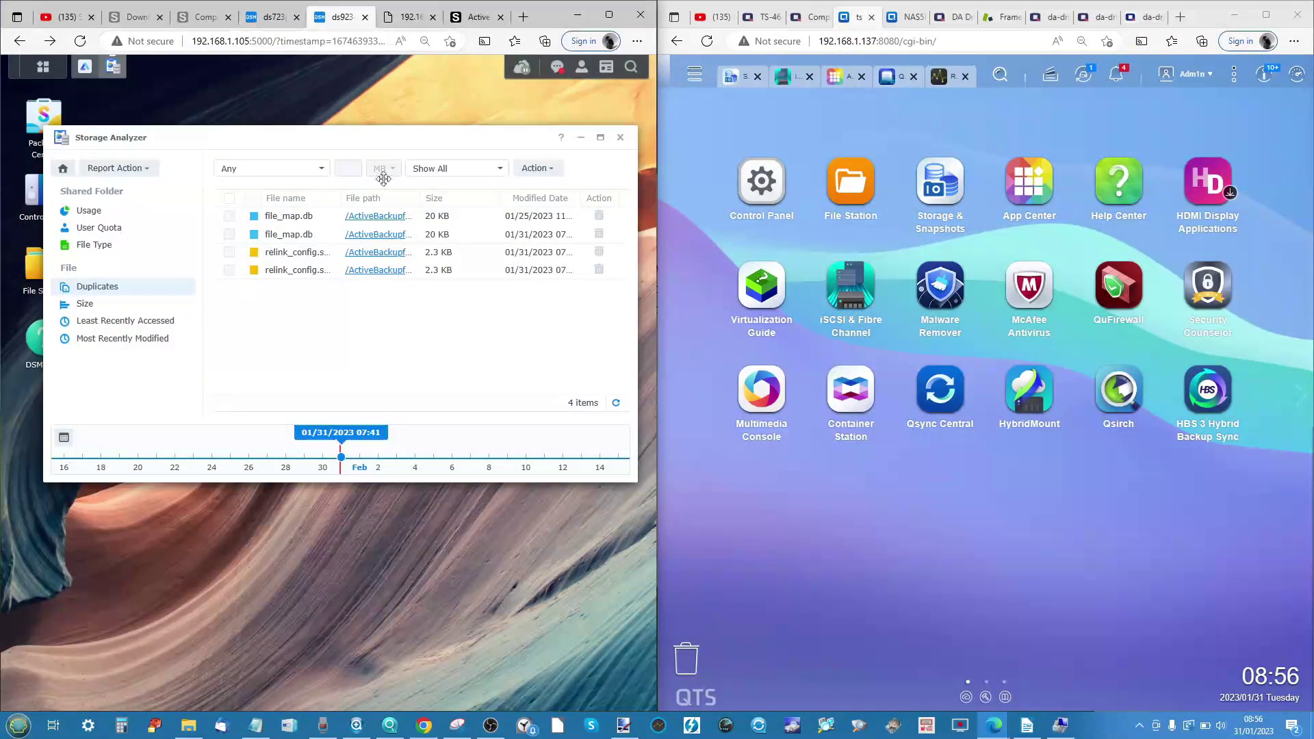
{"action": "left_click", "coordinate": [620, 139]}
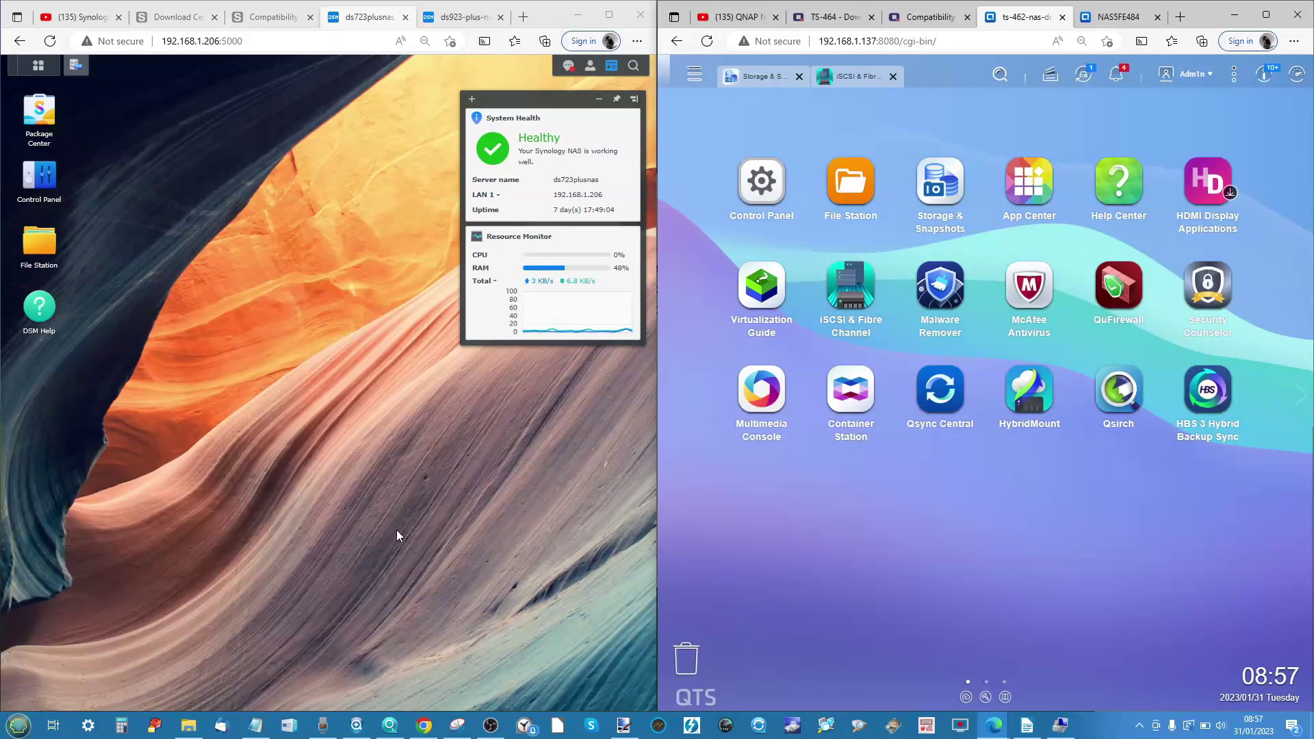
- Launch Synology Assistant and QNAP Qfinder Pro, placing them on the left and right halves
{"action": "left_click", "coordinate": [356, 725]}
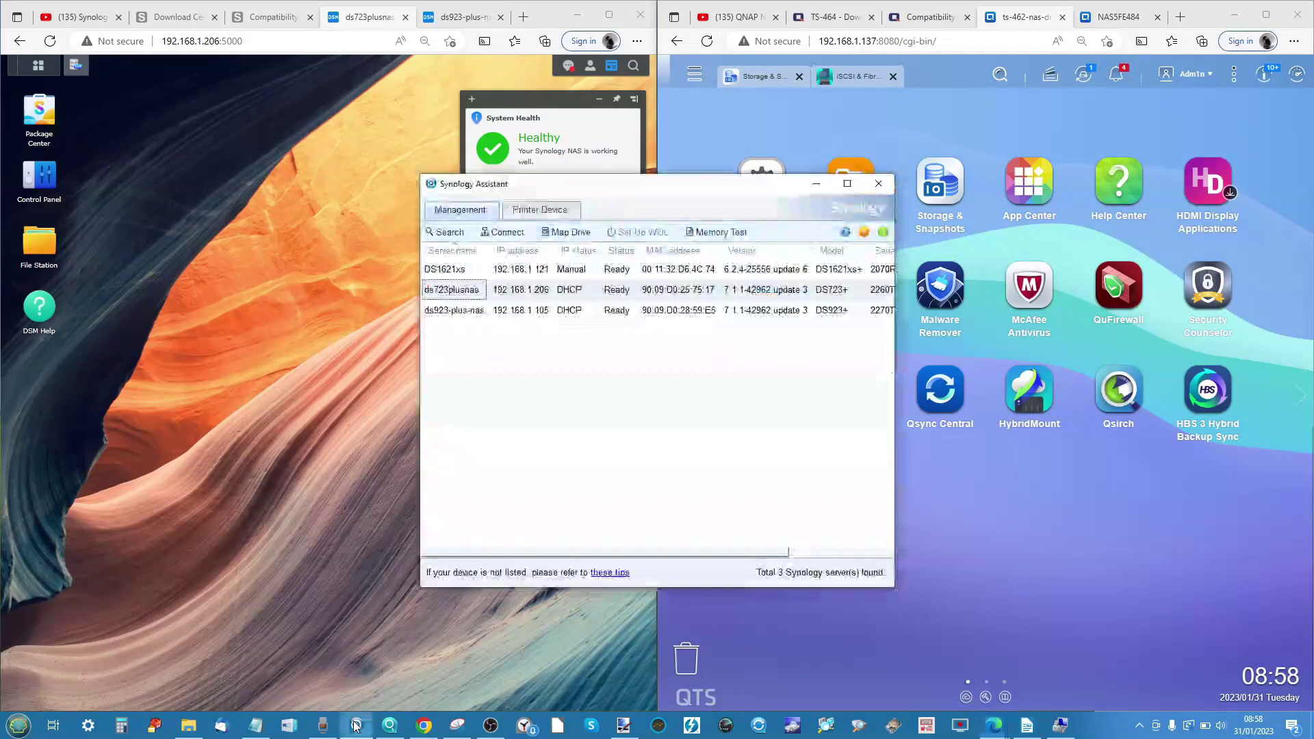
{"action": "left_click", "coordinate": [390, 725]}
{"action": "left_click_drag", "start_coordinate": [486, 194], "coordinate": [731, 261]}
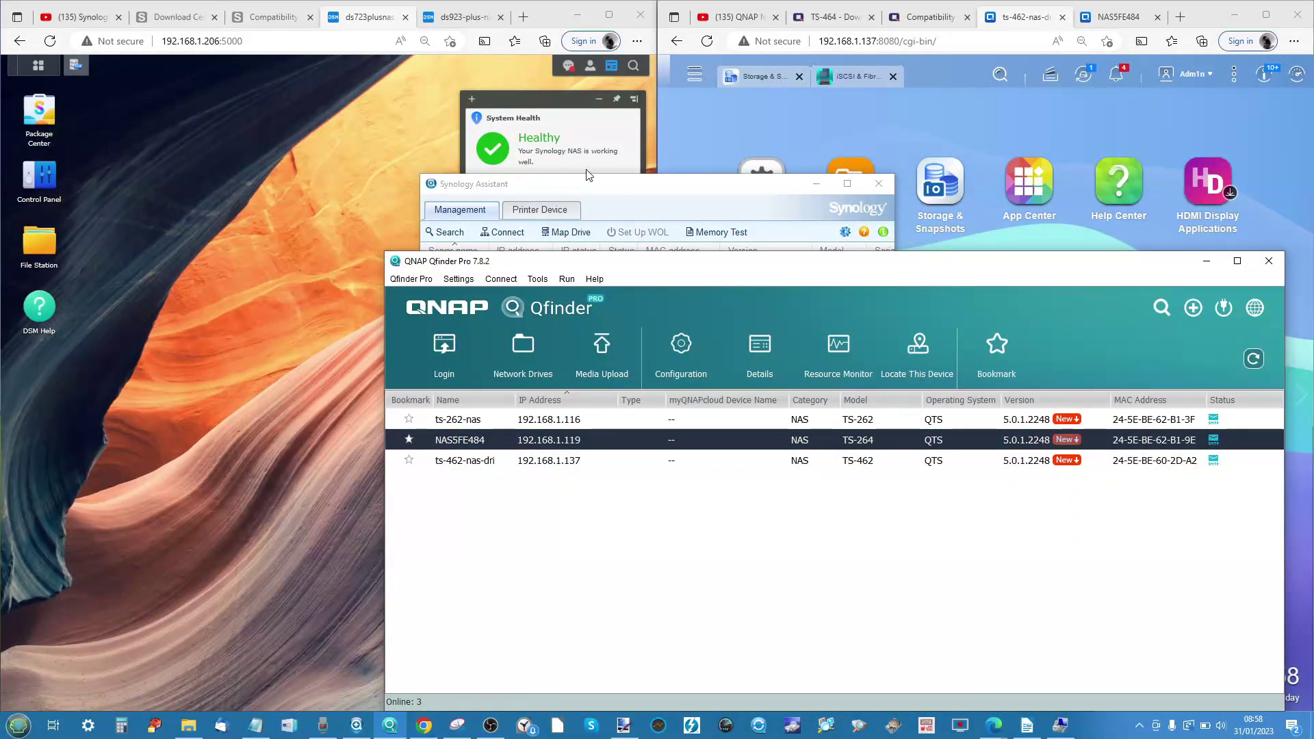
{"action": "left_click_drag", "start_coordinate": [584, 183], "coordinate": [229, 152]}
{"action": "left_click_drag", "start_coordinate": [613, 263], "coordinate": [912, 210]}
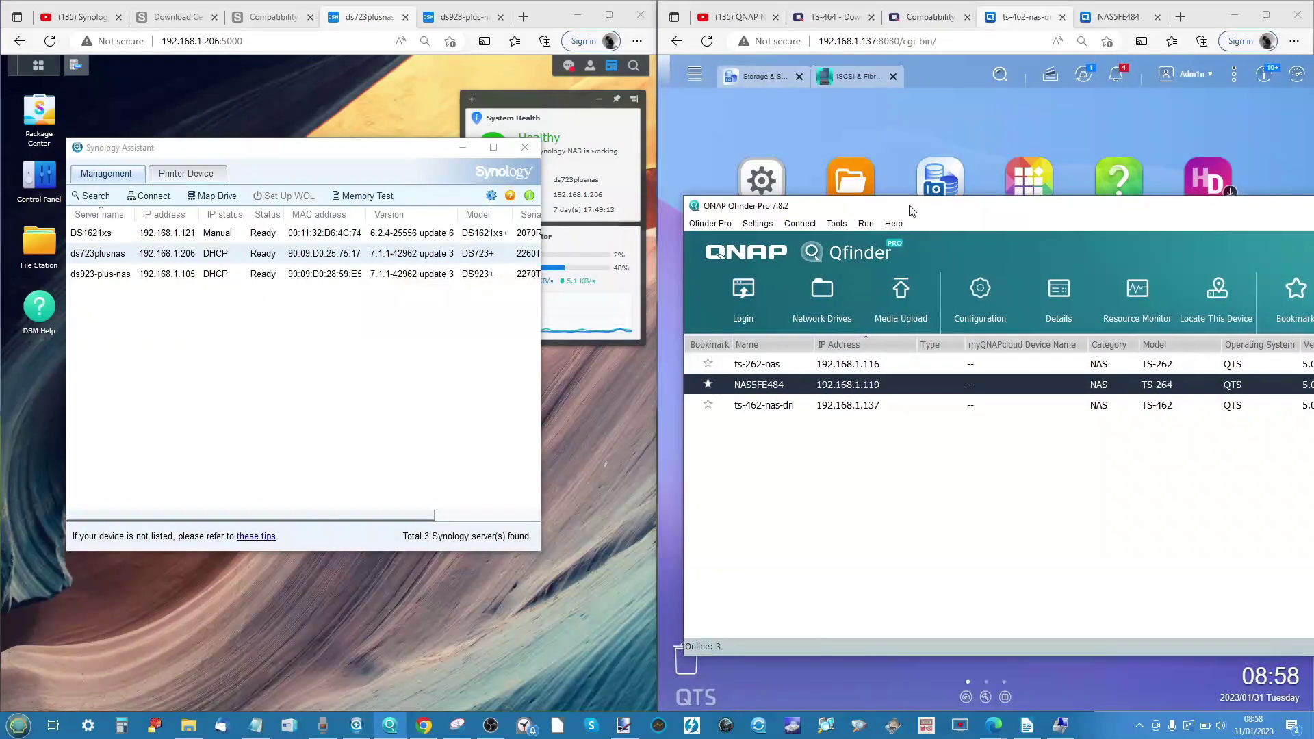
- Mount ts-462-nas-dri (192.168.1.137) shares over SMB/CIFS, entering the NAS username and password
{"action": "right_click", "coordinate": [772, 409]}
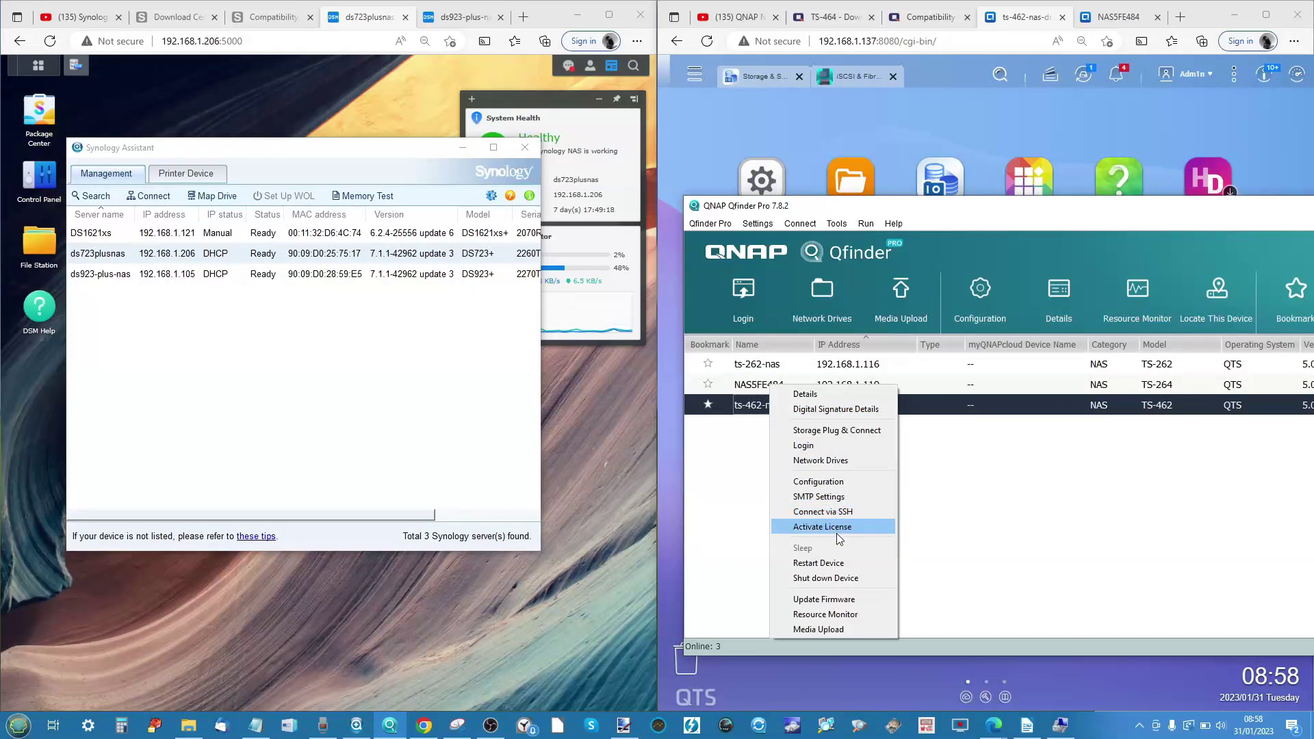
{"action": "left_click", "coordinate": [835, 461]}
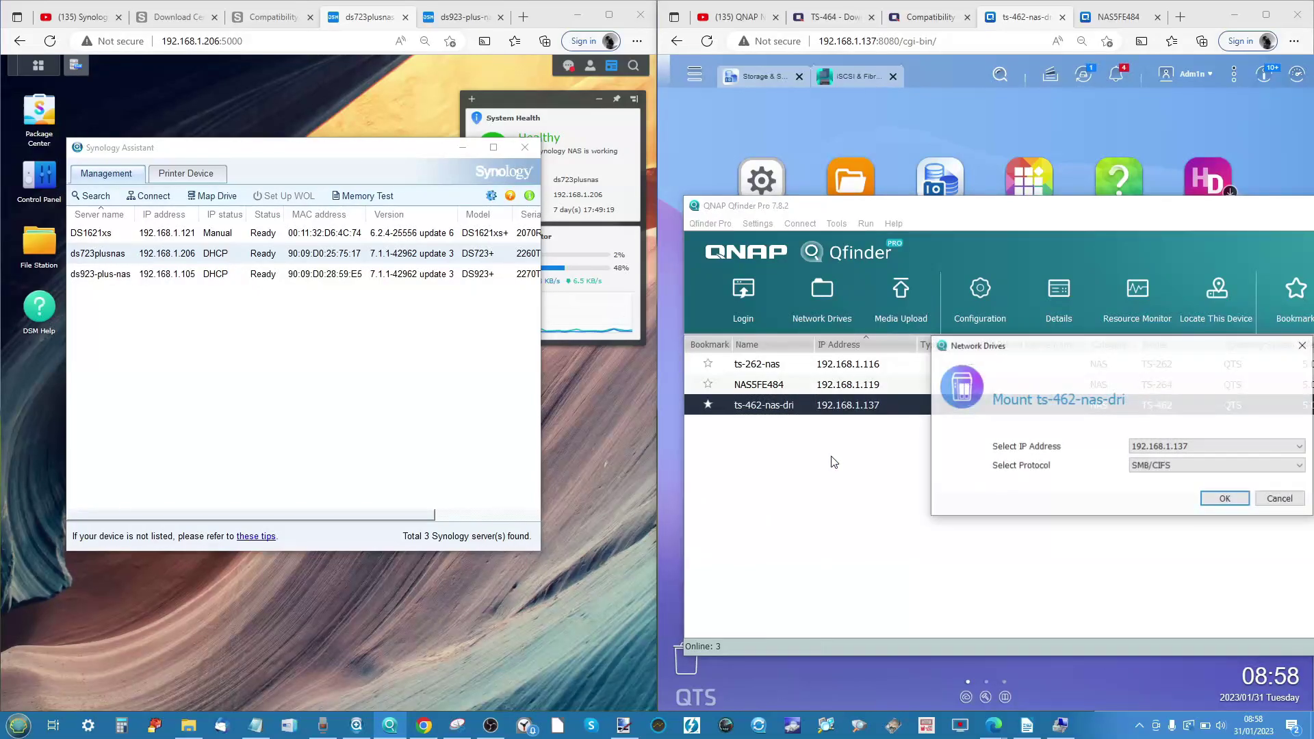
{"action": "left_click_drag", "start_coordinate": [1123, 354], "coordinate": [936, 301]}
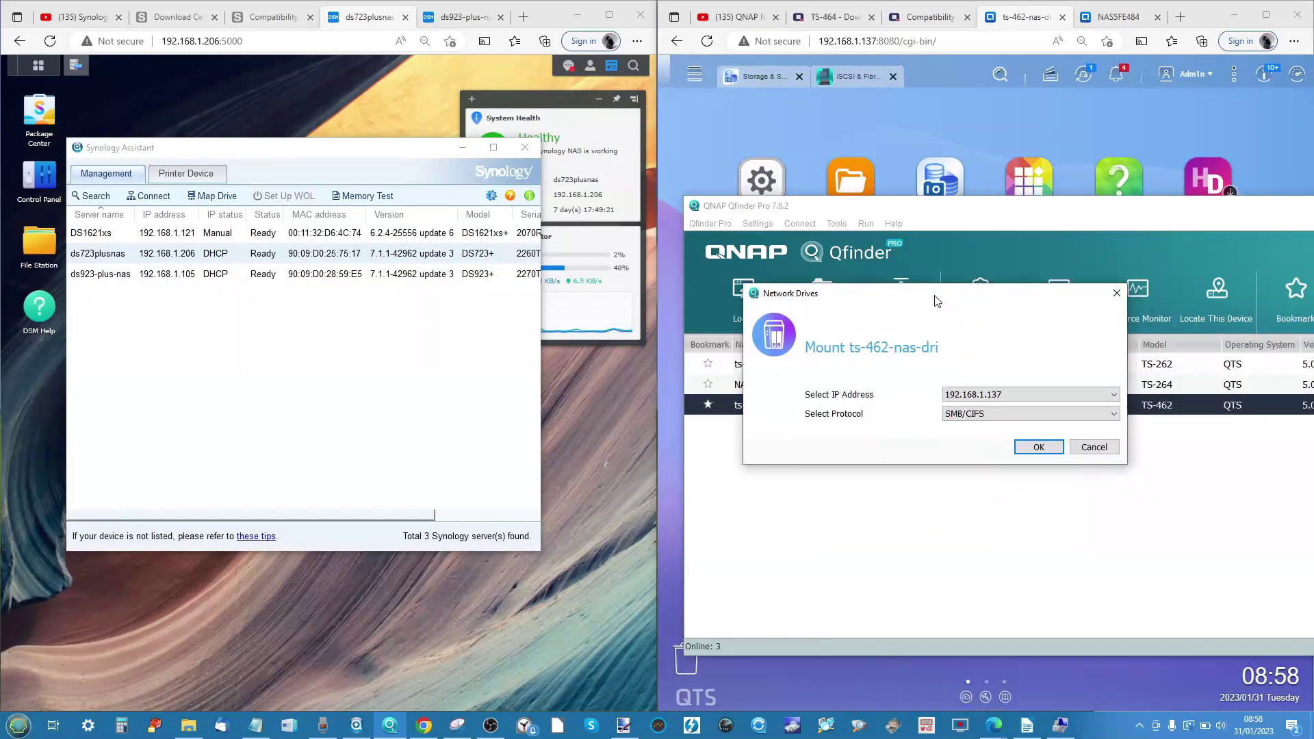
{"action": "left_click", "coordinate": [1042, 448]}
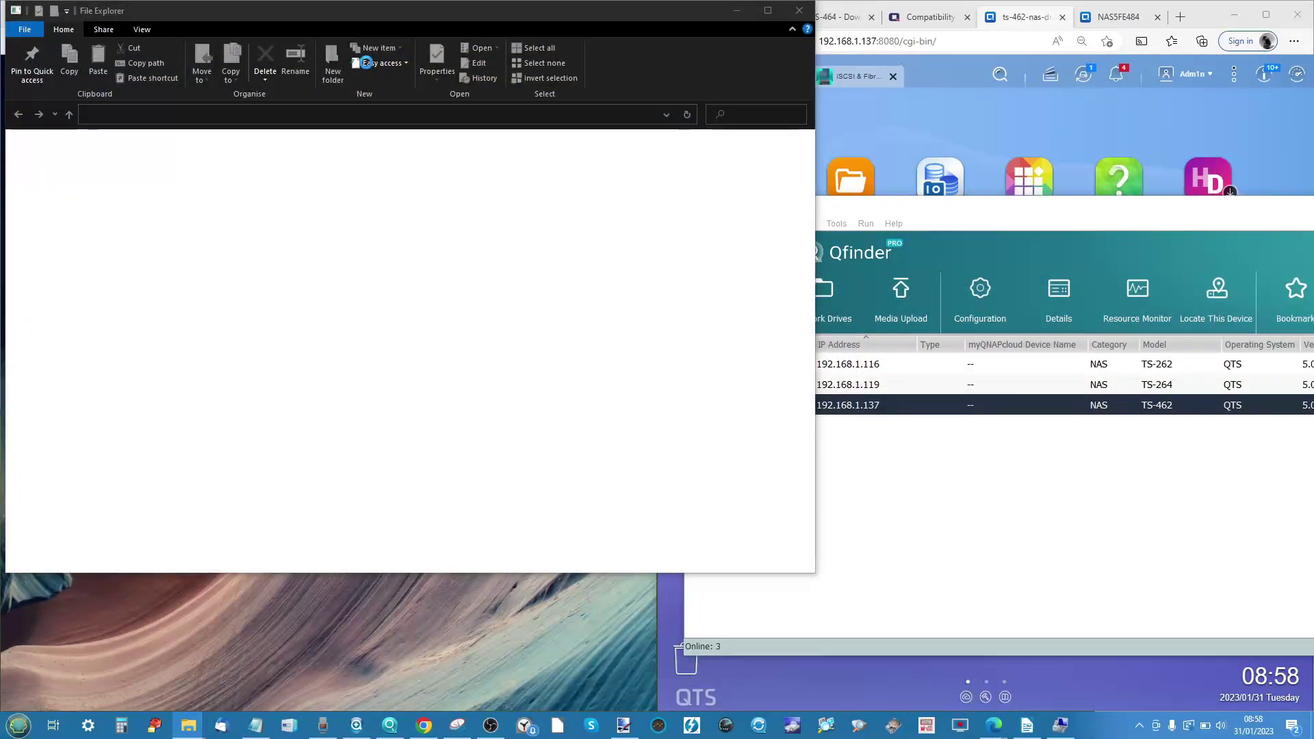
{"action": "type", "text": "Adm1n"}
{"action": "key", "text": "Tab"}
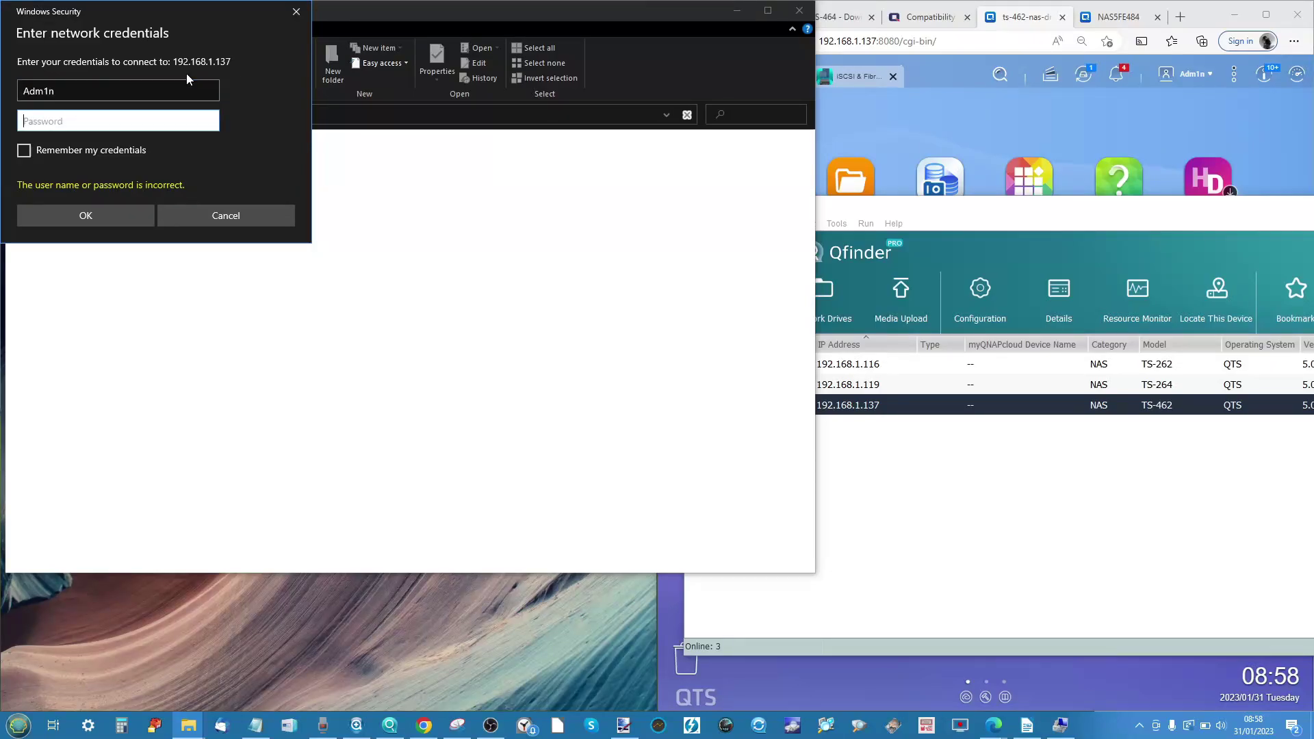
{"action": "type", "text": "••••••••••"}
{"action": "left_click", "coordinate": [109, 216]}
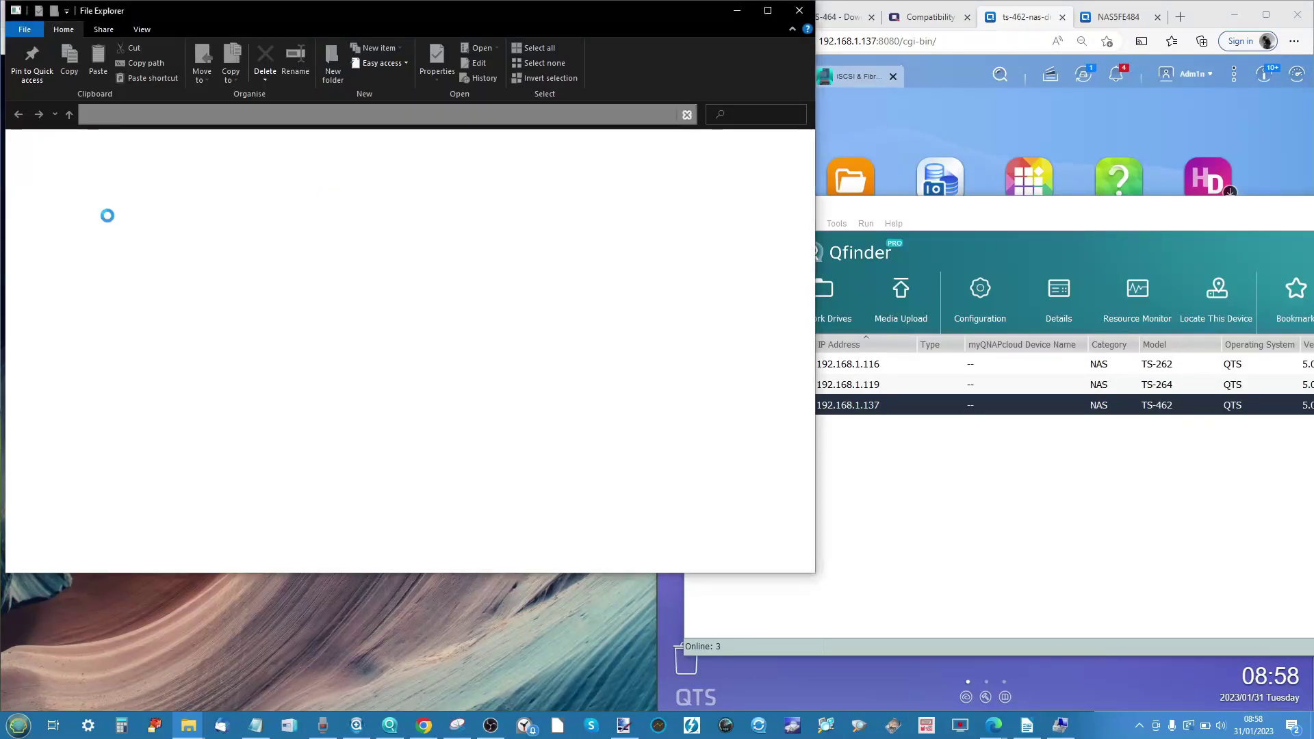
{"action": "left_click_drag", "start_coordinate": [231, 17], "coordinate": [924, 223]}
- Open File Station in QTS to view RAID5-HDD-VOL's shared folders
{"action": "left_click", "coordinate": [695, 73]}
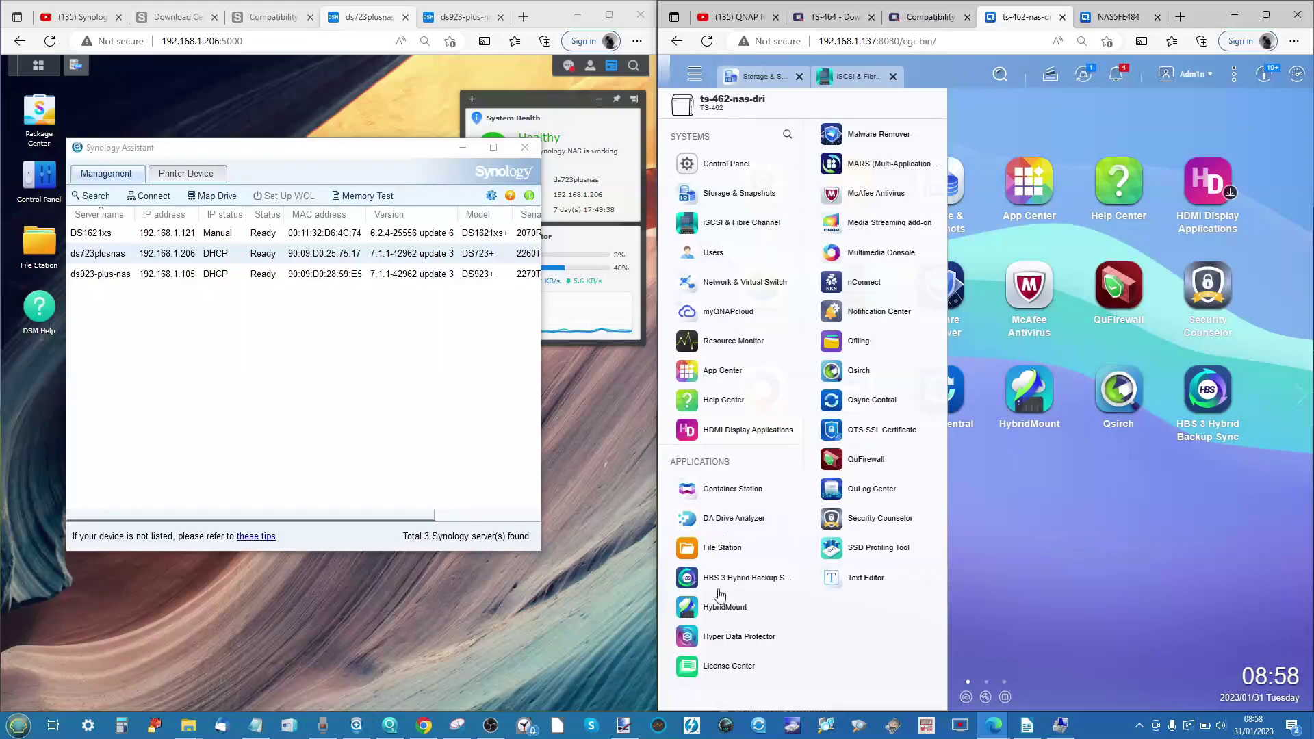
{"action": "left_click", "coordinate": [724, 548]}
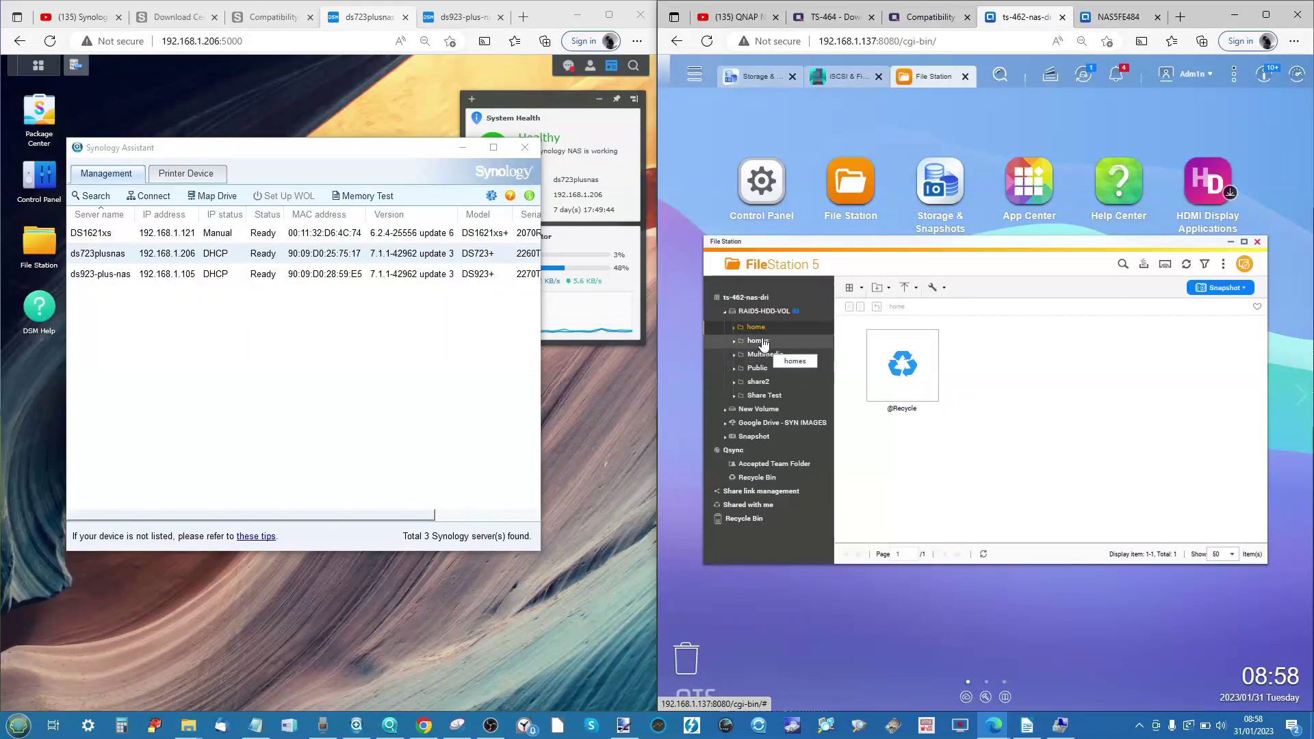
{"action": "mouse_move", "coordinate": [753, 315]}
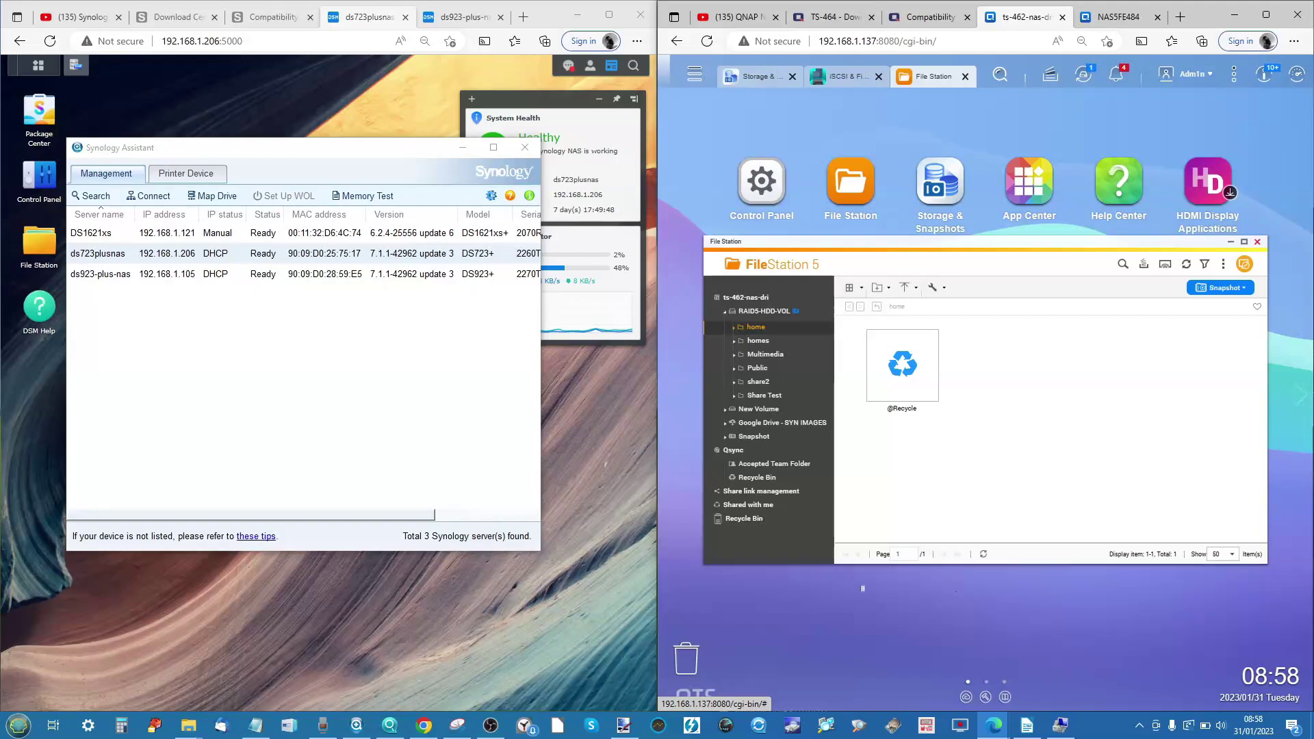
- Map the QNAP home share at 192.168.1.137 as network drive I:
{"action": "left_click", "coordinate": [188, 729]}
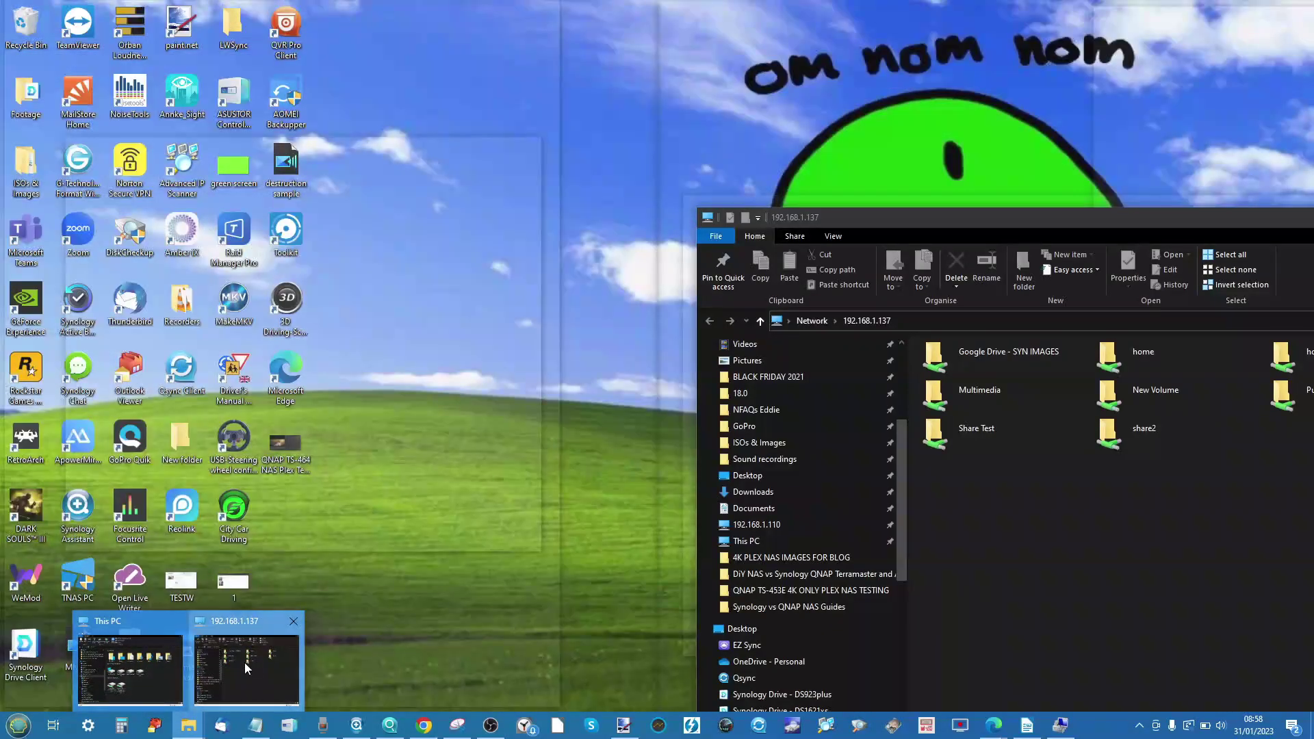
{"action": "left_click", "coordinate": [245, 663]}
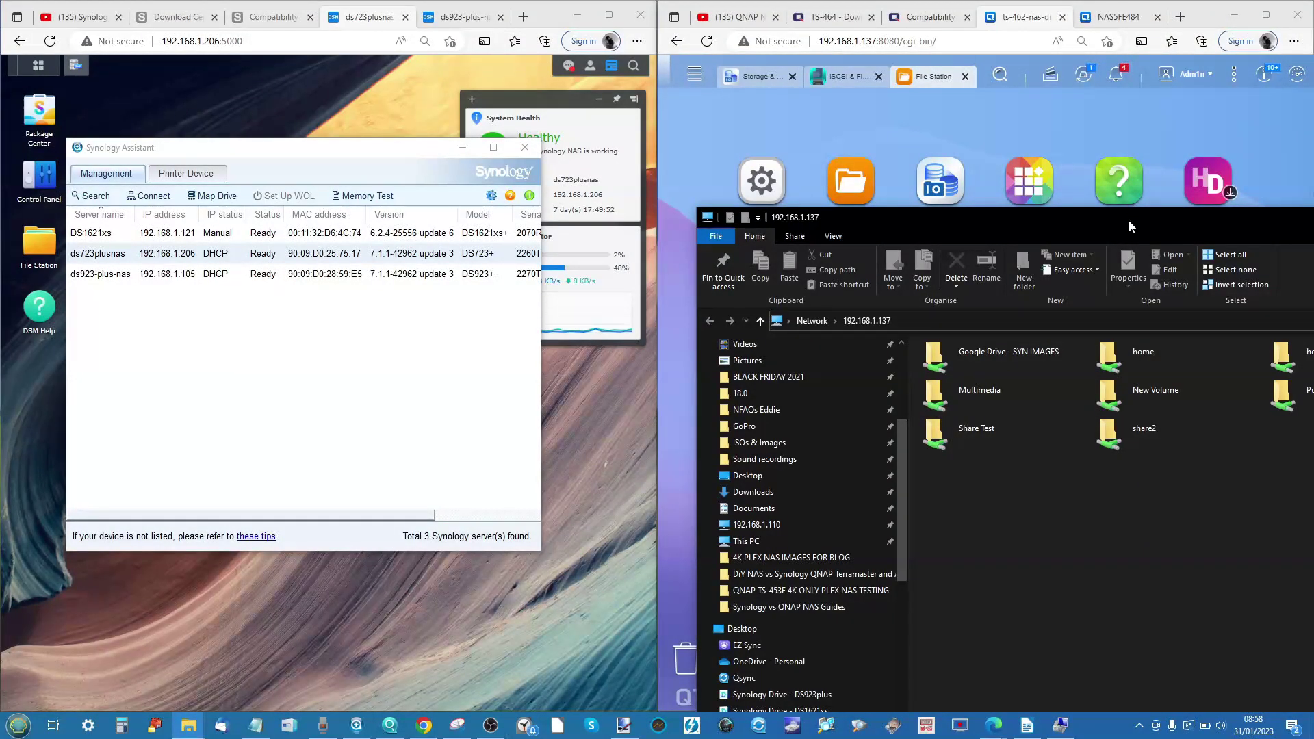
{"action": "left_click_drag", "start_coordinate": [1128, 221], "coordinate": [967, 175]}
{"action": "left_click", "coordinate": [981, 308]}
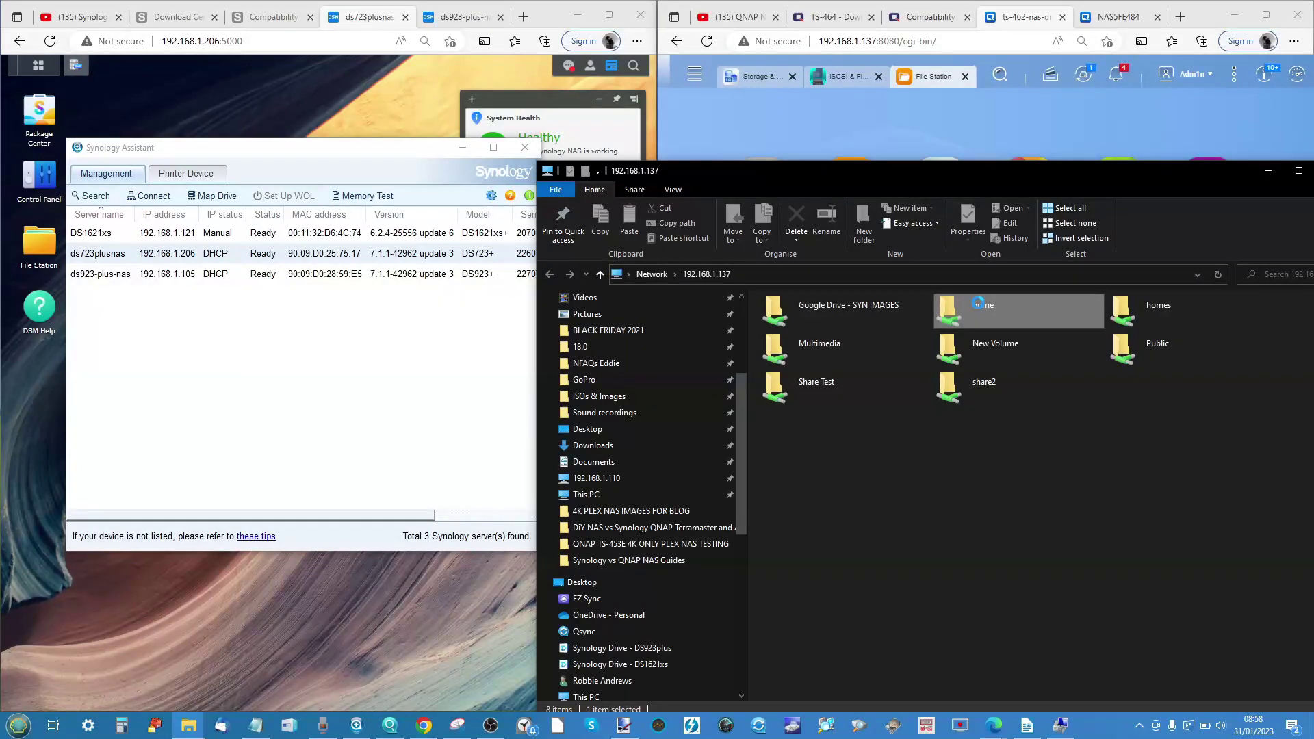
{"action": "right_click", "coordinate": [979, 303]}
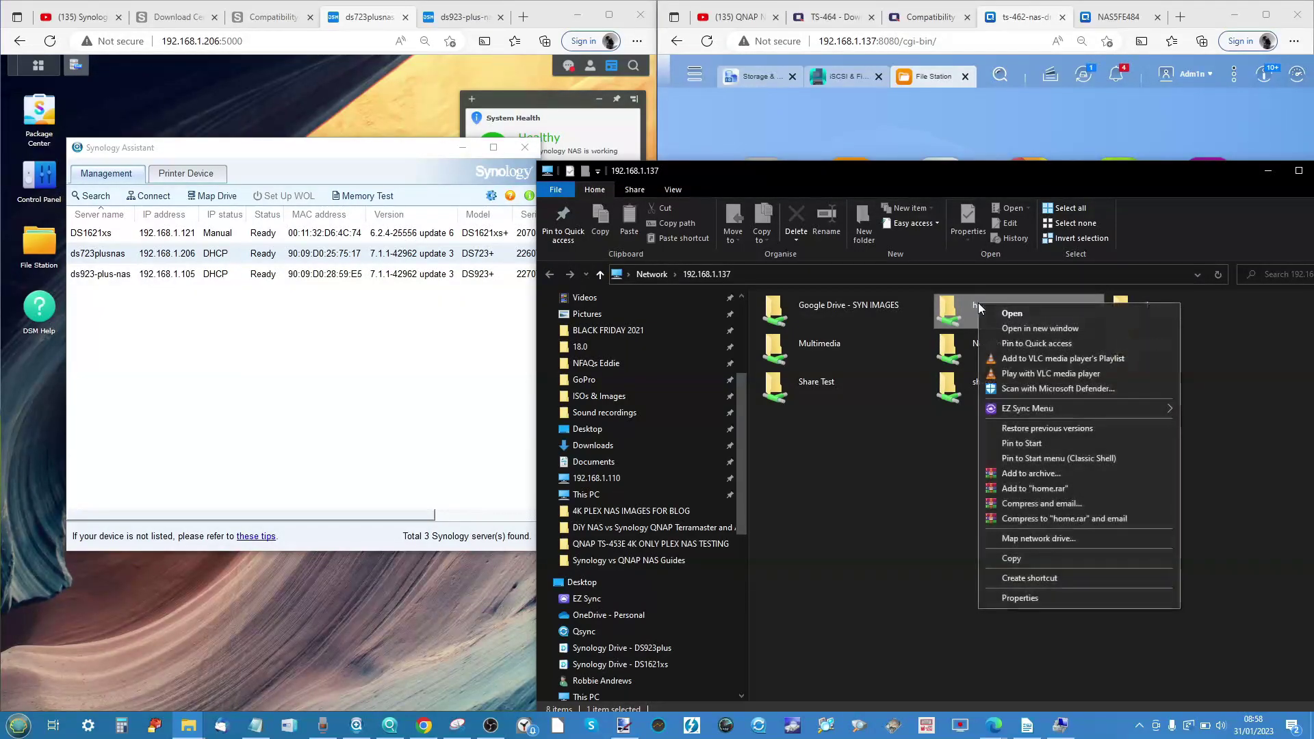
{"action": "left_click", "coordinate": [1011, 538]}
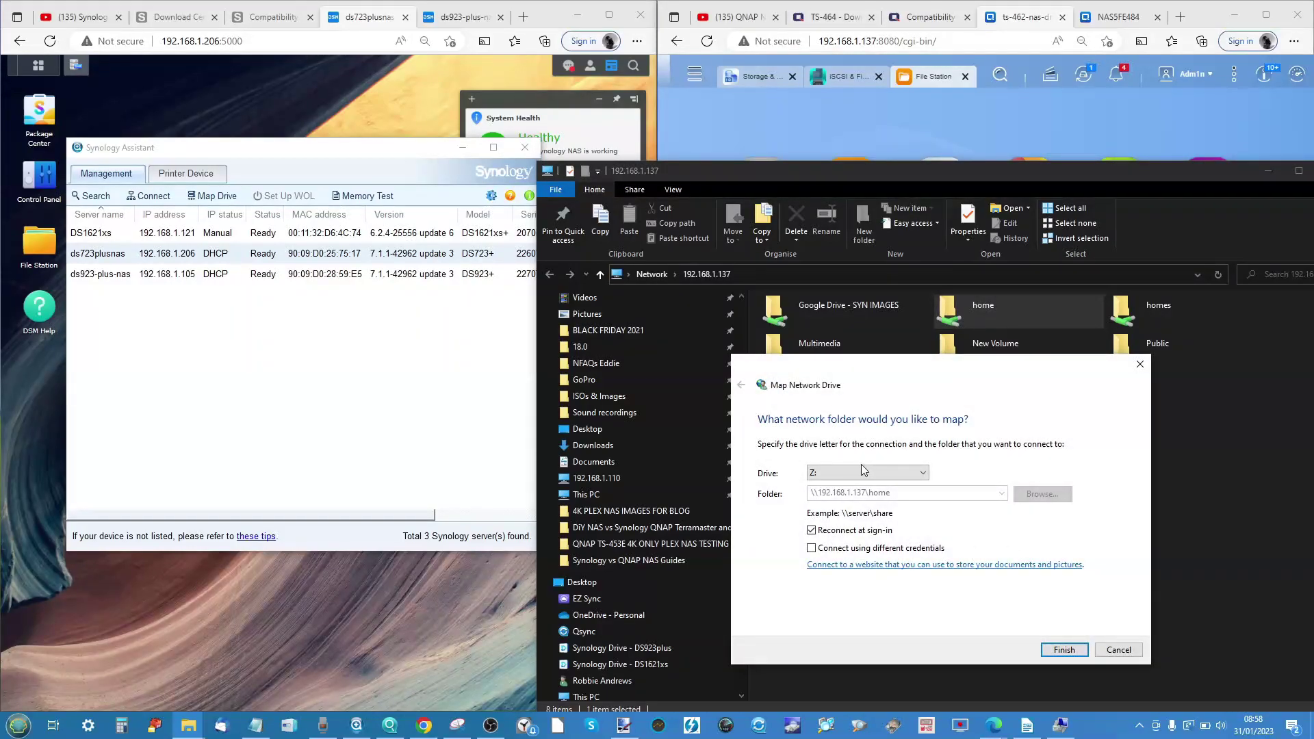
{"action": "left_click", "coordinate": [859, 477]}
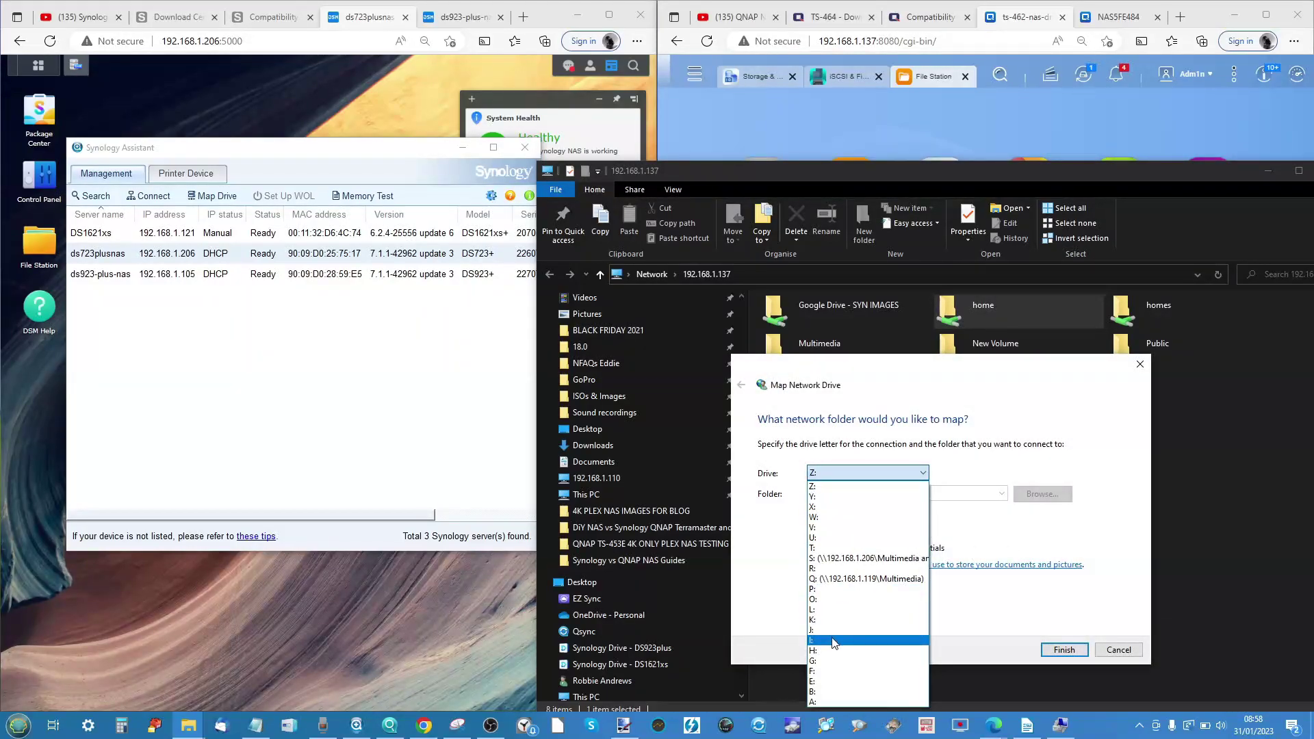
{"action": "left_click", "coordinate": [834, 640]}
{"action": "left_click", "coordinate": [1057, 651]}
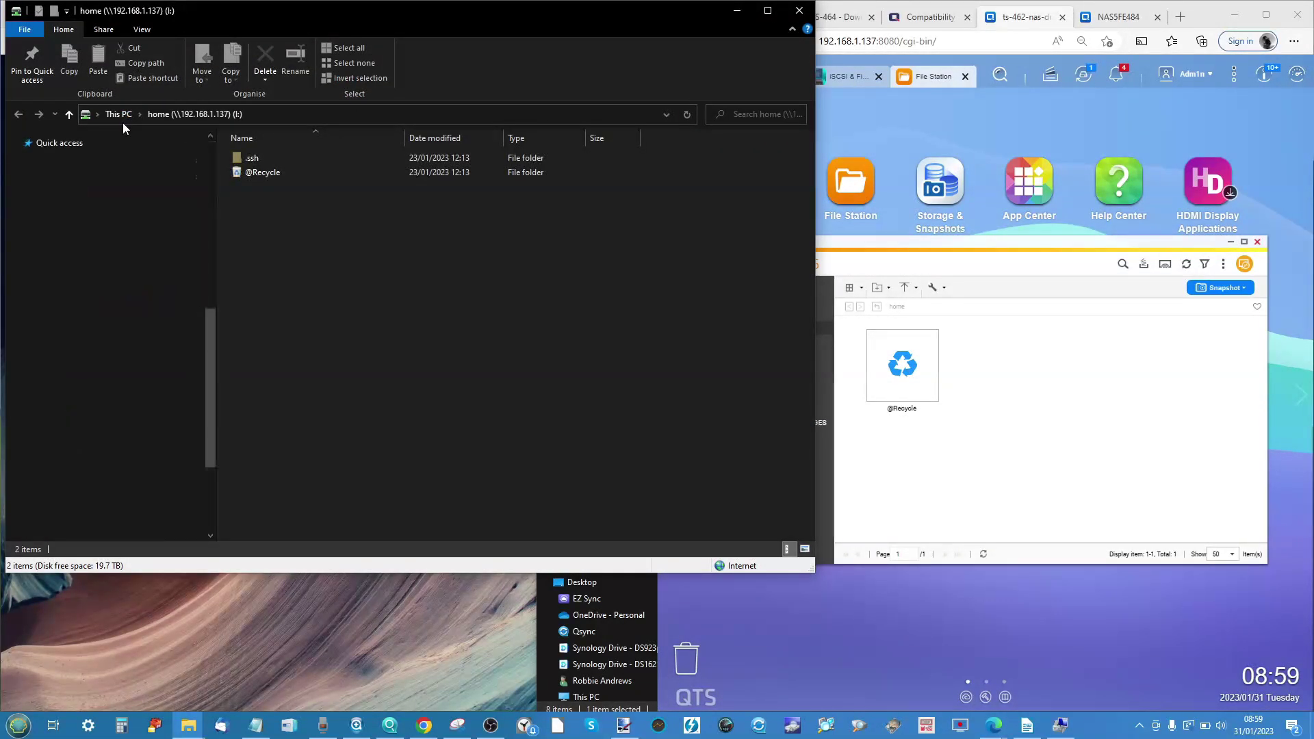
{"action": "left_click", "coordinate": [118, 115]}
{"action": "left_click_drag", "start_coordinate": [314, 13], "coordinate": [701, 129]}
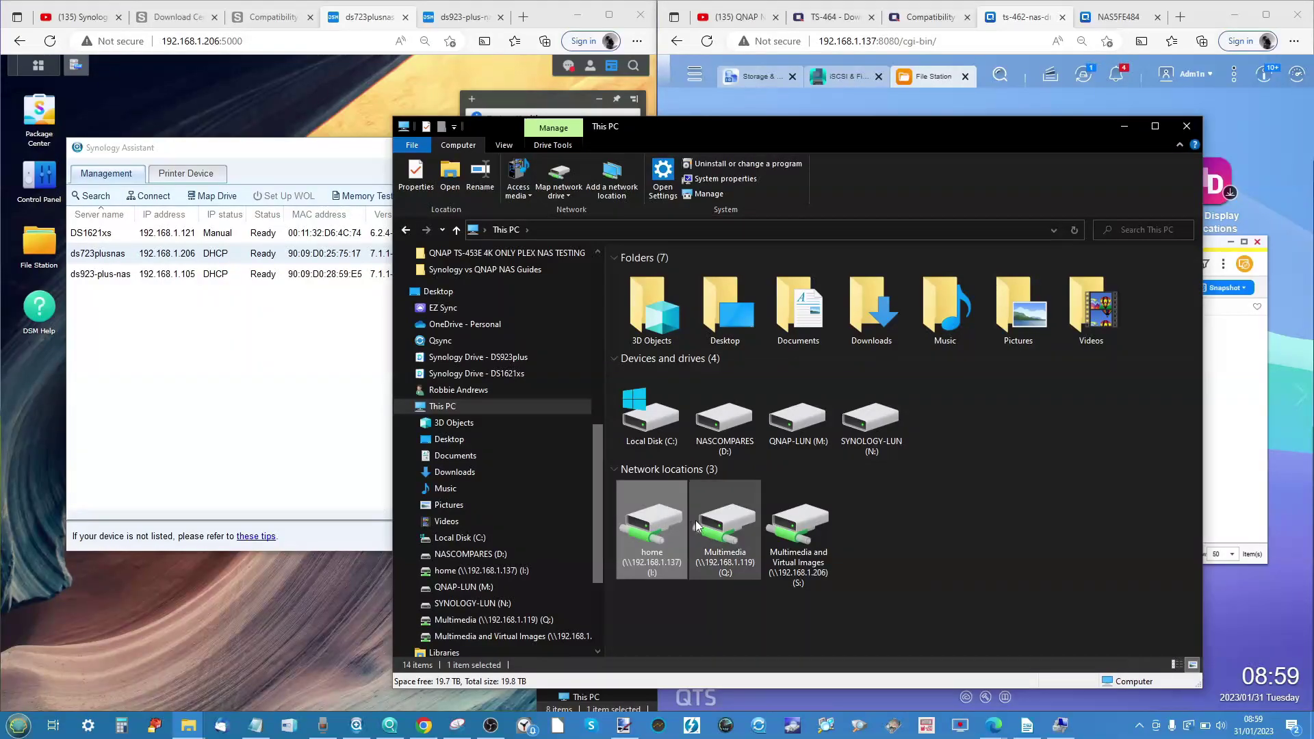
{"action": "double_click", "coordinate": [646, 518]}
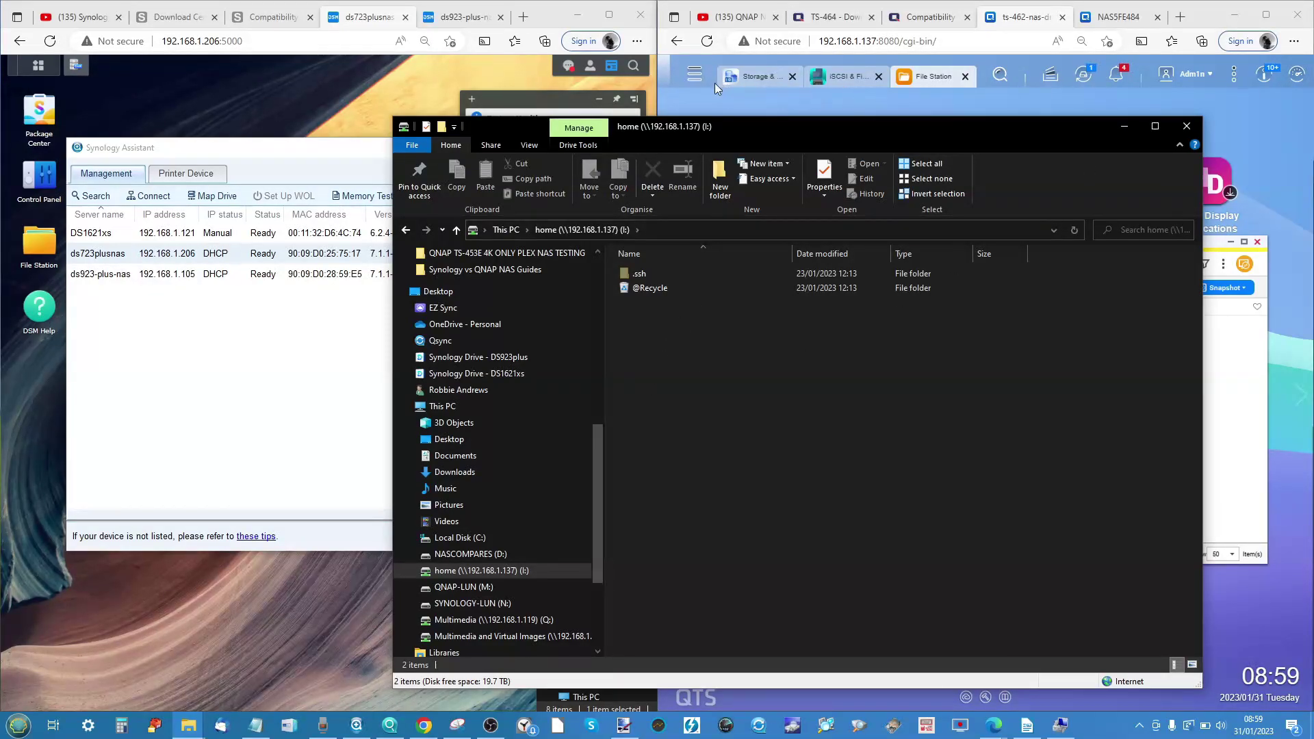
- Bring Synology Assistant to the front and close the File Explorer window
{"action": "left_click", "coordinate": [695, 74]}
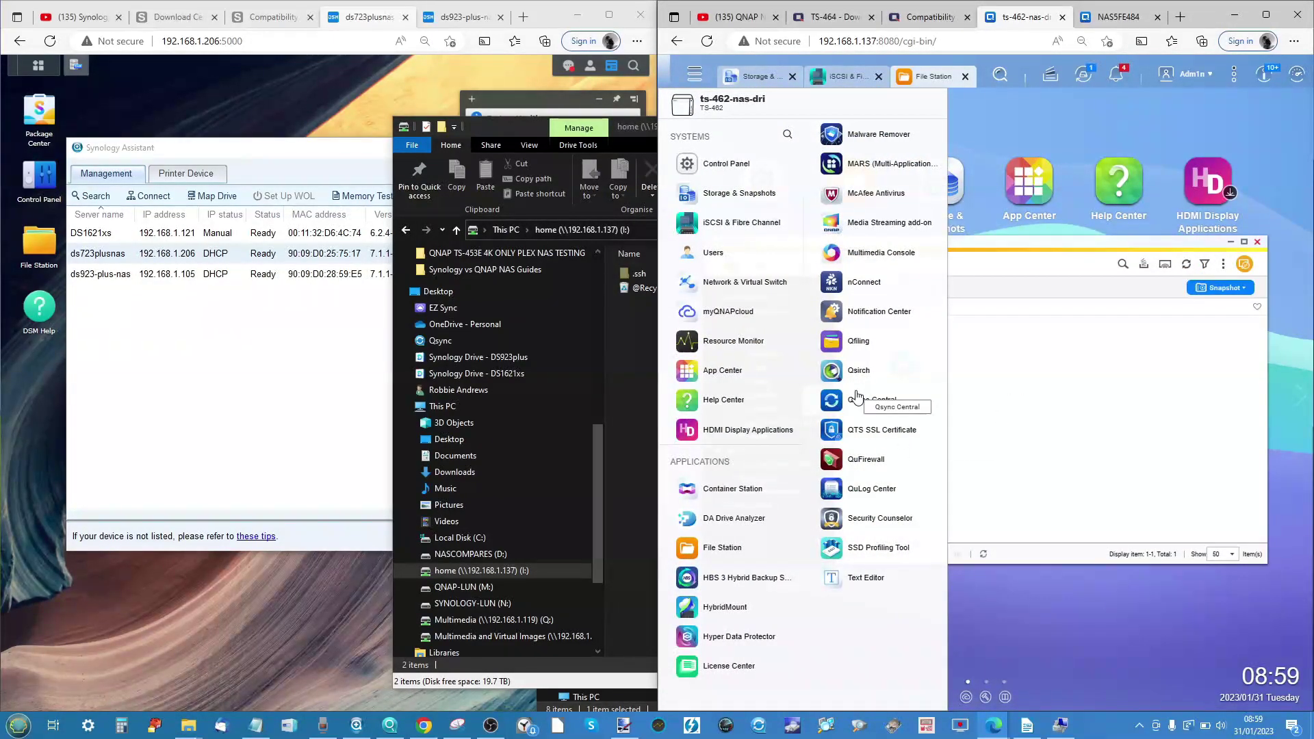
{"action": "left_click", "coordinate": [276, 383]}
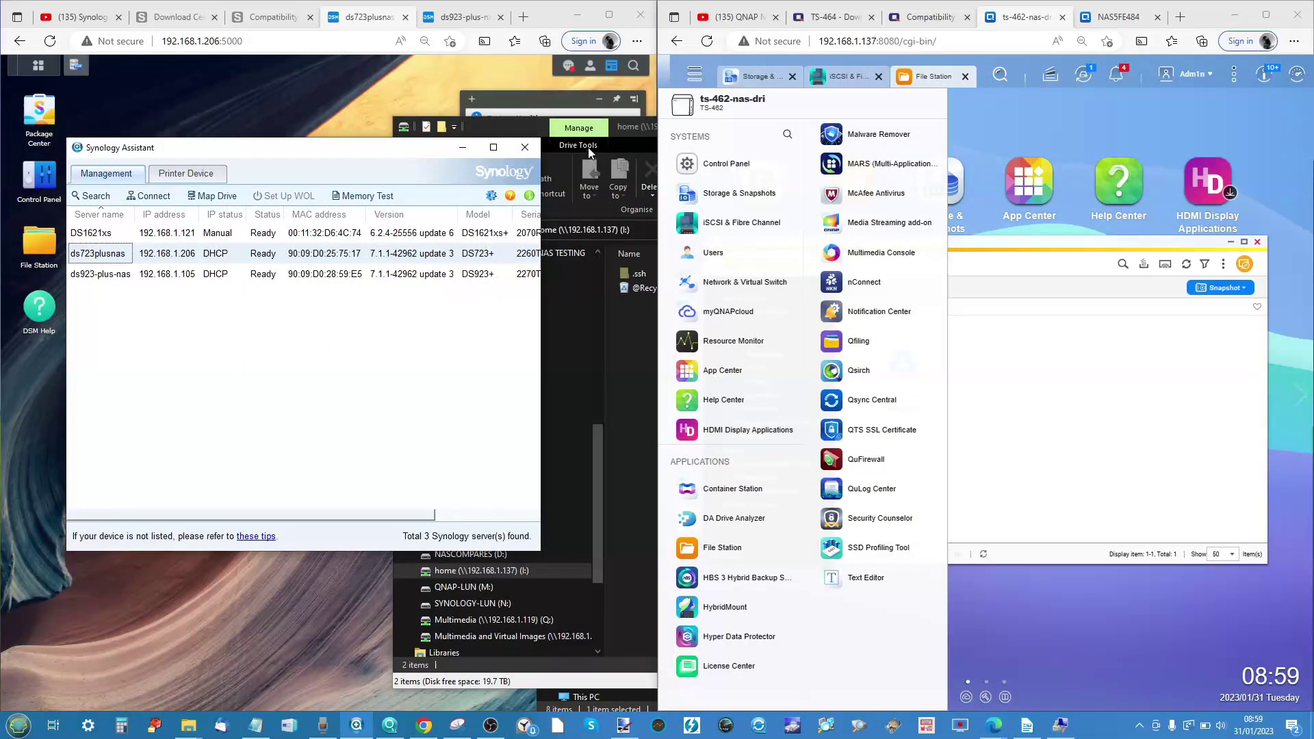
{"action": "left_click", "coordinate": [629, 126]}
{"action": "left_click", "coordinate": [1187, 131]}
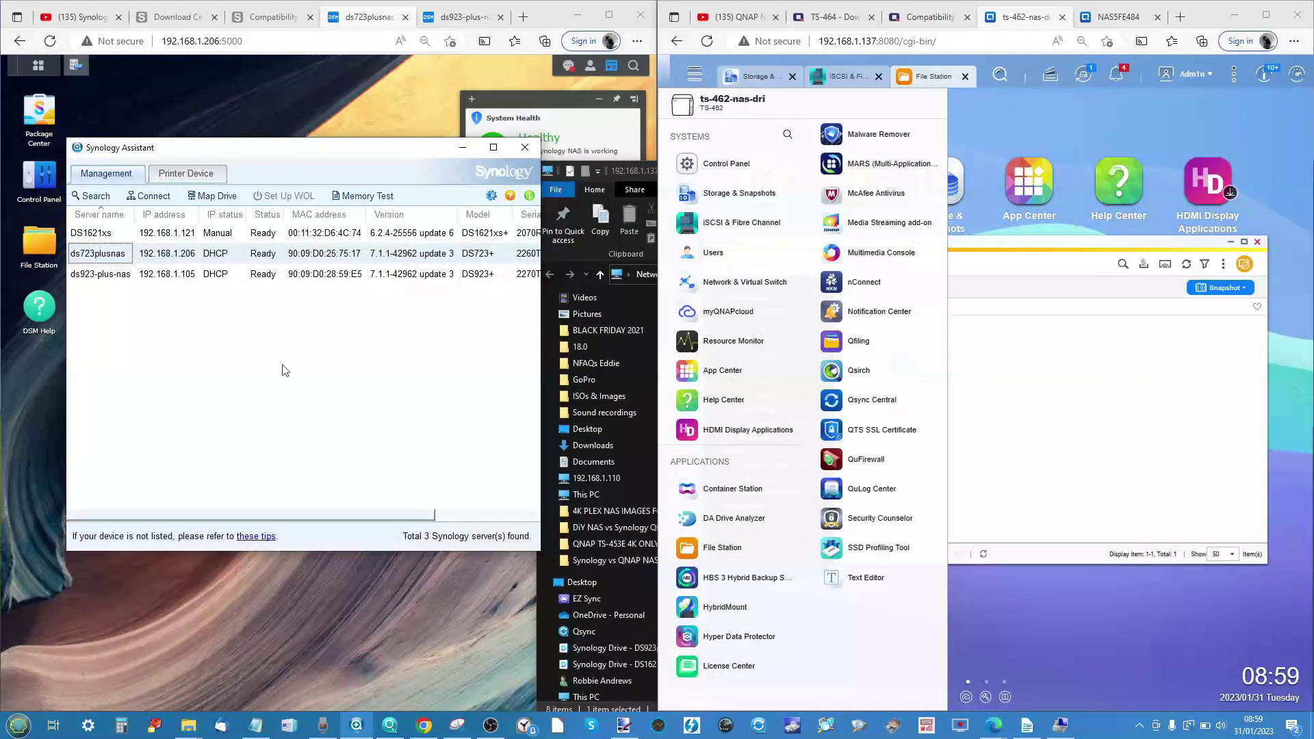
- Start the Map Drive wizard for ds723plusnas, pick IPC$, then cancel it
{"action": "right_click", "coordinate": [98, 261]}
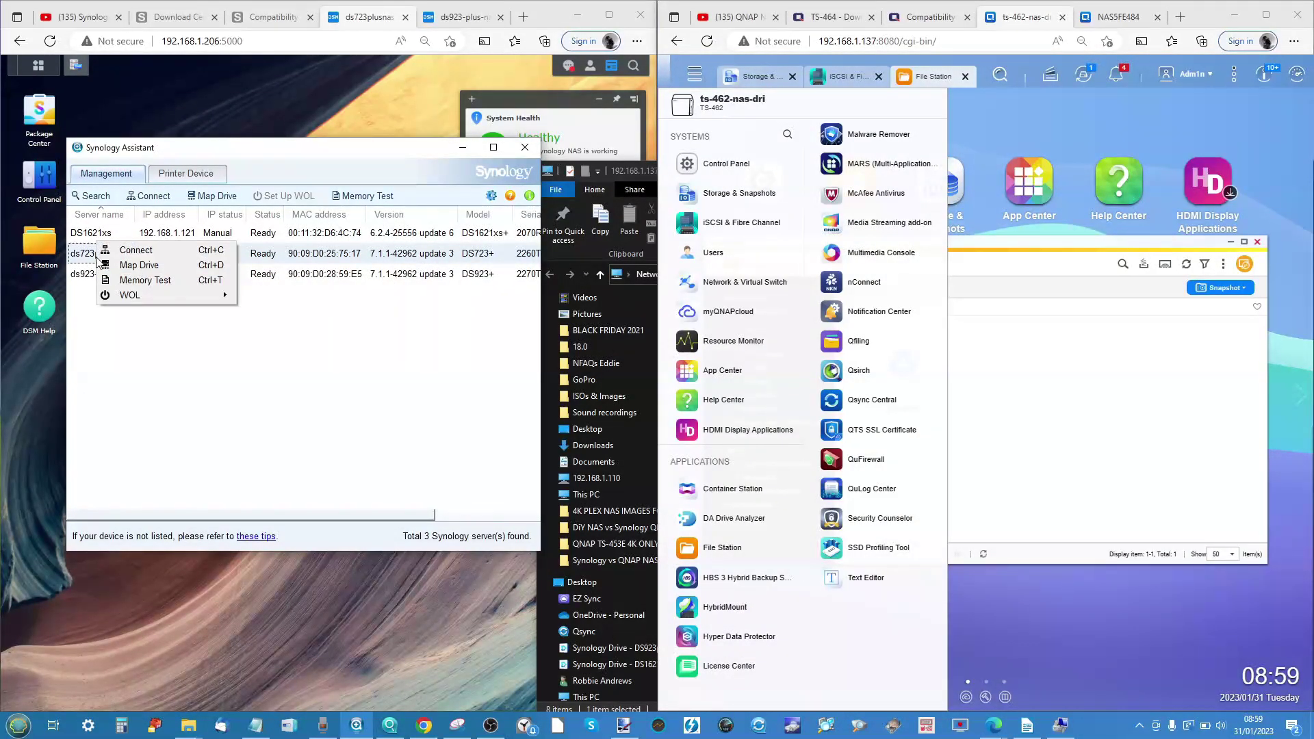
{"action": "left_click", "coordinate": [130, 266]}
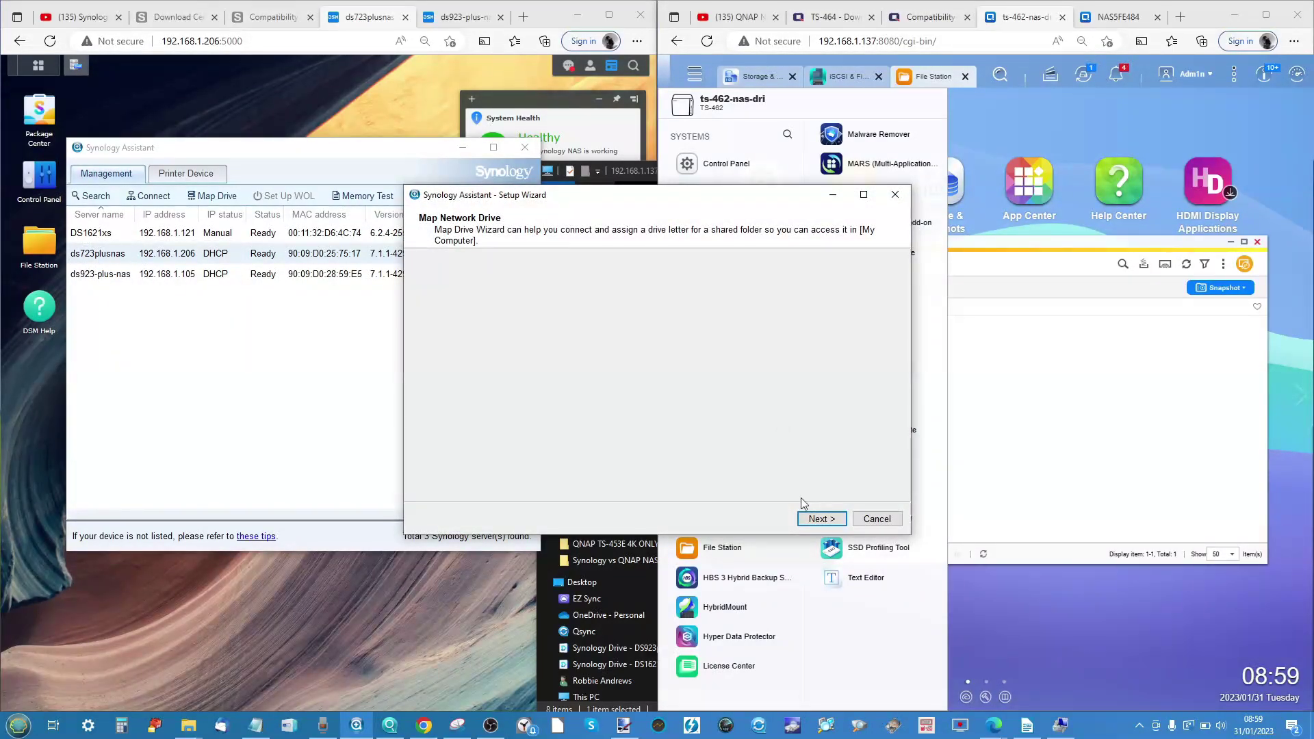
{"action": "left_click", "coordinate": [819, 519]}
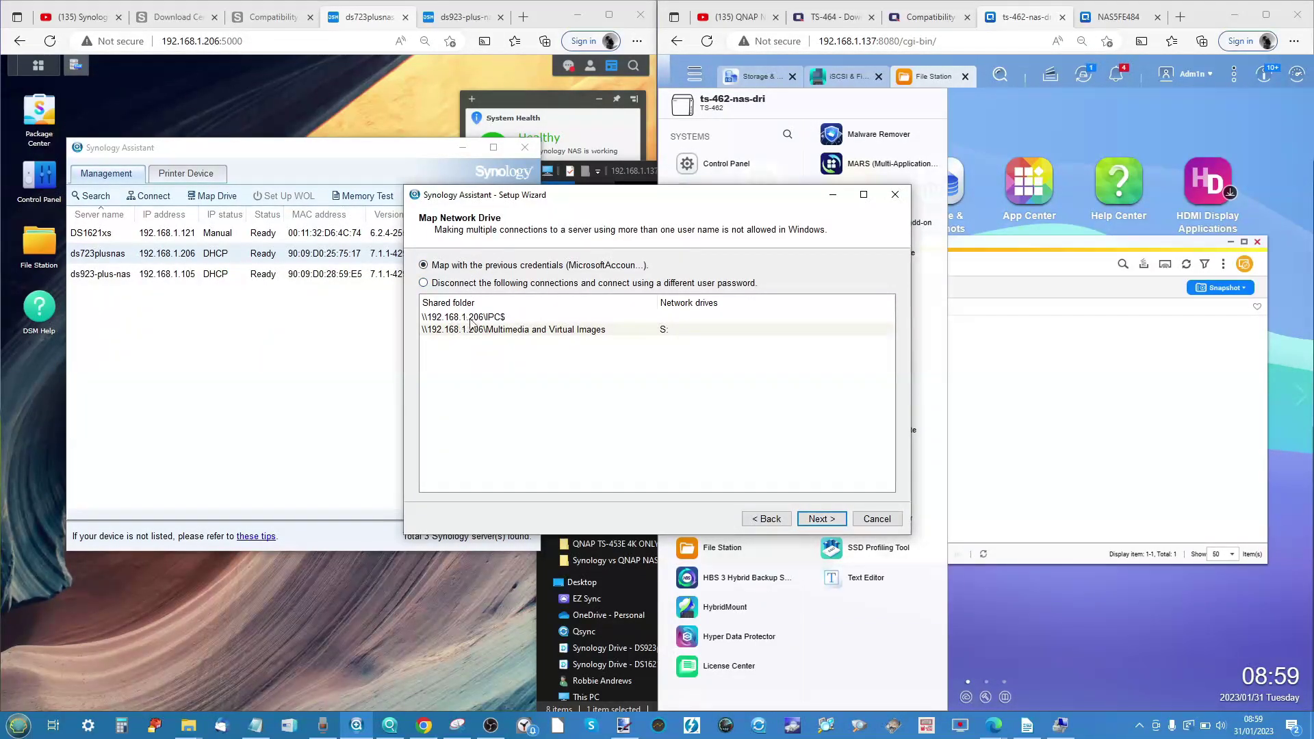
{"action": "left_click", "coordinate": [514, 319]}
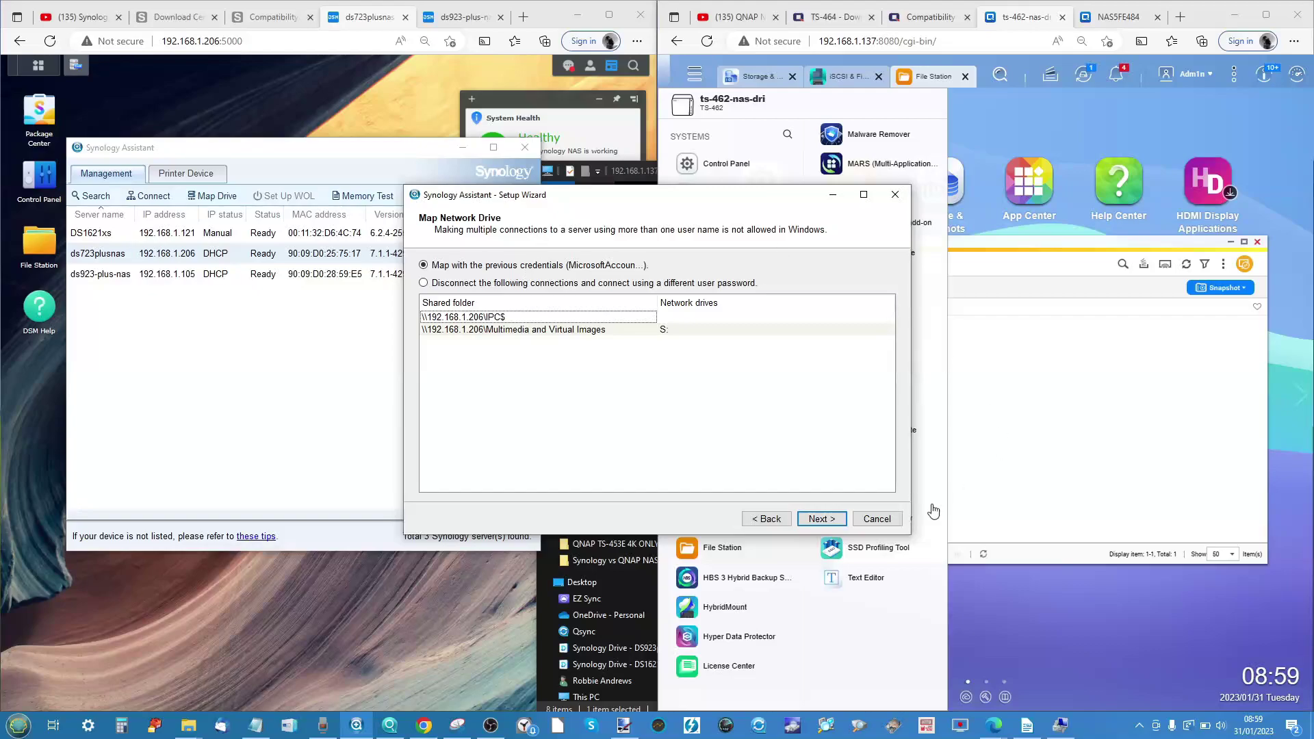
{"action": "left_click", "coordinate": [879, 519]}
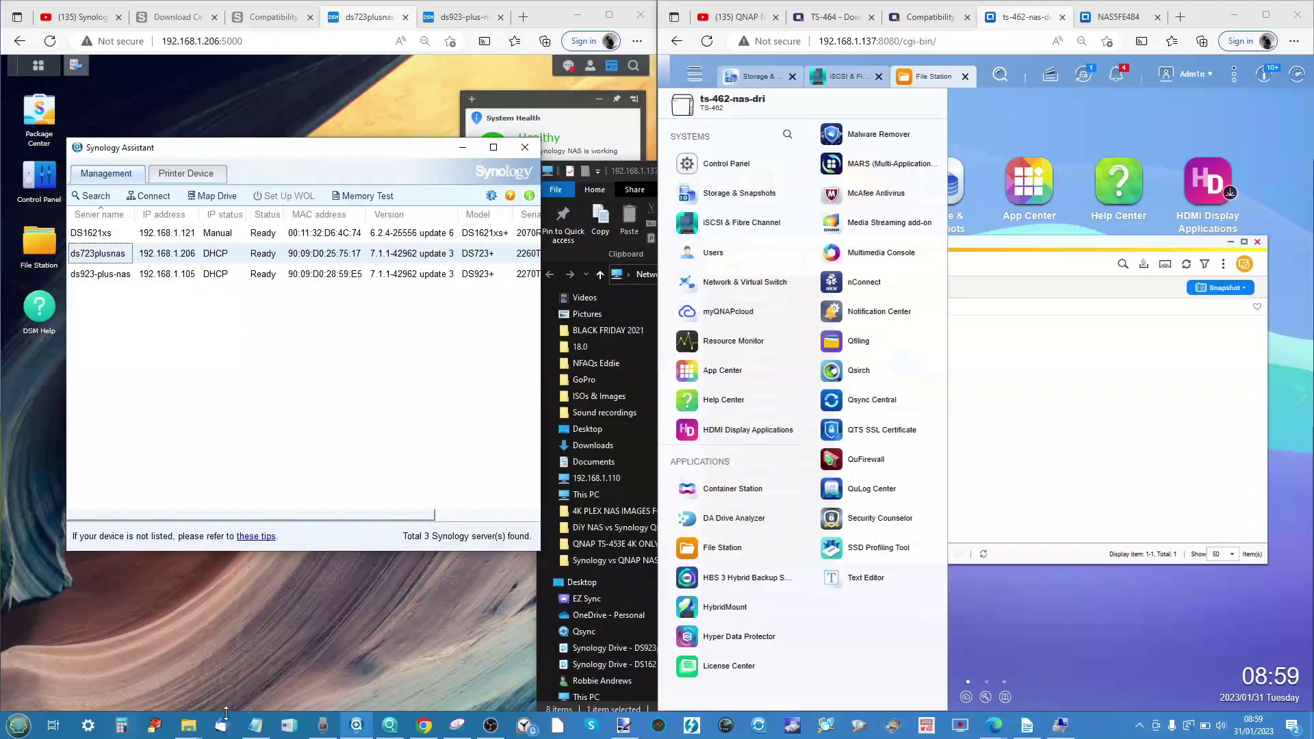
- Open the Multimedia and Virtual Images (S:) drive from This PC, showing its three folders
{"action": "left_click", "coordinate": [188, 726]}
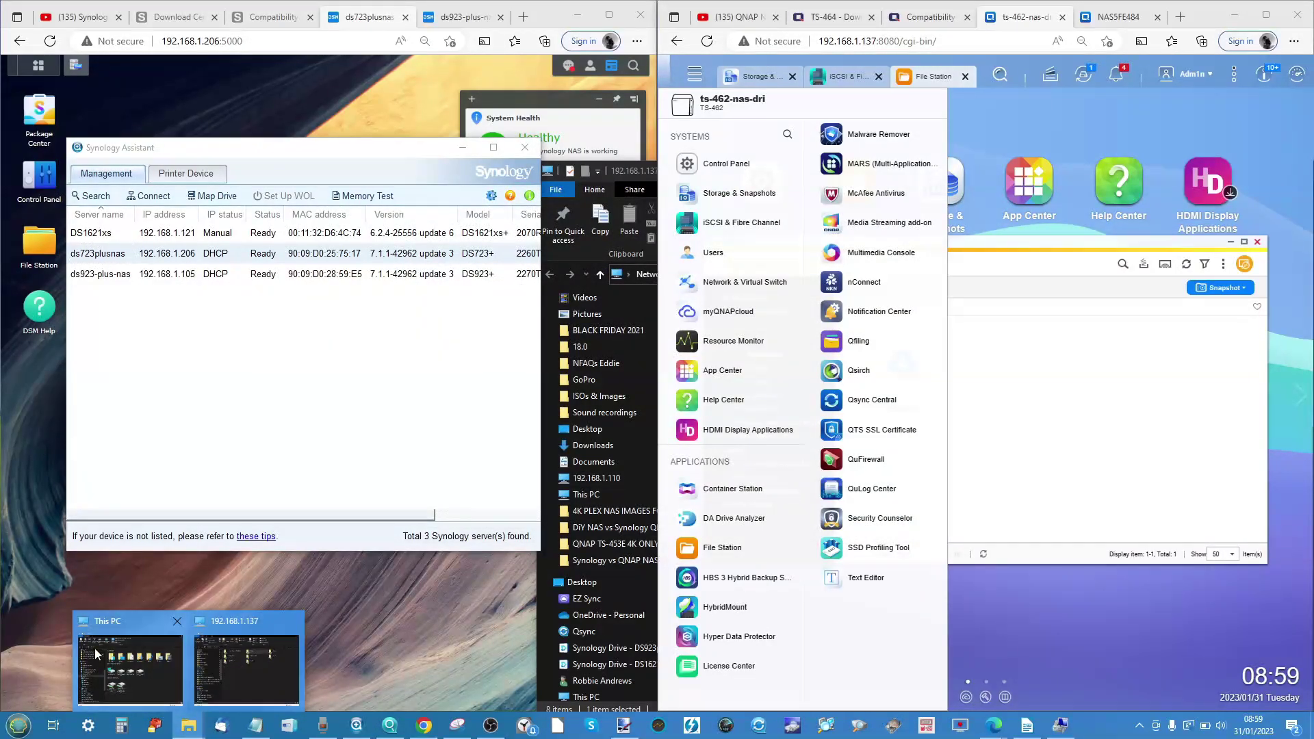
{"action": "left_click", "coordinate": [95, 648]}
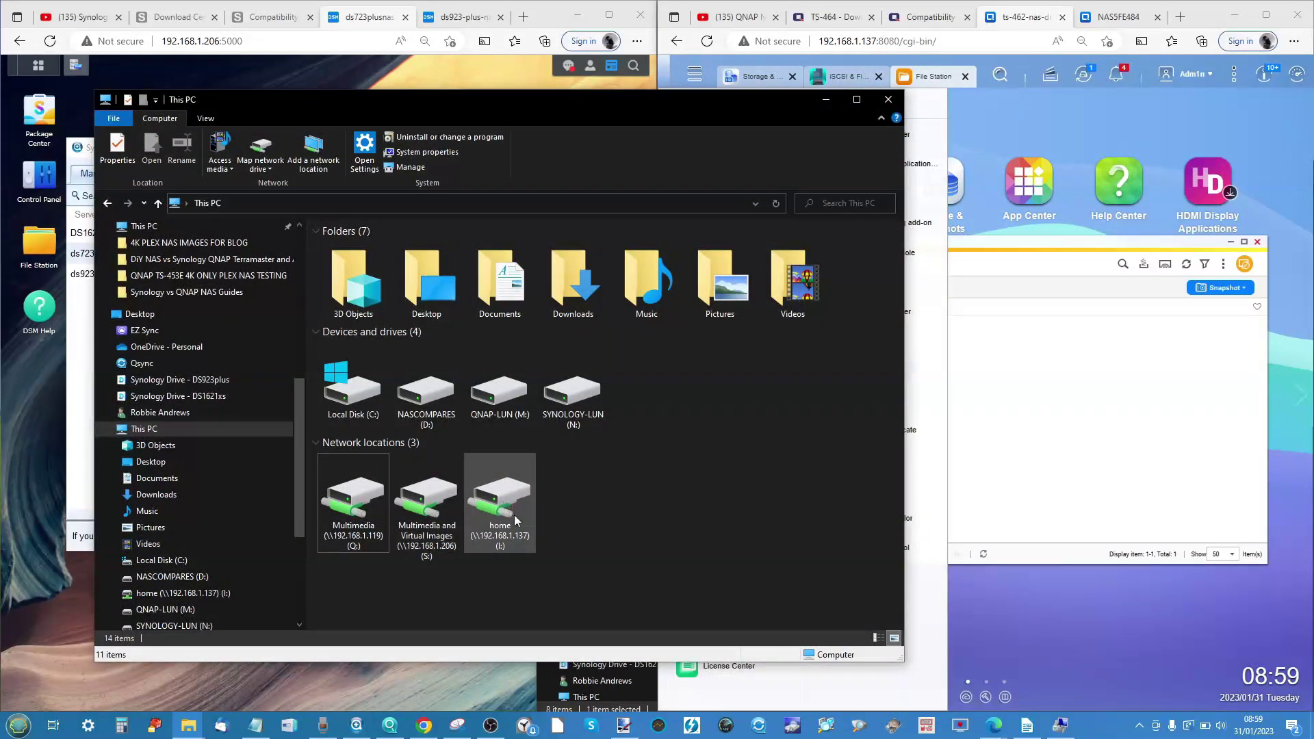
{"action": "left_click", "coordinate": [438, 510]}
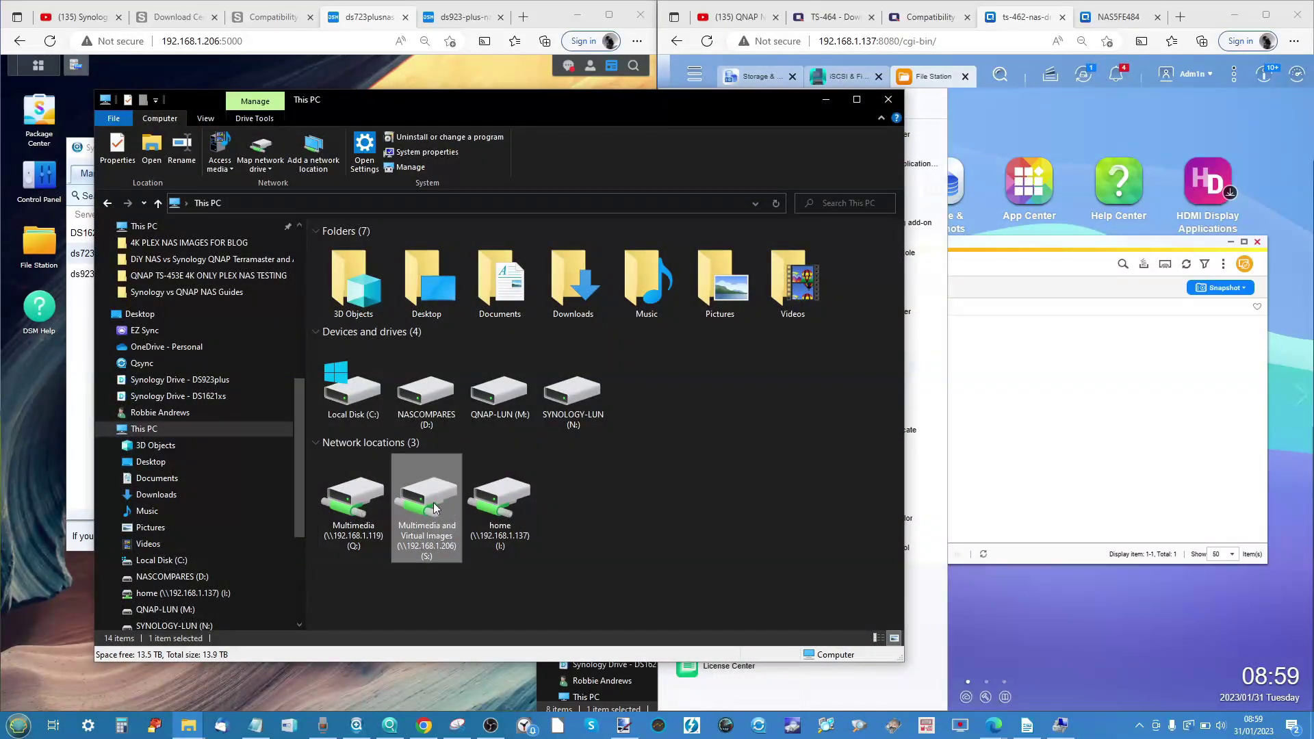
{"action": "double_click", "coordinate": [430, 514]}
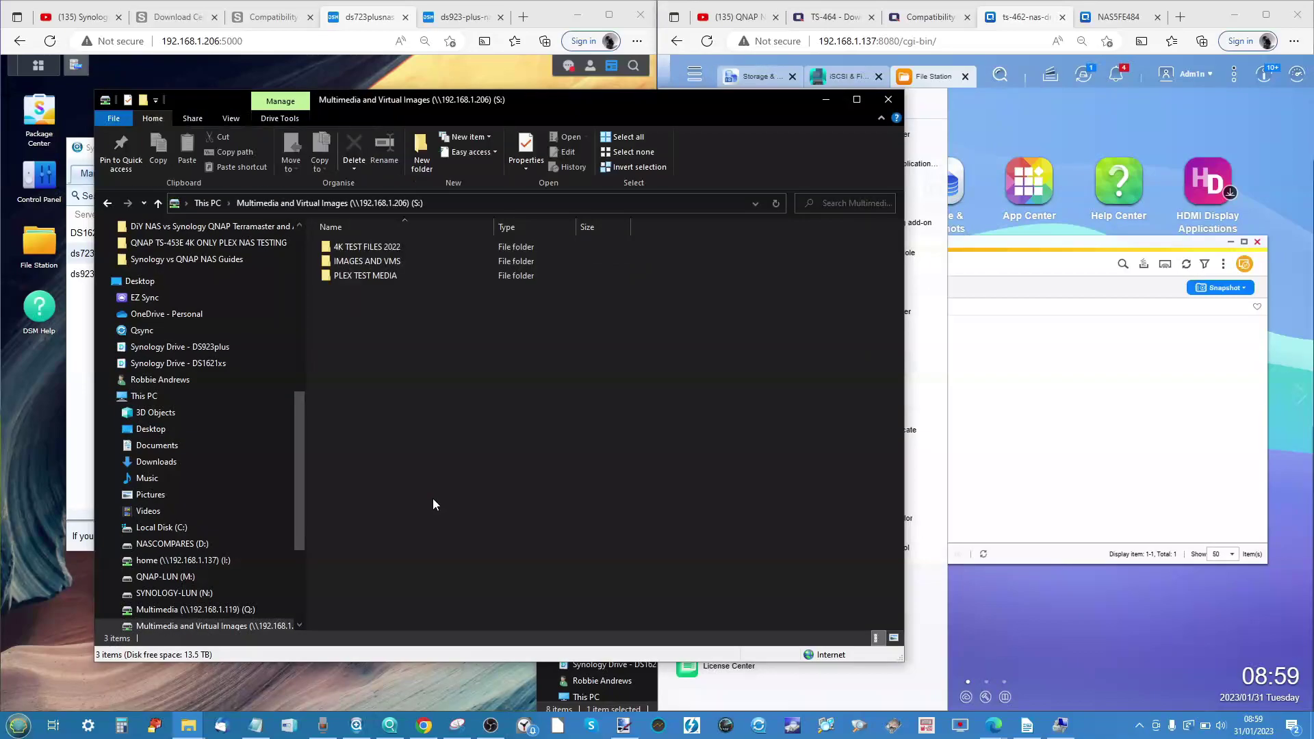
{"action": "left_click_drag", "start_coordinate": [387, 103], "coordinate": [891, 111]}
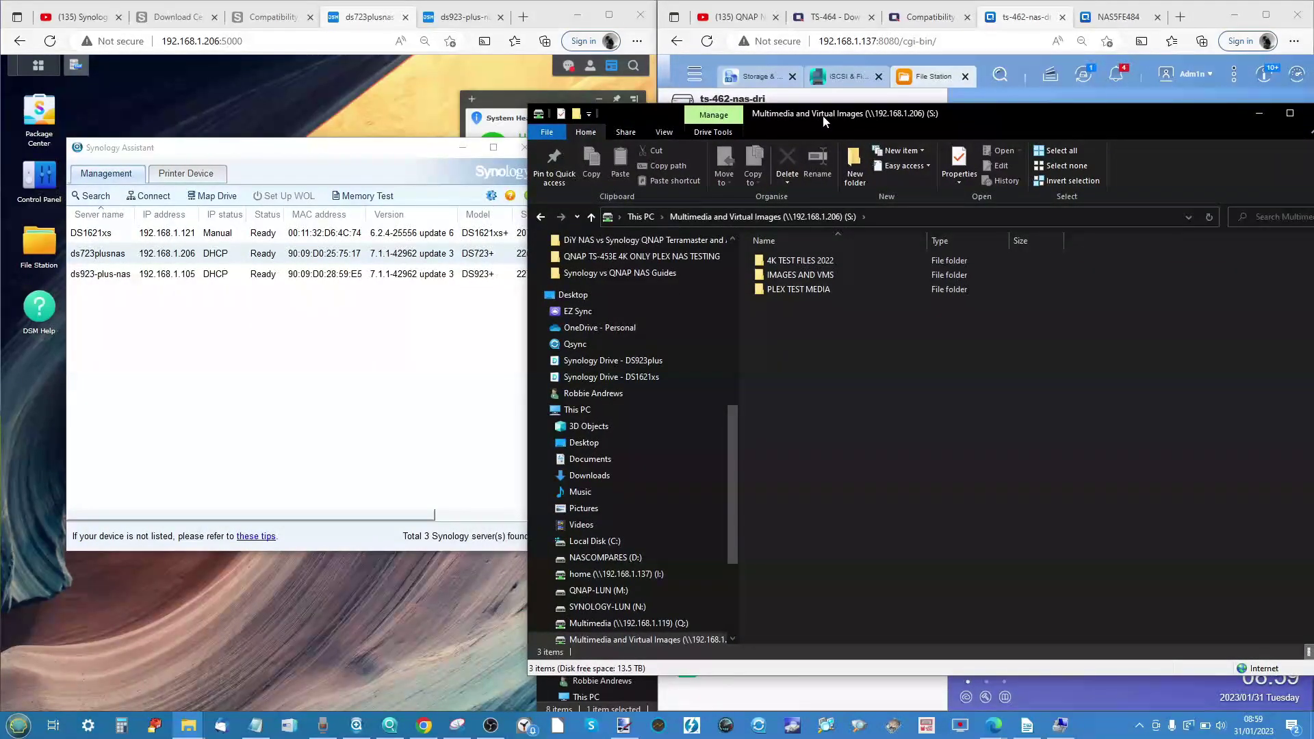
- Show Multimedia and Virtual Images in DSM File Station, then close Explorer and File Station
{"action": "left_click", "coordinate": [27, 240]}
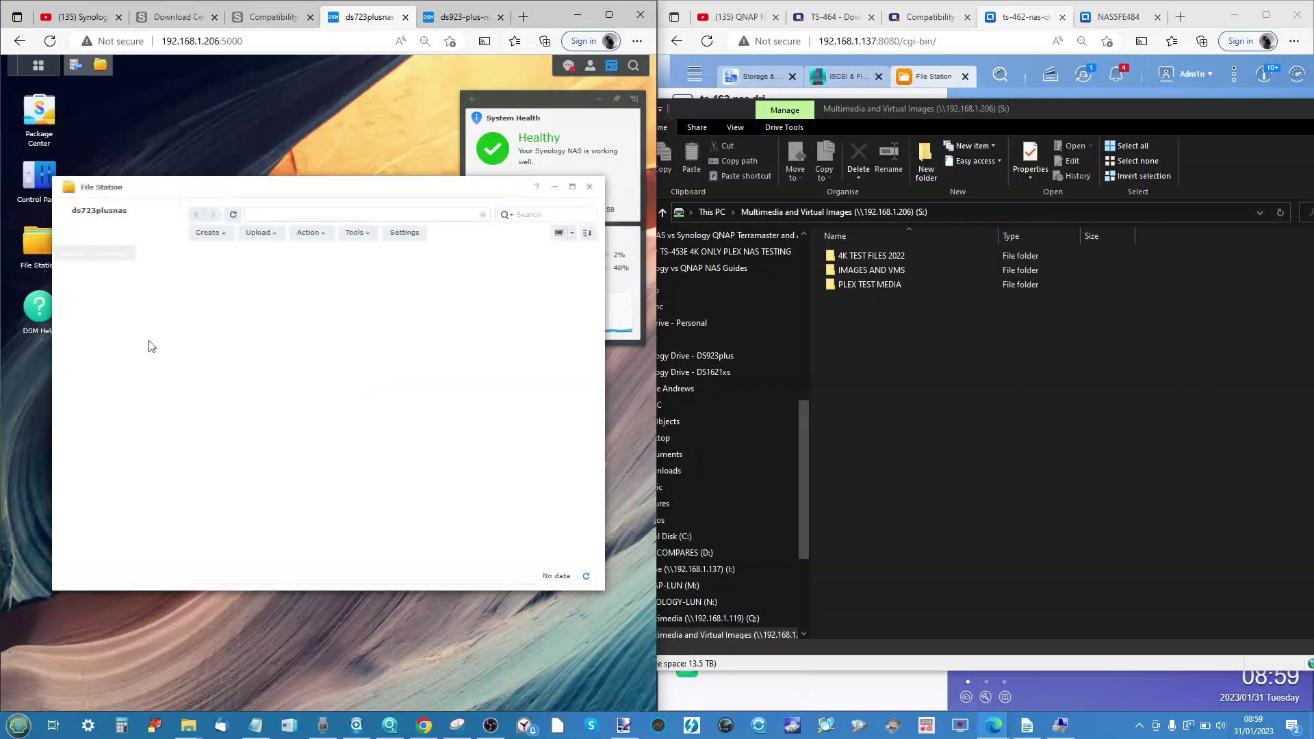
{"action": "left_click", "coordinate": [132, 306]}
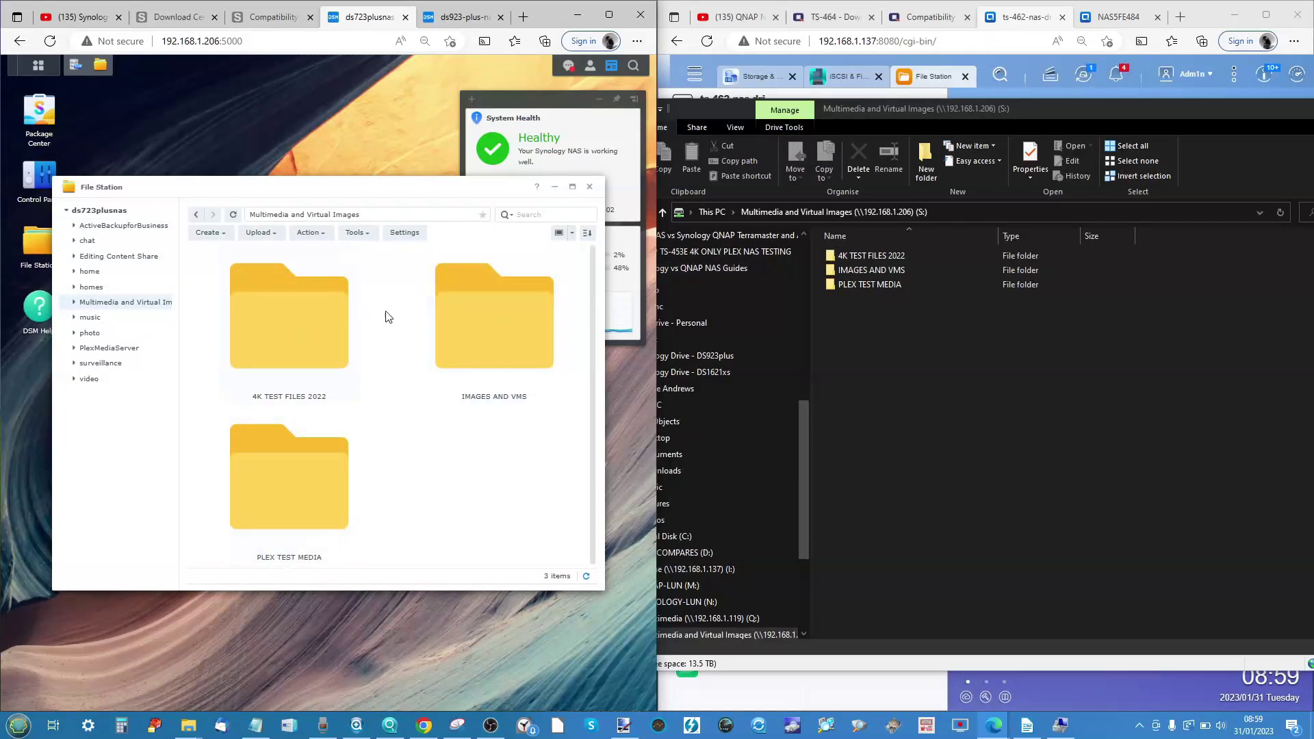
{"action": "left_click_drag", "start_coordinate": [902, 122], "coordinate": [589, 186]}
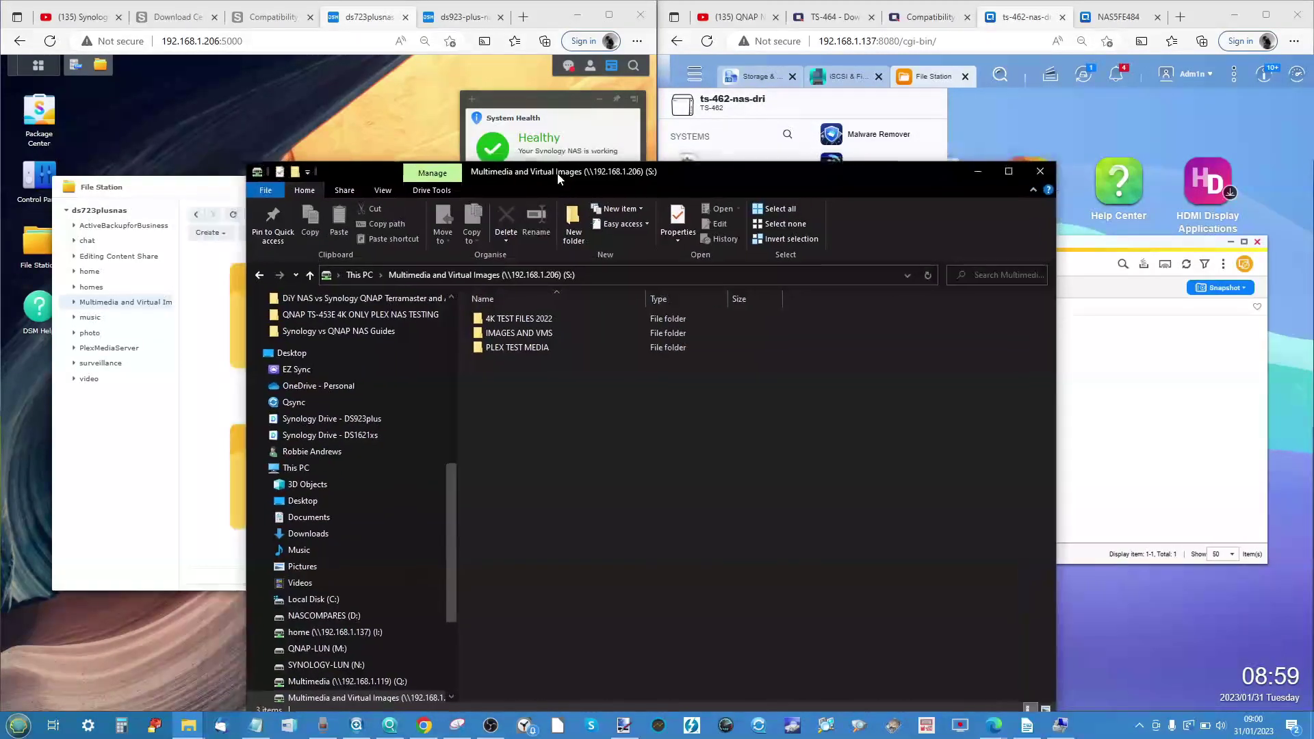
{"action": "left_click", "coordinate": [1036, 175]}
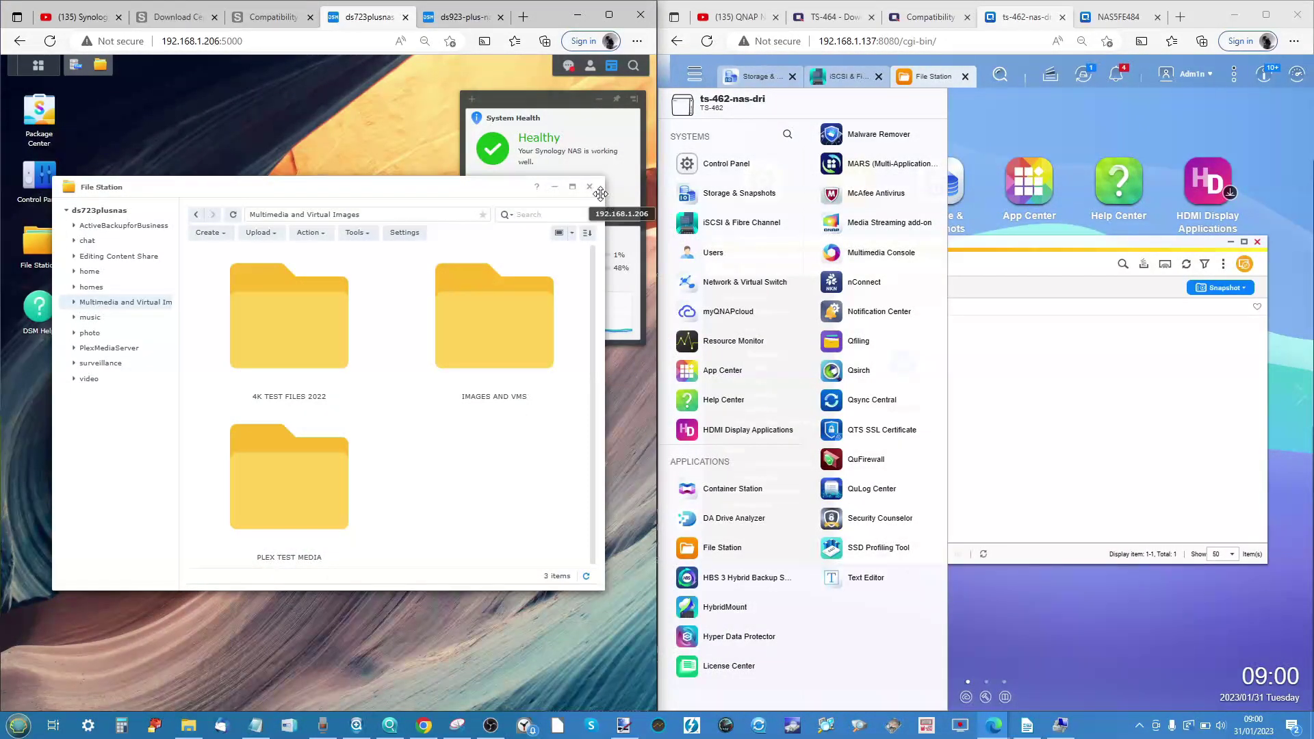
{"action": "left_click", "coordinate": [593, 190]}
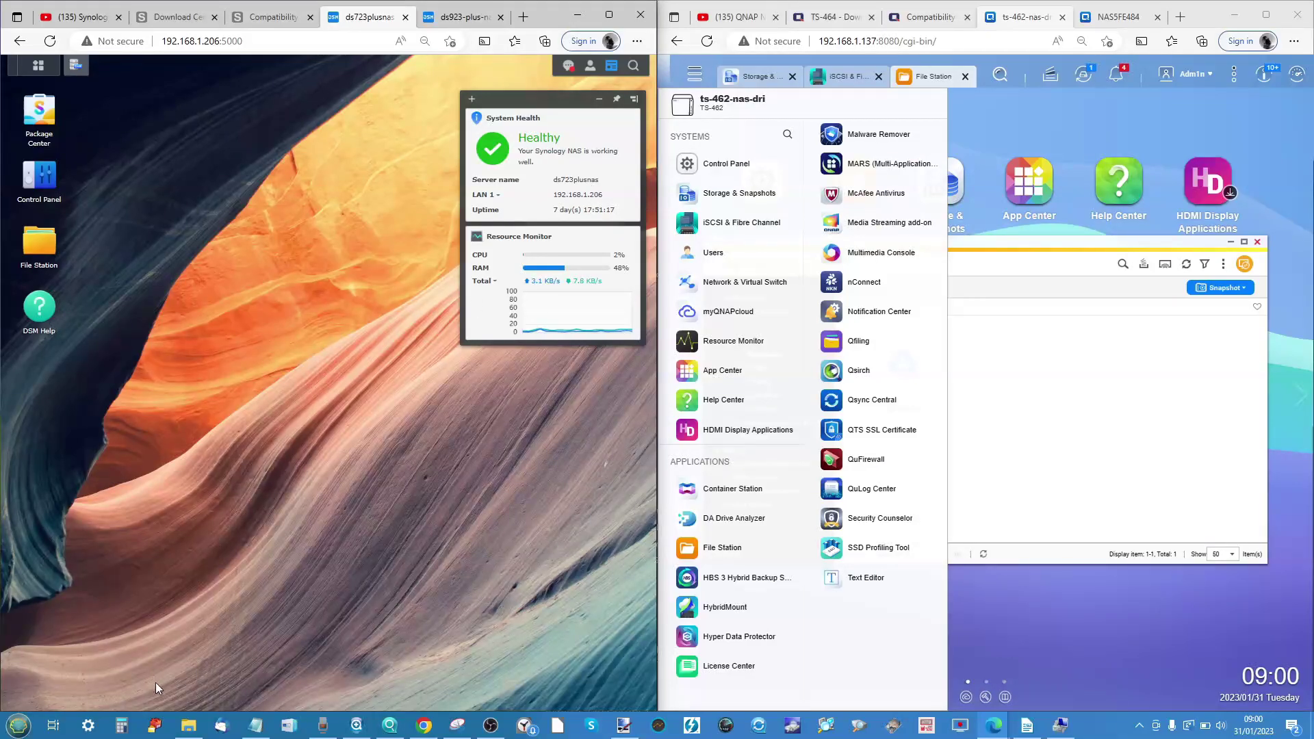
- Disconnect the three mapped network locations from This PC in File Explorer
{"action": "left_click", "coordinate": [188, 725]}
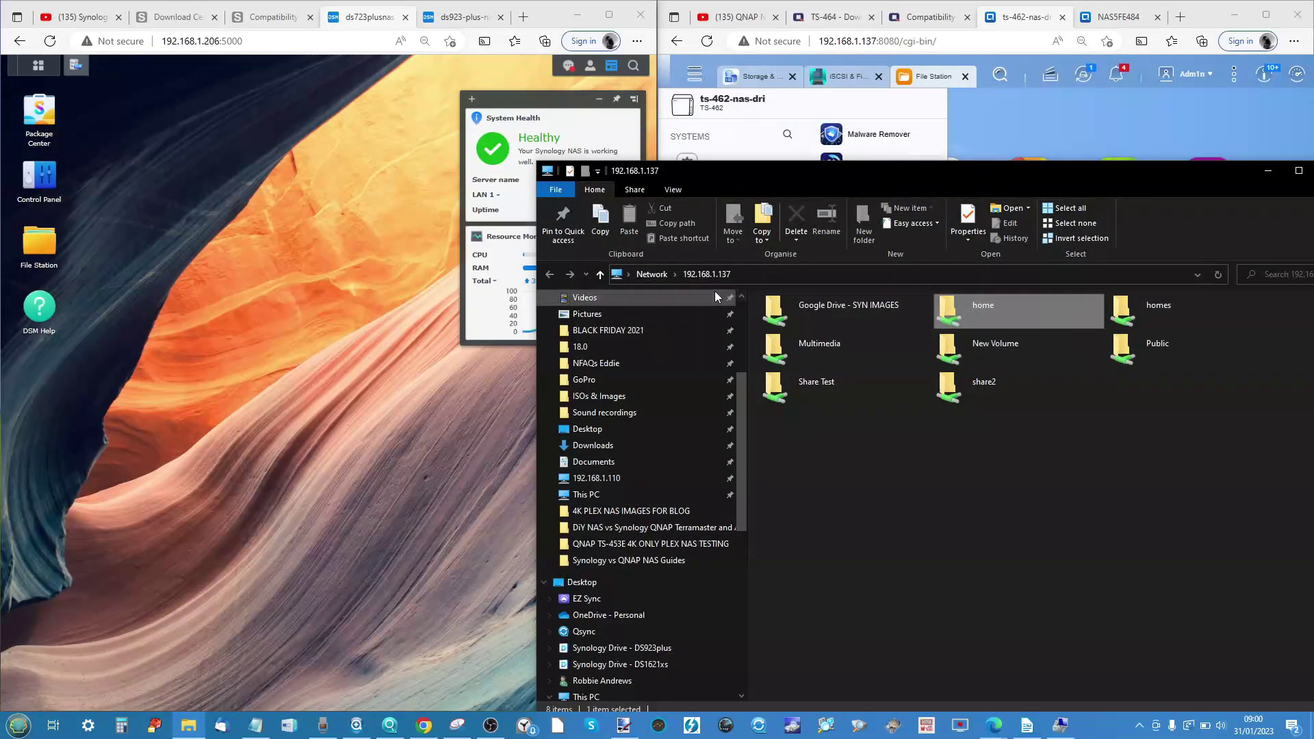
{"action": "left_click", "coordinate": [593, 501]}
{"action": "left_click_drag", "start_coordinate": [969, 178], "coordinate": [684, 163]}
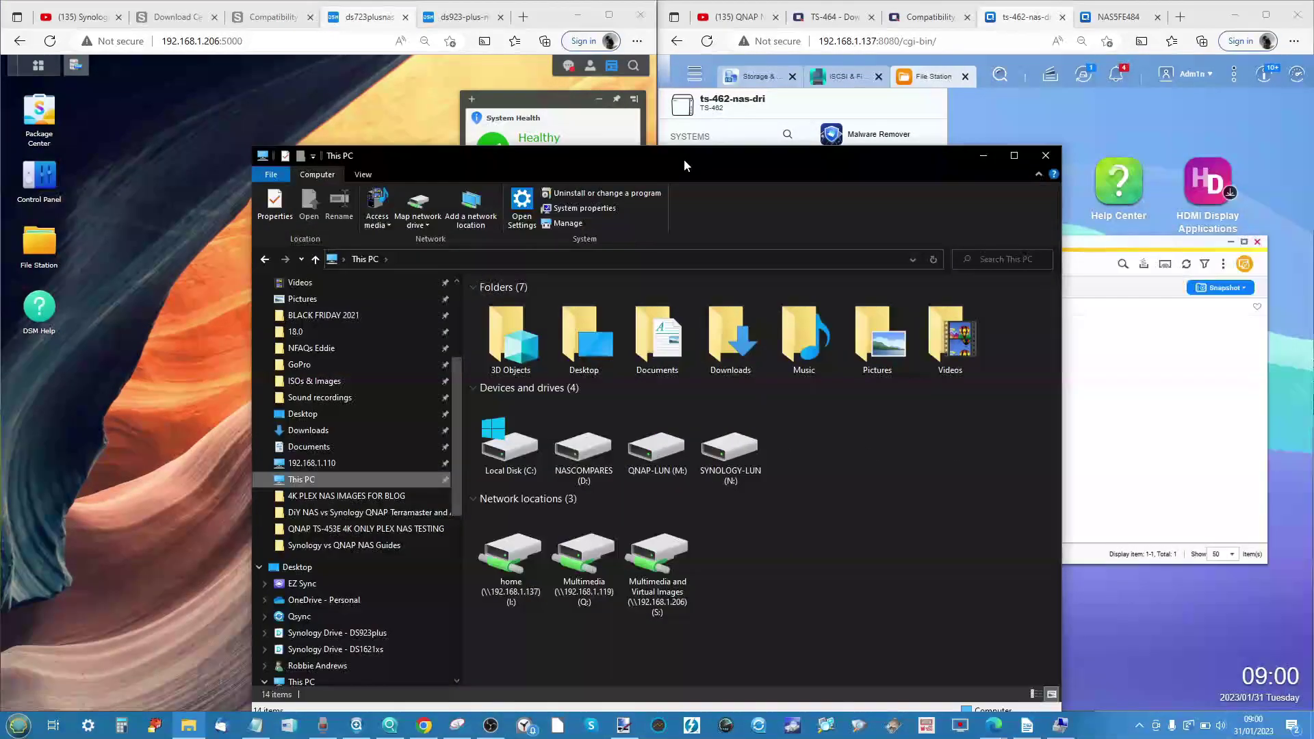
{"action": "left_click_drag", "start_coordinate": [765, 551], "coordinate": [490, 568]}
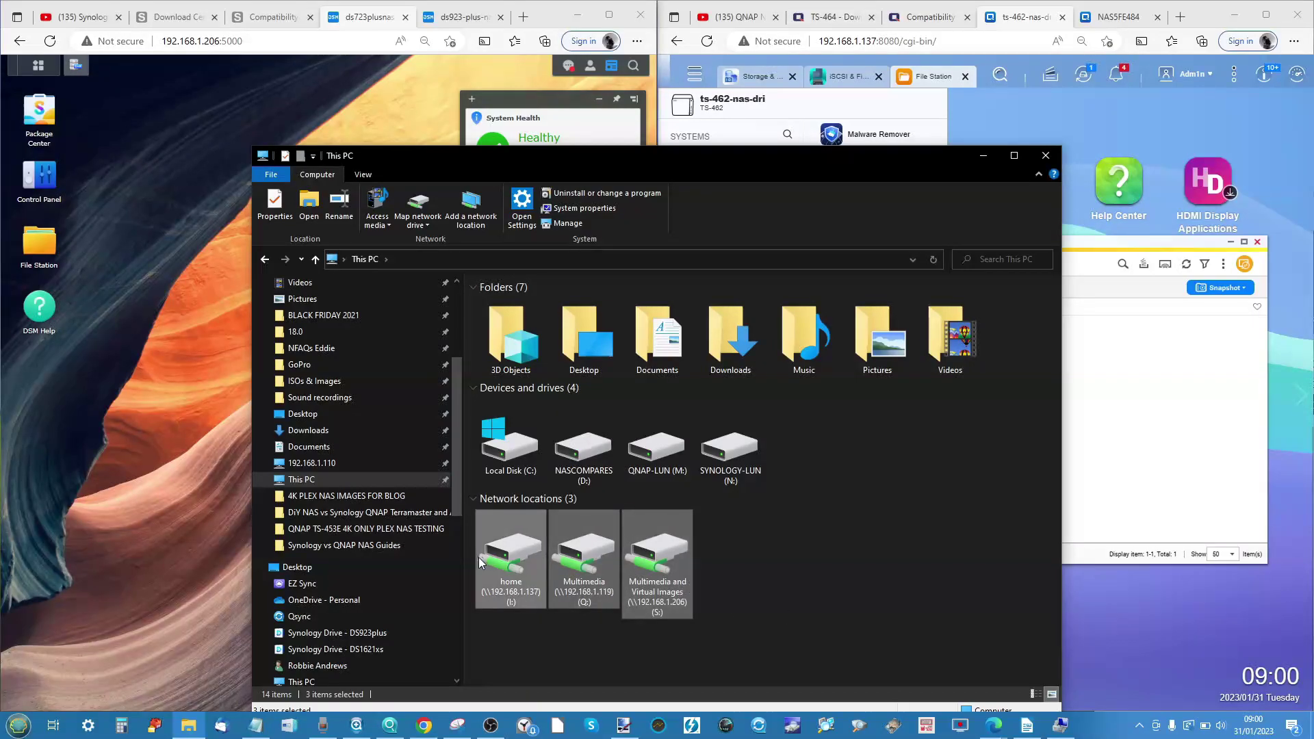
{"action": "mouse_move", "coordinate": [655, 551]}
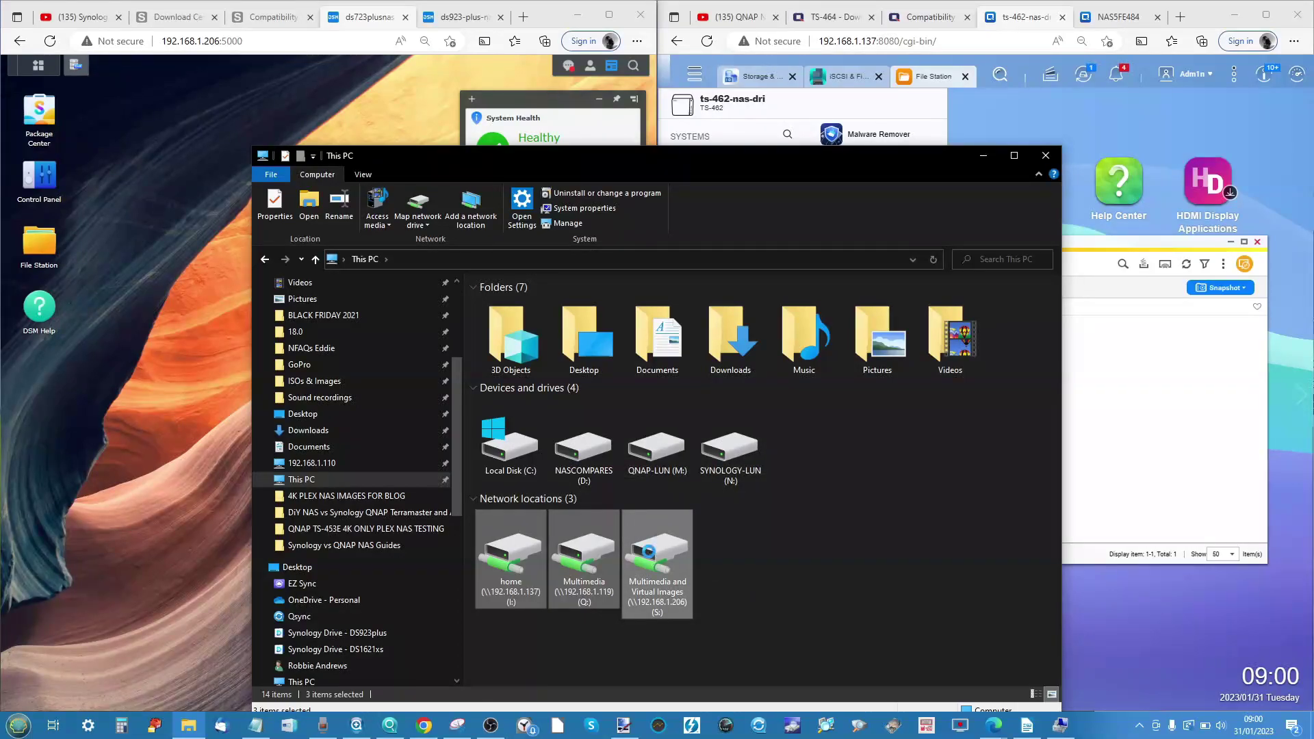
{"action": "right_click", "coordinate": [651, 555]}
{"action": "left_click", "coordinate": [685, 520]}
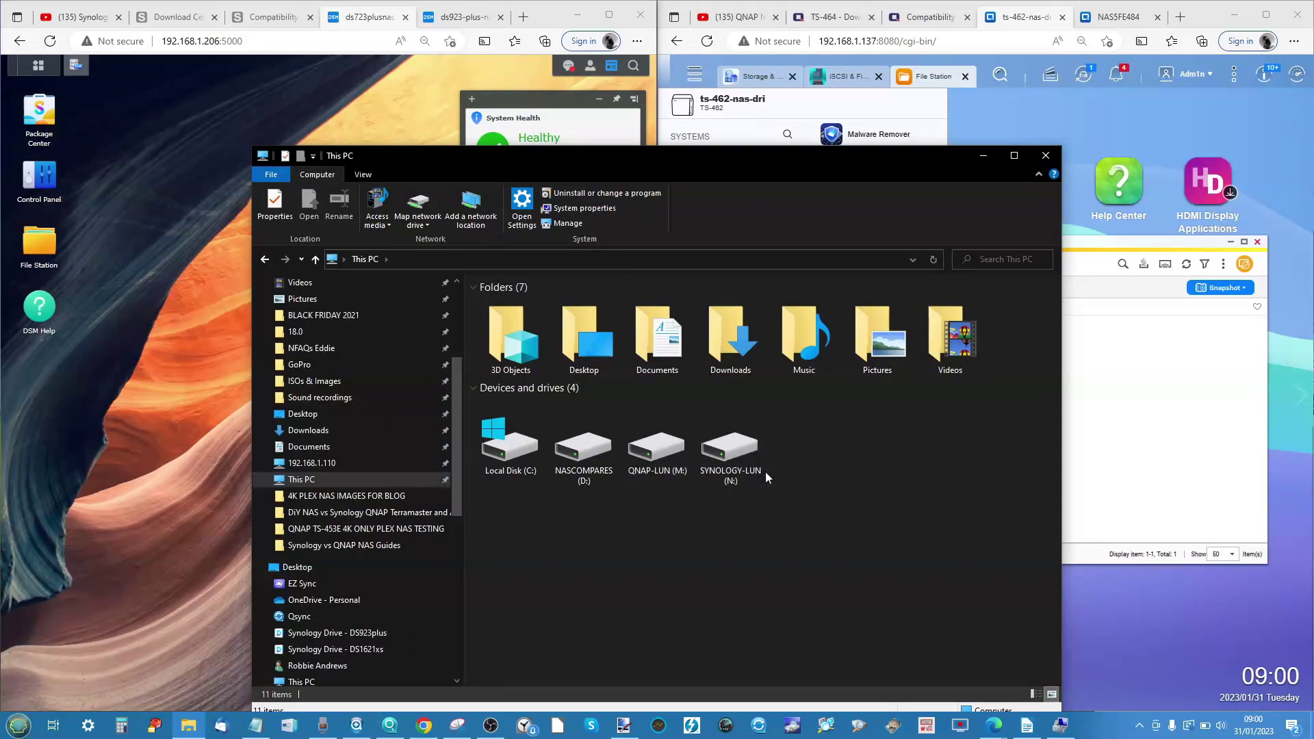
- Select the QNAP-LUN and SYNOLOGY-LUN drives, then minimize the Explorer window
{"action": "left_click_drag", "start_coordinate": [648, 514], "coordinate": [753, 445]}
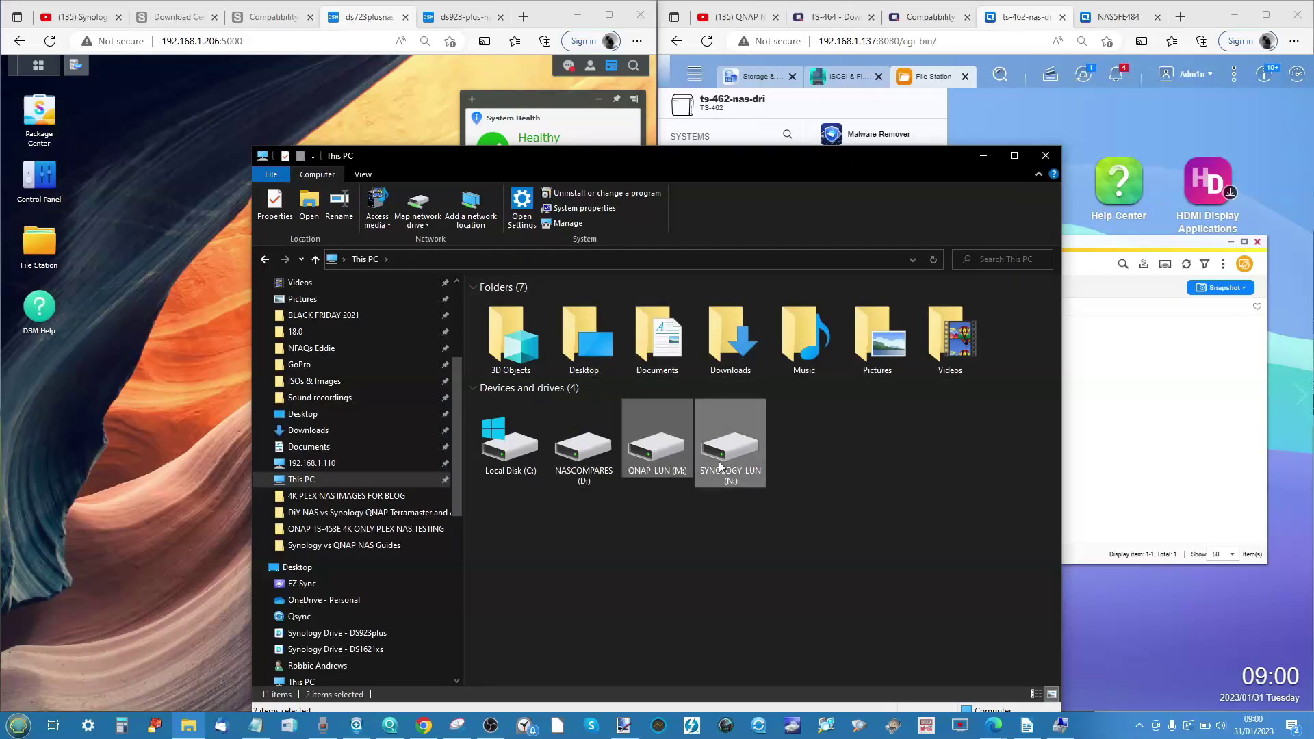
{"action": "left_click", "coordinate": [983, 155]}
{"action": "left_click", "coordinate": [983, 152]}
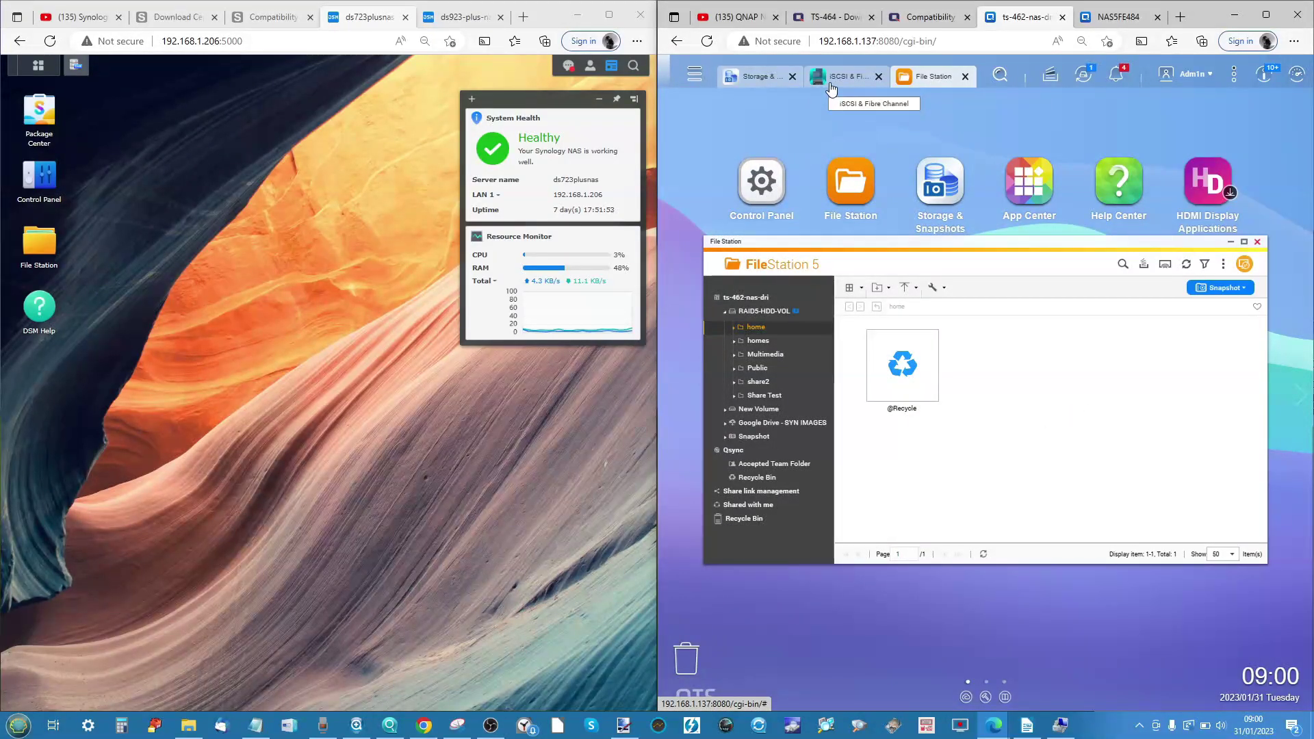
- Place Synology's SAN Manager, showing the 250 GB LUN syn723lun, beside QNAP's iSCSI Target List
{"action": "left_click", "coordinate": [836, 77]}
{"action": "left_click", "coordinate": [85, 66]}
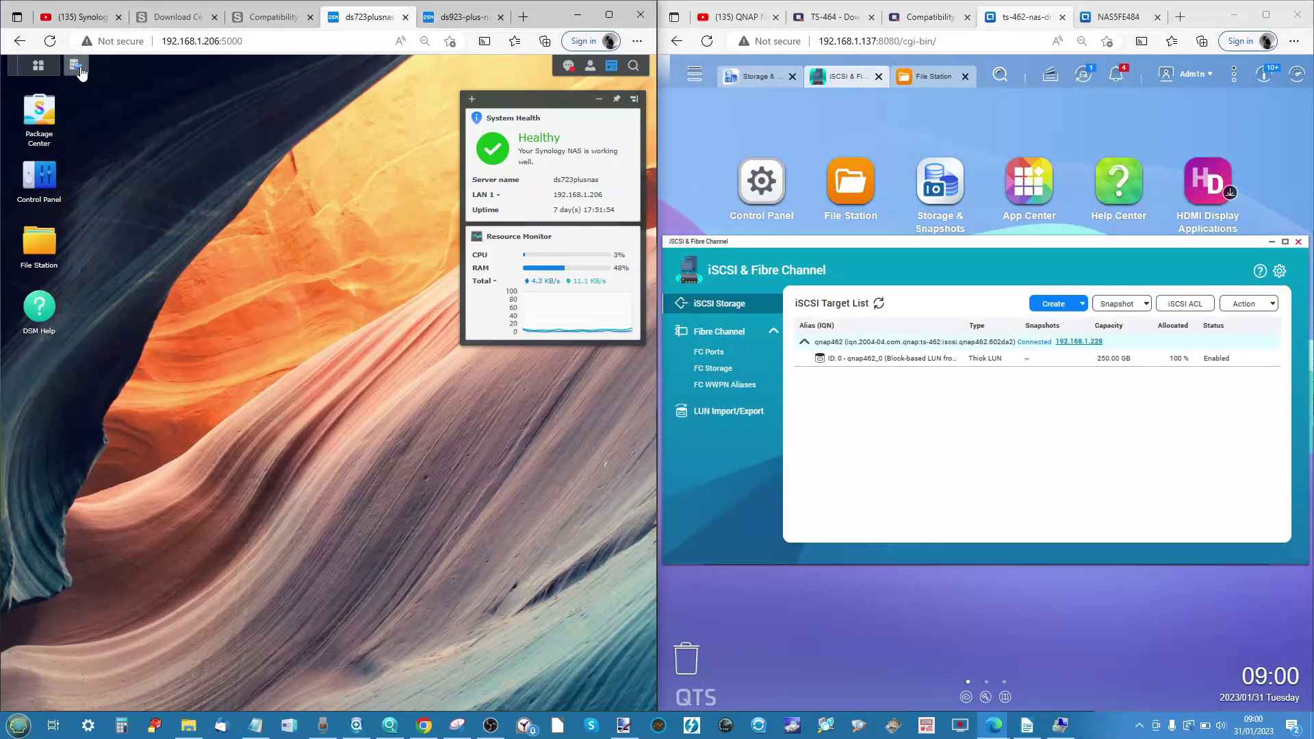
{"action": "left_click_drag", "start_coordinate": [242, 152], "coordinate": [237, 234]}
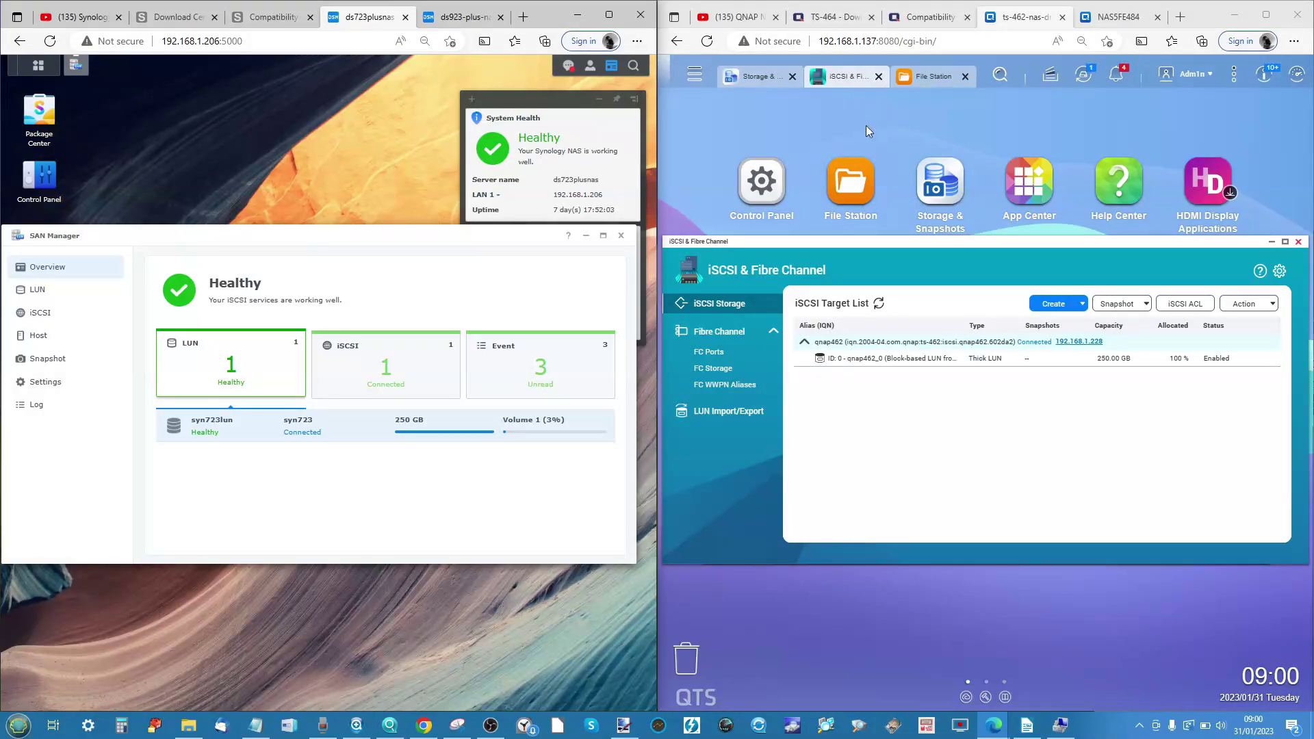
{"action": "left_click", "coordinate": [934, 77]}
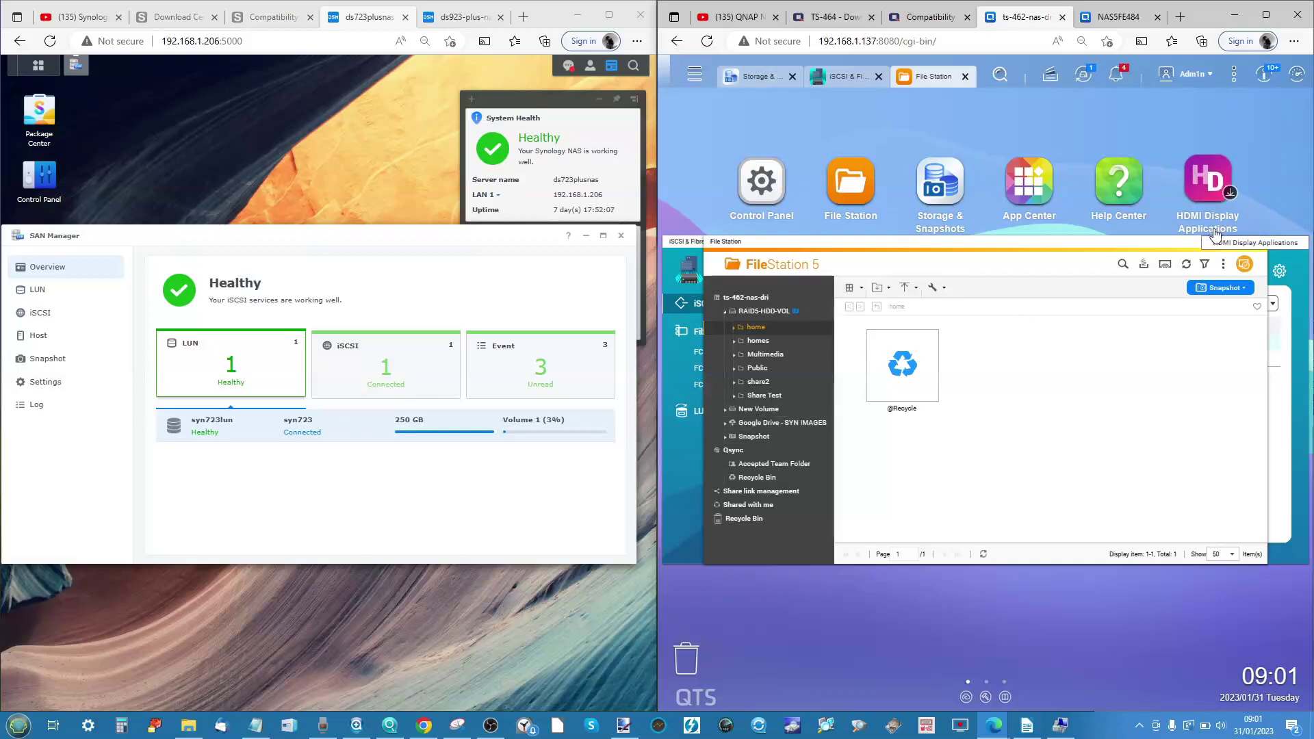
{"action": "left_click", "coordinate": [692, 243]}
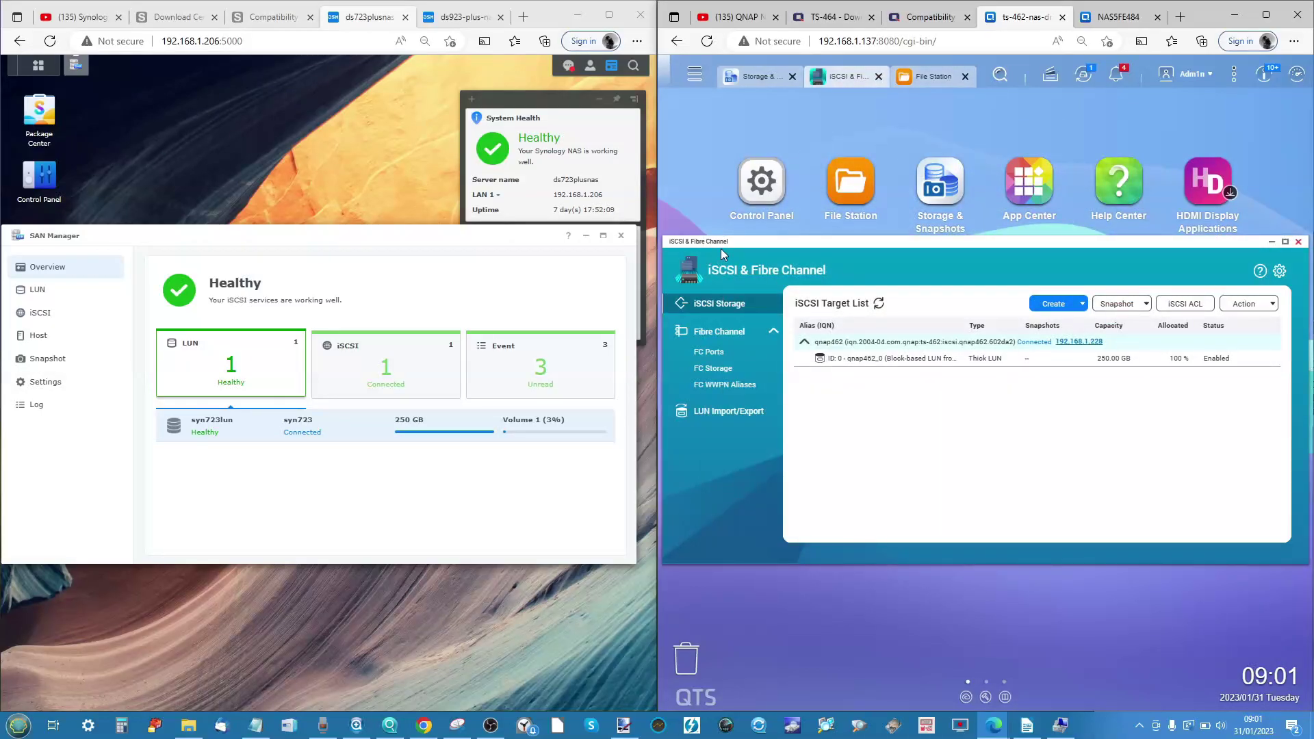
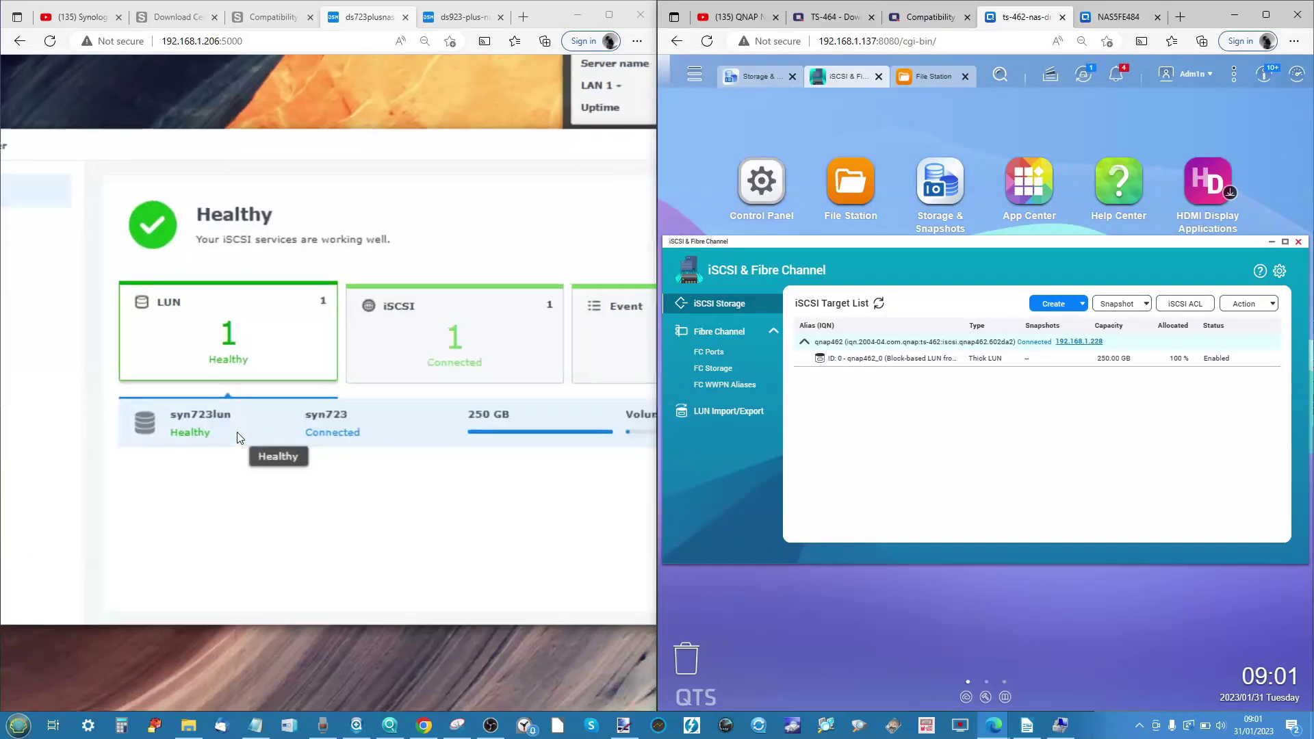
- Bring Computer Management's Disk Management view, with the QNAP-LUN and SYNOLOGY-LUN disks, to the front
{"action": "scroll", "coordinate": [239, 438], "scroll_direction": "up", "scroll_amount": 2}
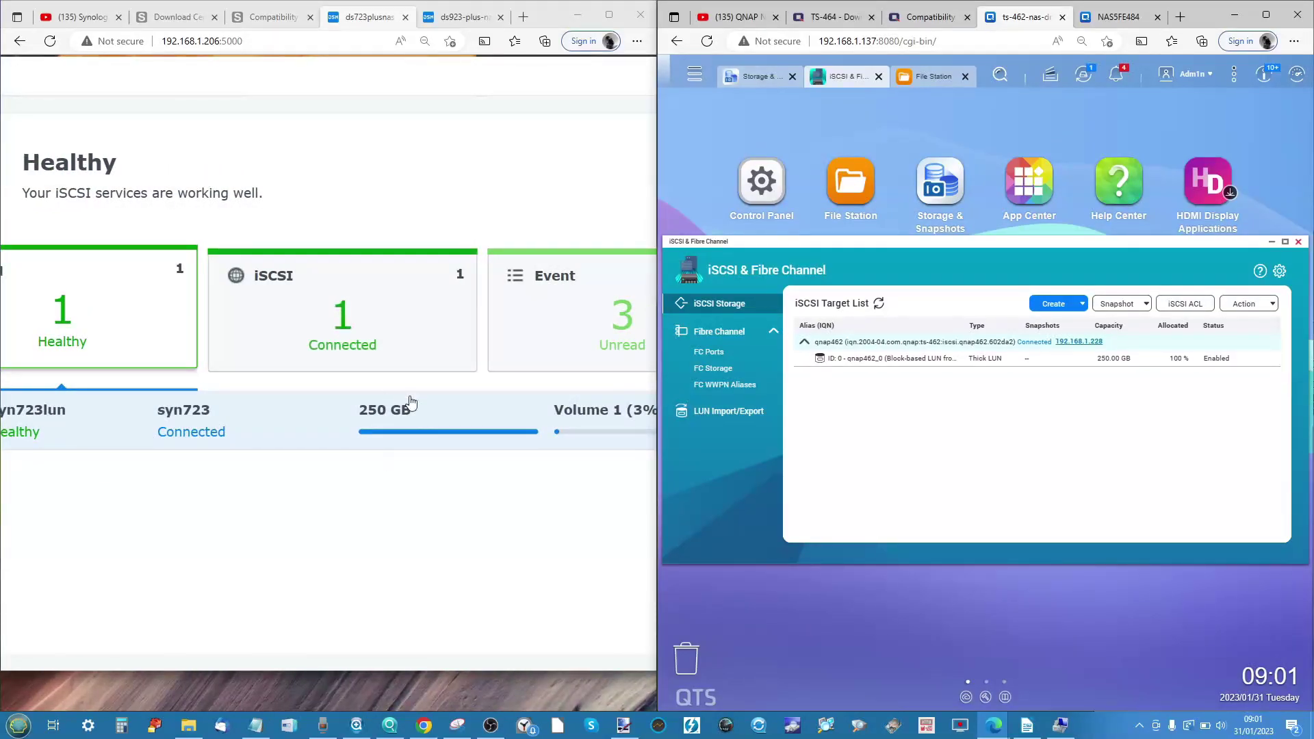
{"action": "scroll", "coordinate": [1065, 387], "scroll_direction": "right", "scroll_amount": 2}
{"action": "scroll", "coordinate": [981, 395], "scroll_direction": "down", "scroll_amount": 2}
{"action": "scroll", "coordinate": [846, 439], "scroll_direction": "down", "scroll_amount": 3}
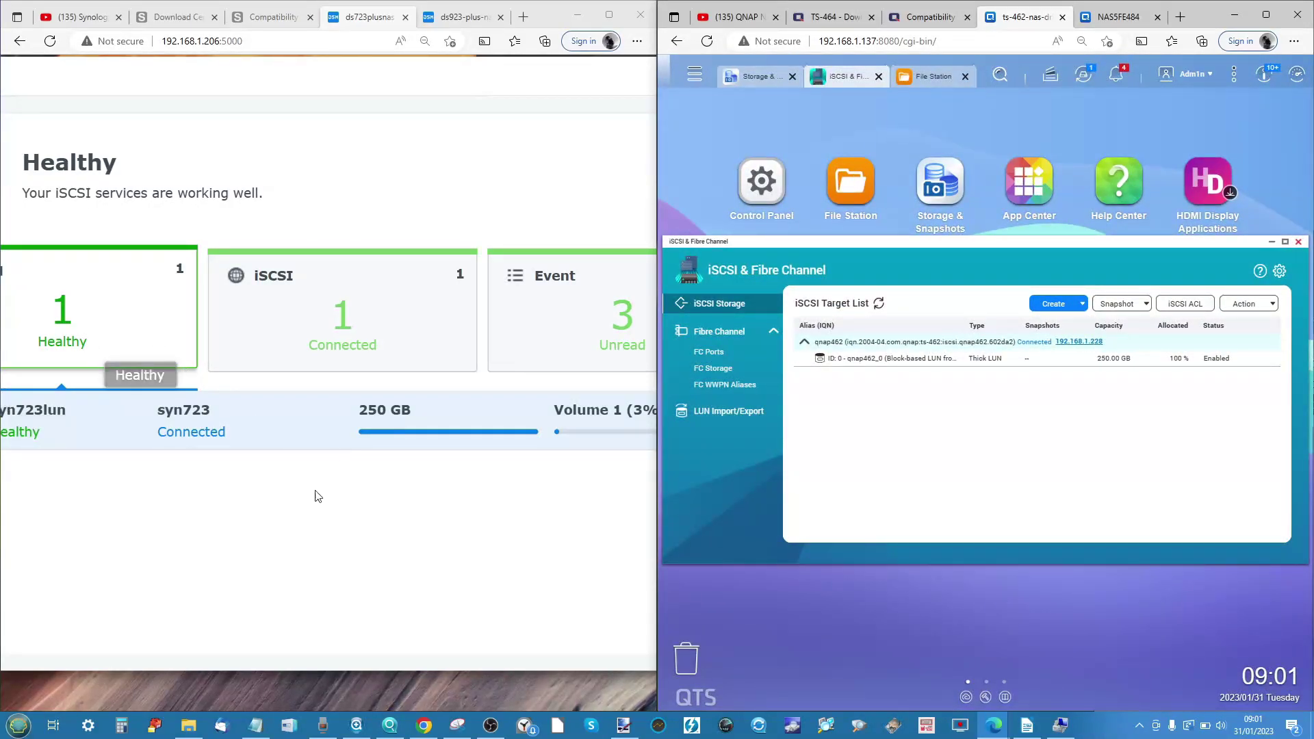
{"action": "scroll", "coordinate": [319, 515], "scroll_direction": "down", "scroll_amount": 2}
{"action": "scroll", "coordinate": [319, 514], "scroll_direction": "down", "scroll_amount": 1}
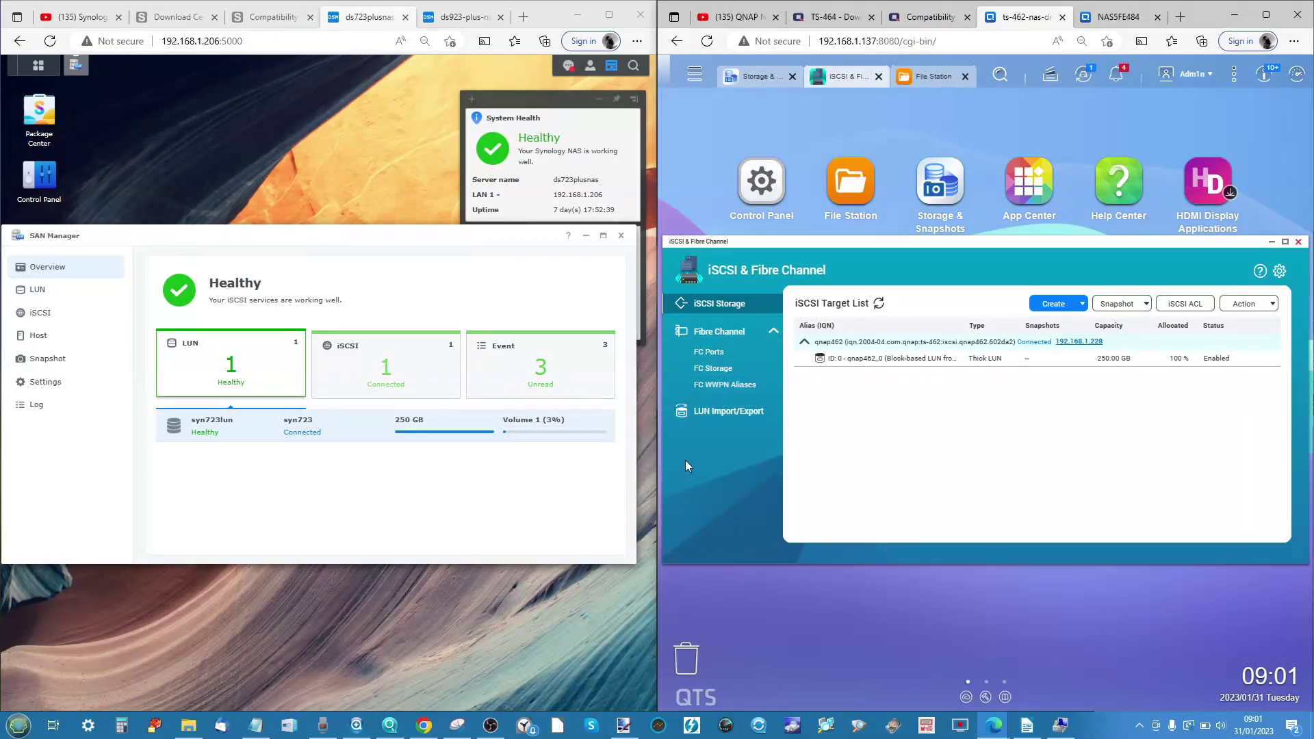
{"action": "left_click", "coordinate": [1060, 725]}
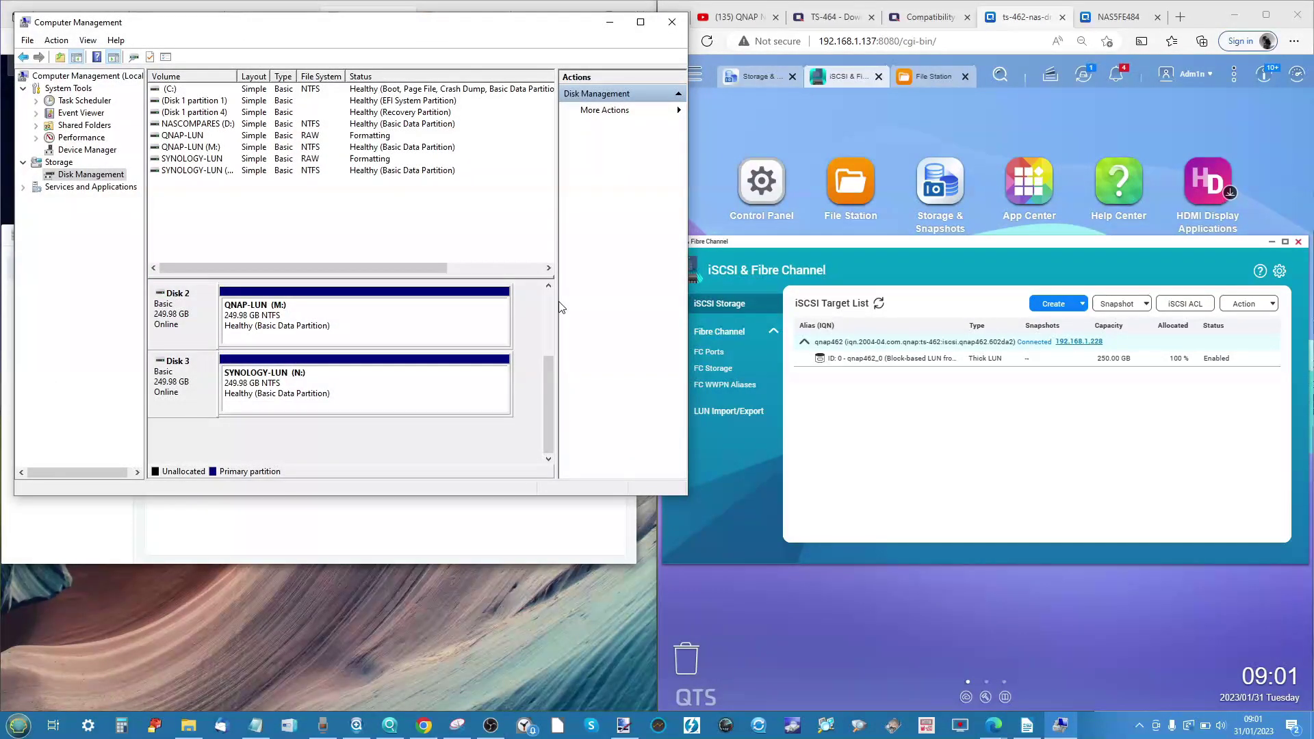
- Open iSCSI Initiator via a Start search for 'isc', review the connected Synology and QNAP targets, then close it
{"action": "left_click", "coordinate": [19, 726]}
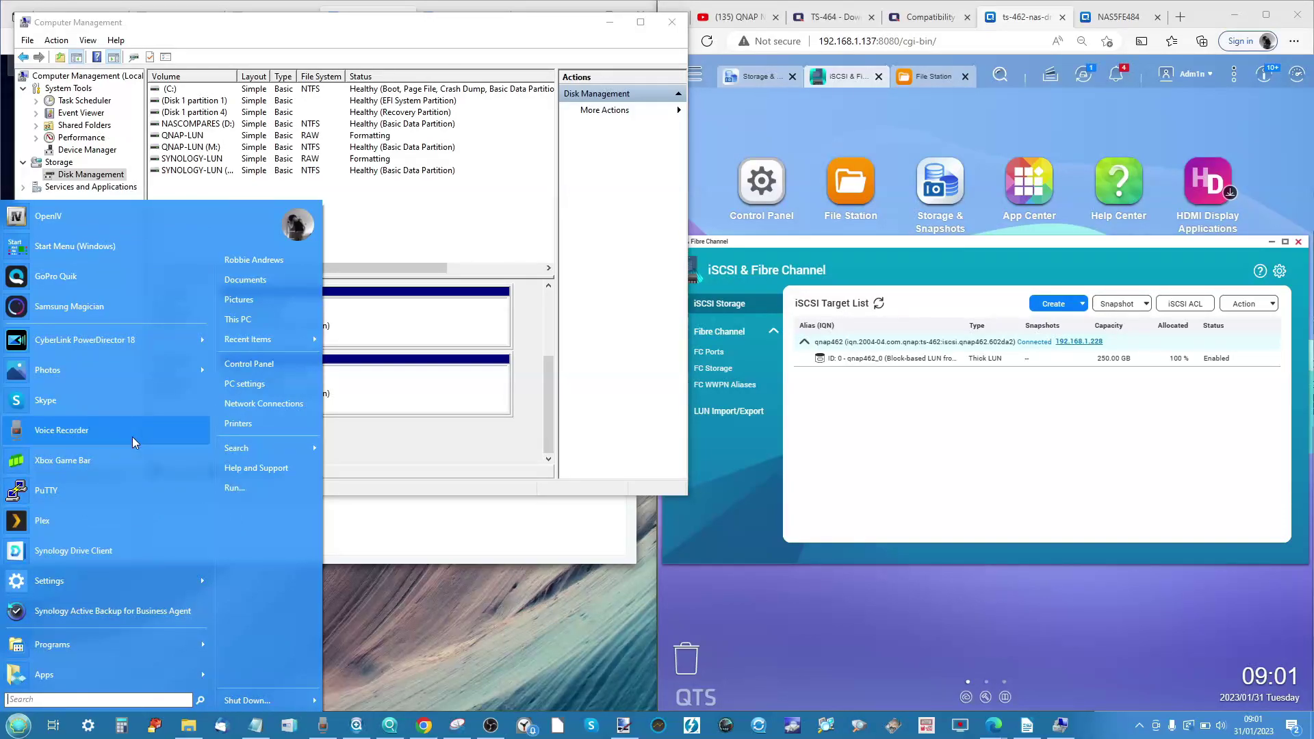
{"action": "type", "text": "isc"}
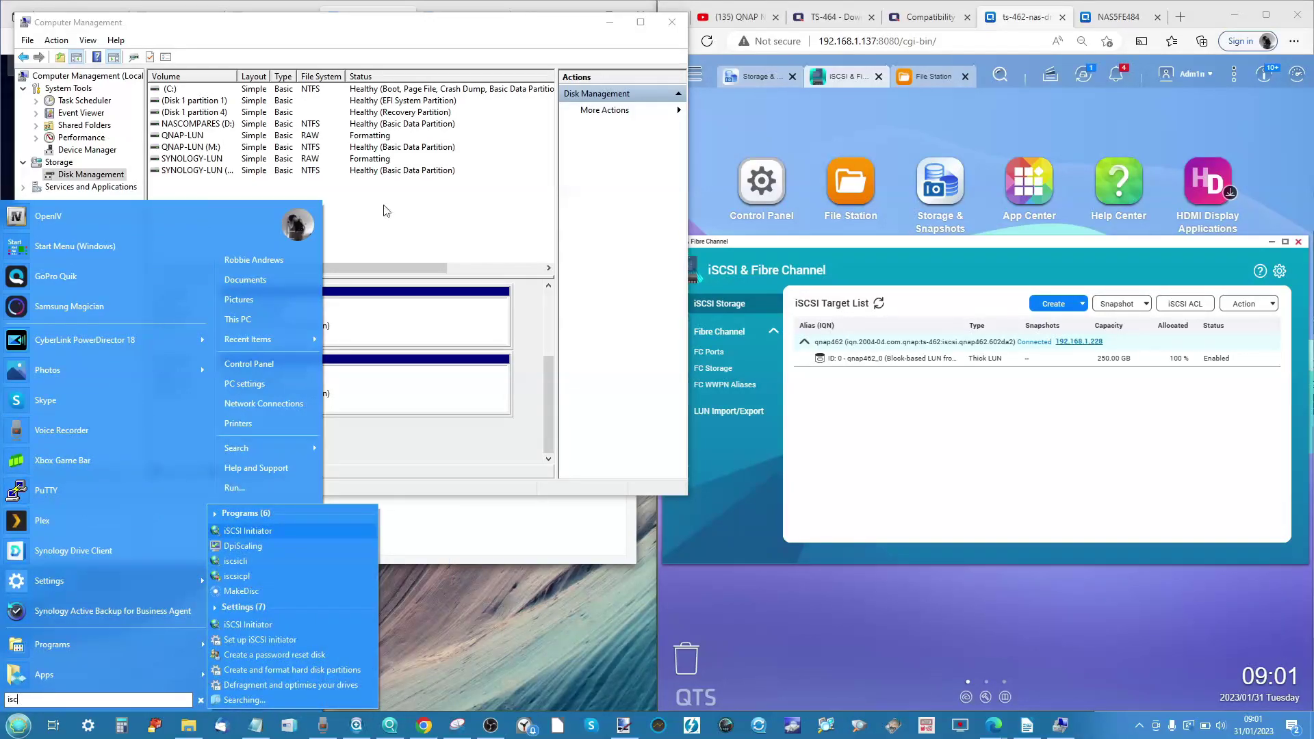
{"action": "left_click", "coordinate": [298, 327]}
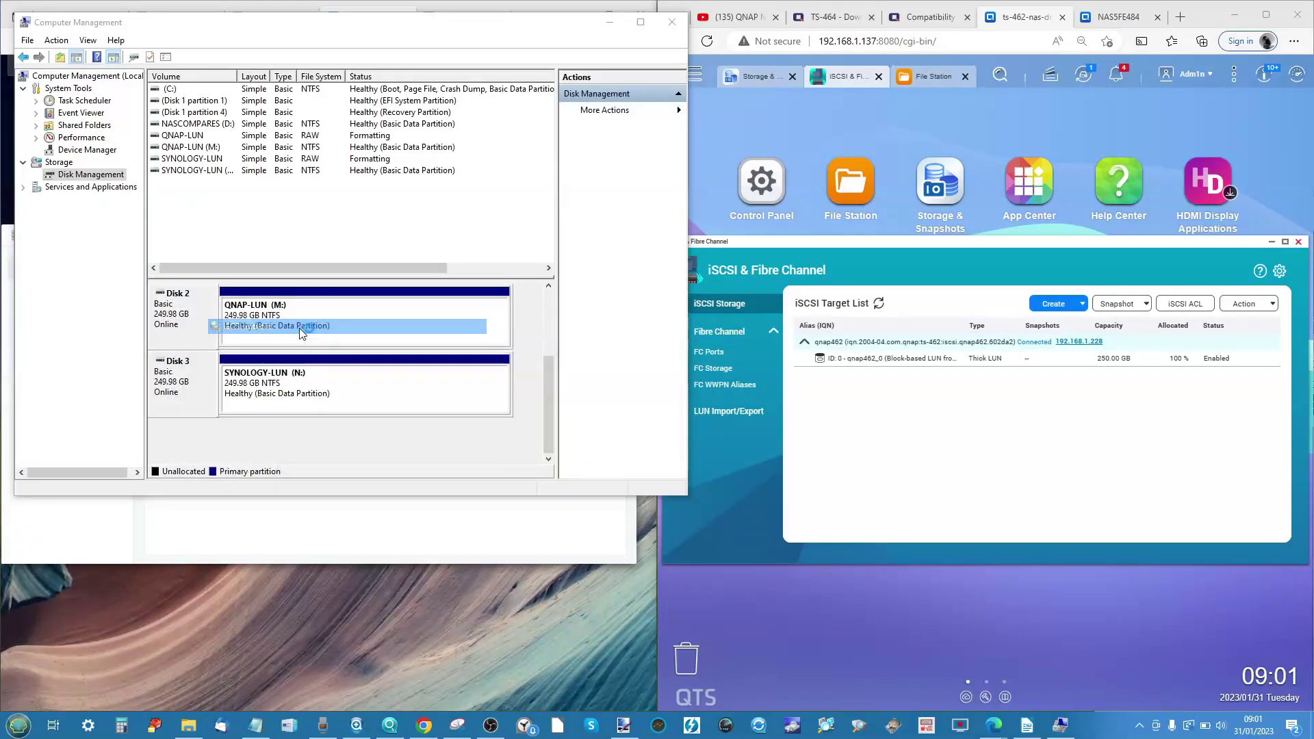
{"action": "left_click_drag", "start_coordinate": [305, 35], "coordinate": [781, 211]}
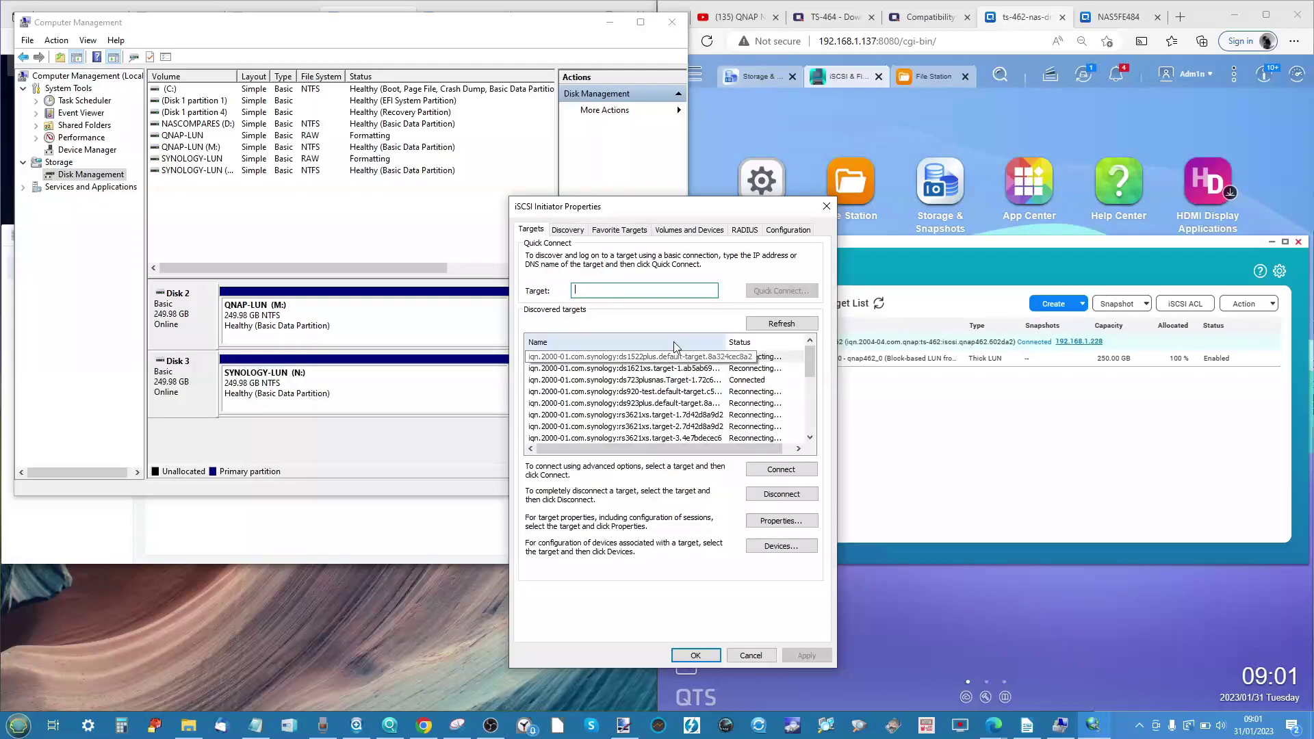
{"action": "left_click_drag", "start_coordinate": [680, 211], "coordinate": [673, 134]}
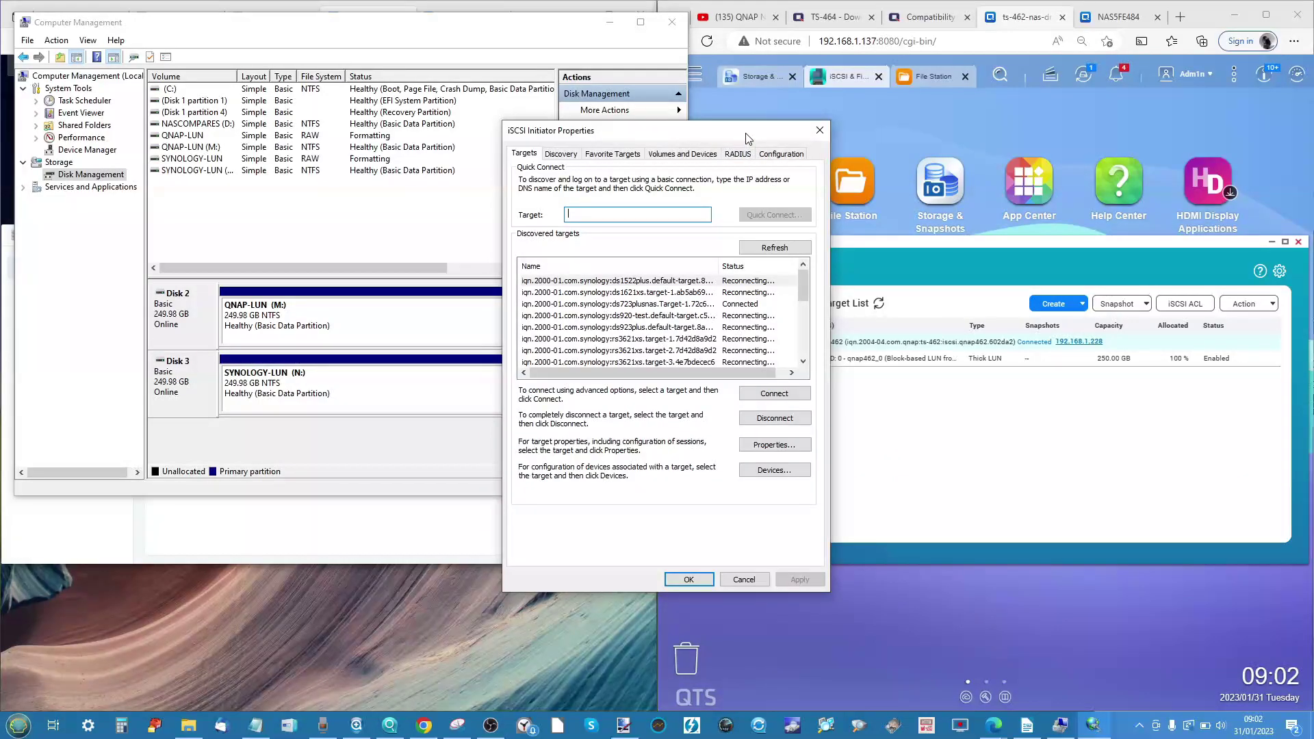
{"action": "left_click", "coordinate": [744, 580]}
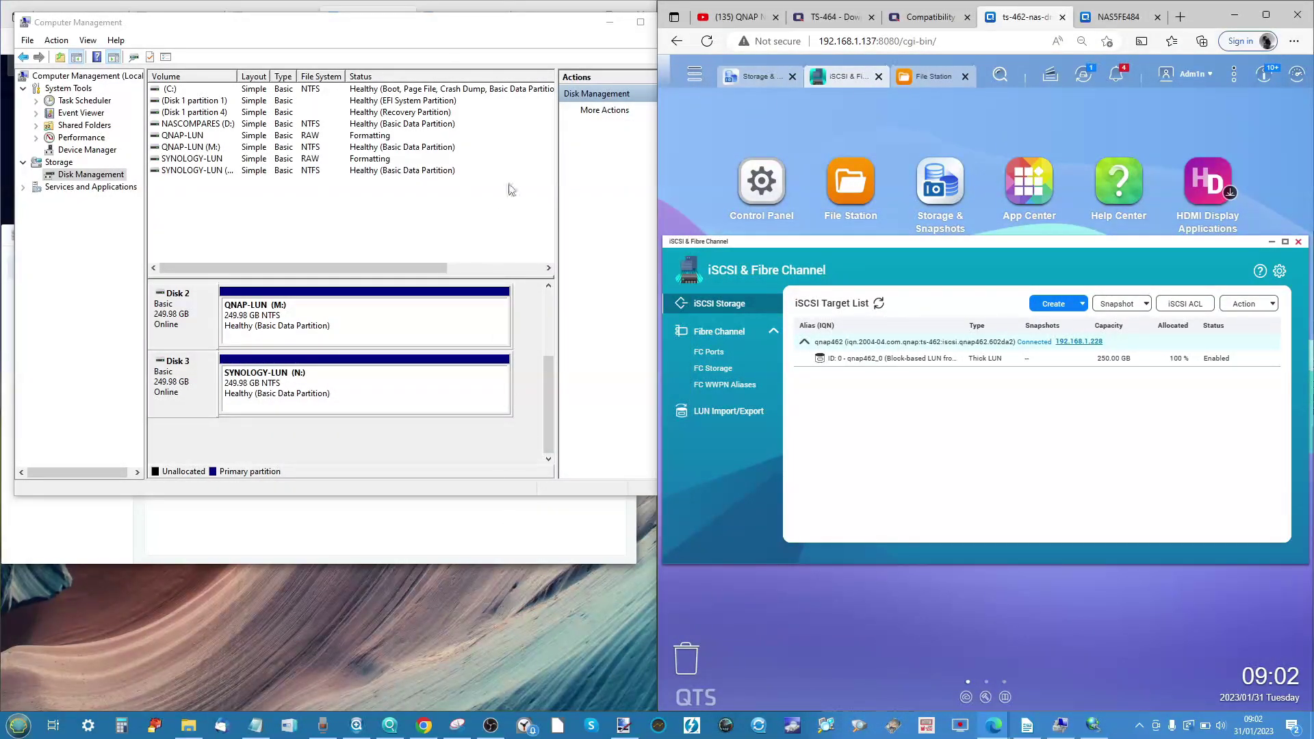
- Minimize Computer Management, show Synology target syn723 with its 250 GB syn723lun, then view QNAP's Create options
{"action": "left_click", "coordinate": [535, 50]}
{"action": "left_click", "coordinate": [609, 27]}
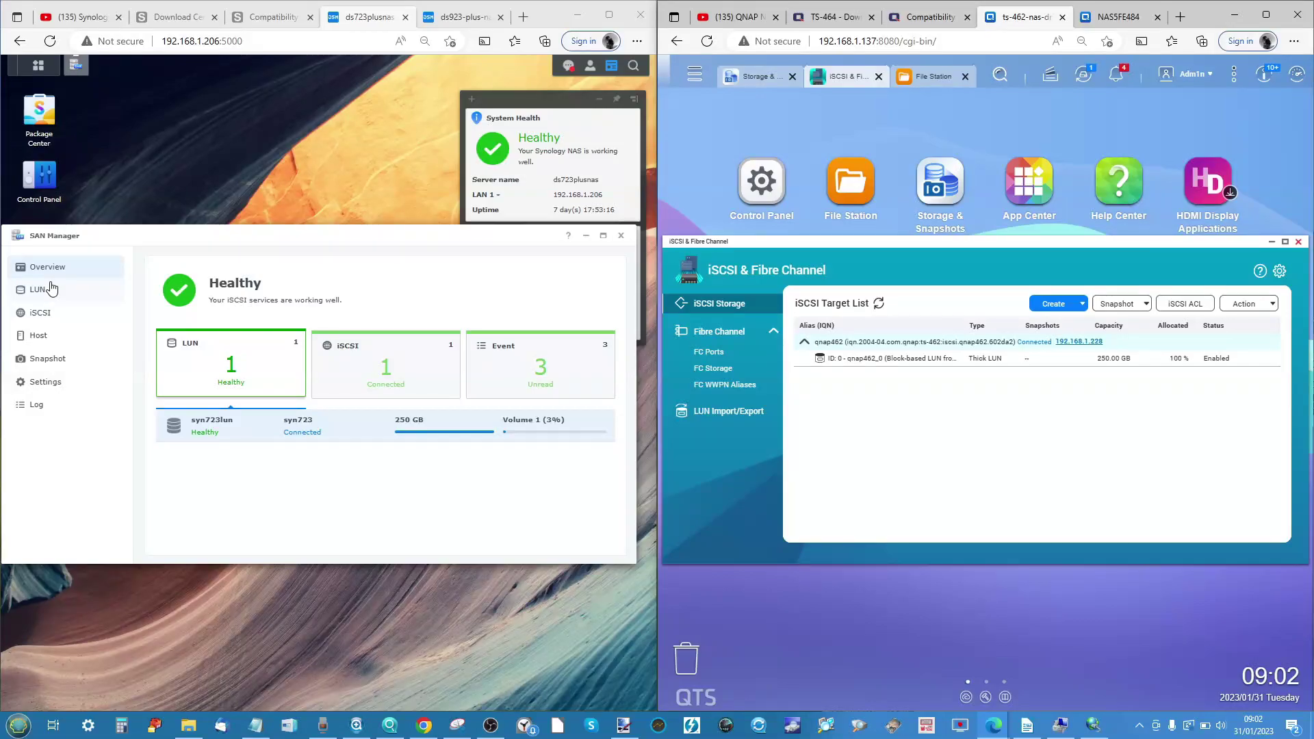
{"action": "left_click", "coordinate": [41, 313]}
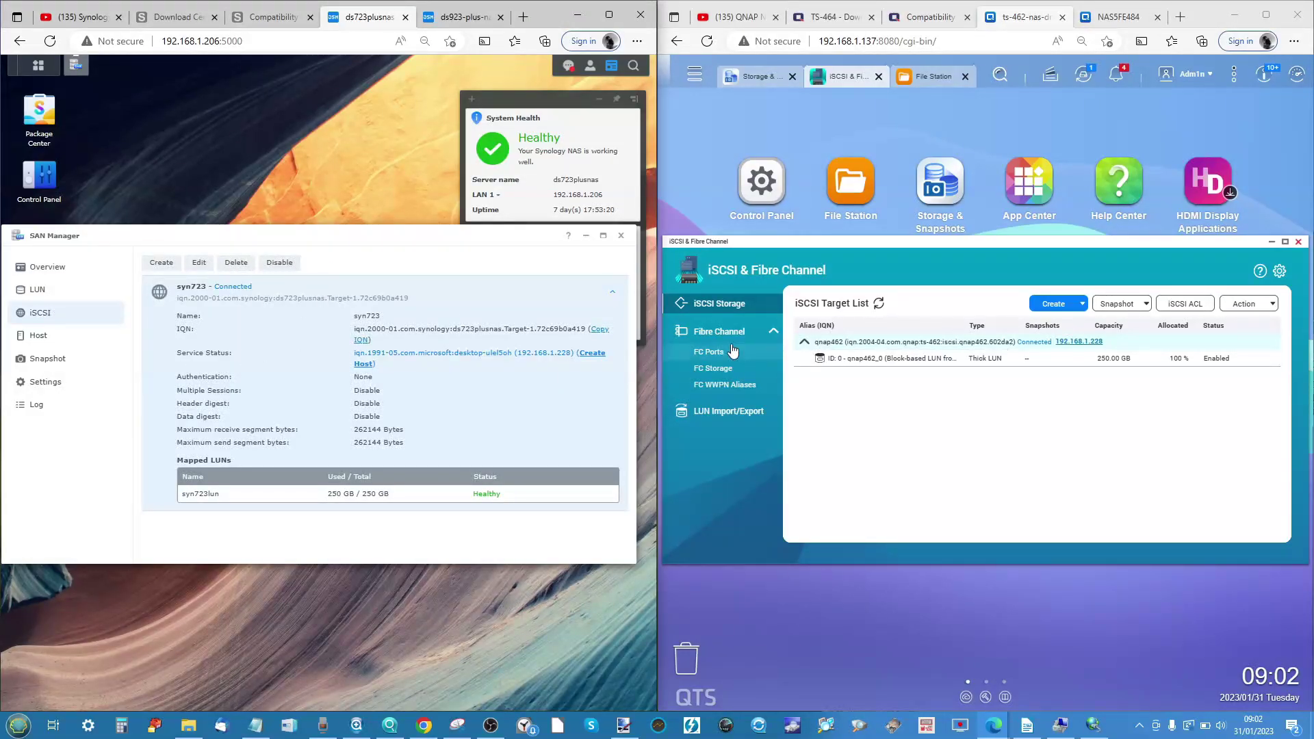
{"action": "left_click", "coordinate": [745, 303]}
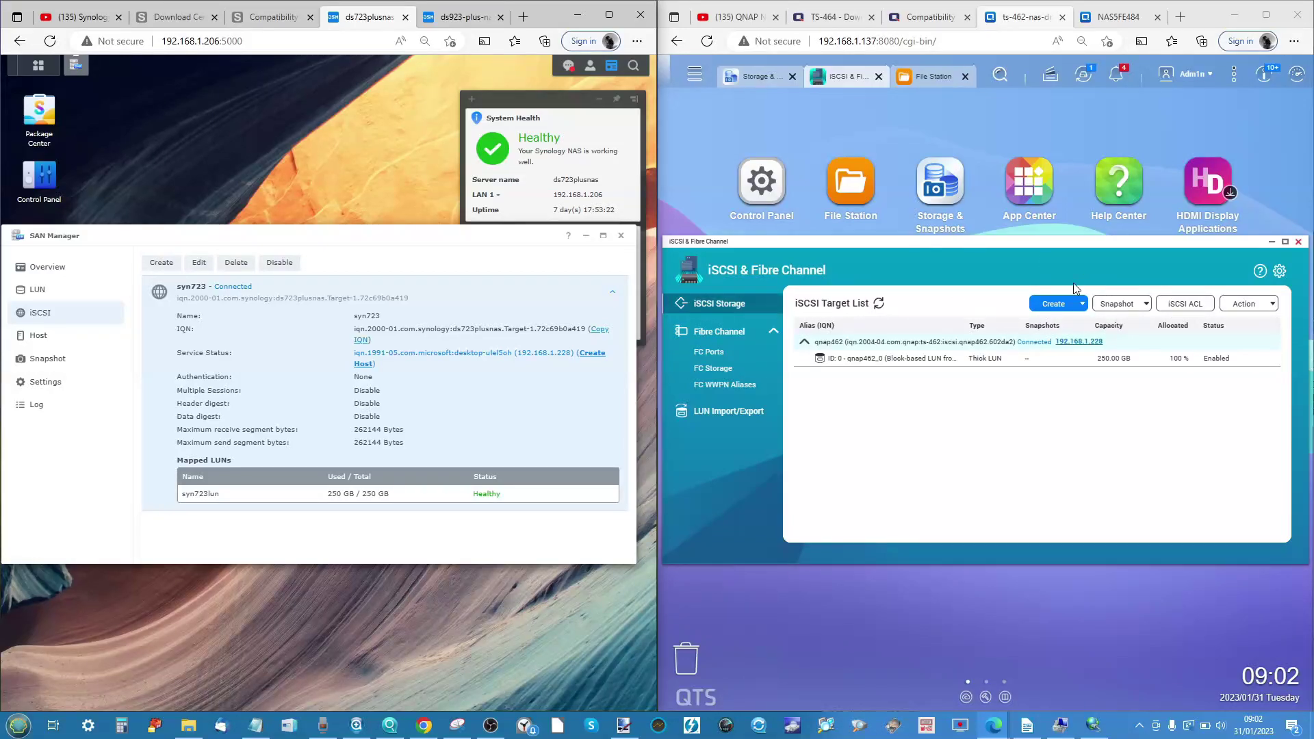
{"action": "left_click", "coordinate": [1081, 309]}
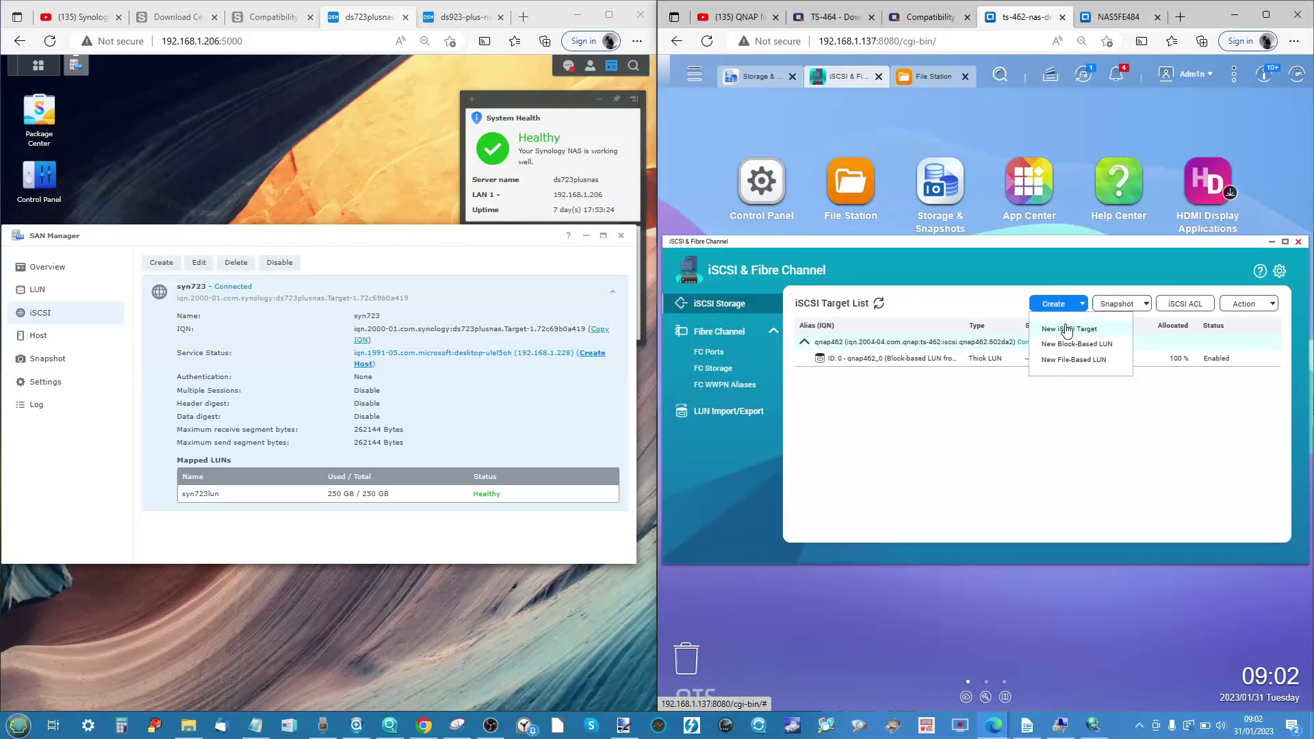
- Start new iSCSI targets on both NAS units and name the Synology one syn-target2
{"action": "left_click", "coordinate": [1065, 325]}
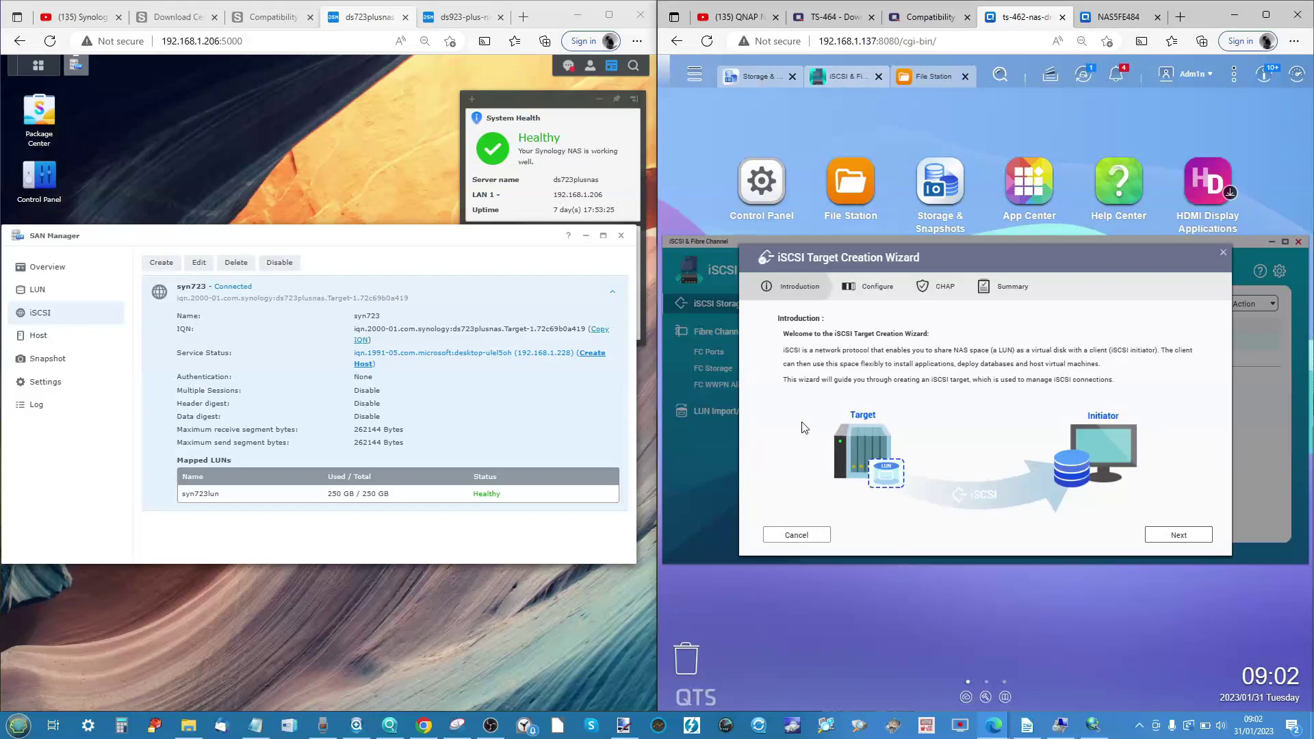
{"action": "left_click", "coordinate": [162, 263]}
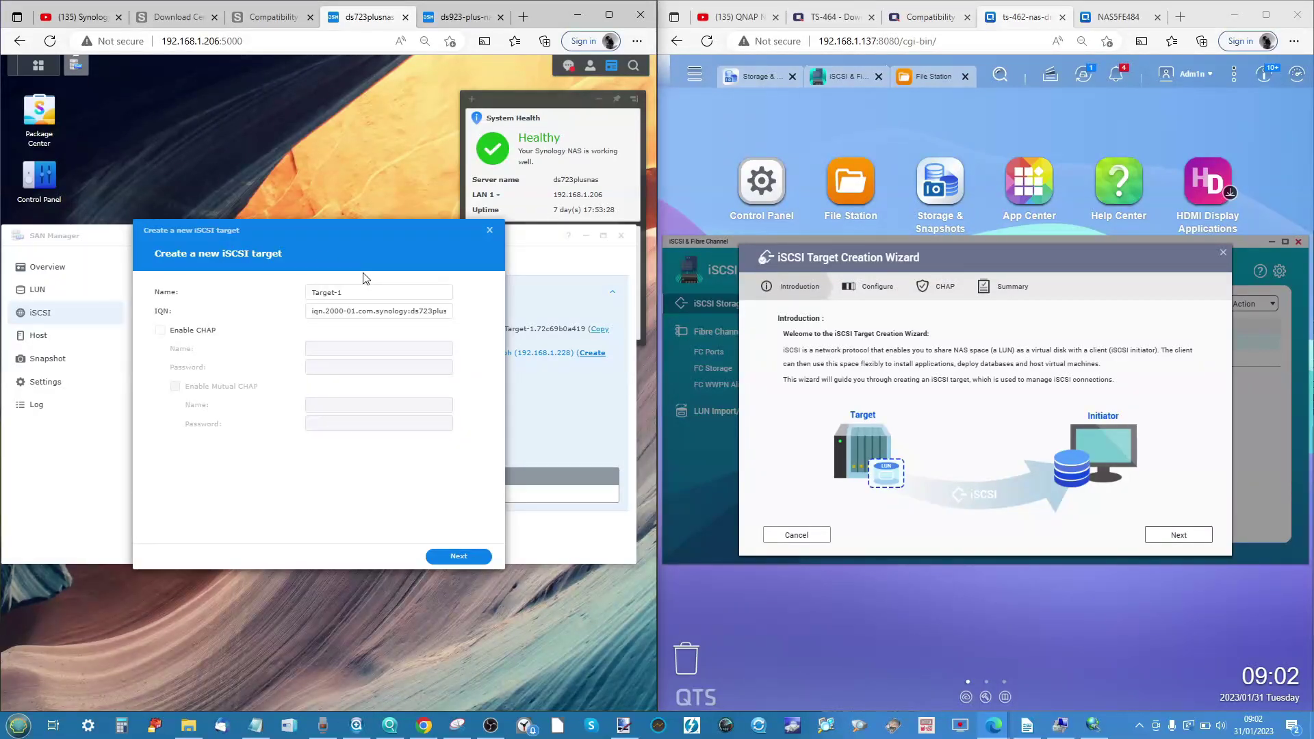
{"action": "left_click", "coordinate": [351, 292]}
{"action": "type", "text": "syn-t"}
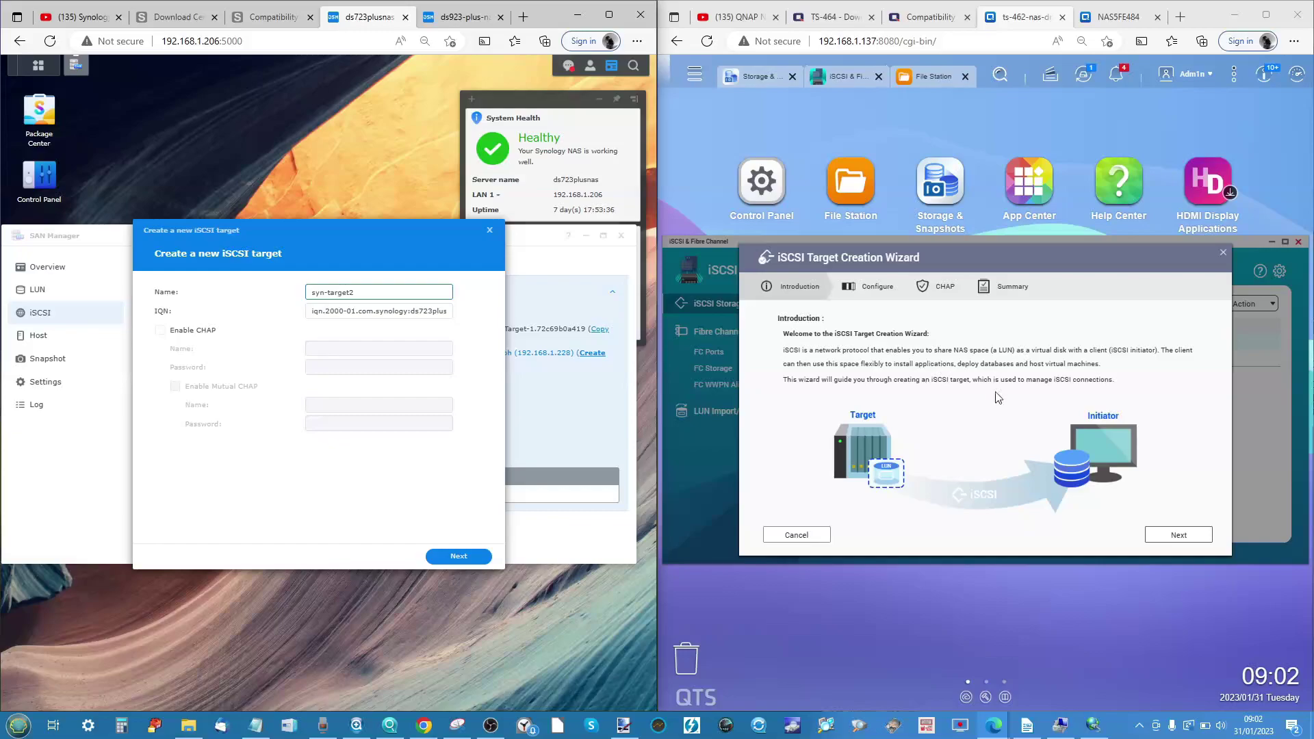
- Name the QNAP target qnaptarget2, expand its advanced settings, and advance both wizards to LUN mapping and CHAP
{"action": "left_click", "coordinate": [1175, 537]}
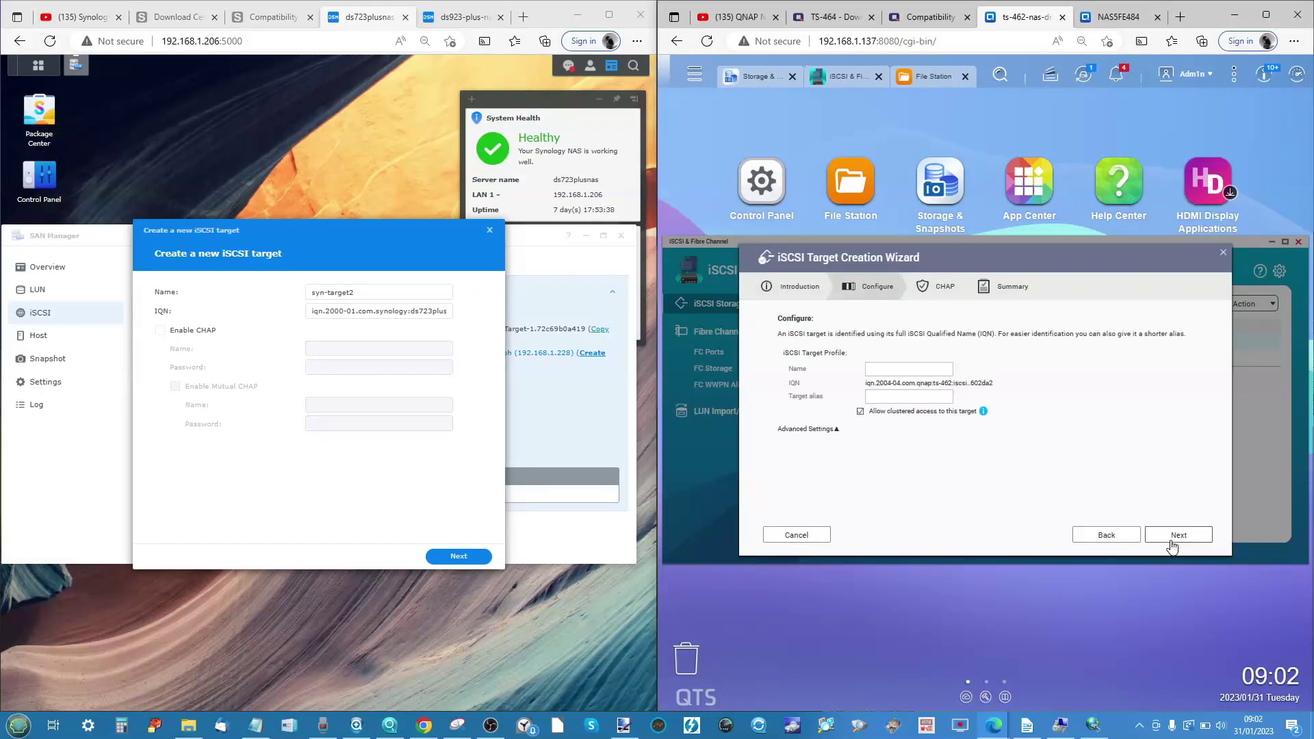
{"action": "left_click", "coordinate": [882, 366]}
{"action": "key", "text": "Escape"}
{"action": "type", "text": "qnap-target"}
{"action": "key", "text": "BackSpace"}
{"action": "key", "text": "BackSpace"}
{"action": "key", "text": "BackSpace"}
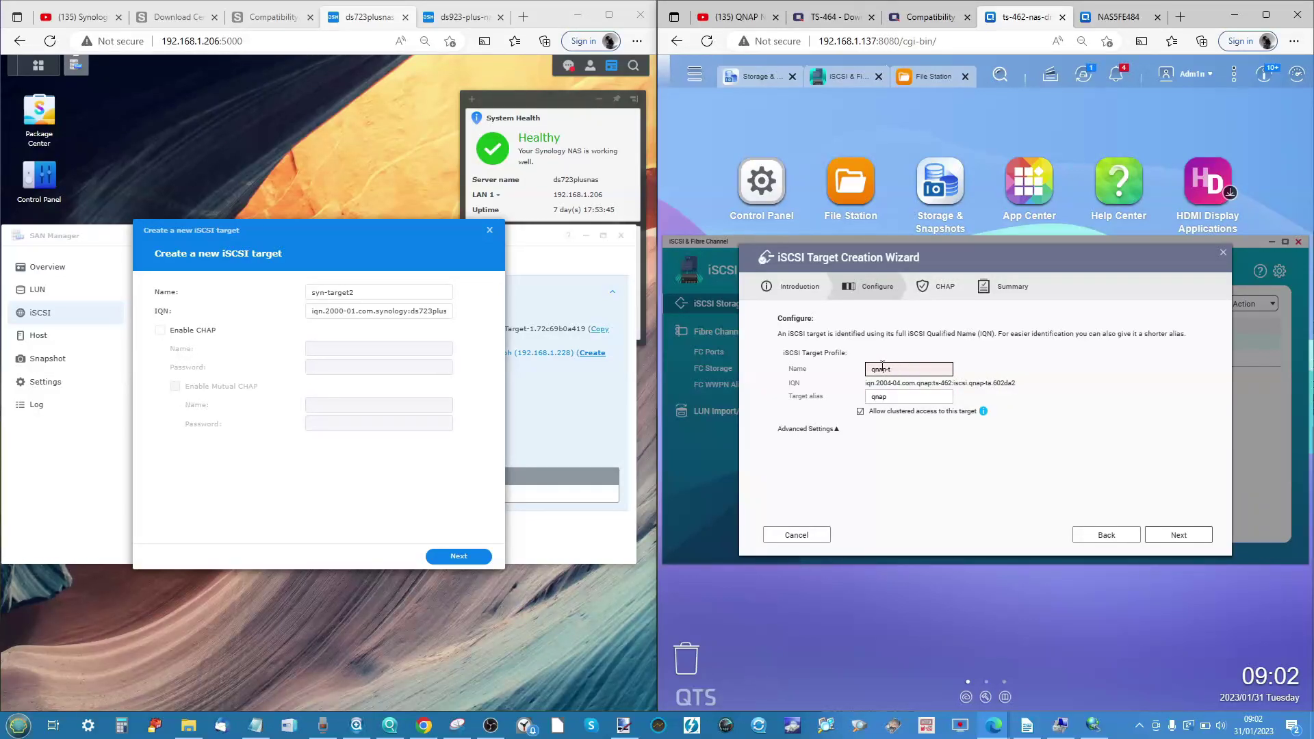
{"action": "key", "text": "BackSpace"}
{"action": "type", "text": "target2"}
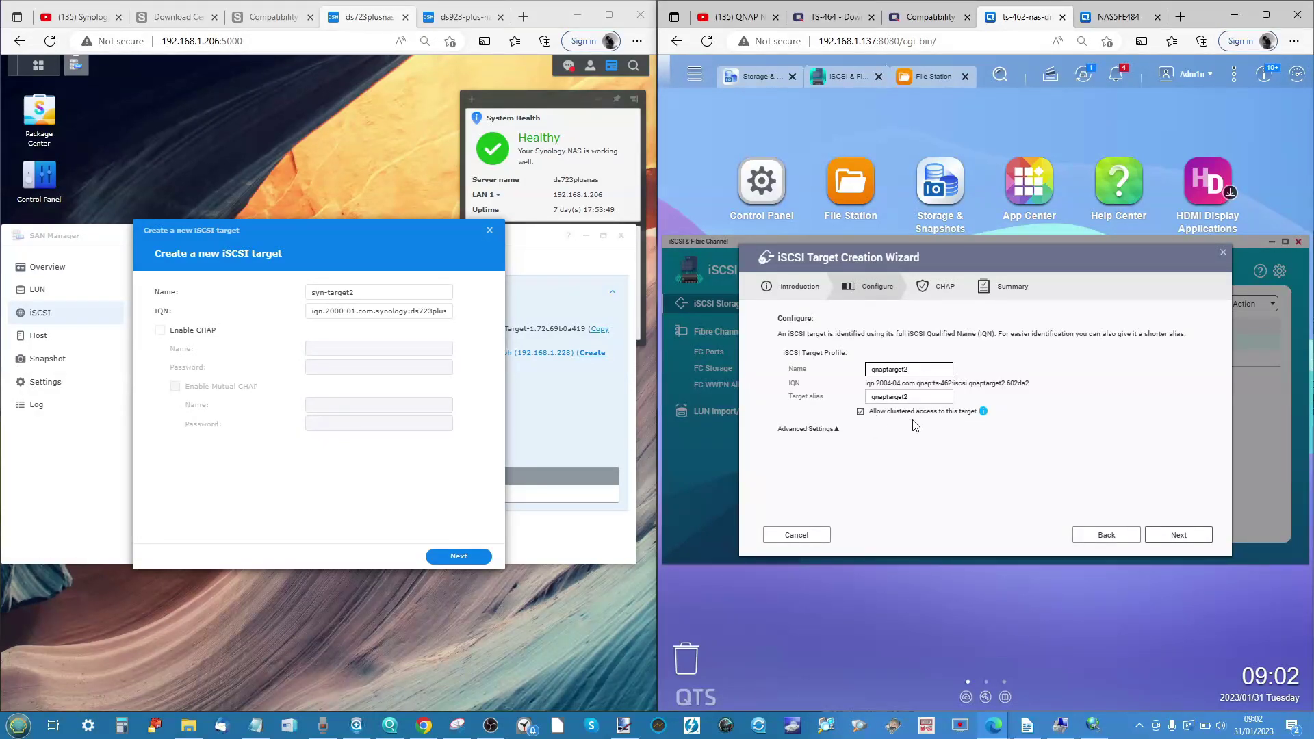
{"action": "left_click", "coordinate": [828, 430]}
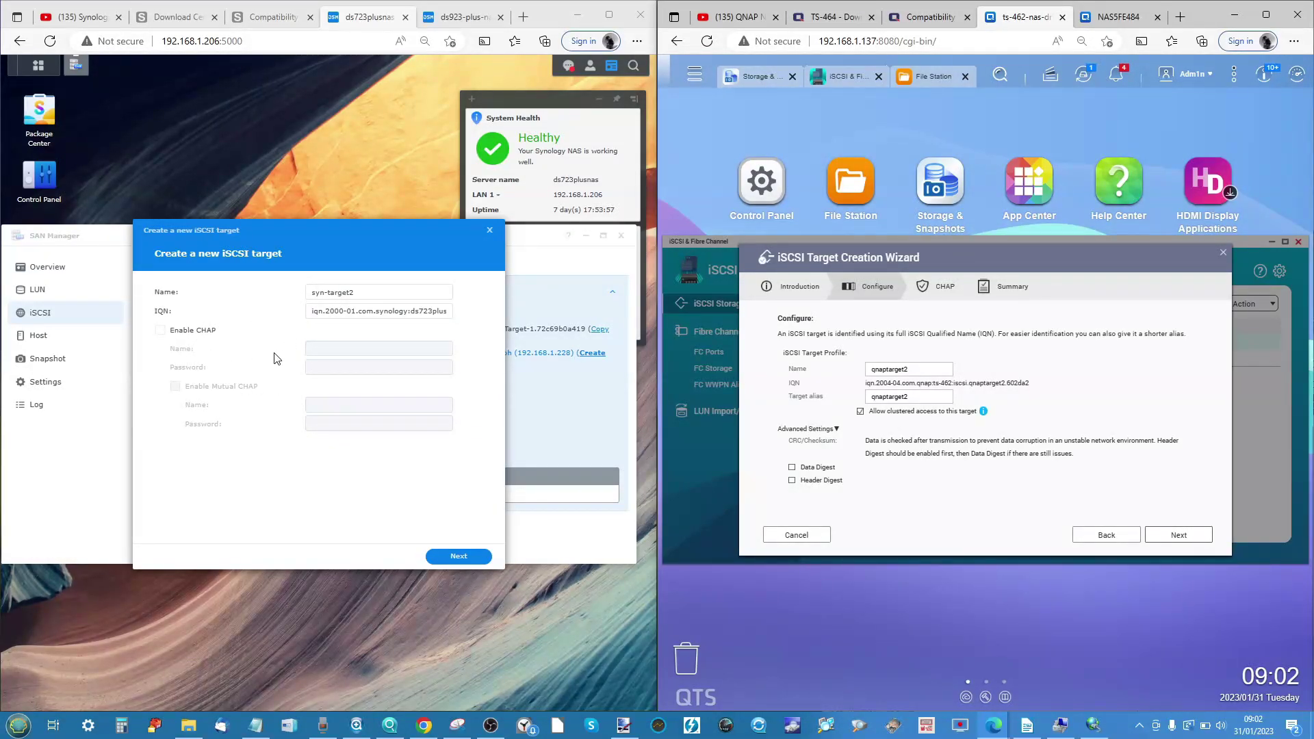
{"action": "left_click", "coordinate": [459, 556]}
{"action": "left_click", "coordinate": [1179, 536]}
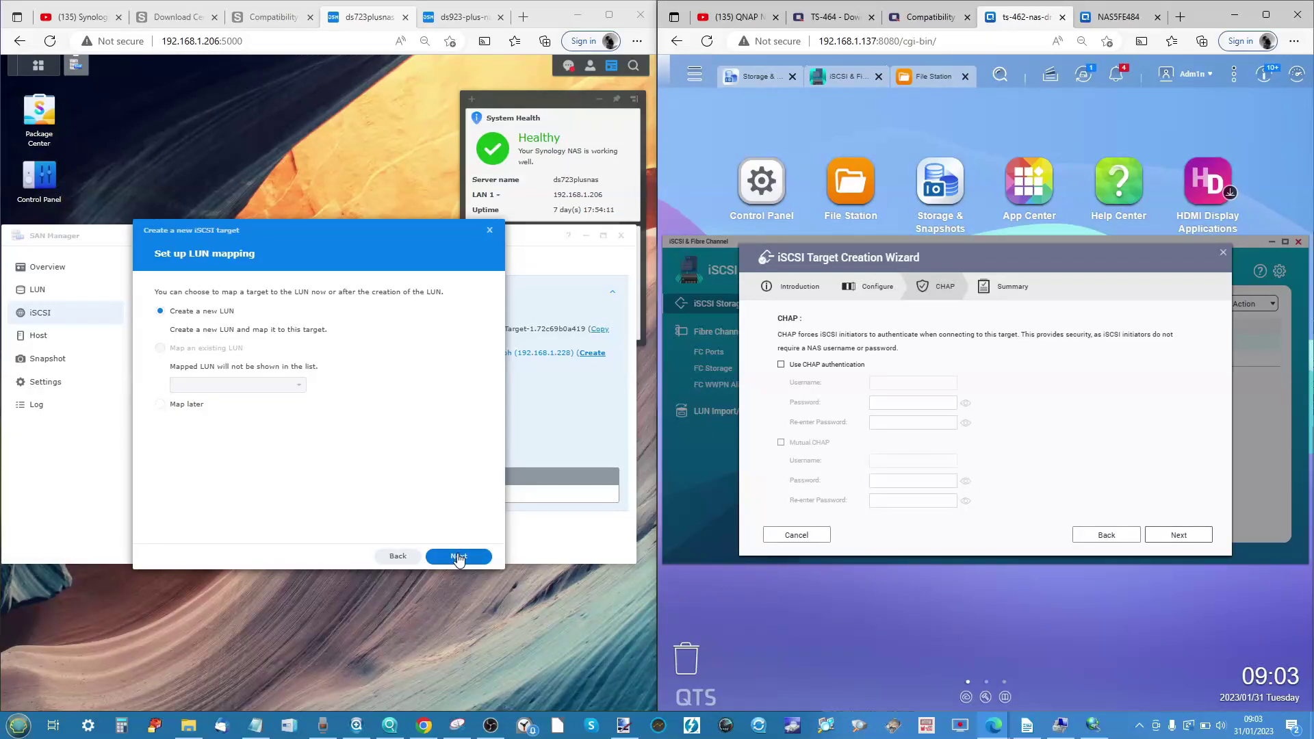
- Define the Synology LUN syn-lun2 at 300 GB with Thick Provisioning on Volume 1
{"action": "left_click", "coordinate": [459, 558]}
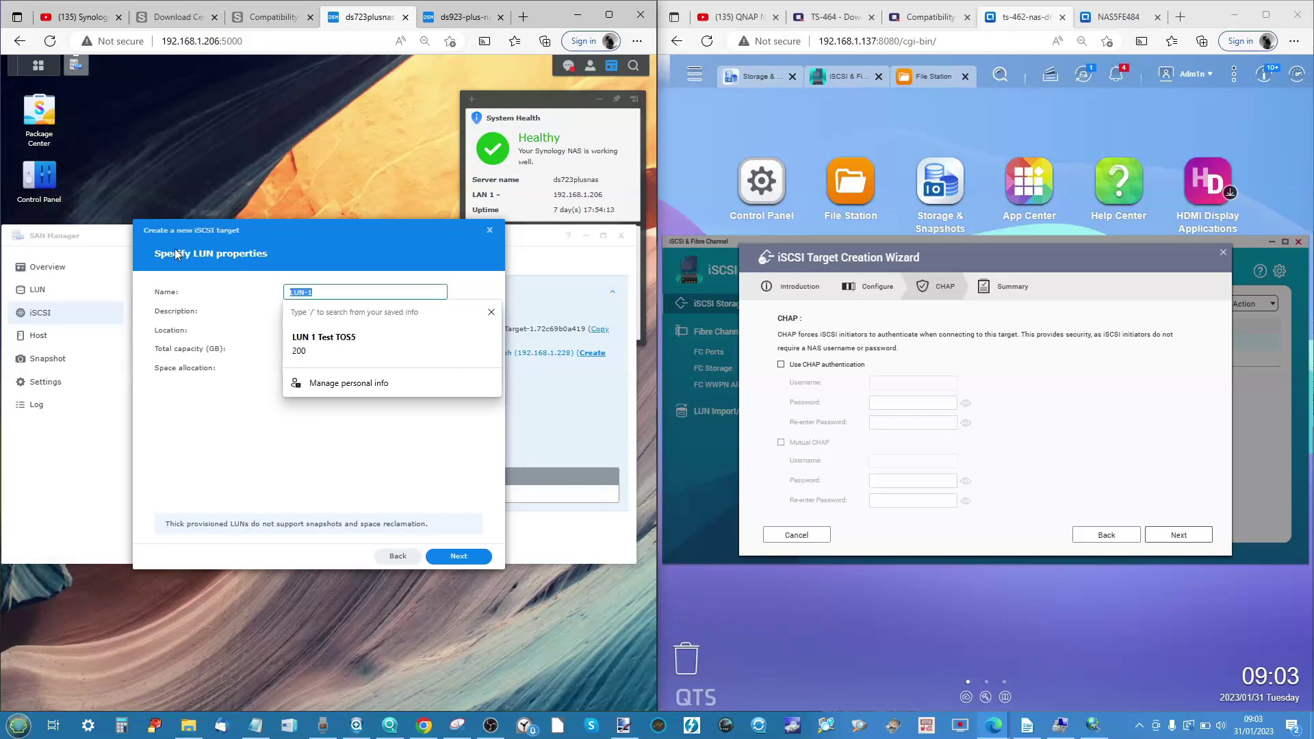
{"action": "type", "text": "syn-lun2"}
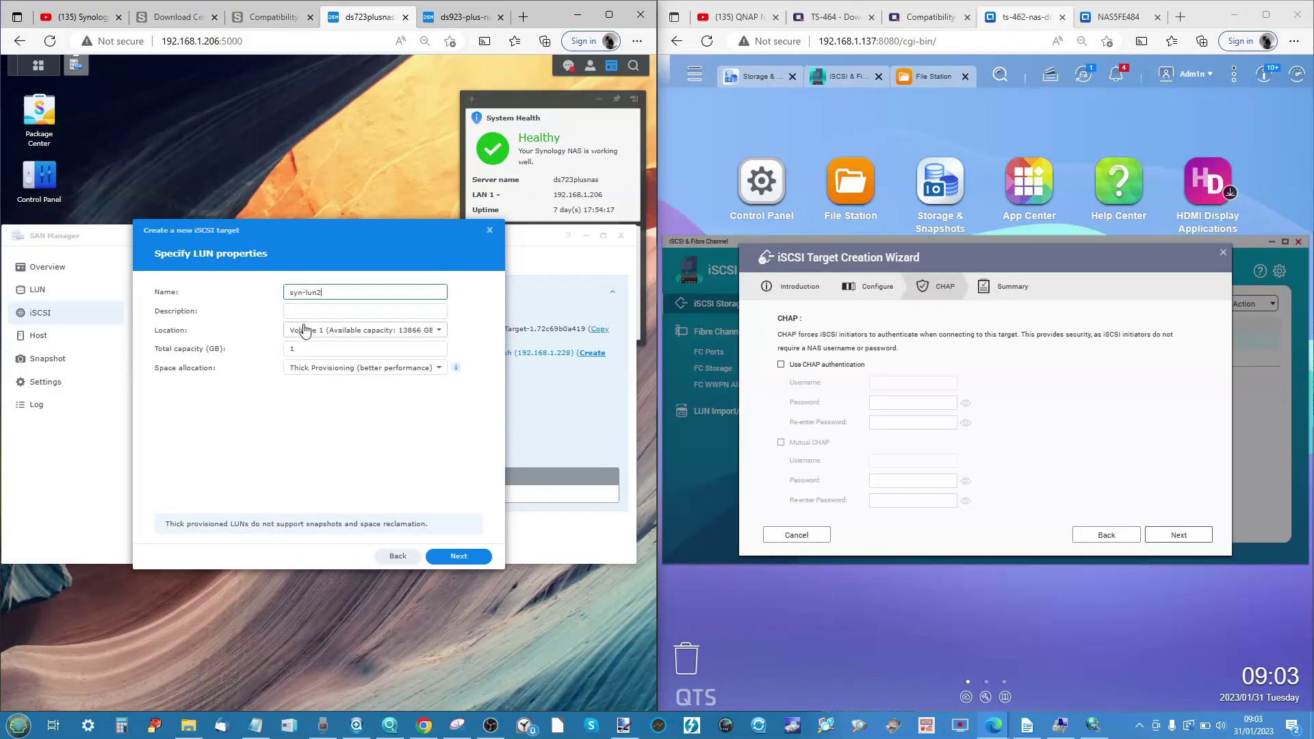
{"action": "left_click", "coordinate": [309, 348]}
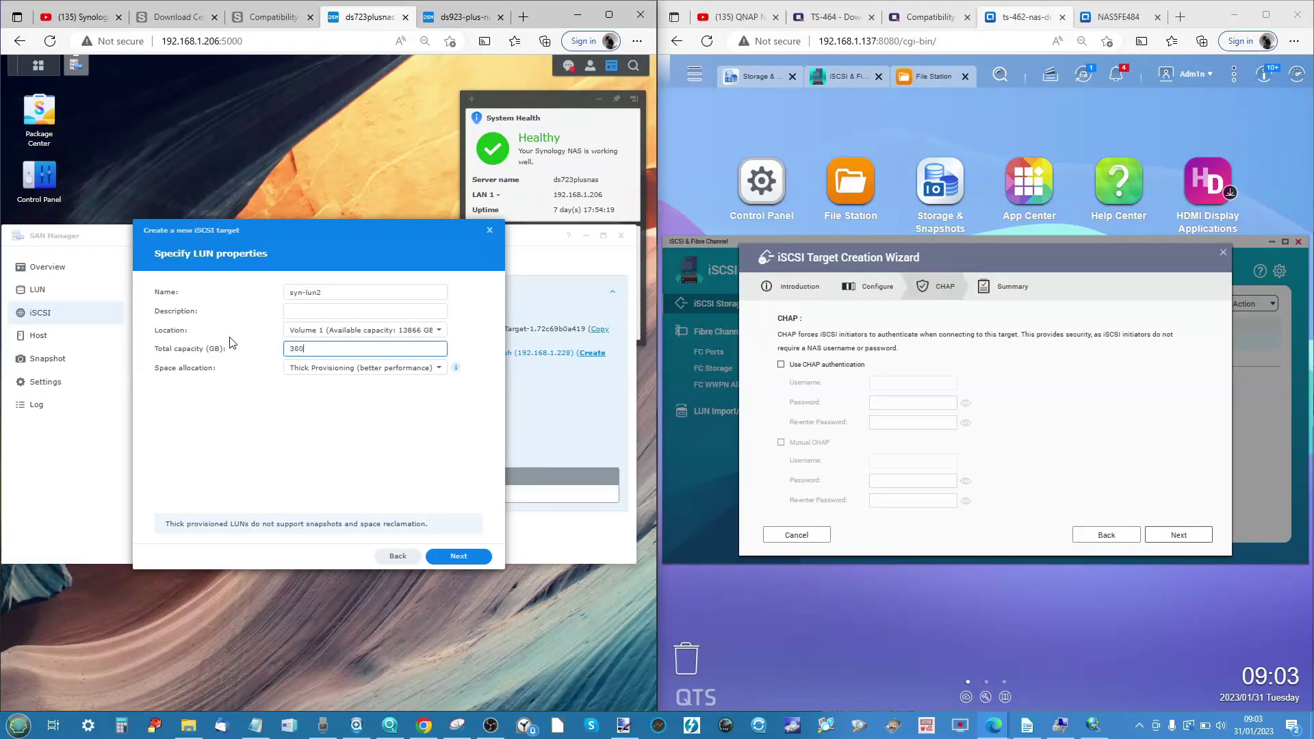
{"action": "left_click", "coordinate": [419, 370]}
{"action": "mouse_move", "coordinate": [458, 373]}
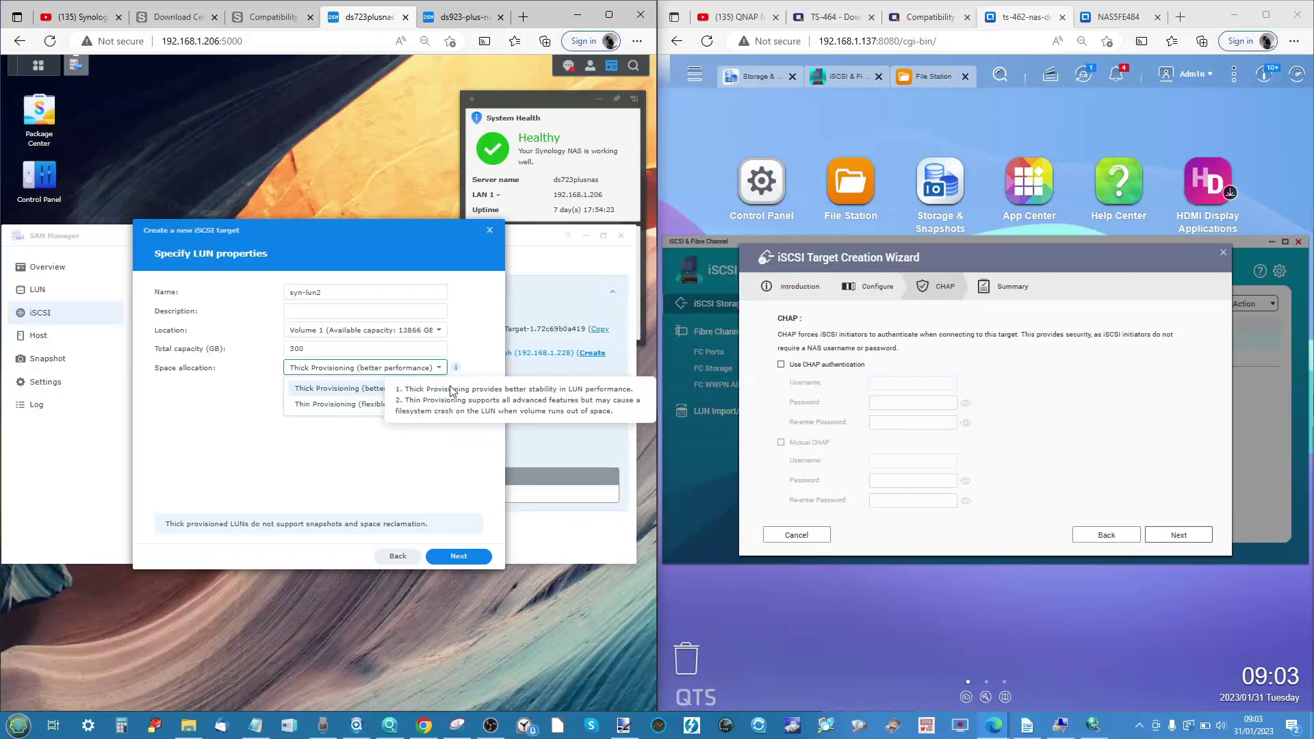
{"action": "left_click", "coordinate": [457, 500]}
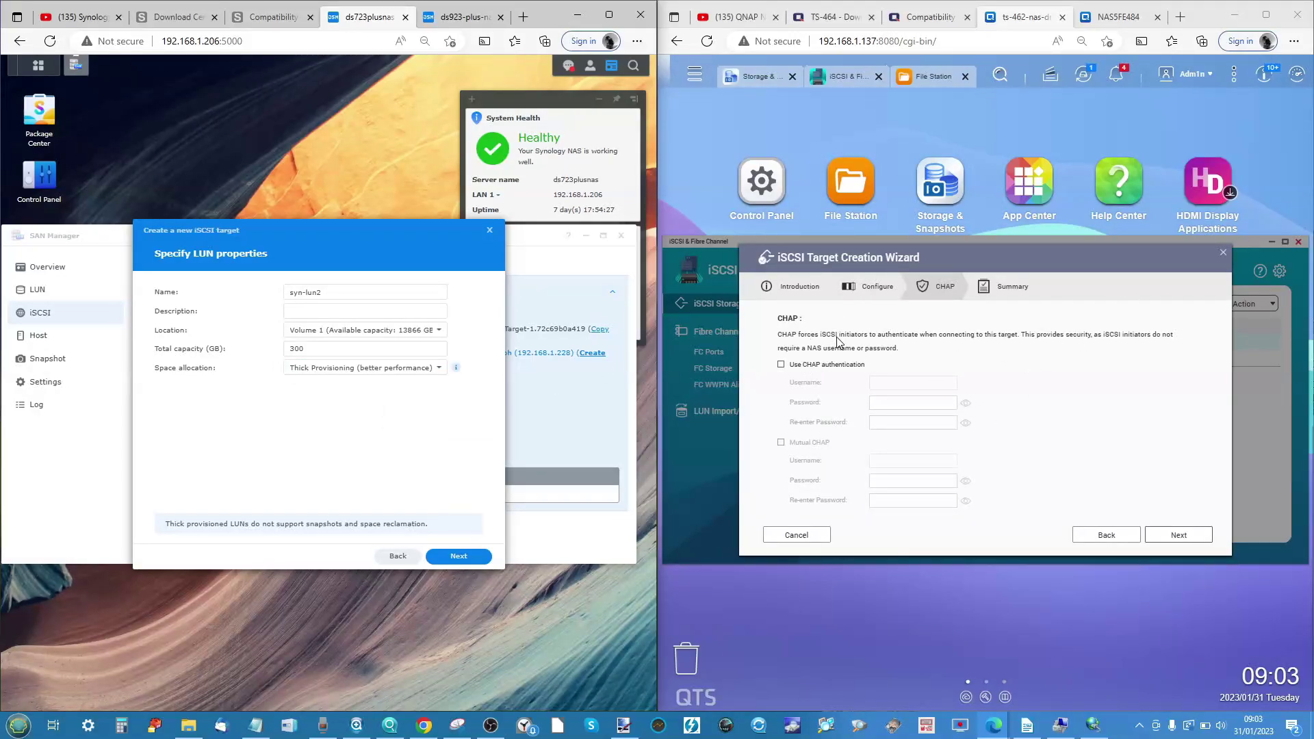
- Review the QNAP wizard summary and create the target qnaptarget2
{"action": "left_click", "coordinate": [1180, 536]}
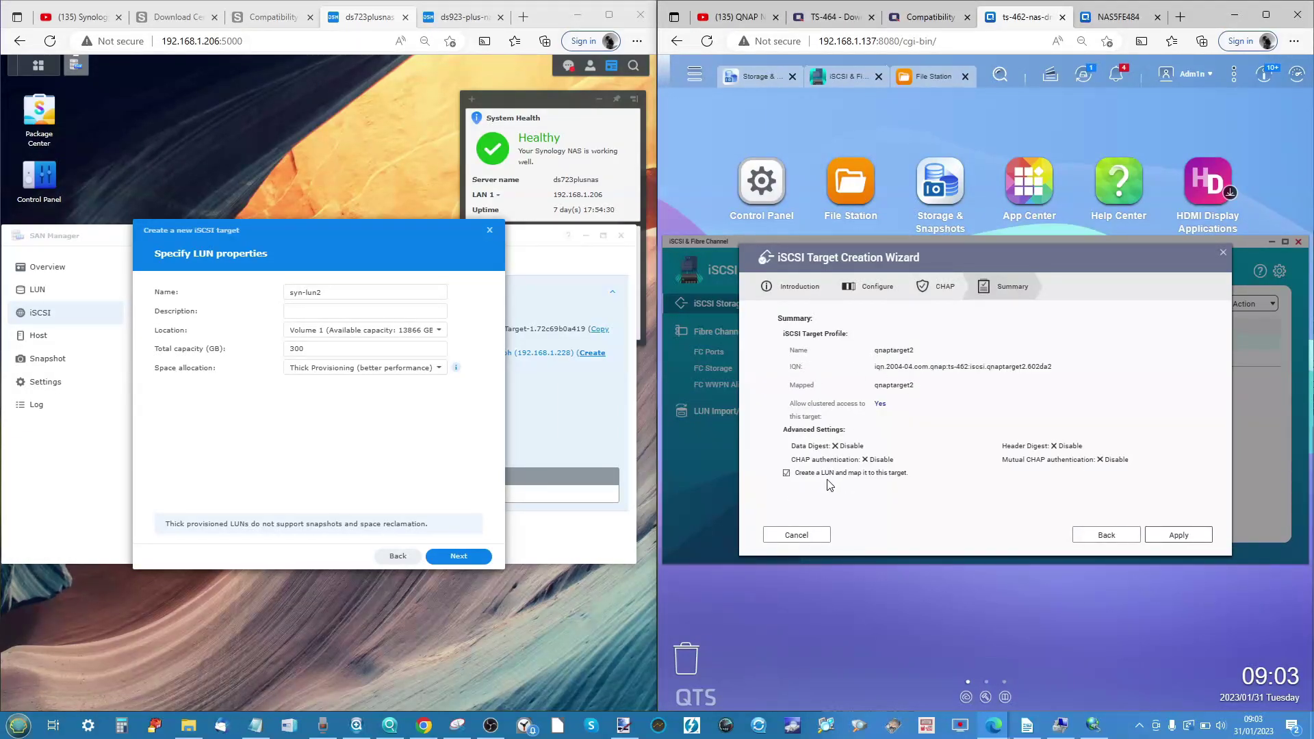
{"action": "scroll", "coordinate": [830, 485], "scroll_direction": "up", "scroll_amount": 5}
{"action": "scroll", "coordinate": [837, 460], "scroll_direction": "down", "scroll_amount": 2}
{"action": "scroll", "coordinate": [837, 459], "scroll_direction": "down", "scroll_amount": 3}
{"action": "left_click", "coordinate": [1194, 536]}
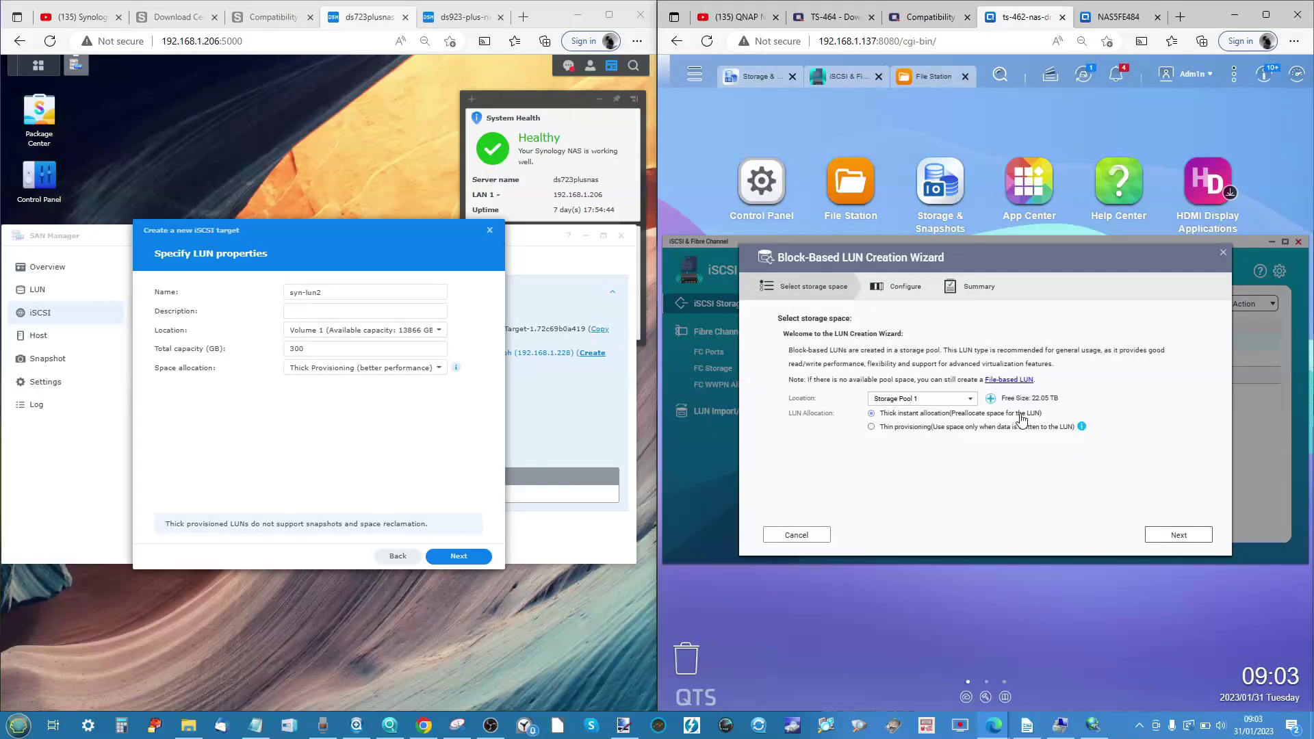
- Keep Storage Pool 1 with thick allocation, name the LUN qnaptarget2_2 at 300 GB, and finish the wizard
{"action": "left_click", "coordinate": [1082, 428]}
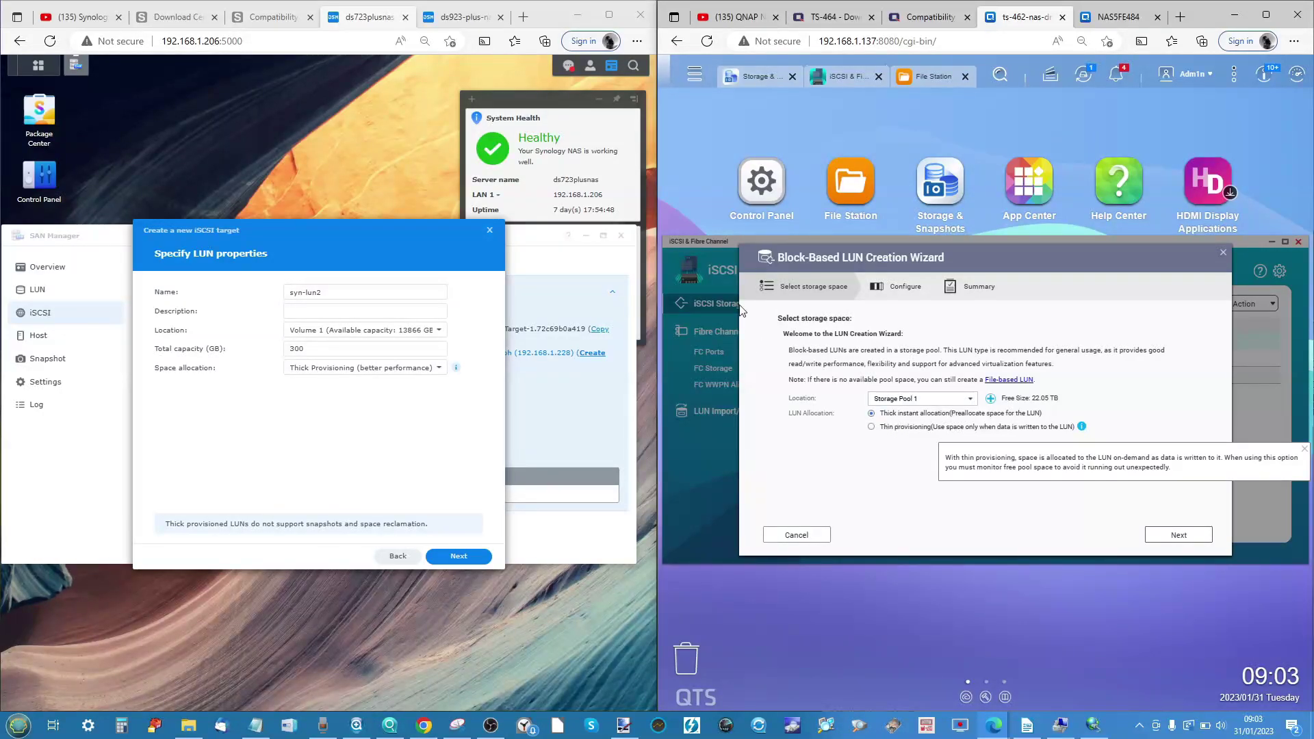
{"action": "left_click", "coordinate": [958, 400]}
{"action": "left_click", "coordinate": [955, 411]}
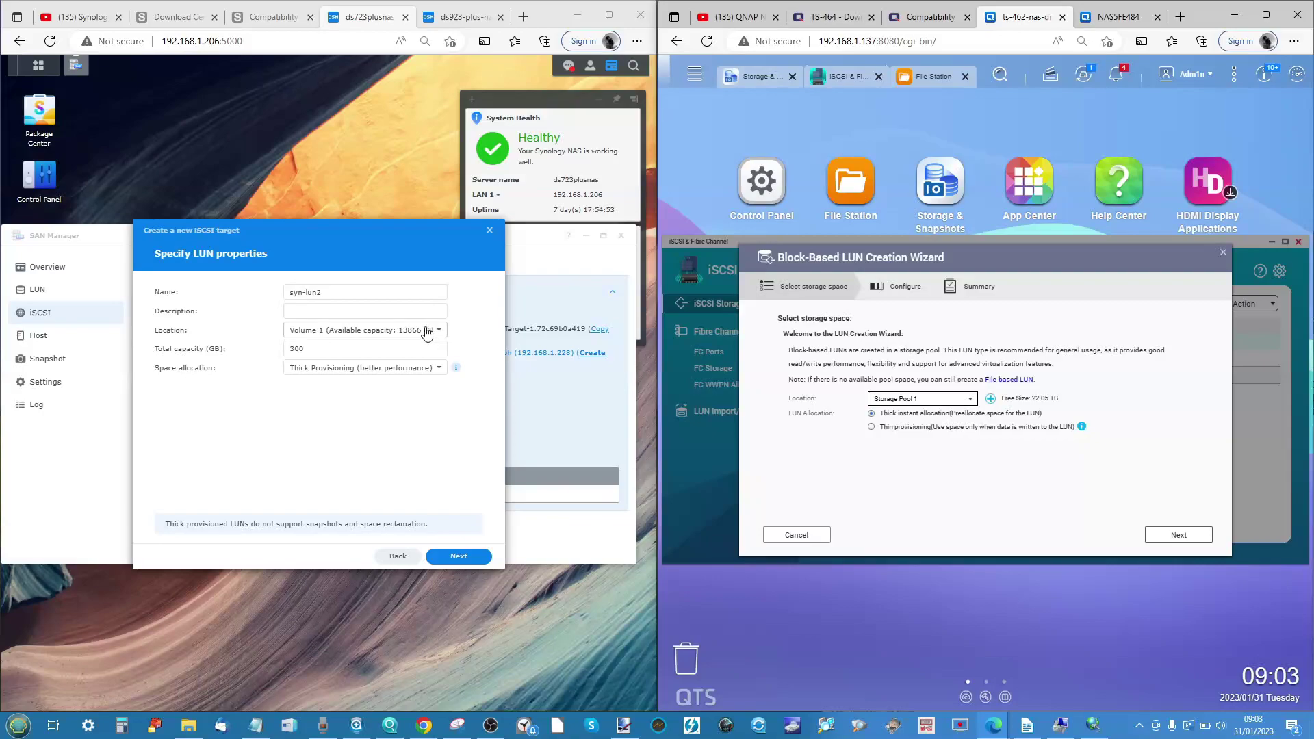
{"action": "left_click", "coordinate": [1167, 538]}
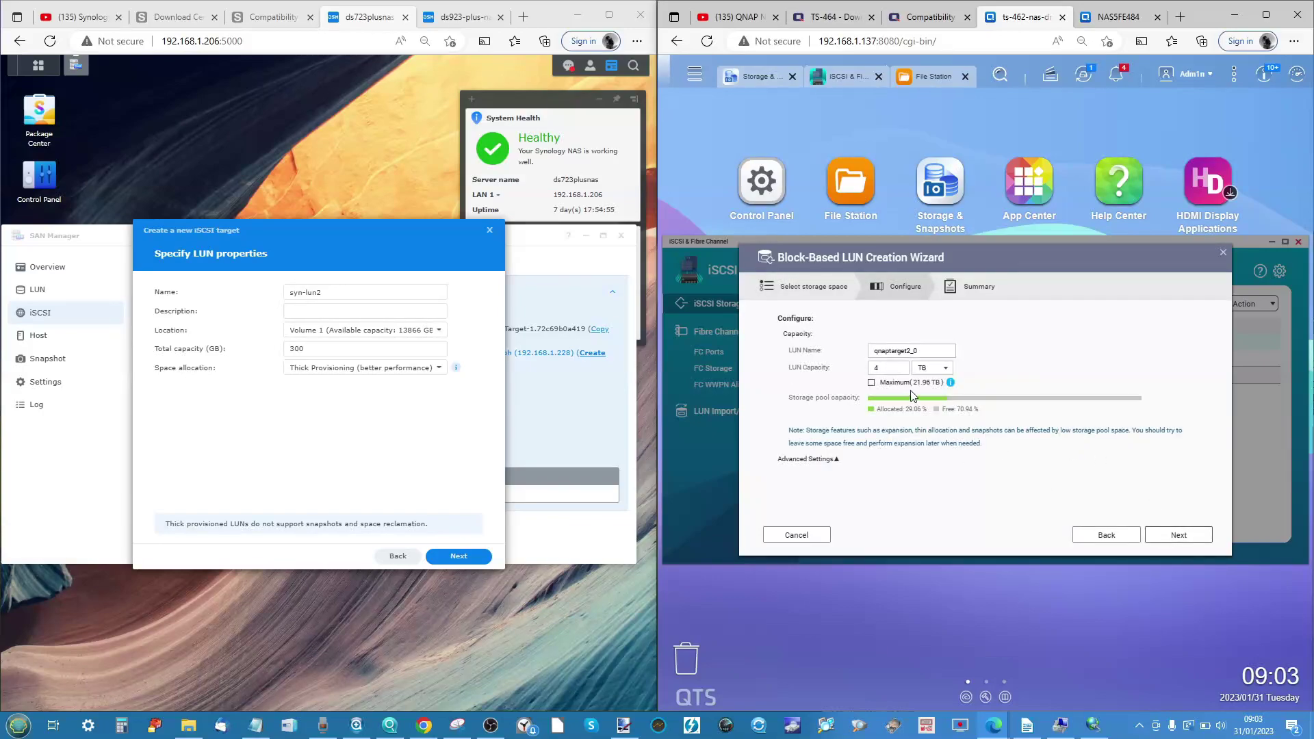
{"action": "left_click", "coordinate": [924, 351]}
{"action": "left_click", "coordinate": [942, 370]}
{"action": "left_click", "coordinate": [926, 383]}
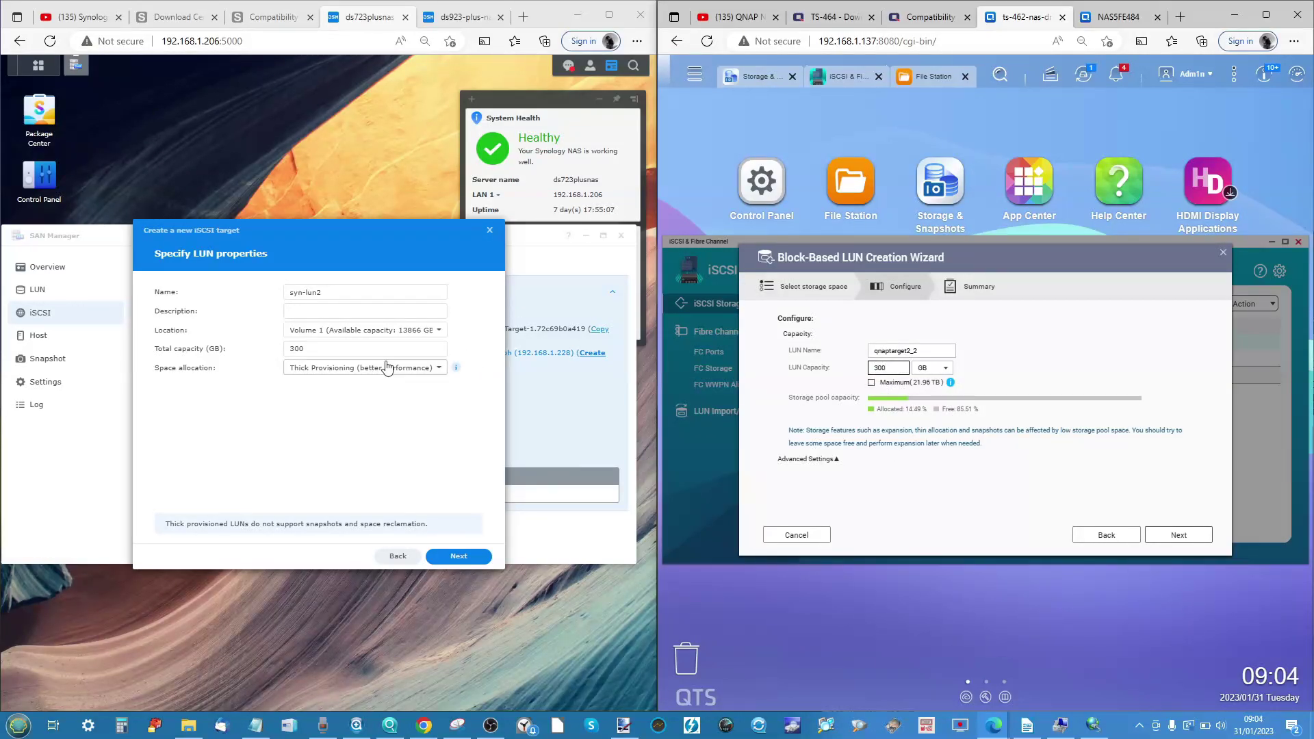
{"action": "left_click", "coordinate": [816, 461]}
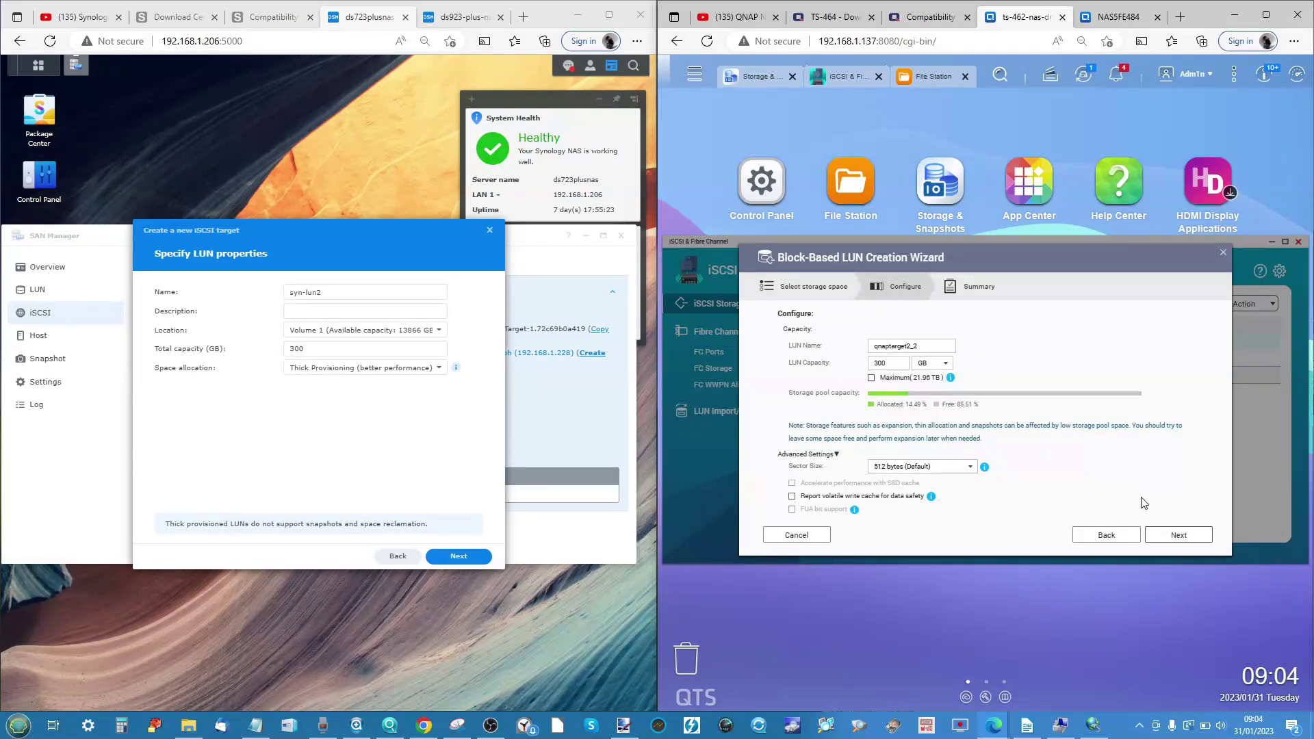
{"action": "left_click", "coordinate": [1167, 538]}
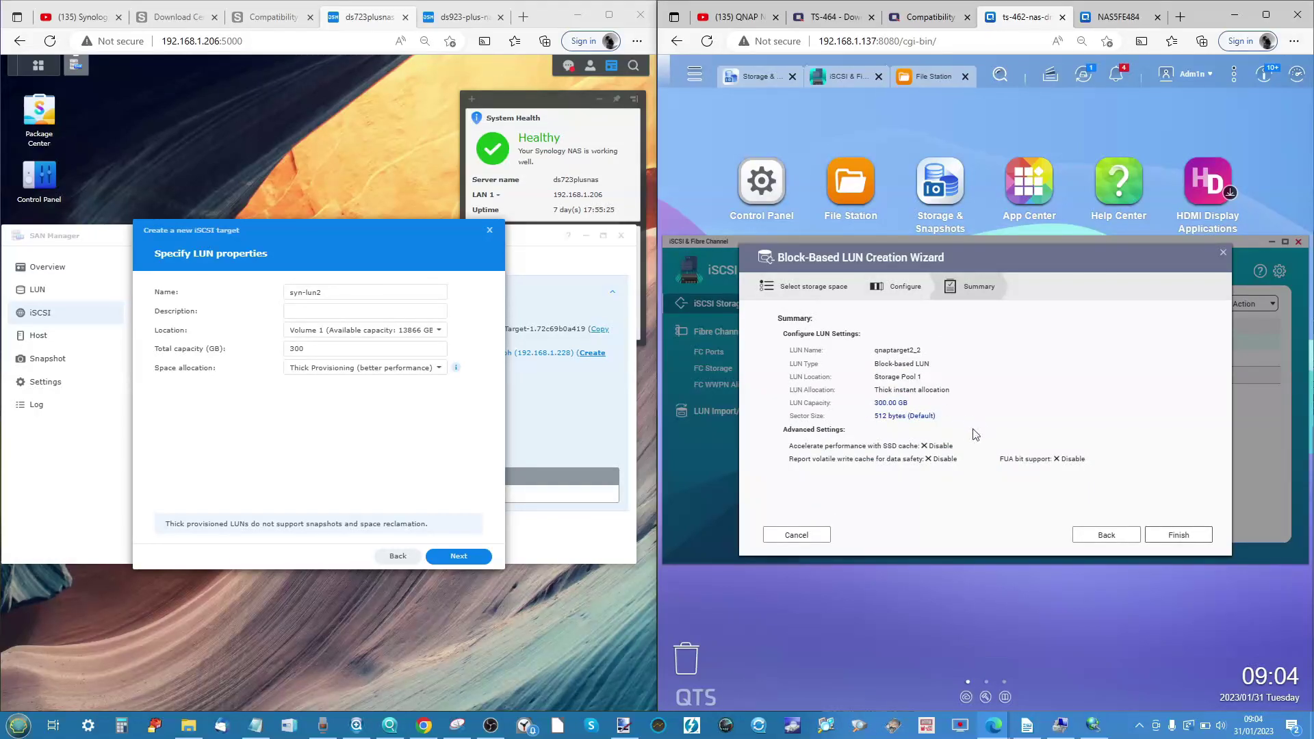
{"action": "left_click", "coordinate": [1187, 536]}
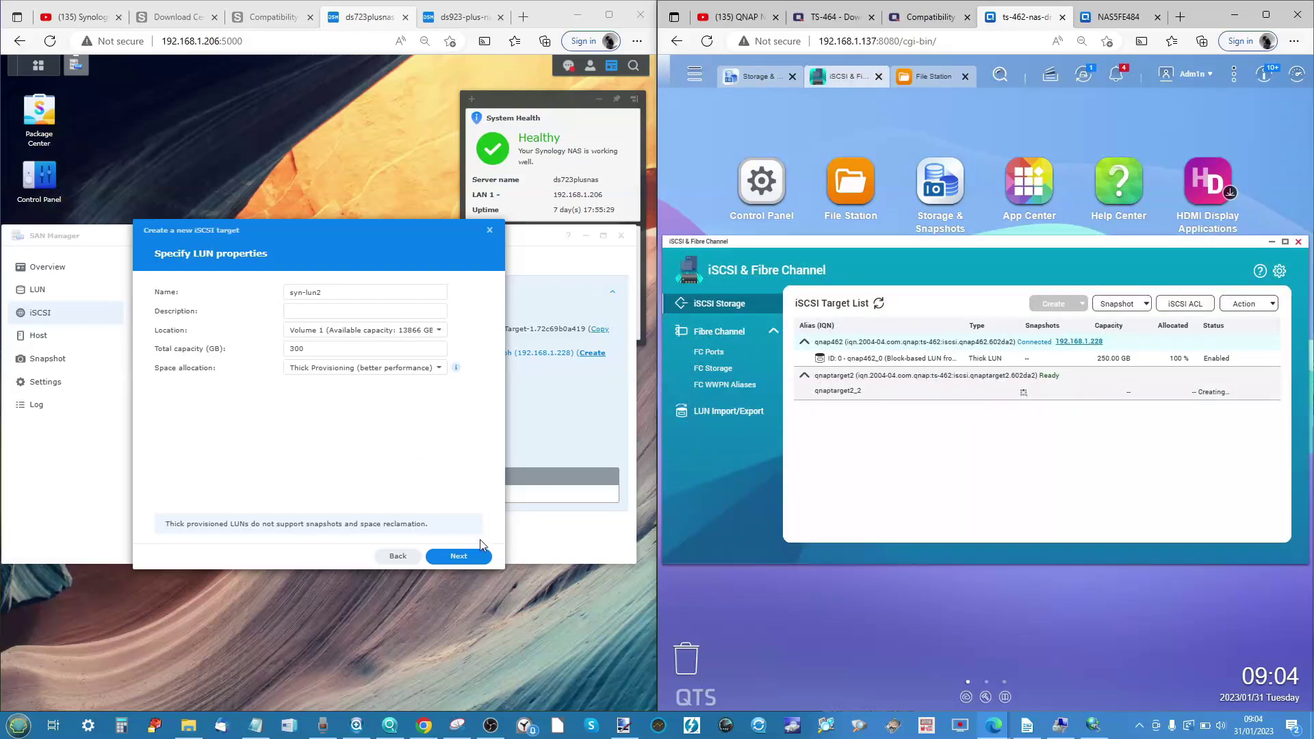
- Finish the syn-target2 wizard, expand it to see the 300 GB syn-lun2, and check the Snapshot page
{"action": "left_click", "coordinate": [462, 556]}
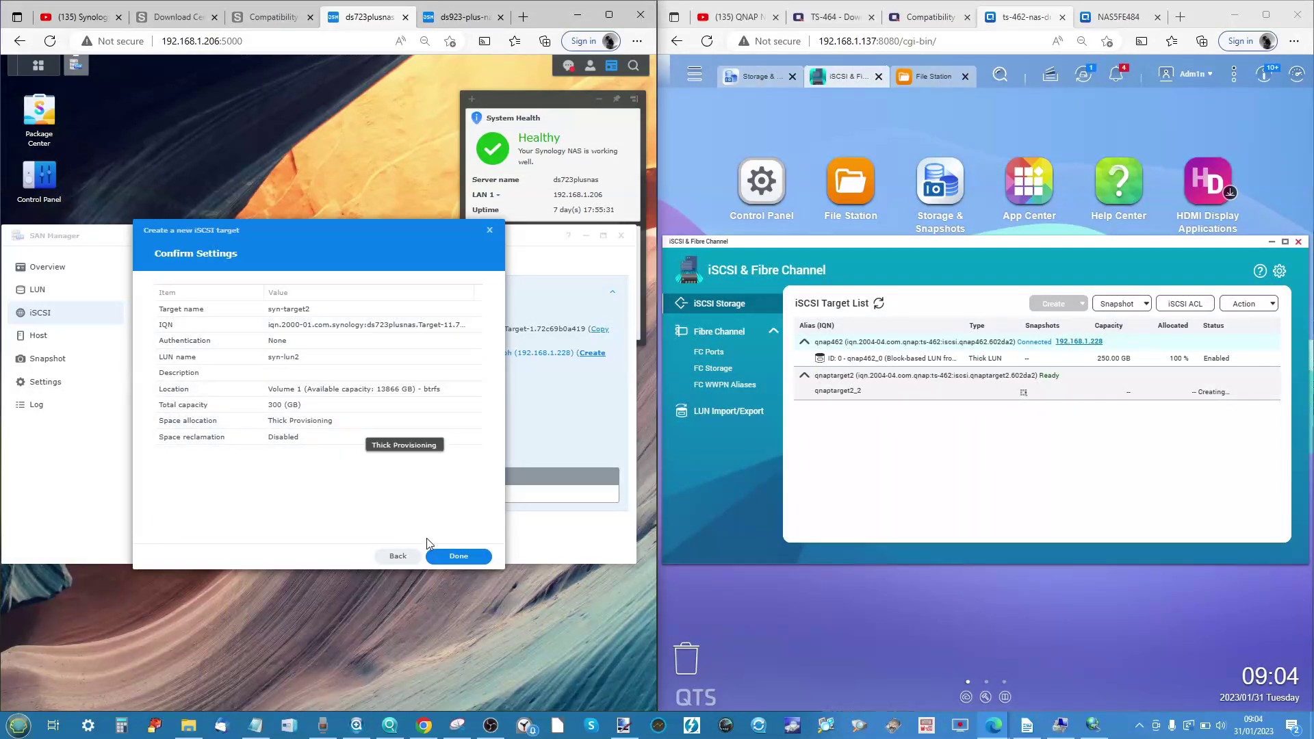
{"action": "left_click", "coordinate": [453, 561]}
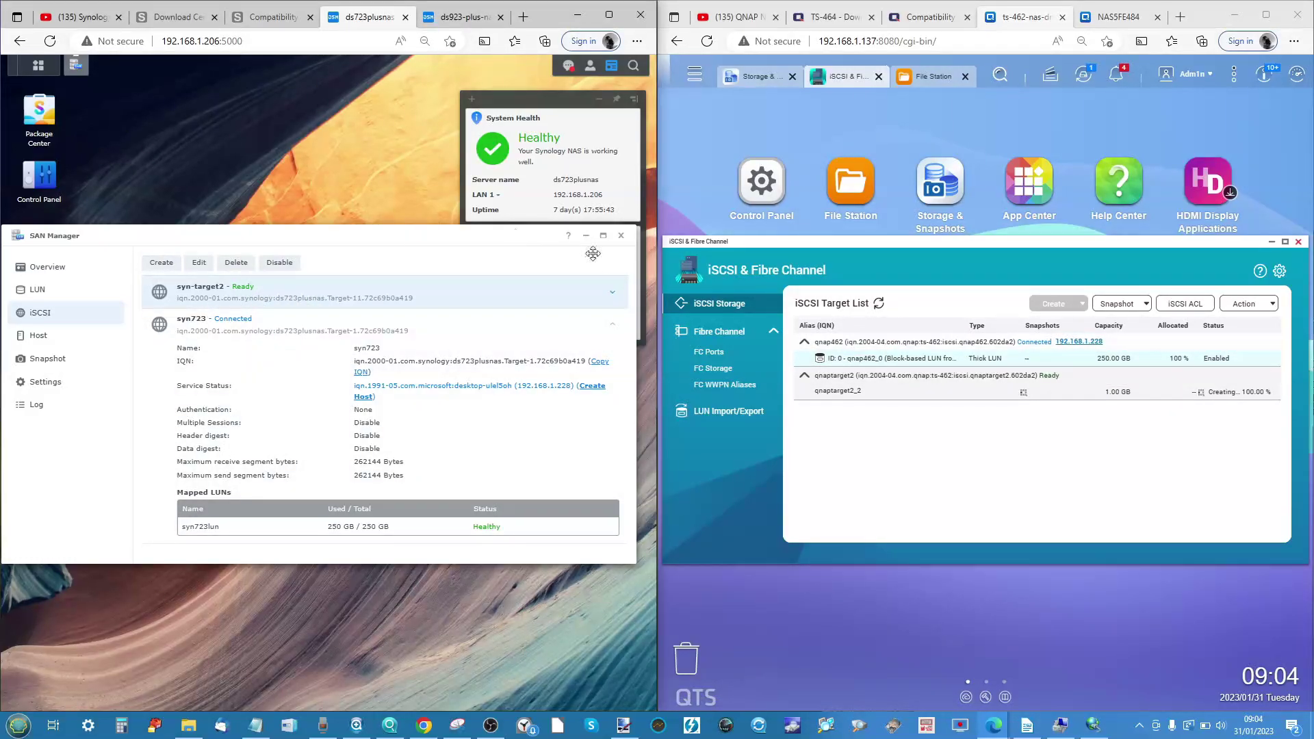
{"action": "left_click", "coordinate": [605, 302]}
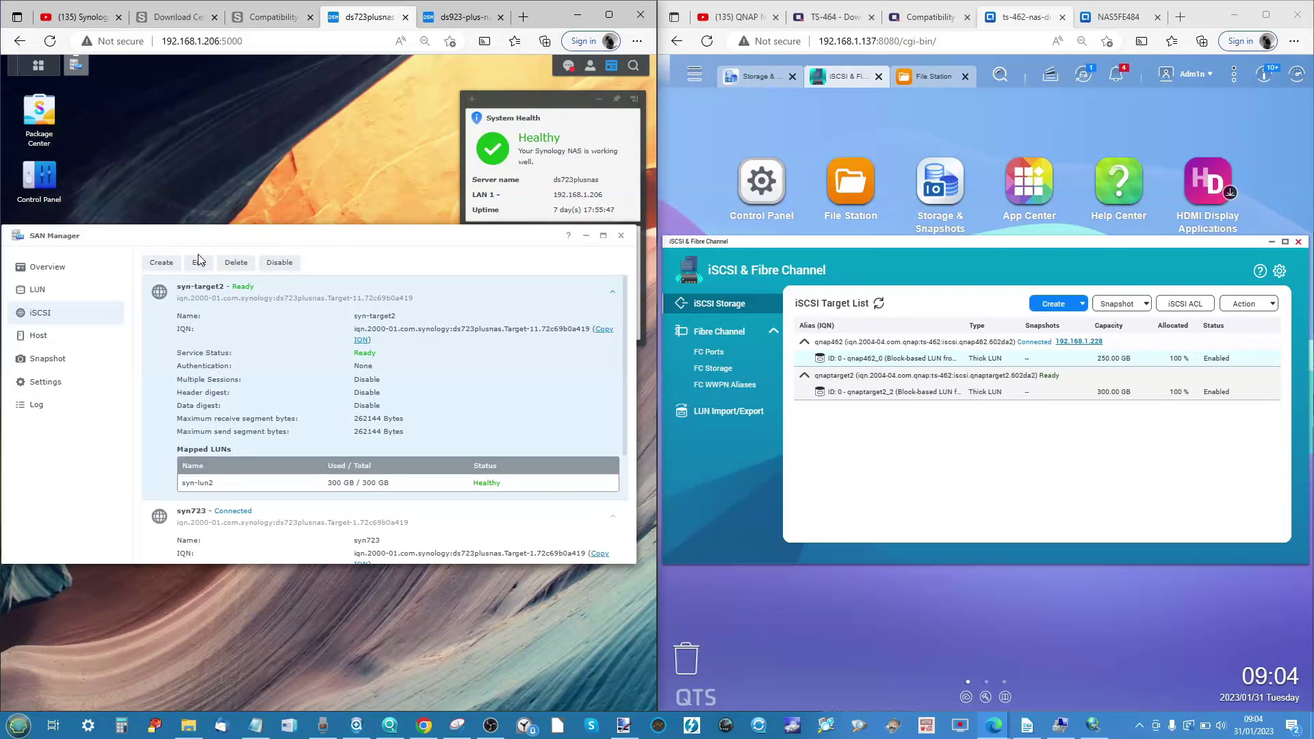
{"action": "left_click", "coordinate": [45, 358]}
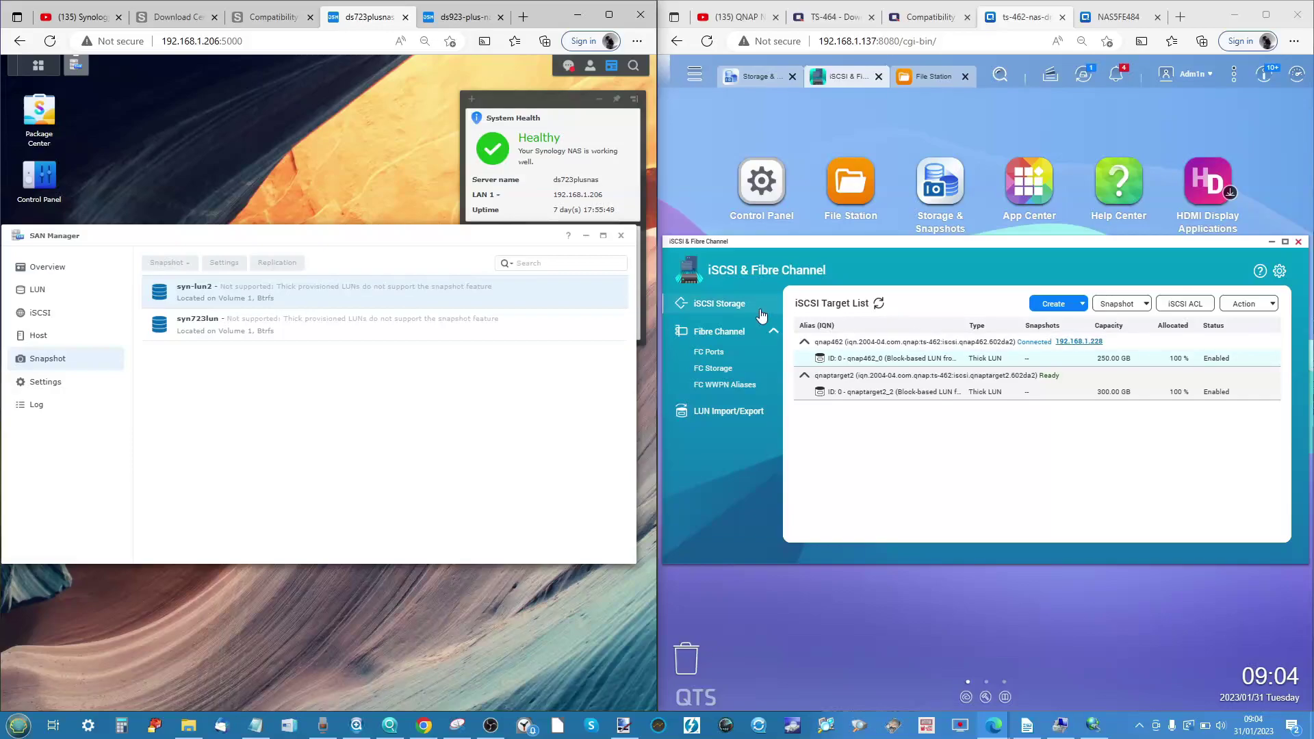
- Check QNAP's Snapshot and Action menus, then open Synology's Edit dialog for syn723lun (250 GB, thick, Volume 1)
{"action": "left_click", "coordinate": [1114, 303]}
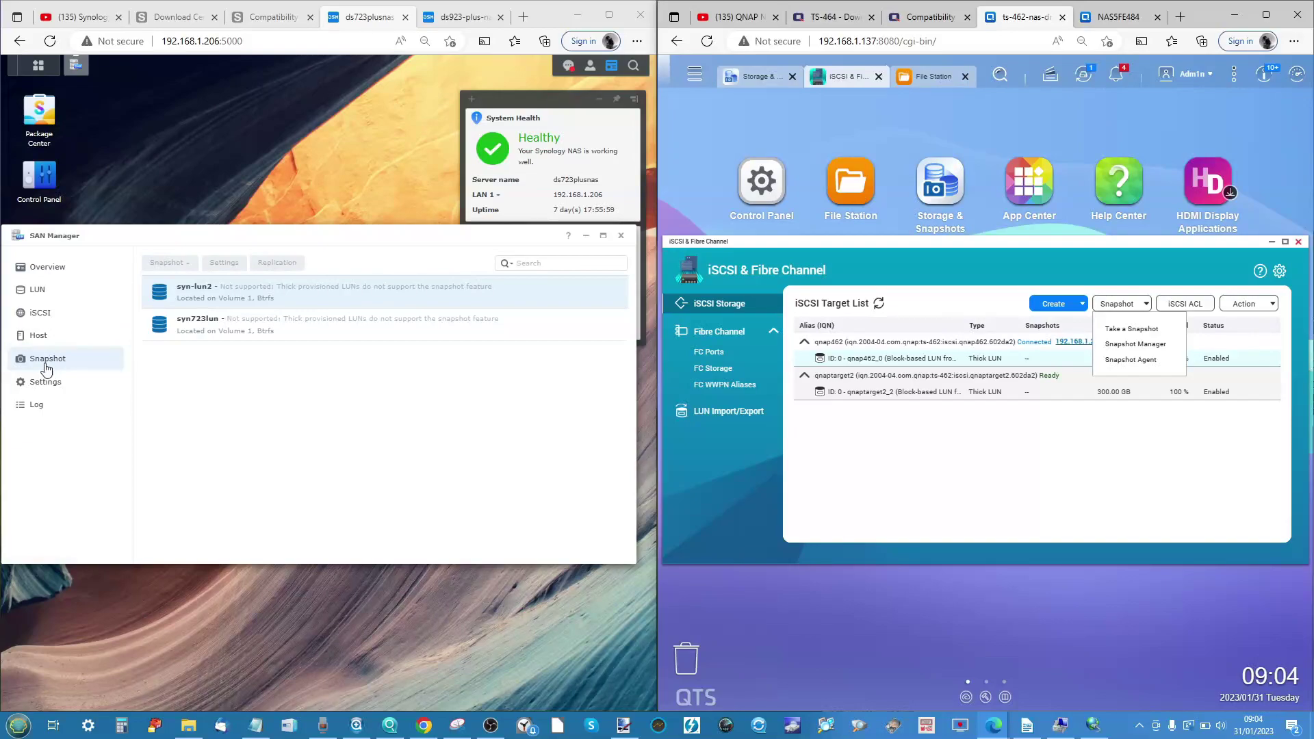
{"action": "left_click", "coordinate": [44, 294]}
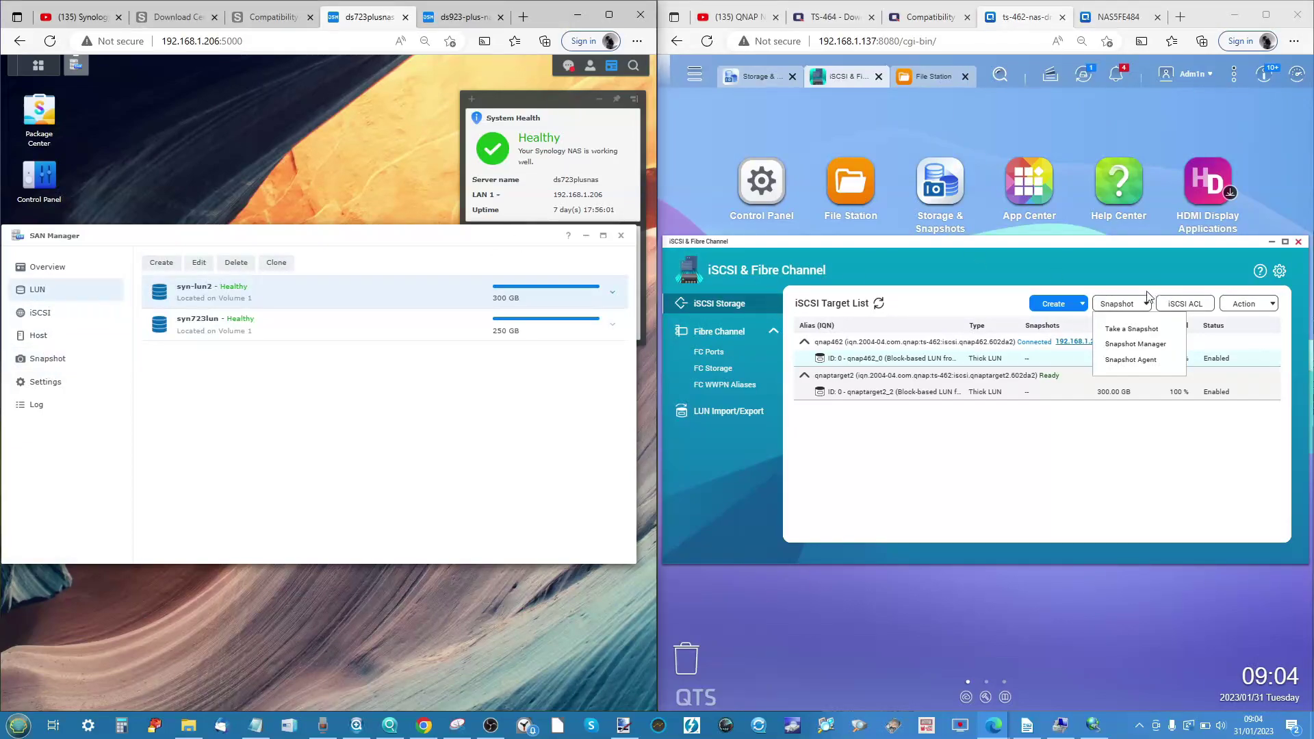
{"action": "left_click", "coordinate": [1025, 359]}
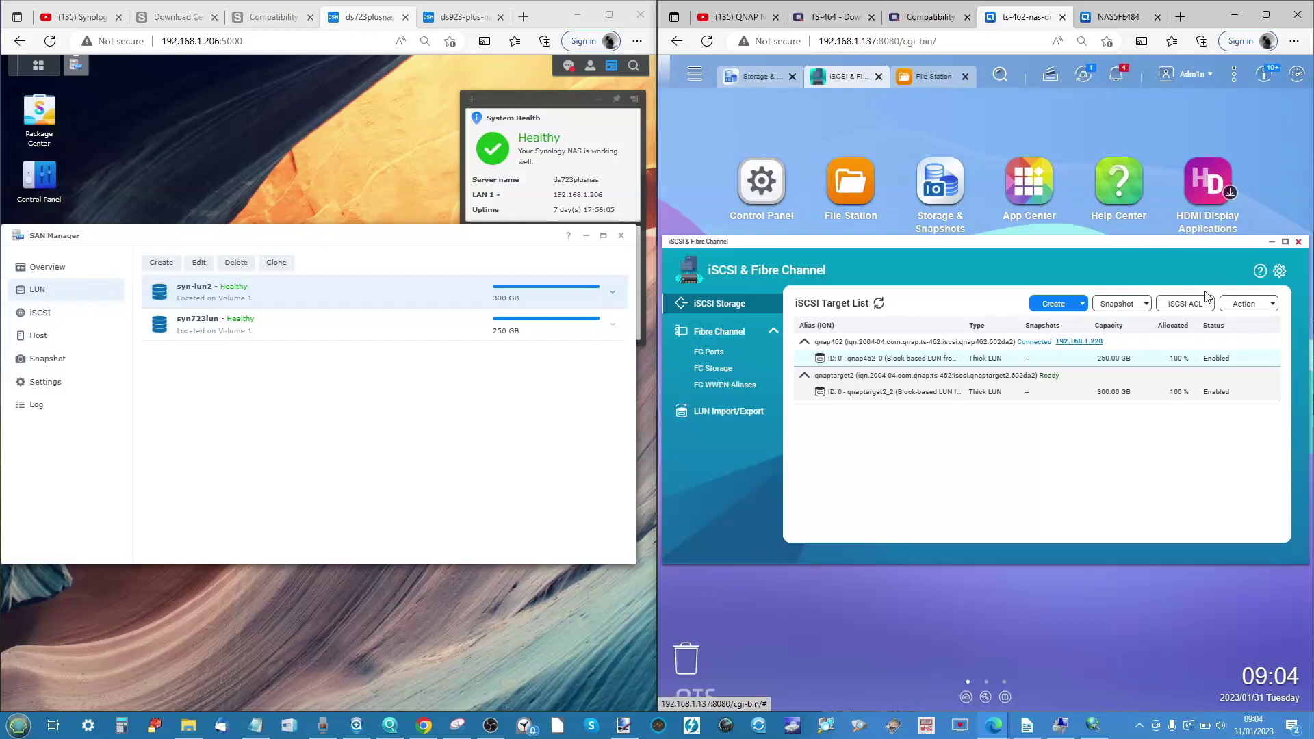
{"action": "left_click", "coordinate": [1258, 308]}
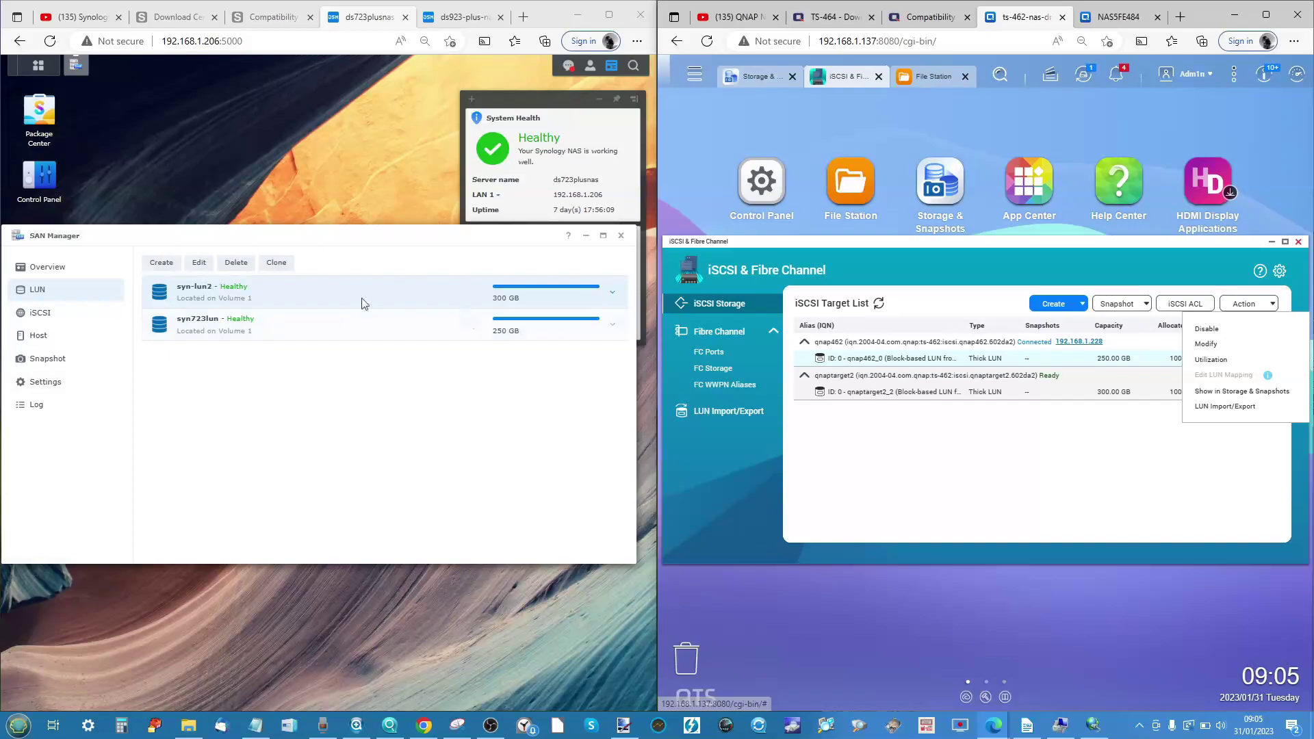
{"action": "left_click", "coordinate": [226, 296]}
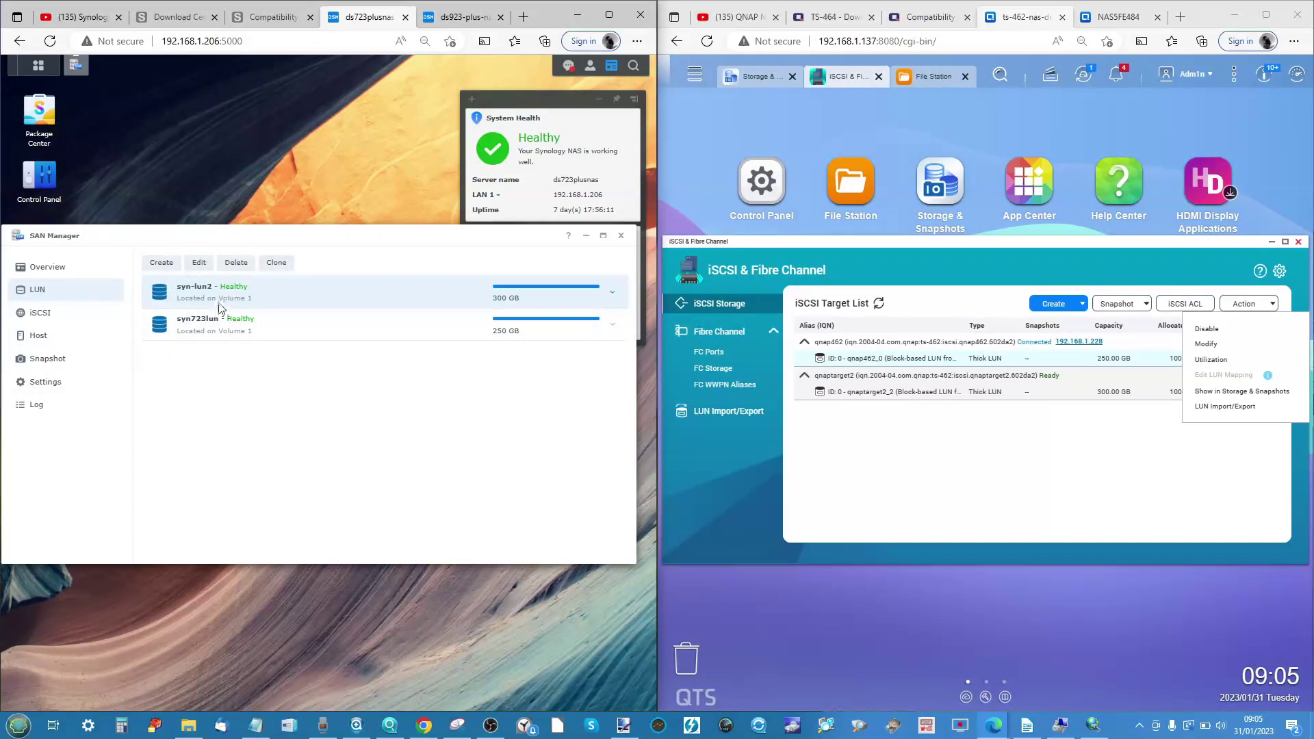
{"action": "left_click", "coordinate": [215, 317]}
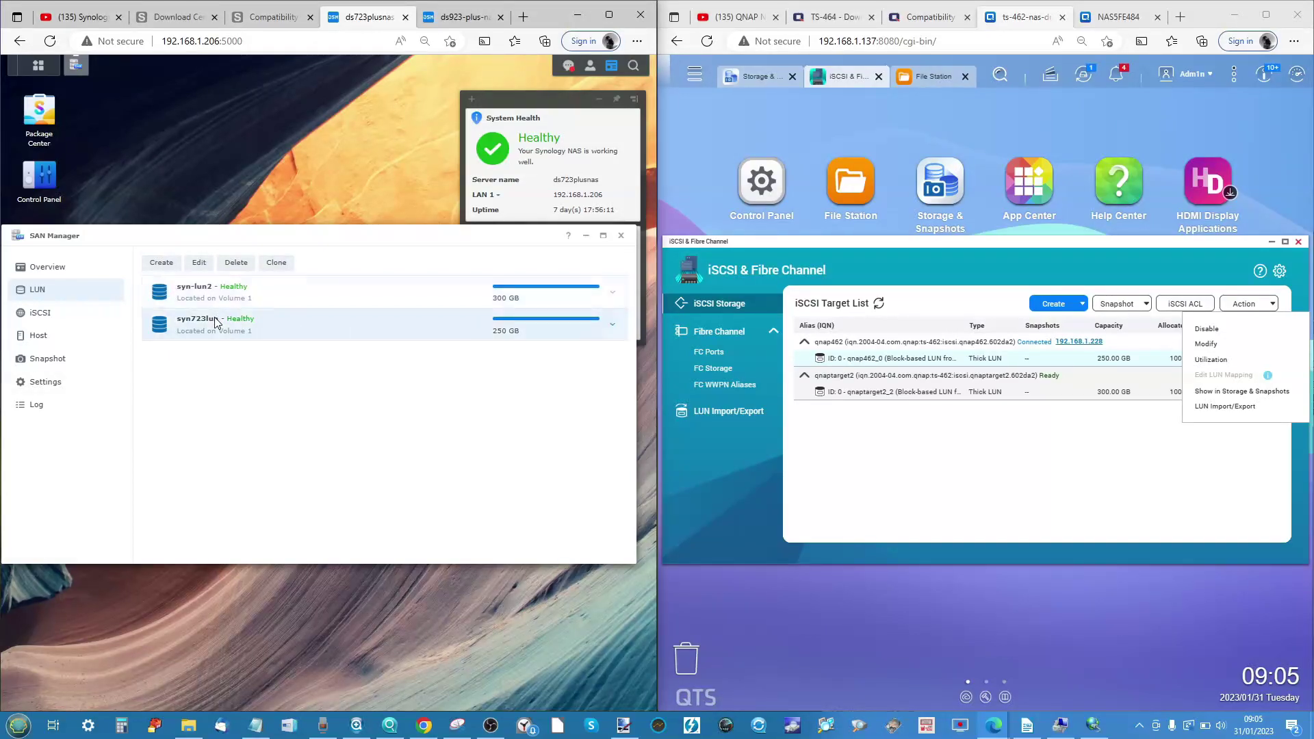
{"action": "left_click", "coordinate": [198, 265]}
{"action": "left_click", "coordinate": [318, 368]}
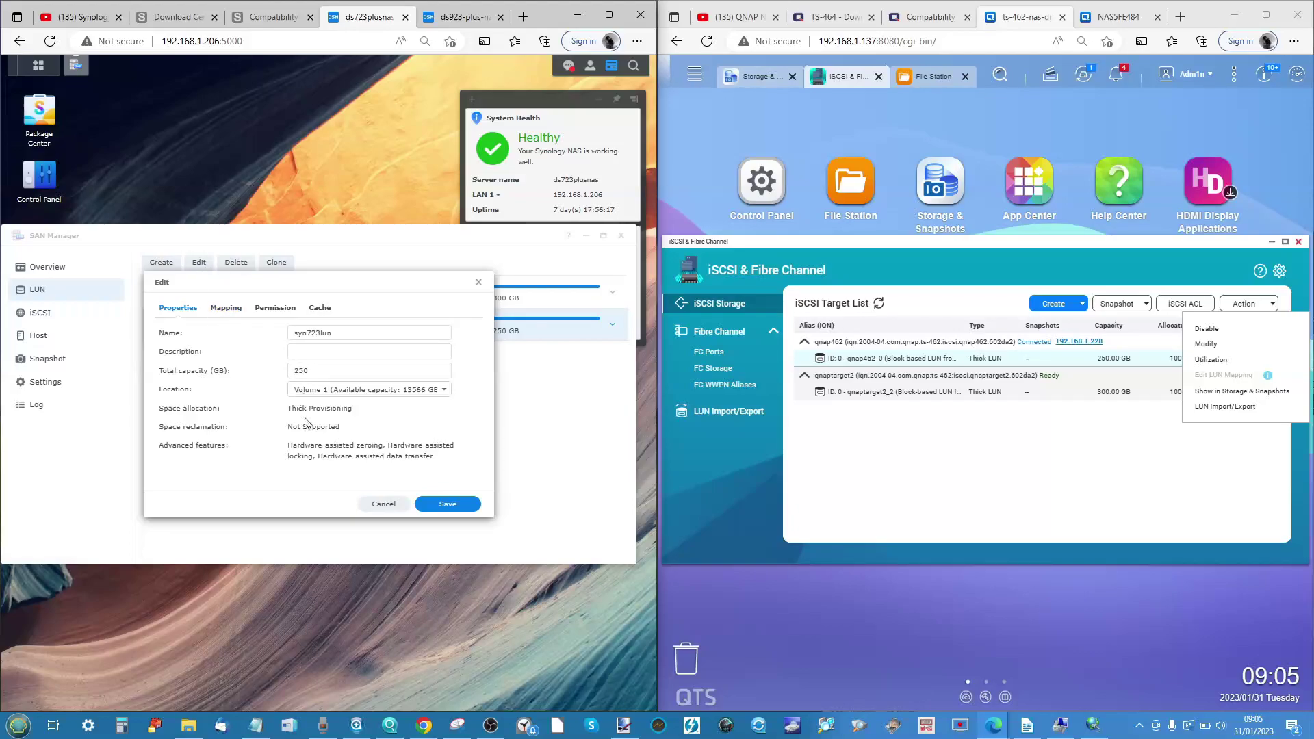
- Inspect syn723lun's Mapping, Allow all permission, and Cache settings (Buffered I/O, FUA/Sync Cache unchecked) without changes
{"action": "left_click", "coordinate": [226, 308]}
{"action": "left_click", "coordinate": [269, 309]}
{"action": "left_click", "coordinate": [227, 308]}
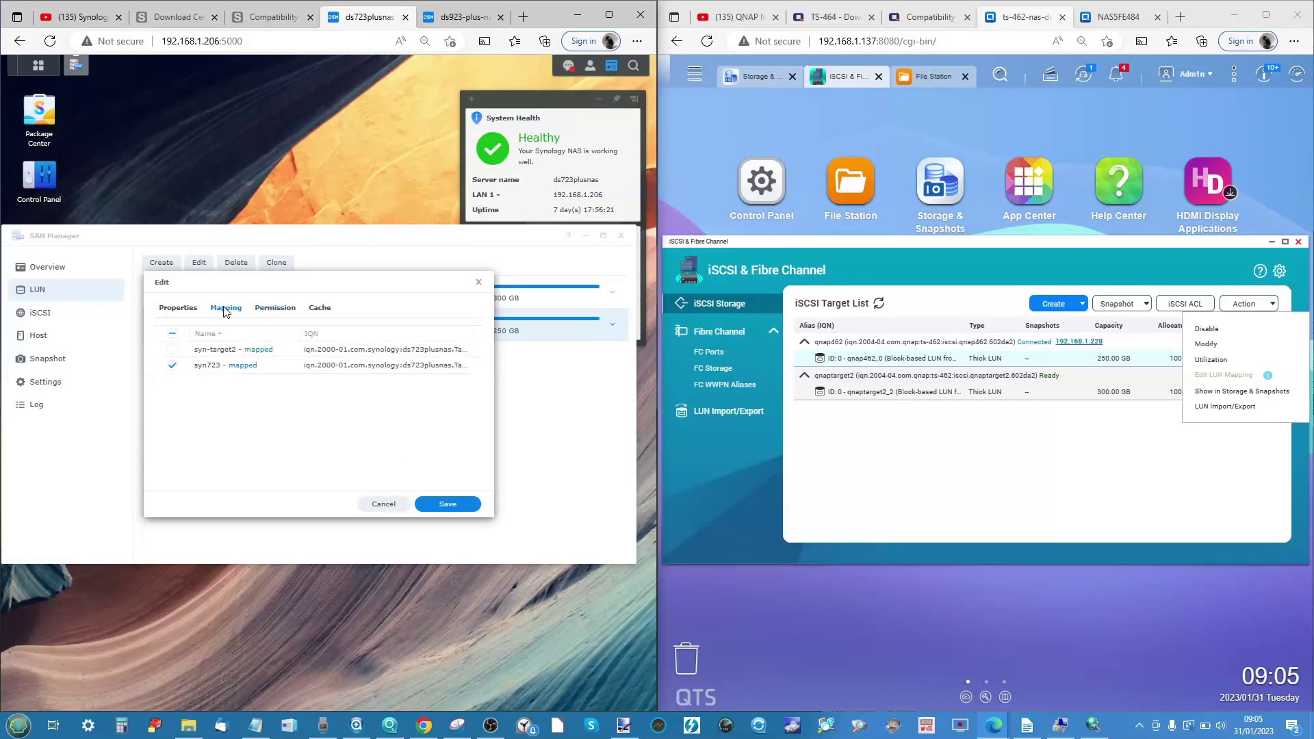
{"action": "left_click", "coordinate": [273, 312]}
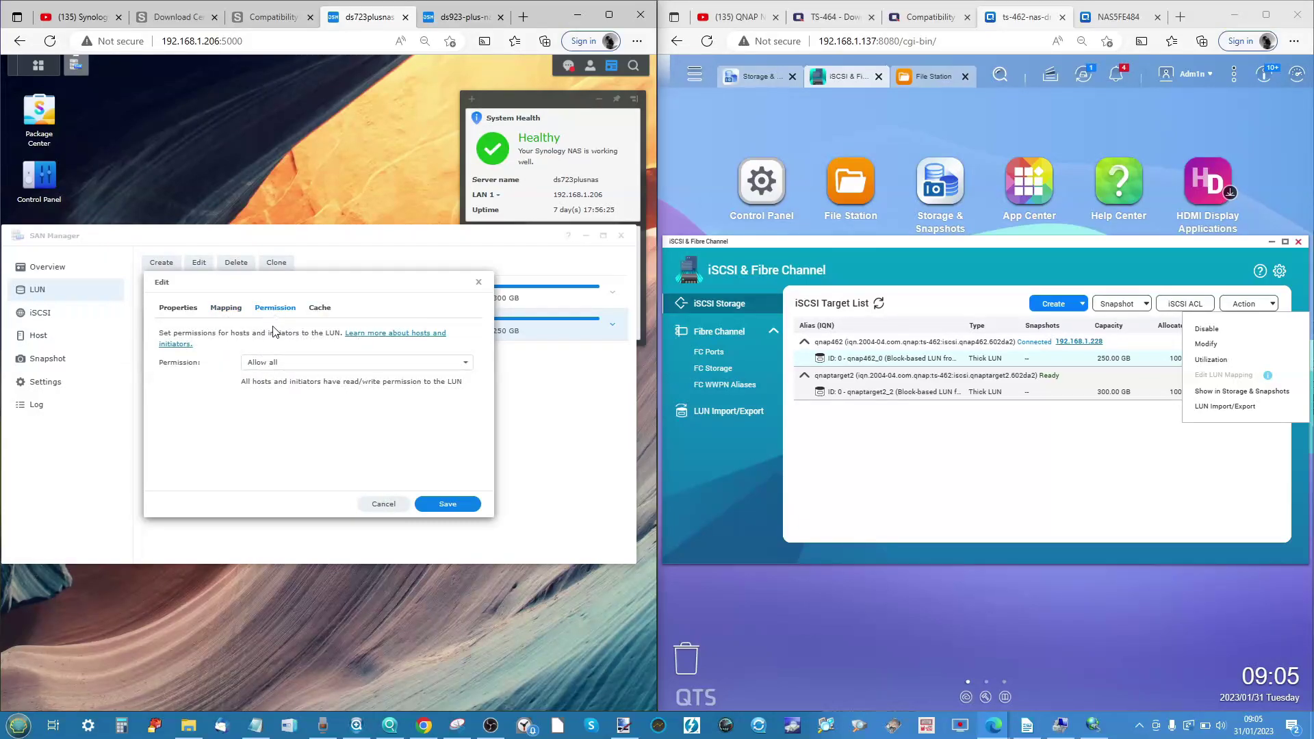
{"action": "left_click", "coordinate": [306, 362]}
{"action": "left_click", "coordinate": [306, 362]}
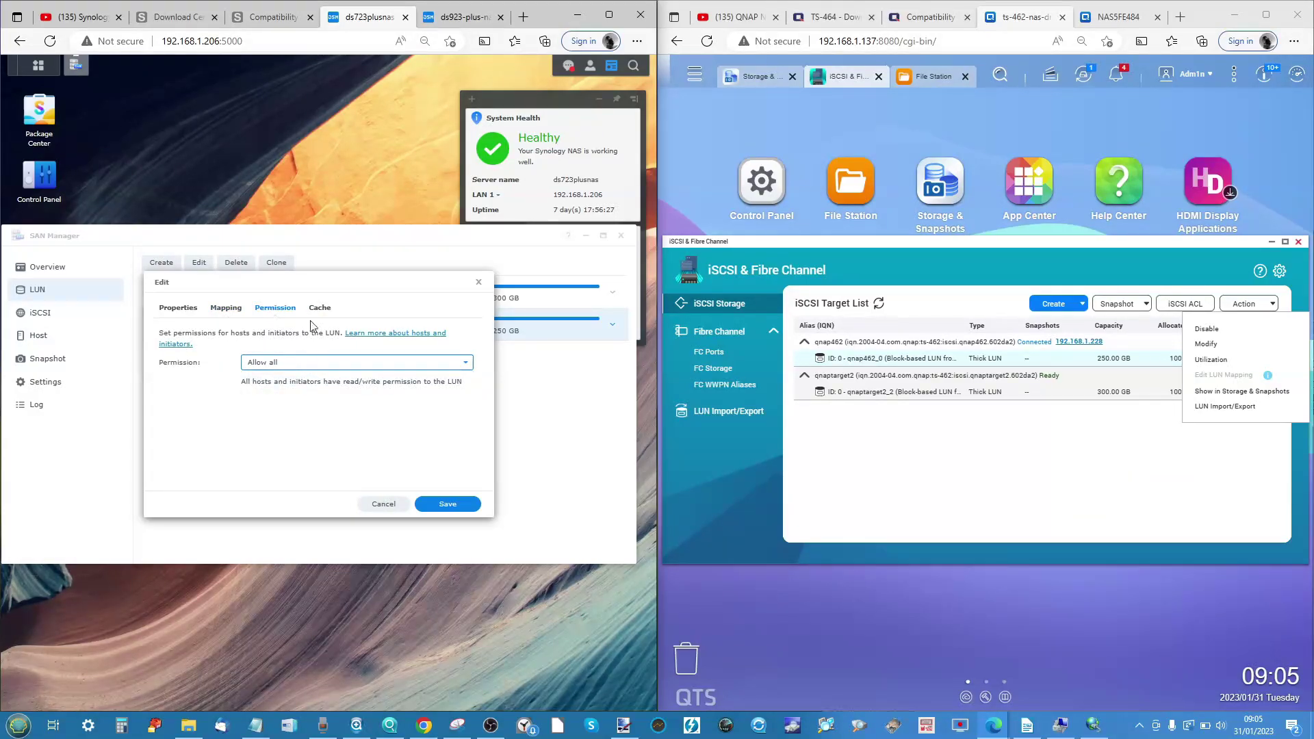
{"action": "left_click", "coordinate": [320, 308]}
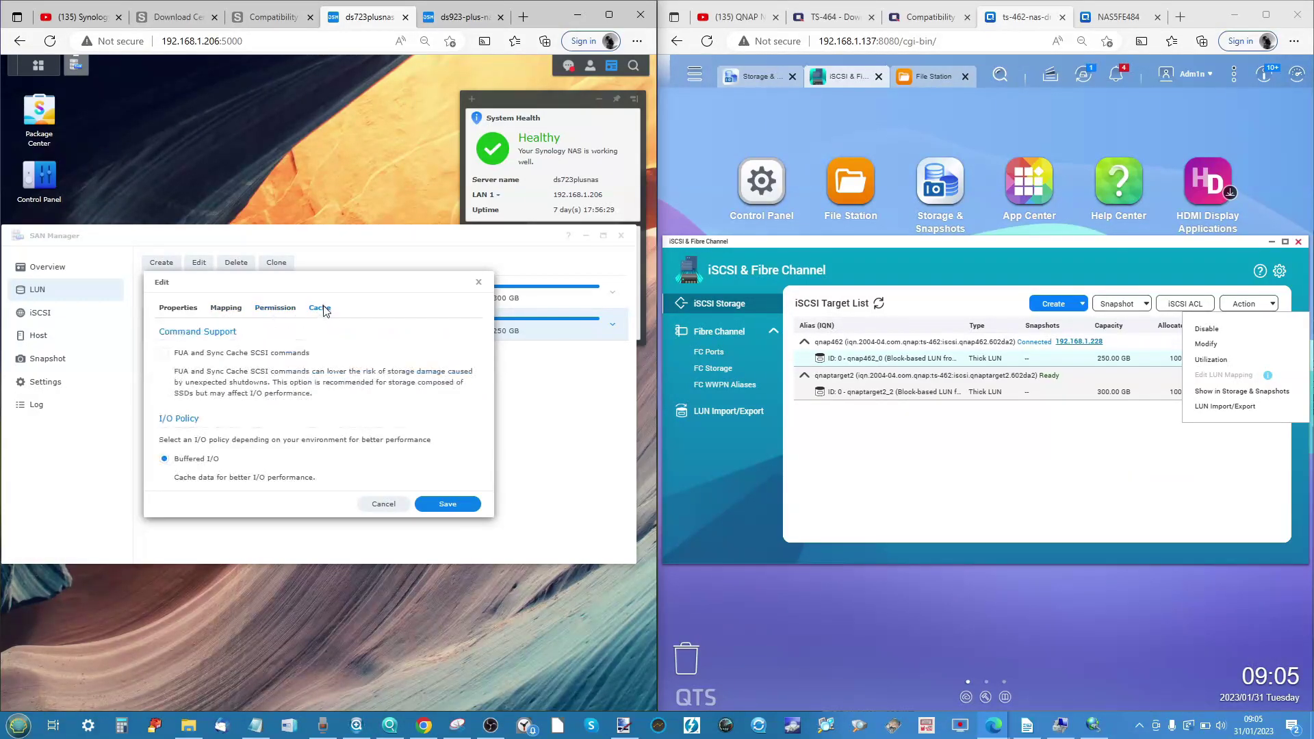
{"action": "scroll", "coordinate": [300, 357], "scroll_direction": "down", "scroll_amount": 2}
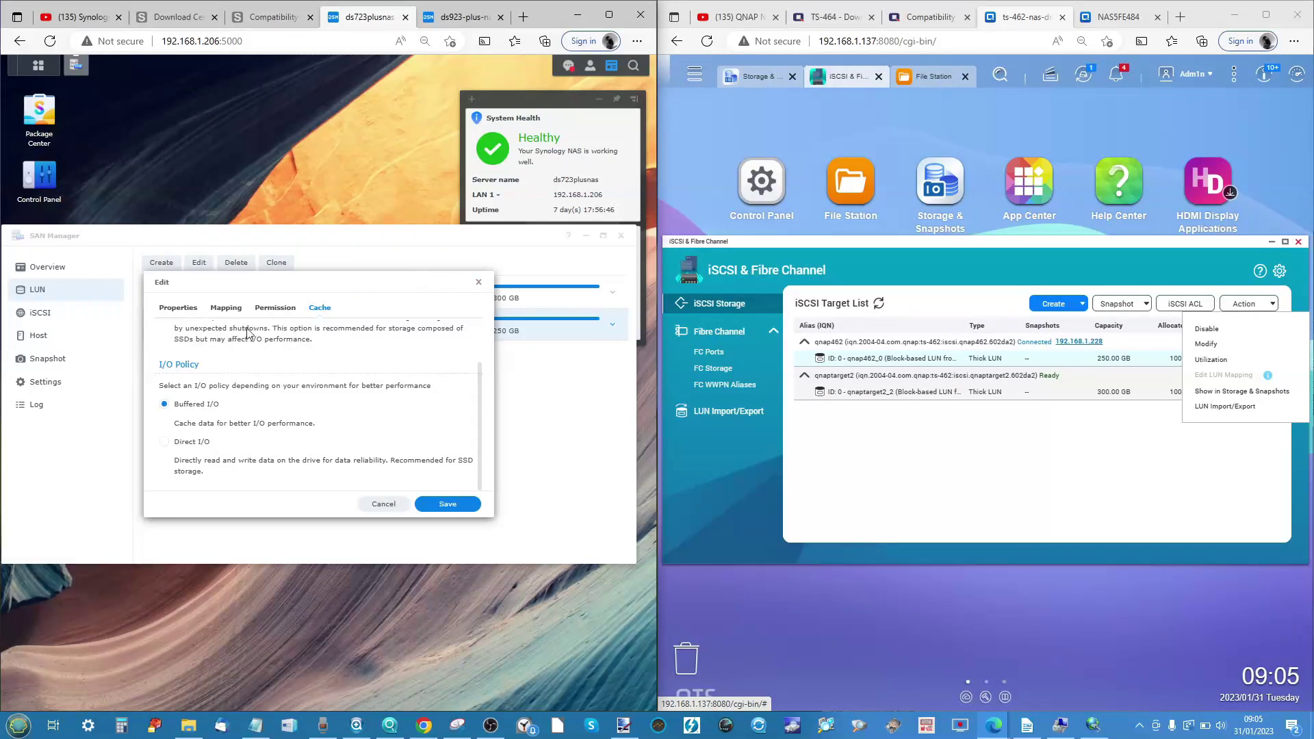
{"action": "scroll", "coordinate": [370, 422], "scroll_direction": "up", "scroll_amount": 1}
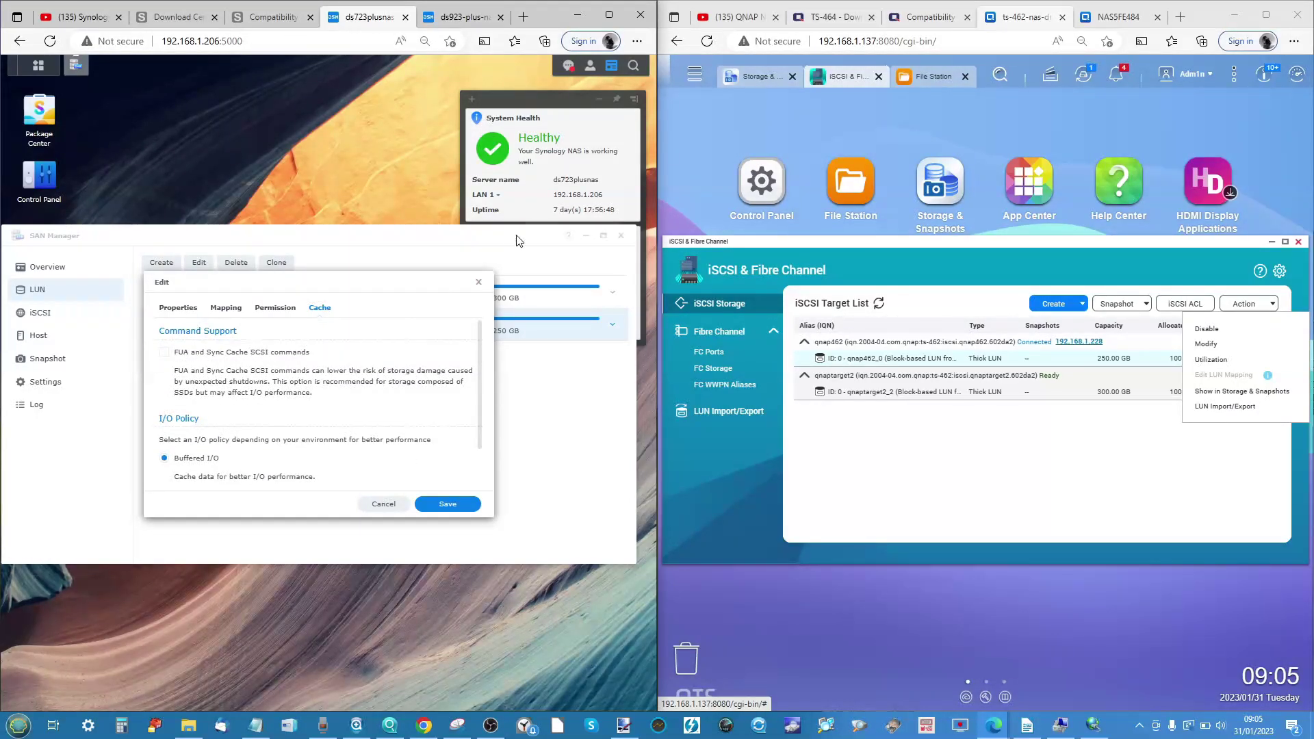
- Close the Synology LUN edit dialog and the QNAP LUN modify dialog without saving changes
{"action": "left_click", "coordinate": [479, 283]}
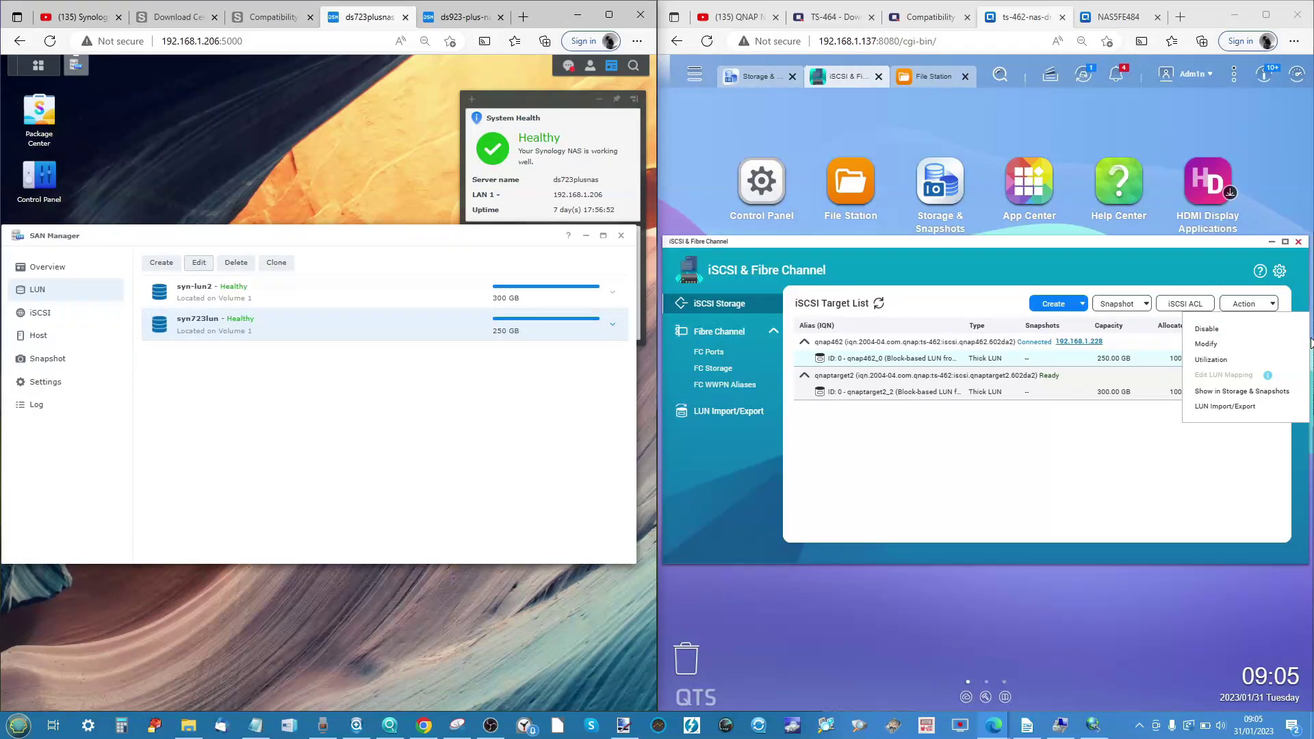
{"action": "left_click", "coordinate": [1230, 348]}
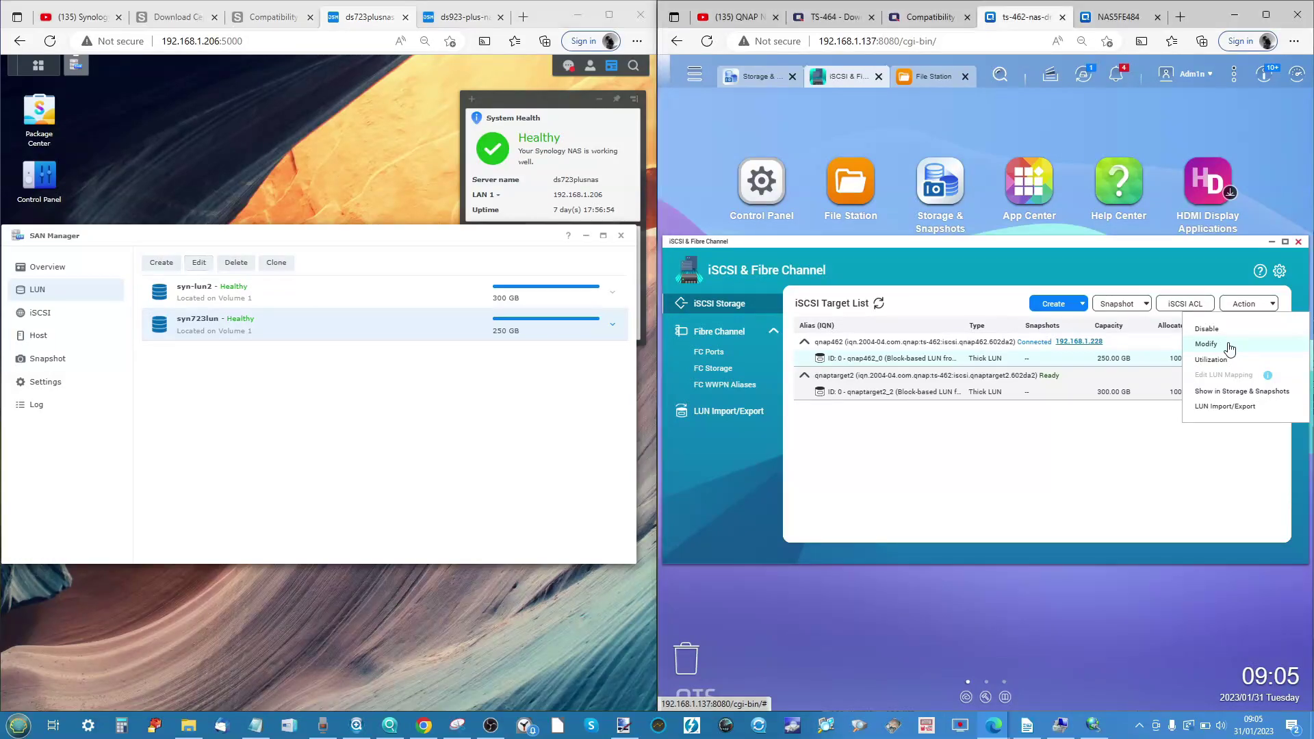
{"action": "left_click", "coordinate": [1230, 346]}
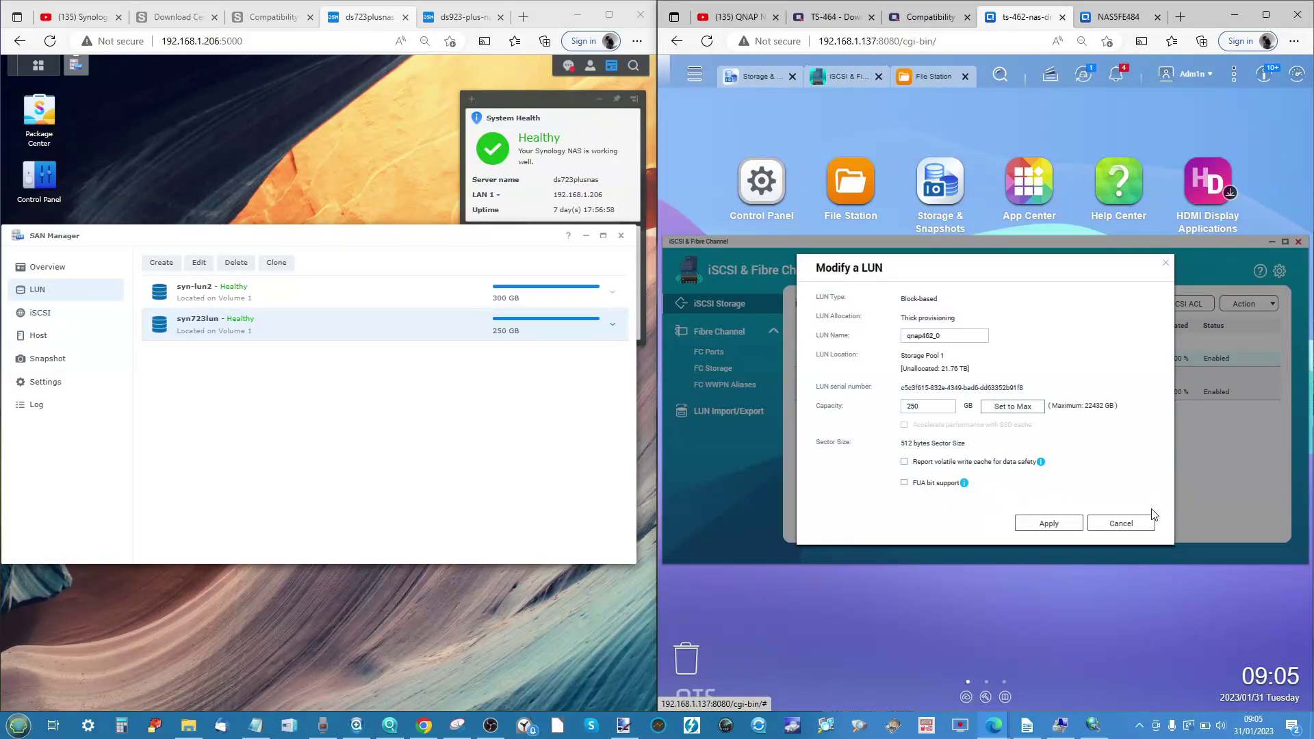
{"action": "left_click", "coordinate": [1133, 527]}
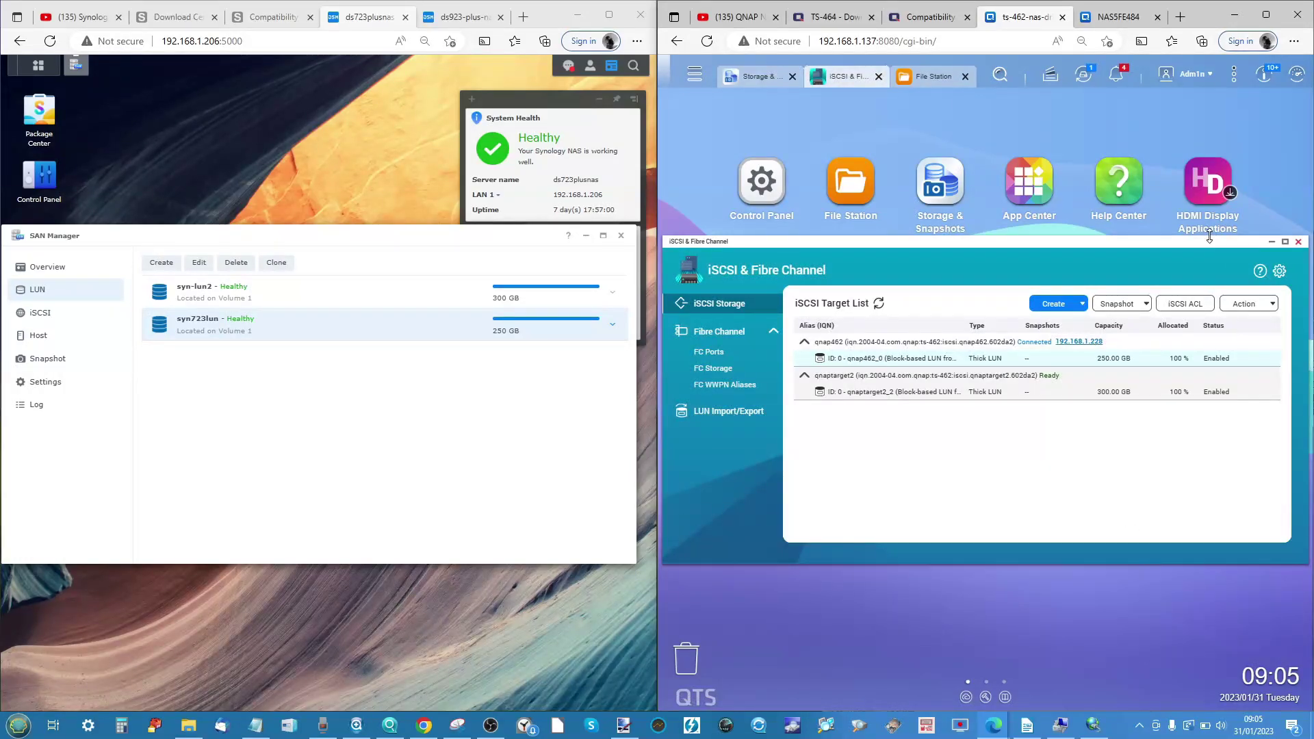
- Jump from the QNAP LUN to Storage & Snapshots, listing qnap462_0 (250 GB) and qnaptarget2_2 (300 GB)
{"action": "left_click", "coordinate": [1245, 304]}
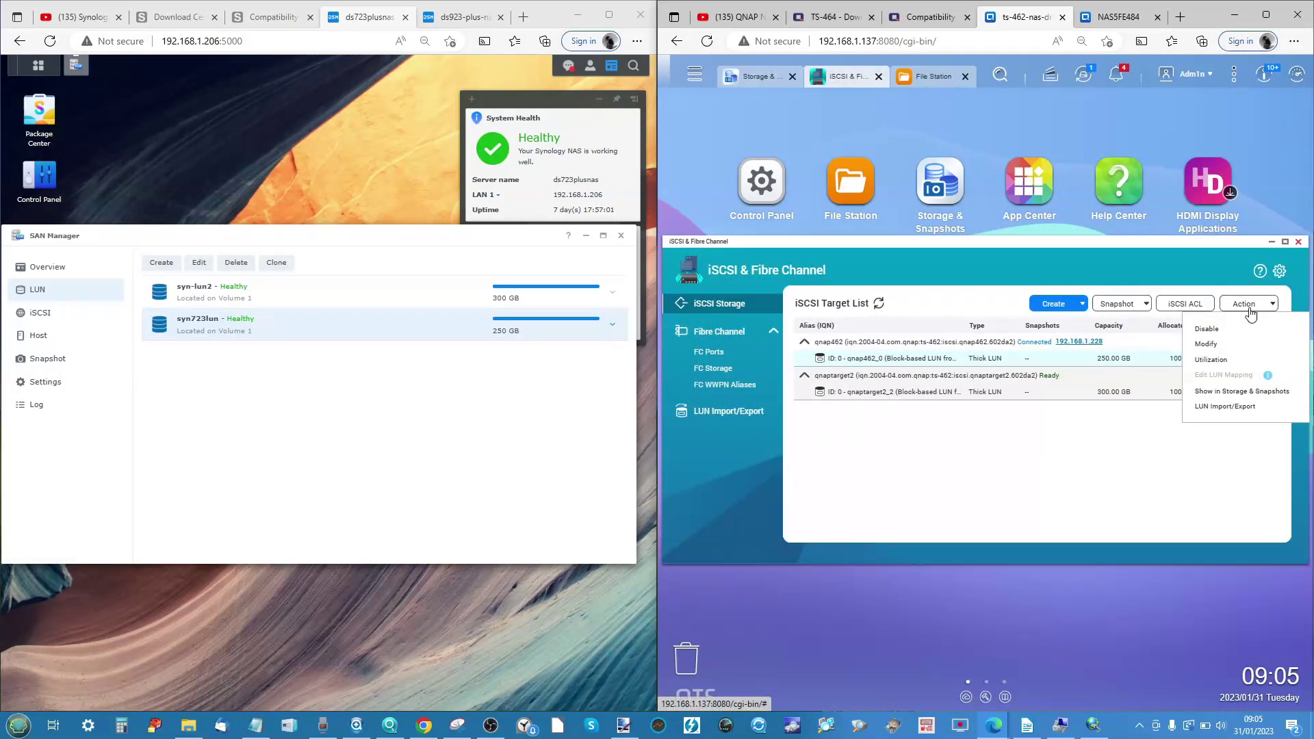
{"action": "left_click", "coordinate": [1237, 394]}
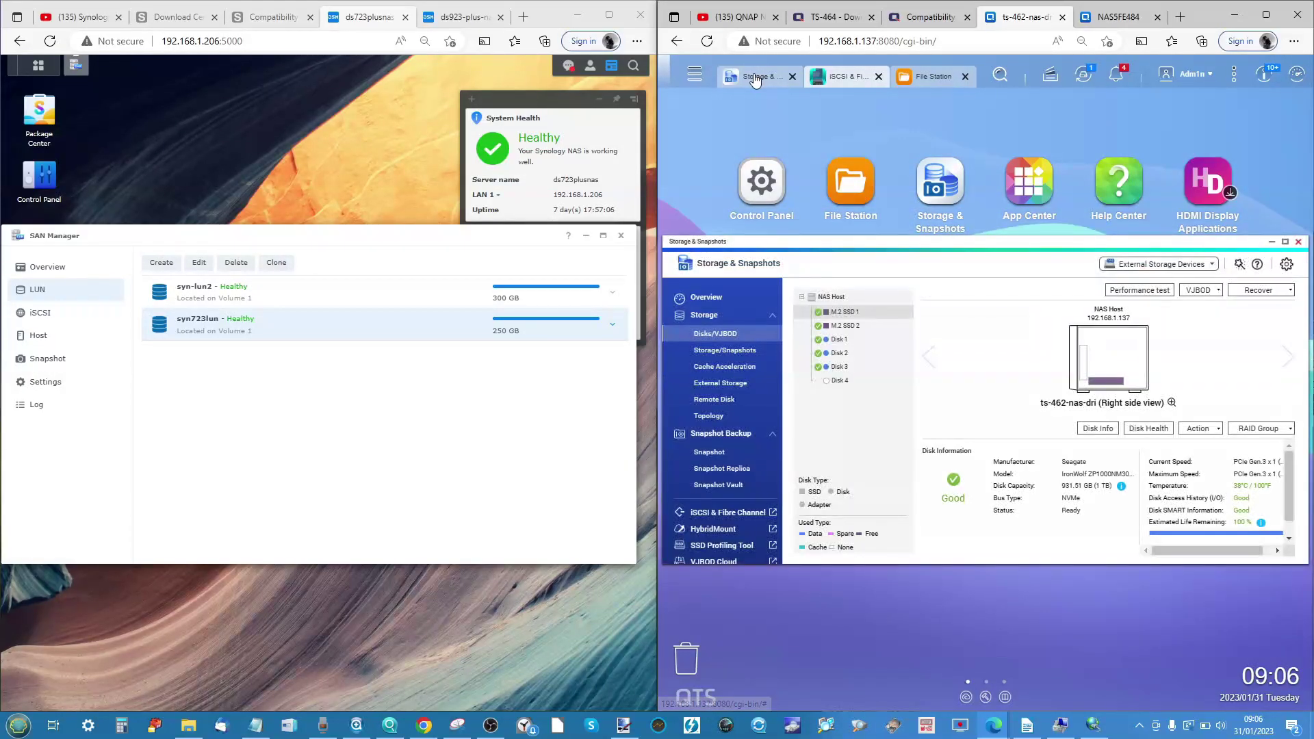
{"action": "scroll", "coordinate": [733, 425], "scroll_direction": "down", "scroll_amount": 1}
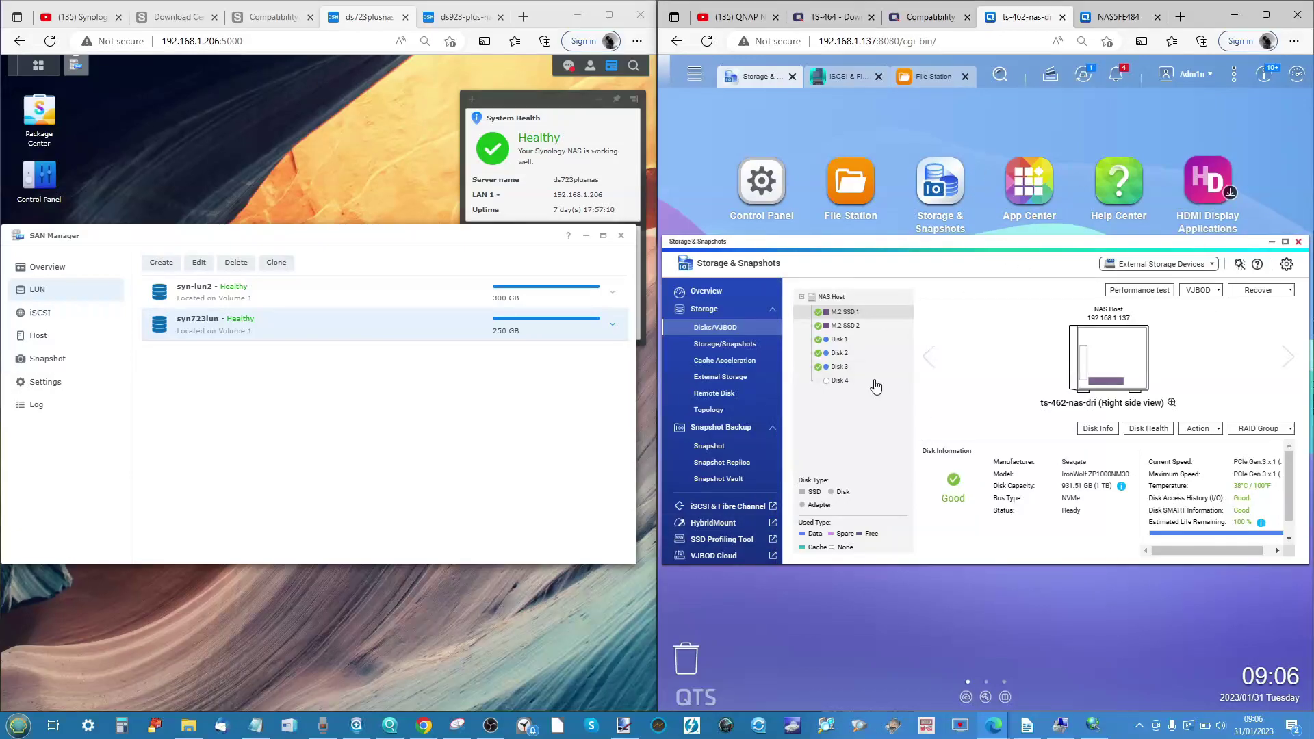
{"action": "left_click", "coordinate": [721, 344]}
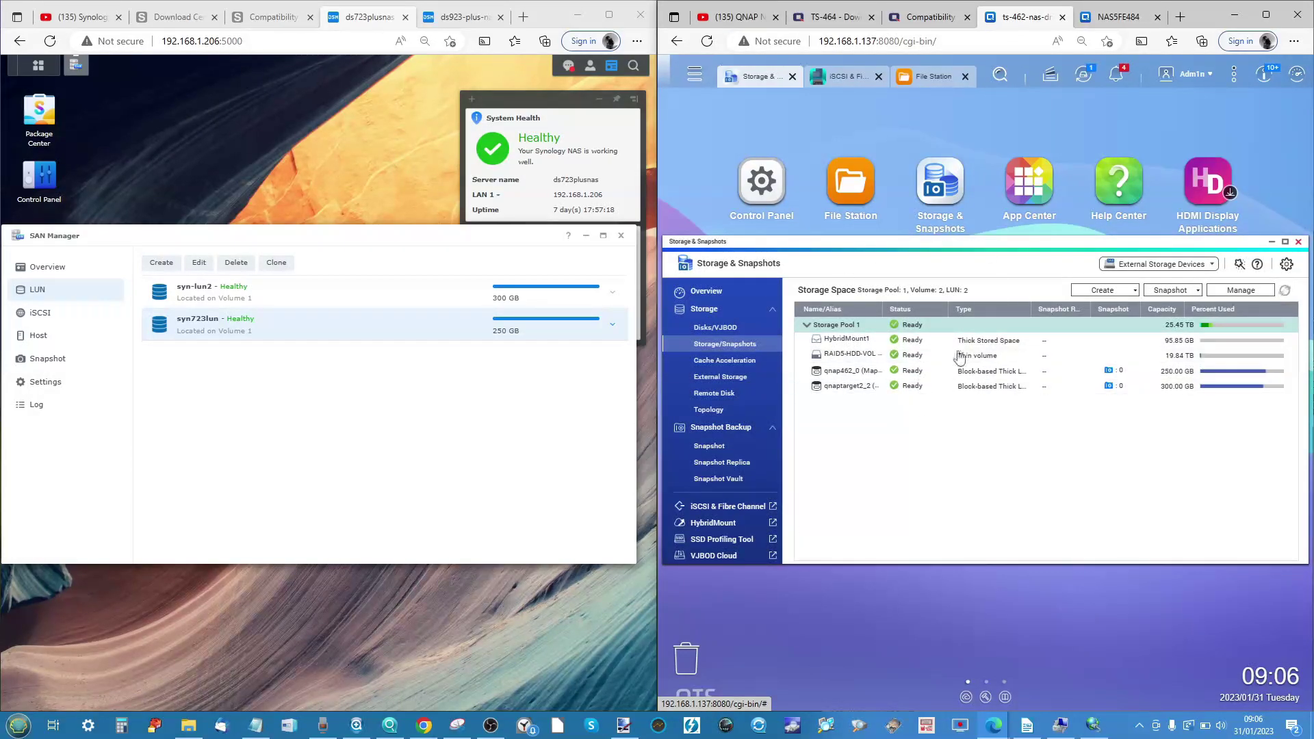
{"action": "left_click", "coordinate": [39, 65]}
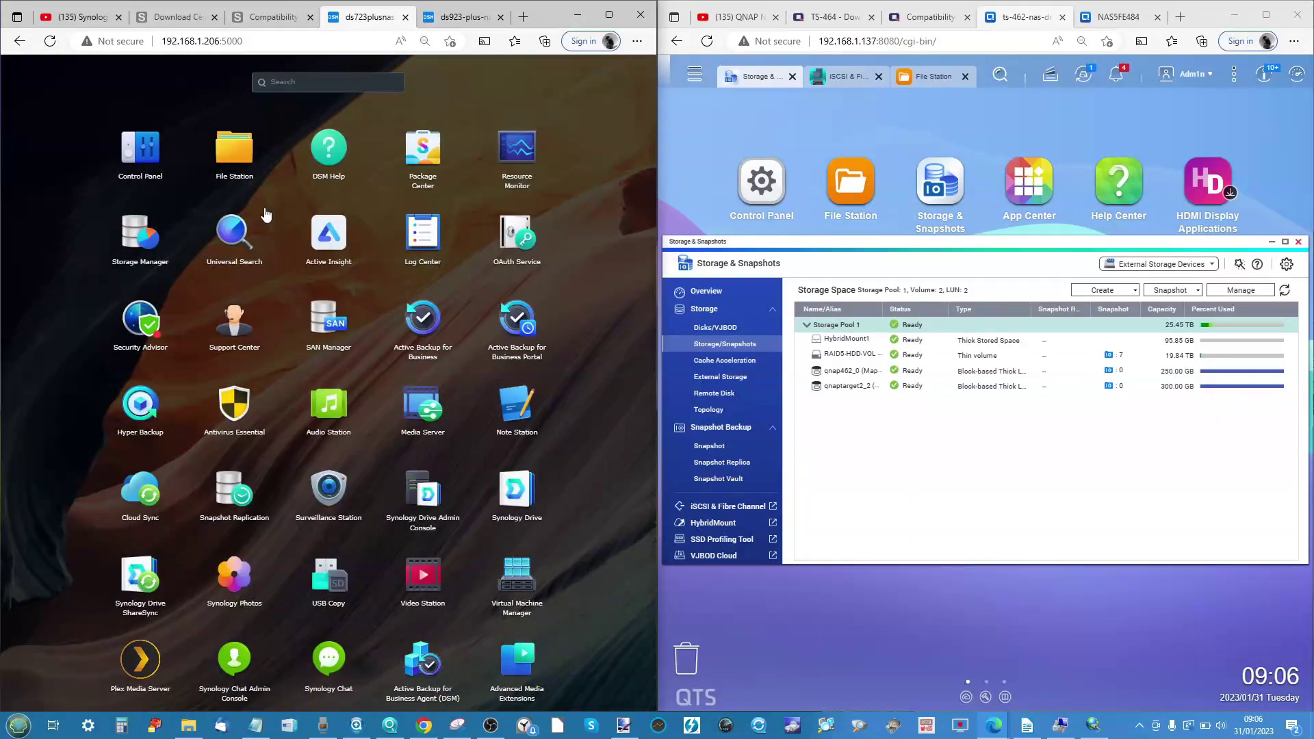
- Inspect Storage Pool 1, Volume 1 and the HDD/SSD list in Storage Manager, then close Storage Manager and SAN Manager
{"action": "left_click", "coordinate": [135, 245]}
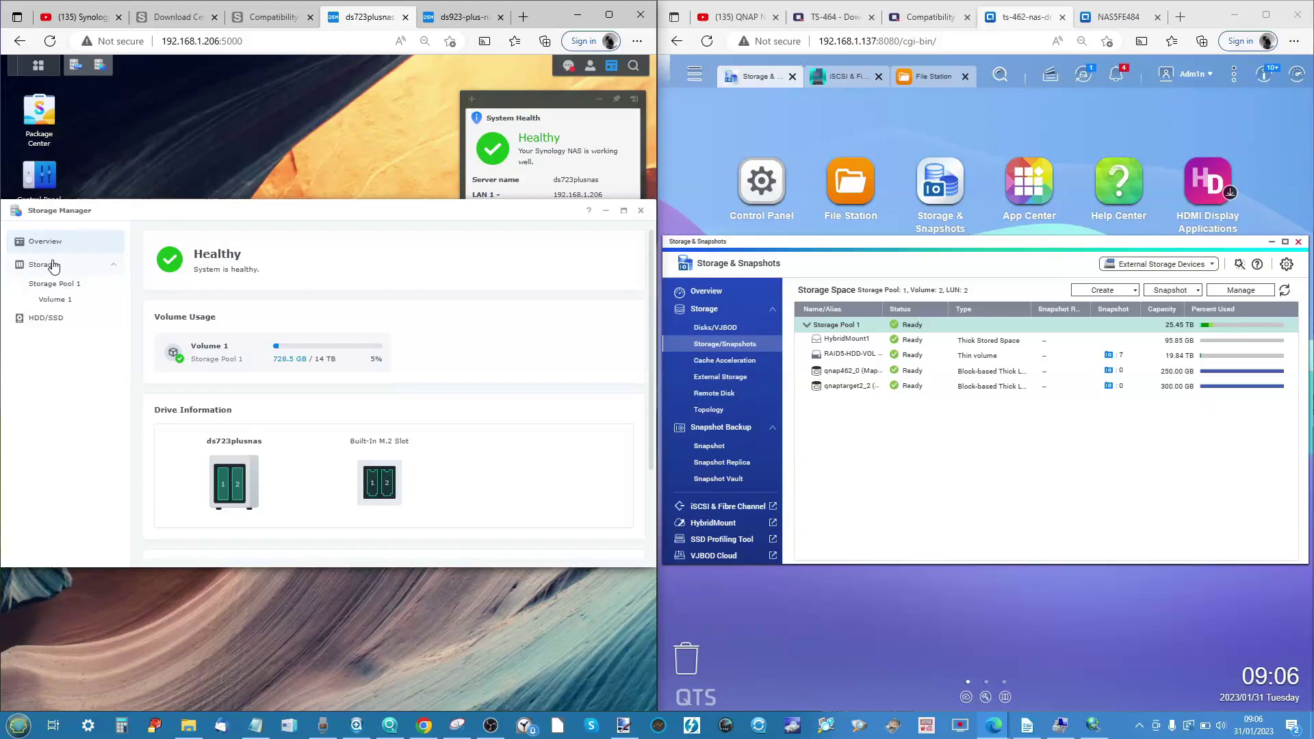
{"action": "left_click", "coordinate": [56, 282]}
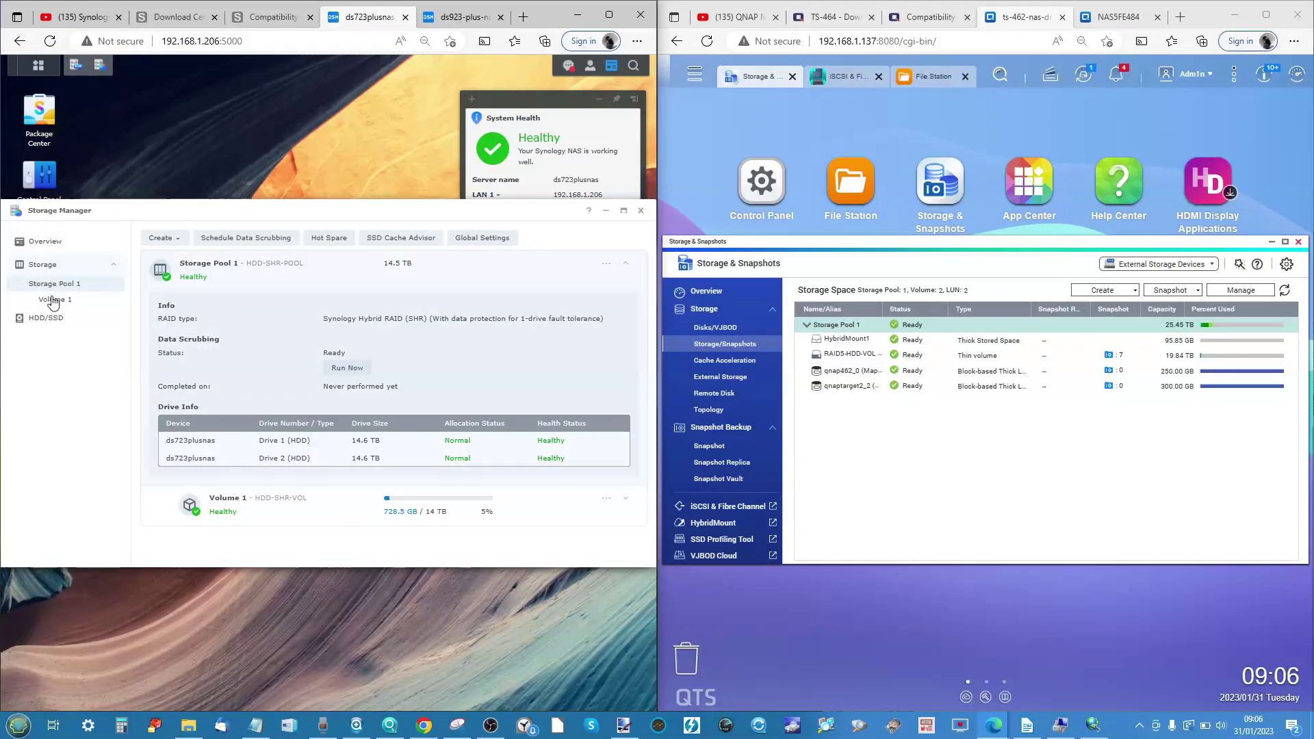
{"action": "left_click", "coordinate": [52, 301]}
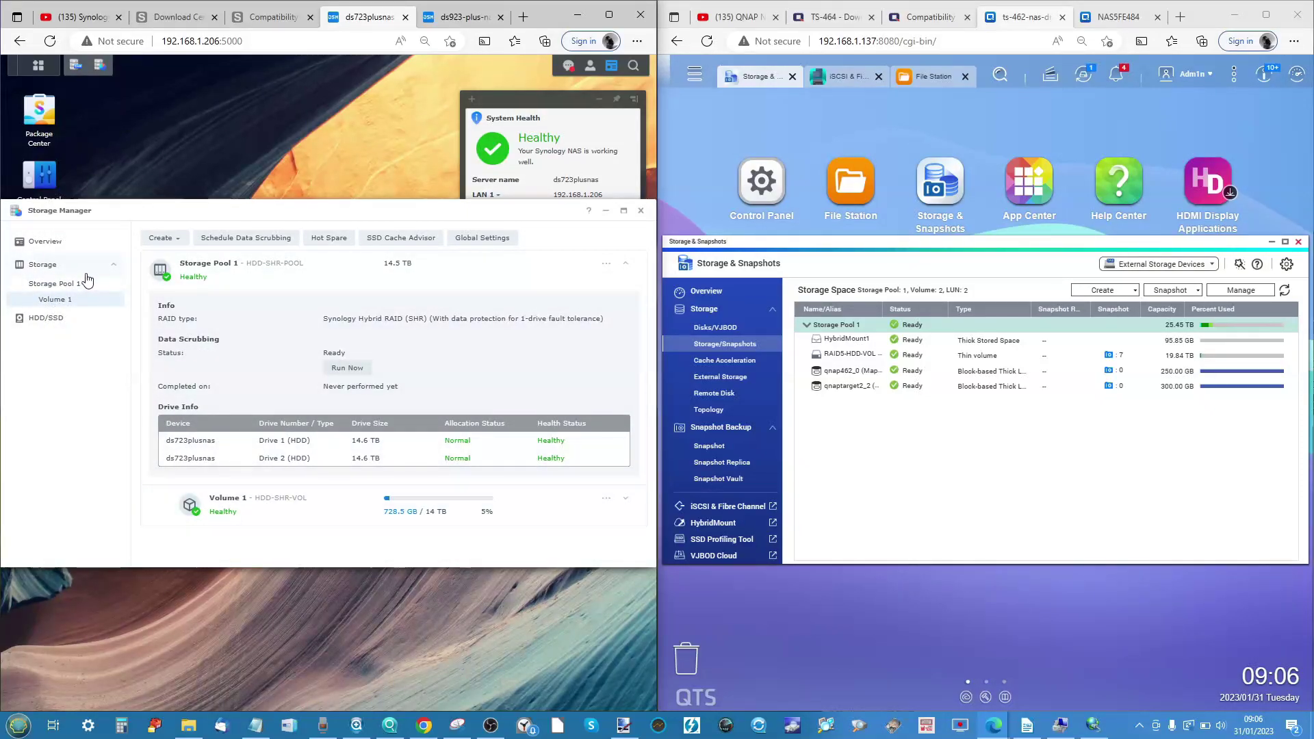
{"action": "left_click", "coordinate": [625, 498]}
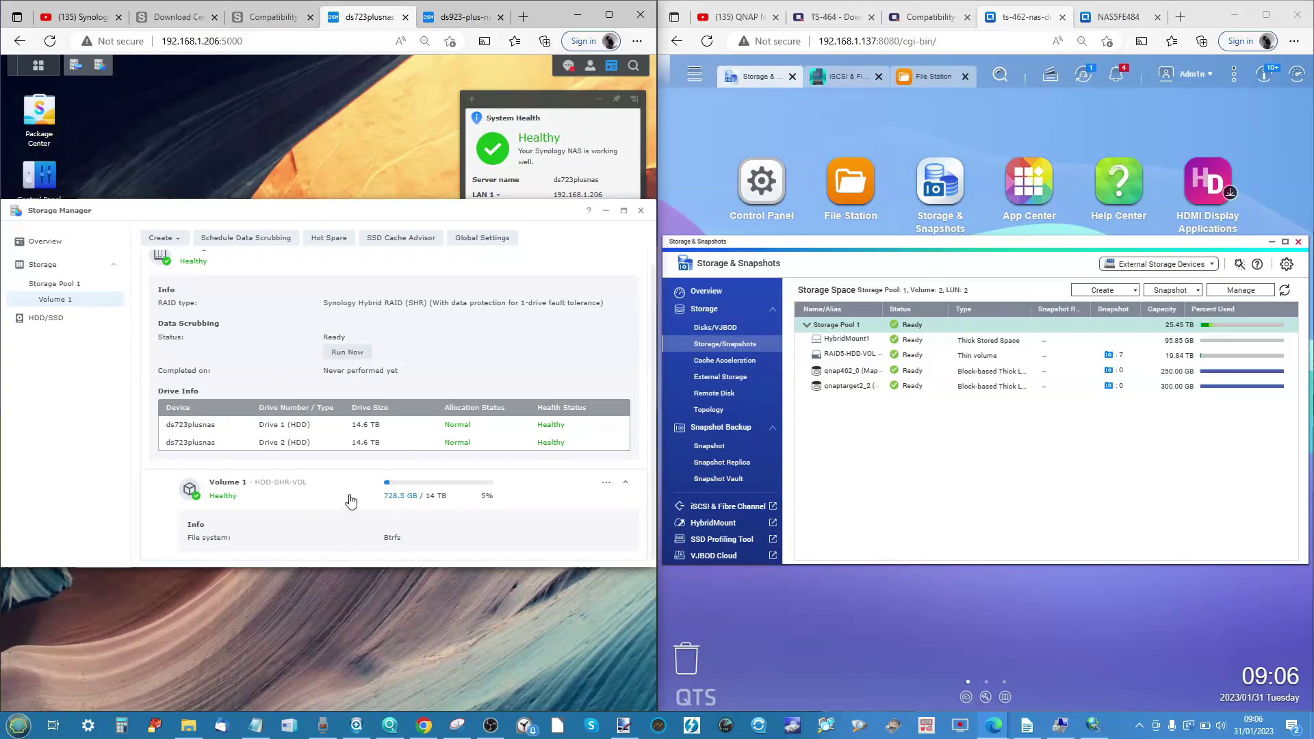
{"action": "left_click", "coordinate": [613, 481]}
{"action": "left_click", "coordinate": [606, 498]}
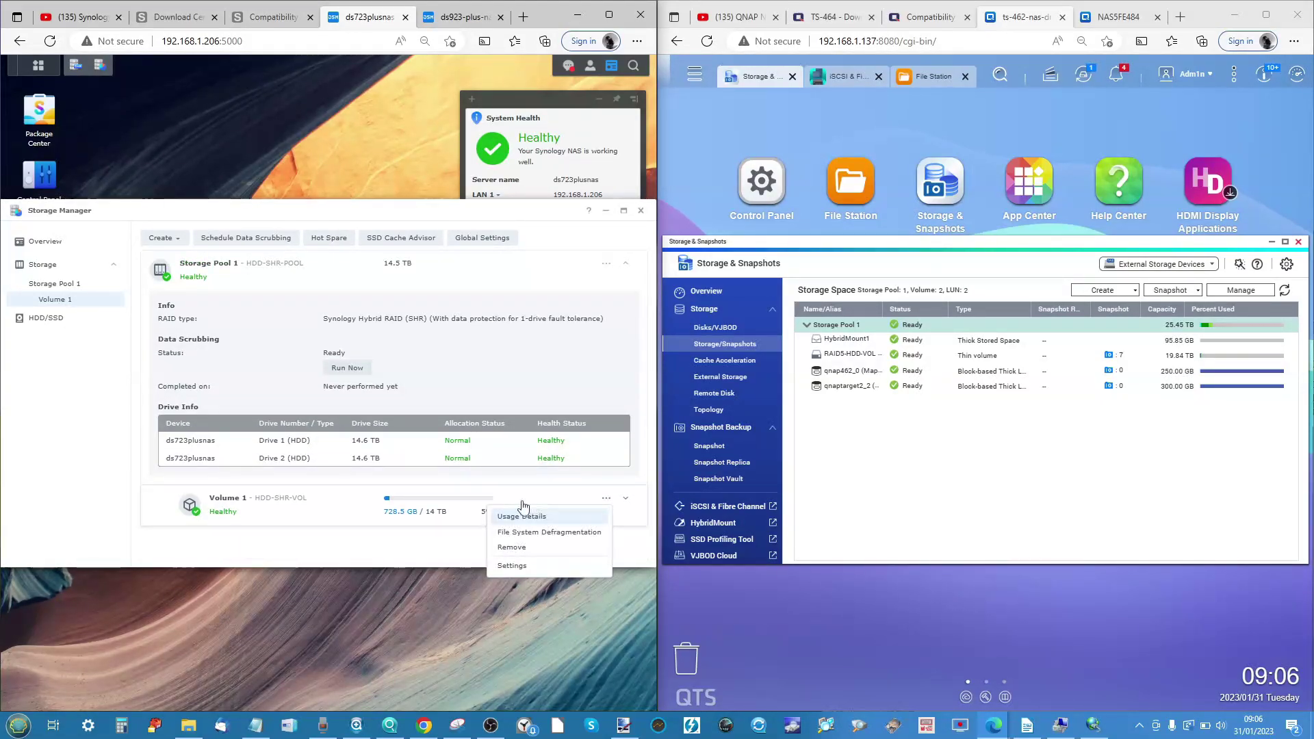
{"action": "left_click", "coordinate": [38, 333]}
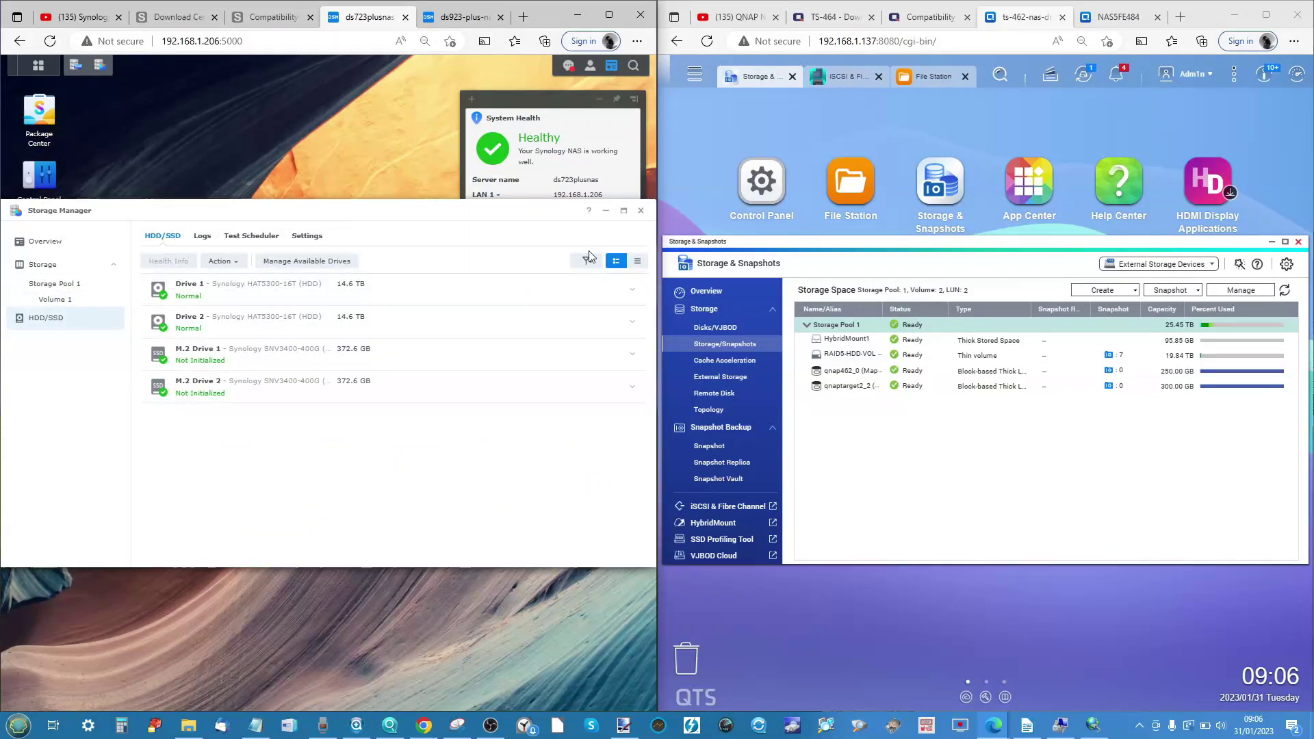
{"action": "left_click", "coordinate": [640, 210]}
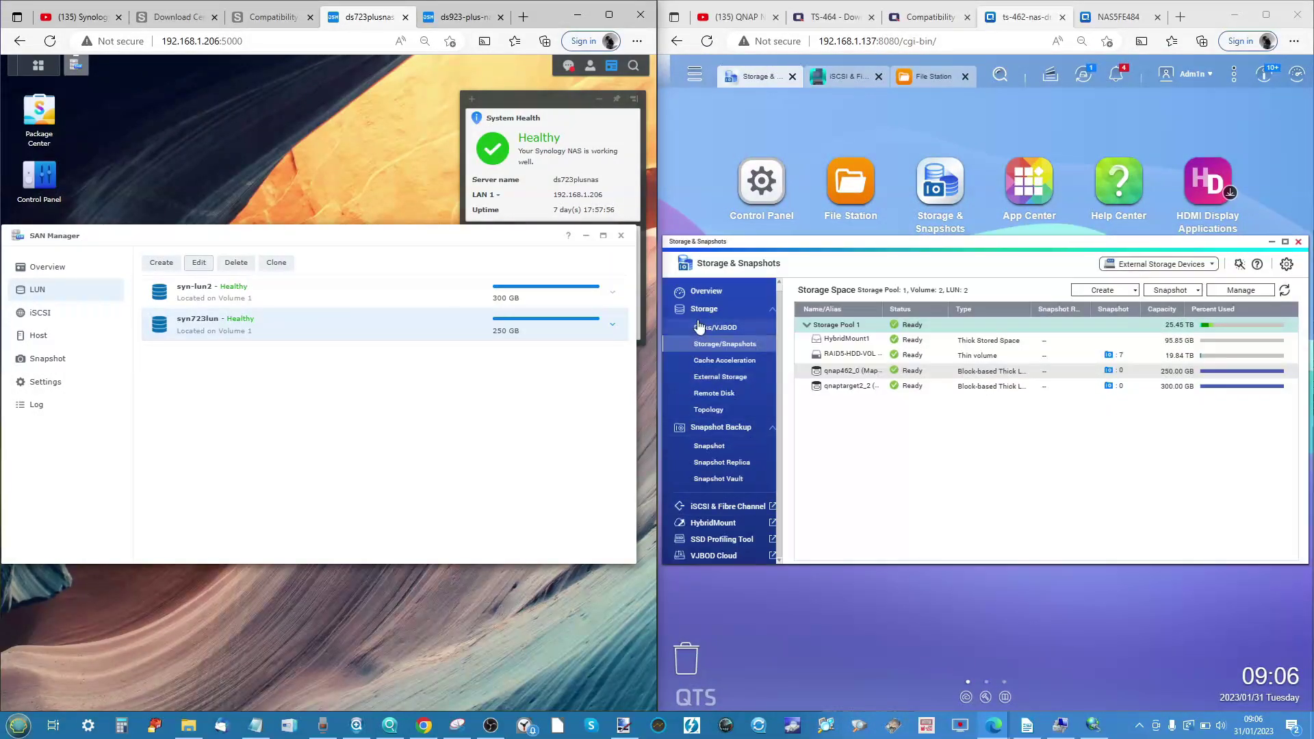
{"action": "left_click", "coordinate": [621, 236]}
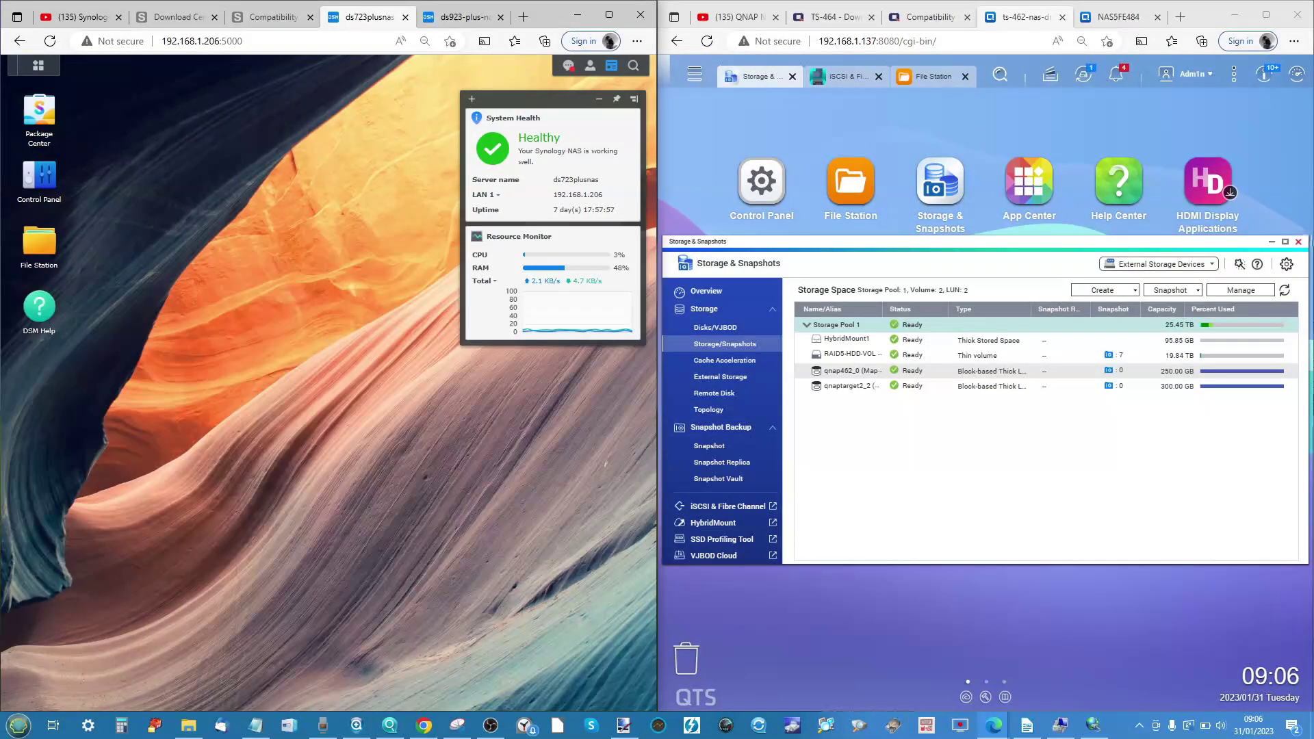
- Close QNAP Storage & Snapshots and review the iSCSI Initiator's target portals, cancelling Discover Portal
{"action": "left_click", "coordinate": [1300, 243]}
{"action": "left_click", "coordinate": [1093, 724]}
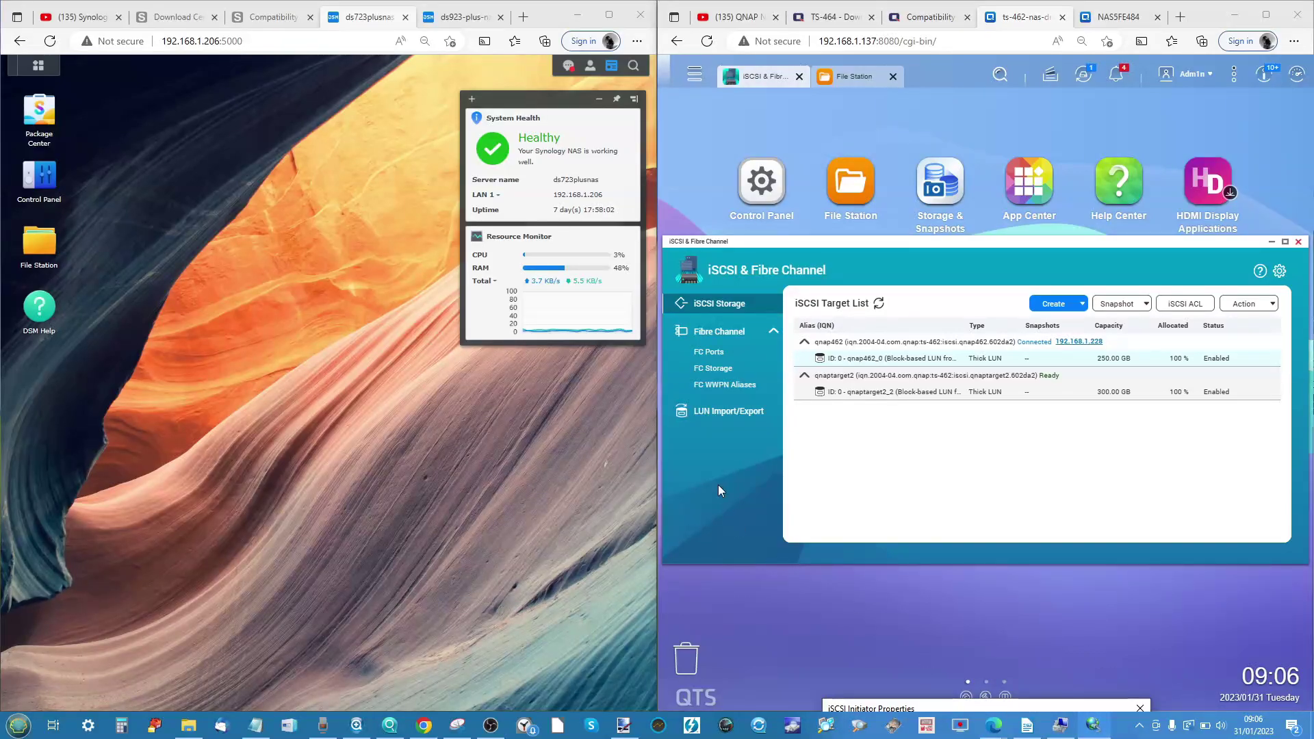
{"action": "left_click_drag", "start_coordinate": [928, 711], "coordinate": [599, 213]}
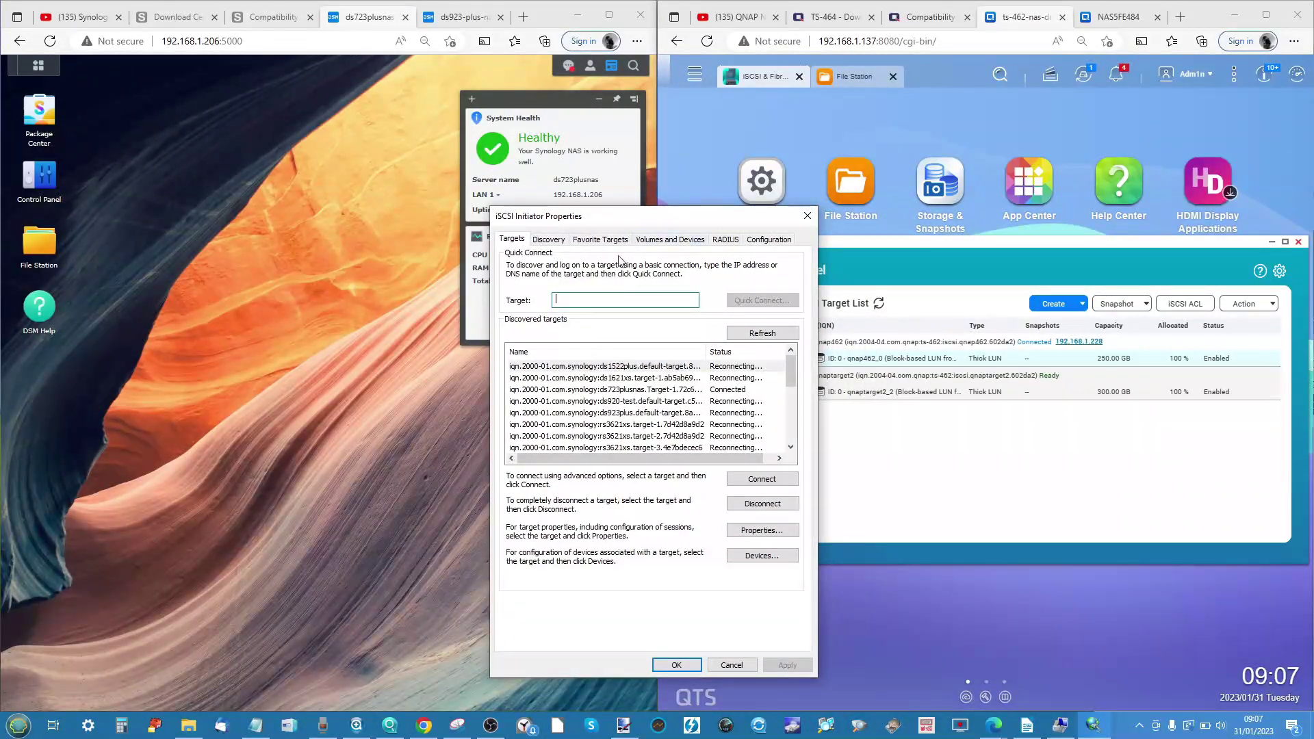
{"action": "left_click", "coordinate": [550, 241]}
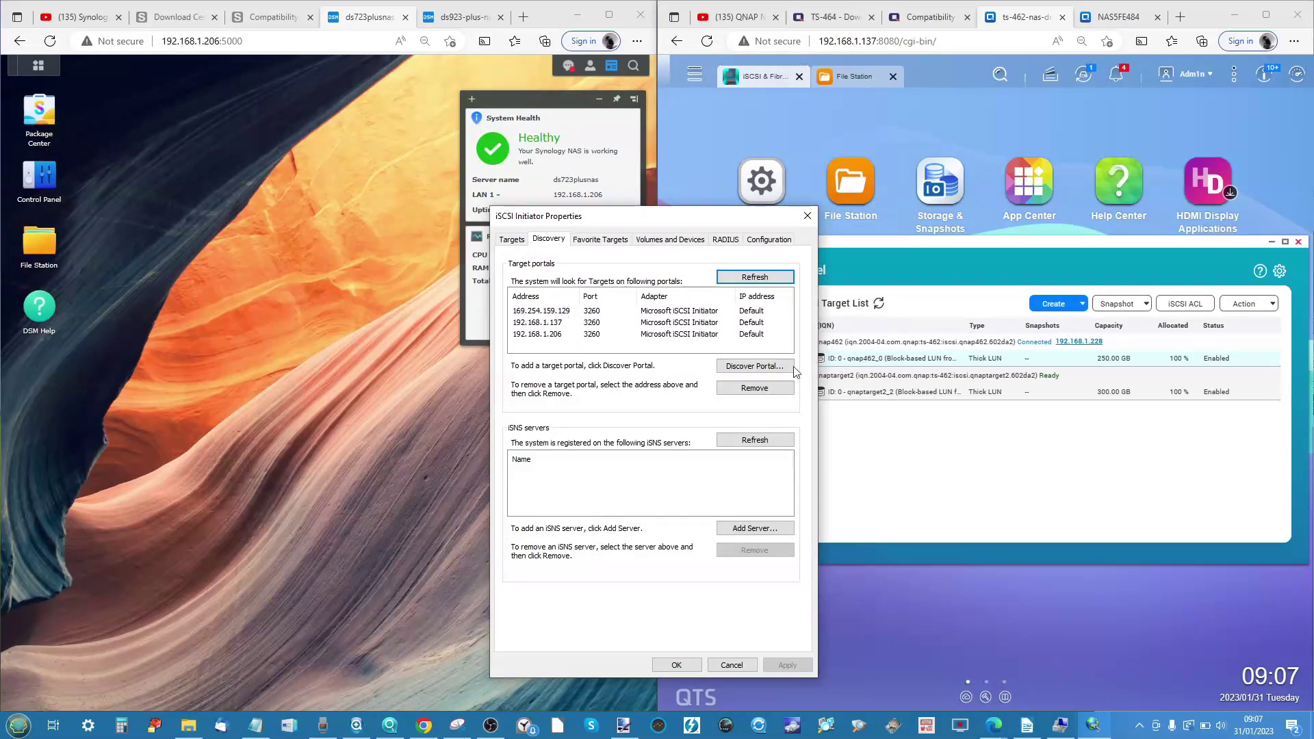
{"action": "left_click", "coordinate": [755, 366]}
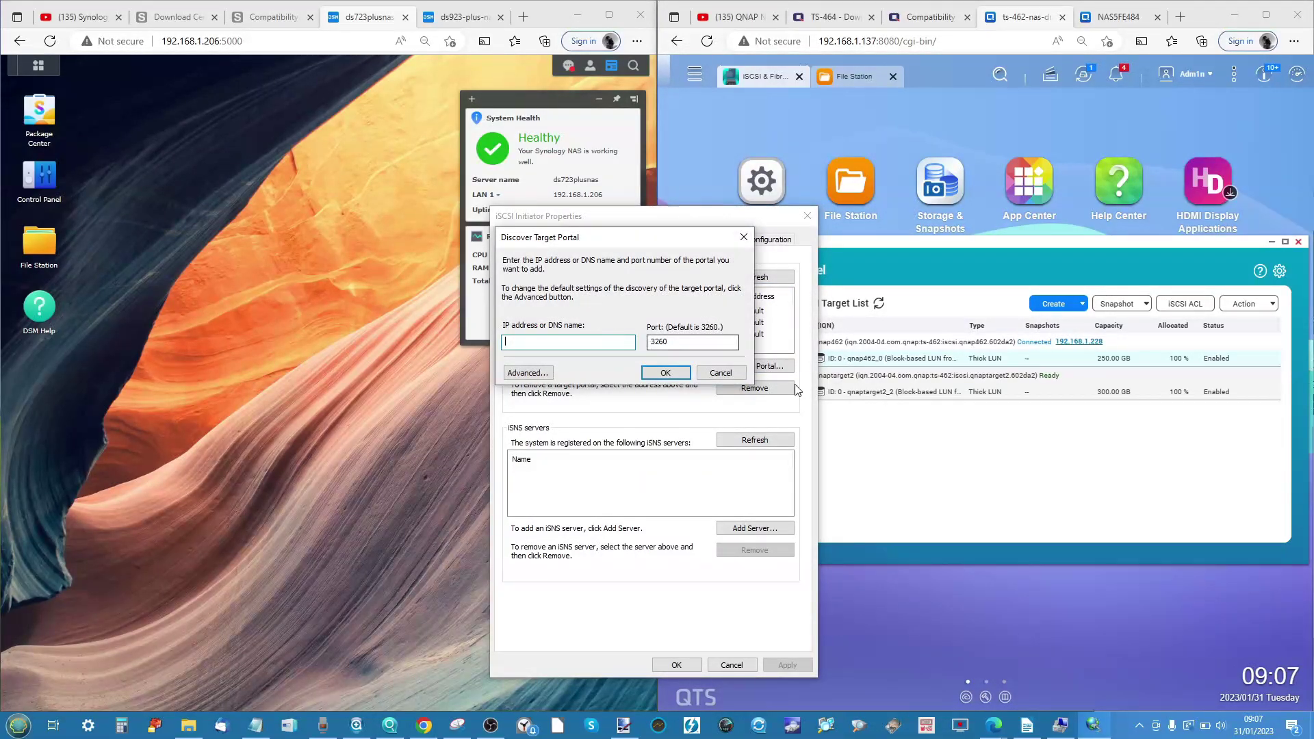
{"action": "left_click", "coordinate": [710, 376]}
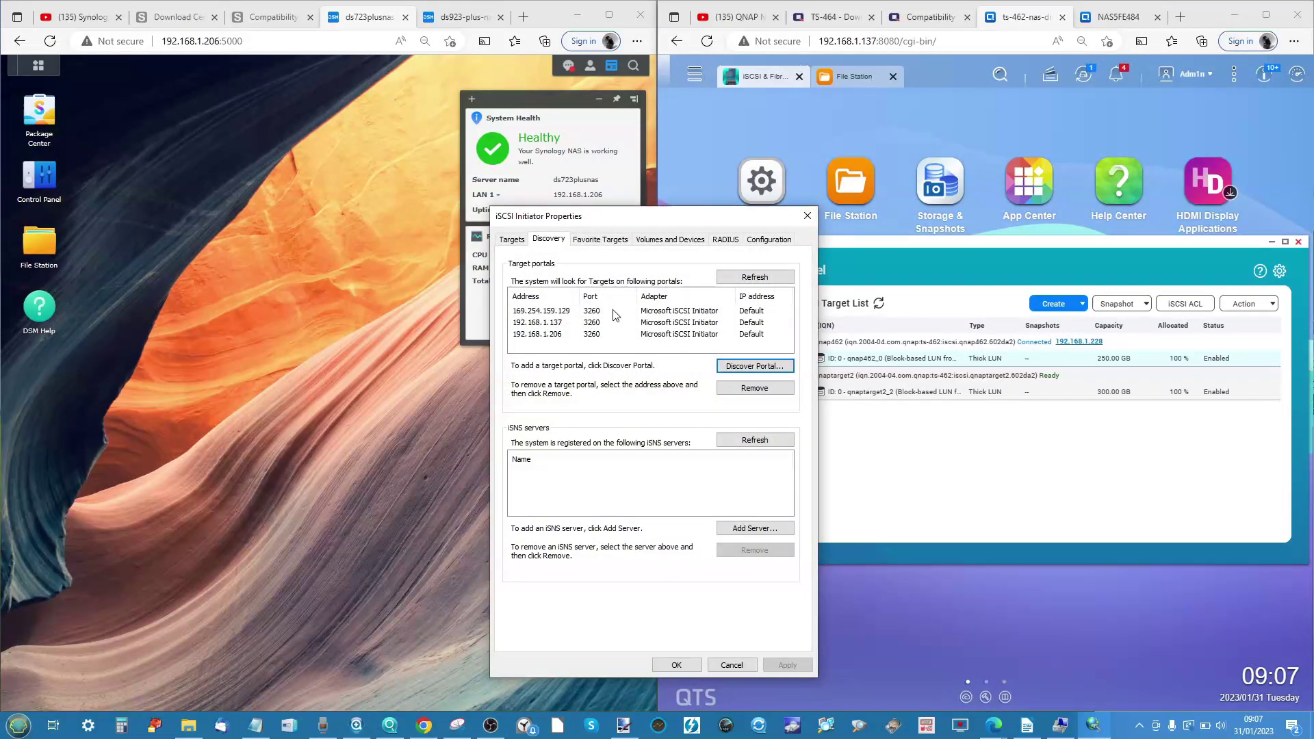
- Check the discovered iSCSI targets, close the Initiator, and open This PC with QNAP-LUN and SYNOLOGY-LUN
{"action": "left_click", "coordinate": [514, 241]}
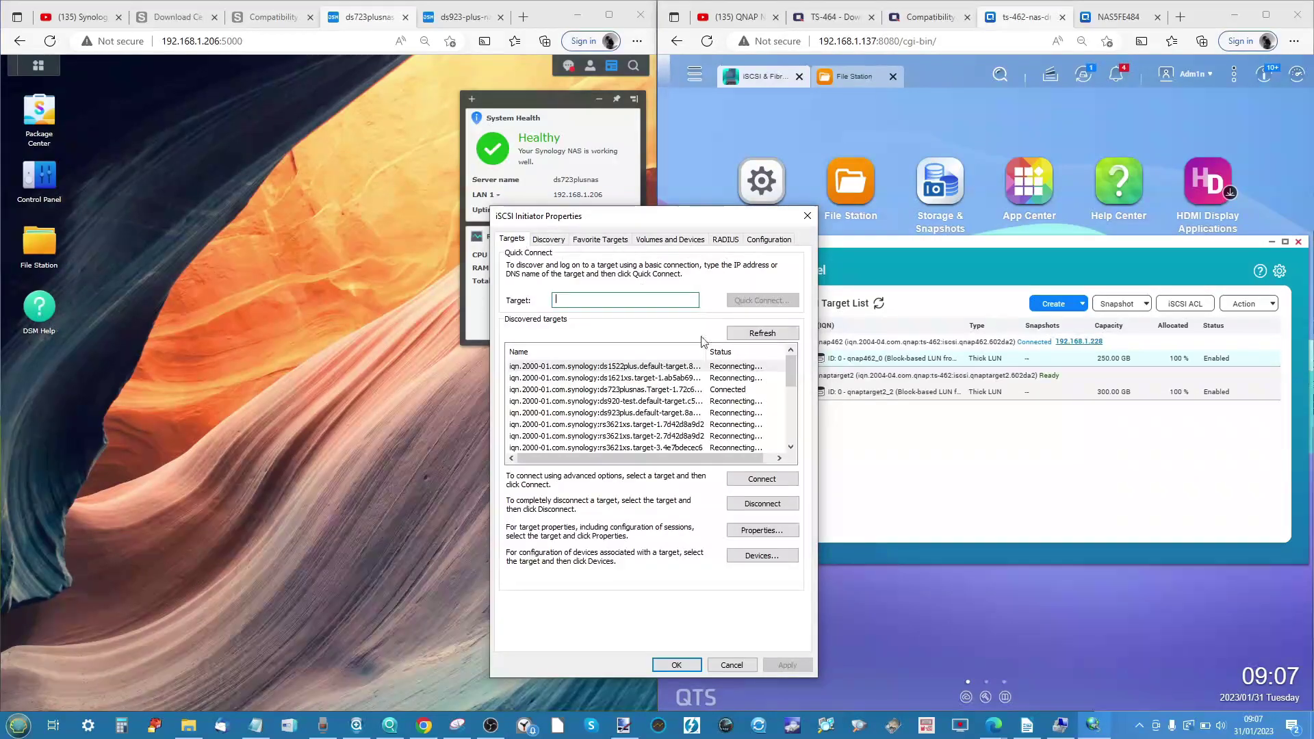
{"action": "scroll", "coordinate": [754, 419], "scroll_direction": "up", "scroll_amount": 5}
{"action": "left_click", "coordinate": [563, 239]}
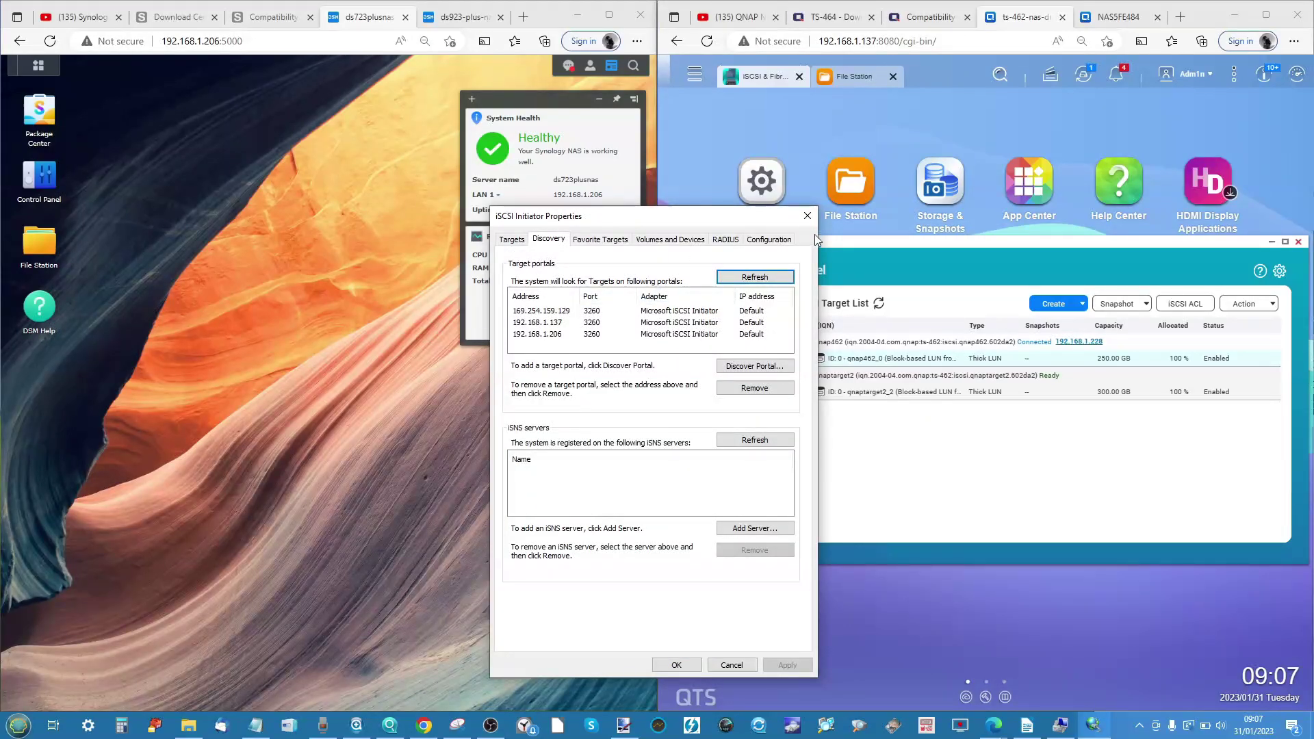
{"action": "left_click", "coordinate": [808, 216]}
{"action": "left_click", "coordinate": [188, 725]}
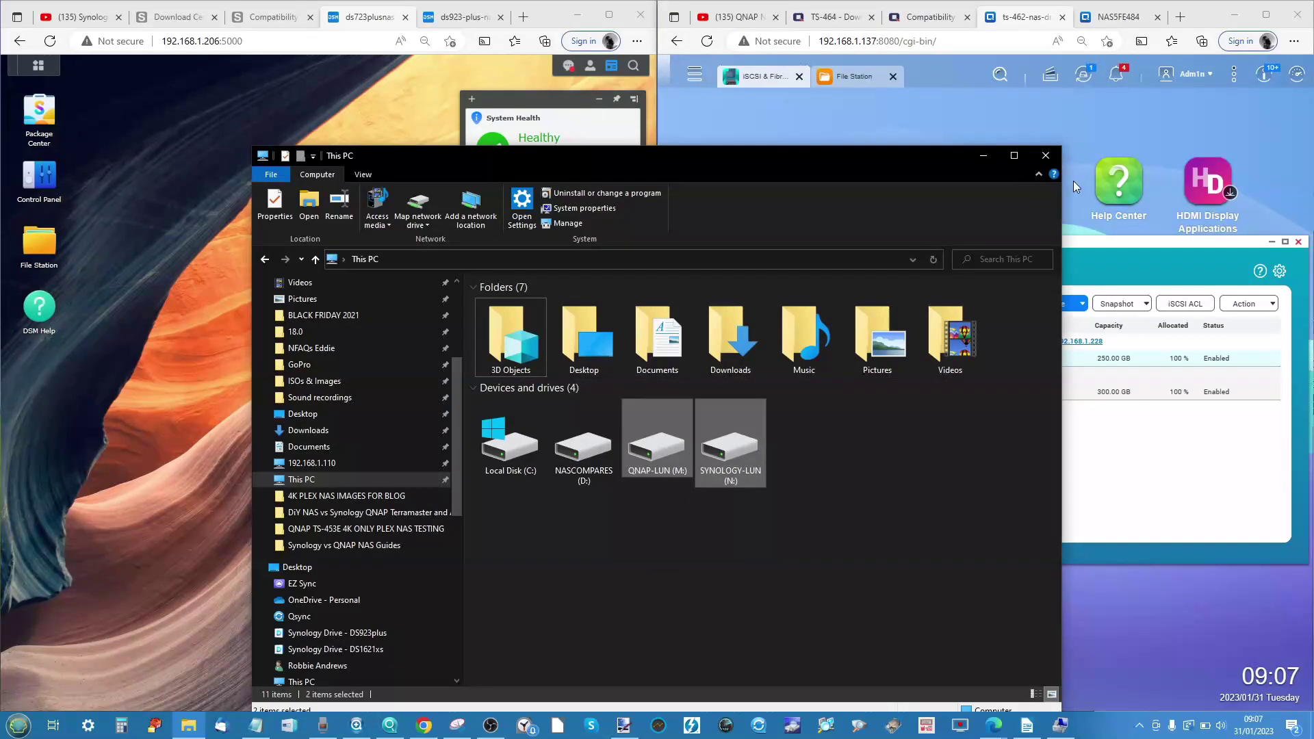
- Close the This PC window to reveal both NAS drive lists
{"action": "left_click", "coordinate": [1048, 157]}
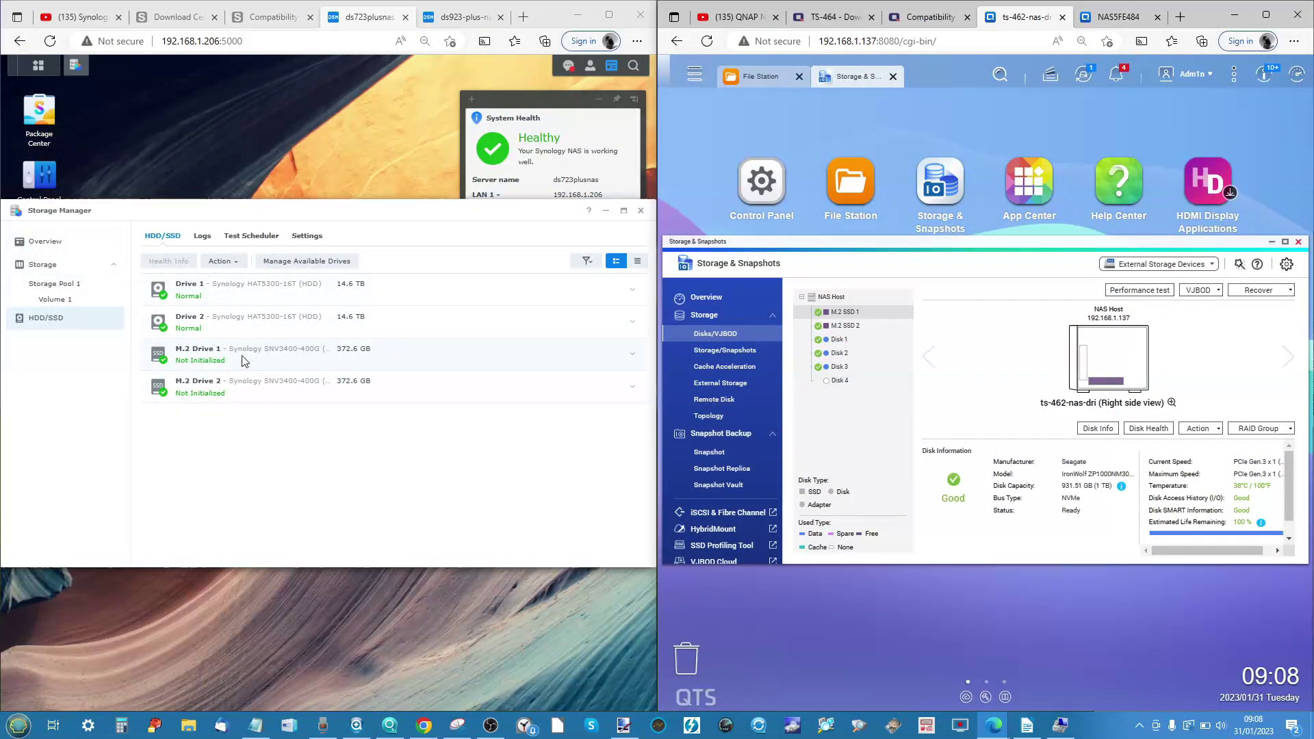
- Show Synology's storage Overview and the details of QNAP's Disk 1, a Seagate 12.73 TB drive
{"action": "mouse_move", "coordinate": [848, 387]}
{"action": "mouse_move", "coordinate": [841, 333]}
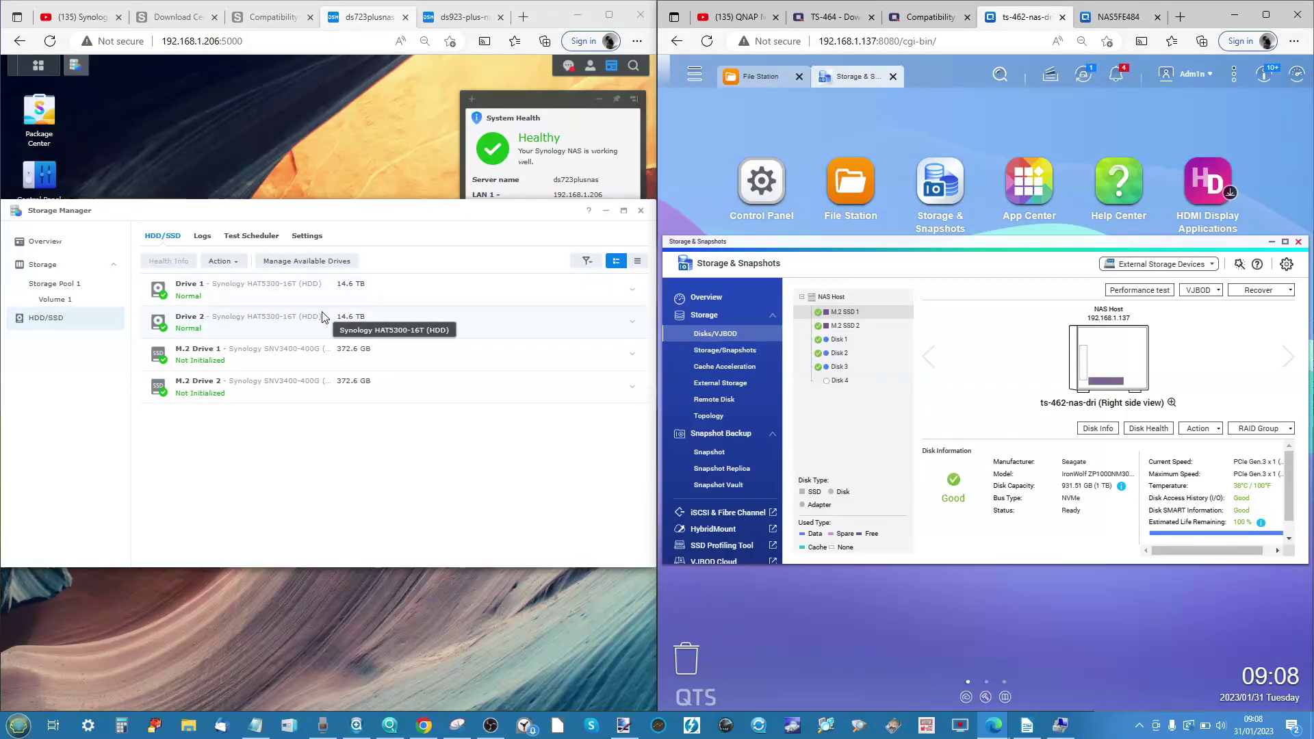
{"action": "left_click", "coordinate": [60, 246]}
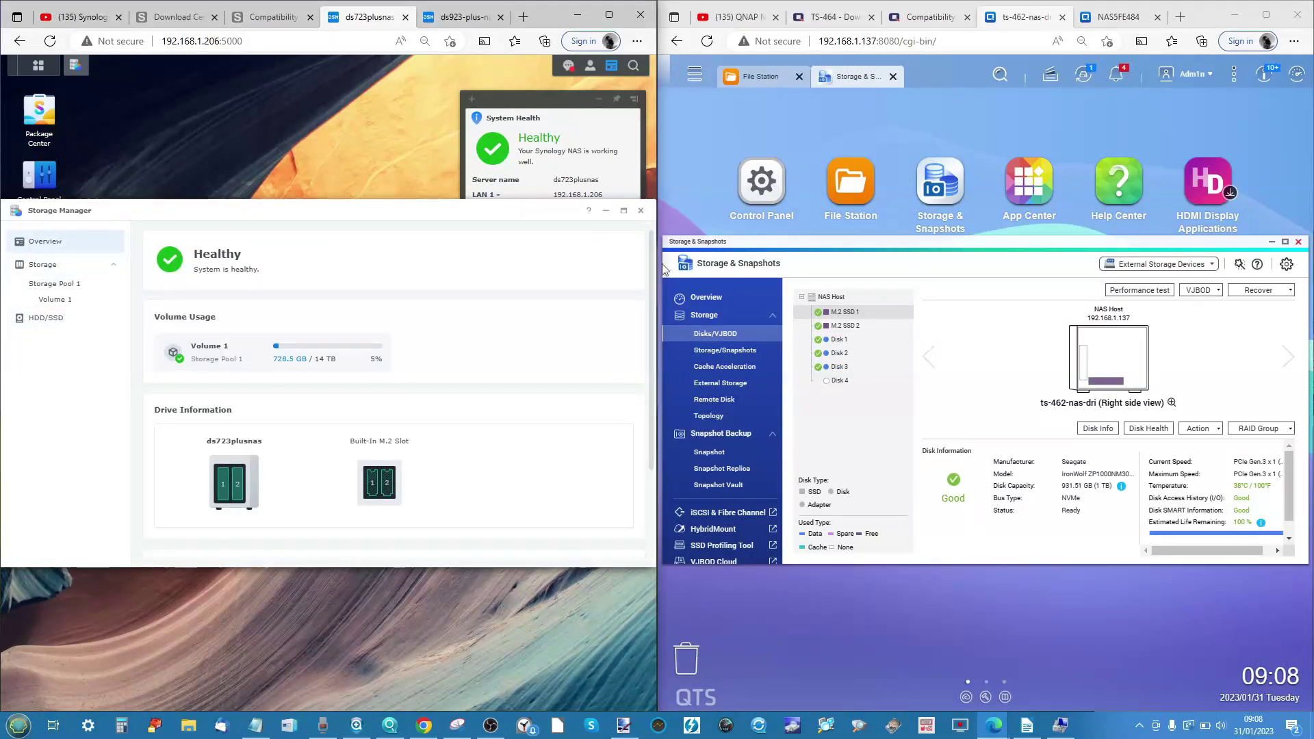
{"action": "left_click", "coordinate": [840, 339]}
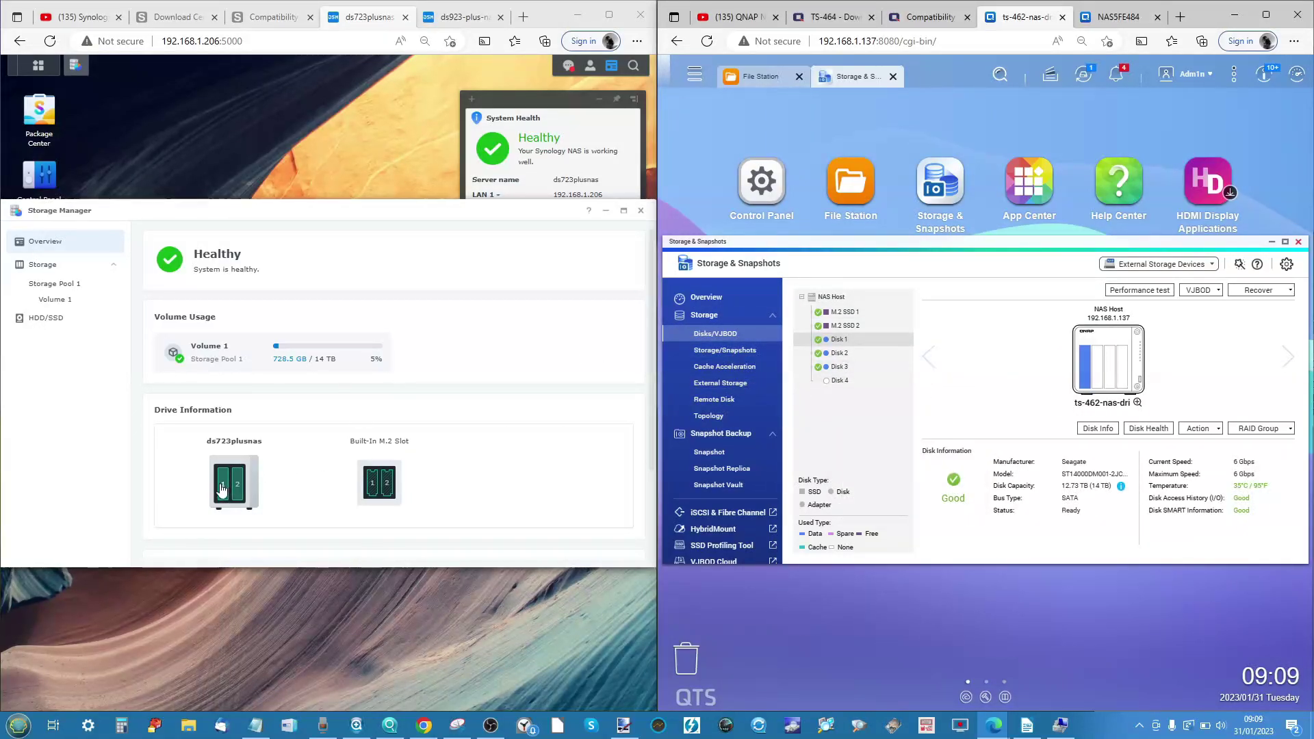
{"action": "scroll", "coordinate": [221, 489], "scroll_direction": "down", "scroll_amount": 1}
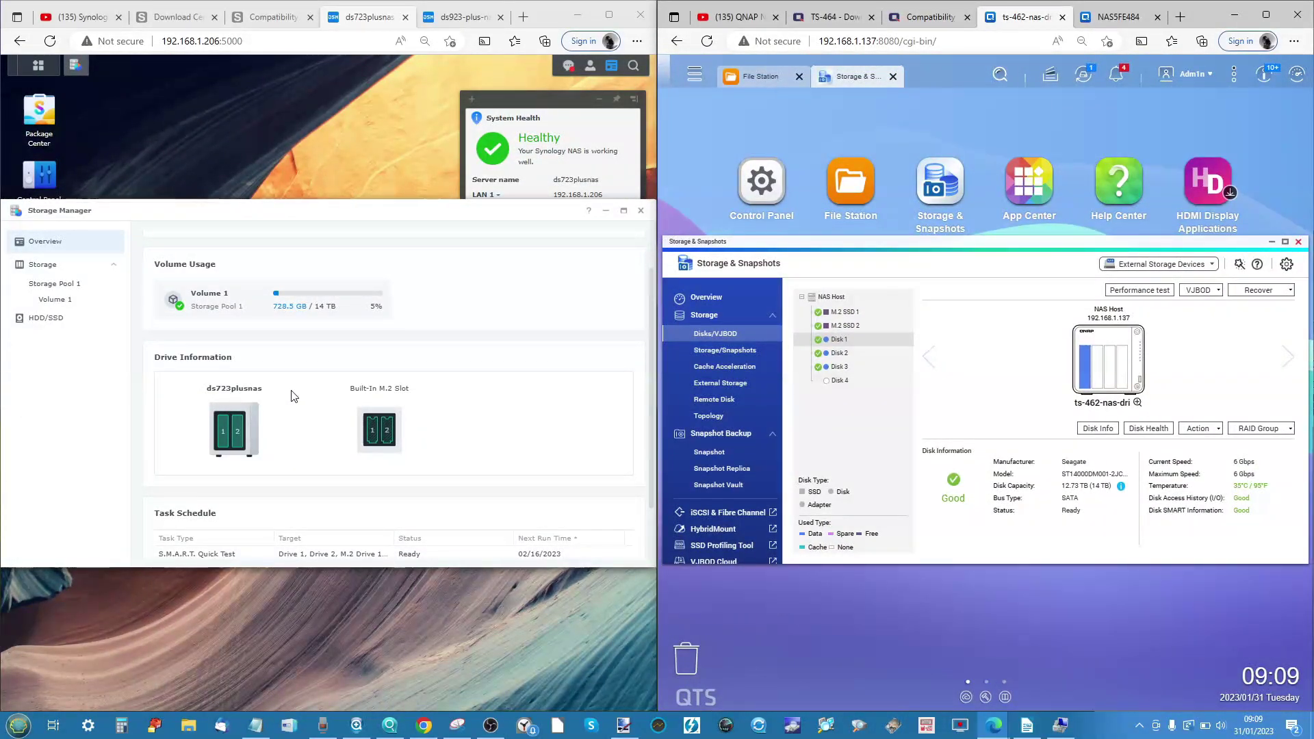
{"action": "mouse_move", "coordinate": [387, 432]}
- Browse the Synology Compatibility List page showing the DS923+ HDD/SSD results
{"action": "left_click", "coordinate": [281, 27]}
{"action": "scroll", "coordinate": [302, 261], "scroll_direction": "down", "scroll_amount": 2}
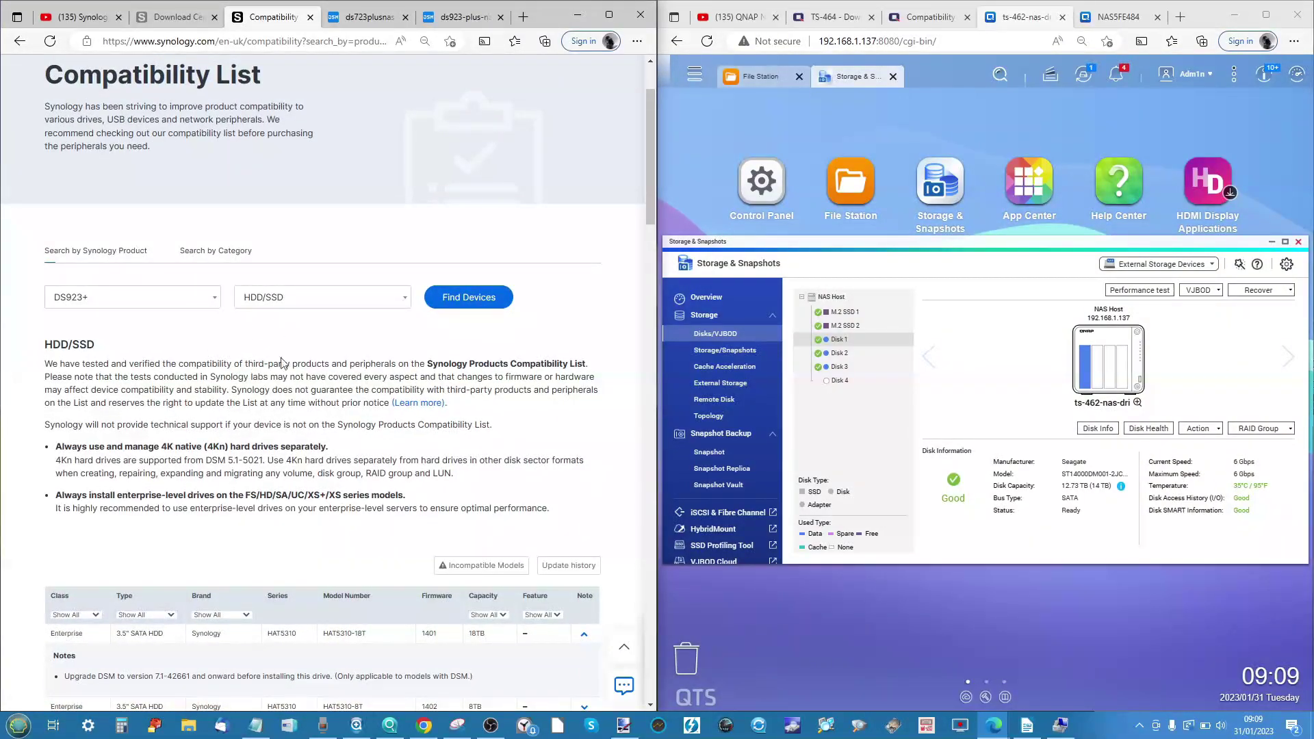
{"action": "scroll", "coordinate": [306, 459], "scroll_direction": "down", "scroll_amount": 4}
{"action": "scroll", "coordinate": [274, 480], "scroll_direction": "up", "scroll_amount": 3}
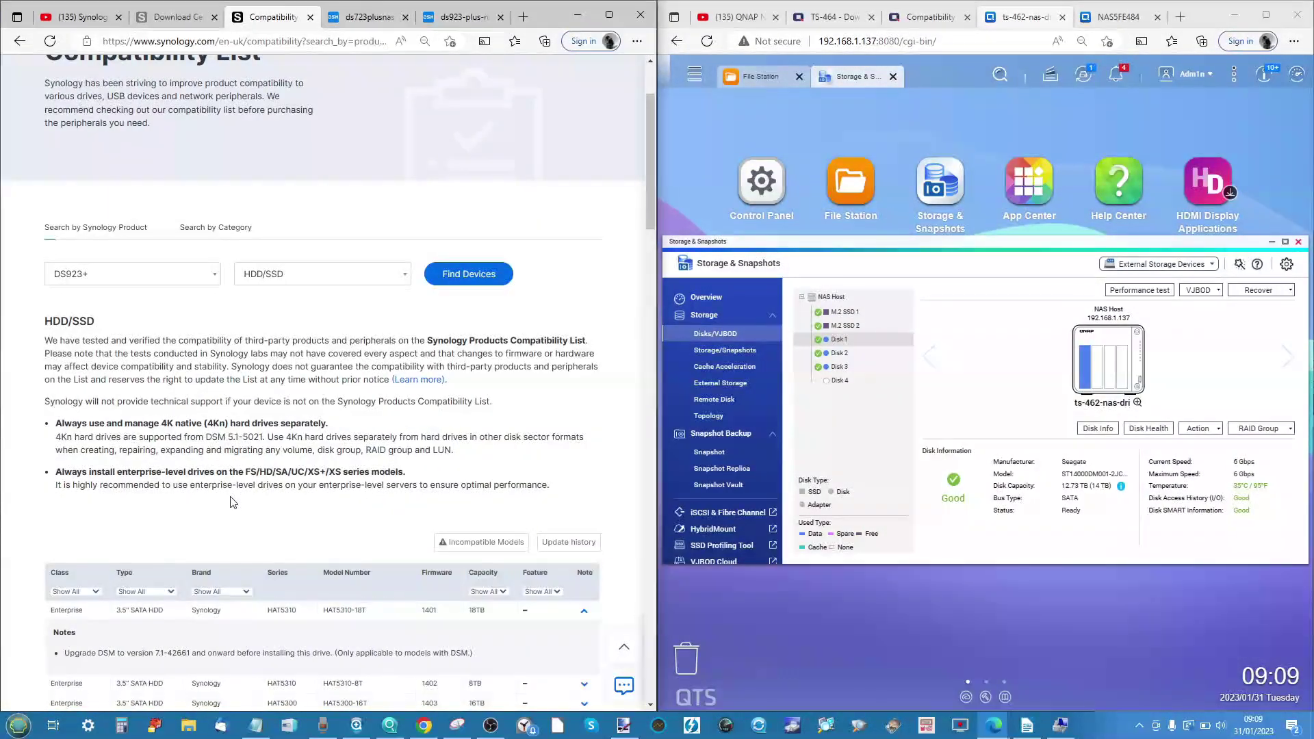
{"action": "scroll", "coordinate": [233, 502], "scroll_direction": "down", "scroll_amount": 2}
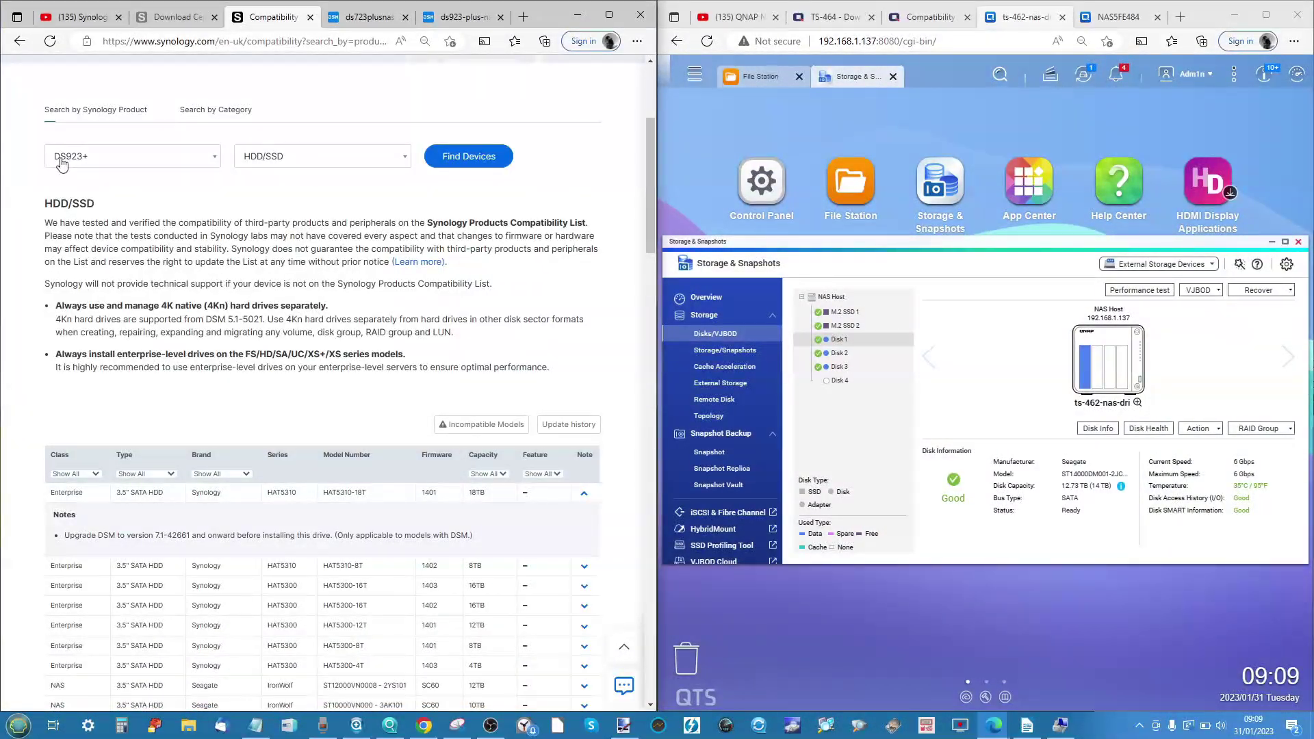
{"action": "scroll", "coordinate": [288, 350], "scroll_direction": "down", "scroll_amount": 2}
{"action": "scroll", "coordinate": [260, 459], "scroll_direction": "down", "scroll_amount": 5}
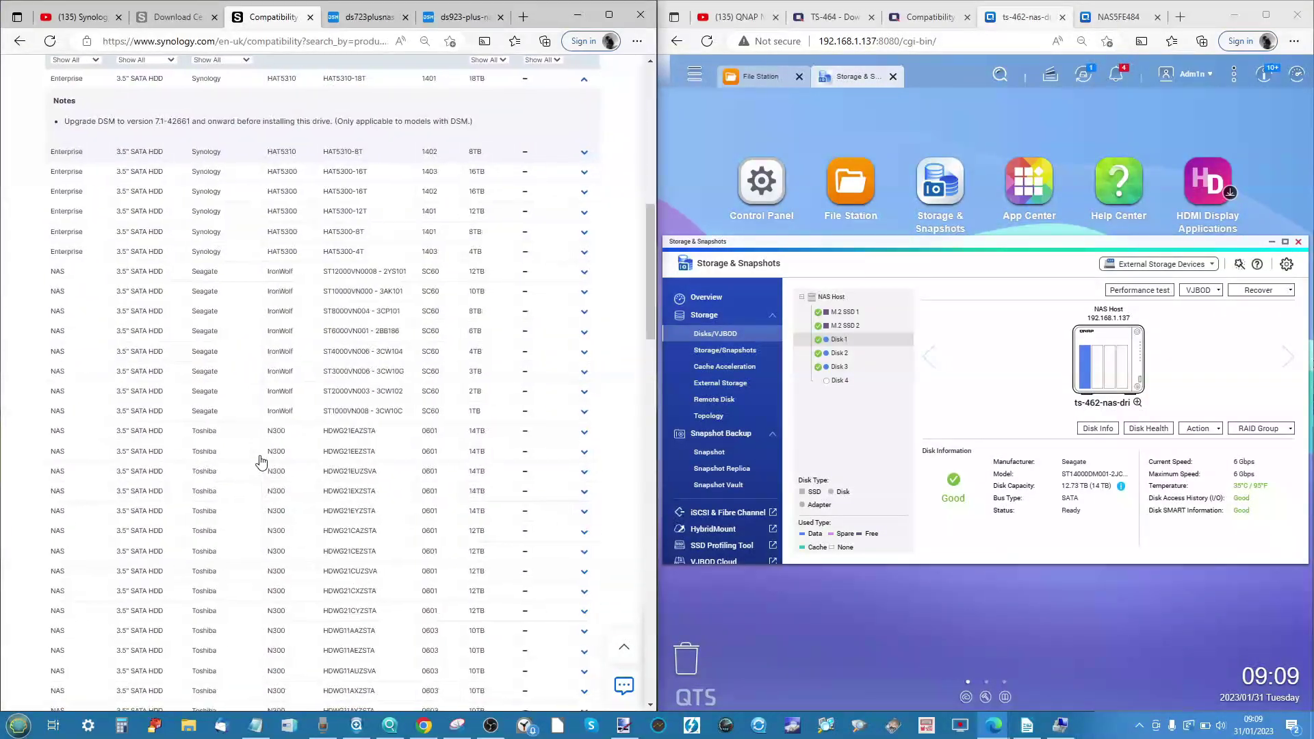
{"action": "scroll", "coordinate": [222, 369], "scroll_direction": "down", "scroll_amount": 9}
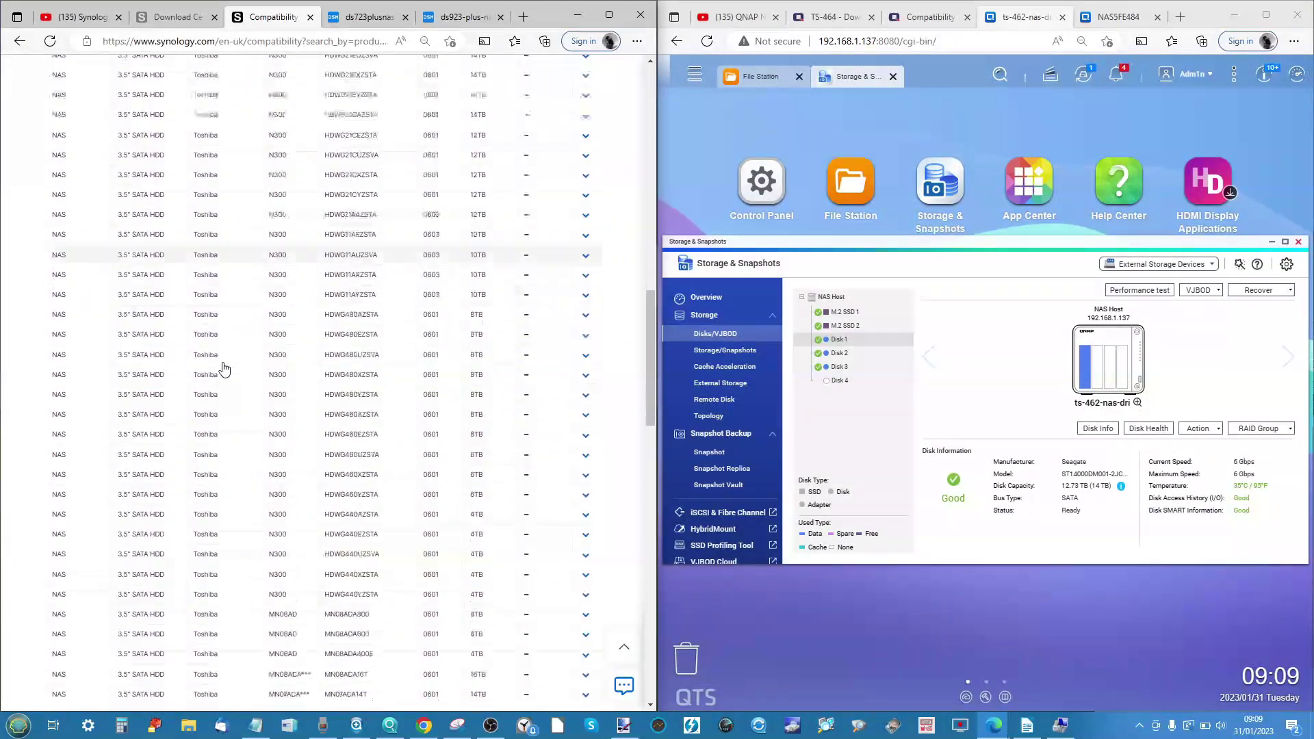
{"action": "scroll", "coordinate": [222, 368], "scroll_direction": "down", "scroll_amount": 8}
{"action": "key", "text": "Home"}
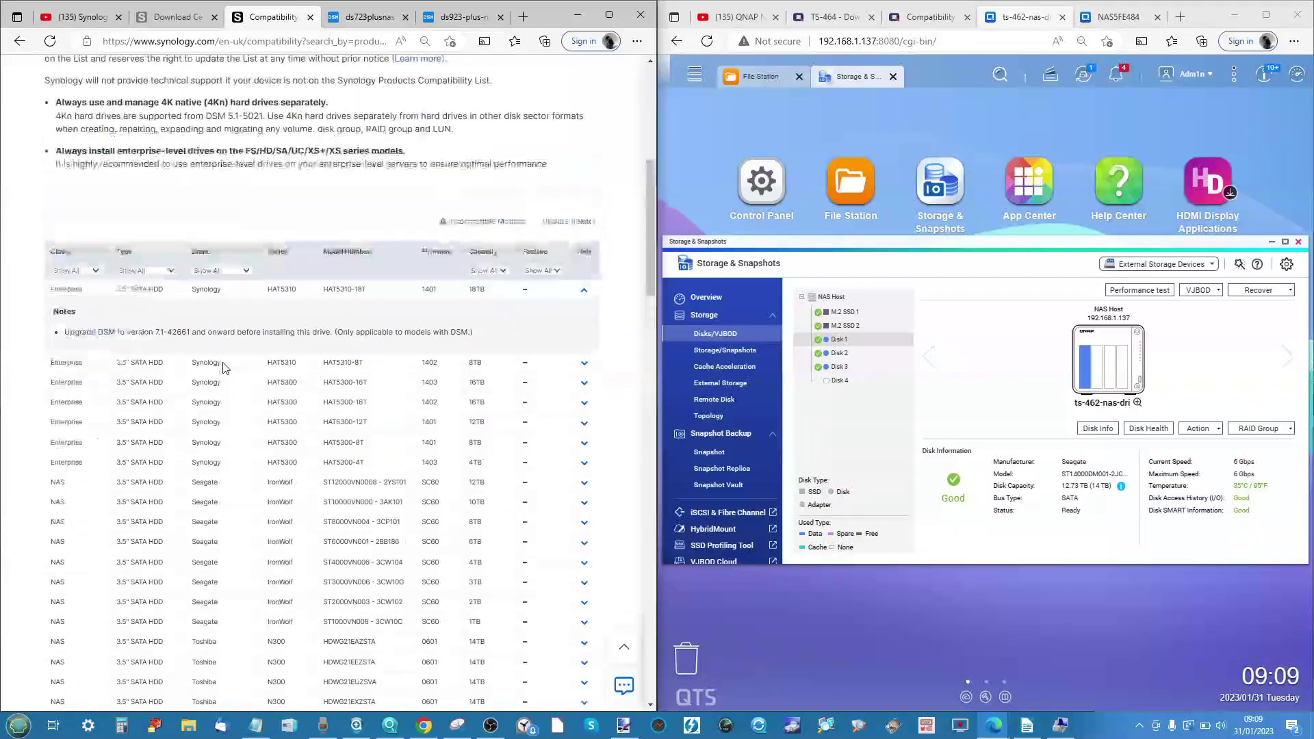
{"action": "scroll", "coordinate": [222, 368], "scroll_direction": "down", "scroll_amount": 2}
- Find 'M.2 SSD via Internal Slot' devices, listing the Synology SNV3410 and SNV3400 NVMe drives
{"action": "left_click", "coordinate": [260, 317]}
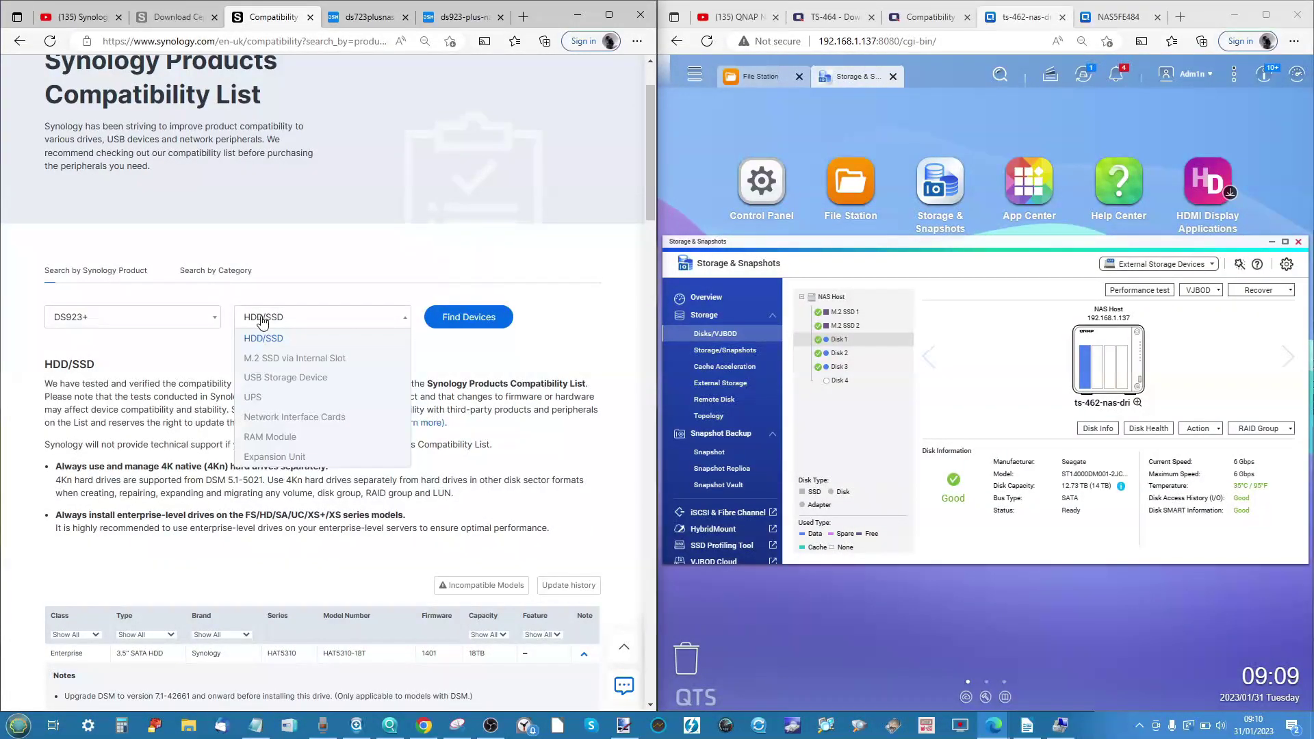
{"action": "left_click", "coordinate": [277, 360]}
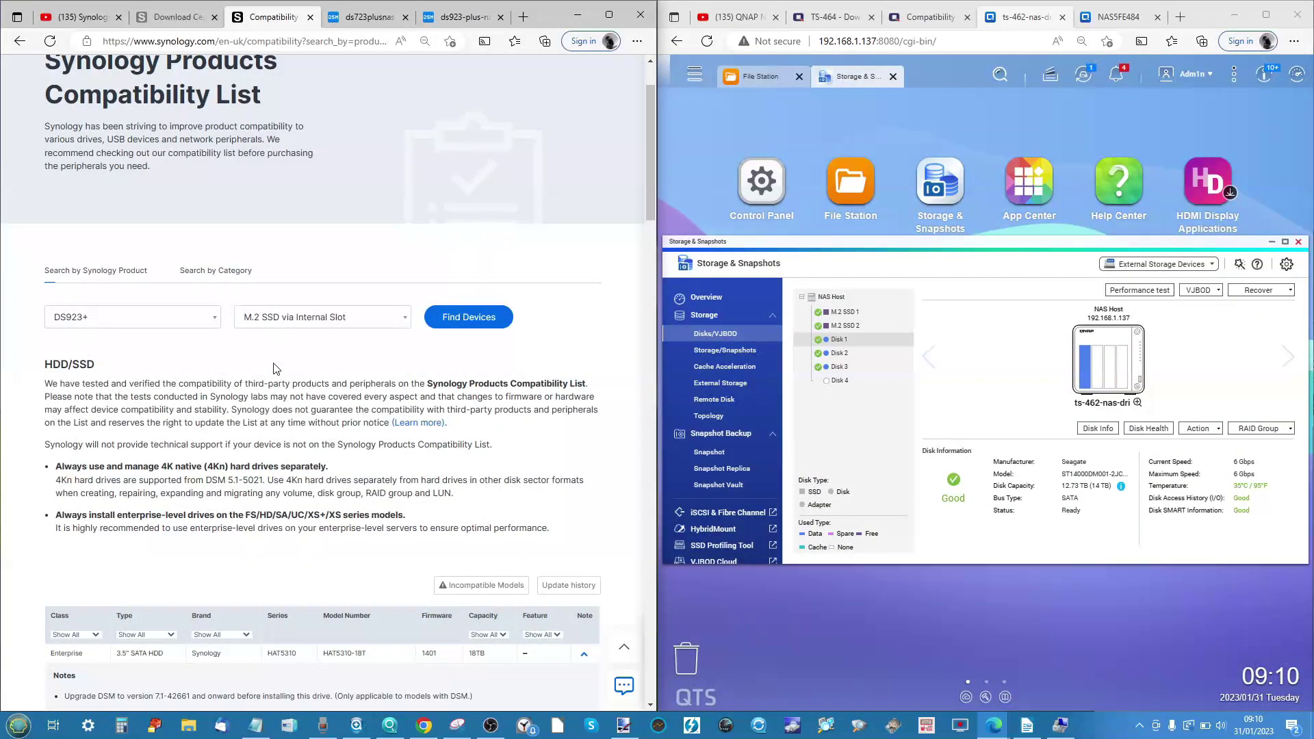
{"action": "left_click", "coordinate": [463, 317]}
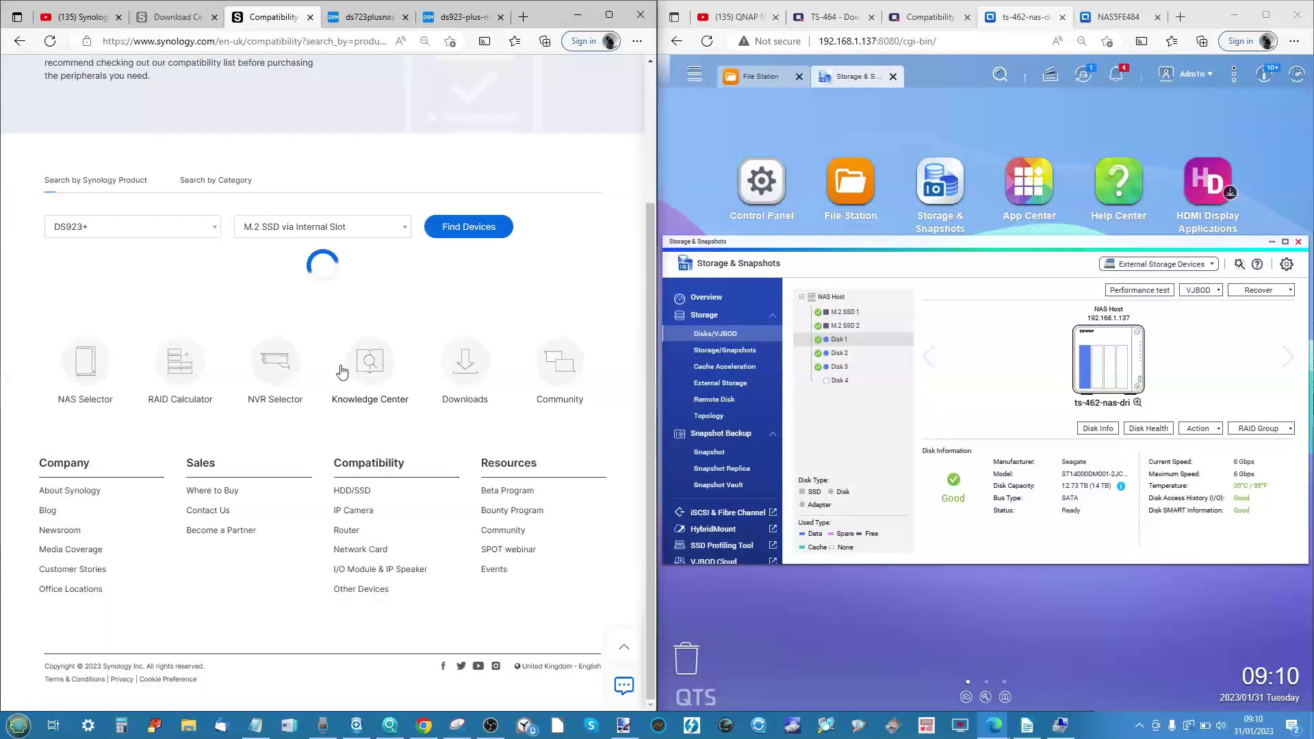
{"action": "scroll", "coordinate": [319, 405], "scroll_direction": "down", "scroll_amount": 2}
{"action": "scroll", "coordinate": [319, 405], "scroll_direction": "up", "scroll_amount": 3}
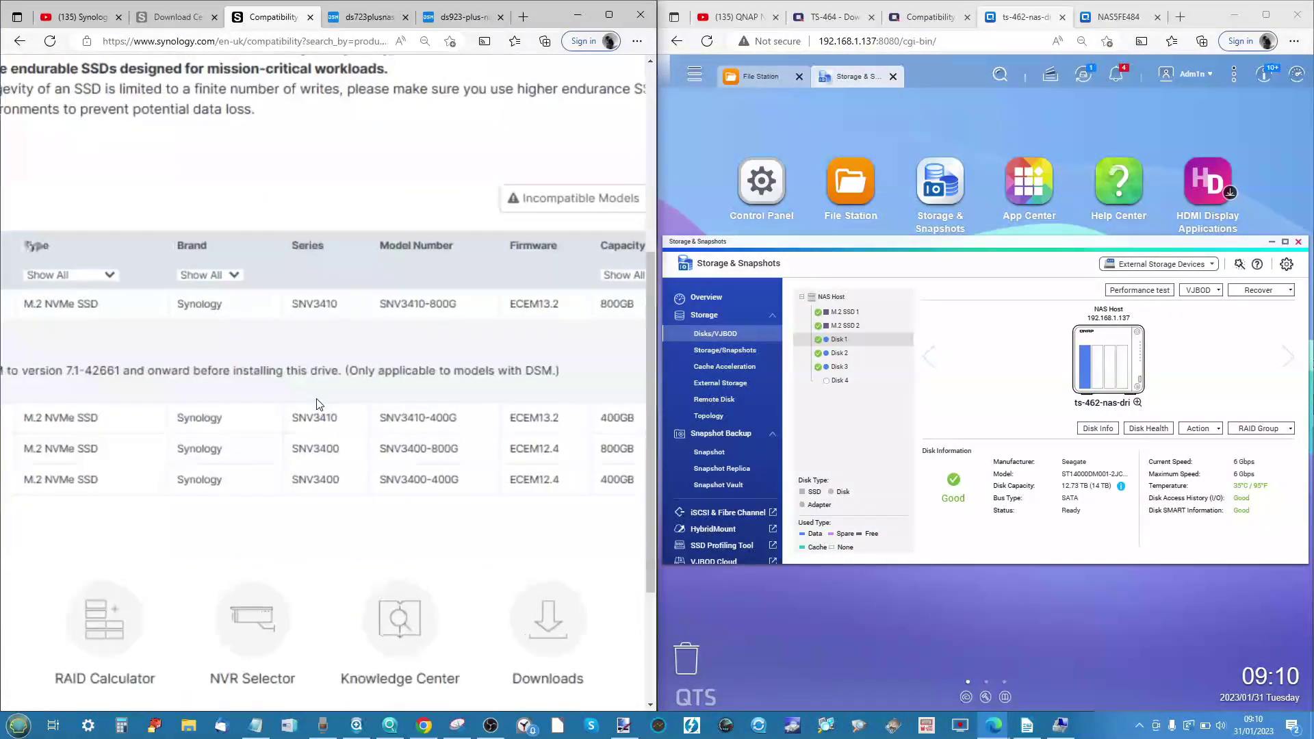
{"action": "scroll", "coordinate": [317, 404], "scroll_direction": "left", "scroll_amount": 2}
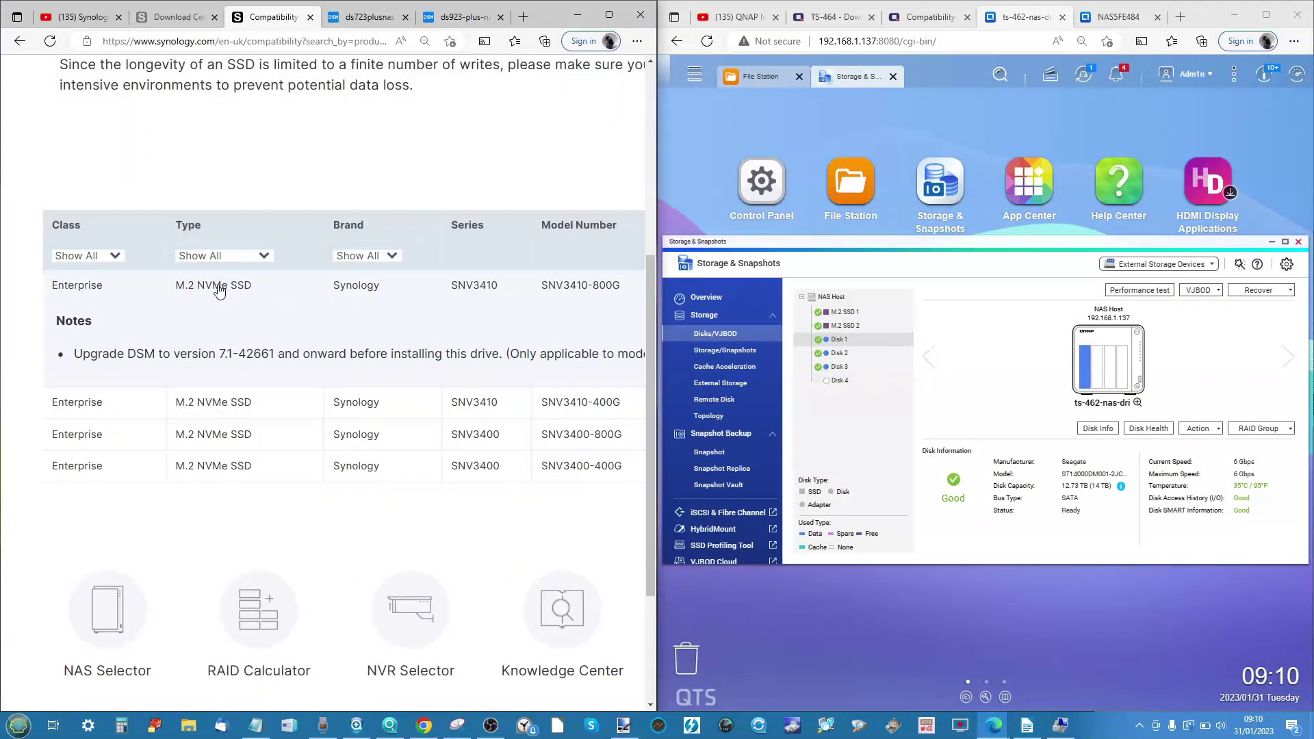
- Return to the ds723plusnas DSM tab and list drives, showing the uninitialized SNV3400-400G M.2 drives
{"action": "left_click", "coordinate": [362, 17]}
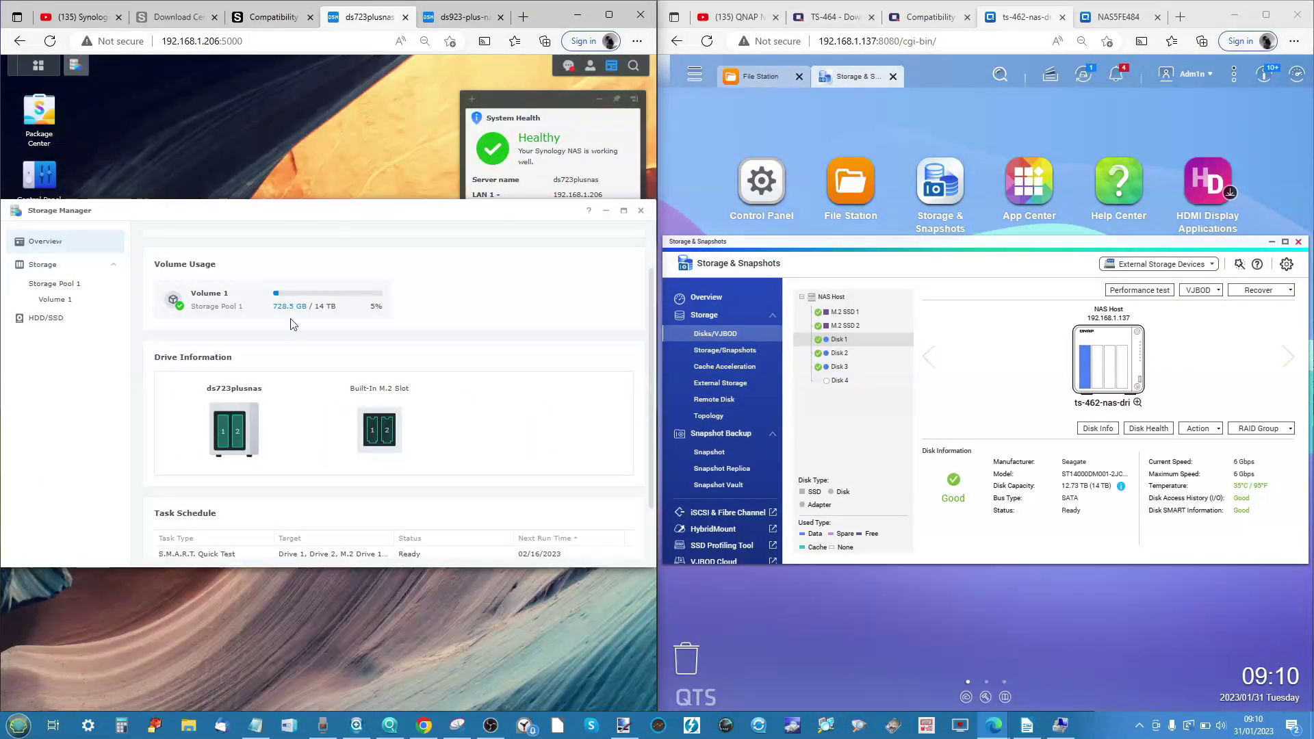
{"action": "mouse_move", "coordinate": [391, 428]}
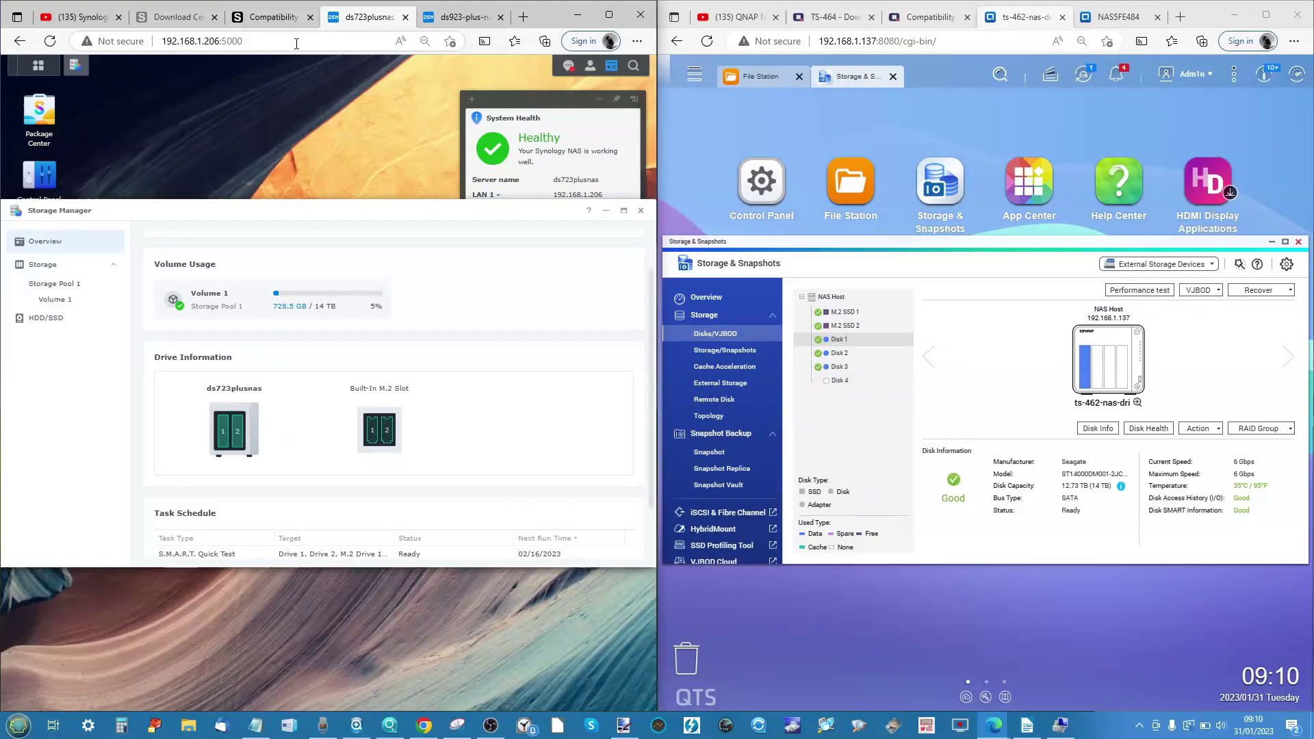
{"action": "left_click", "coordinate": [272, 16]}
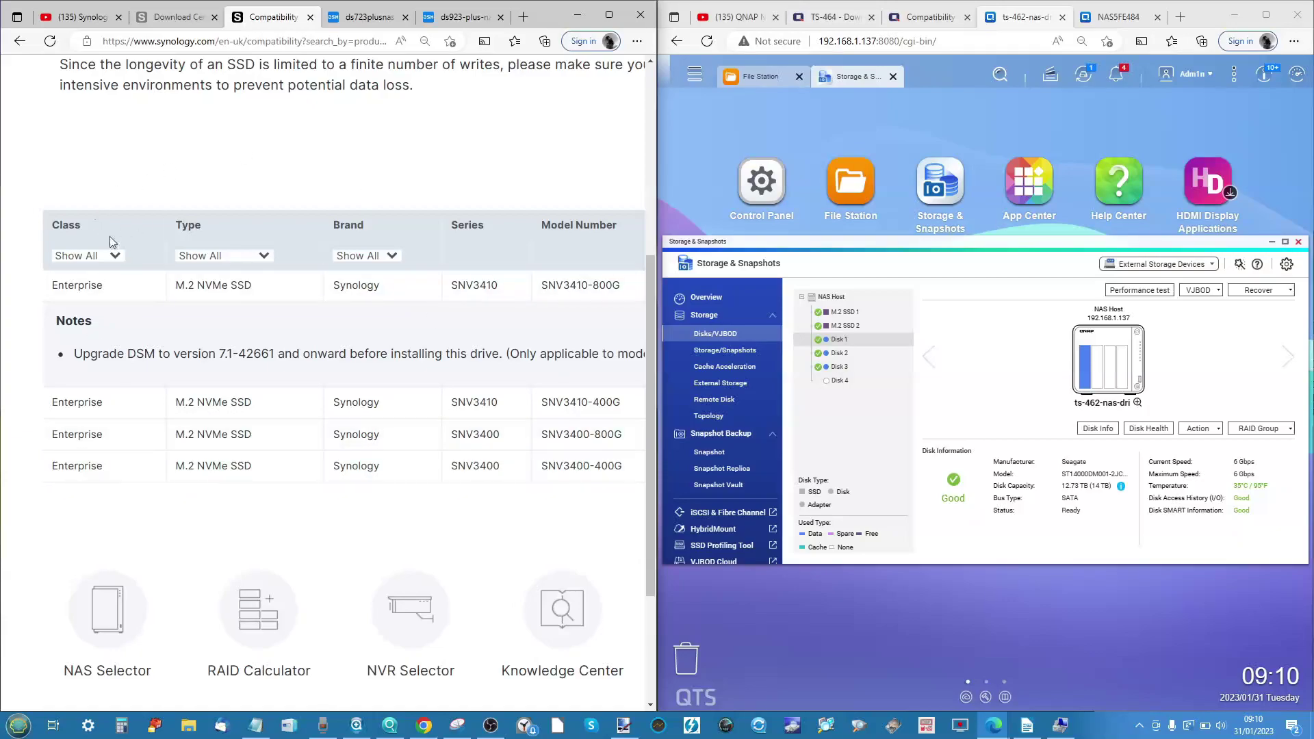
{"action": "left_click", "coordinate": [370, 19]}
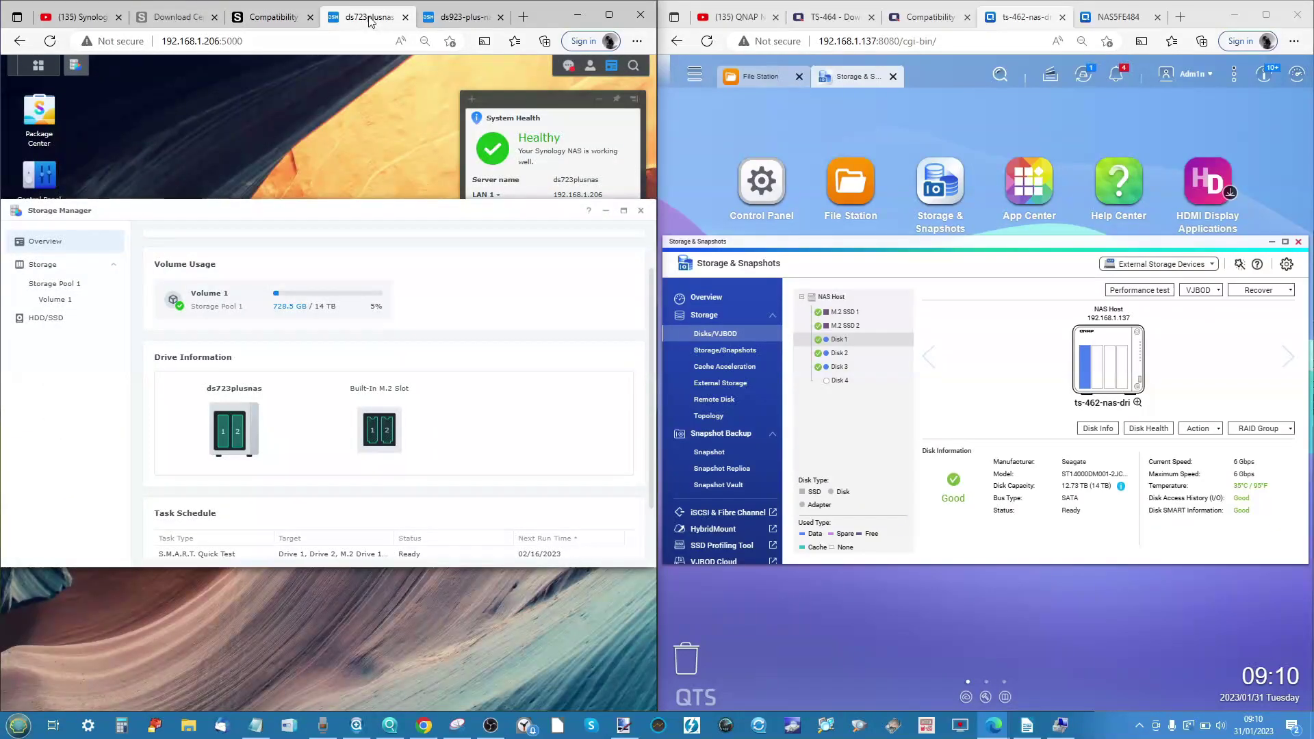
{"action": "left_click", "coordinate": [44, 320]}
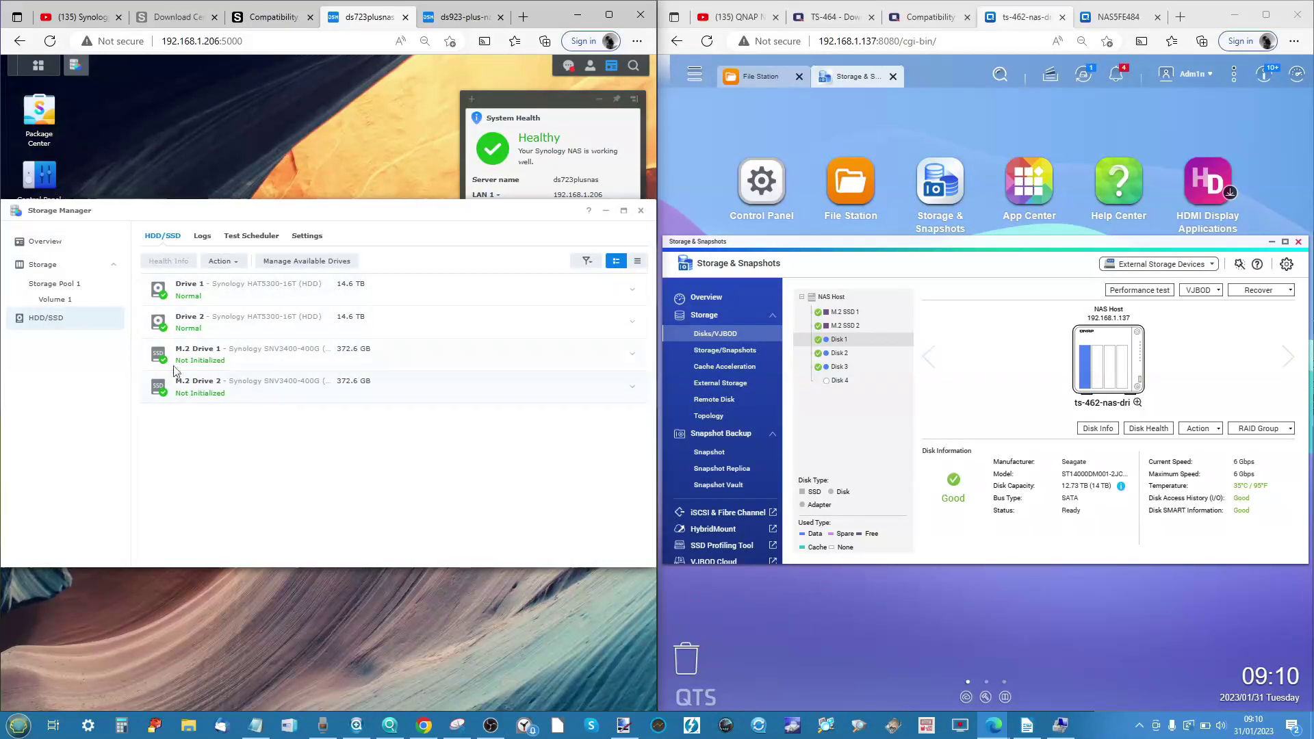
- Select M.2 Drive 1 in DSM and bring up Manage Available Drives, offering storage pool or SSD cache
{"action": "left_click", "coordinate": [234, 364]}
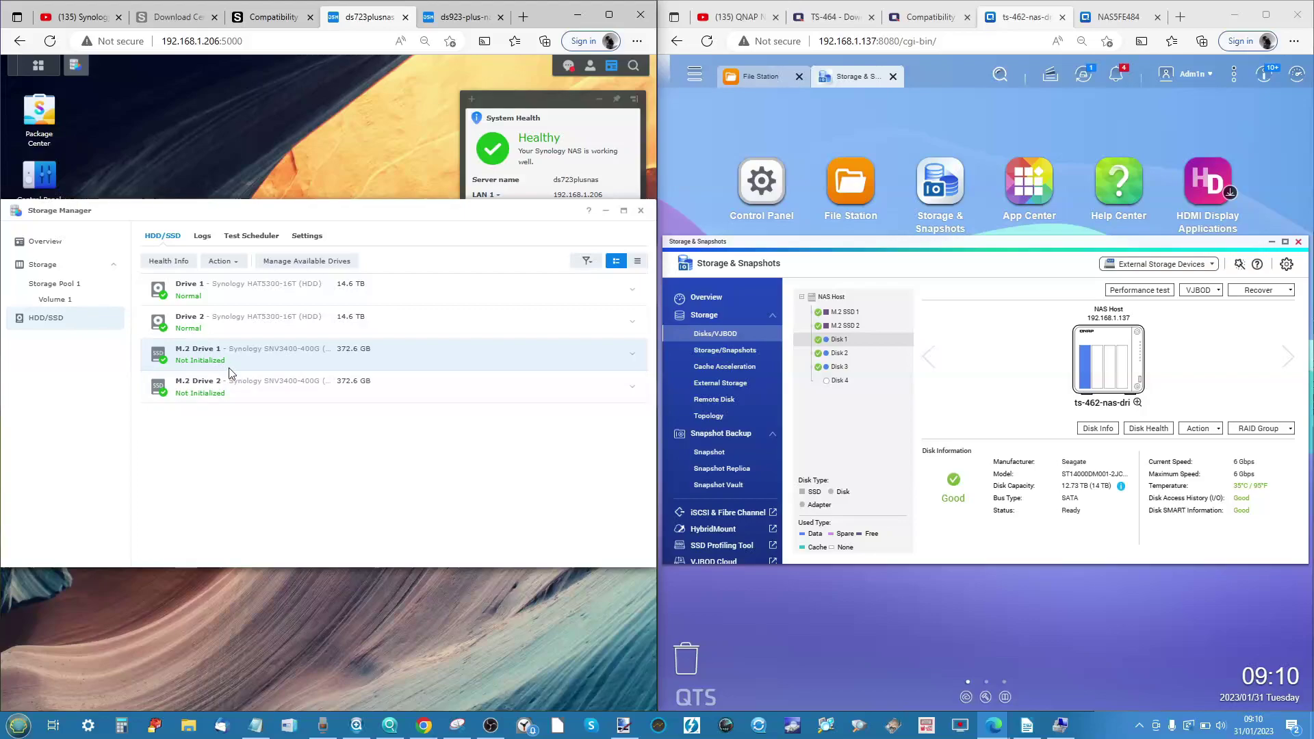
{"action": "left_click", "coordinate": [311, 267]}
{"action": "left_click_drag", "start_coordinate": [313, 266], "coordinate": [339, 212]}
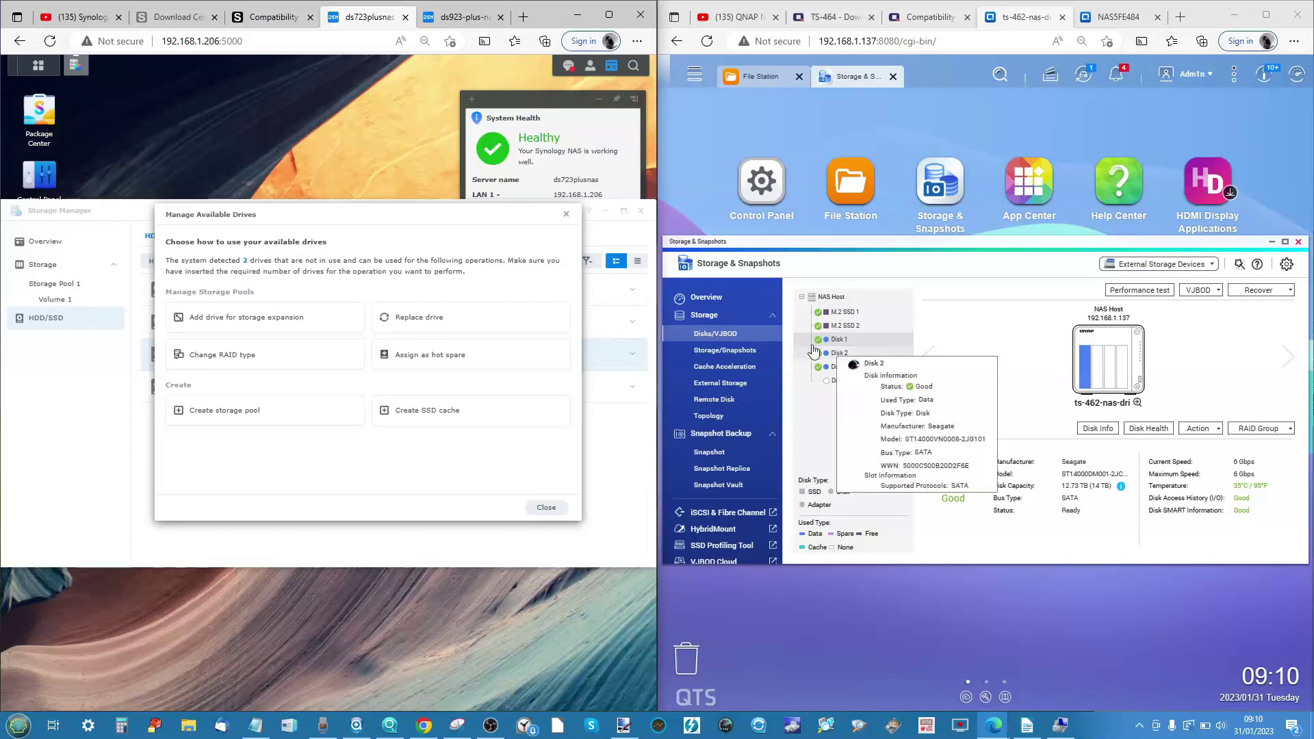
- In QTS, check M.2 SSD 1's actions and the Create menu, then open Cache Acceleration
{"action": "left_click", "coordinate": [831, 313]}
{"action": "right_click", "coordinate": [830, 315]}
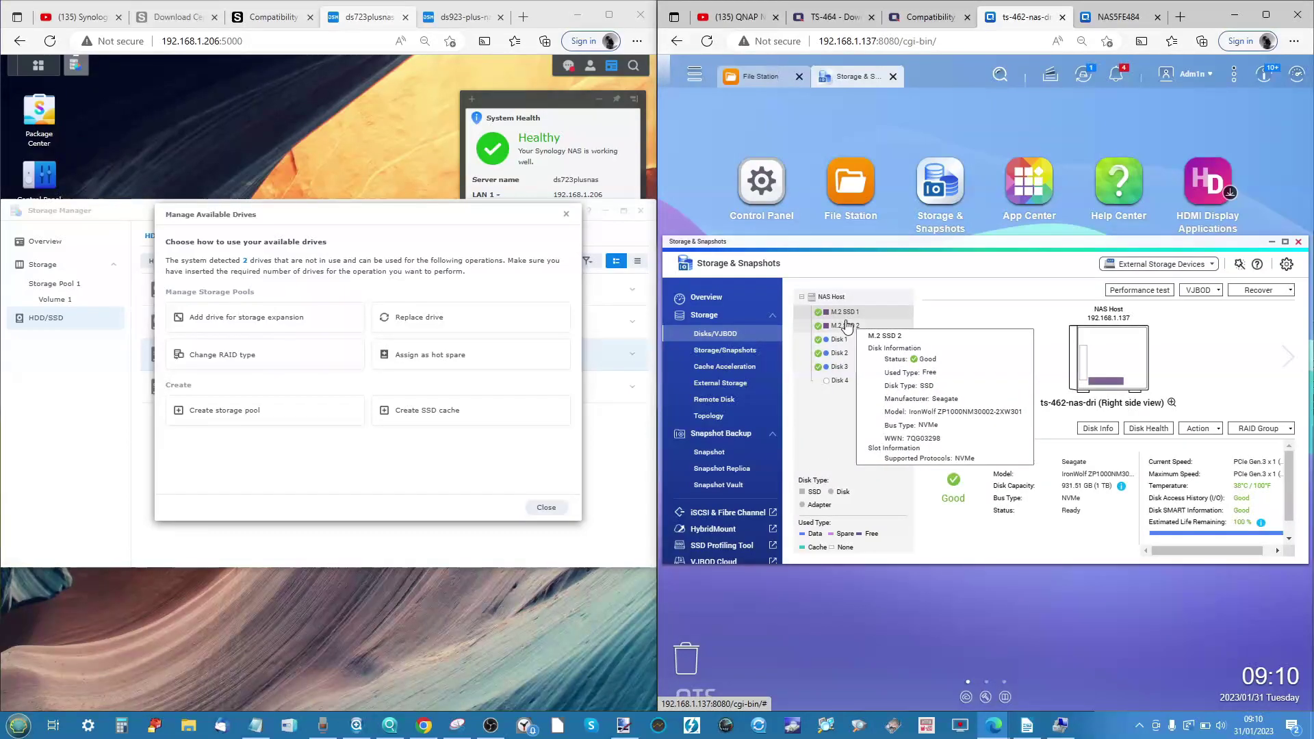
{"action": "left_click", "coordinate": [1216, 431]}
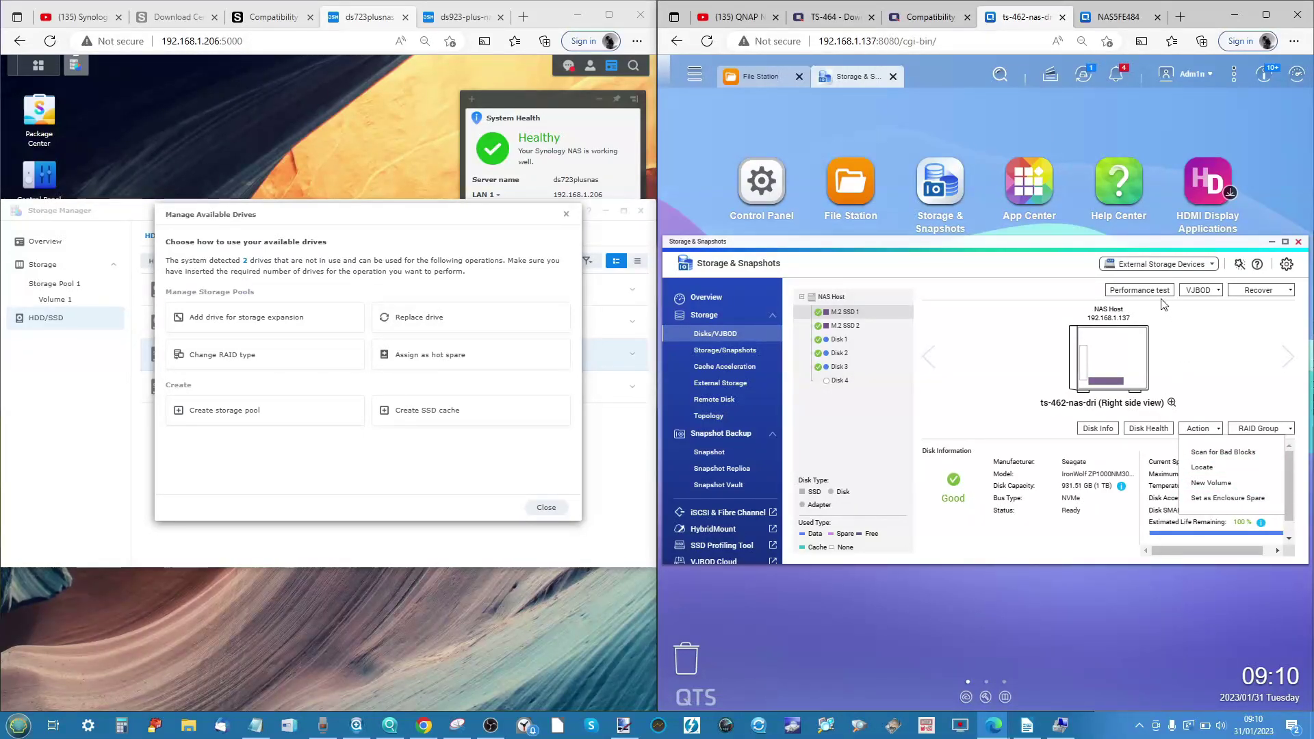
{"action": "left_click", "coordinate": [720, 349]}
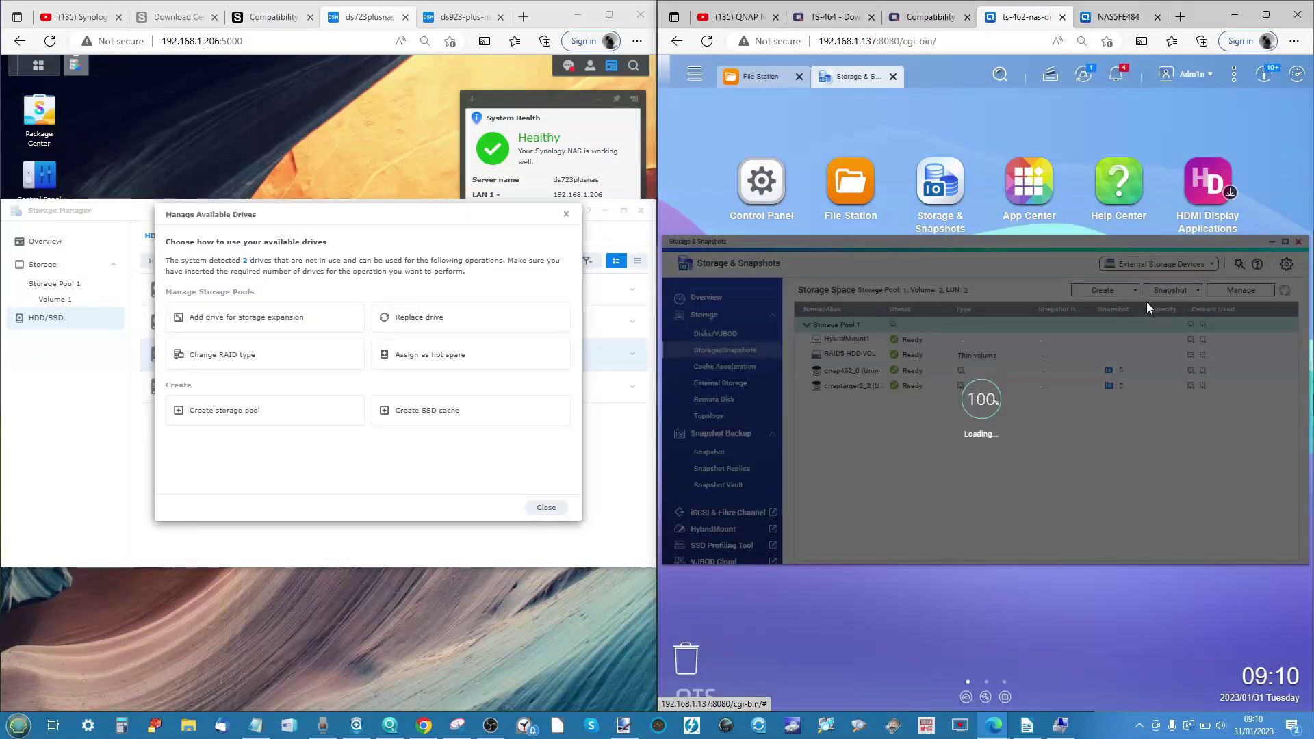
{"action": "left_click", "coordinate": [1129, 291]}
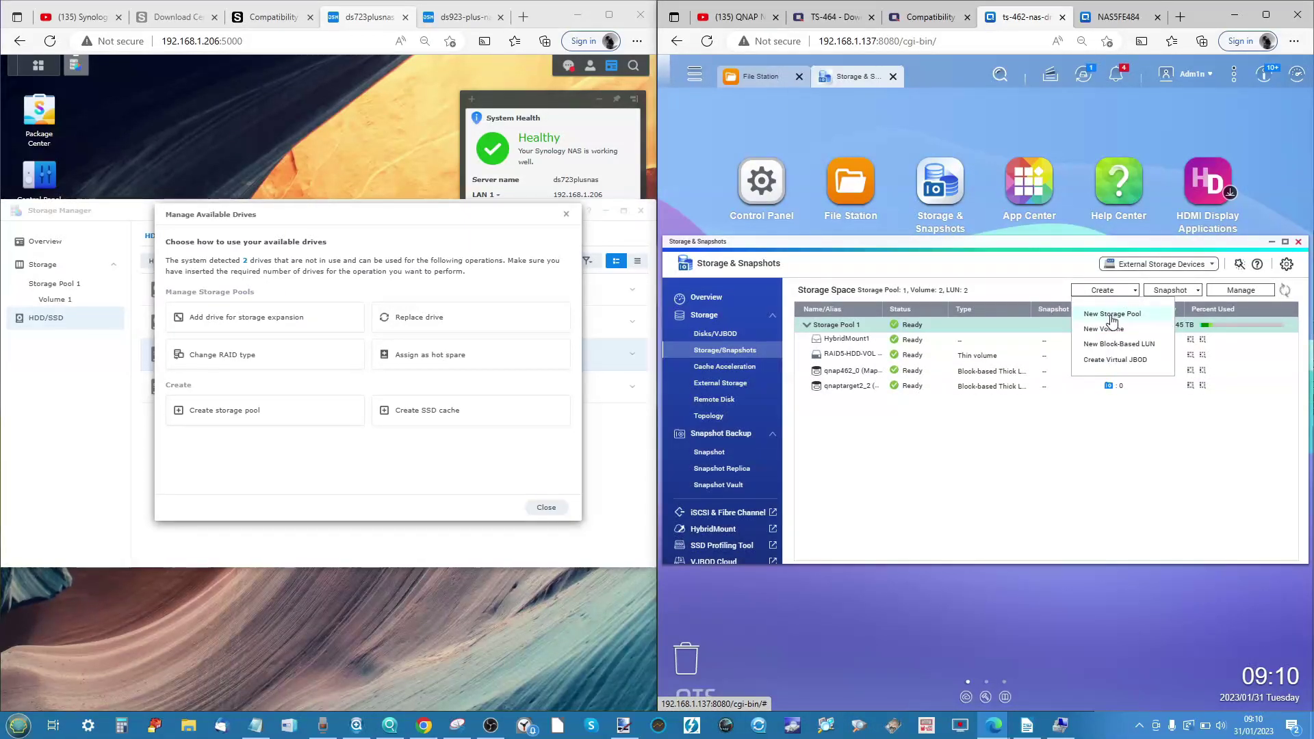
{"action": "left_click", "coordinate": [948, 498]}
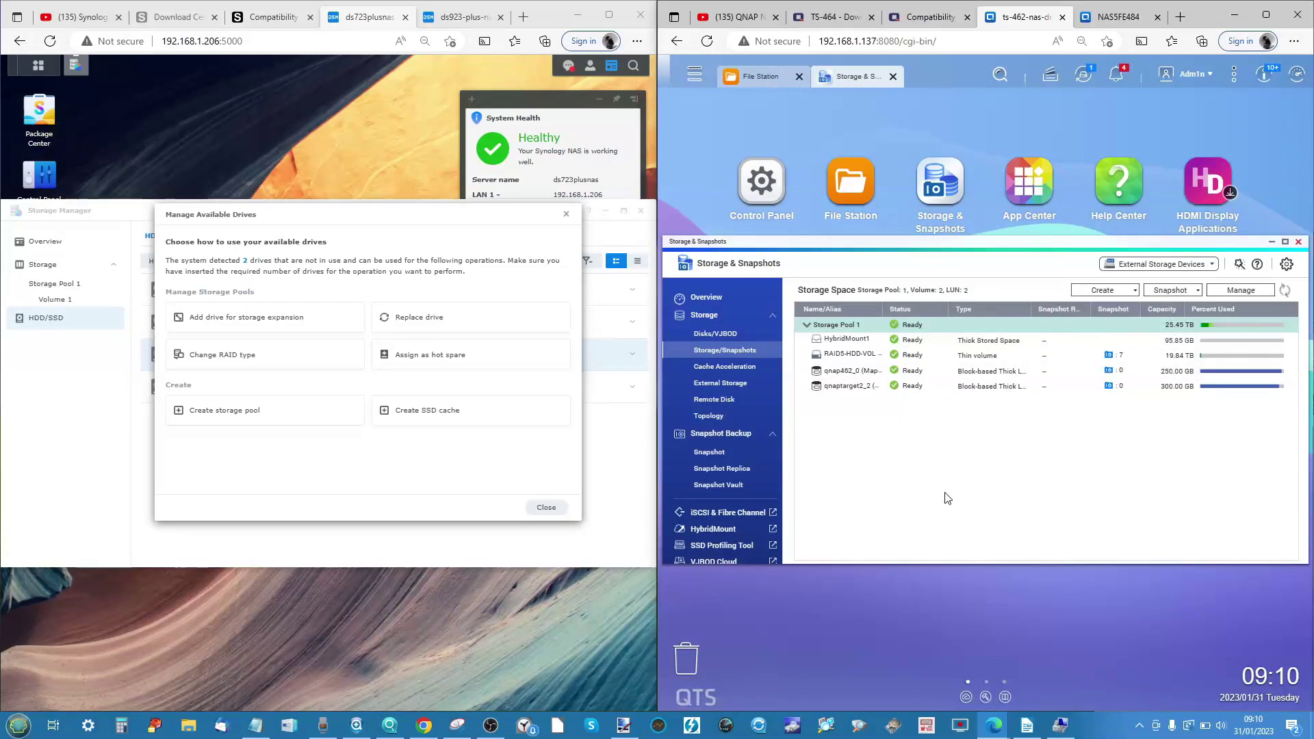
{"action": "left_click", "coordinate": [736, 368]}
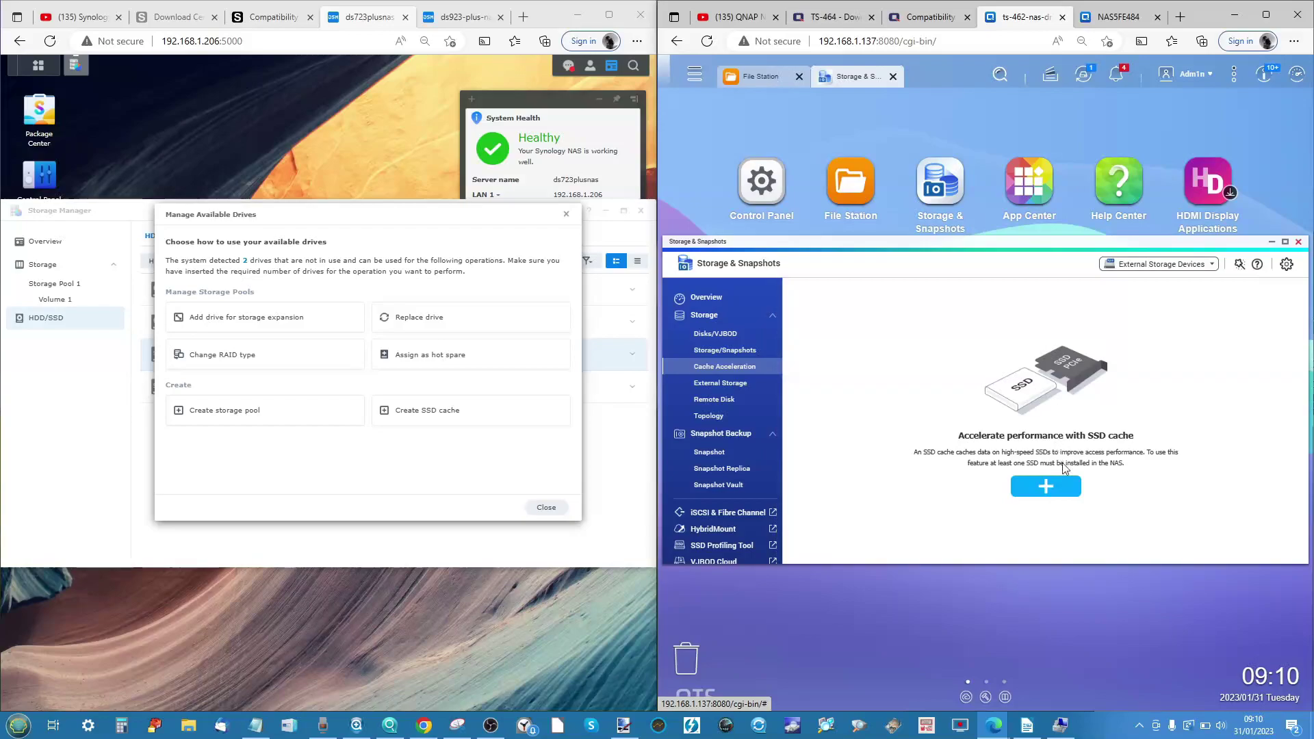
- Cancel QNAP's SSD cache creation, review its Overview and disk list, and reopen Synology's available-drives options
{"action": "left_click", "coordinate": [1045, 487]}
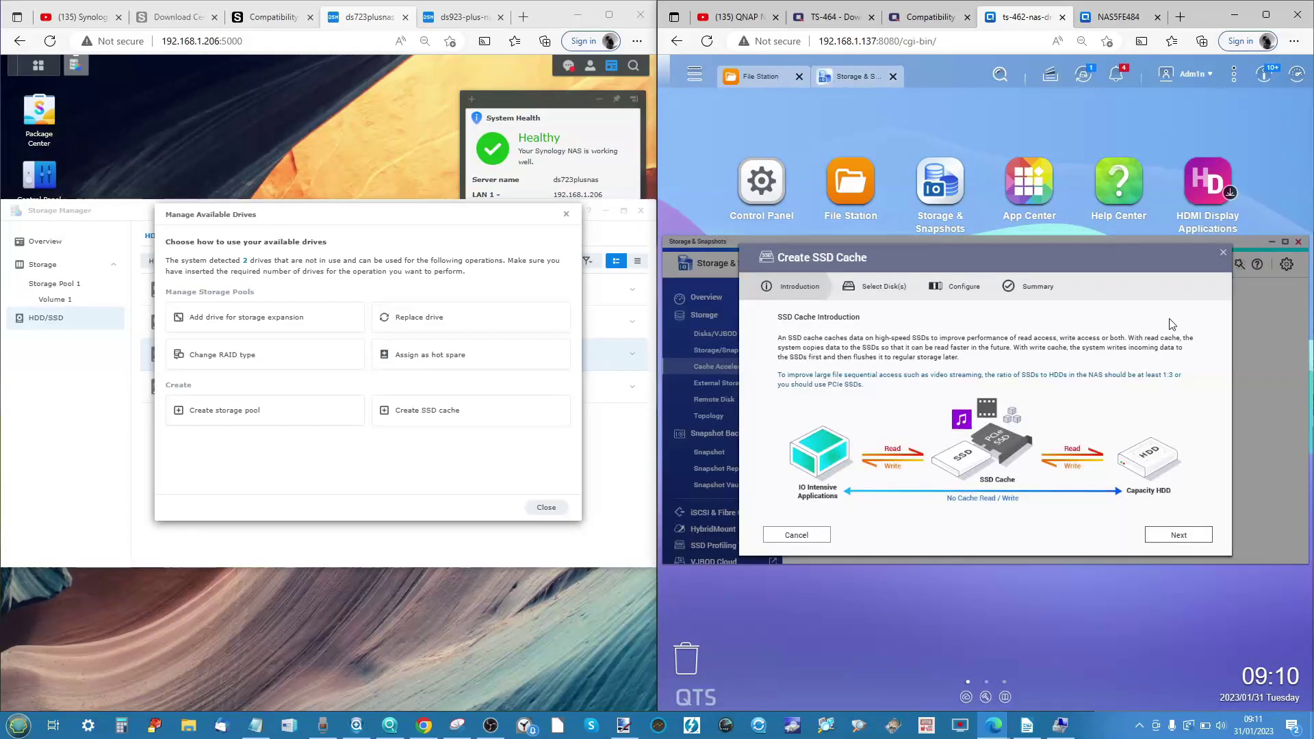
{"action": "left_click", "coordinate": [1223, 252]}
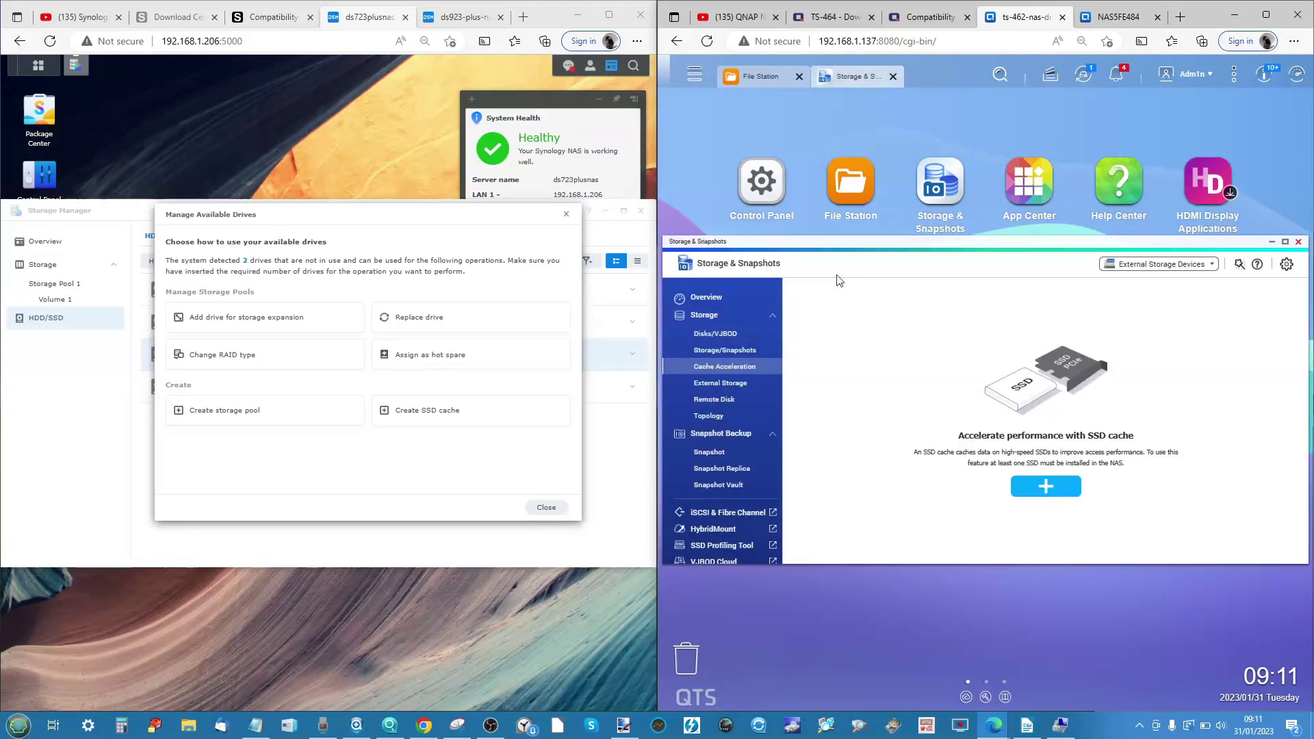
{"action": "left_click", "coordinate": [706, 298]}
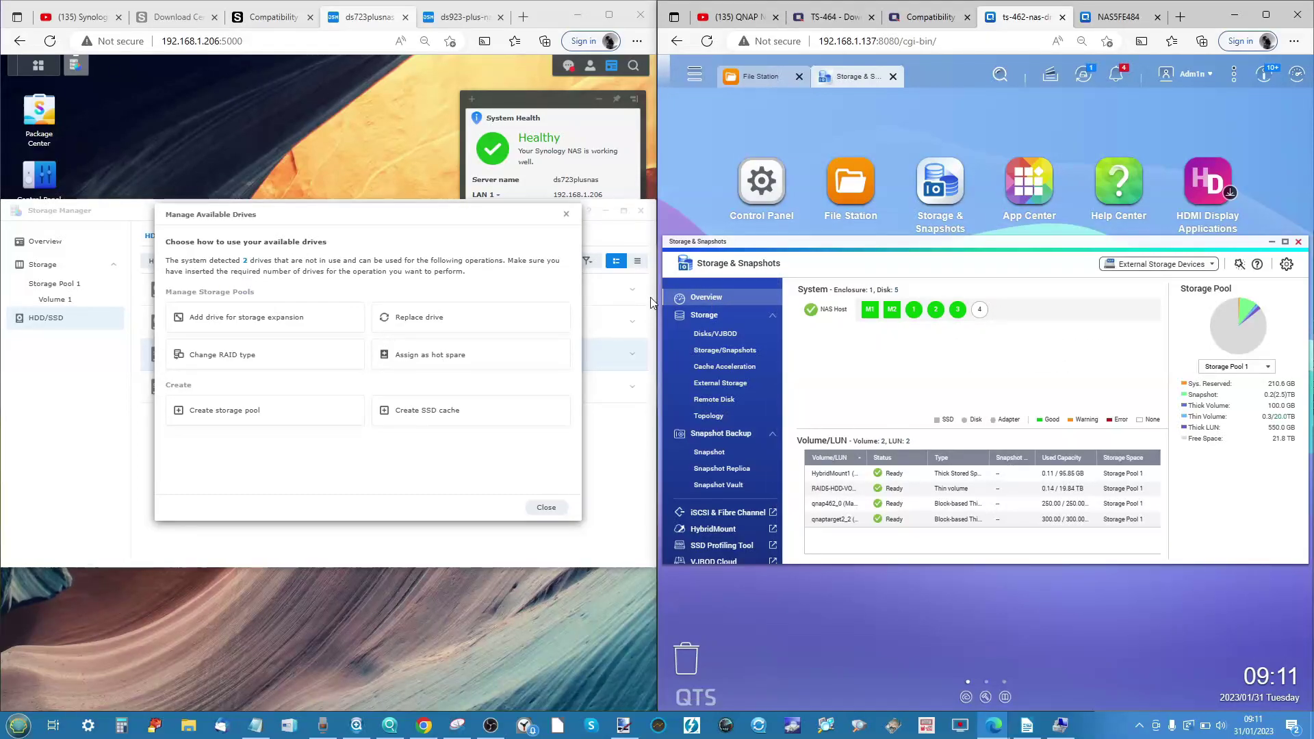
{"action": "left_click", "coordinate": [723, 342]}
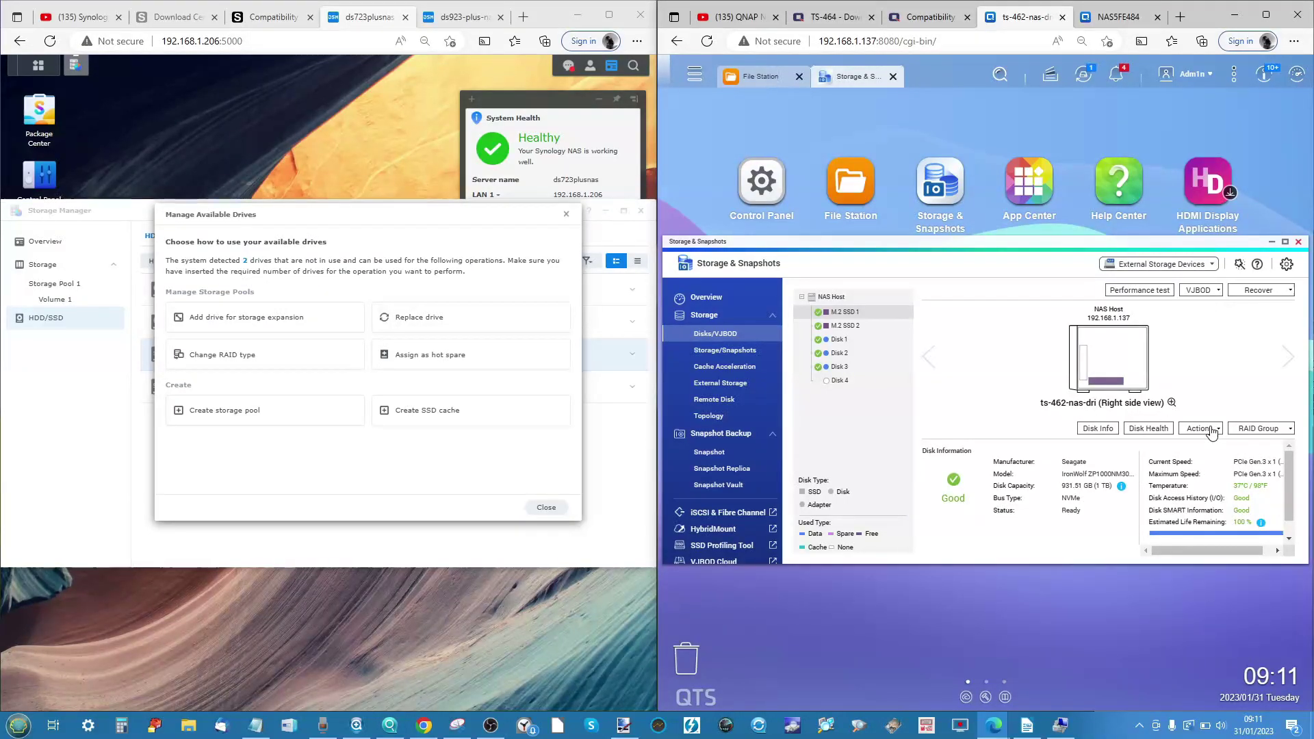
{"action": "left_click_drag", "start_coordinate": [309, 214], "coordinate": [288, 153]}
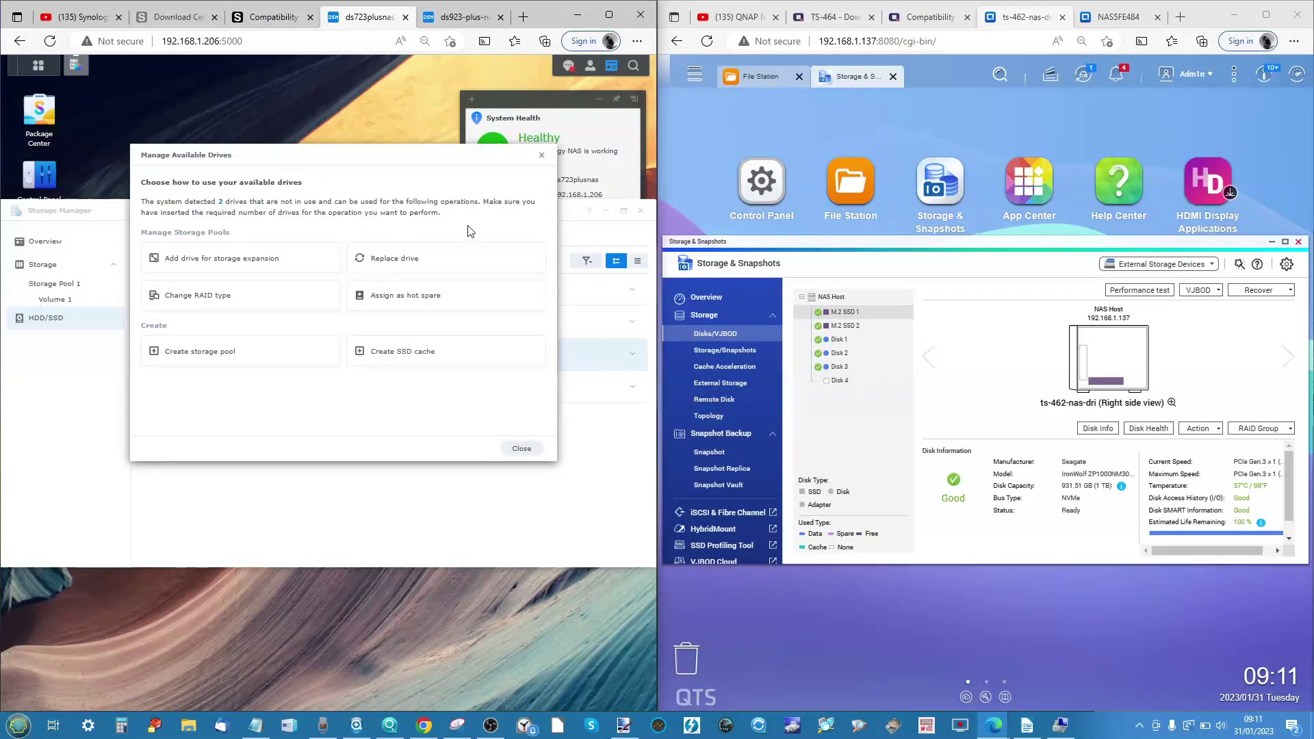
{"action": "left_click", "coordinate": [542, 155]}
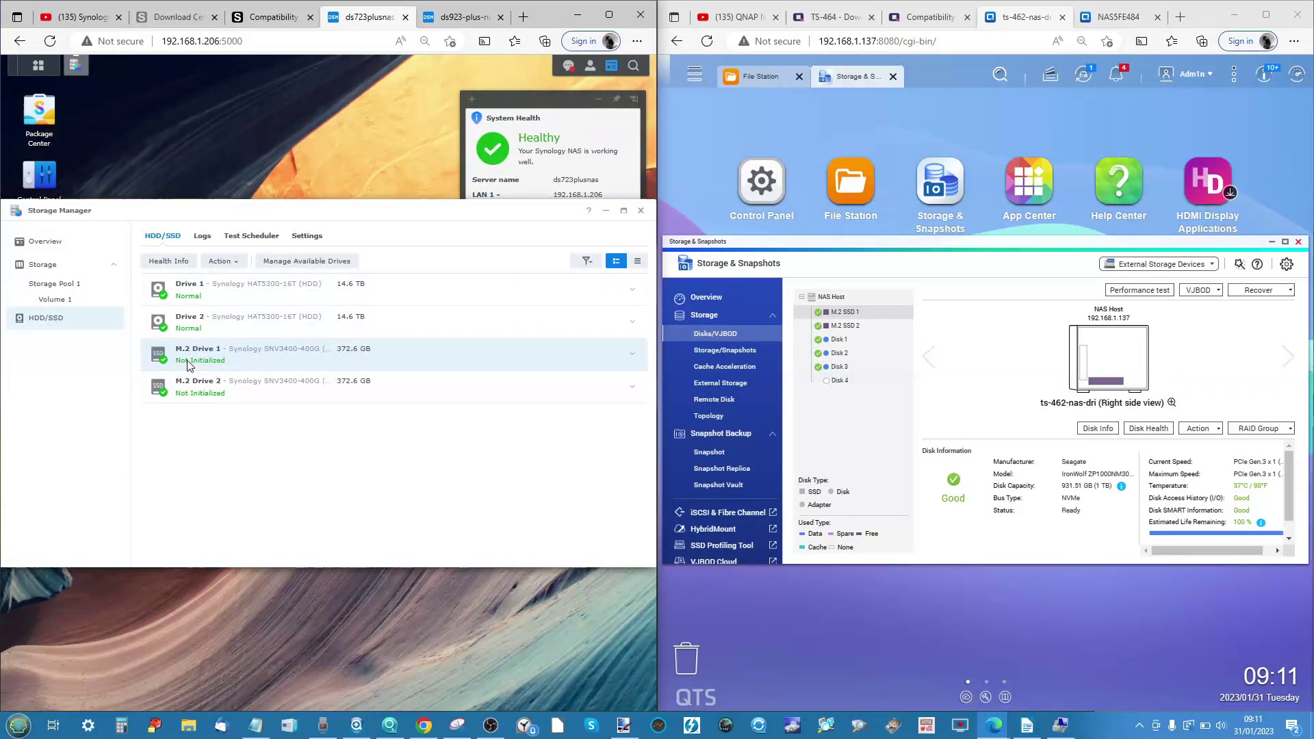
{"action": "left_click", "coordinate": [294, 263]}
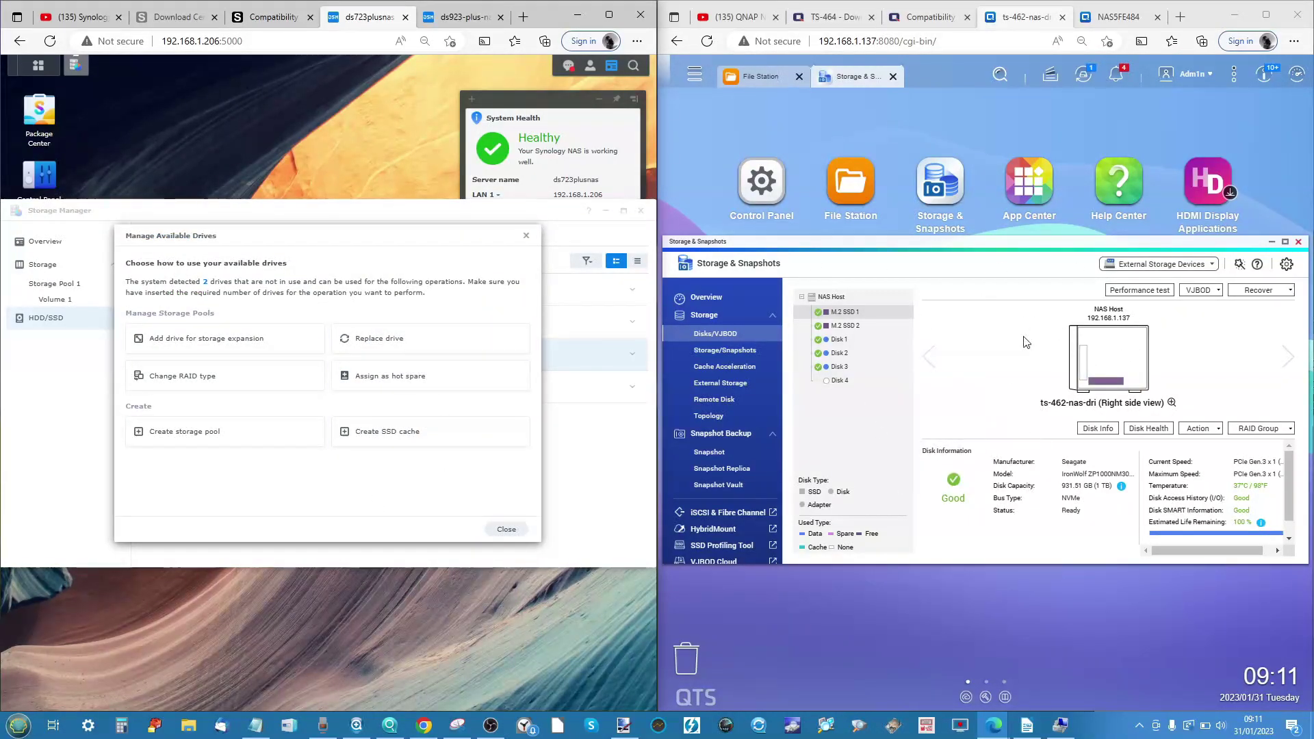
- Open QNAP's storage pools and volumes list and view, then close, the global storage settings
{"action": "mouse_move", "coordinate": [875, 388]}
{"action": "mouse_move", "coordinate": [910, 340]}
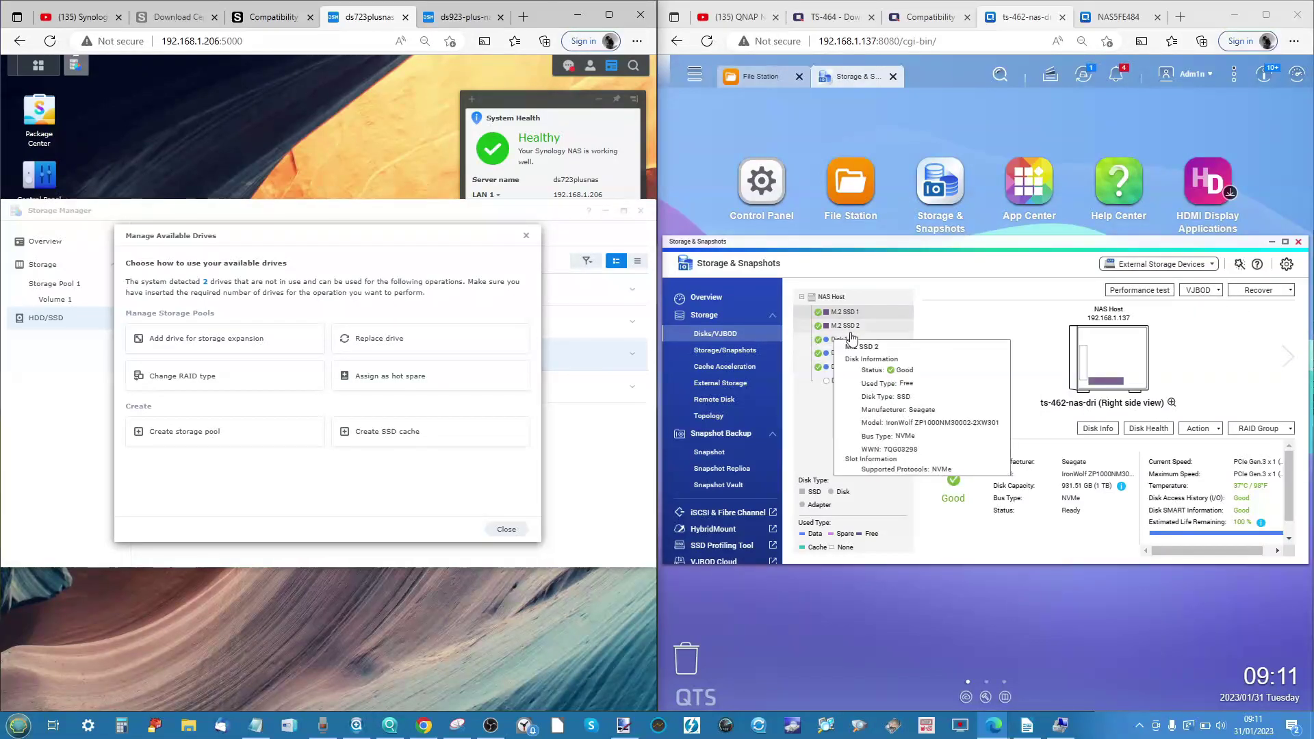
{"action": "left_click", "coordinate": [712, 352]}
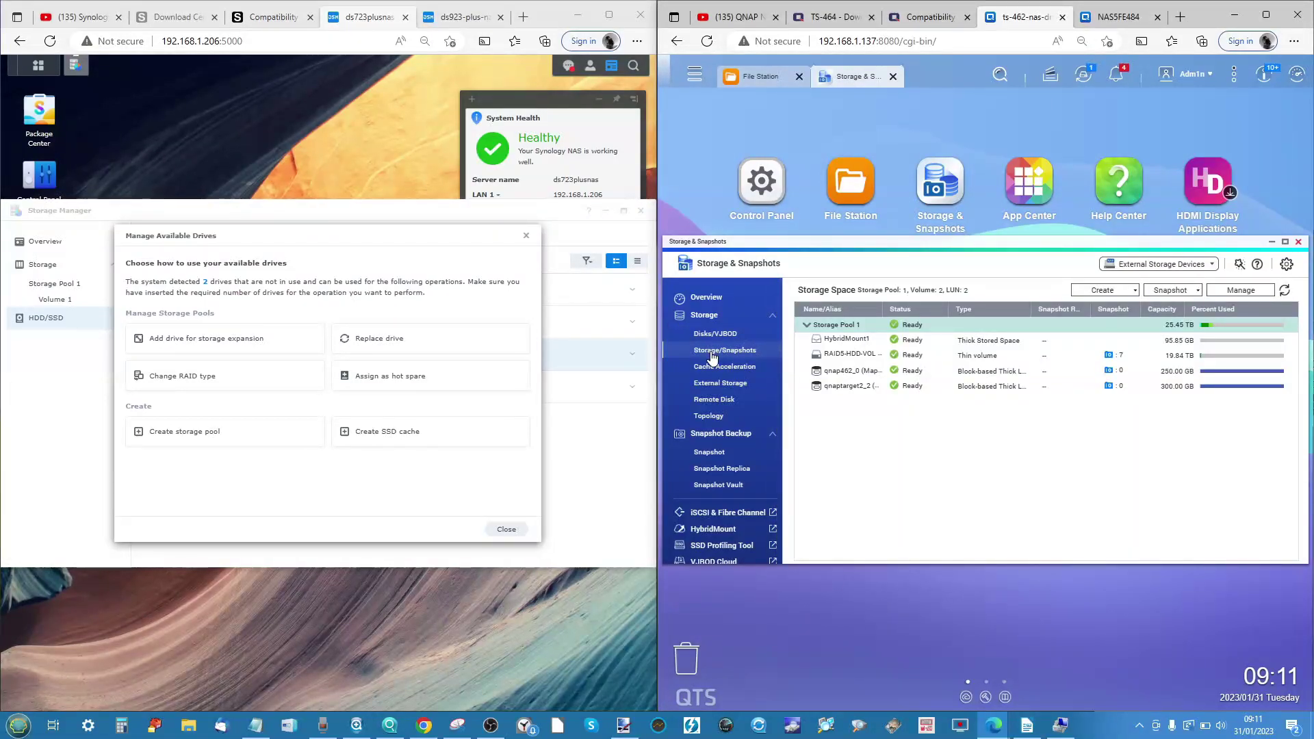
{"action": "left_click", "coordinate": [1288, 265]}
{"action": "left_click", "coordinate": [1273, 545]}
{"action": "left_click", "coordinate": [1240, 264]}
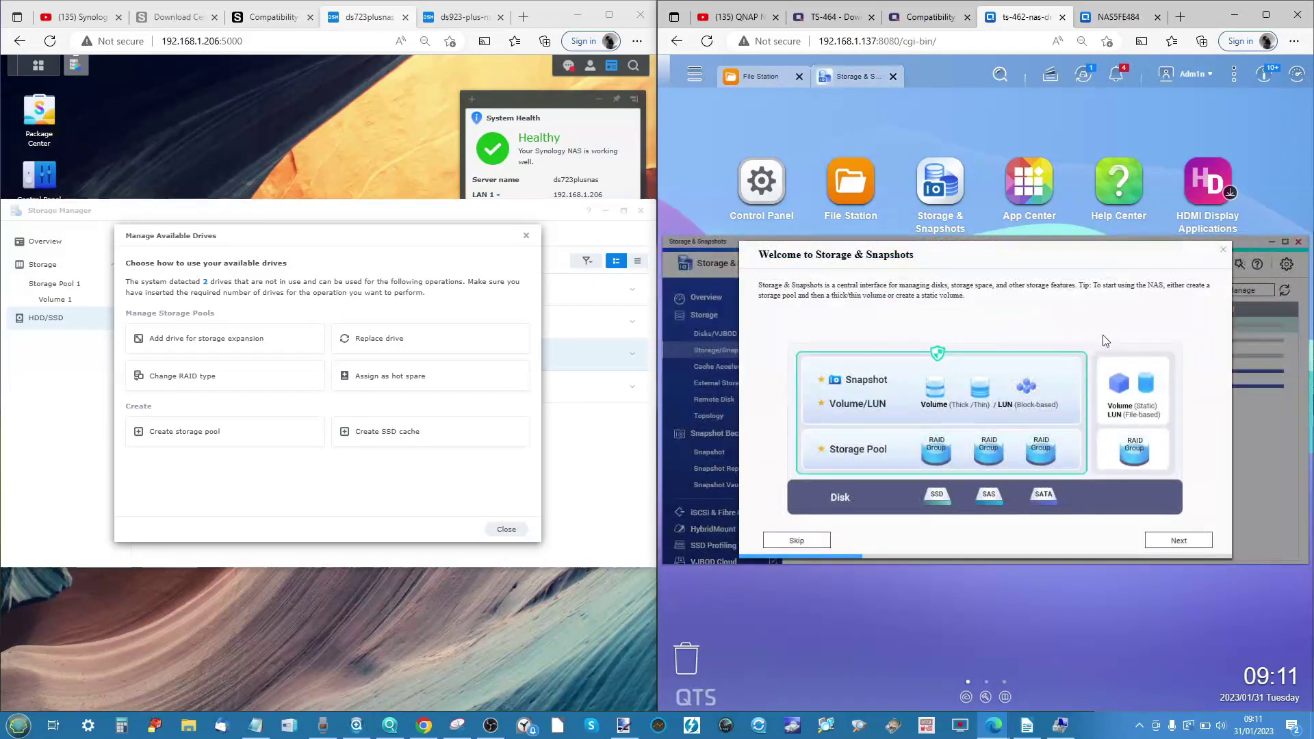
- Skip QNAP's welcome guide and pool wizard to reach Cache Acceleration, and start Synology's Create SSD cache
{"action": "left_click", "coordinate": [1161, 544]}
{"action": "left_click", "coordinate": [1162, 542]}
{"action": "left_click", "coordinate": [1162, 542]}
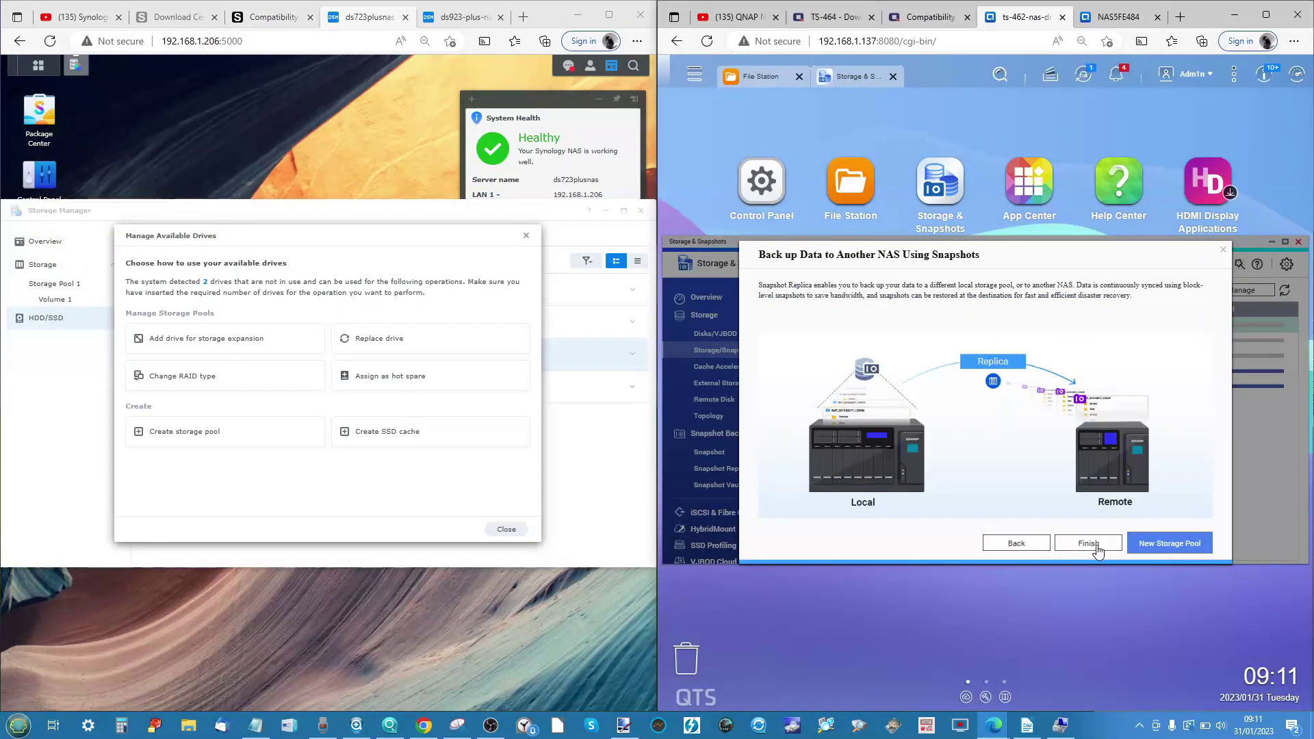
{"action": "left_click", "coordinate": [1167, 546]}
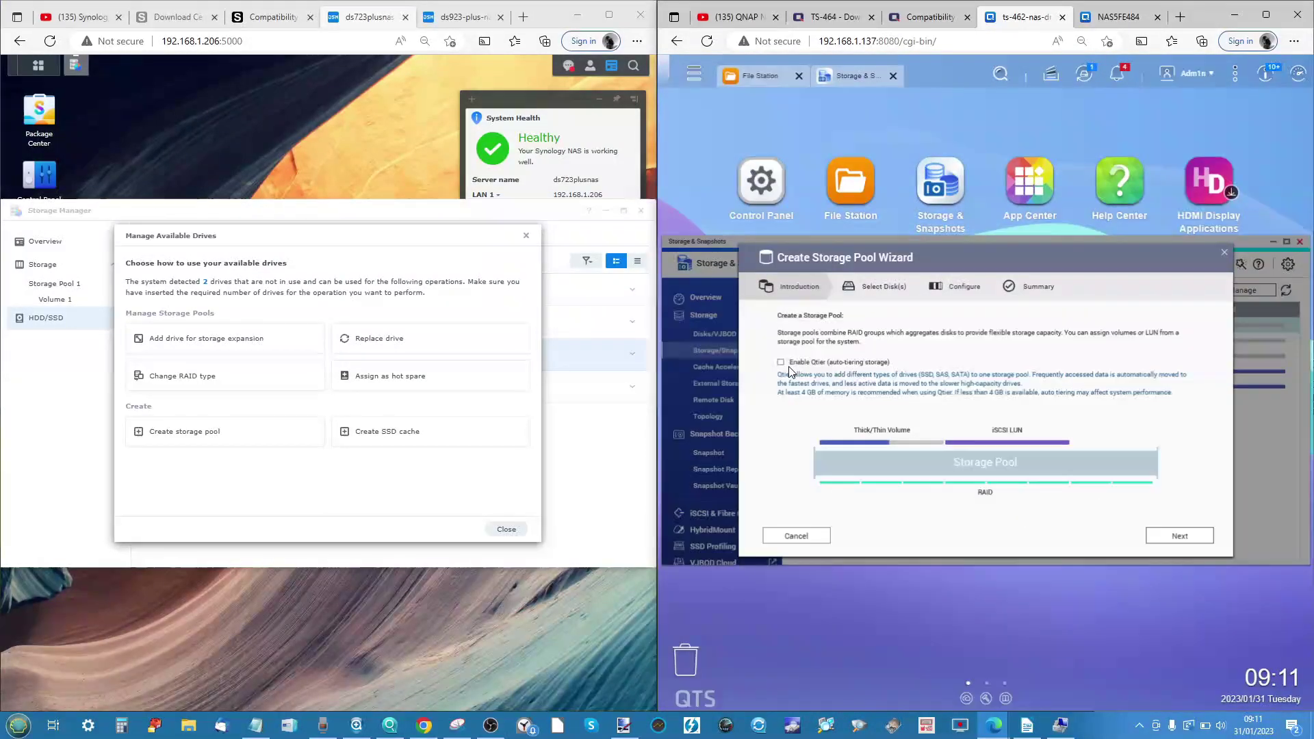
{"action": "left_click", "coordinate": [1224, 254]}
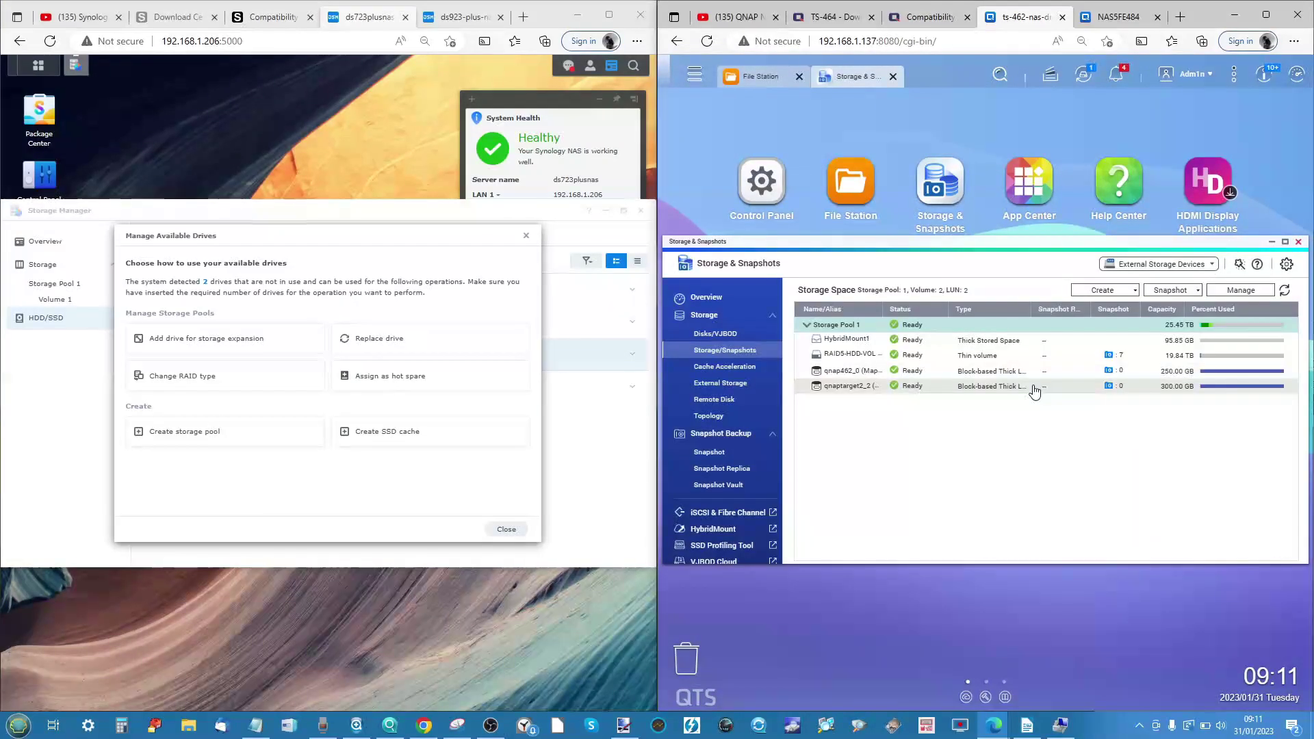
{"action": "left_click", "coordinate": [727, 366]}
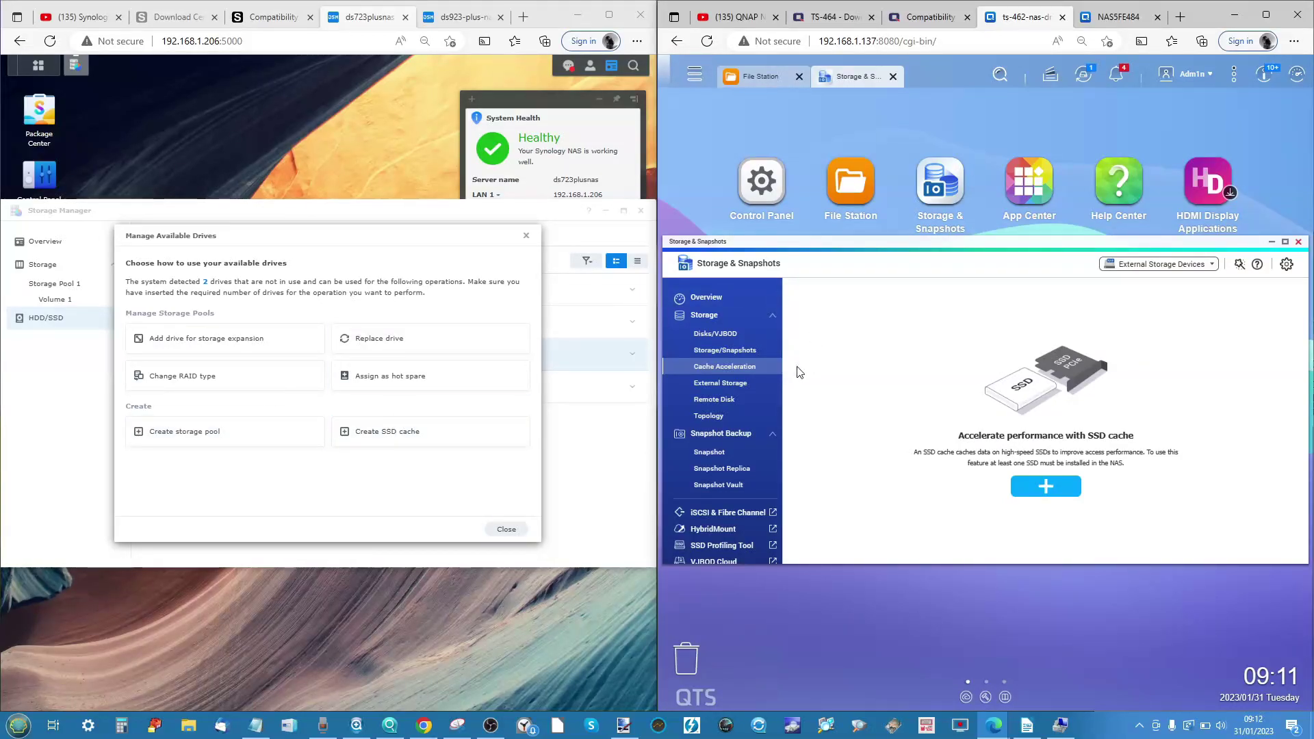
{"action": "left_click", "coordinate": [436, 416]}
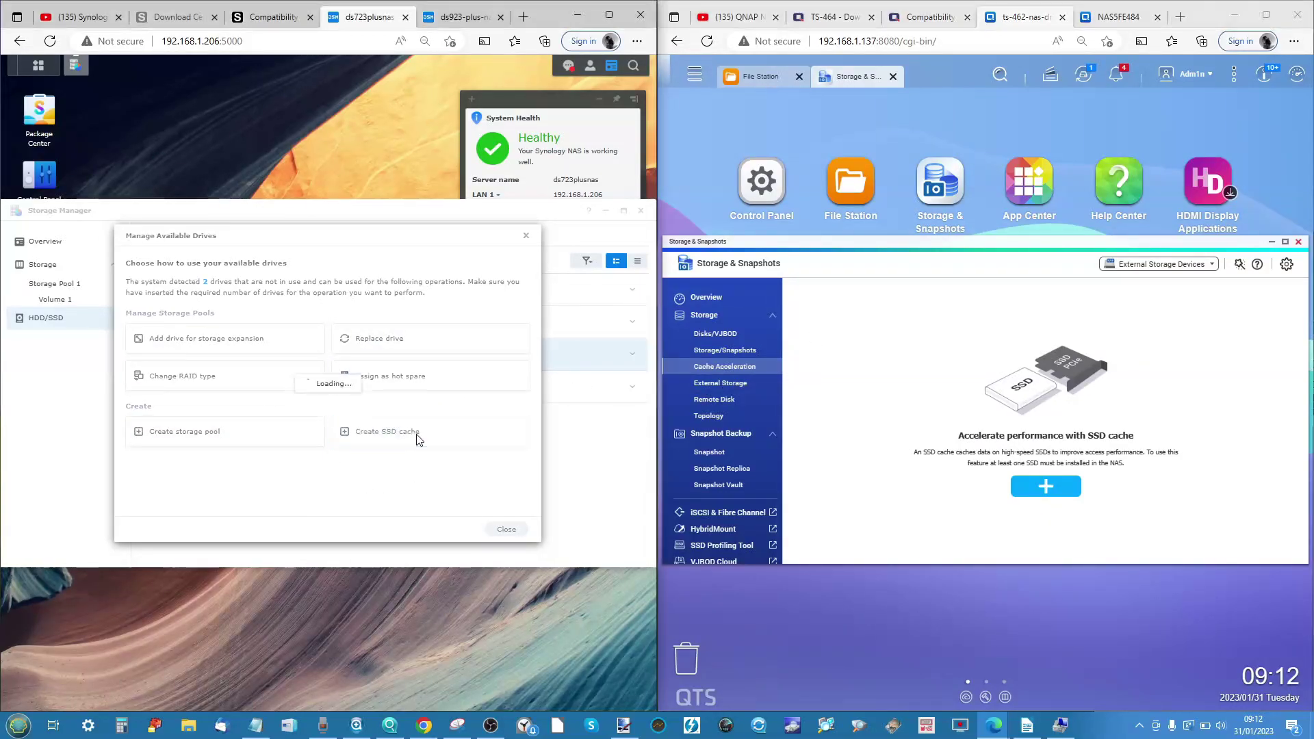
- Open QNAP's Create SSD Cache wizard and mount Synology's cache on Volume 1, advancing to cache mode
{"action": "left_click", "coordinate": [1048, 483]}
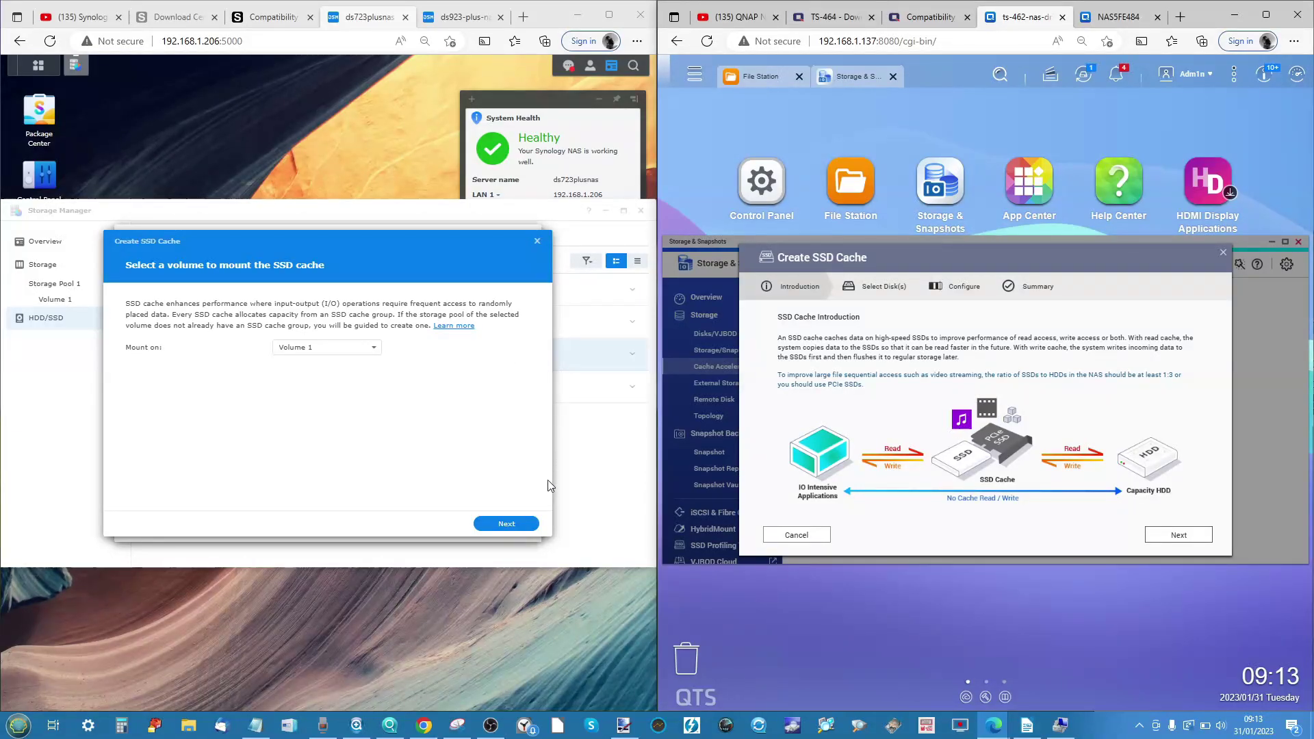
{"action": "left_click", "coordinate": [497, 522]}
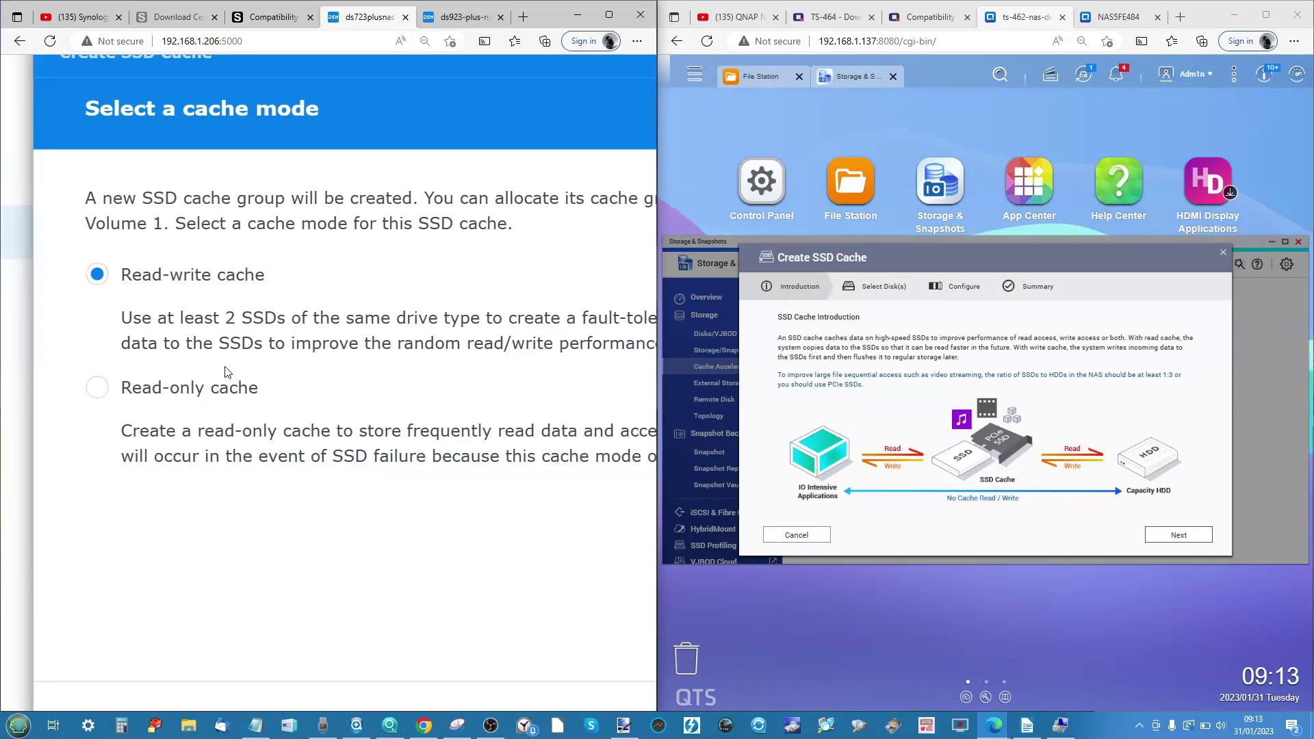
{"action": "key", "text": "ctrl+0"}
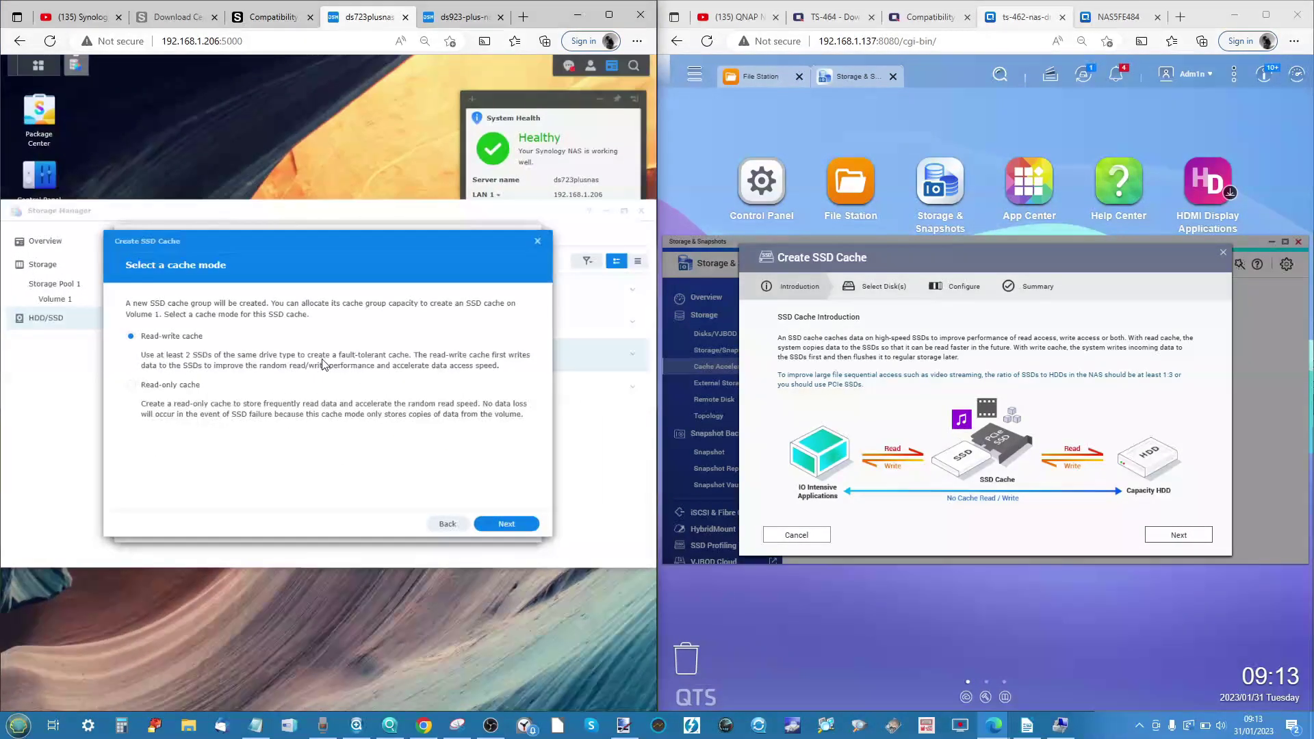
- Advance to QNAP's disk selection, tick M.2 SSD 1, and try the cache and RAID type options
{"action": "left_click", "coordinate": [1179, 535]}
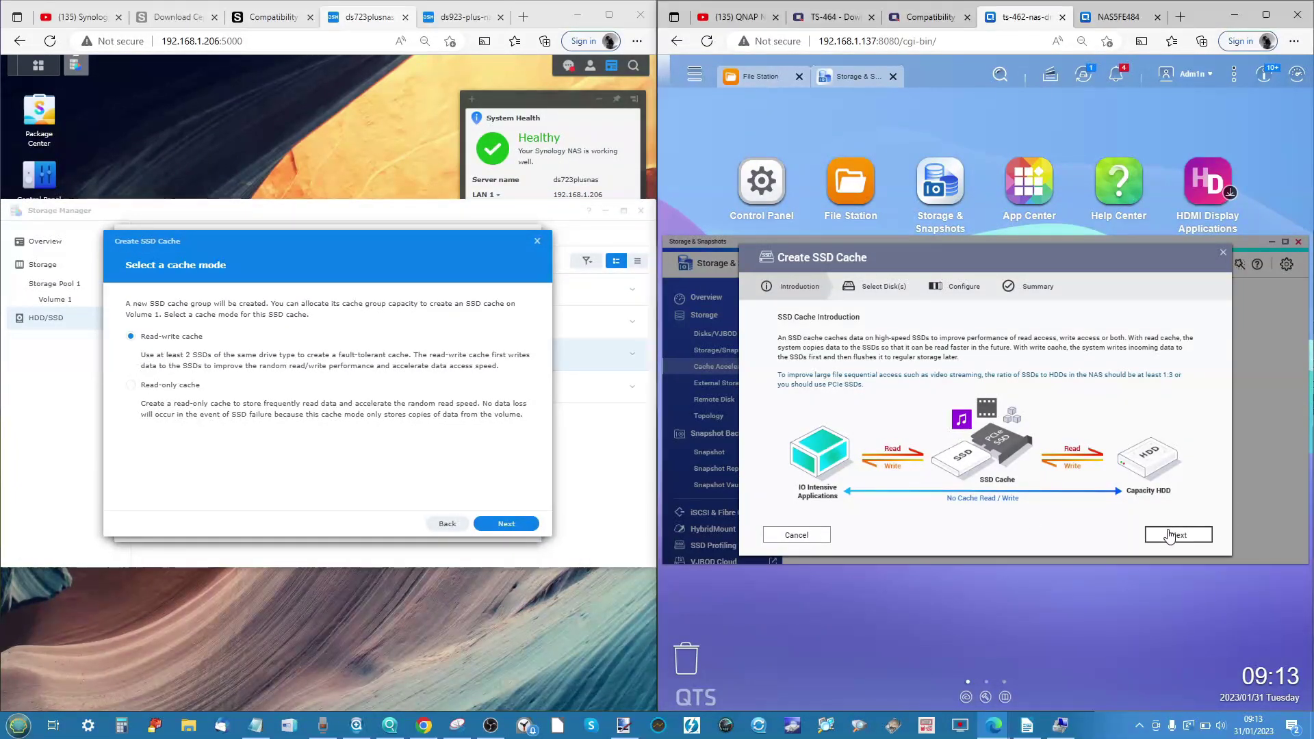
{"action": "left_click", "coordinate": [786, 369]}
{"action": "left_click", "coordinate": [904, 464]}
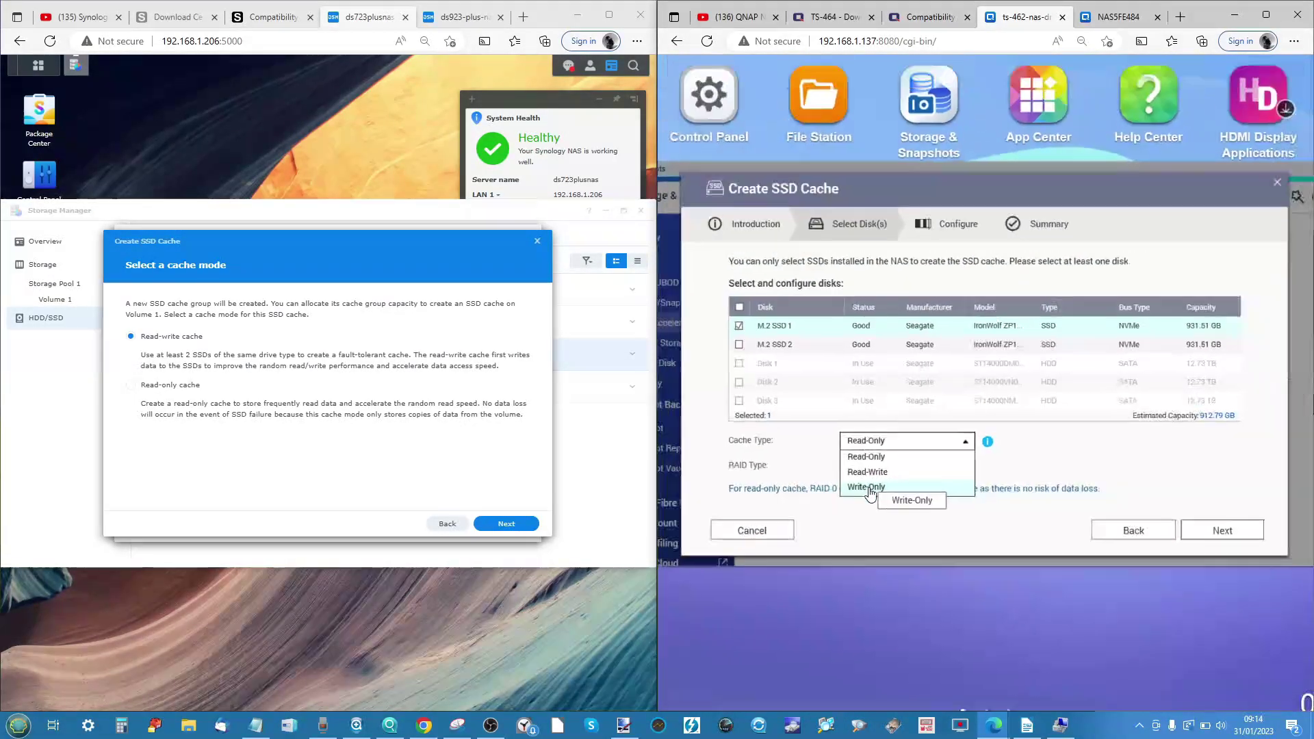
{"action": "left_click", "coordinate": [893, 500]}
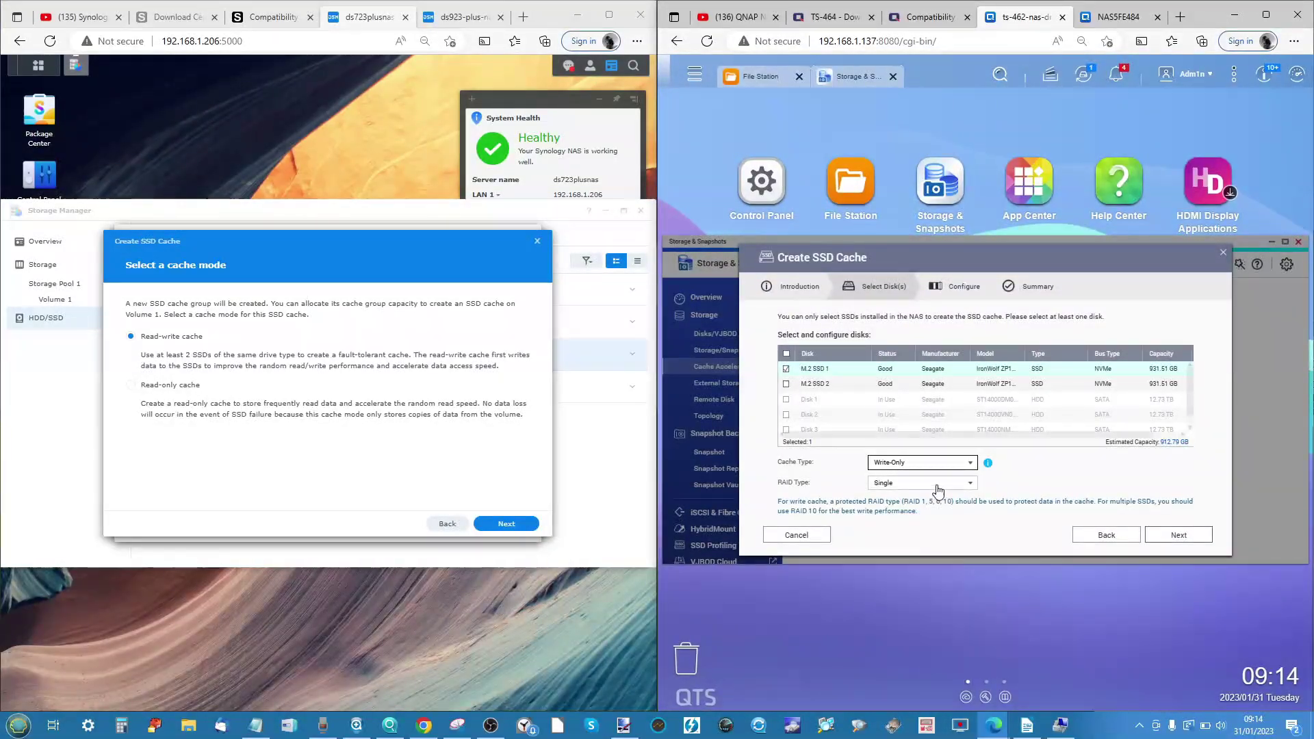
{"action": "left_click", "coordinate": [938, 486]}
{"action": "left_click", "coordinate": [937, 494]}
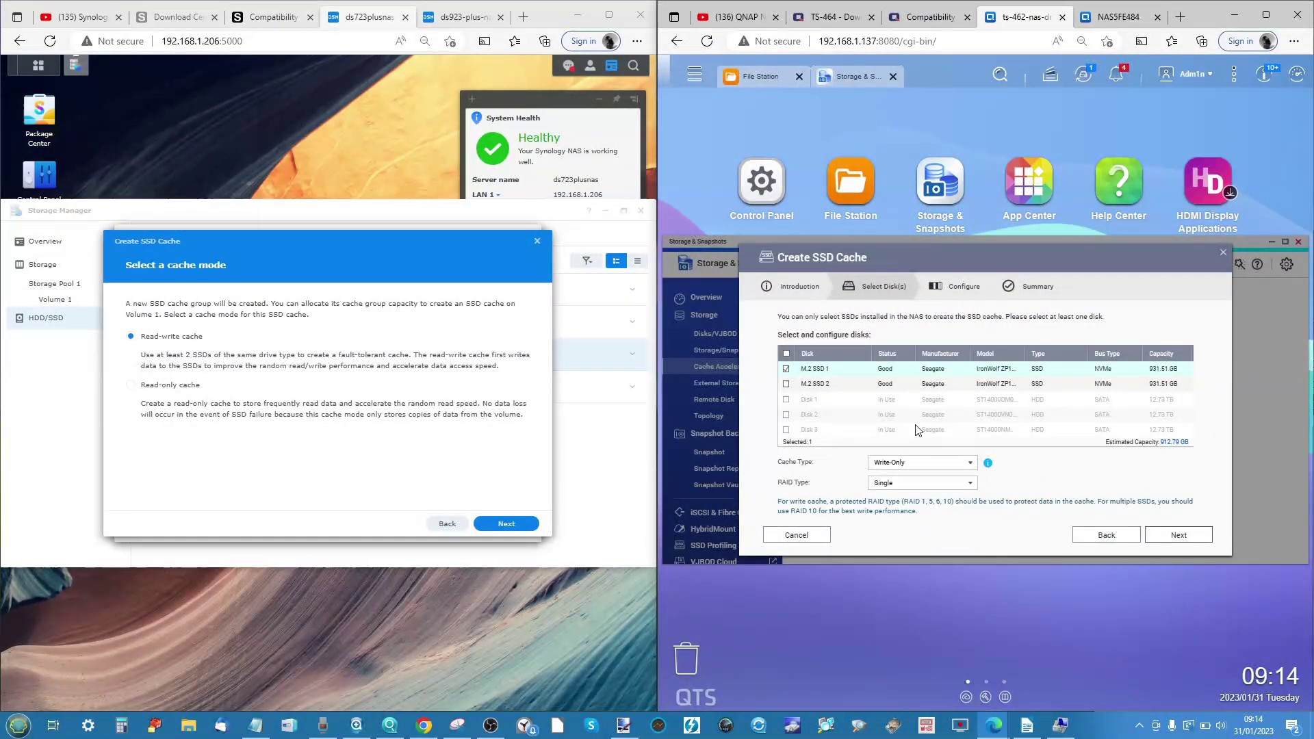
- Add M.2 SSD 2 and settle on a Write-Only cache in RAID 1
{"action": "left_click", "coordinate": [786, 385]}
{"action": "left_click", "coordinate": [890, 463]}
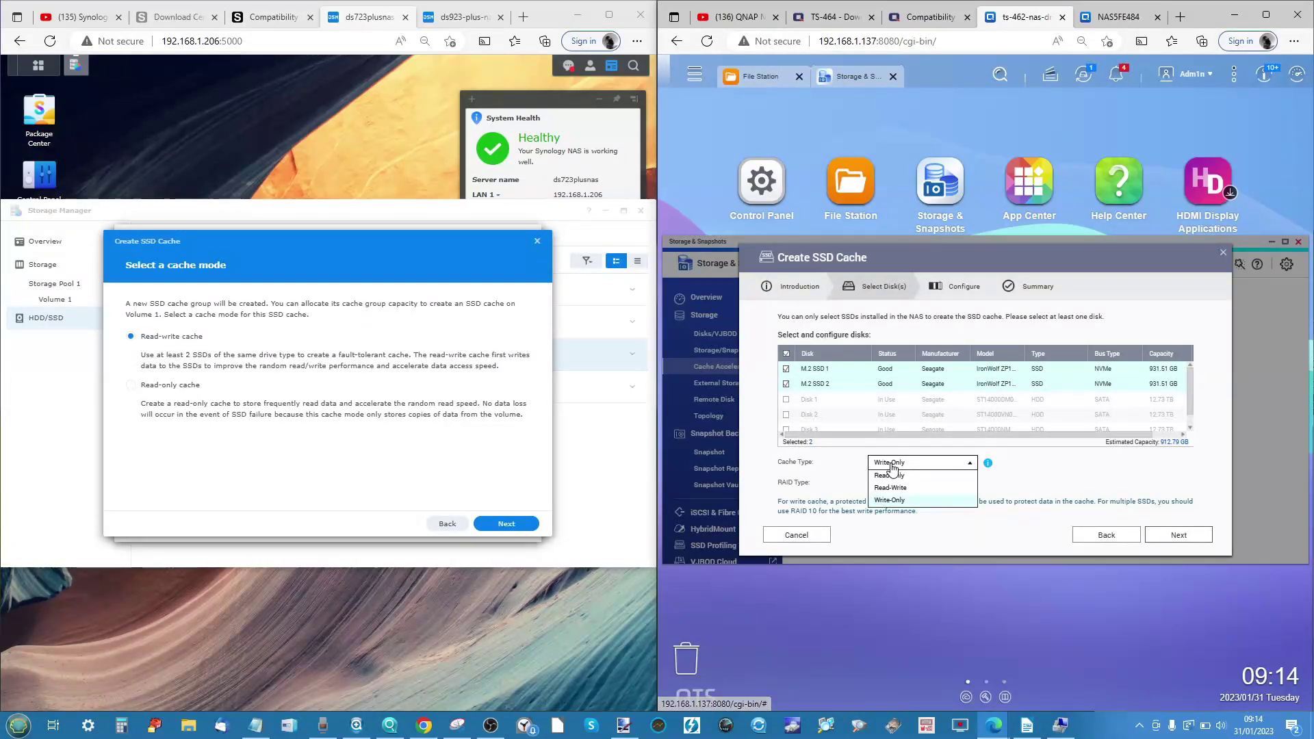
{"action": "left_click", "coordinate": [897, 487]}
{"action": "left_click", "coordinate": [906, 487]}
{"action": "left_click", "coordinate": [906, 487]}
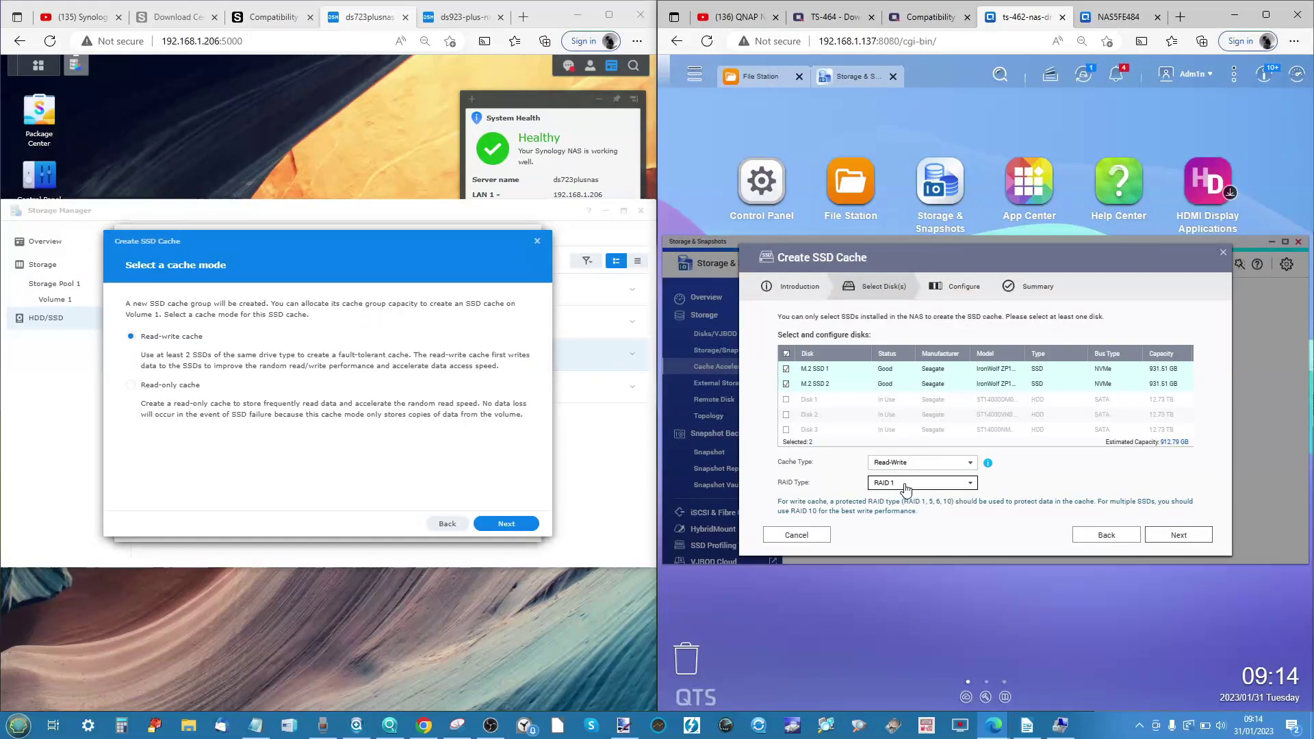
{"action": "left_click", "coordinate": [918, 464]}
{"action": "left_click", "coordinate": [893, 499]}
{"action": "left_click", "coordinate": [908, 484]}
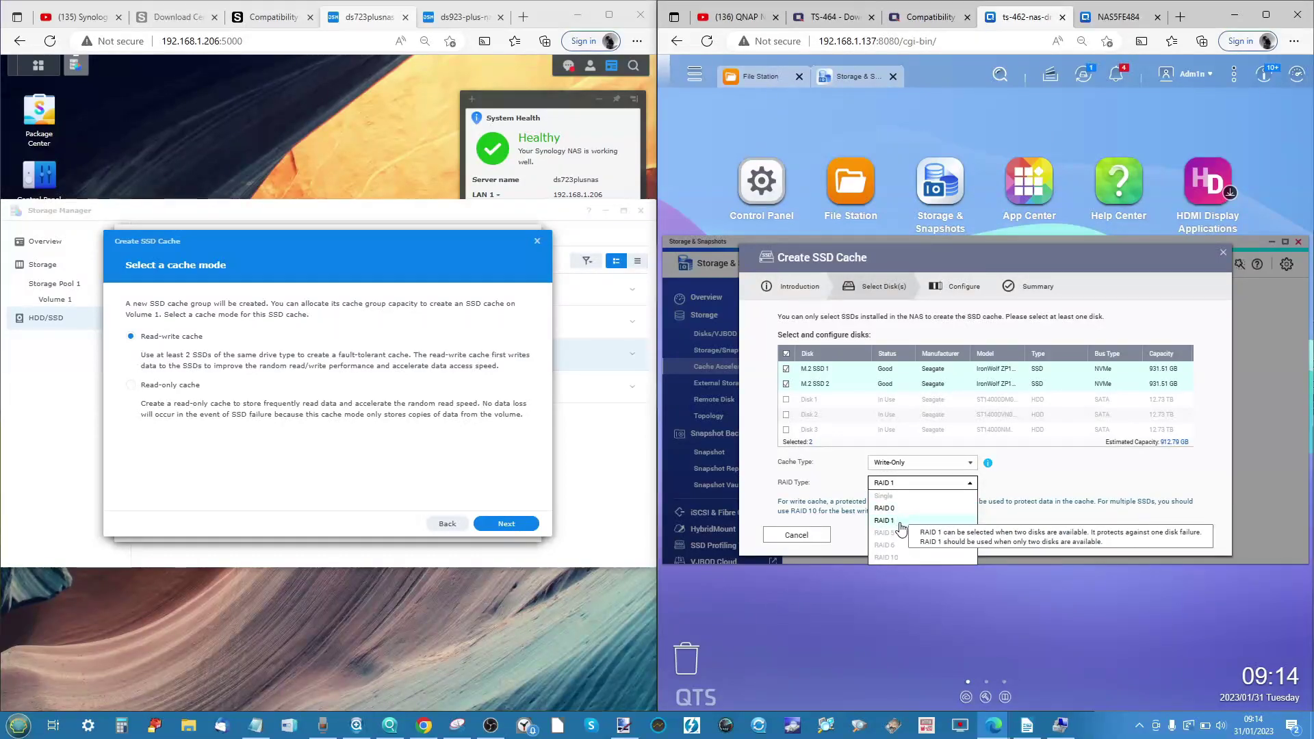
{"action": "left_click", "coordinate": [976, 479]}
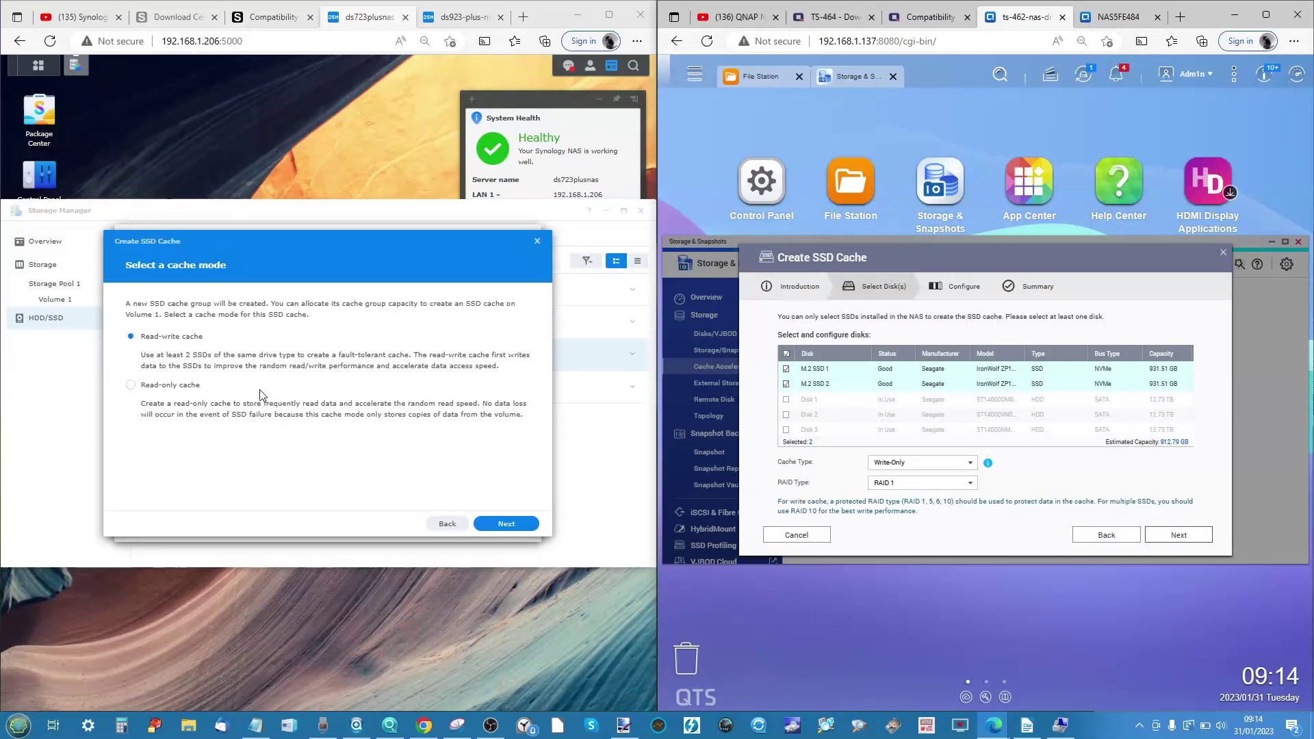
- Accept Synology's read-write cache mode, acknowledge the data-loss warning, and check the RAID 1 option
{"action": "left_click", "coordinate": [494, 524]}
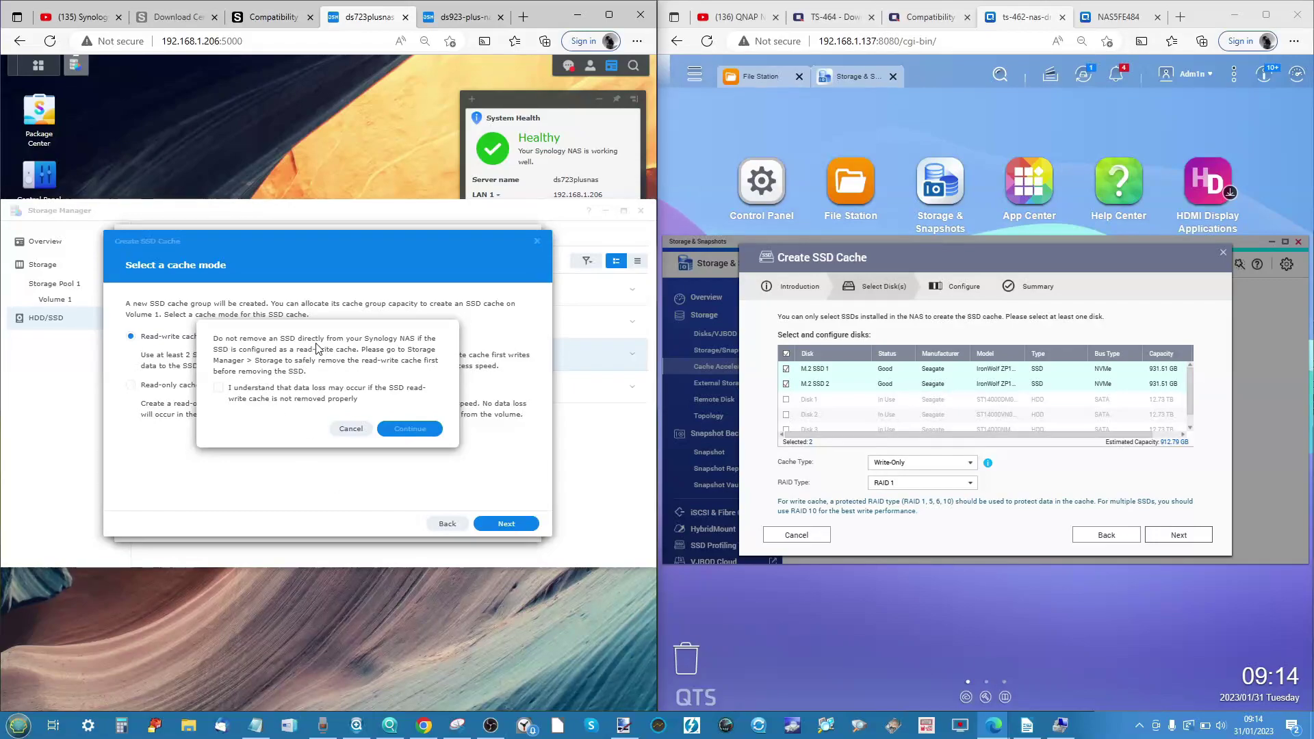
{"action": "left_click", "coordinate": [219, 388]}
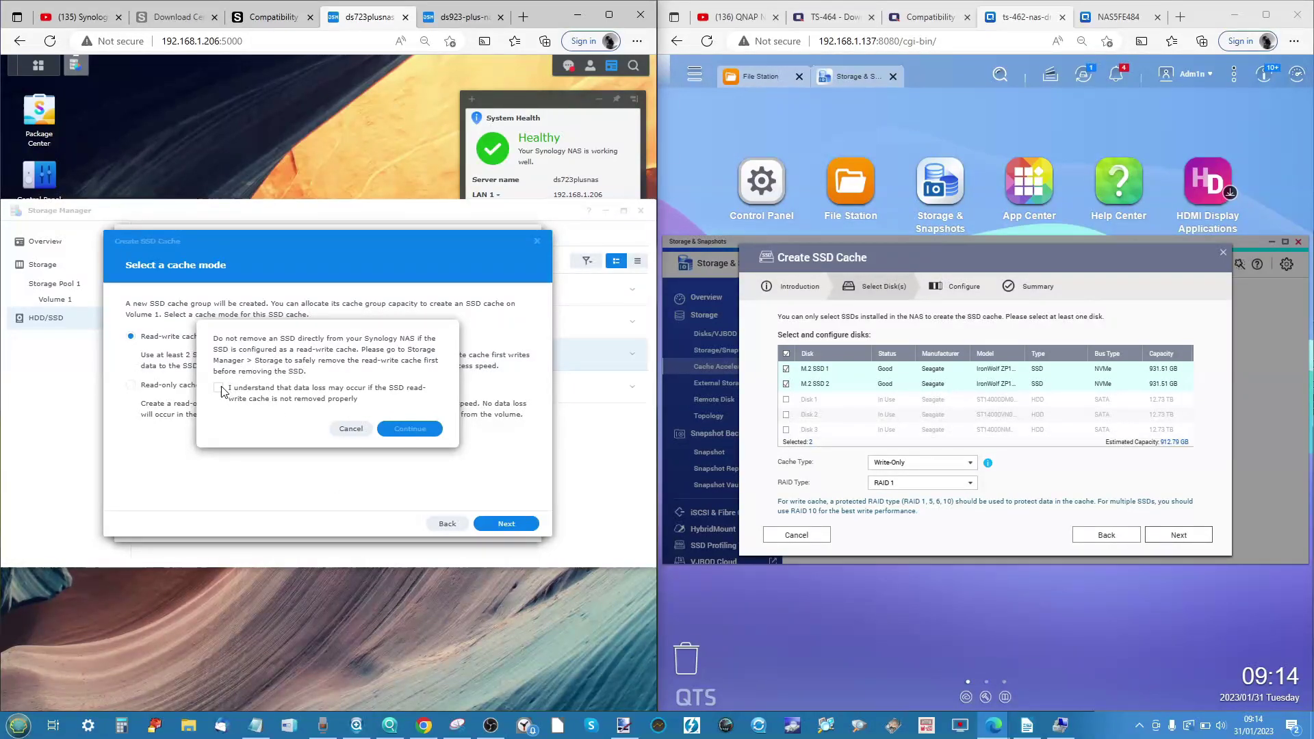
{"action": "left_click", "coordinate": [410, 428]}
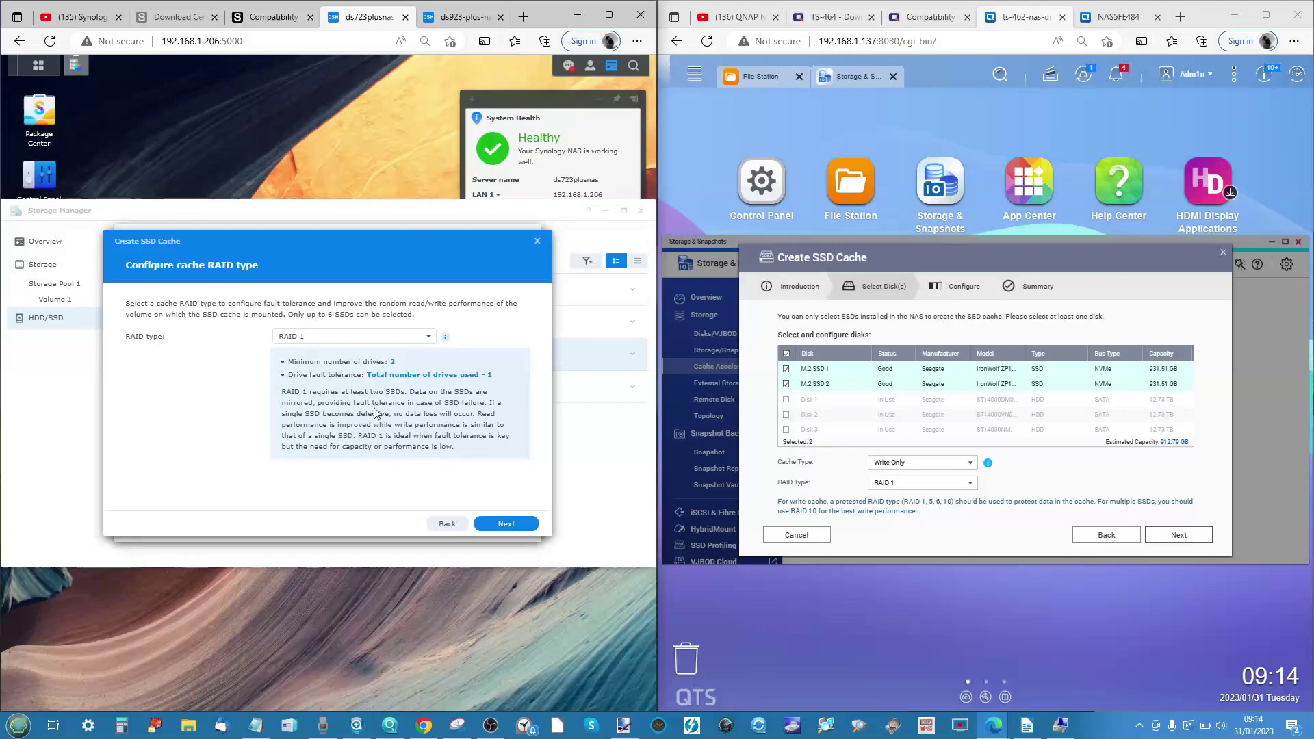
{"action": "left_click", "coordinate": [409, 340]}
- Set QNAP's cache to Read-Write with RAID 1 and continue to its Configure step
{"action": "left_click", "coordinate": [883, 483]}
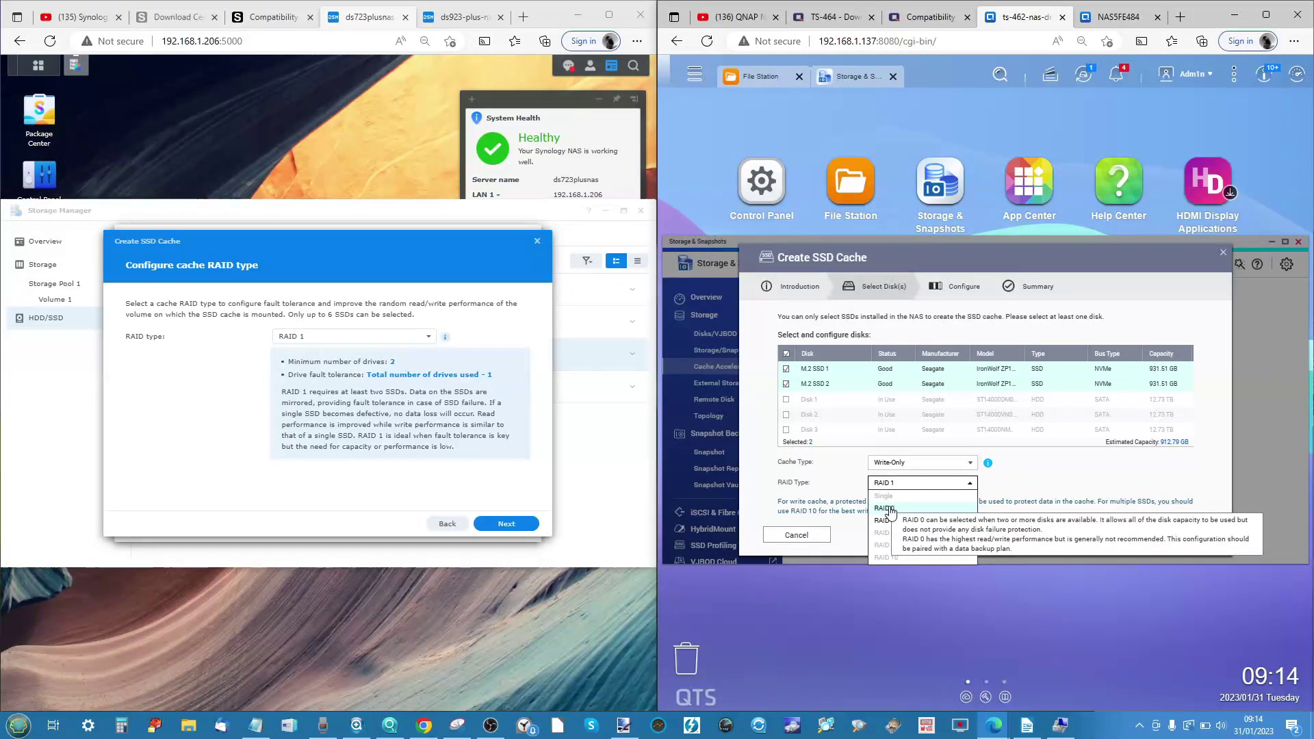
{"action": "left_click", "coordinate": [902, 464]}
{"action": "left_click", "coordinate": [904, 487]}
{"action": "left_click", "coordinate": [905, 484]}
{"action": "left_click", "coordinate": [904, 486]}
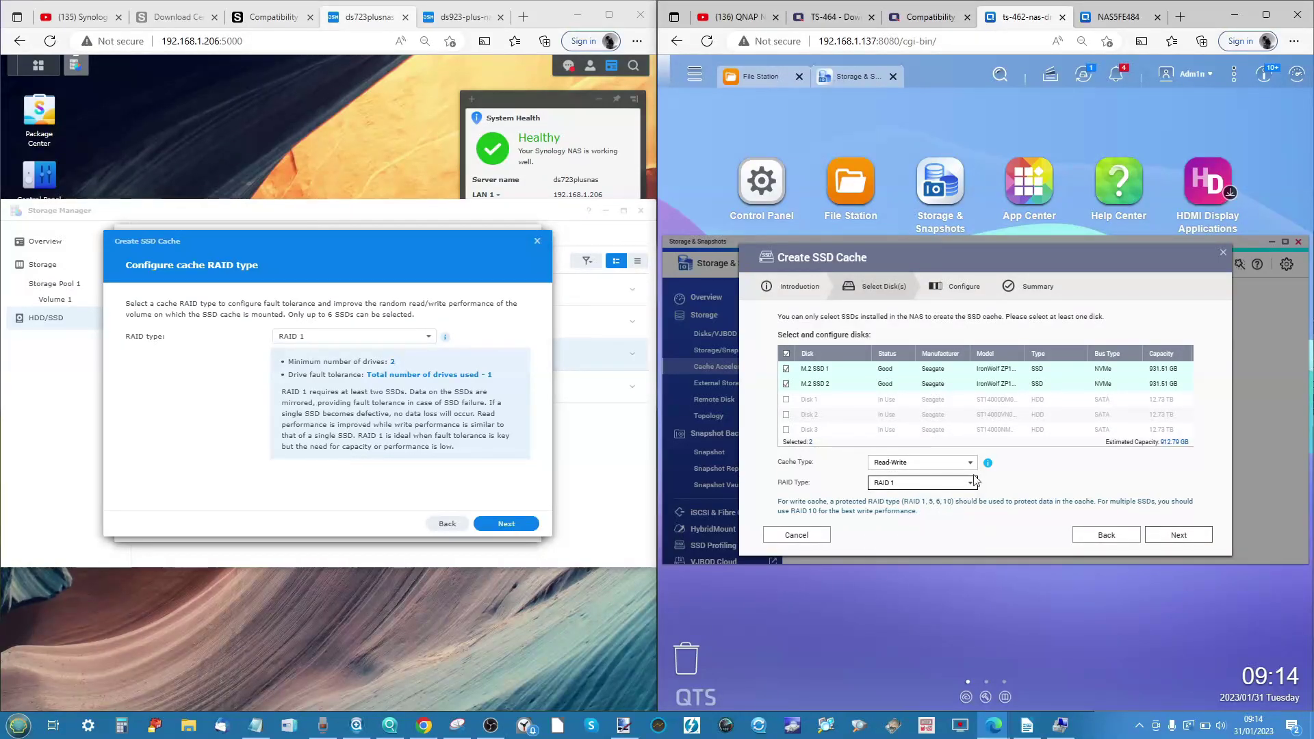
{"action": "left_click", "coordinate": [1179, 535]}
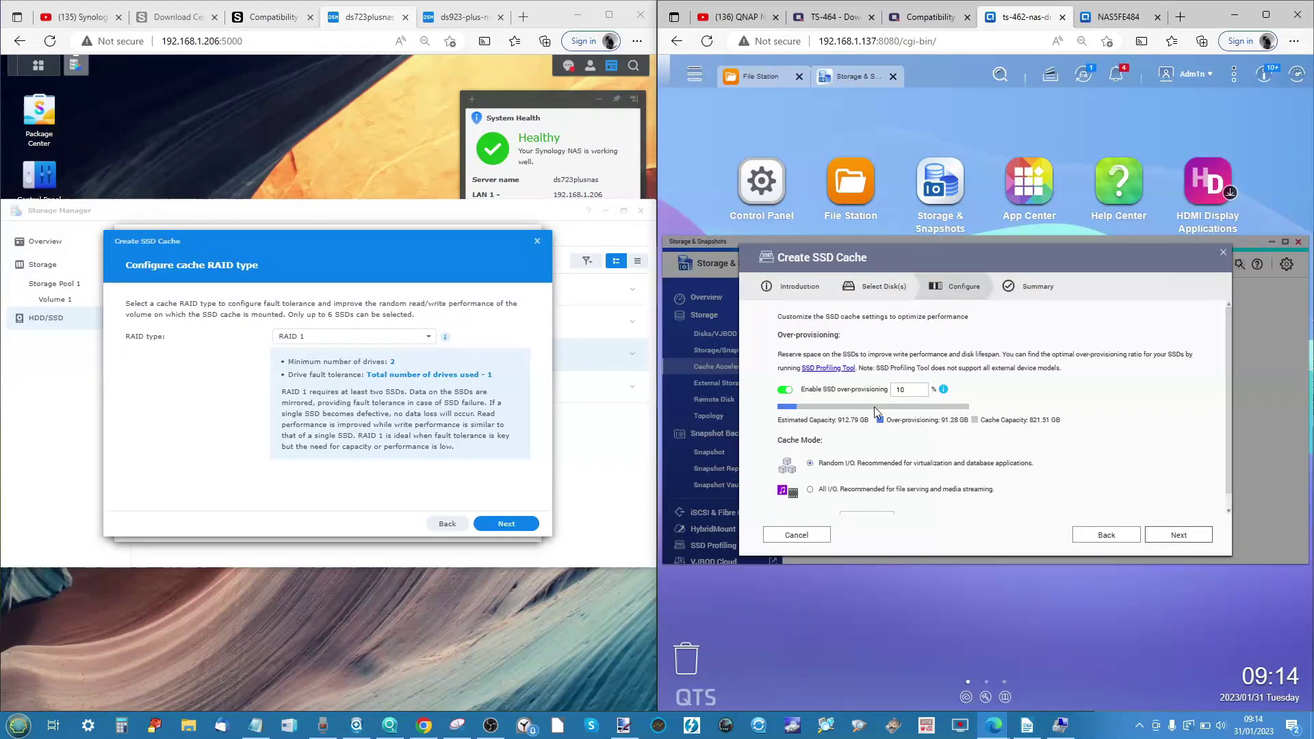
- Select both M.2 drives in Synology, keep 372 GB for confirmation, and review QNAP's 10% over-provisioning
{"action": "left_click", "coordinate": [514, 525]}
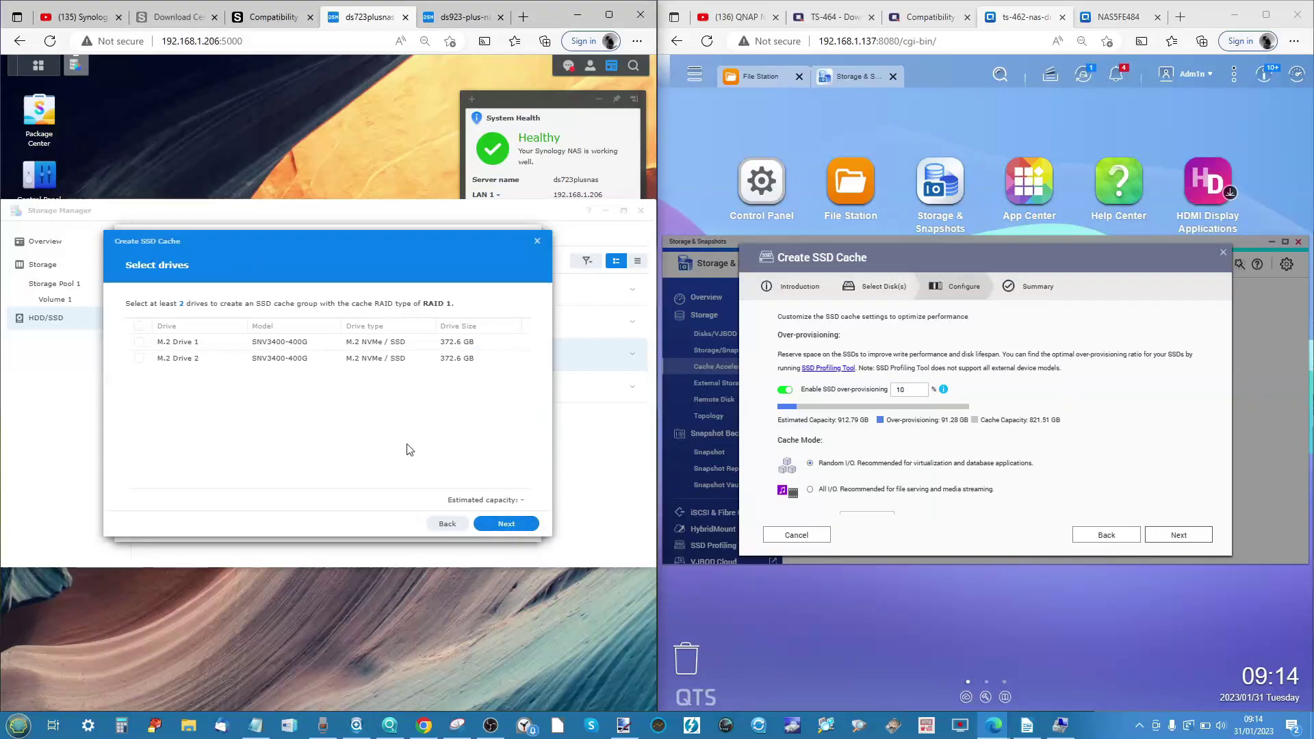
{"action": "left_click", "coordinate": [137, 326]}
{"action": "left_click", "coordinate": [490, 525]}
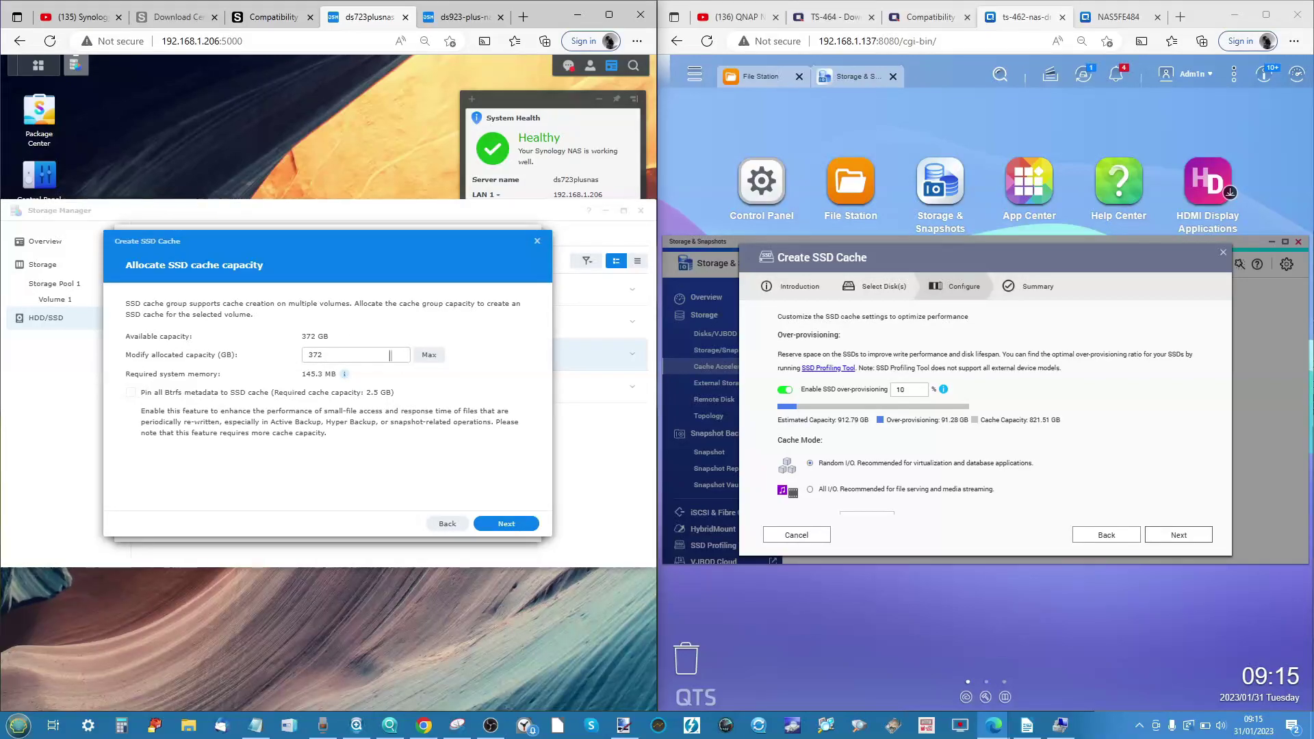
{"action": "left_click", "coordinate": [488, 524]}
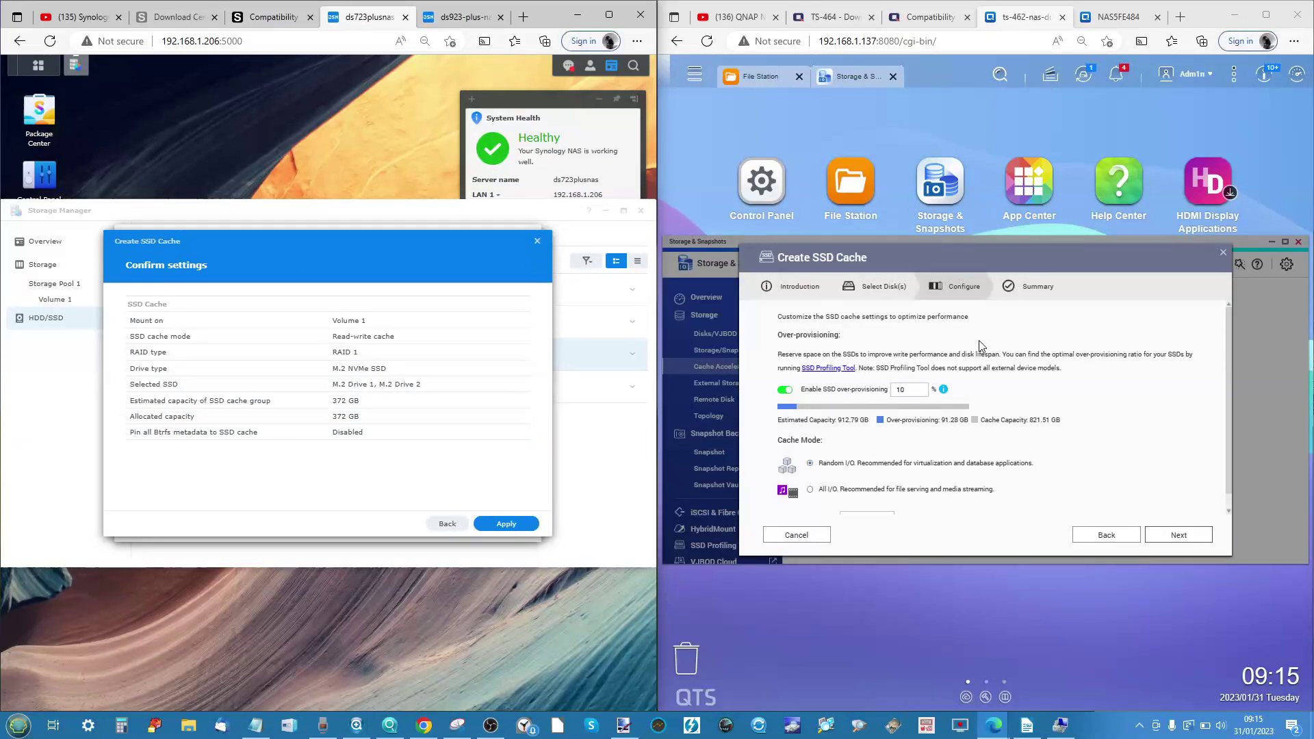
{"action": "key", "text": "super+plus"}
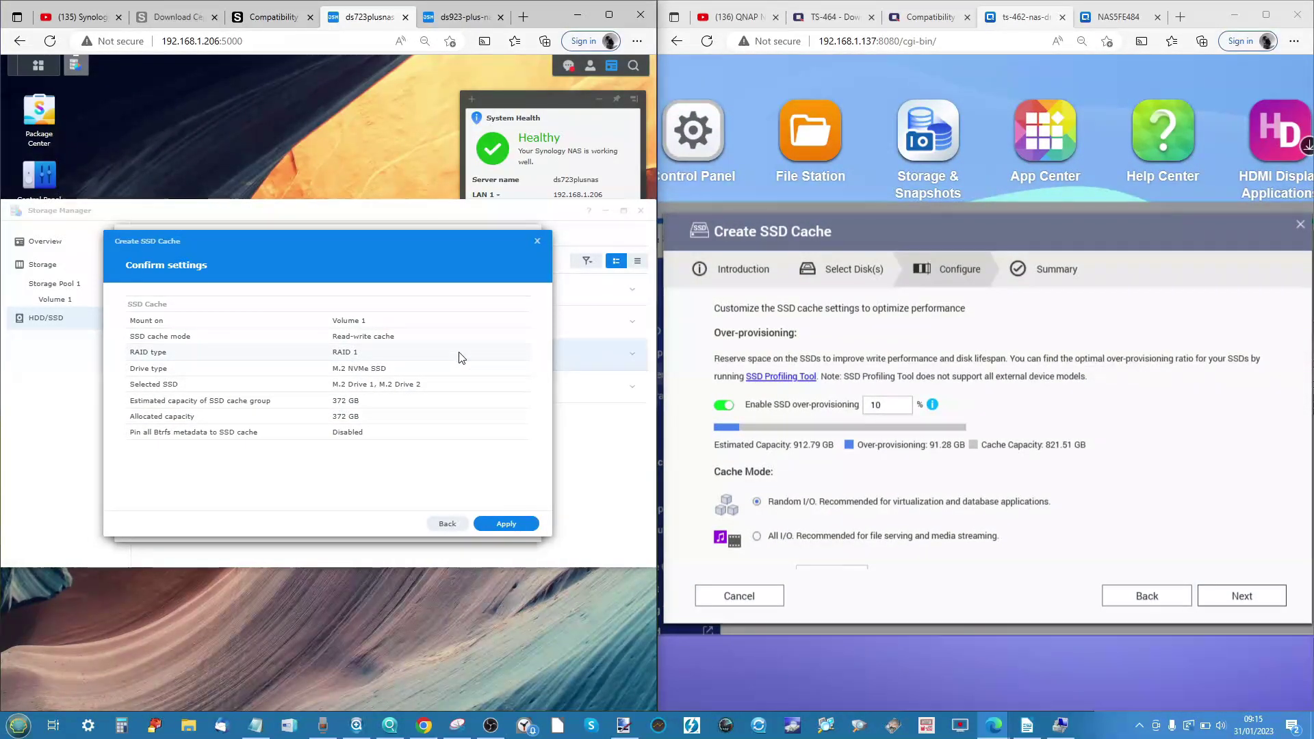
{"action": "scroll", "coordinate": [441, 393], "scroll_direction": "up", "scroll_amount": 5}
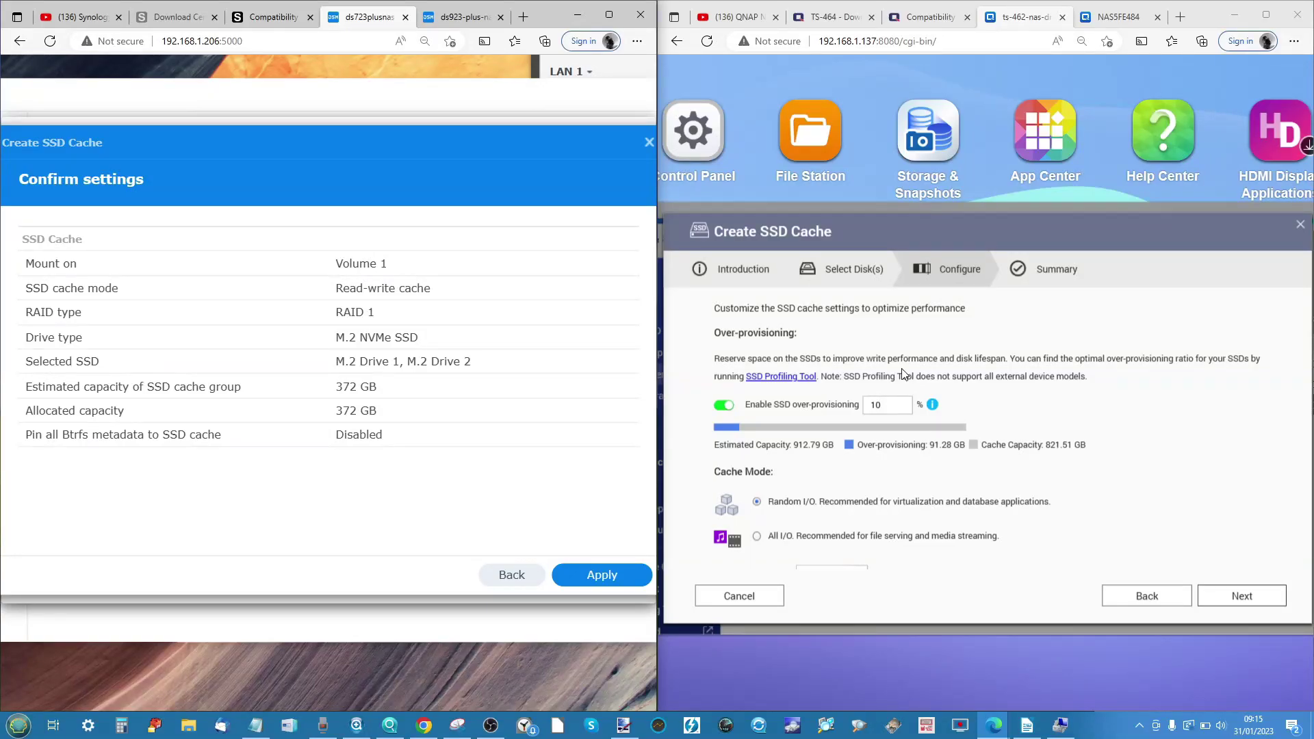
{"action": "scroll", "coordinate": [902, 375], "scroll_direction": "down", "scroll_amount": 4}
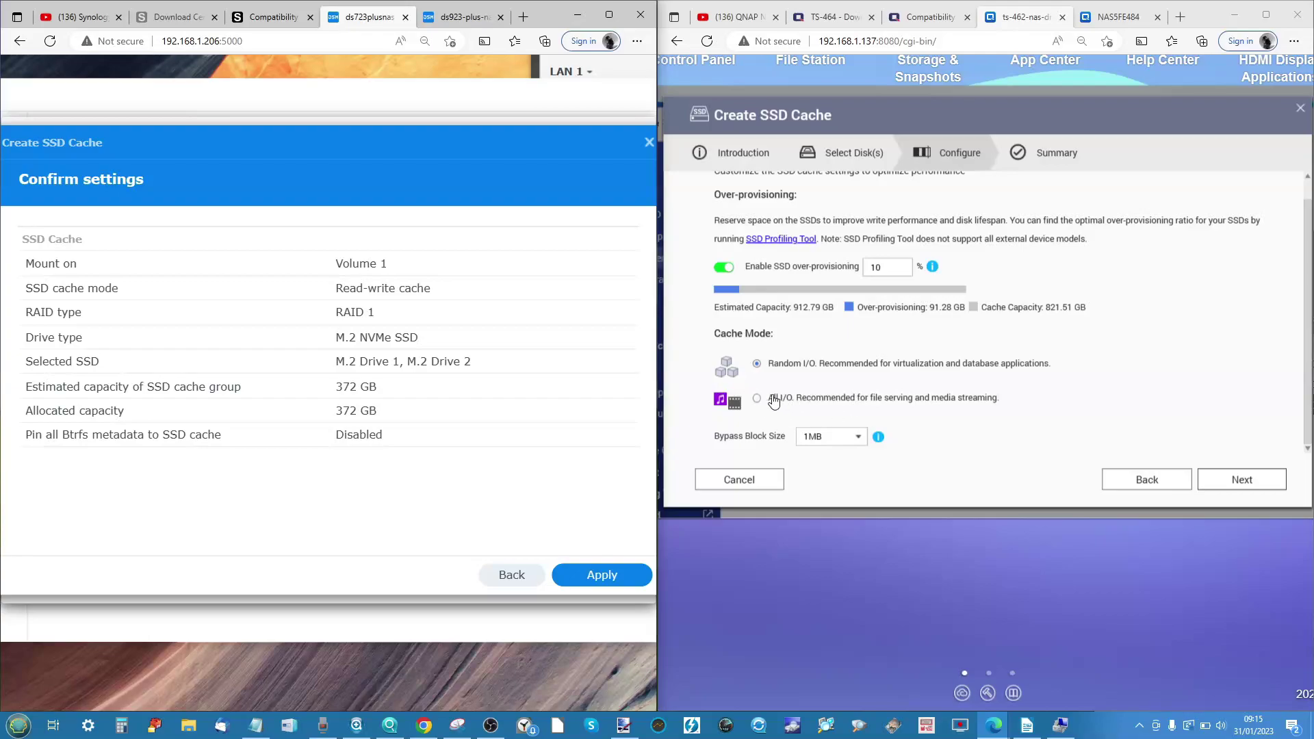
- Keep the 1MB bypass block size and check all four volumes/LUNs, including RAID5-HDD-VOL and qnaptarget2_2, are ticked
{"action": "left_click", "coordinate": [838, 438]}
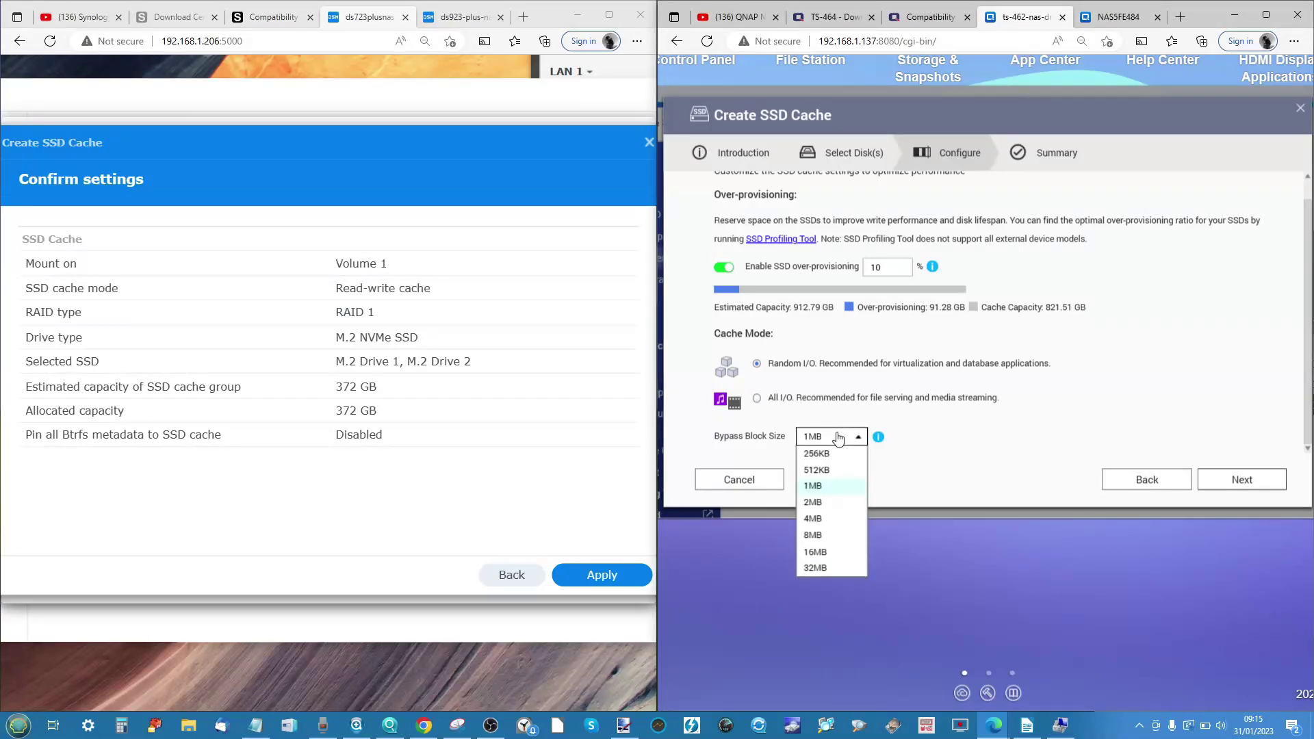
{"action": "left_click", "coordinate": [1036, 417]}
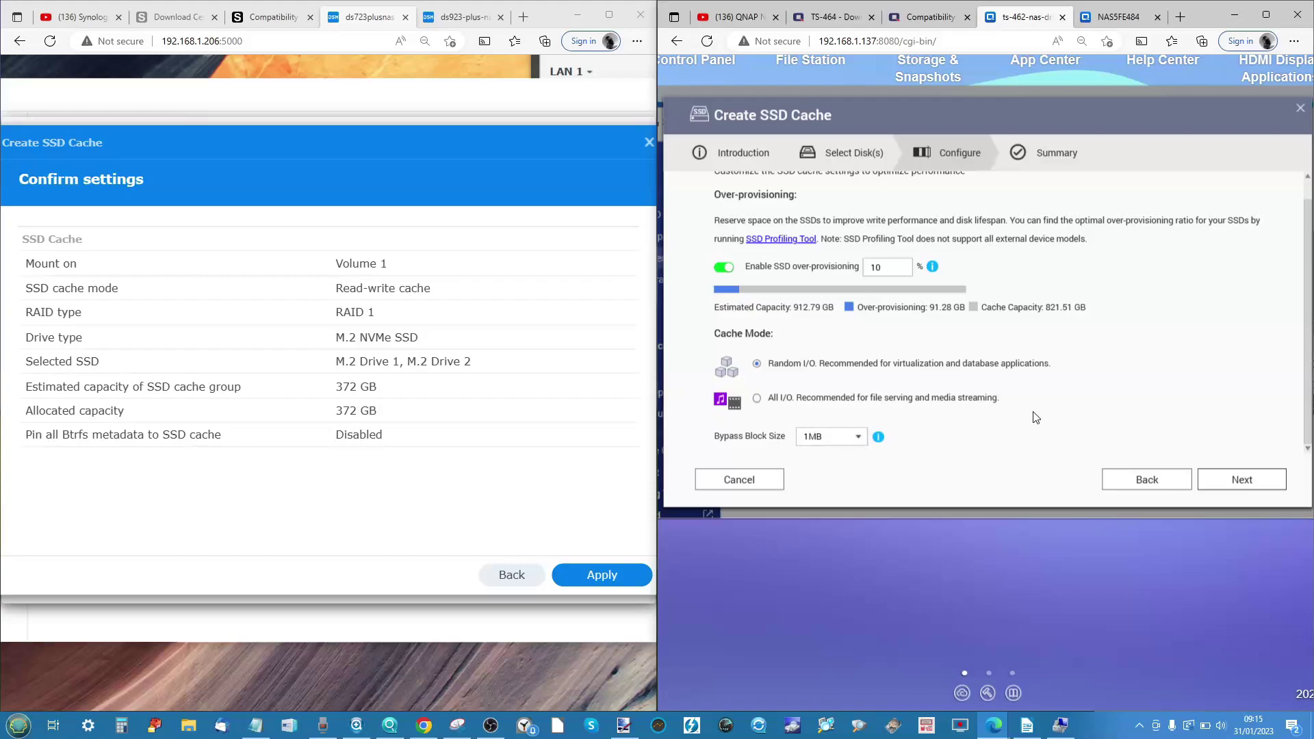
{"action": "left_click", "coordinate": [1243, 480]}
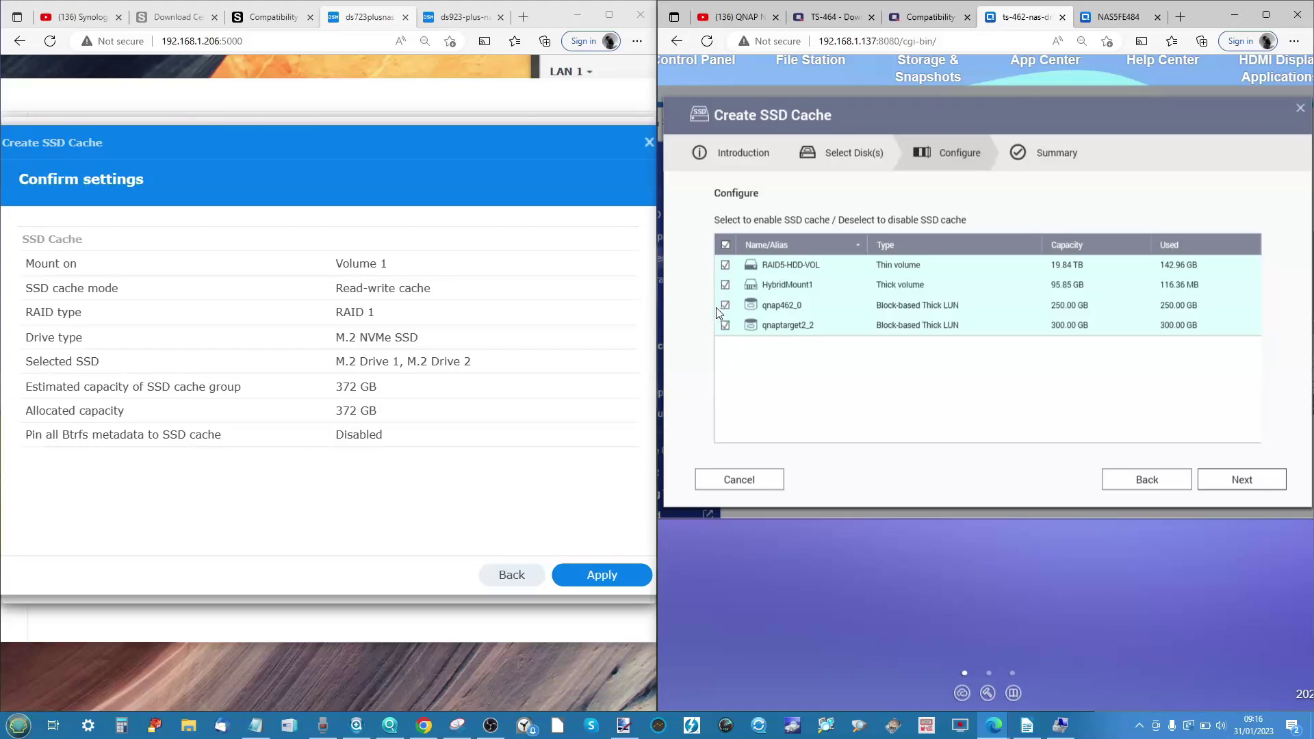
{"action": "scroll", "coordinate": [344, 303], "scroll_direction": "left", "scroll_amount": 2}
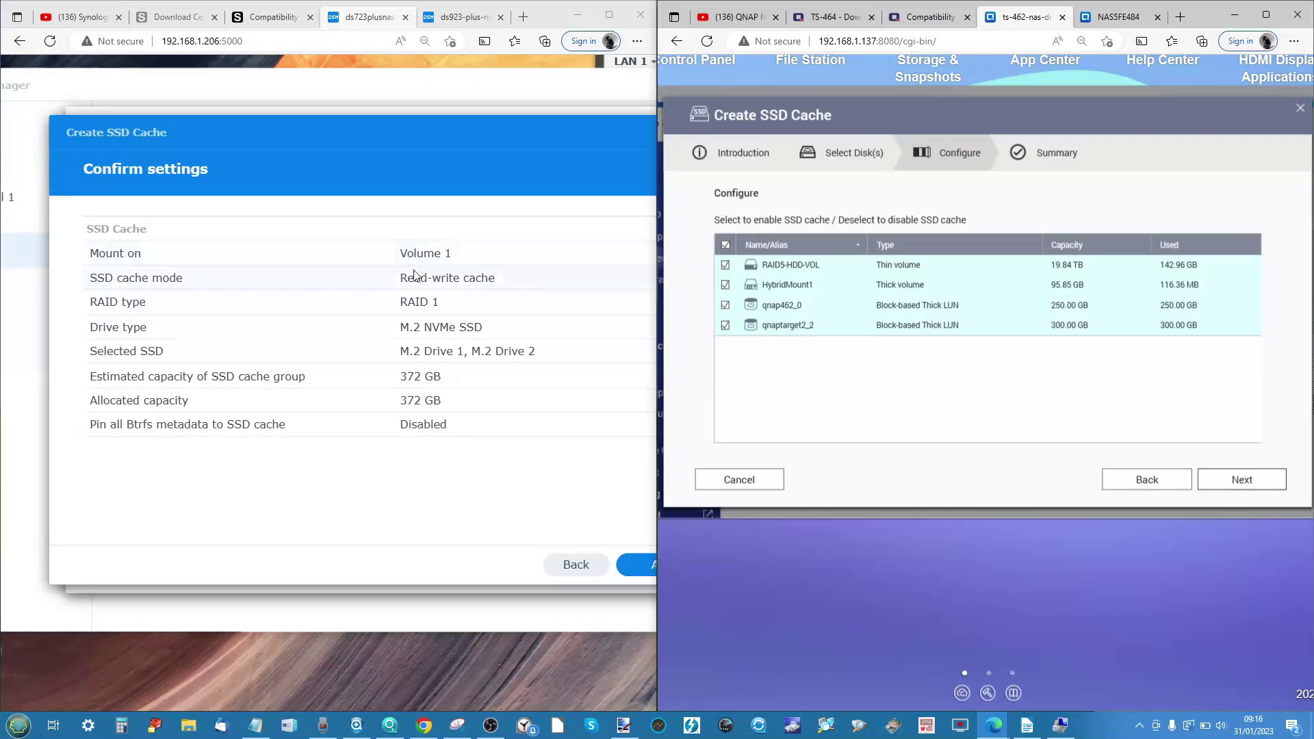
{"action": "scroll", "coordinate": [426, 269], "scroll_direction": "down", "scroll_amount": 1}
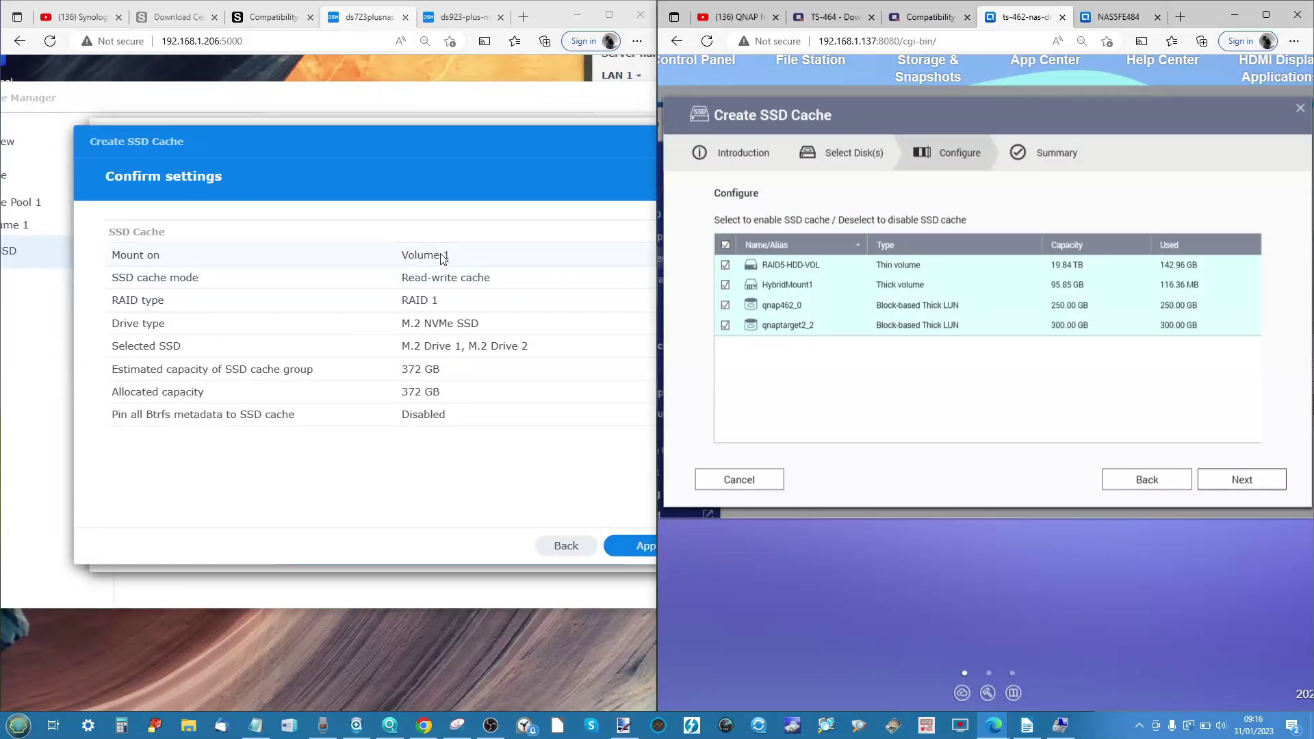
{"action": "scroll", "coordinate": [808, 284], "scroll_direction": "up", "scroll_amount": 2}
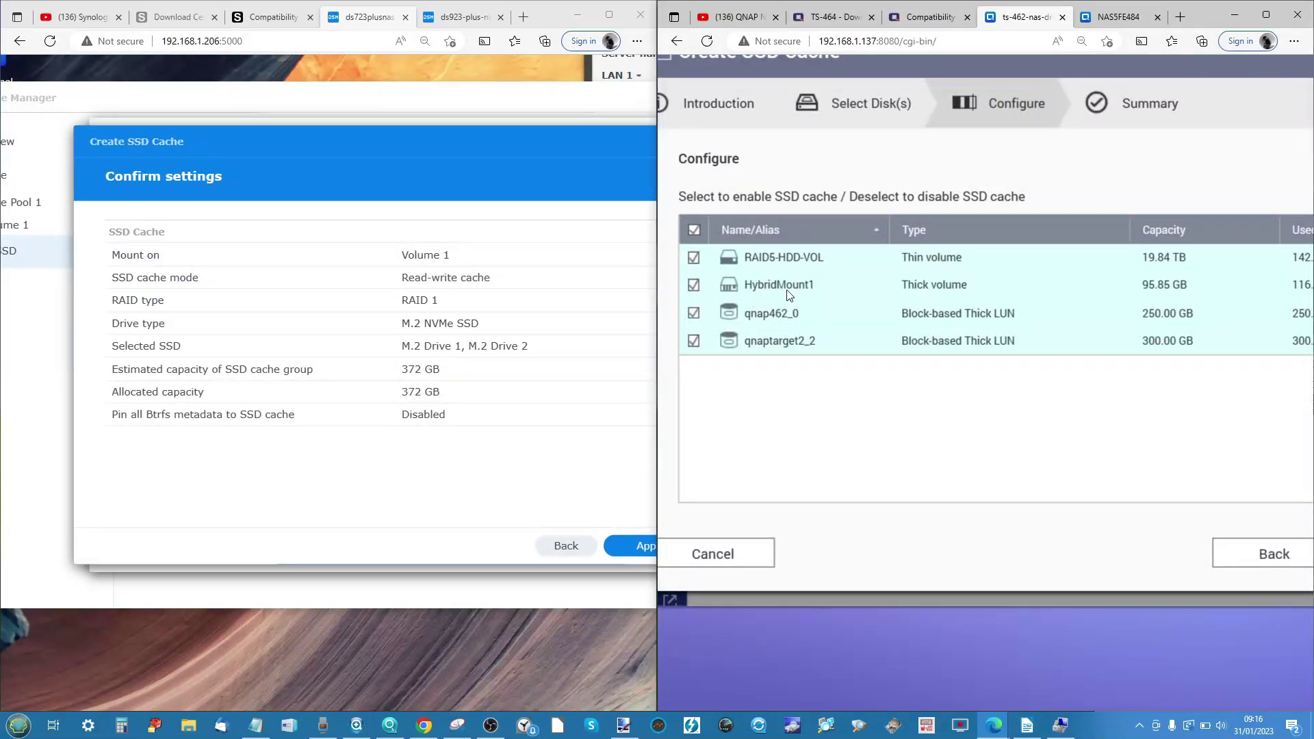
{"action": "scroll", "coordinate": [778, 314], "scroll_direction": "down", "scroll_amount": 2}
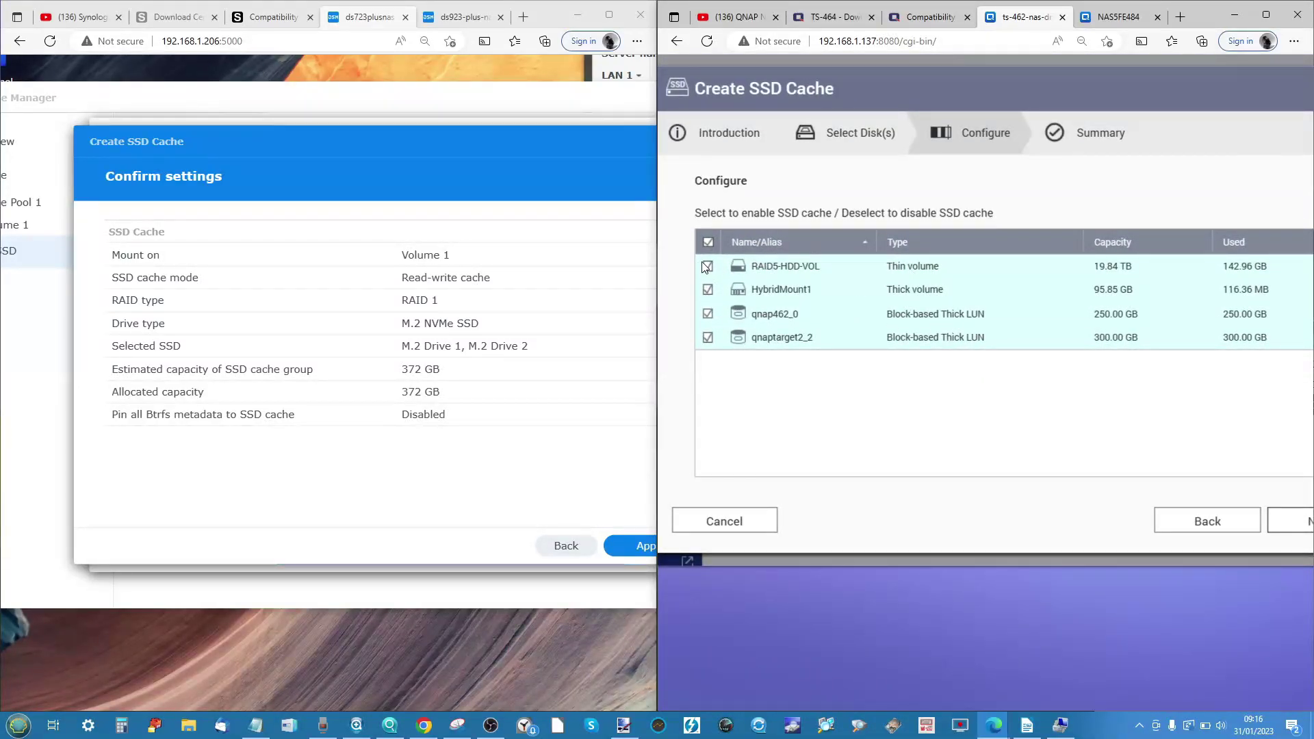
{"action": "left_click", "coordinate": [1284, 531]}
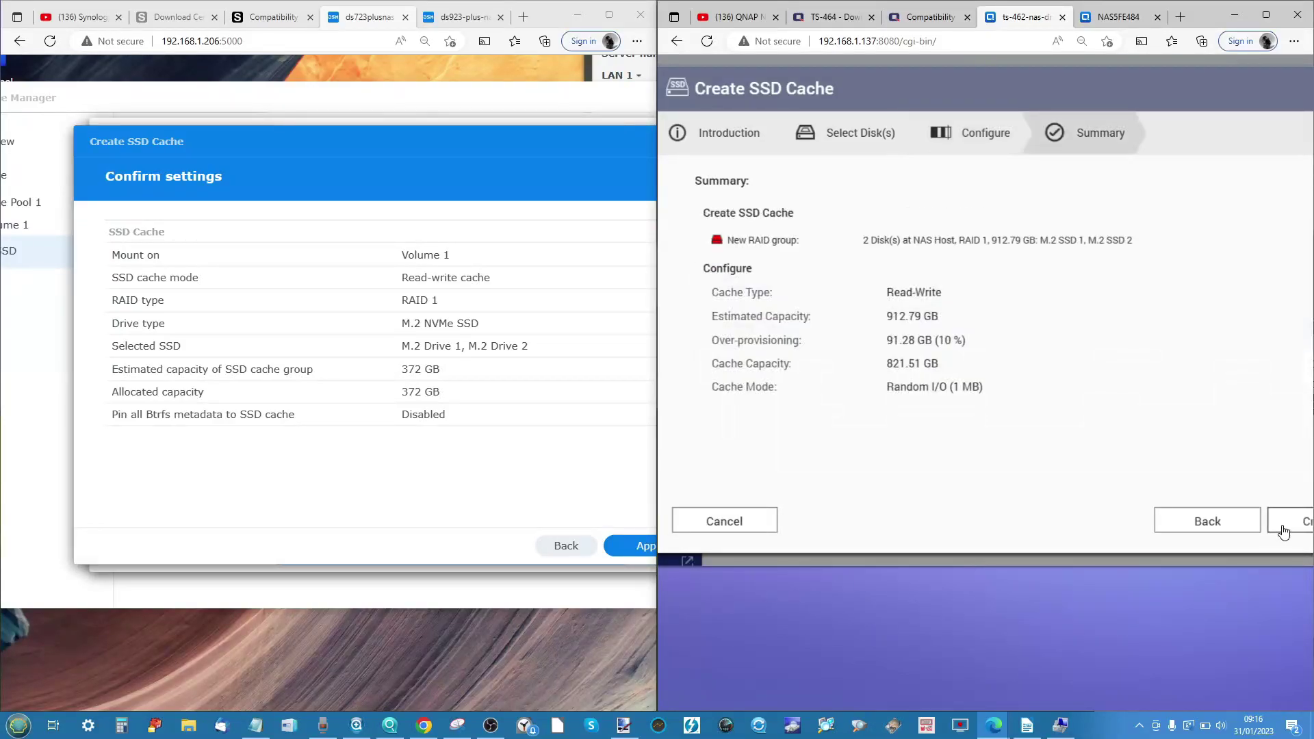
{"action": "scroll", "coordinate": [1022, 449], "scroll_direction": "right", "scroll_amount": 2}
{"action": "key", "text": "ctrl+minus"}
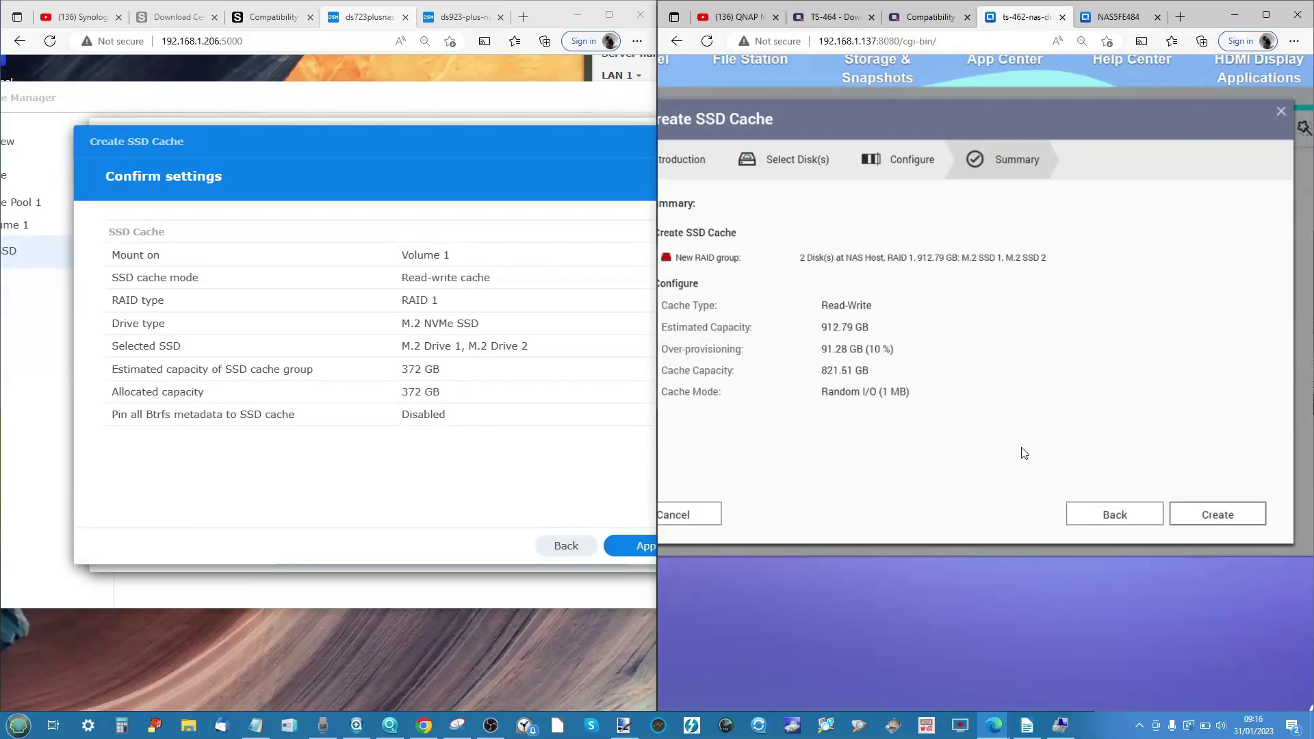
{"action": "key", "text": "ctrl+minus"}
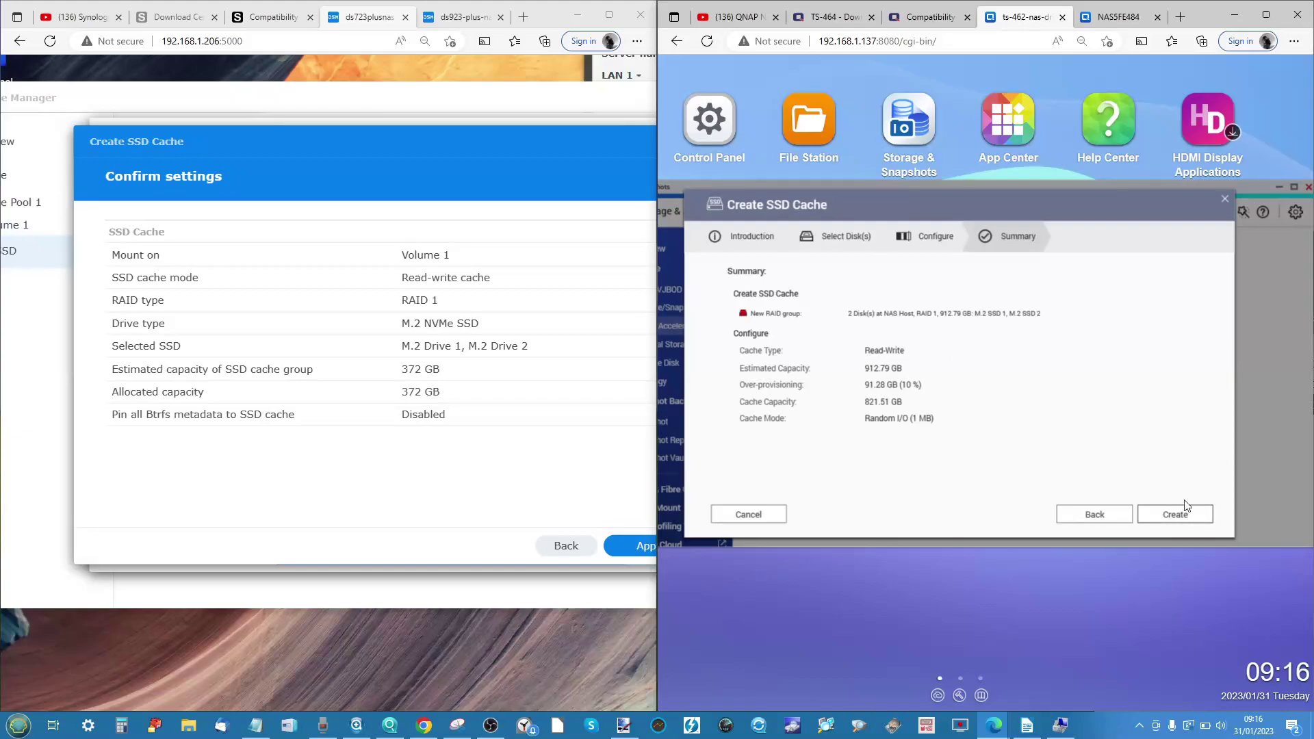
{"action": "scroll", "coordinate": [560, 445], "scroll_direction": "down", "scroll_amount": 2}
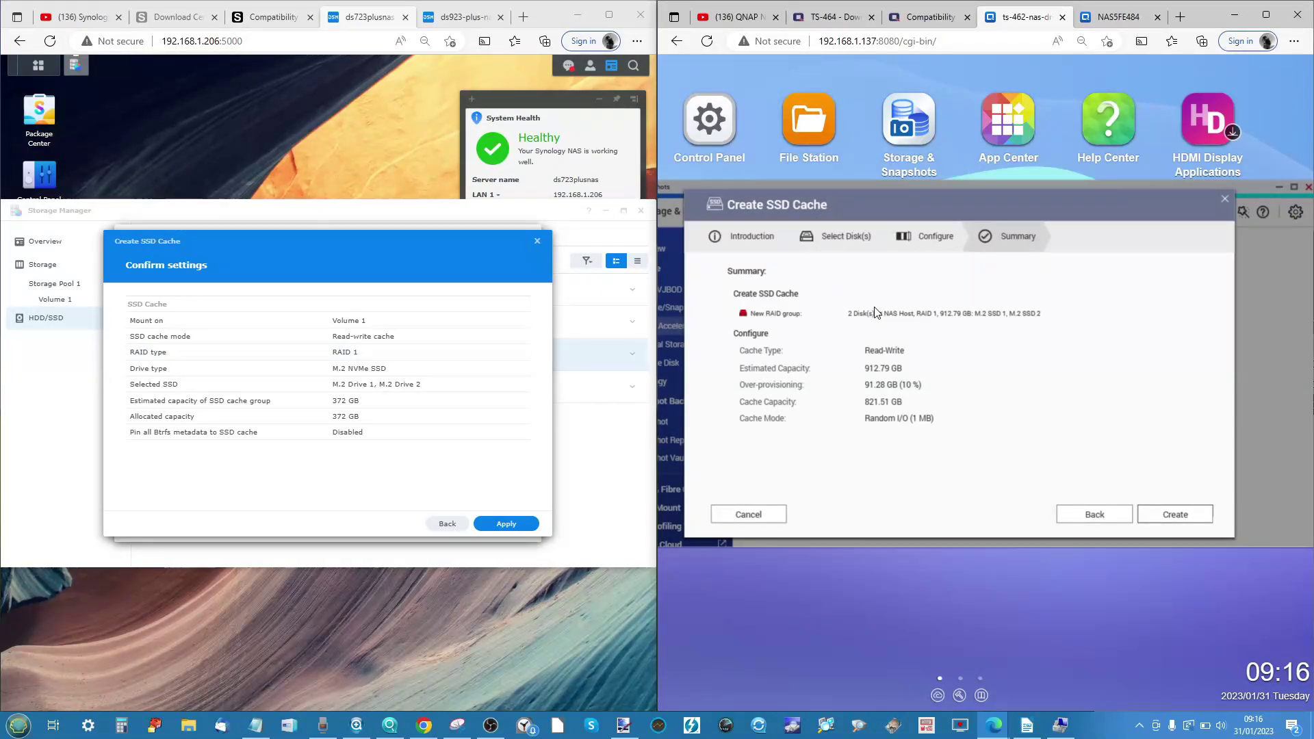
{"action": "key", "text": "ctrl+minus"}
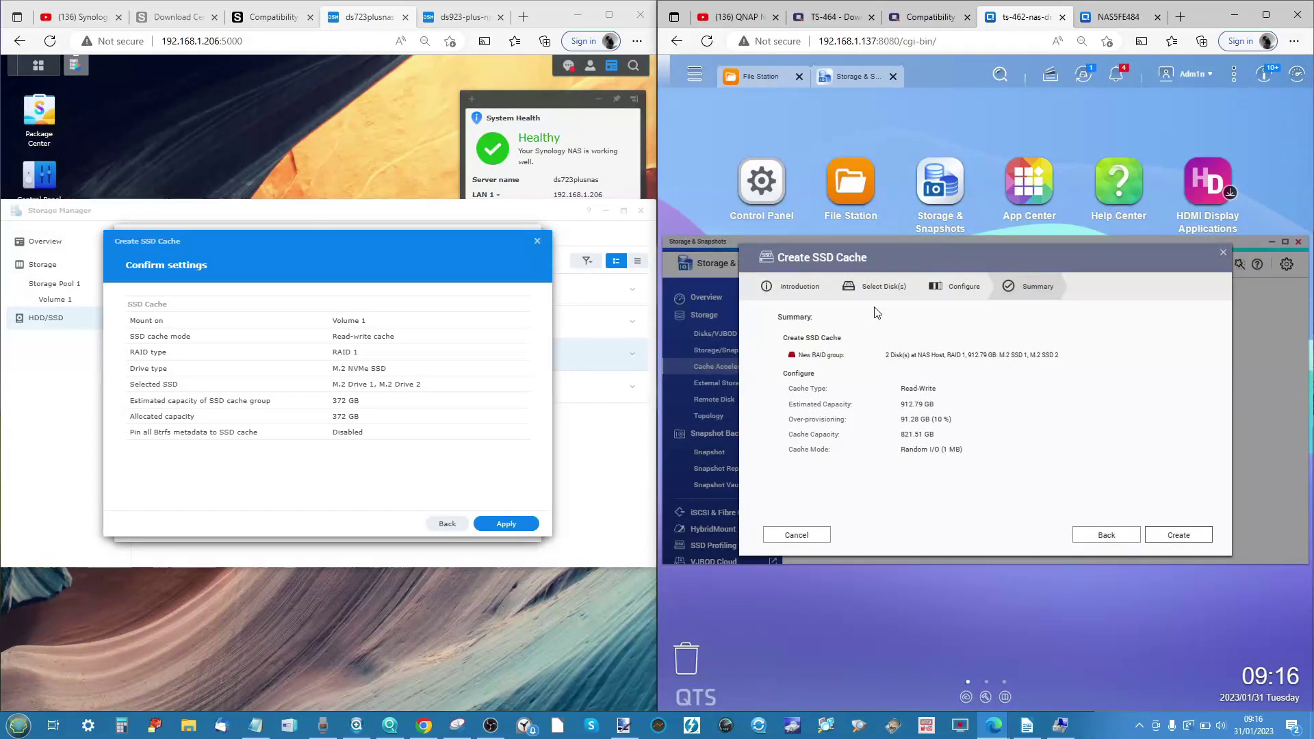
{"action": "key", "text": "ctrl+plus"}
{"action": "key", "text": "ctrl+plus"}
{"action": "key", "text": "ctrl+plus"}
- Briefly open and close the SSD Profiling Tool, then cancel the Create SSD Cache wizard
{"action": "left_click", "coordinate": [696, 75]}
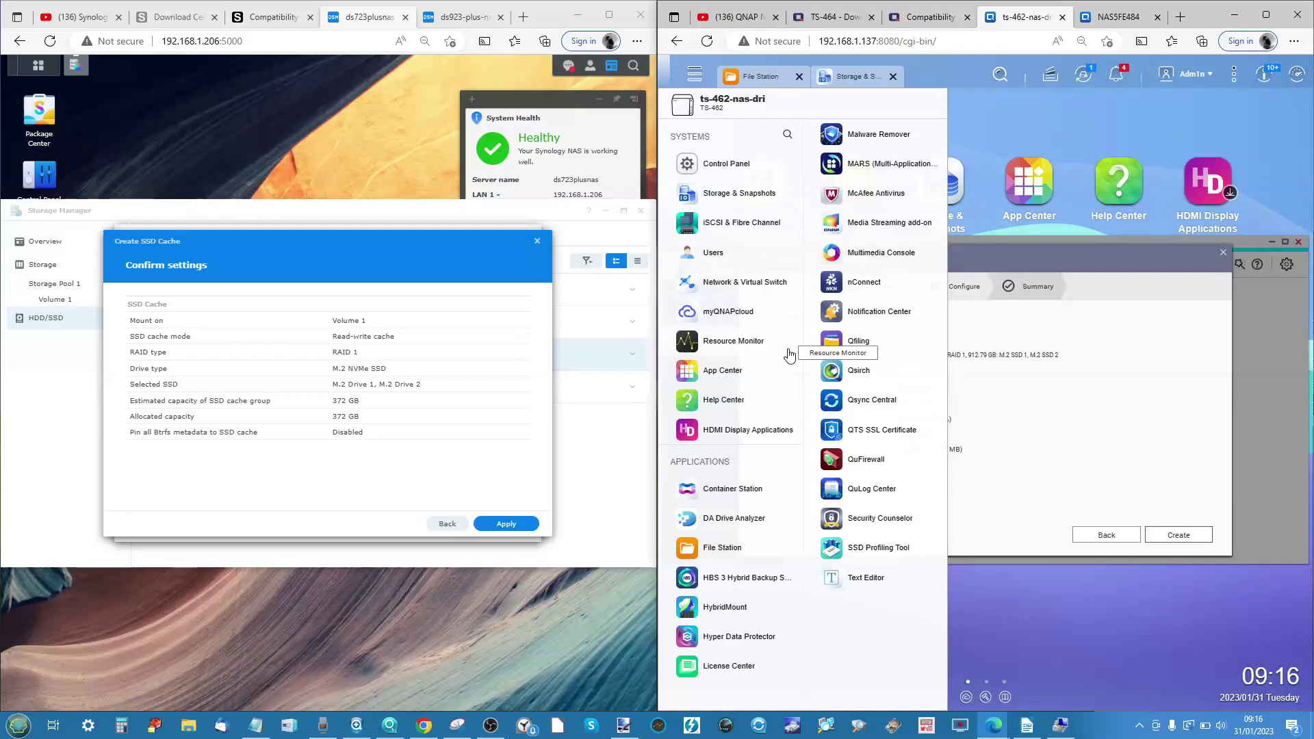
{"action": "left_click", "coordinate": [890, 548]}
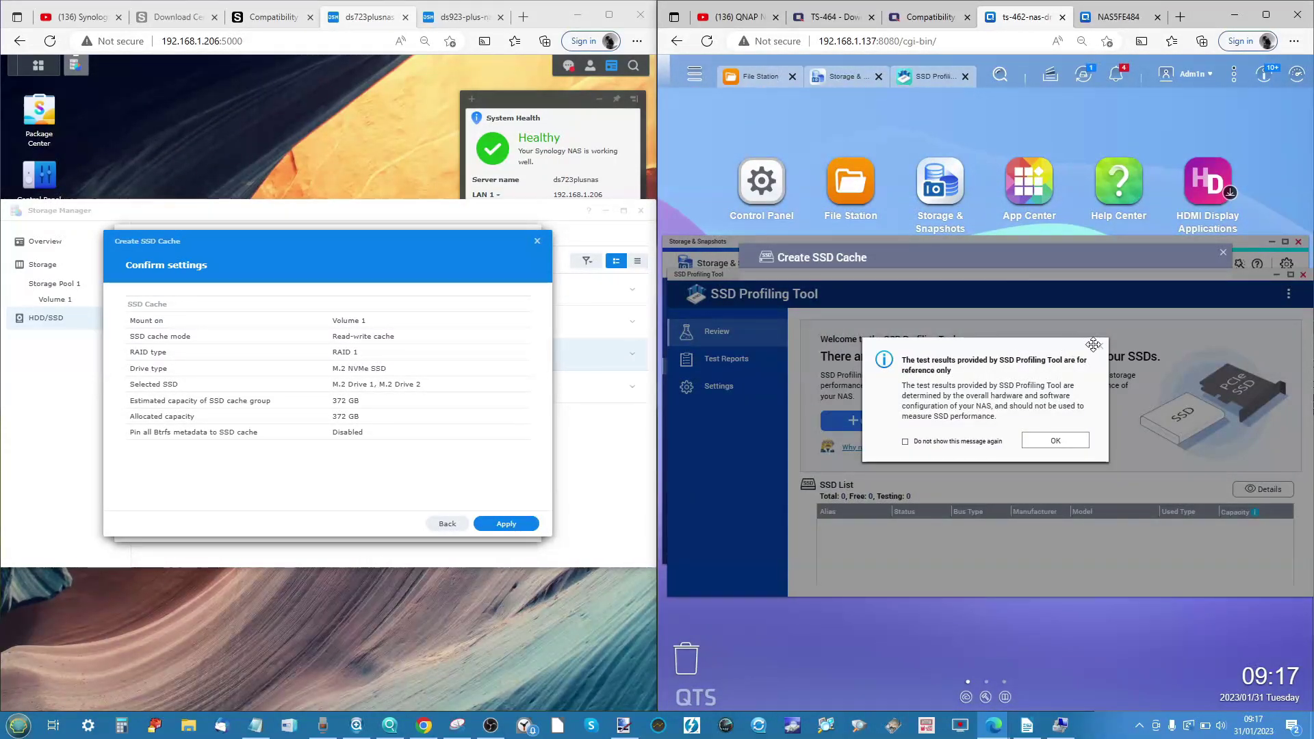
{"action": "left_click", "coordinate": [1100, 346]}
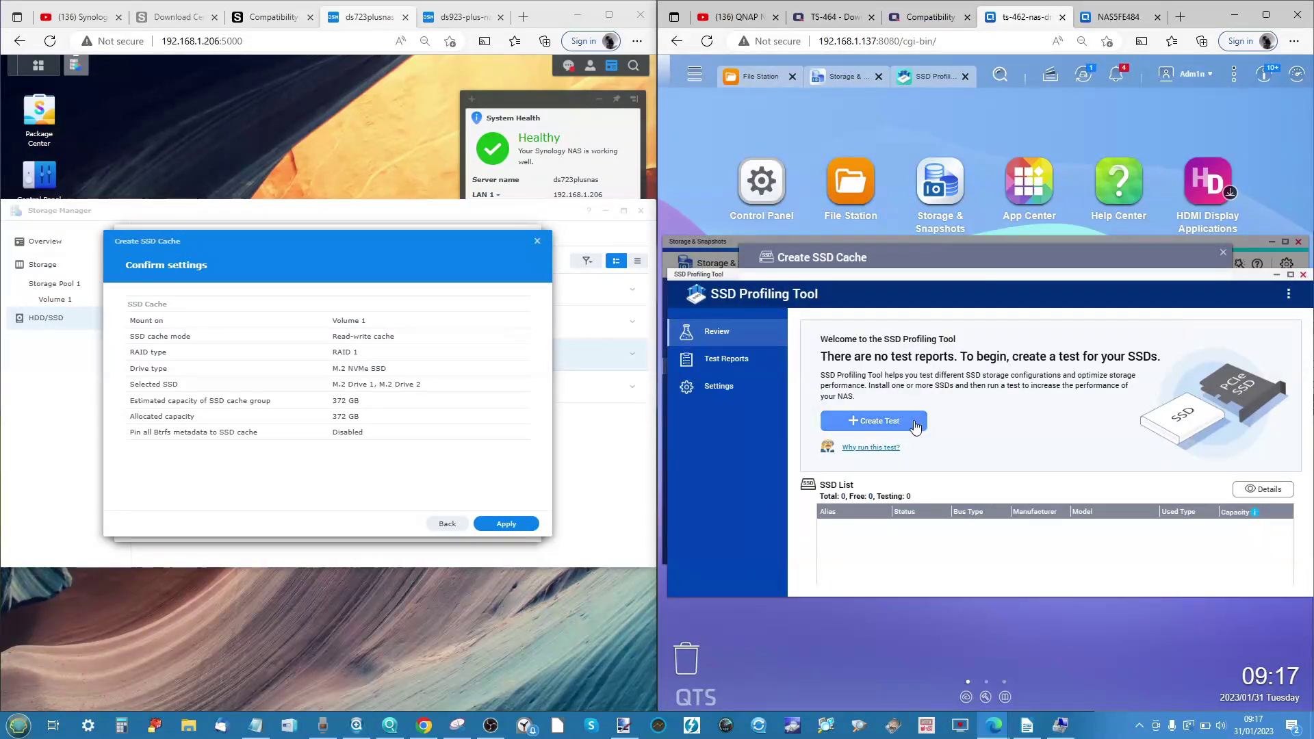
{"action": "left_click", "coordinate": [1303, 276]}
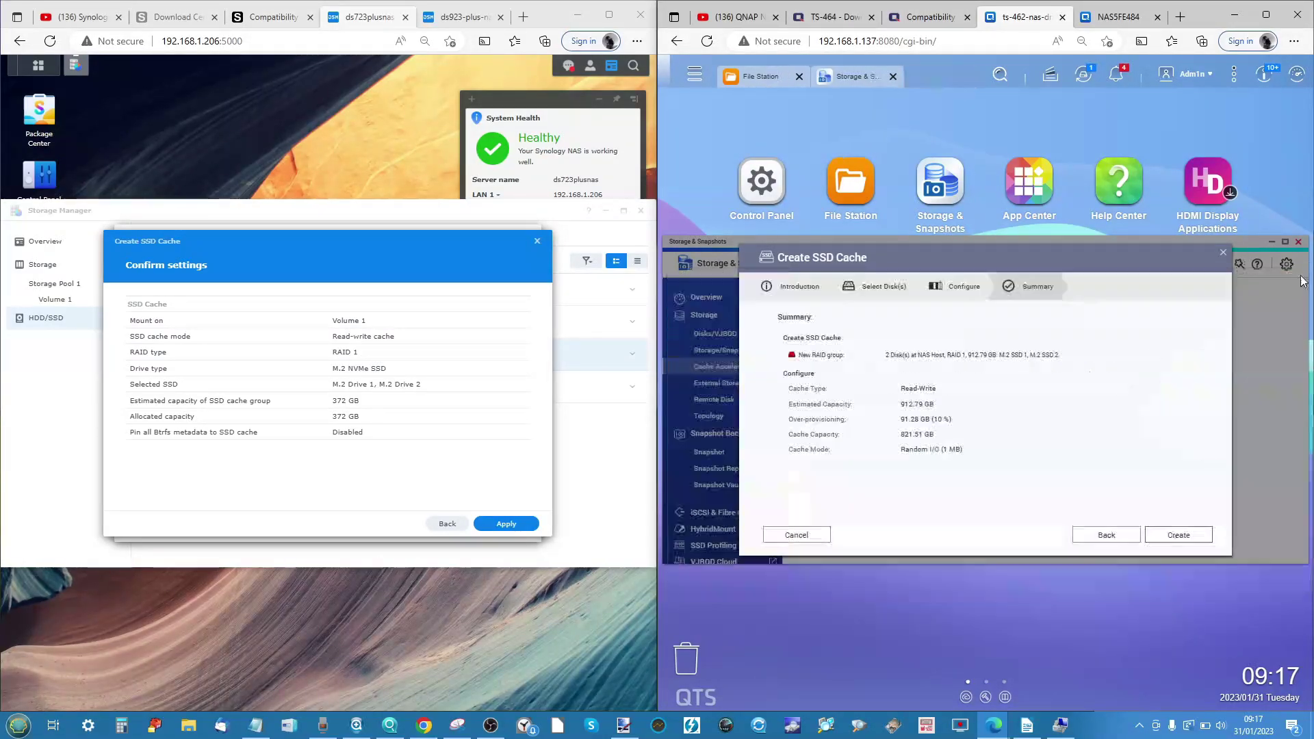
{"action": "left_click", "coordinate": [1223, 251]}
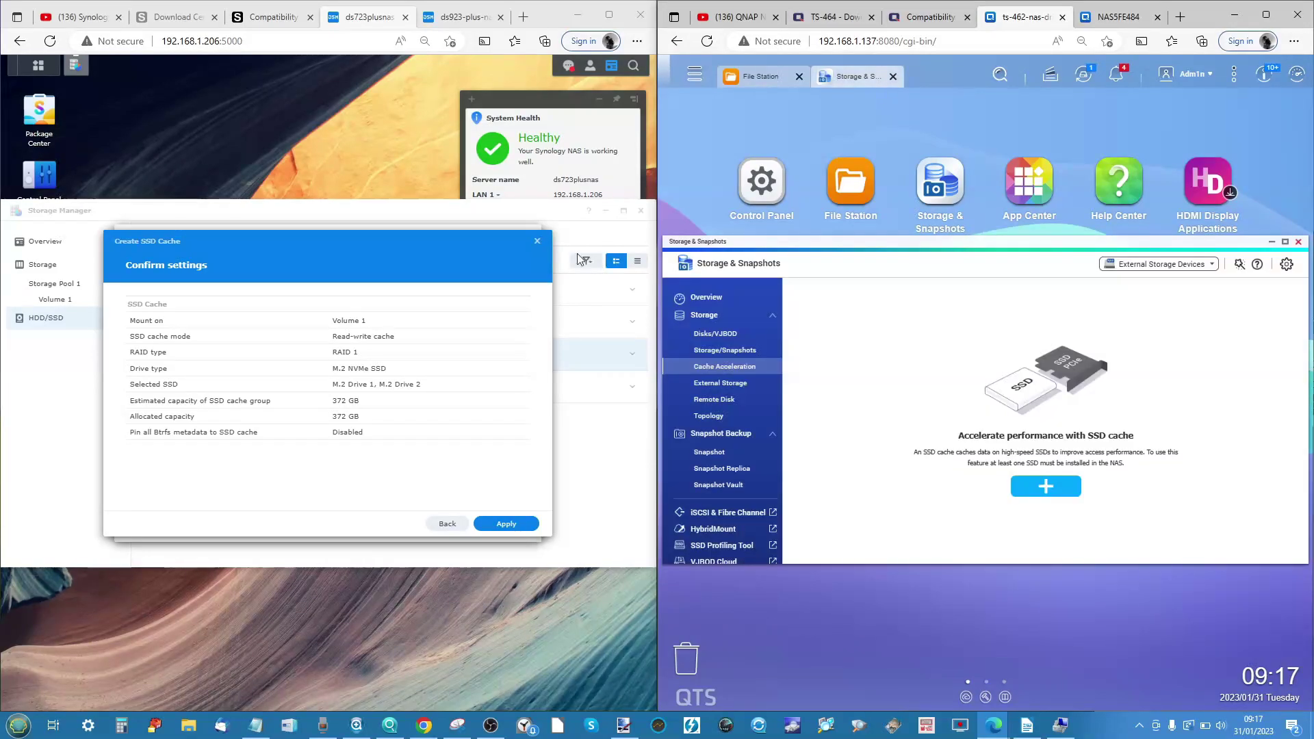
- Cancel Synology's SSD cache setup and start a new storage pool from QNAP's Storage/Snapshots list
{"action": "left_click", "coordinate": [537, 241]}
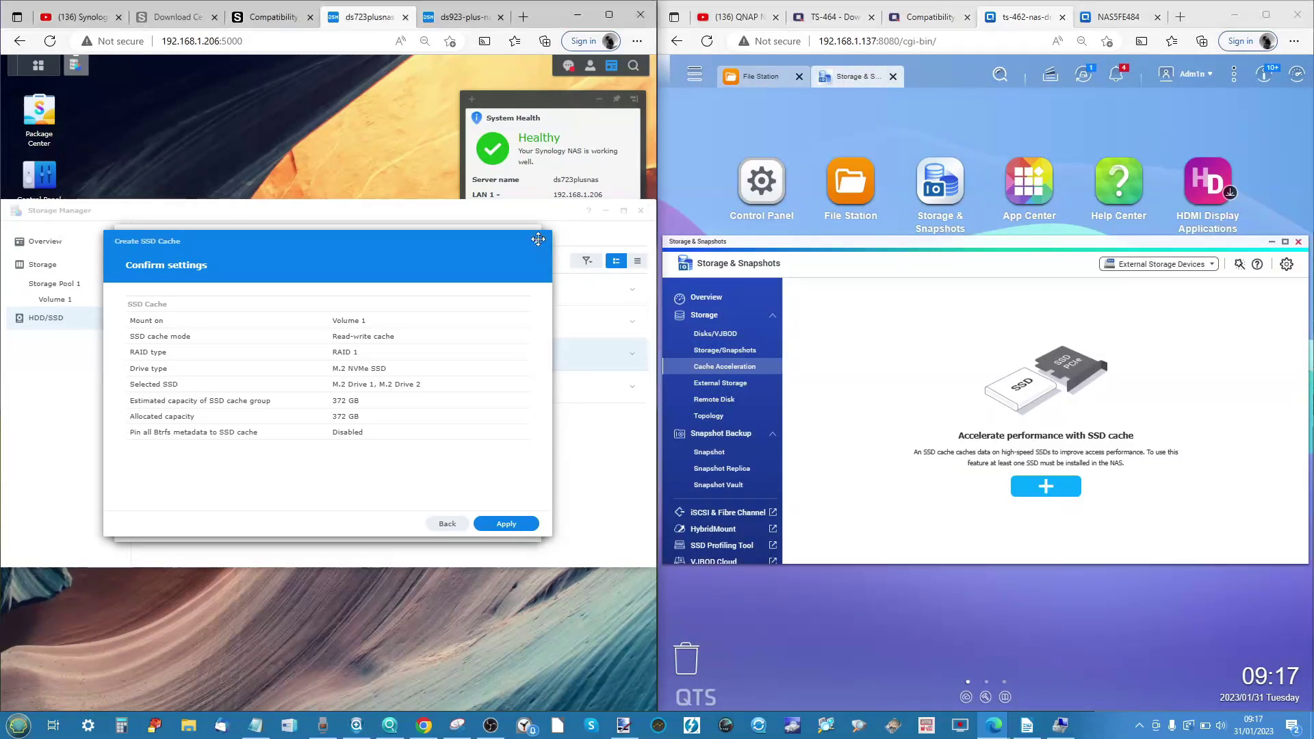
{"action": "left_click", "coordinate": [698, 352]}
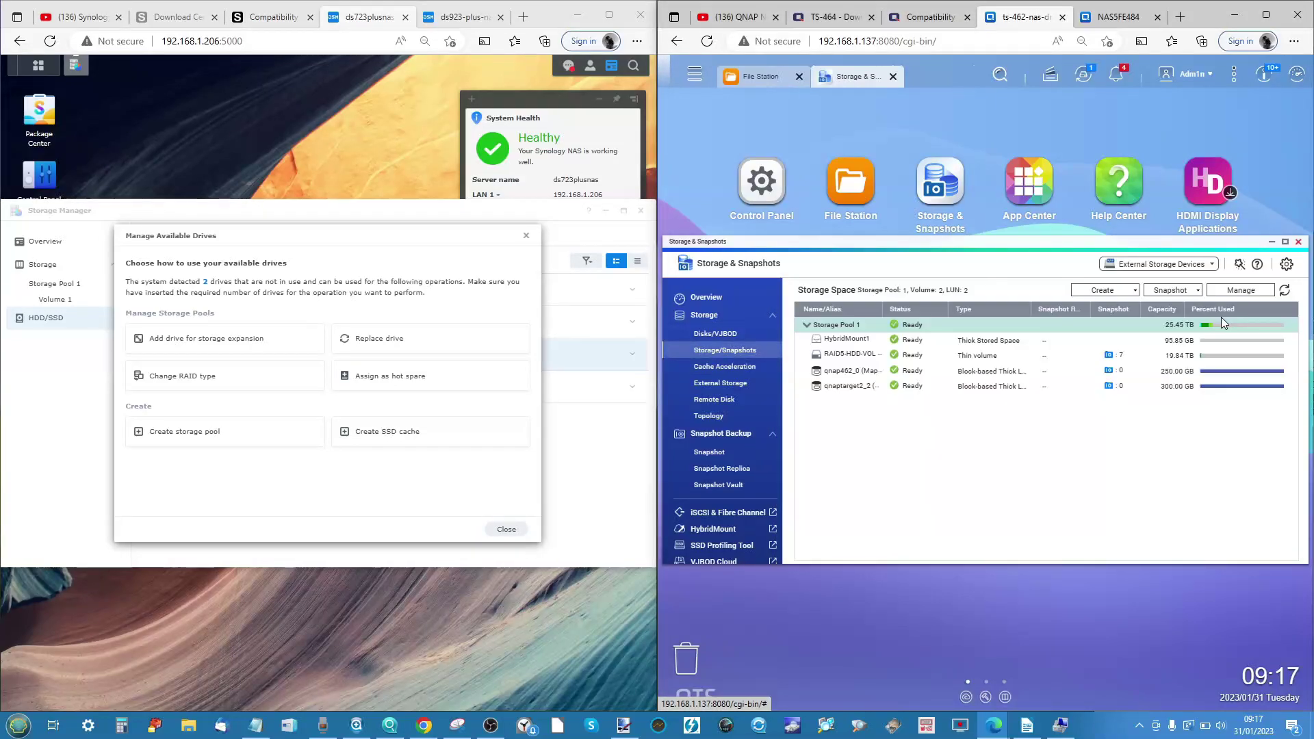
{"action": "left_click", "coordinate": [1109, 292]}
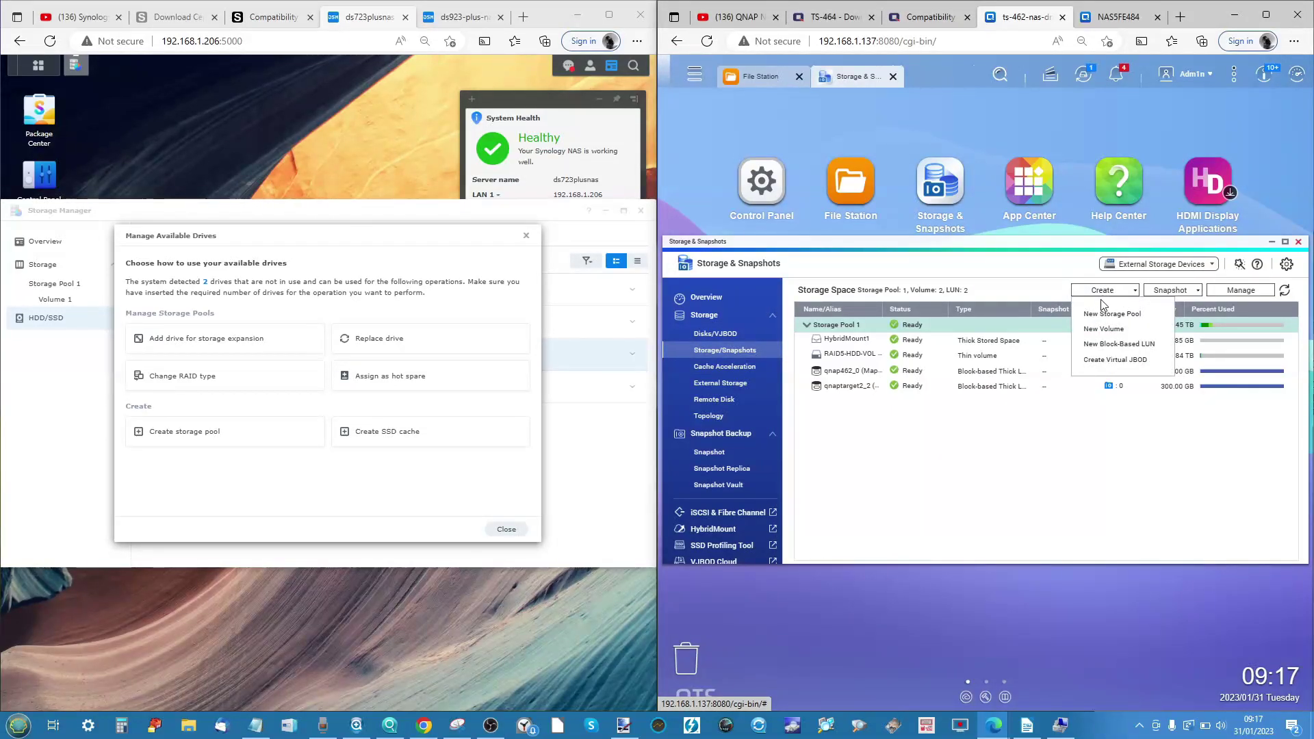
{"action": "left_click", "coordinate": [1107, 316]}
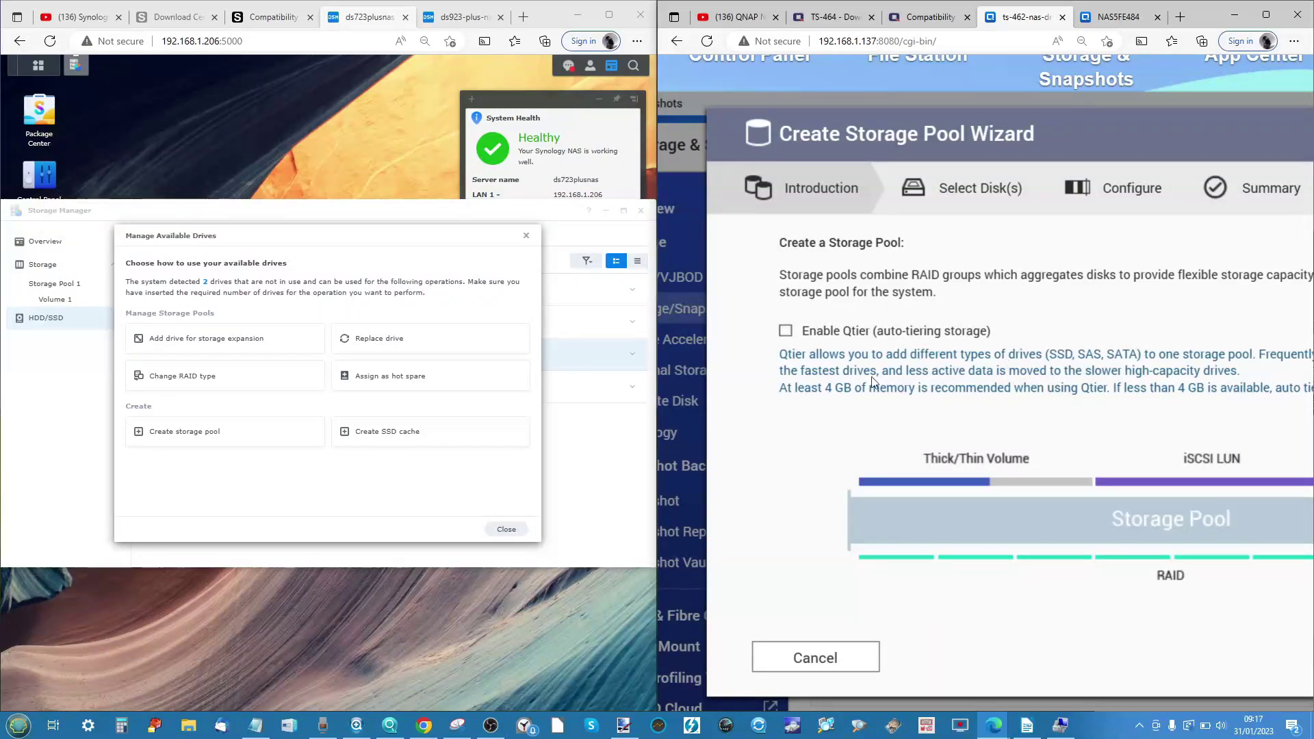
- Tick Qtier auto-tiering in the storage pool wizard, then close the wizard
{"action": "left_click", "coordinate": [786, 332]}
{"action": "scroll", "coordinate": [989, 430], "scroll_direction": "right", "scroll_amount": 3}
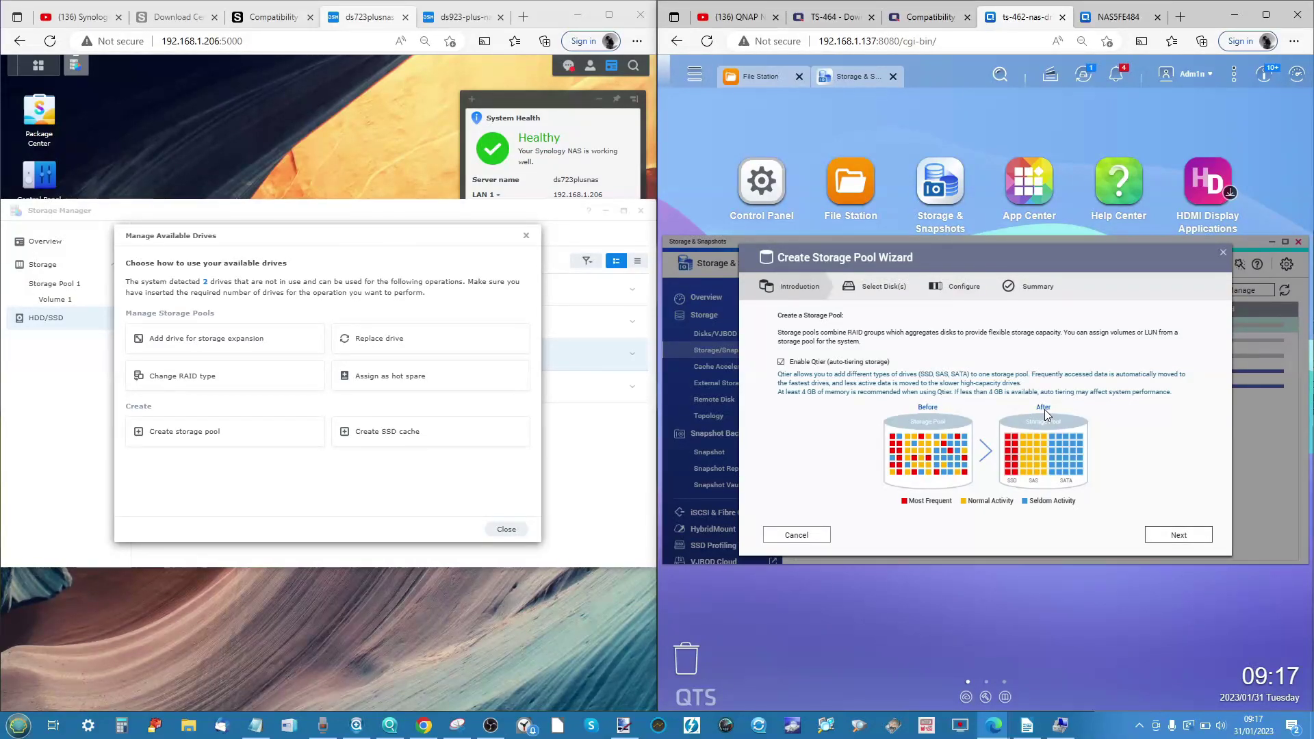
{"action": "left_click", "coordinate": [1224, 253]}
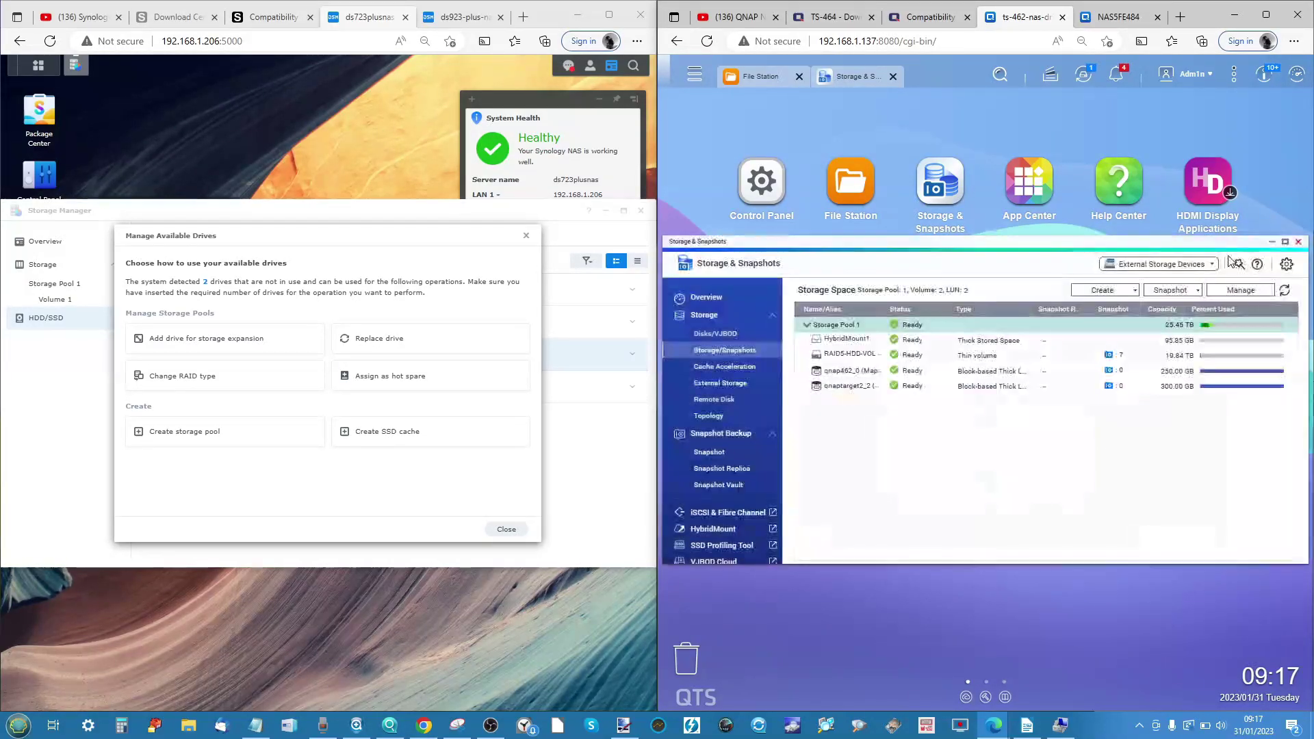
- Close both drive dialogs, switch to the ds923-plus-nas tab, and open QNAP's Disks/VJBOD list
{"action": "left_click", "coordinate": [1300, 244]}
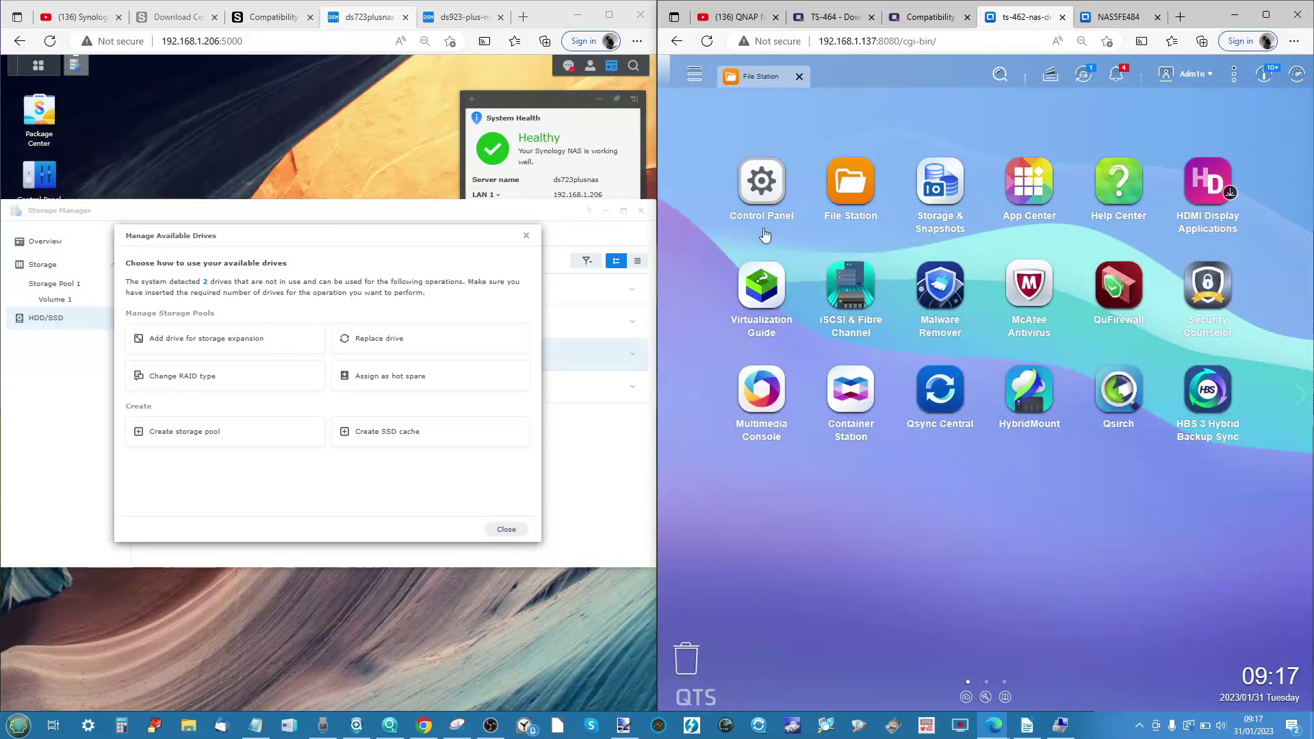
{"action": "left_click", "coordinate": [527, 237]}
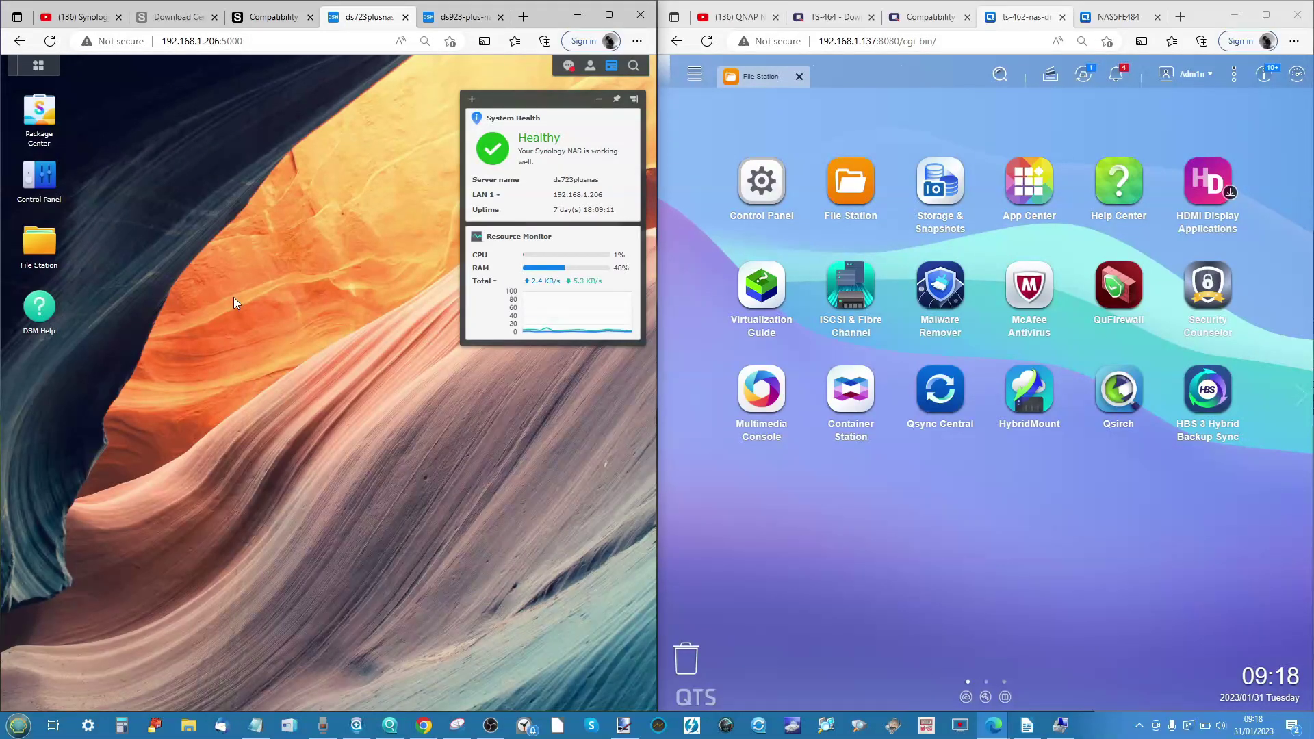
{"action": "key", "text": "ctrl+Tab"}
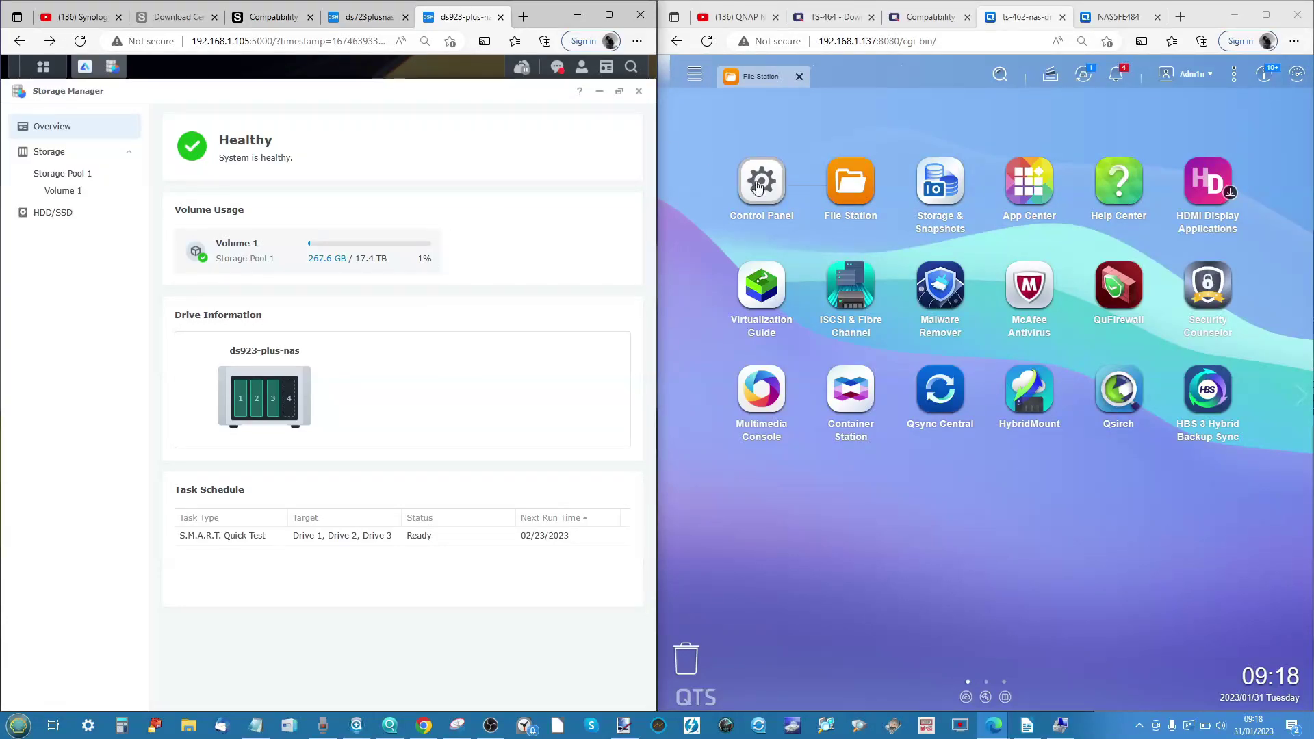
{"action": "left_click", "coordinate": [933, 189]}
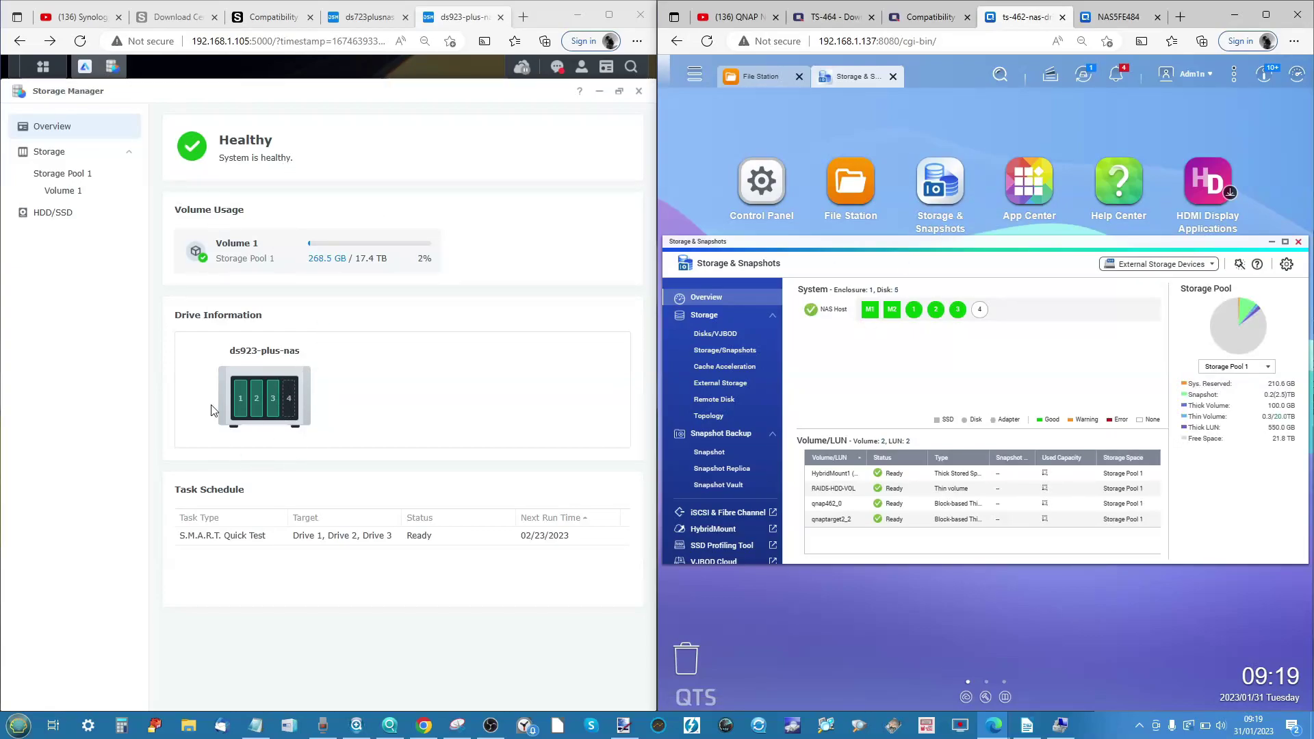
{"action": "mouse_move", "coordinate": [272, 389]}
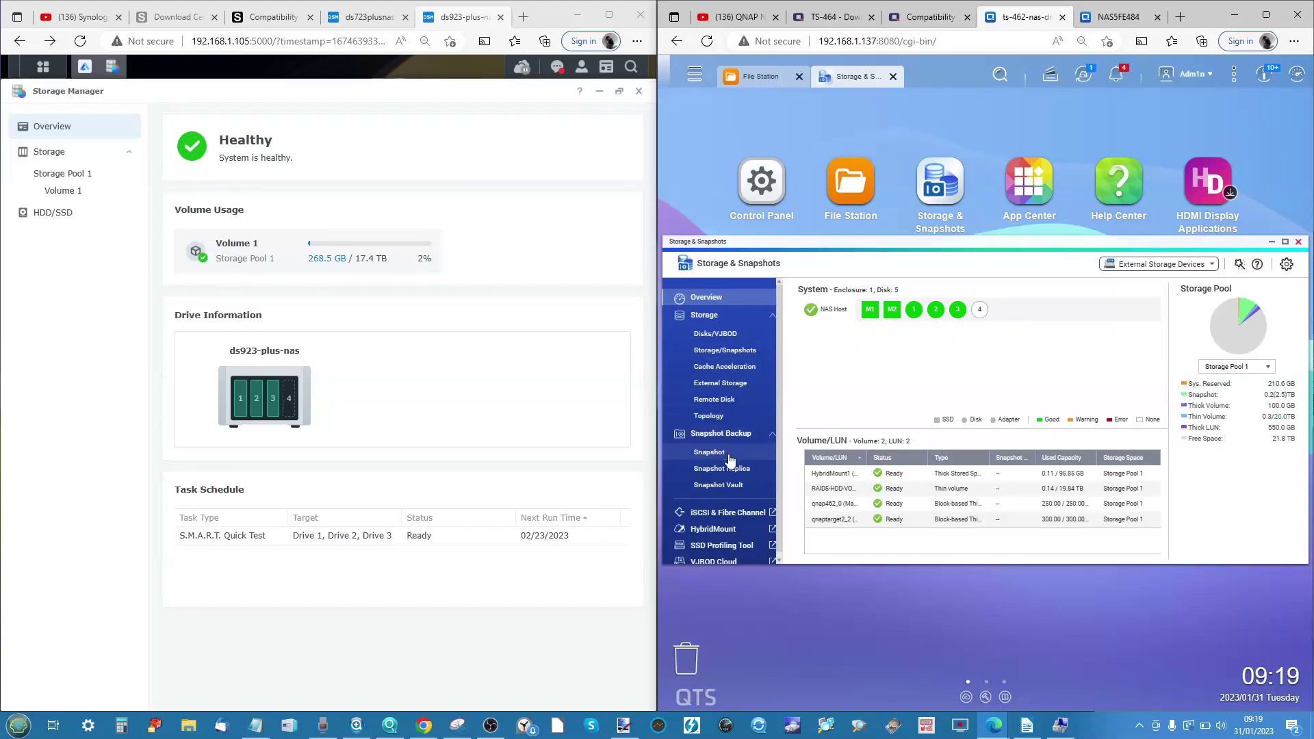
{"action": "left_click", "coordinate": [723, 335]}
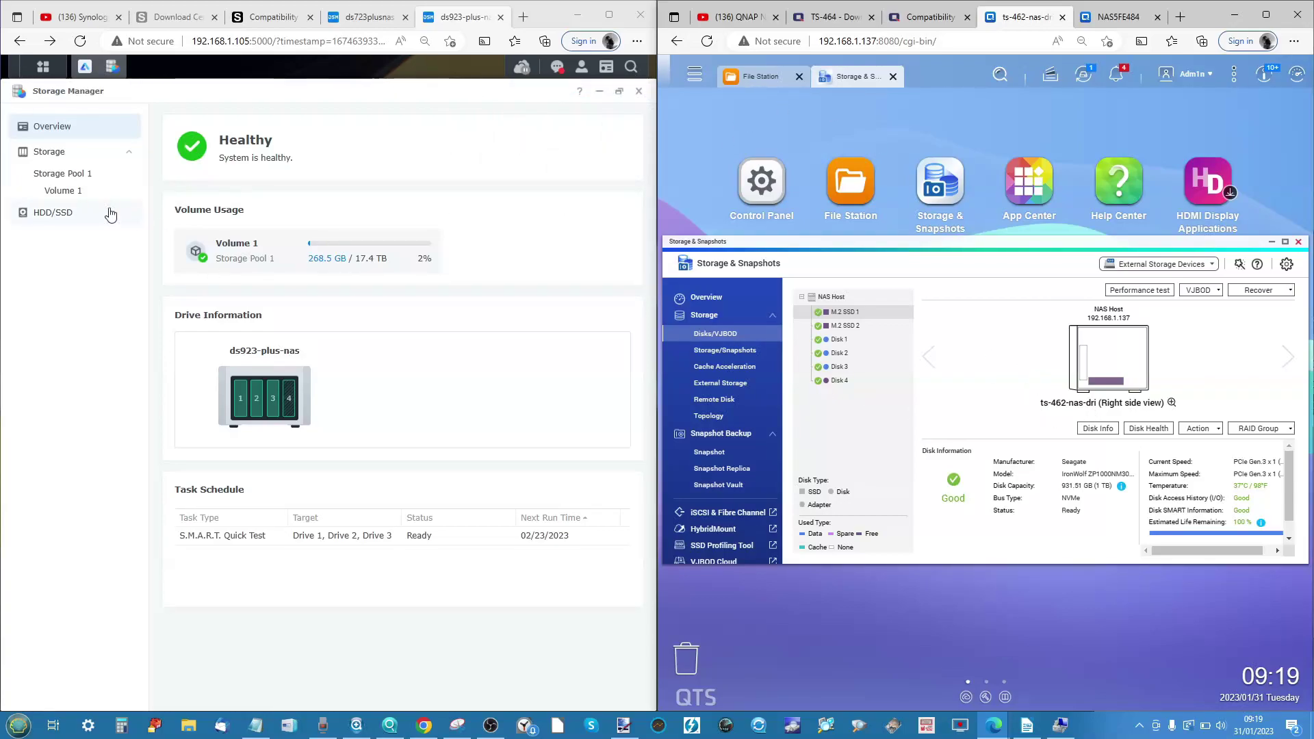
{"action": "left_click", "coordinate": [59, 213]}
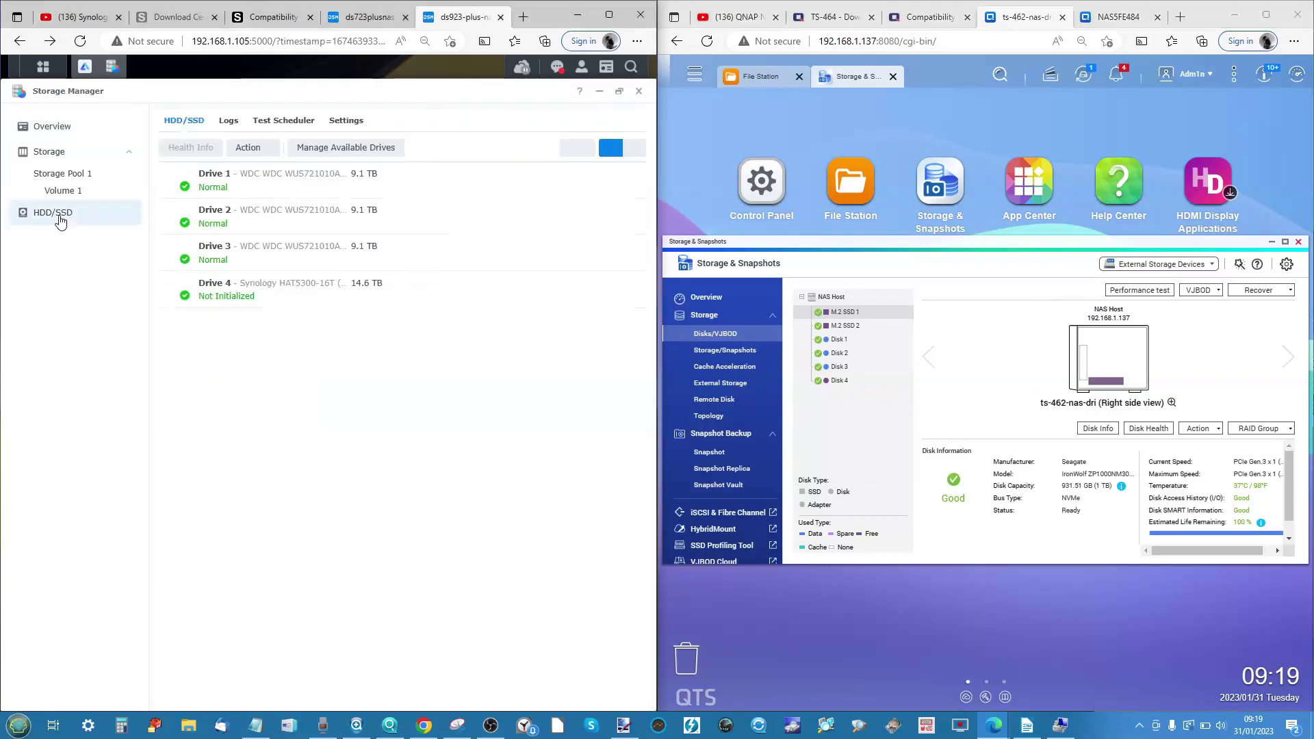
{"action": "left_click", "coordinate": [251, 289]}
{"action": "left_click", "coordinate": [630, 290]}
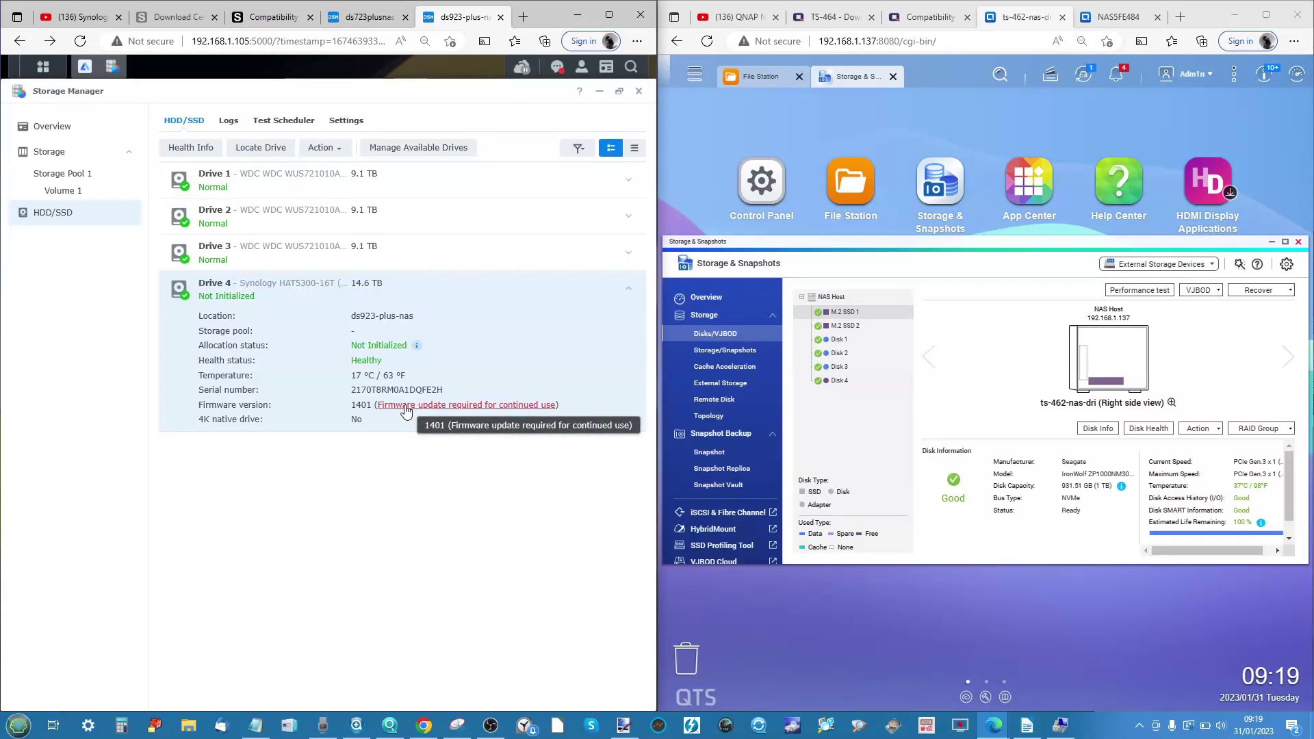
{"action": "left_click", "coordinate": [839, 382]}
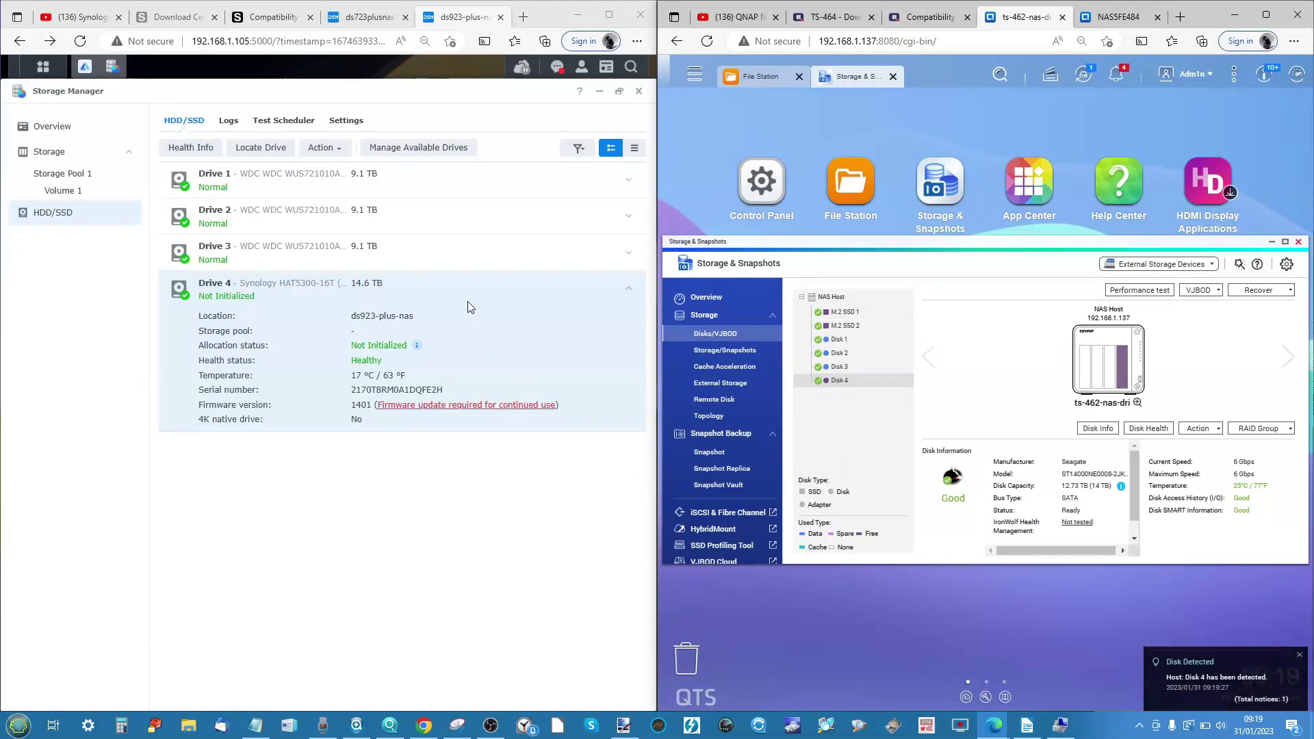
{"action": "left_click", "coordinate": [394, 148]}
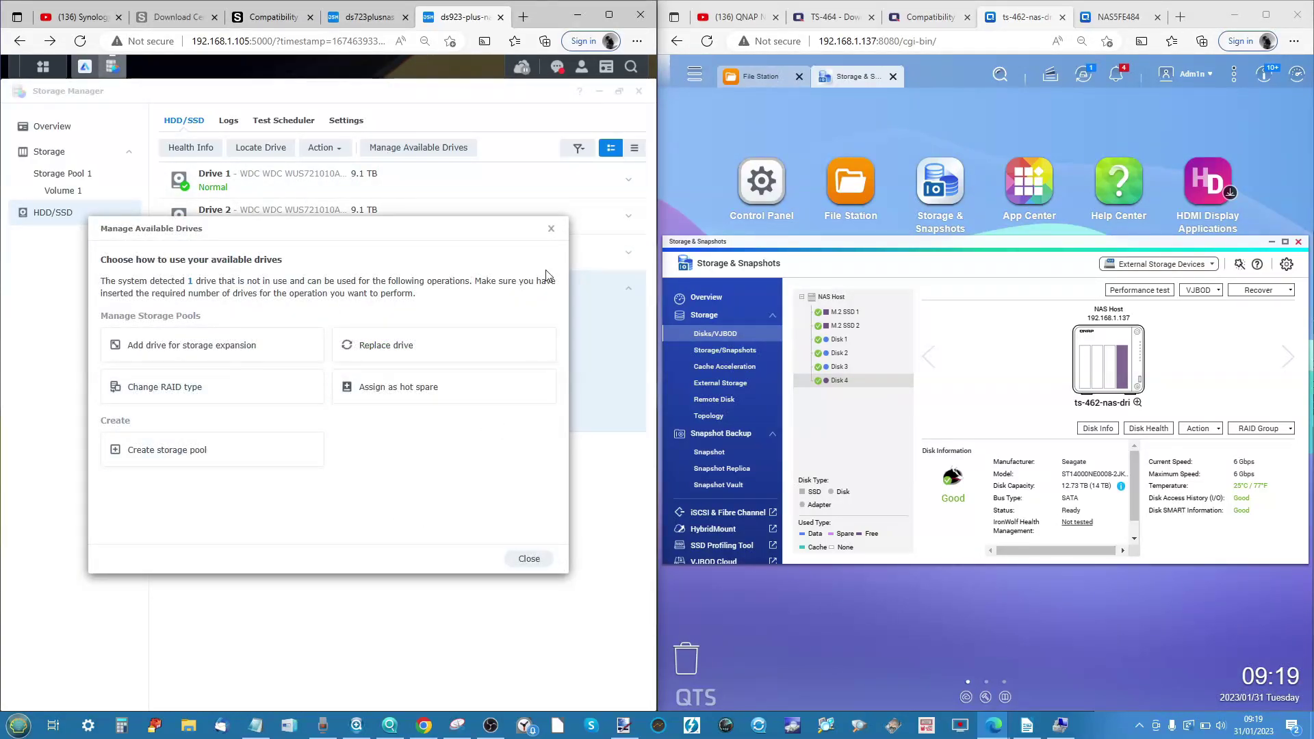
{"action": "left_click", "coordinate": [551, 229]}
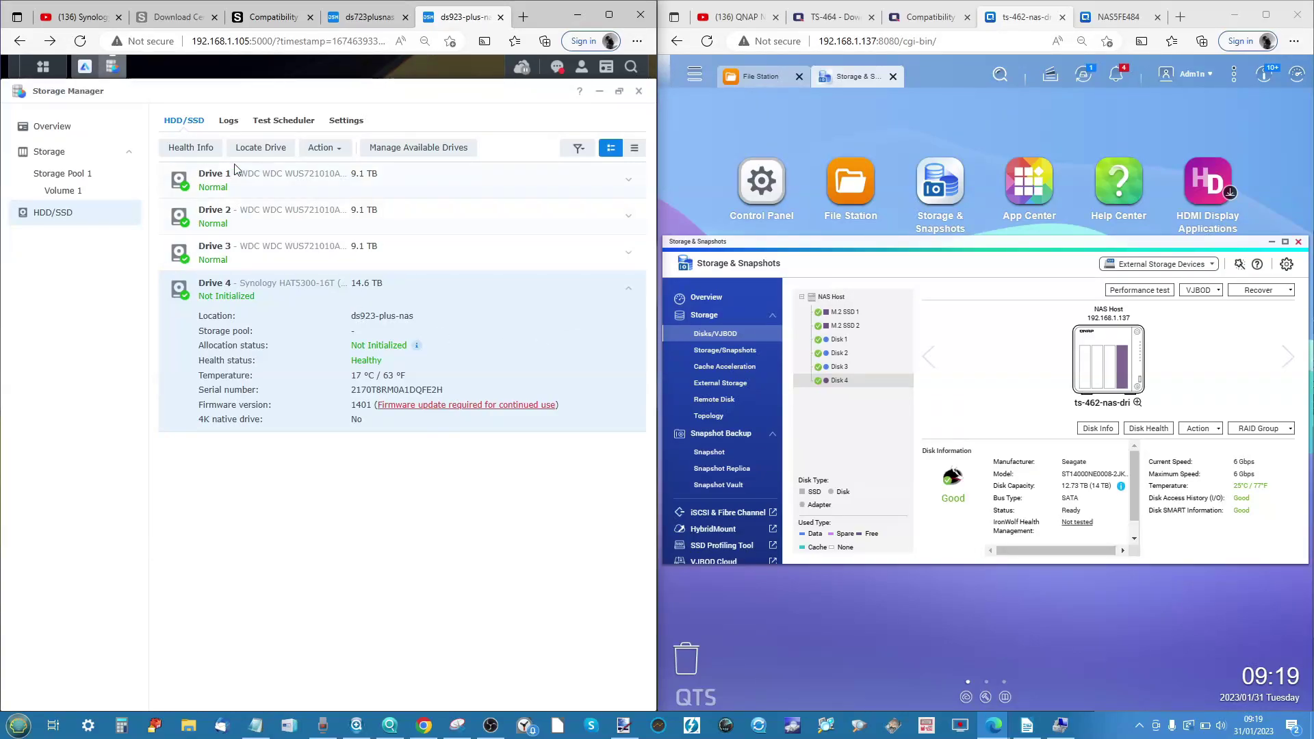
{"action": "left_click", "coordinate": [444, 407]}
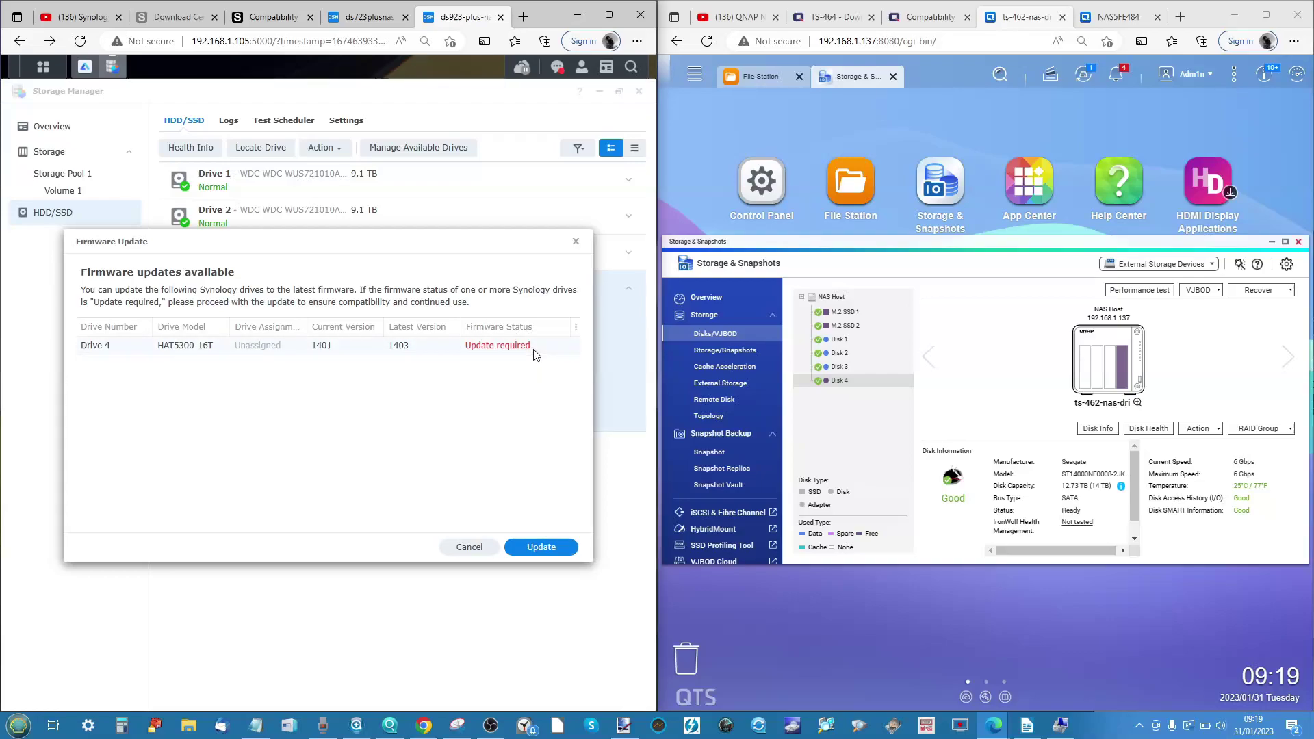
{"action": "left_click", "coordinate": [576, 243]}
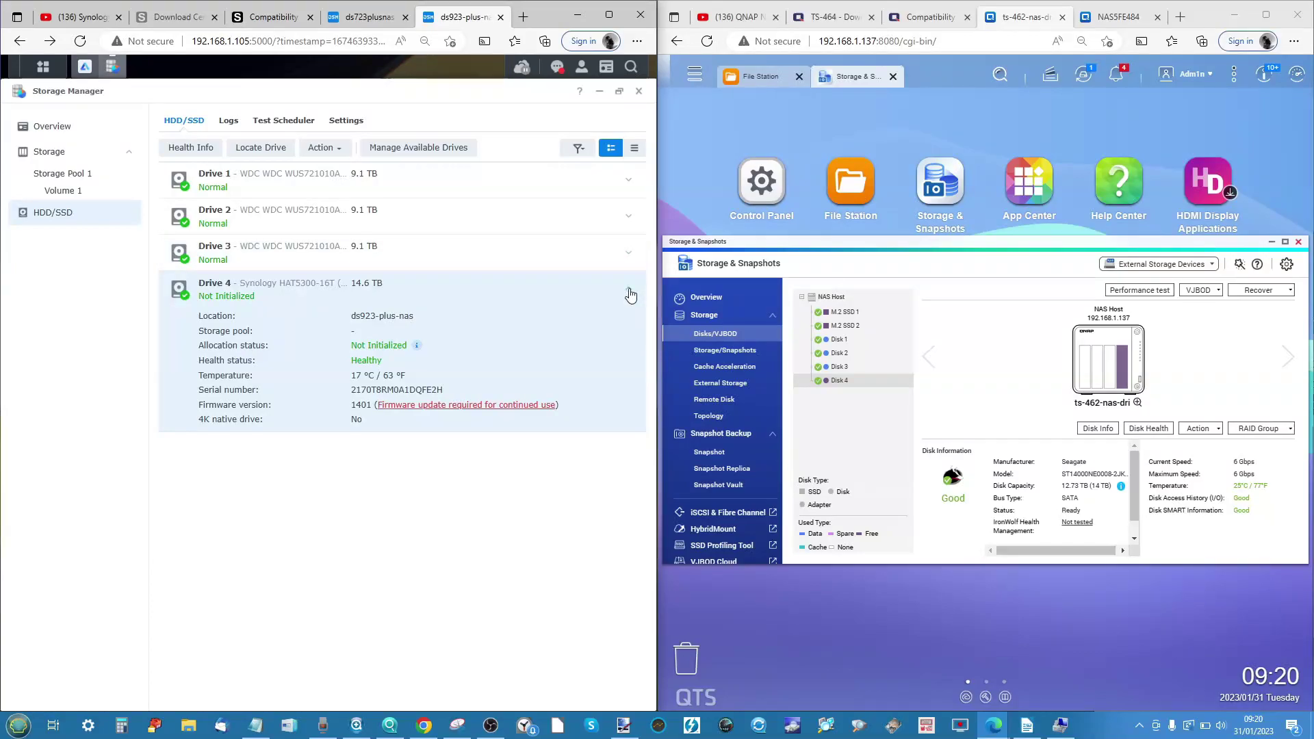
- Check Drive 4's Change RAID type option, cancel it, and open Storage Pool 1's SHR details
{"action": "mouse_move", "coordinate": [412, 349]}
{"action": "left_click", "coordinate": [424, 151]}
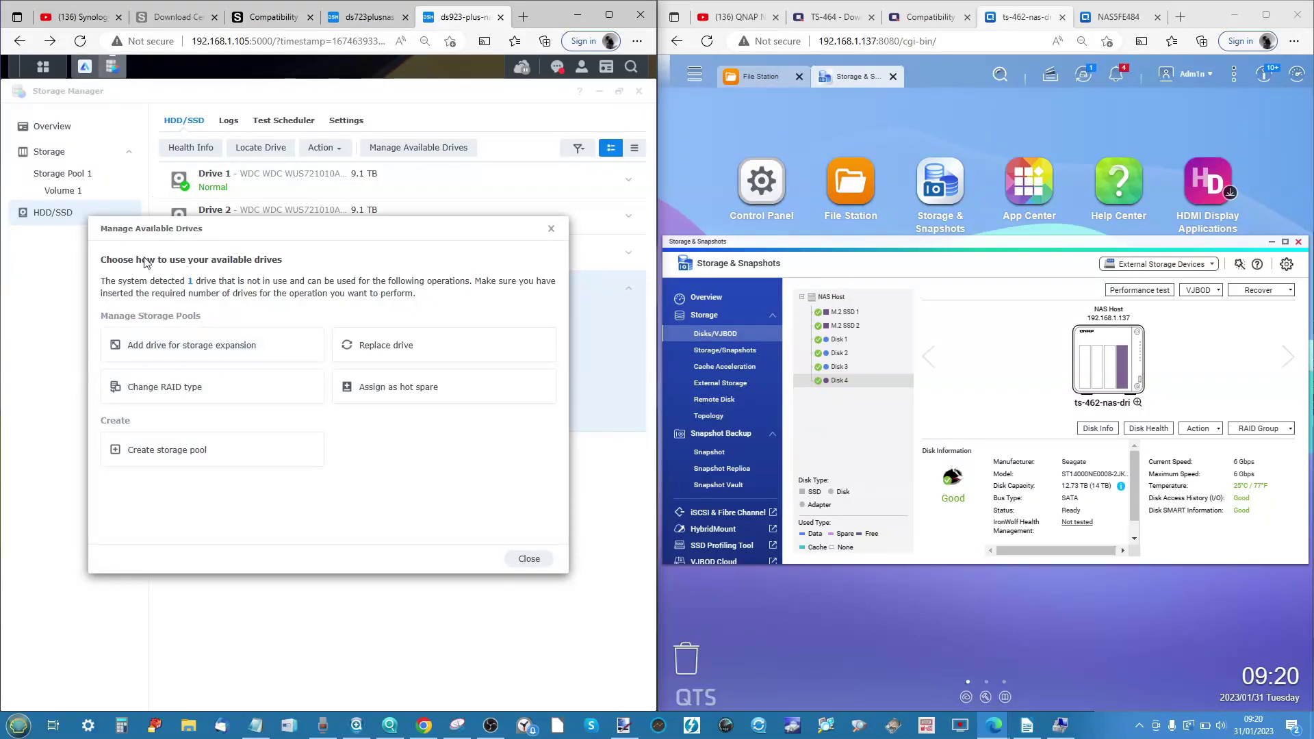
{"action": "left_click", "coordinate": [208, 396]}
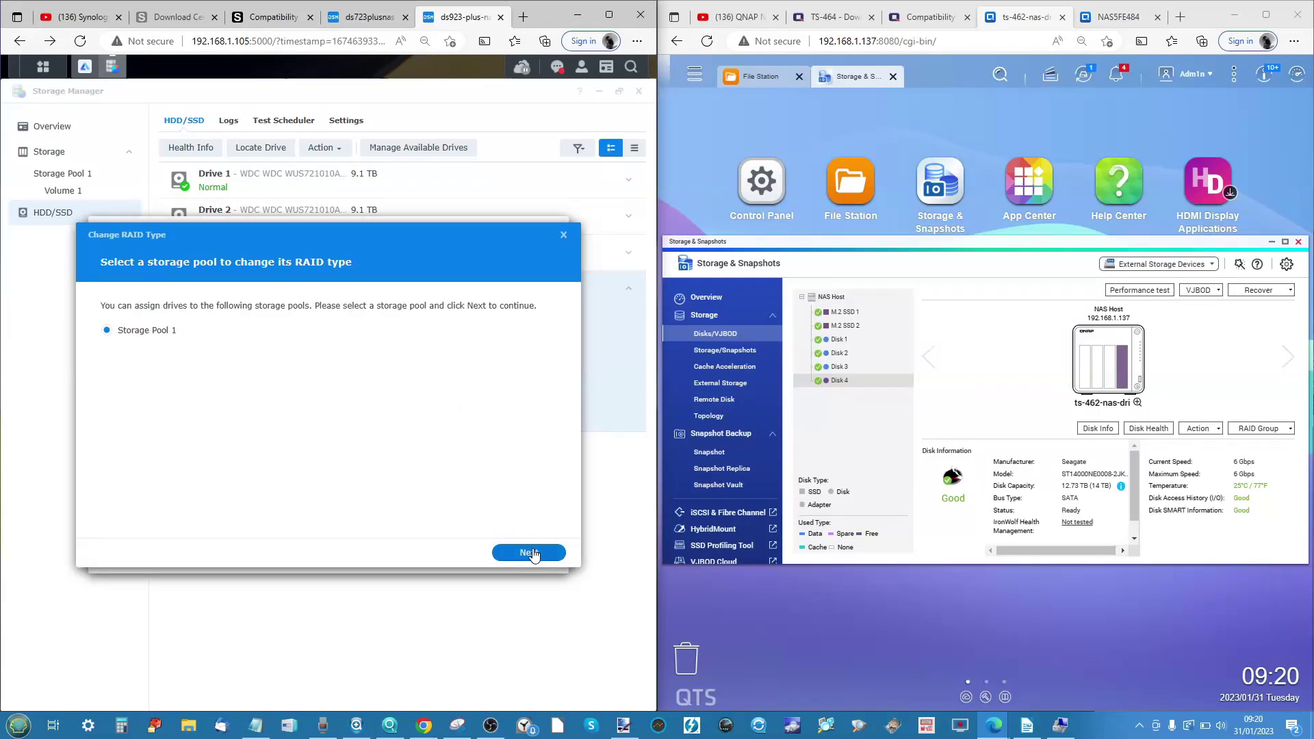
{"action": "left_click", "coordinate": [564, 235]}
{"action": "left_click", "coordinate": [551, 231]}
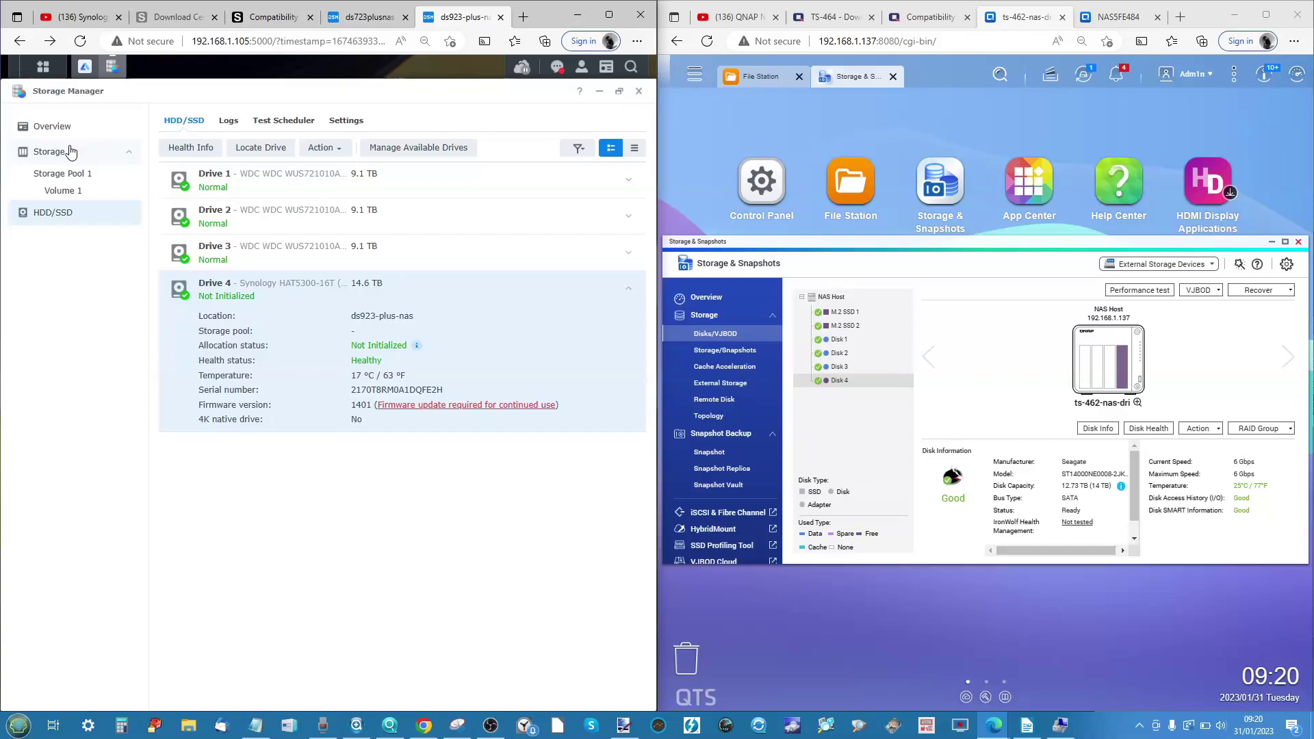
{"action": "left_click", "coordinate": [66, 152]}
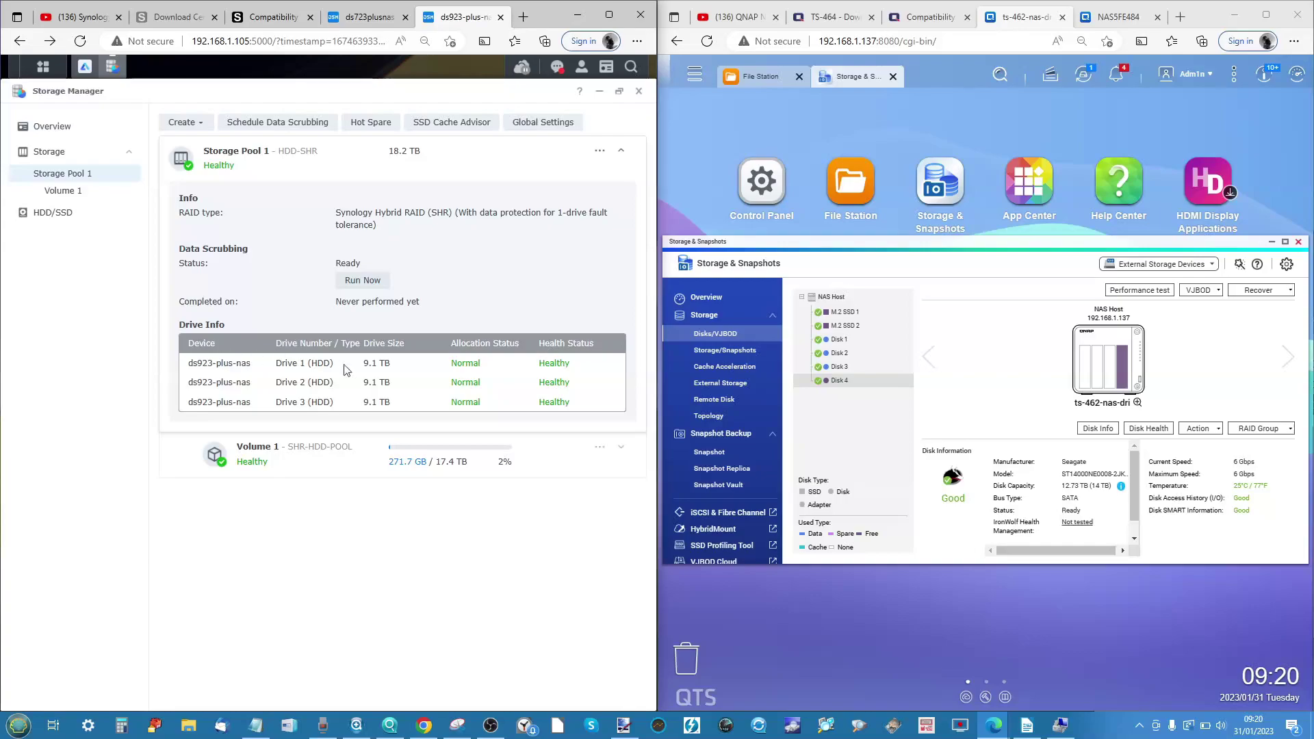
- Return to the HDD/SSD list and reopen Change RAID Type for the unused 14.6 TB Drive 4
{"action": "left_click", "coordinate": [75, 215]}
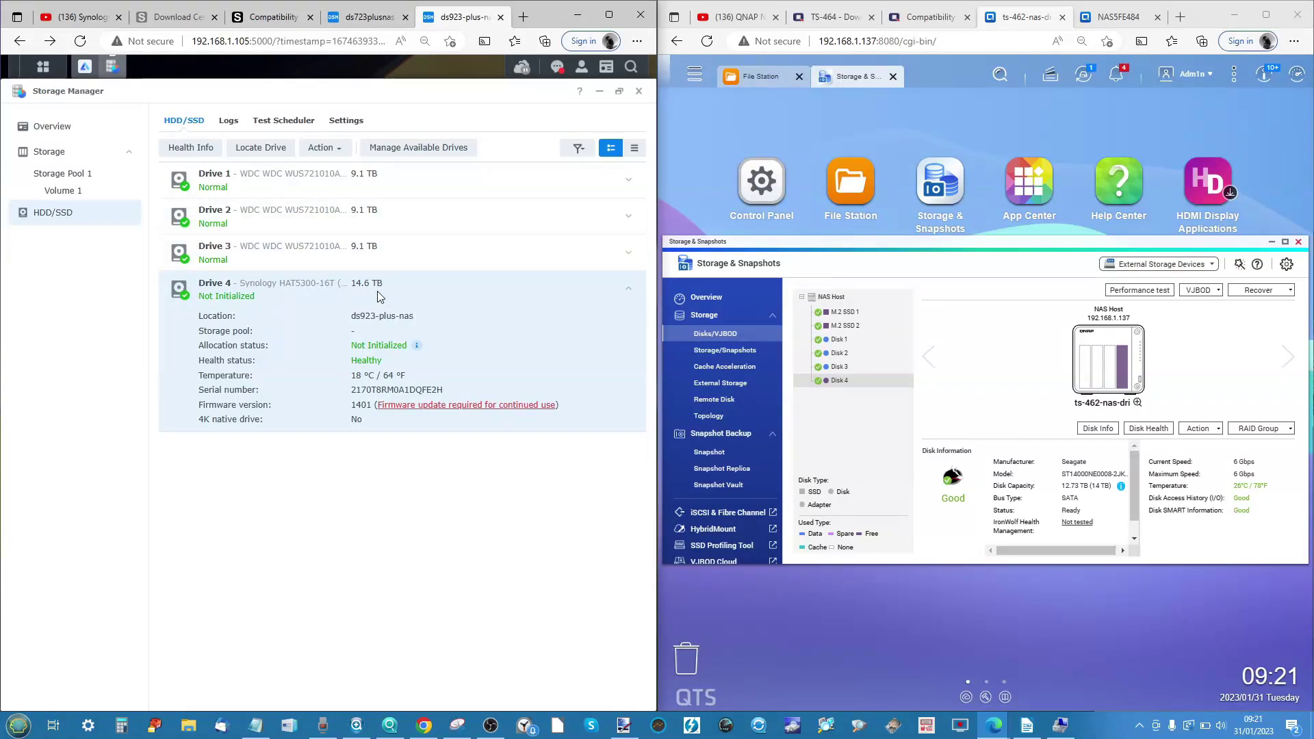
{"action": "mouse_move", "coordinate": [840, 385]}
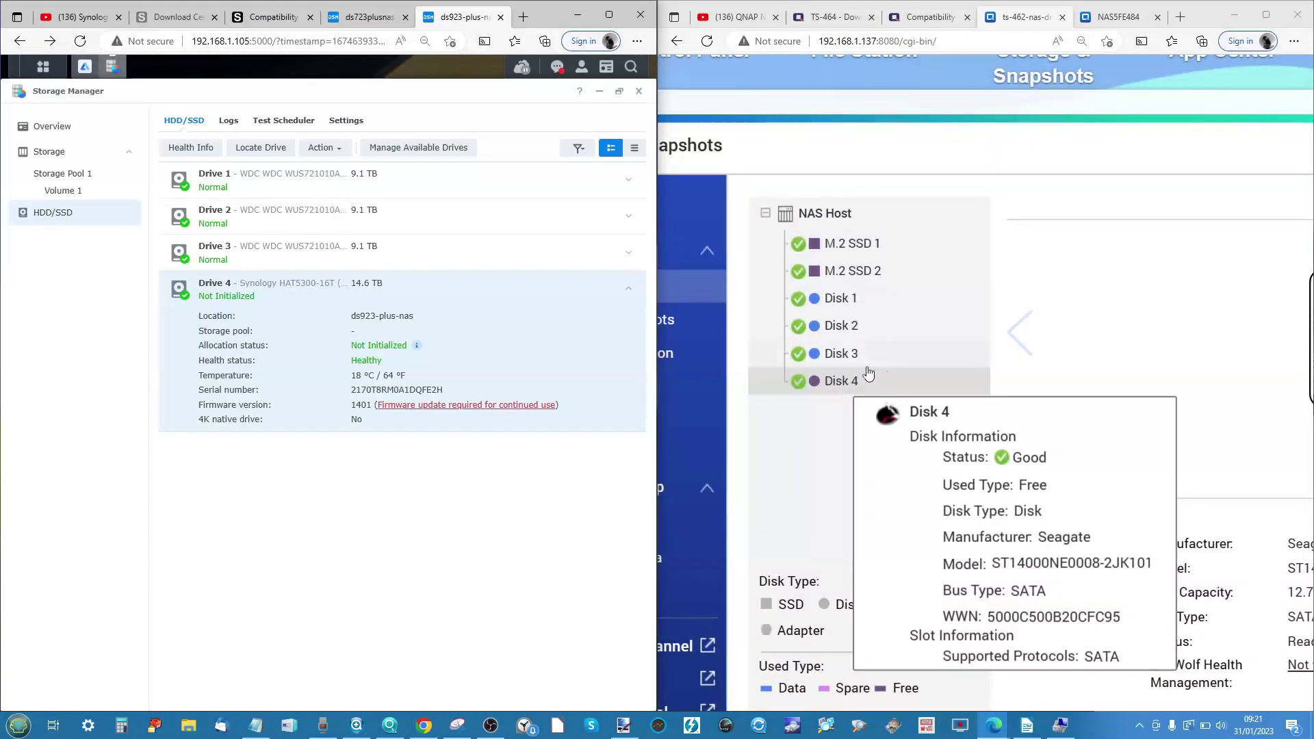
{"action": "mouse_move", "coordinate": [840, 361]}
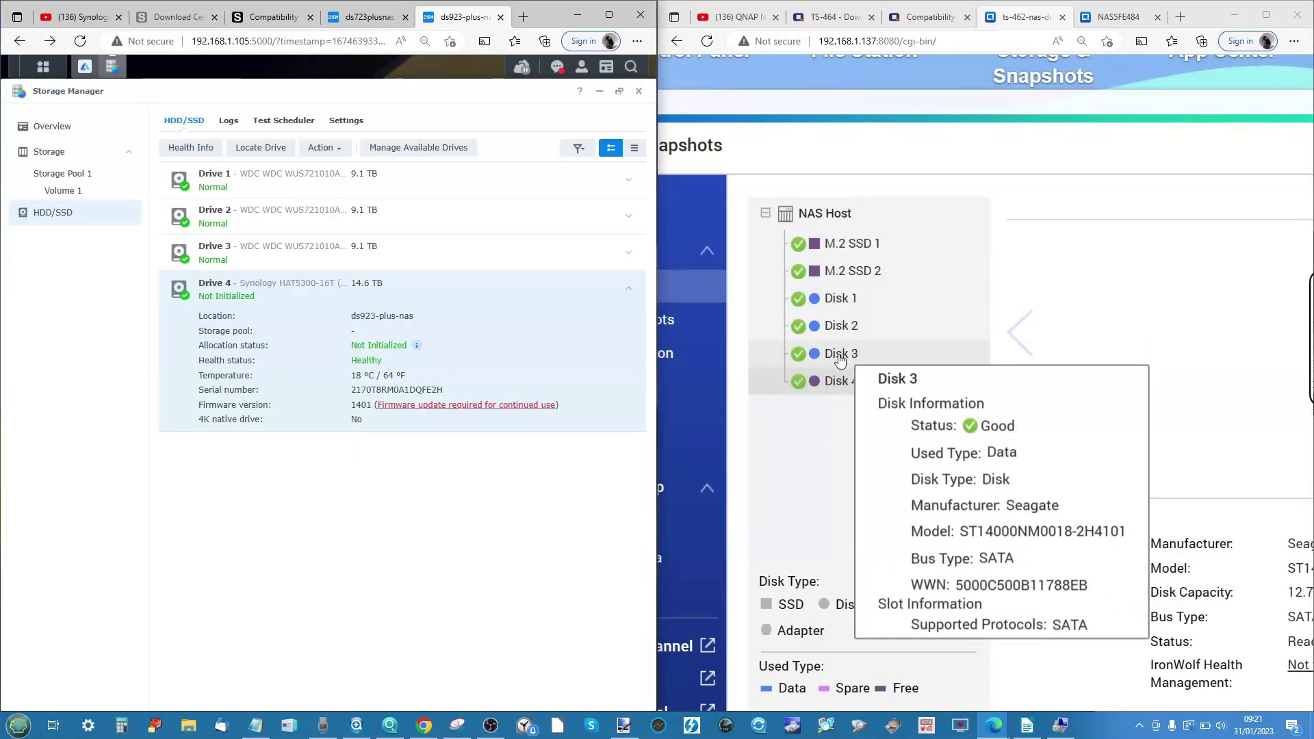
{"action": "mouse_move", "coordinate": [840, 302]}
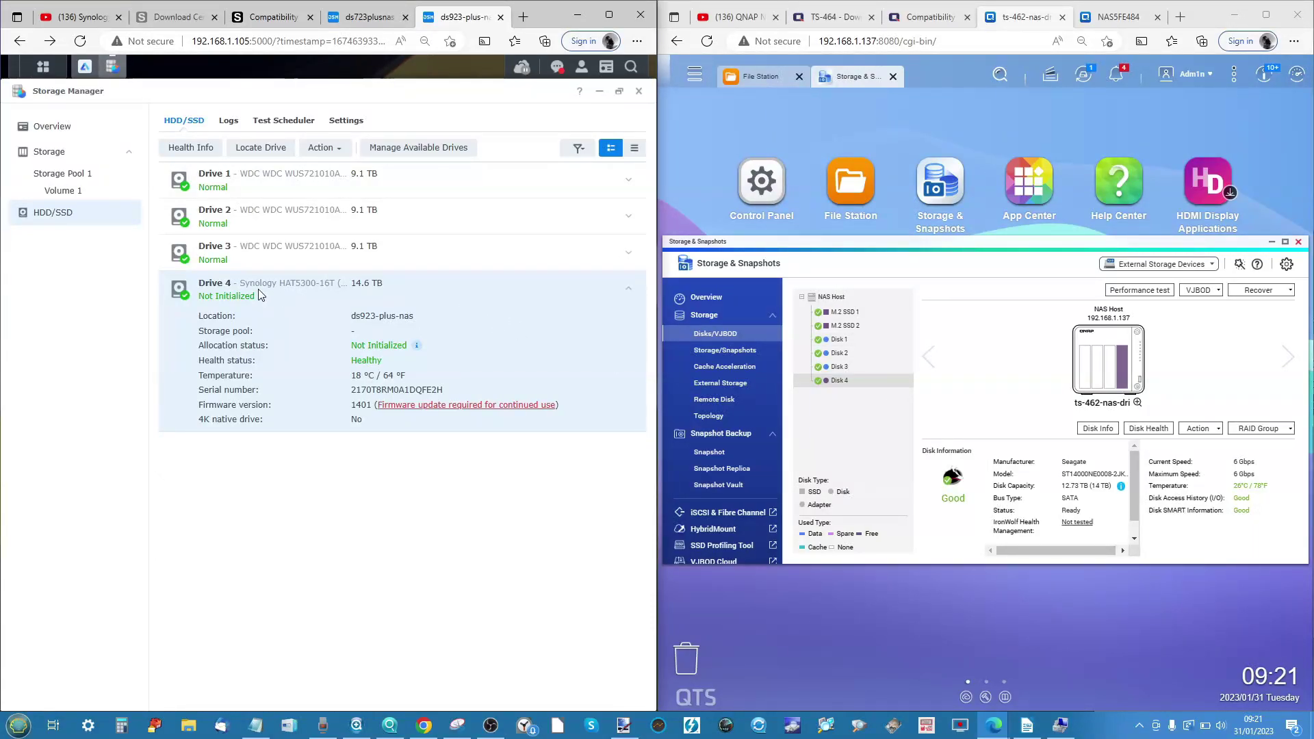
{"action": "left_click", "coordinate": [402, 149]}
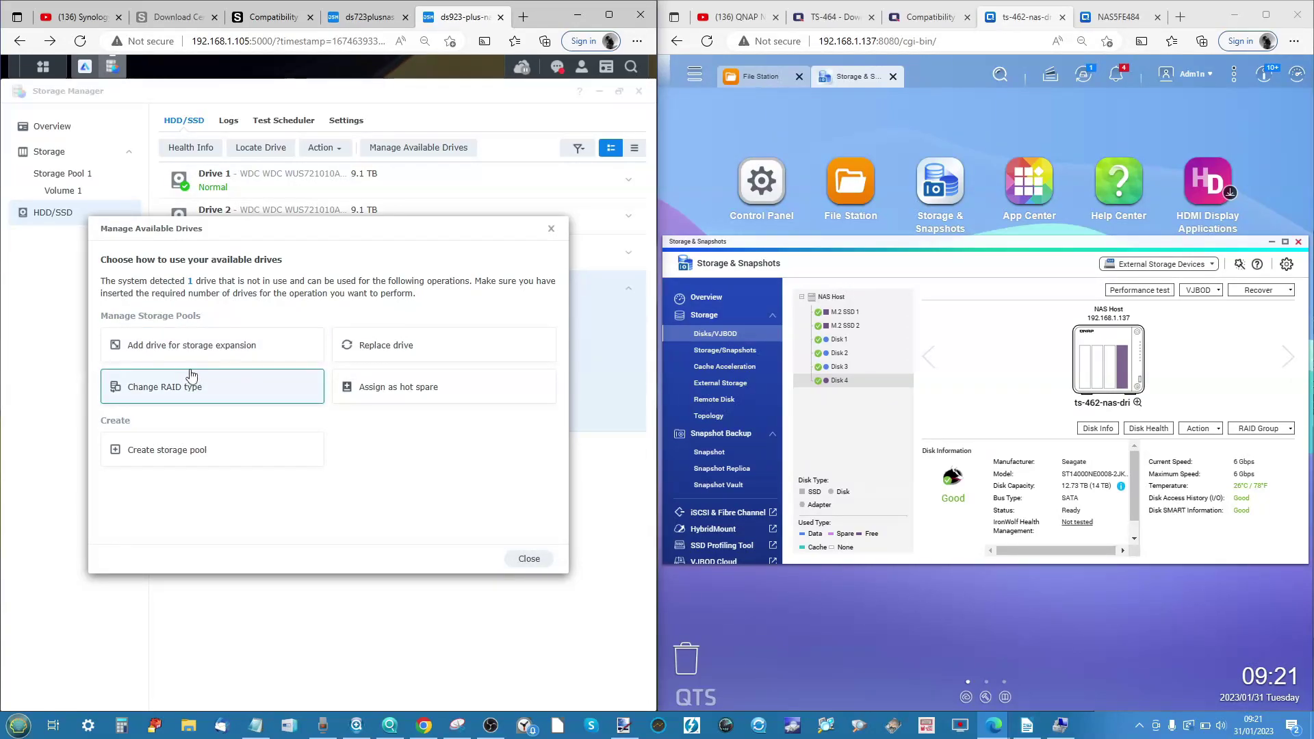
{"action": "left_click", "coordinate": [212, 393]}
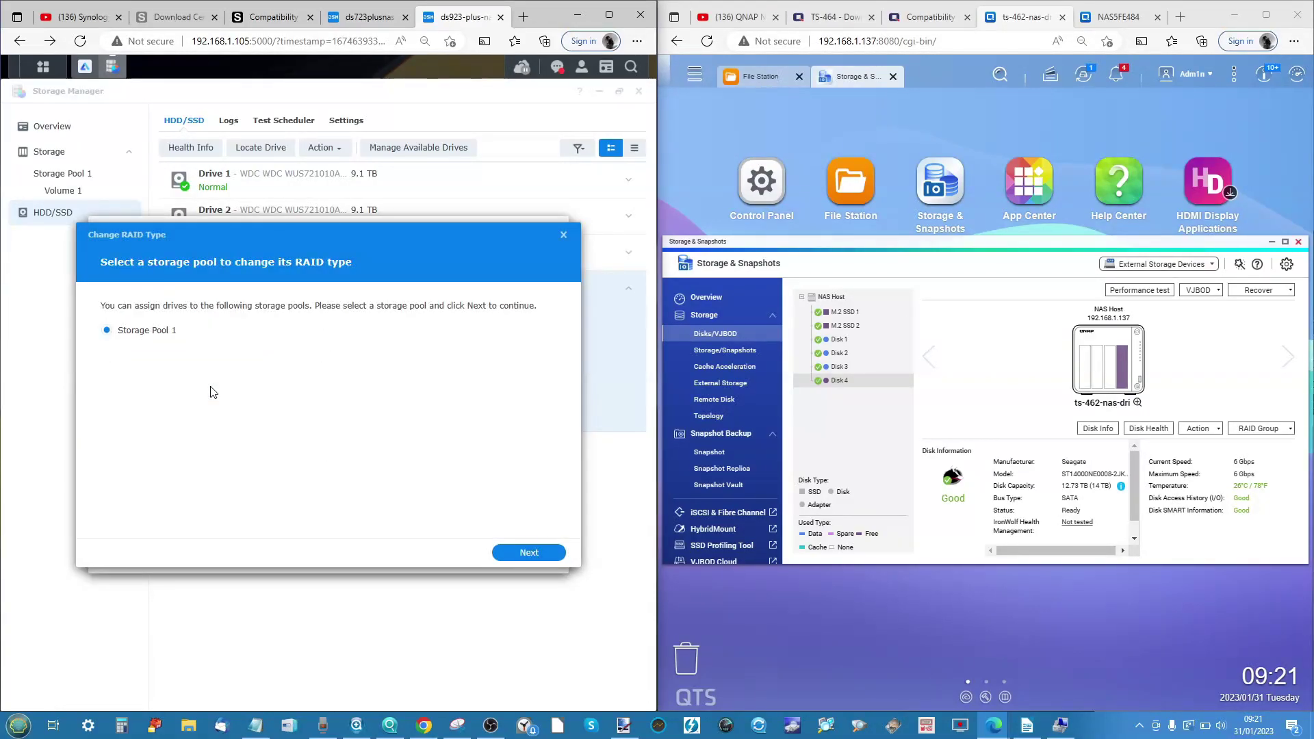
- Try converting Storage Pool 1 to SHR-2, then back out and cancel
{"action": "left_click", "coordinate": [523, 553]}
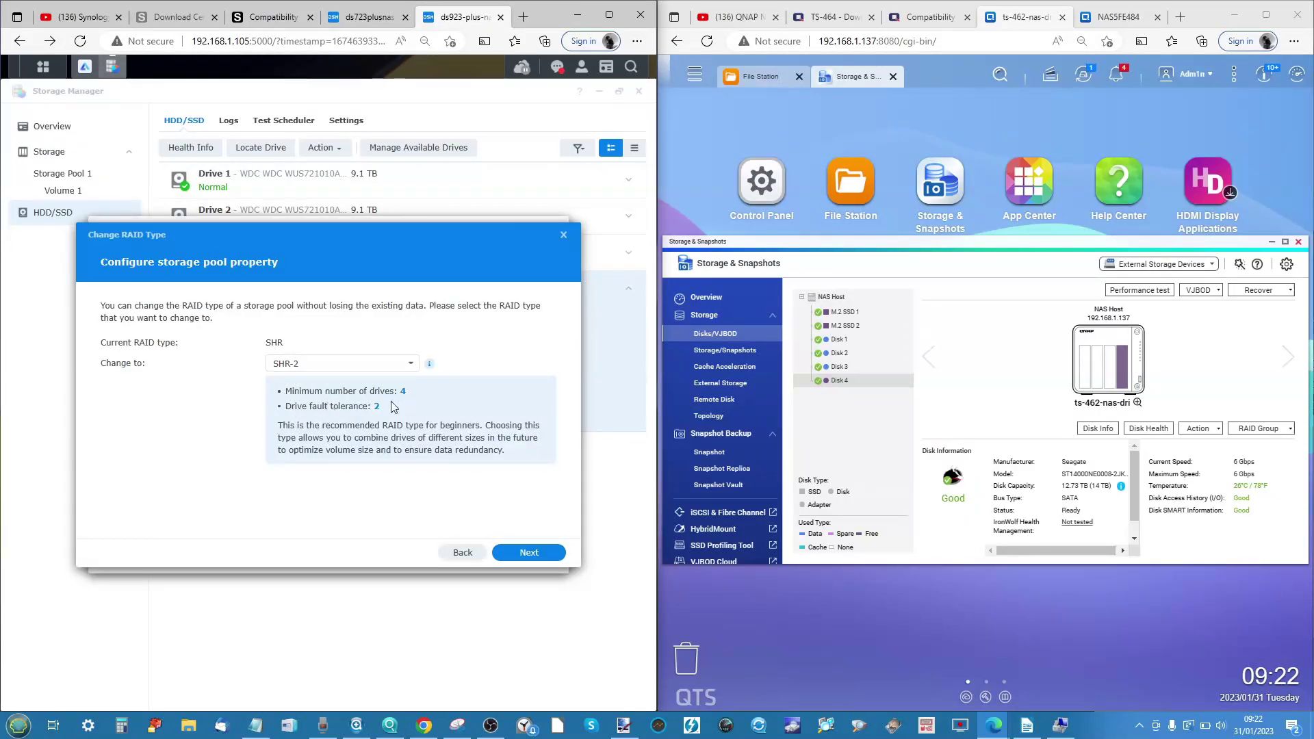
{"action": "left_click", "coordinate": [523, 551]}
{"action": "left_click", "coordinate": [457, 549]}
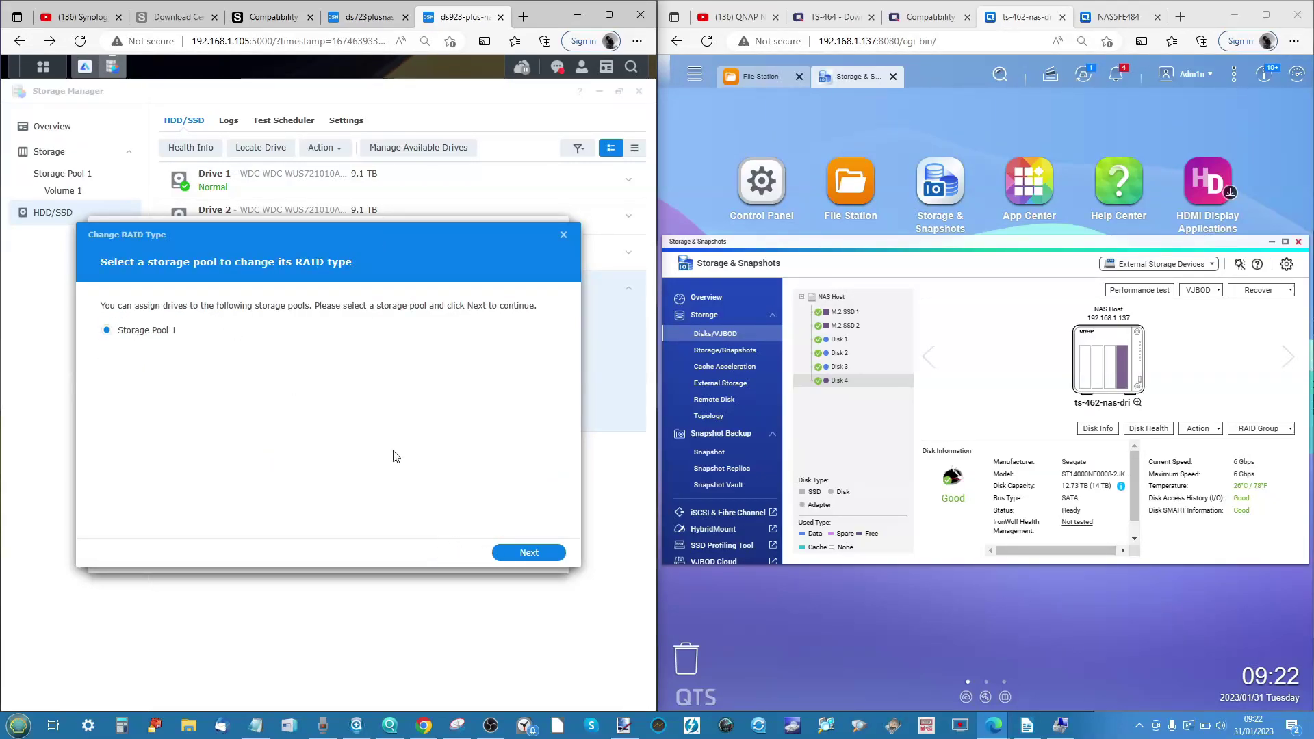
{"action": "left_click", "coordinate": [563, 234]}
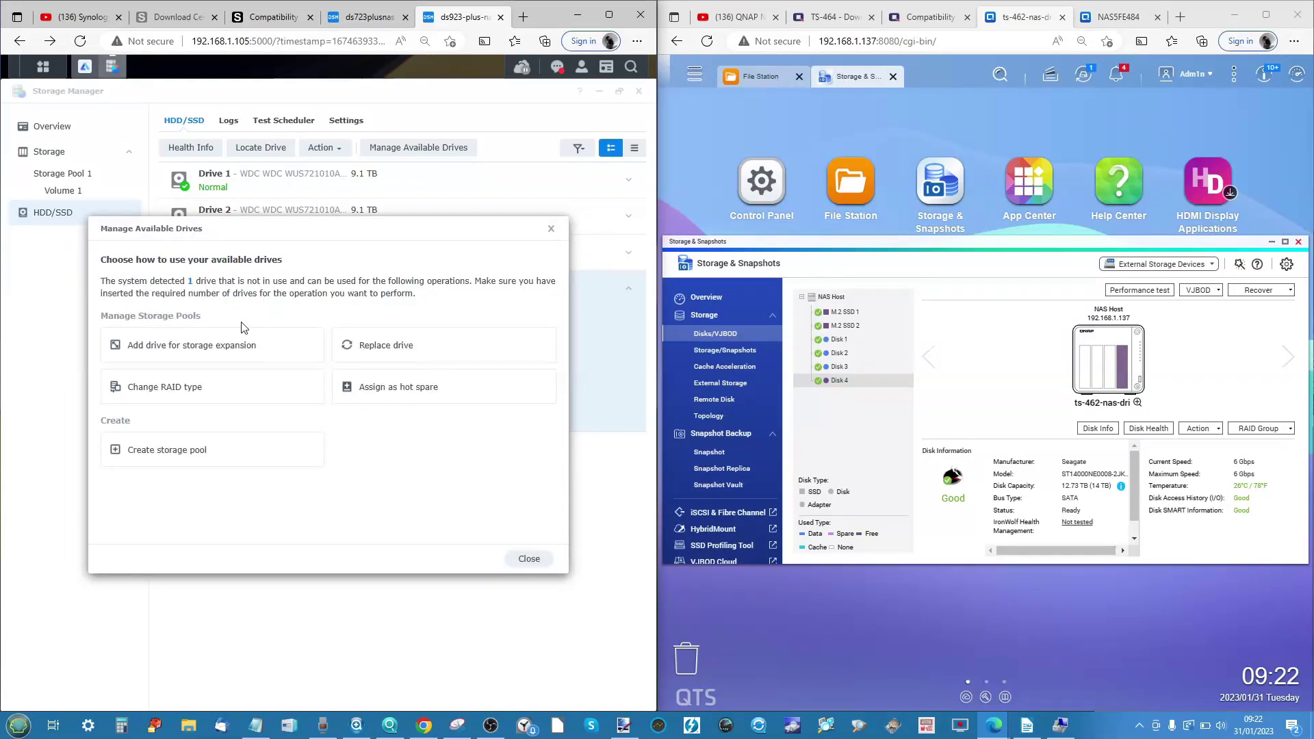
- Try expanding Storage Pool 1 with Drive 4, dismiss the no-eligible-drives error and cancel
{"action": "left_click", "coordinate": [198, 357]}
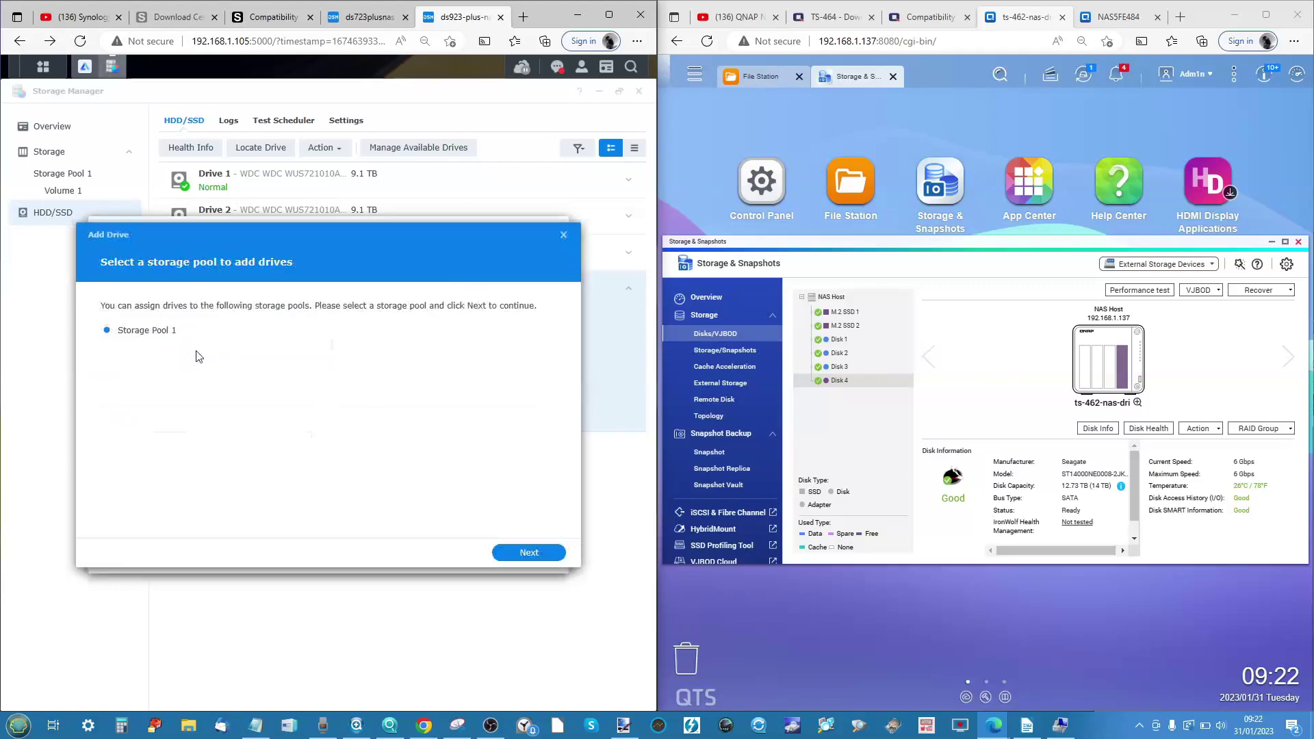
{"action": "left_click", "coordinate": [530, 552]}
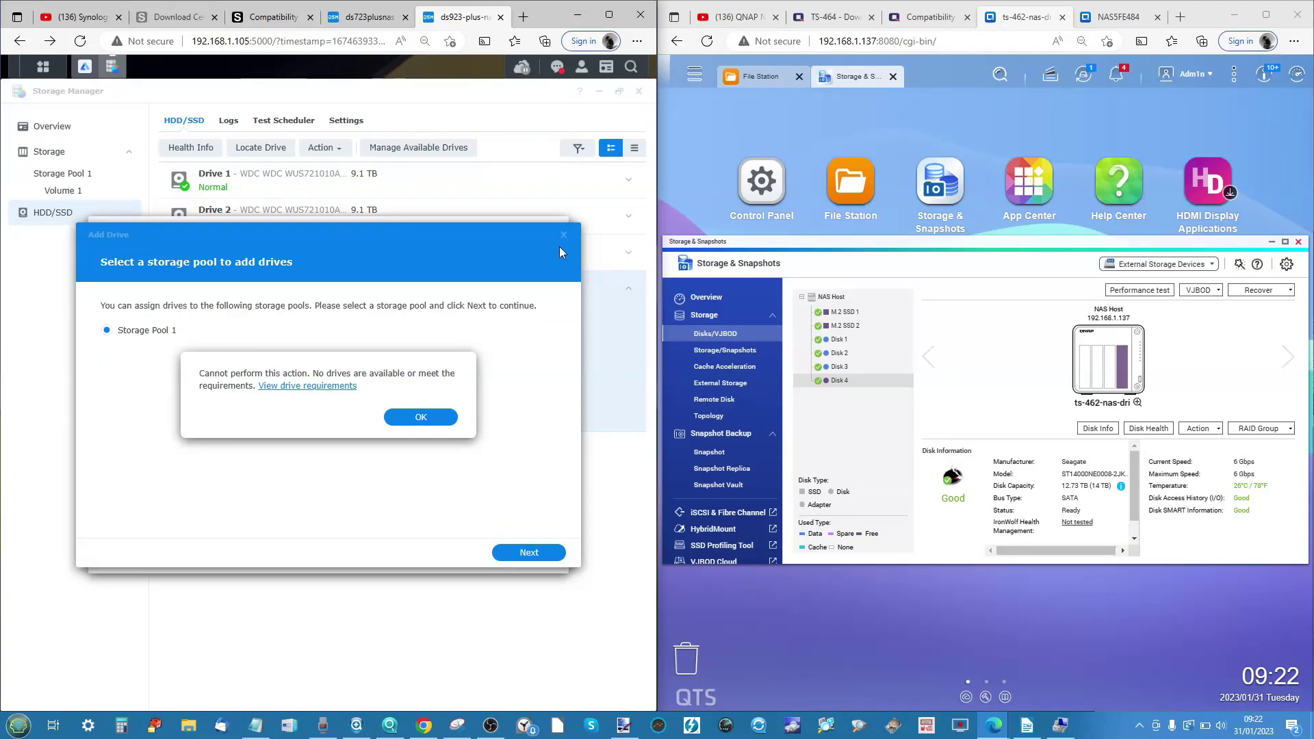
{"action": "left_click", "coordinate": [398, 417]}
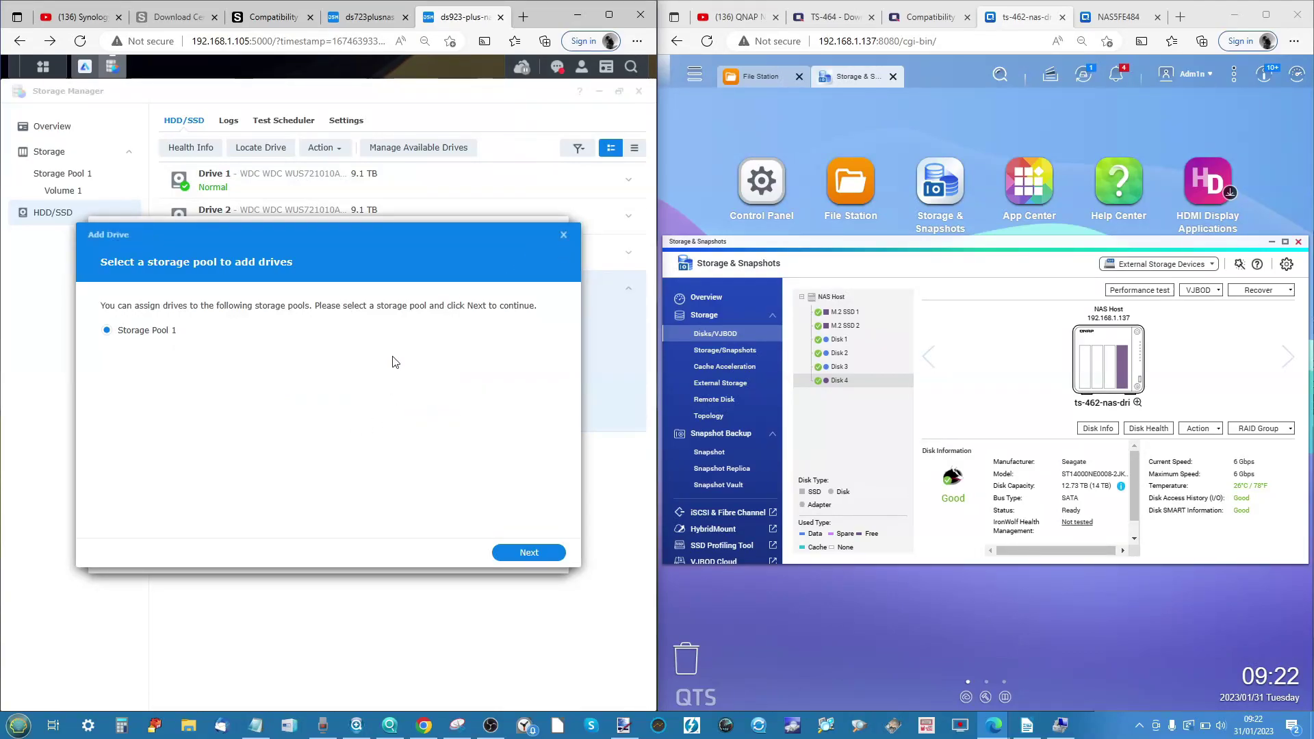
{"action": "left_click", "coordinate": [563, 238]}
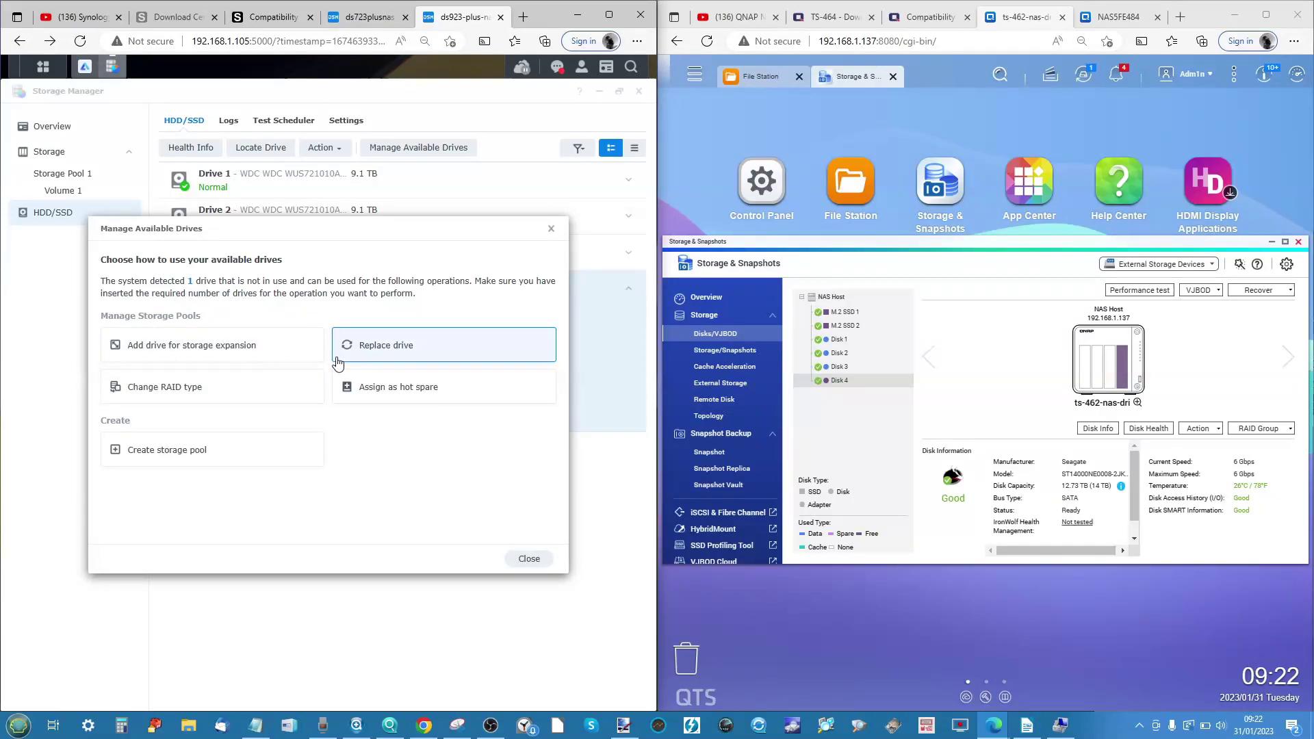
- Try replacing a Storage Pool 1 drive with Drive 4, dismiss the error and cancel
{"action": "left_click", "coordinate": [393, 351]}
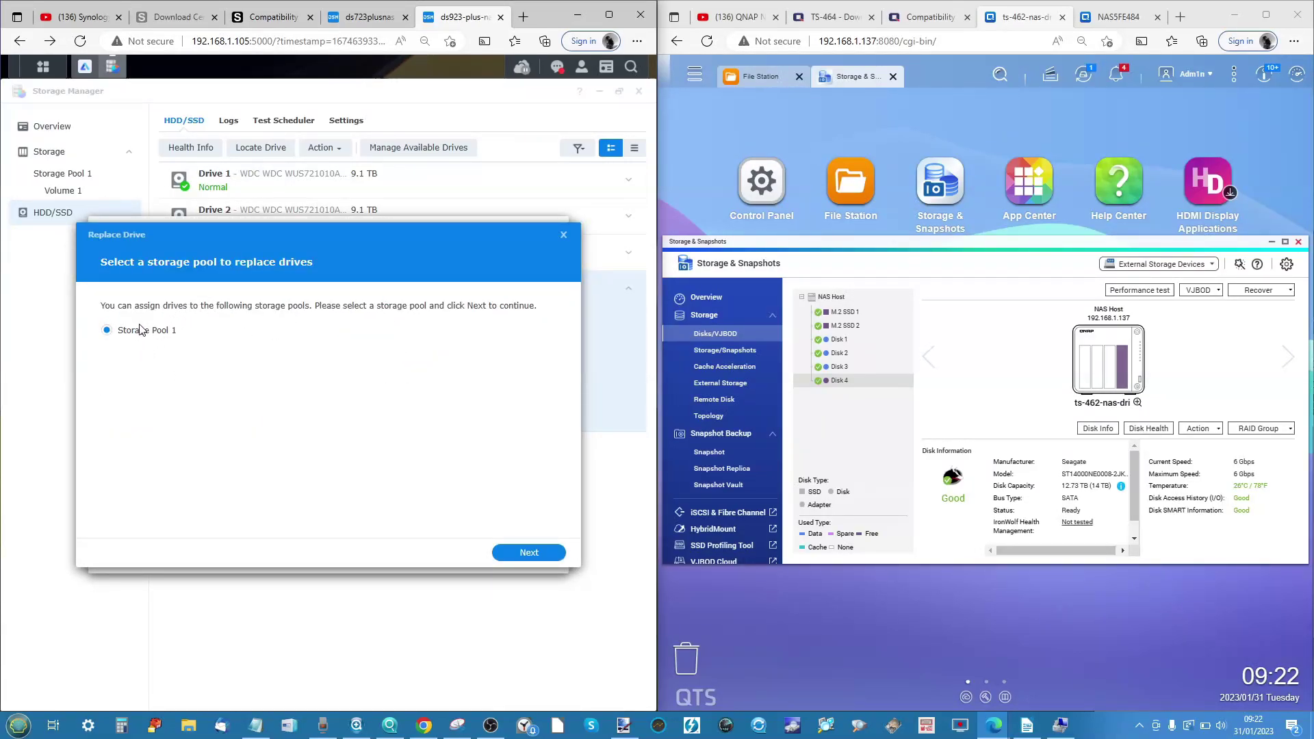
{"action": "left_click", "coordinate": [530, 553]}
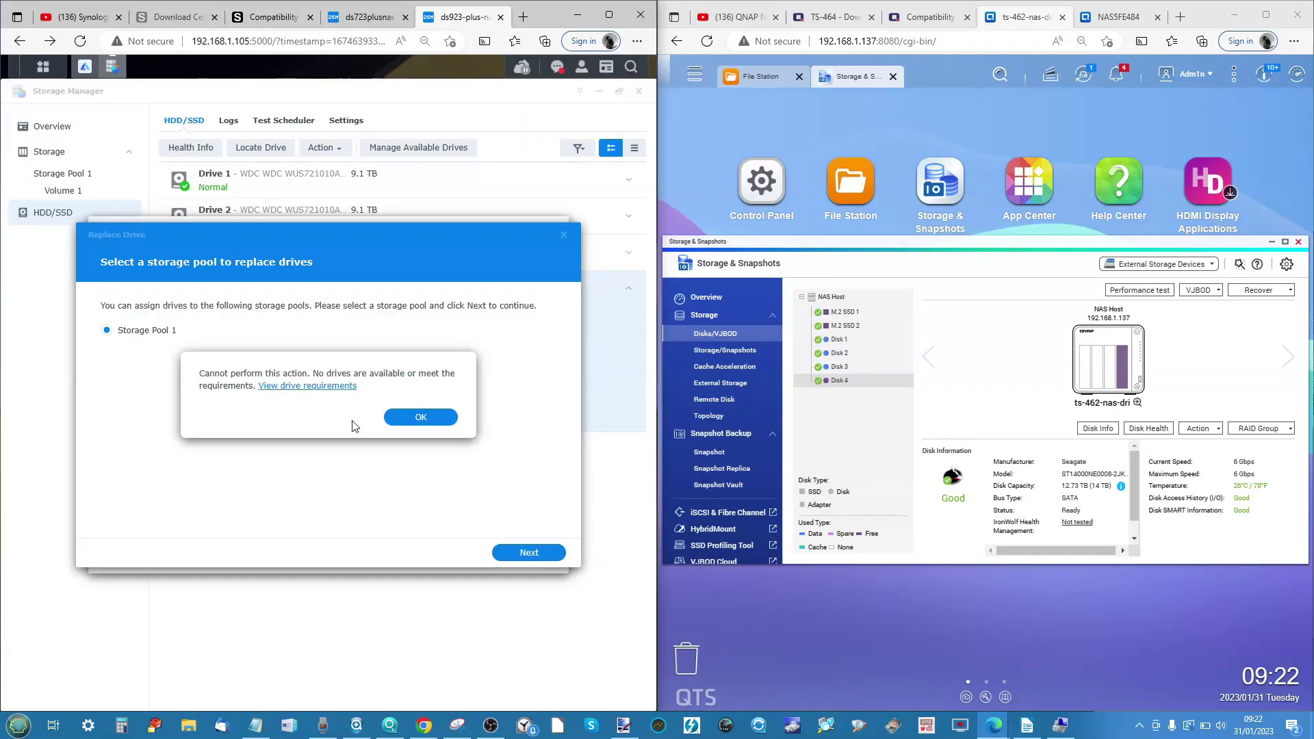
{"action": "left_click", "coordinate": [420, 417]}
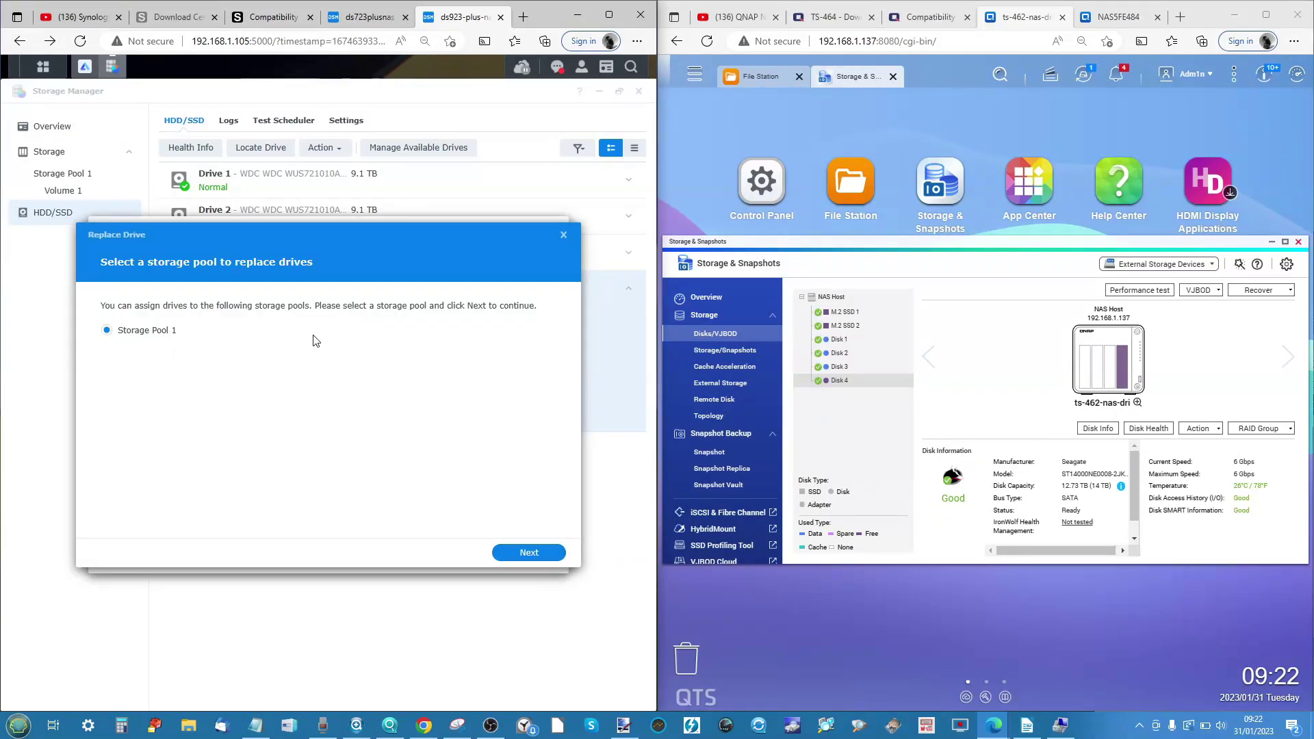
{"action": "left_click", "coordinate": [564, 236]}
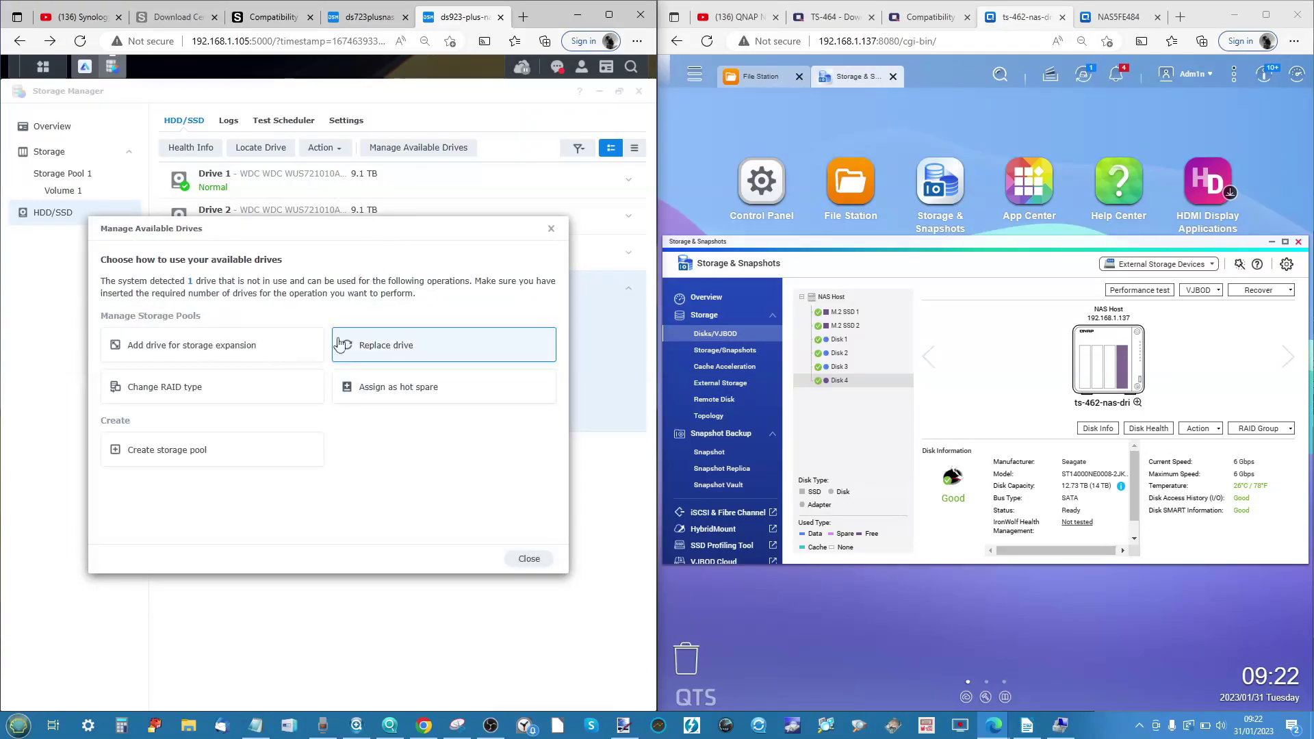
- Walk through the hot spare setup with Storage Pool 1 unticked, then cancel it
{"action": "left_click", "coordinate": [400, 388]}
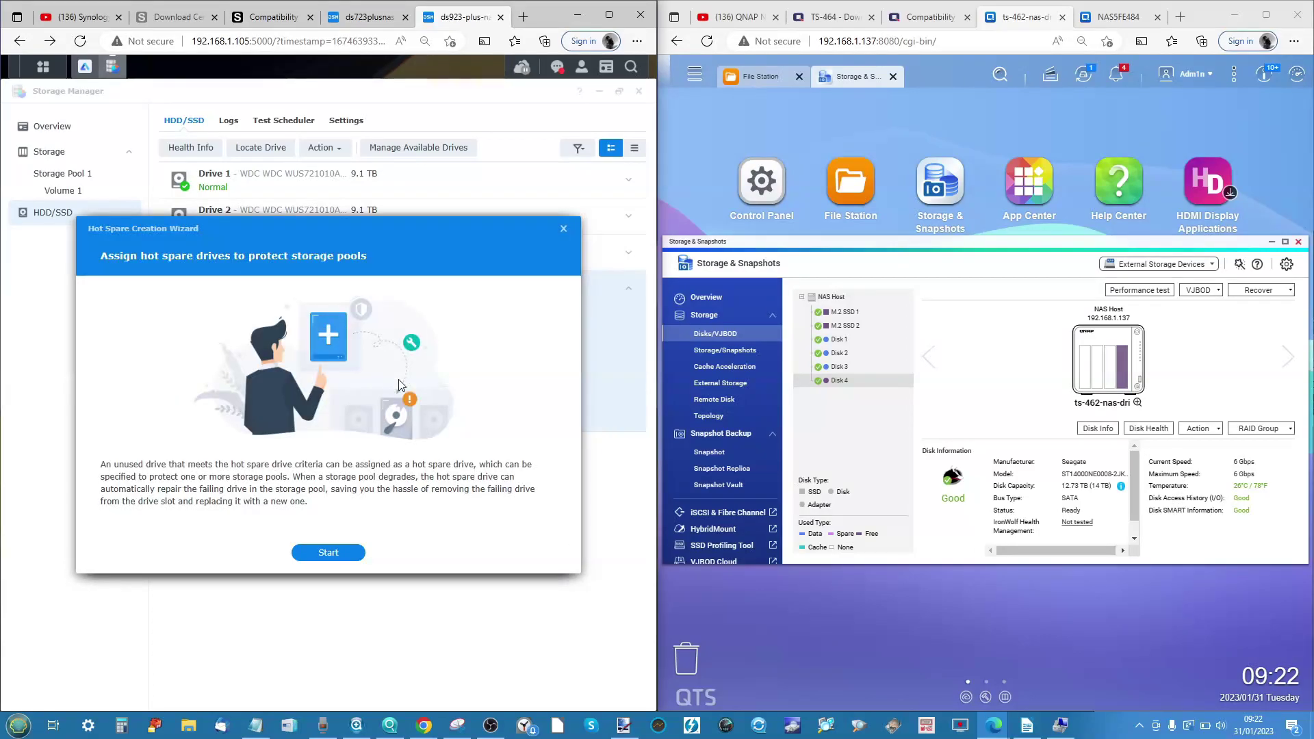
{"action": "left_click", "coordinate": [330, 551]}
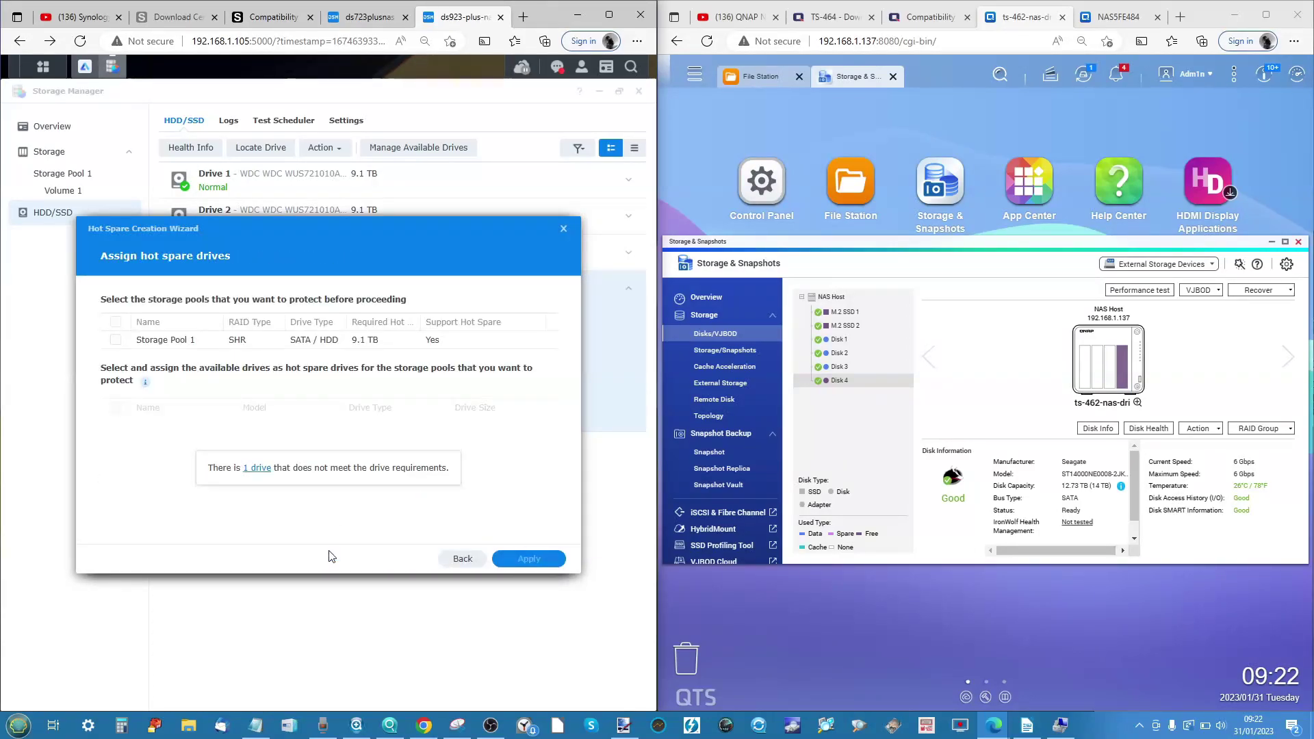
{"action": "left_click", "coordinate": [116, 340]}
{"action": "left_click", "coordinate": [464, 560]}
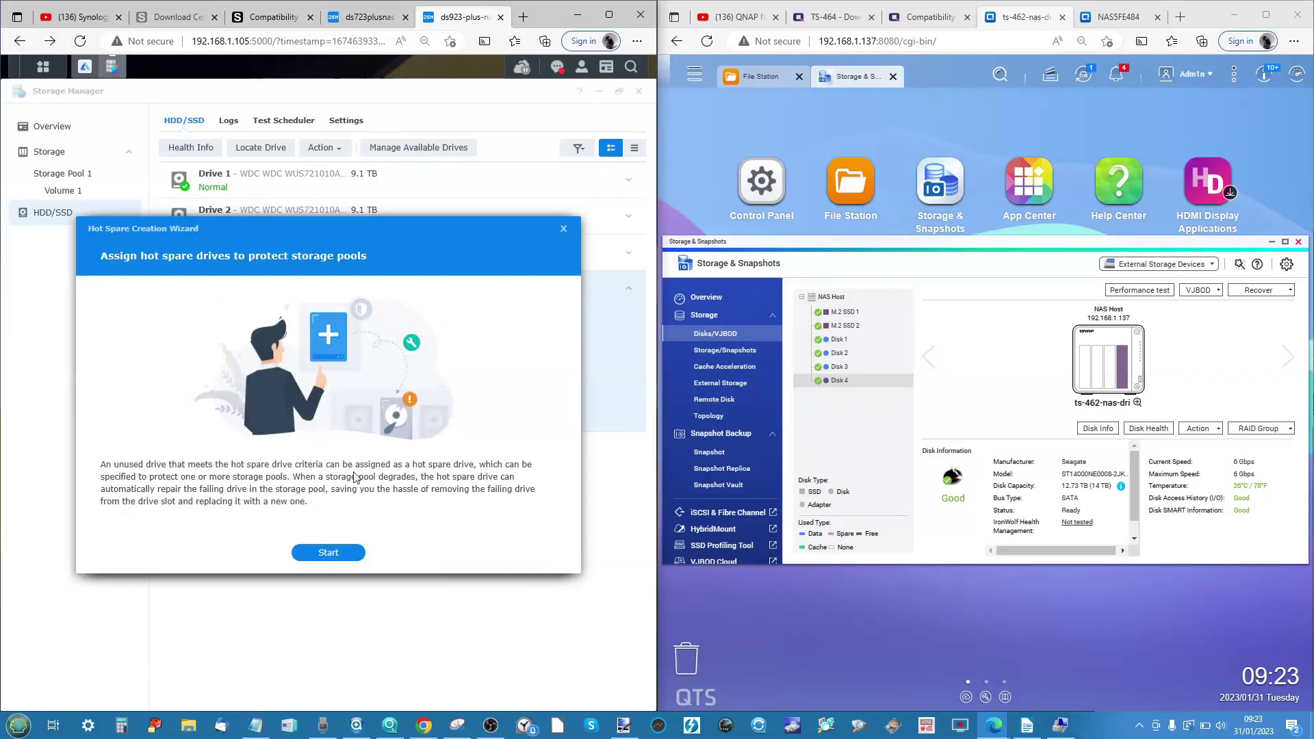
{"action": "left_click", "coordinate": [564, 230]}
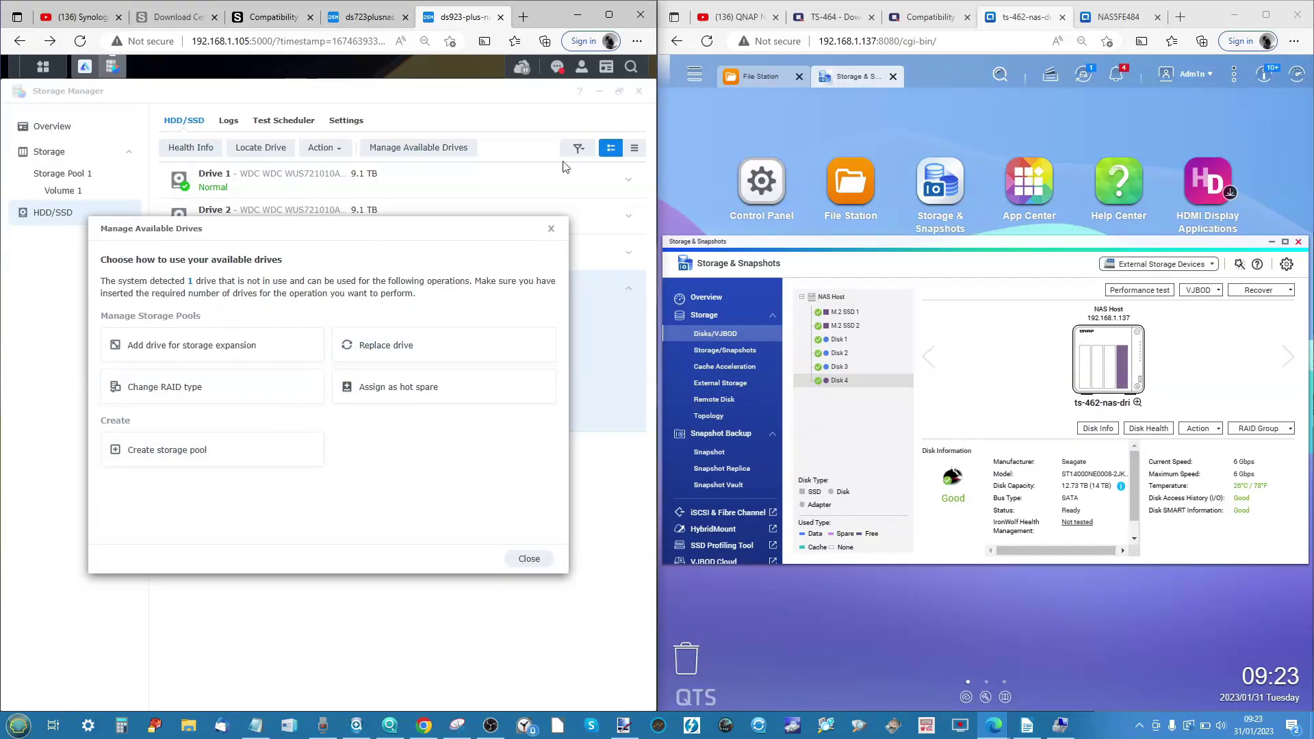
- Close, reopen and close again the unused-drive options for Drive 4
{"action": "left_click", "coordinate": [551, 232]}
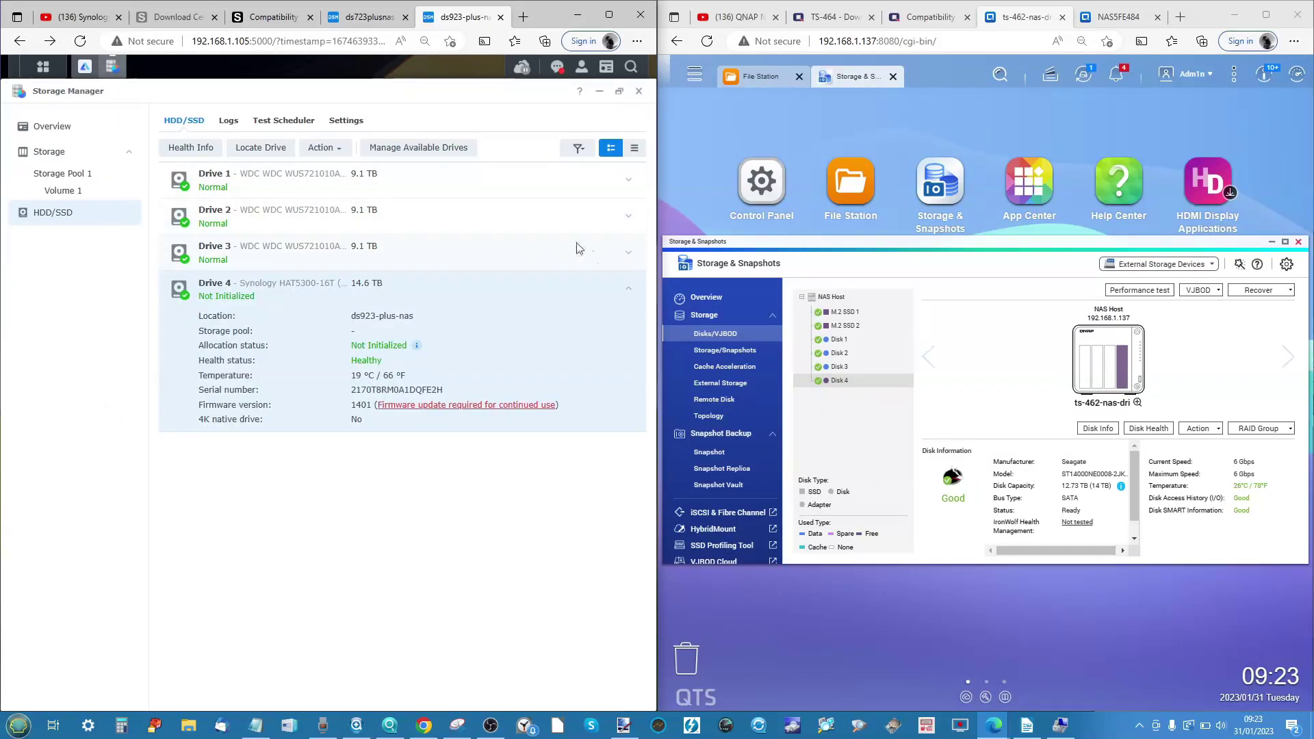
{"action": "left_click", "coordinate": [420, 146]}
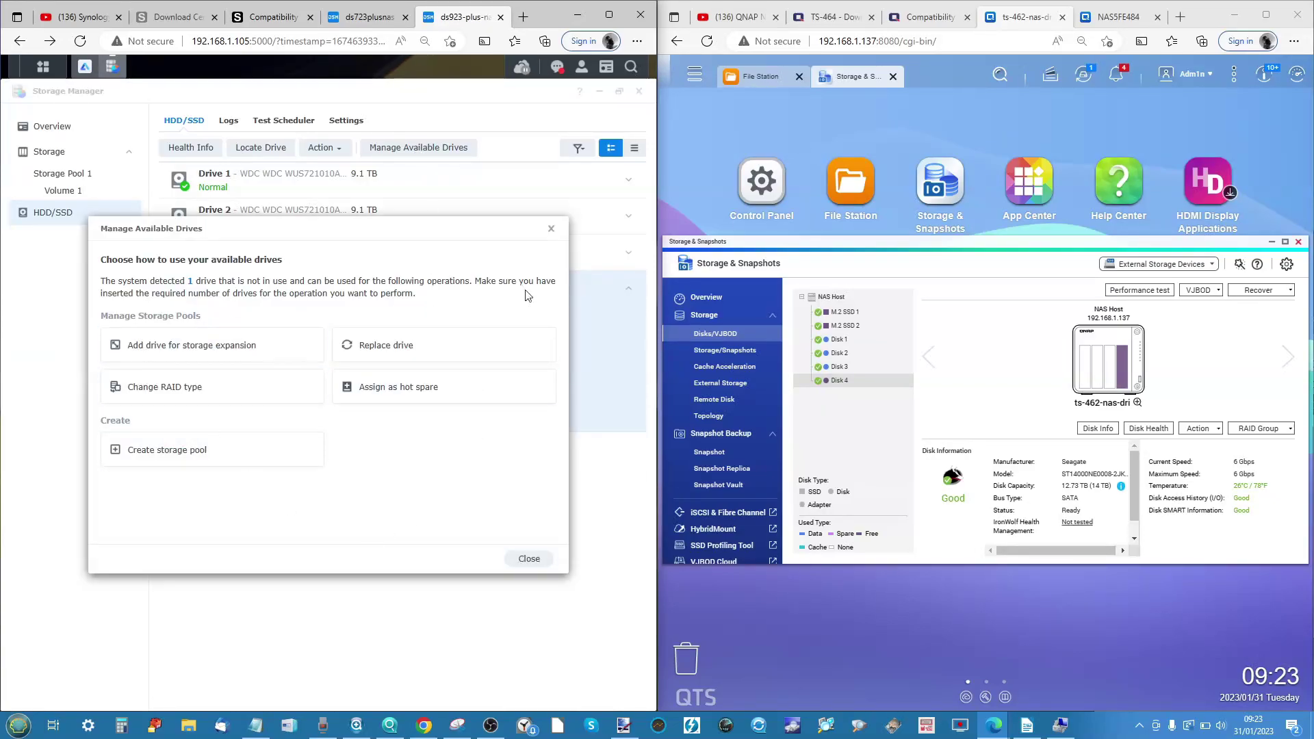
{"action": "left_click", "coordinate": [551, 228]}
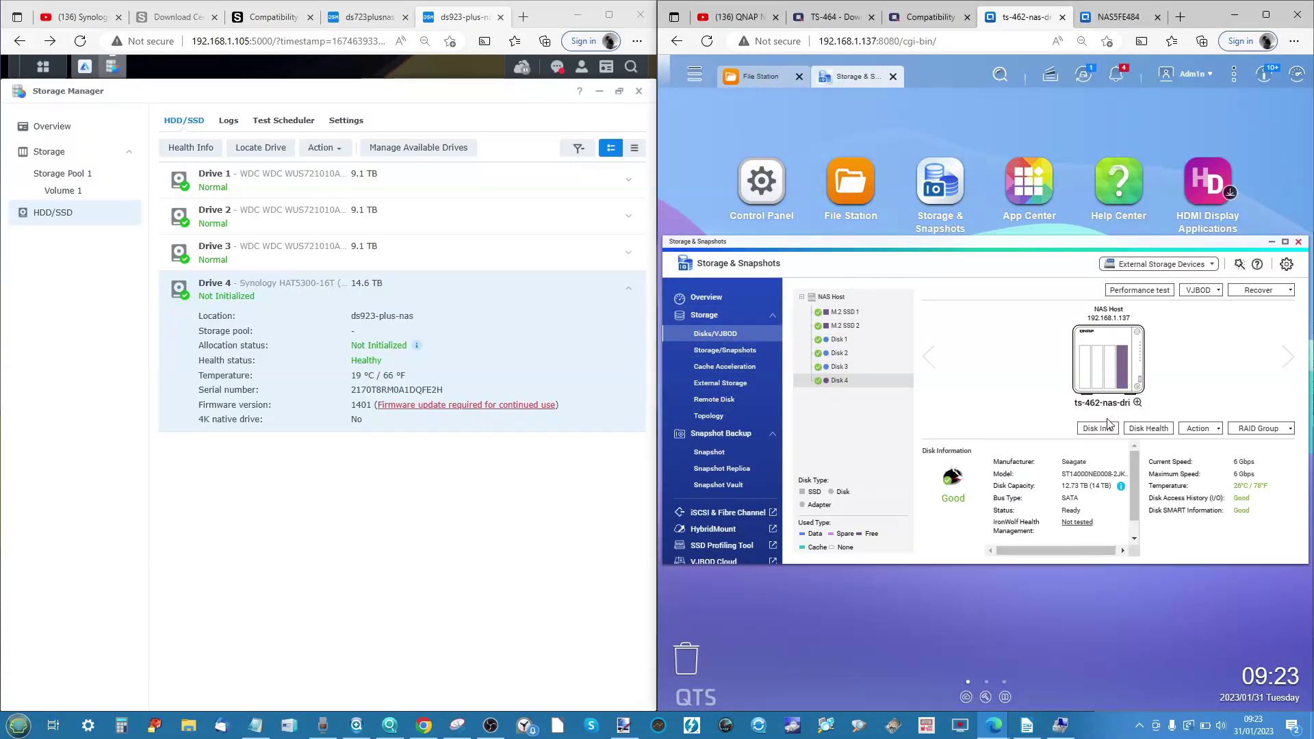
- Check Disk 4's RAID Group, Action, Recover and VJBOD menus, then open the Storage/Snapshots list
{"action": "left_click", "coordinate": [1262, 429]}
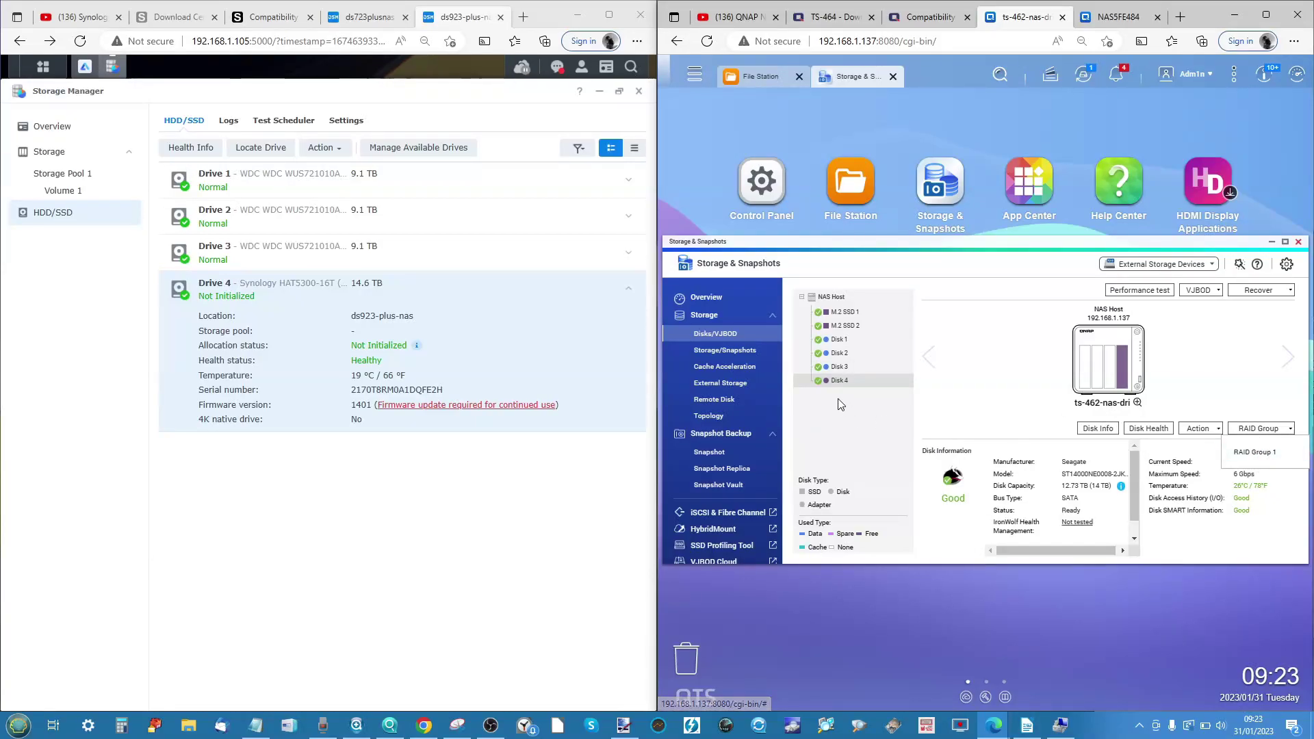
{"action": "left_click", "coordinate": [1199, 428]}
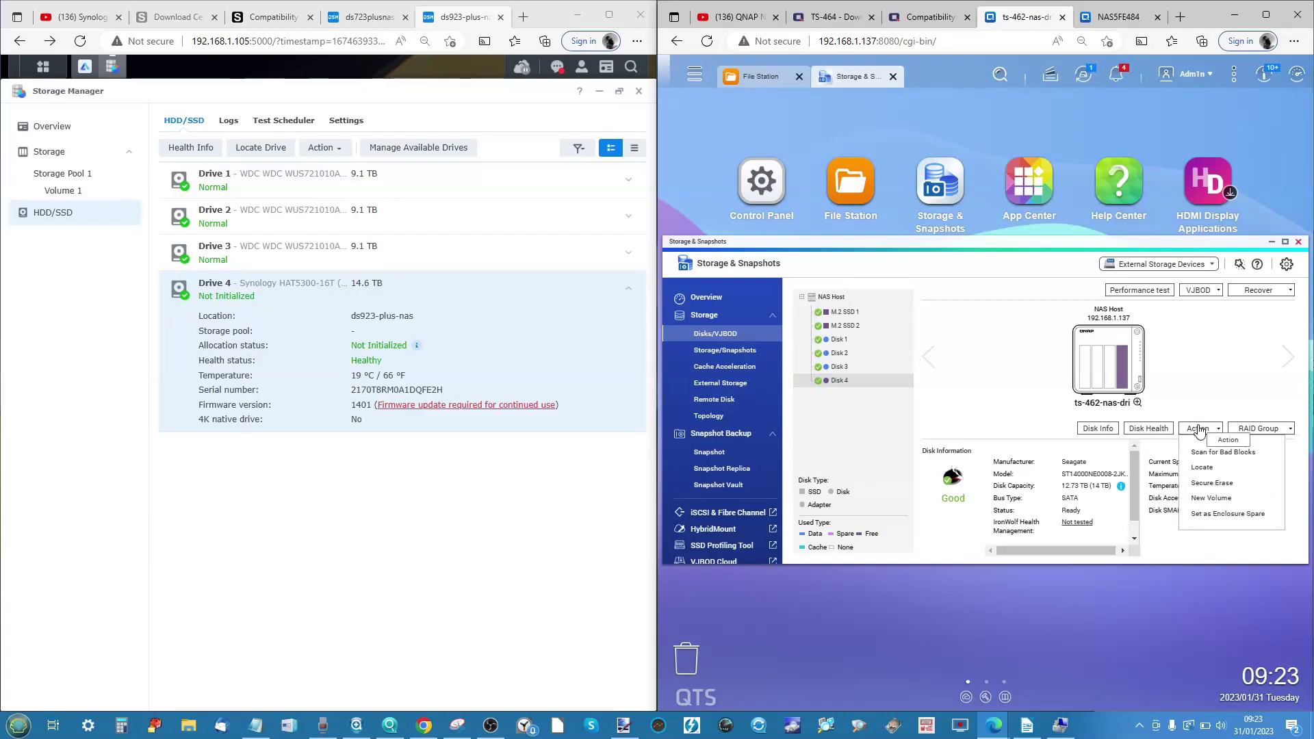
{"action": "left_click", "coordinate": [1256, 296]}
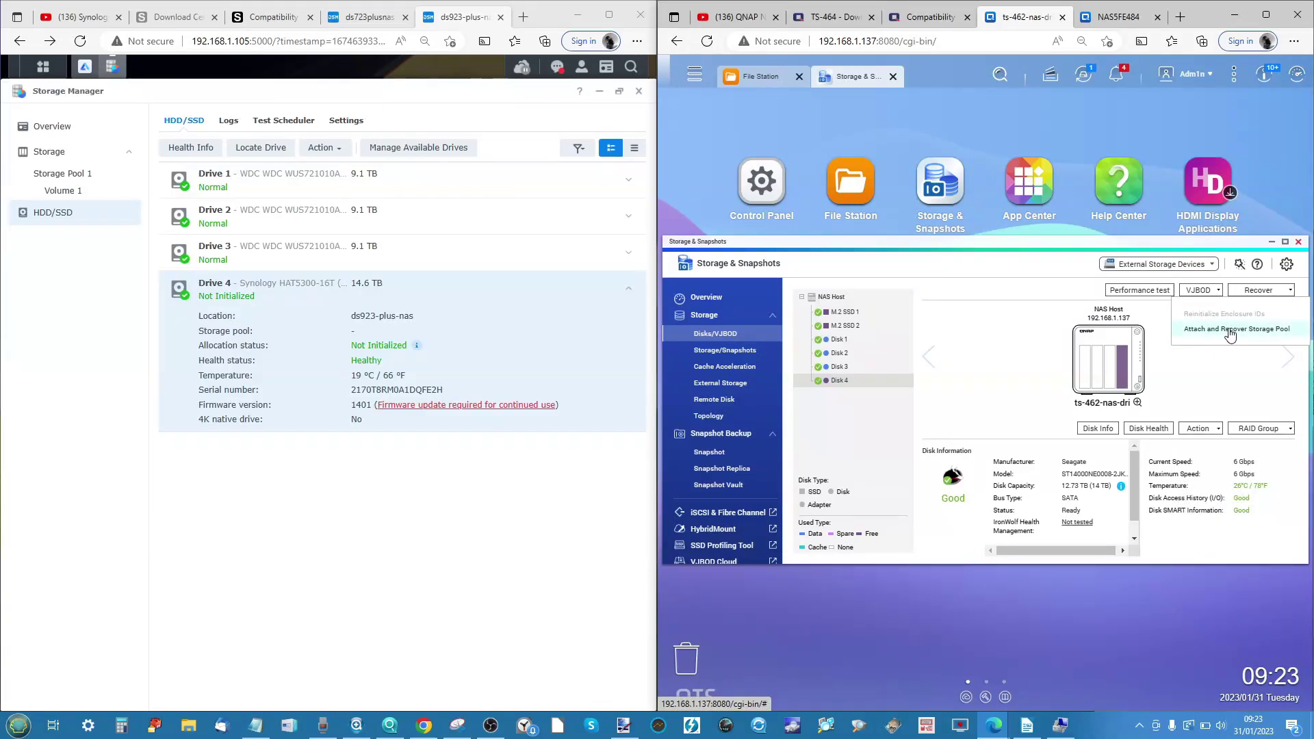
{"action": "left_click", "coordinate": [1205, 290]}
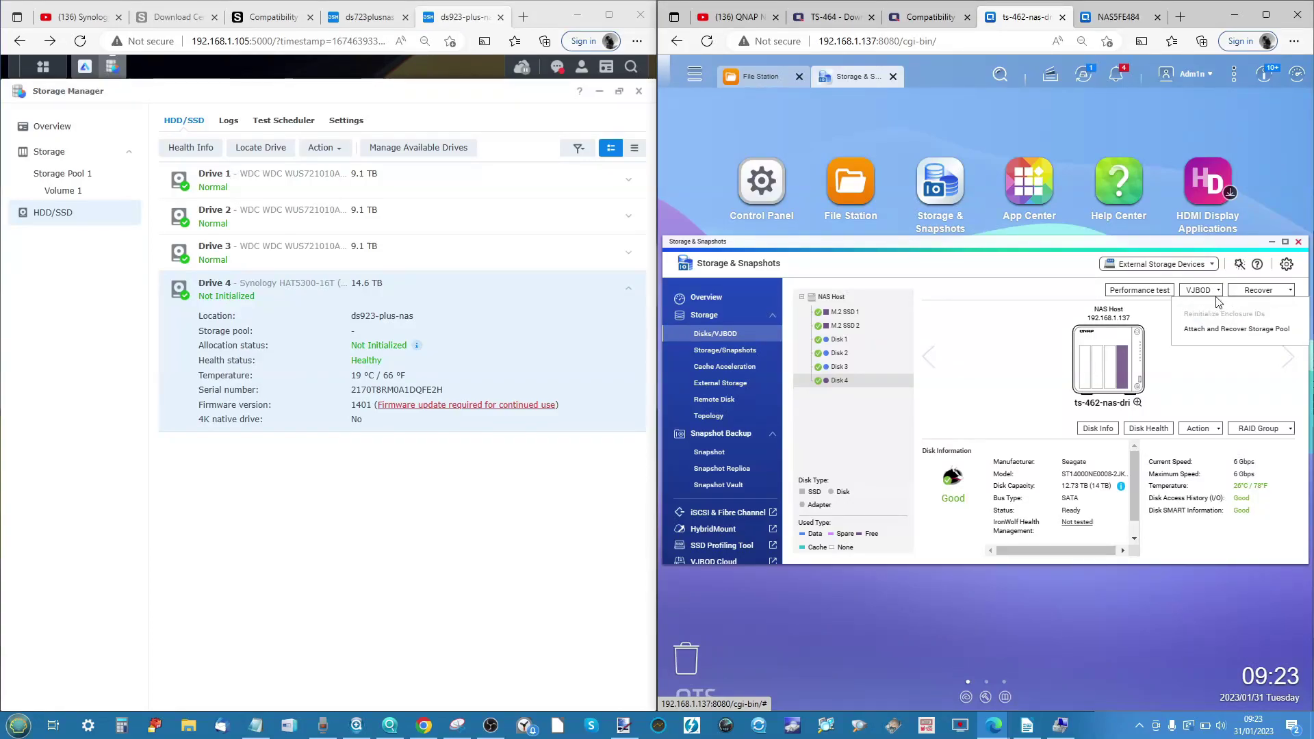
{"action": "left_click", "coordinate": [1189, 430]}
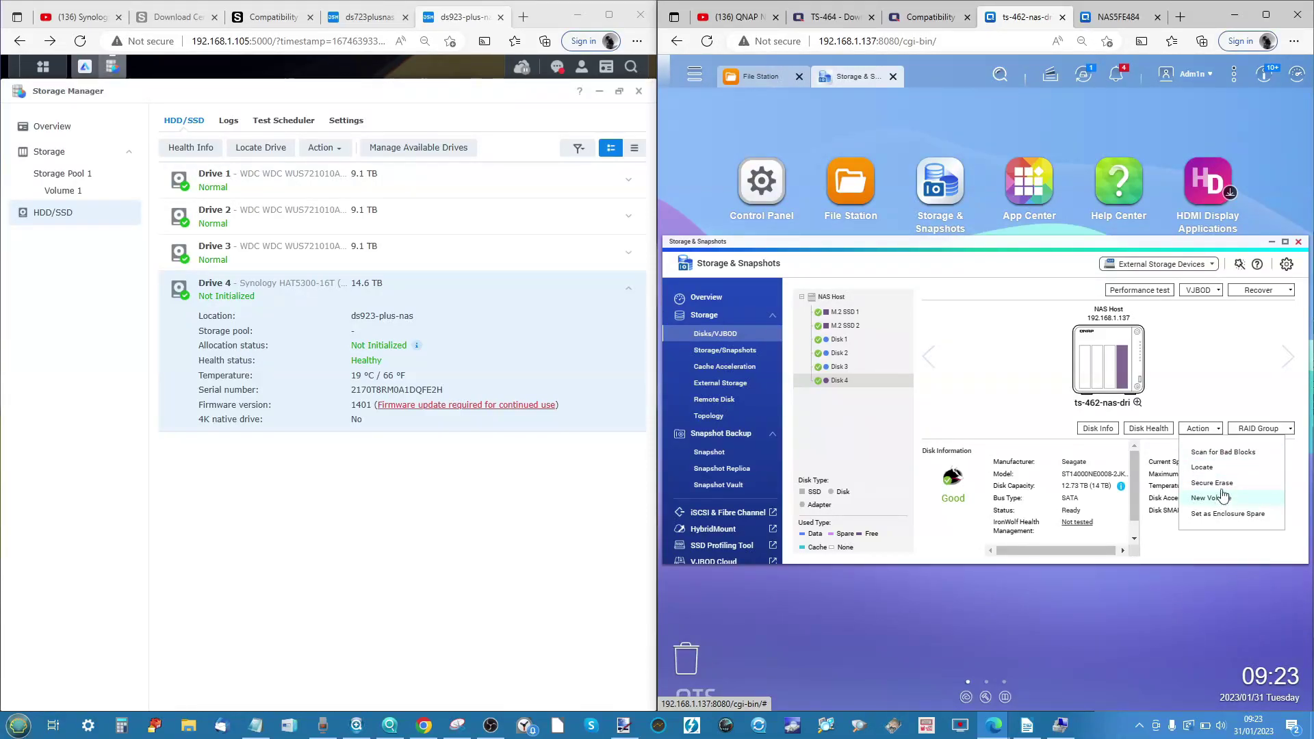
{"action": "mouse_move", "coordinate": [831, 331]}
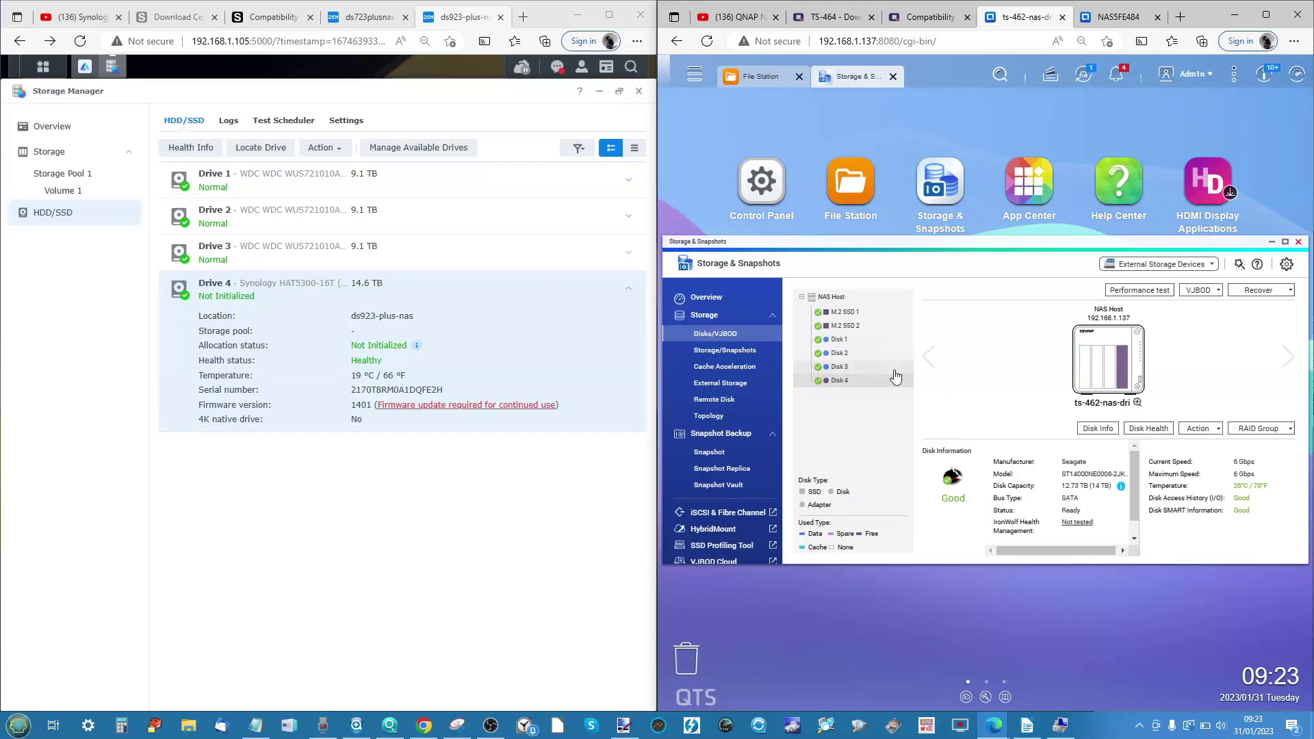
{"action": "left_click", "coordinate": [724, 350]}
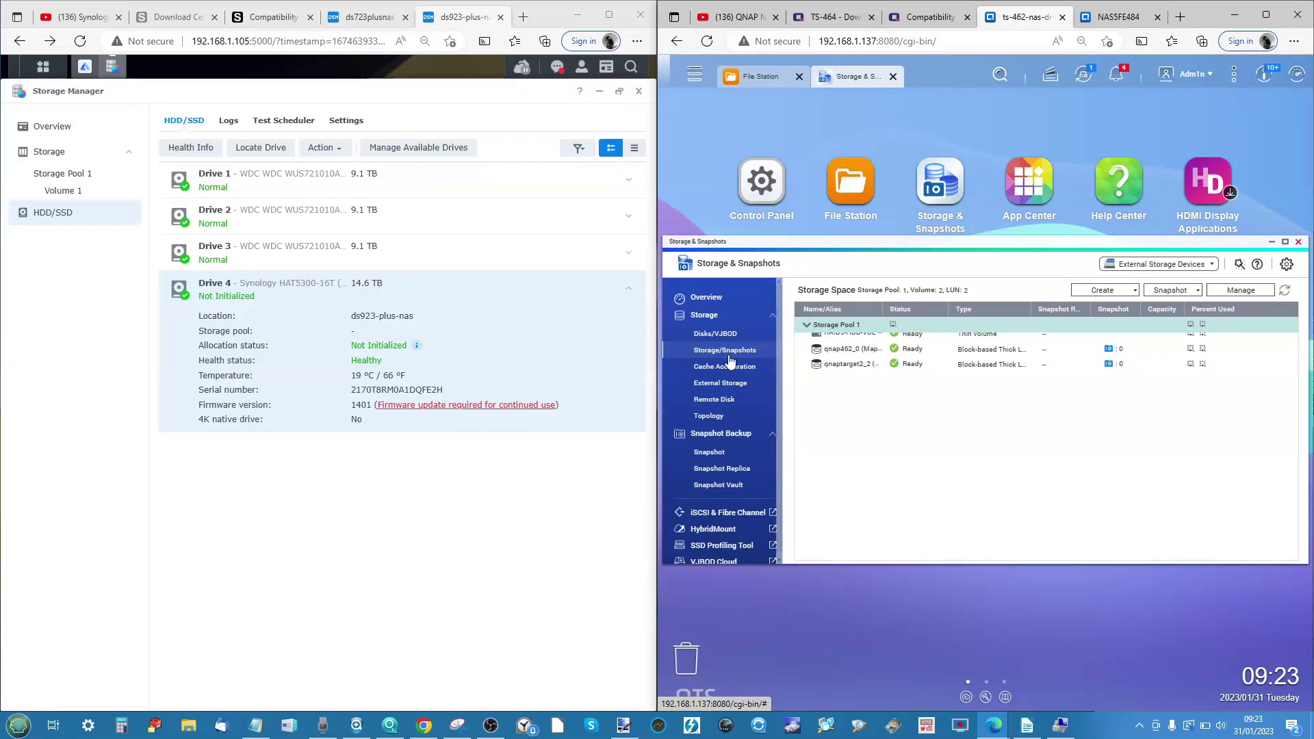
- Open Storage Pool 1's management and choose Expand Pool to add a new RAID group
{"action": "left_click", "coordinate": [1118, 293]}
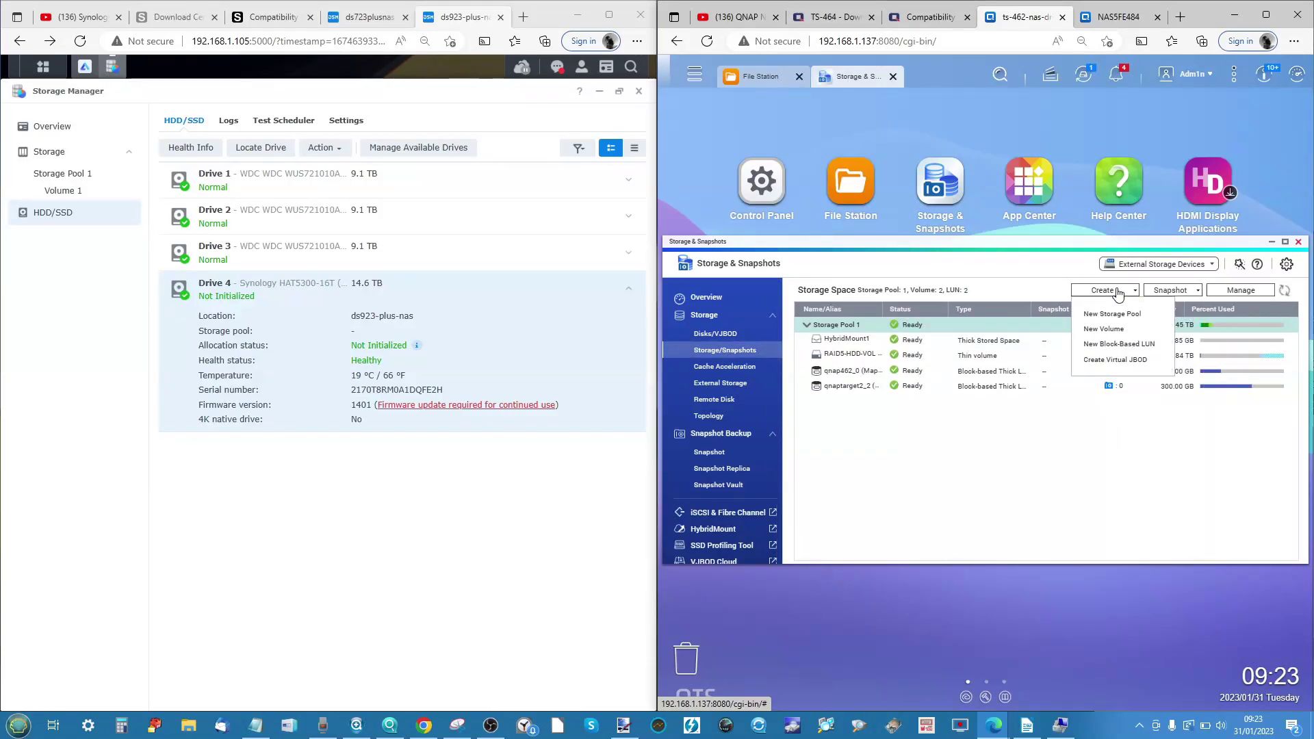
{"action": "left_click", "coordinate": [1020, 411]}
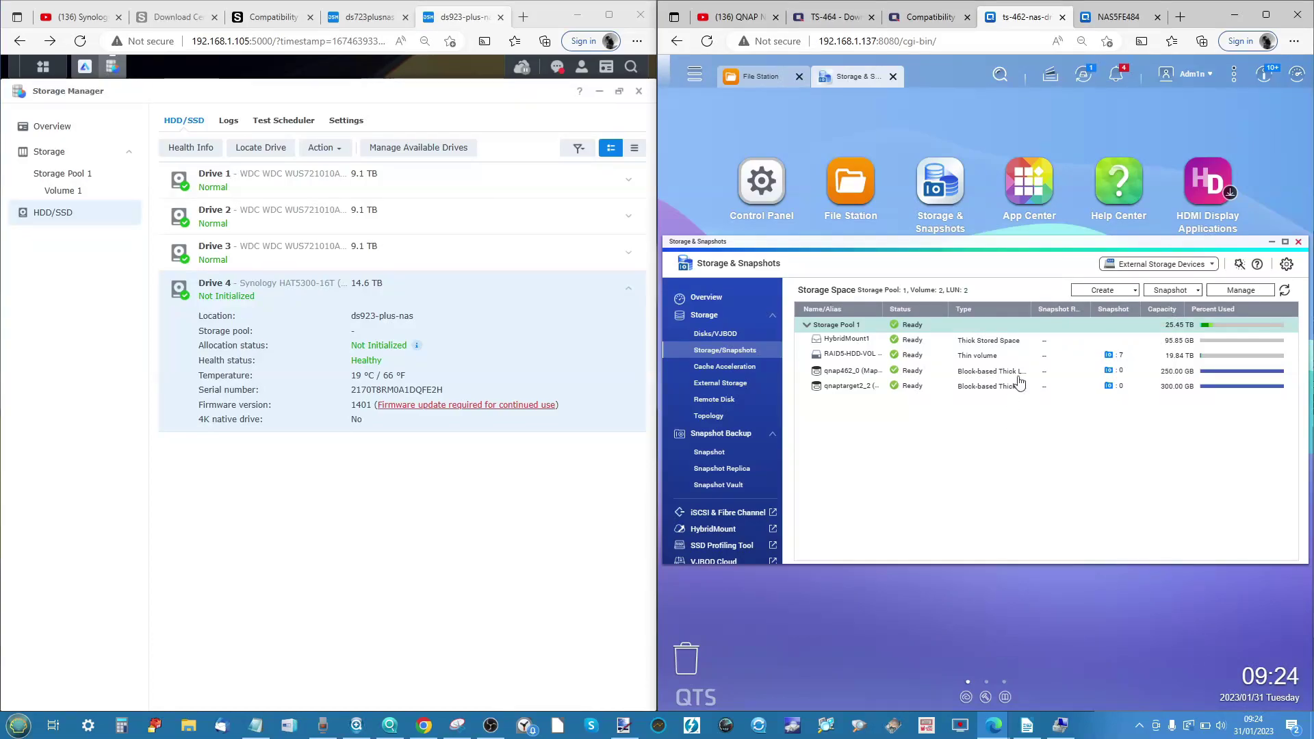
{"action": "left_click", "coordinate": [1088, 335]}
{"action": "left_click", "coordinate": [1255, 291]}
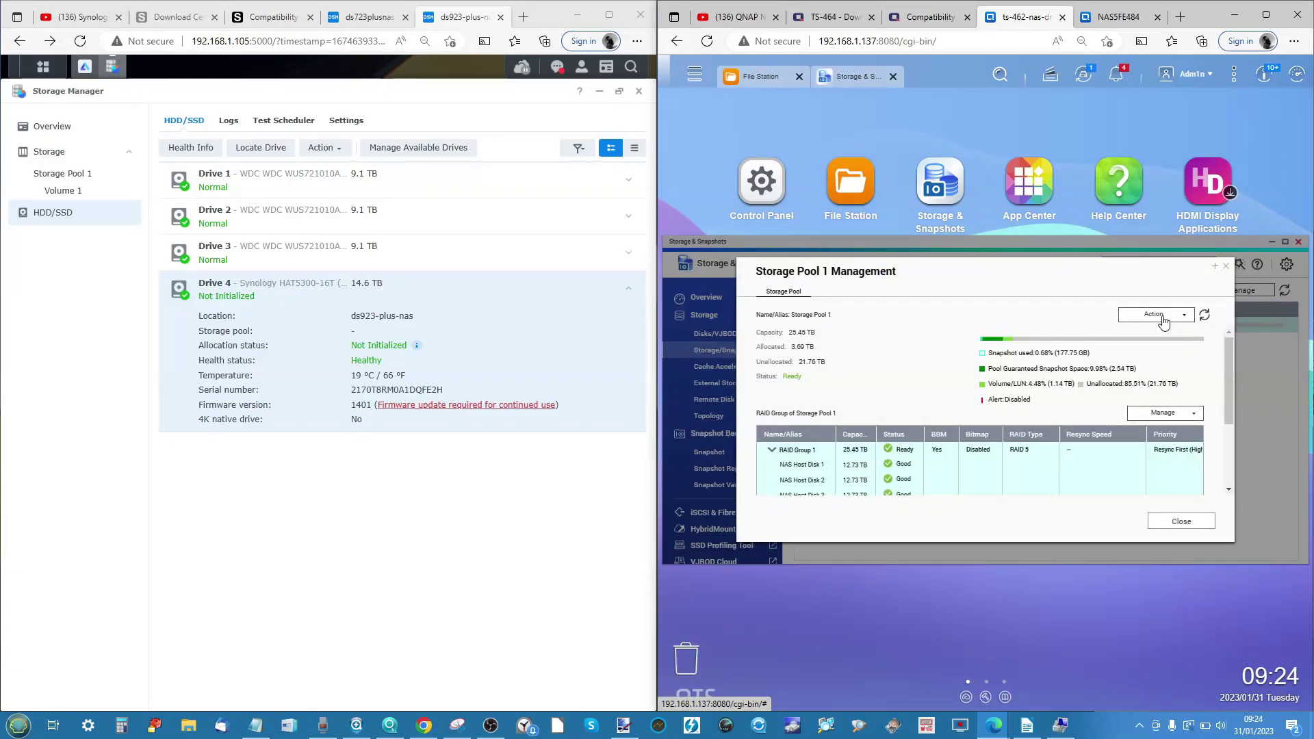
{"action": "left_click", "coordinate": [1162, 315]}
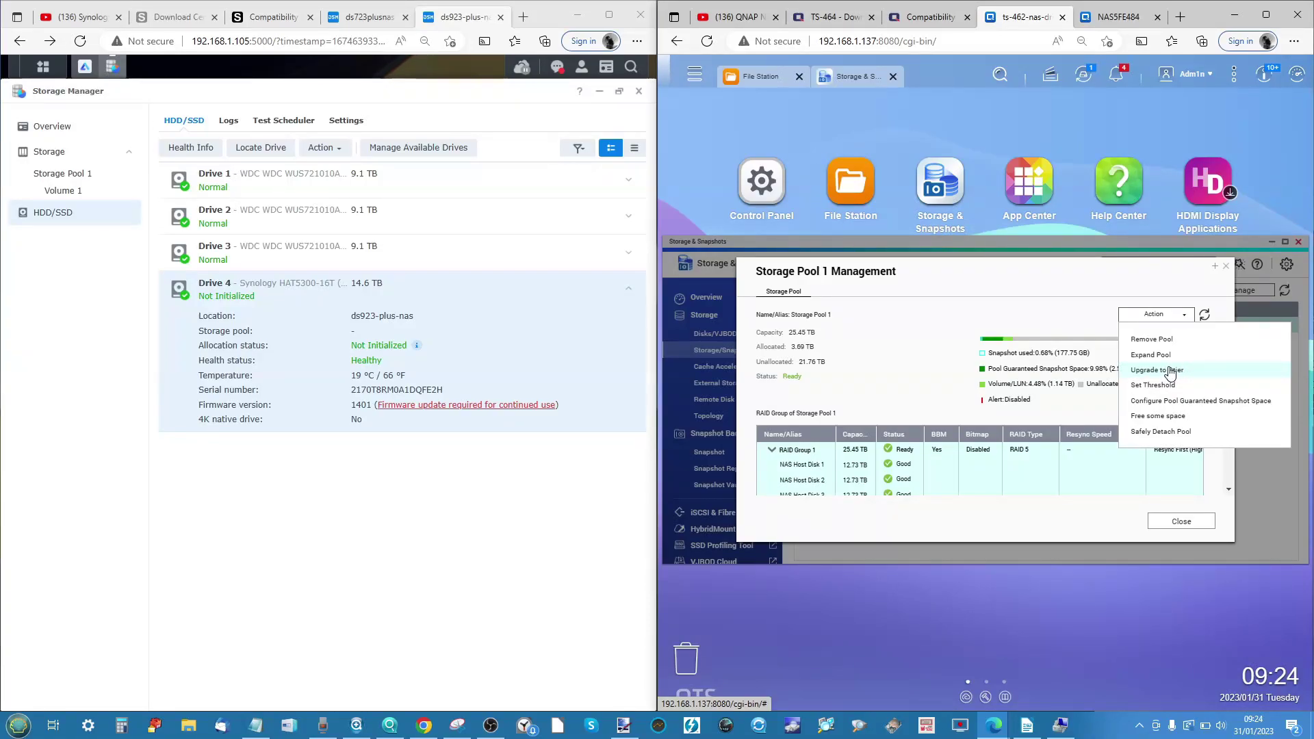
{"action": "left_click", "coordinate": [1157, 354]}
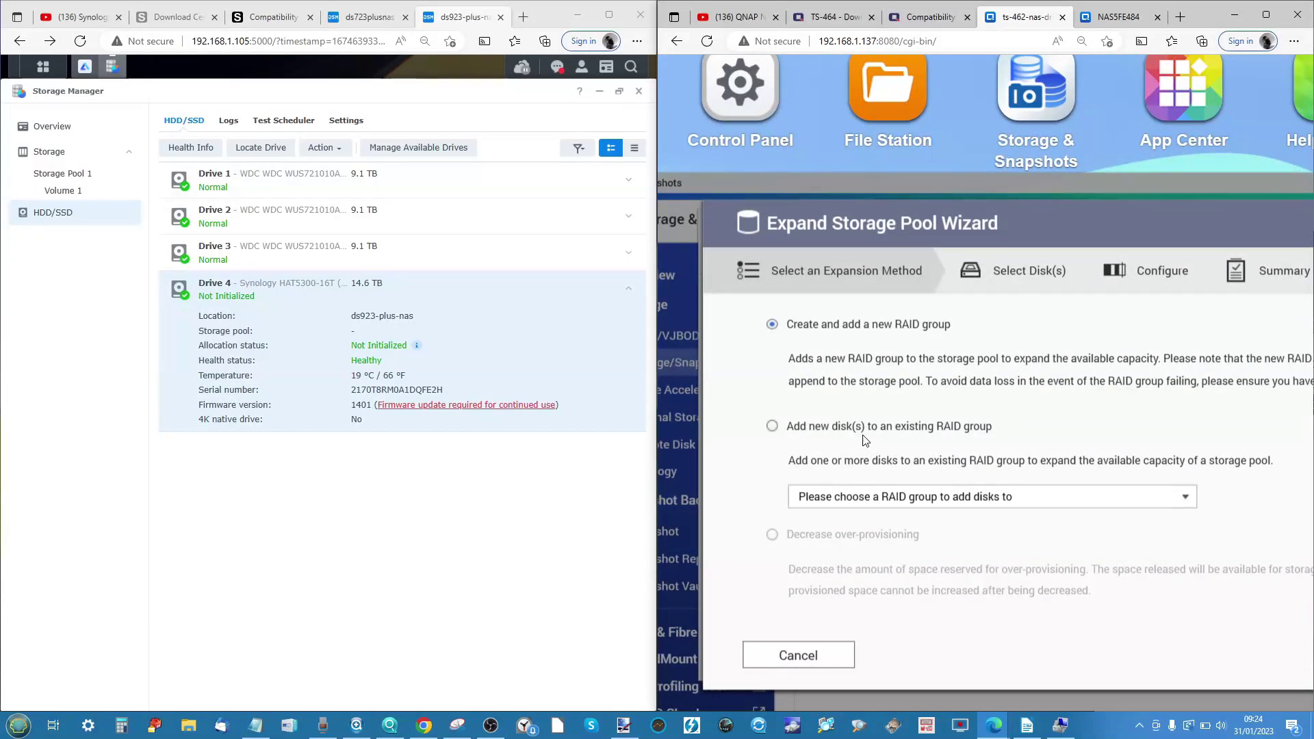
- Preview expanding RAID Group 1 with Disk 4, reaching the 38.17 TB expansion summary
{"action": "left_click", "coordinate": [772, 426]}
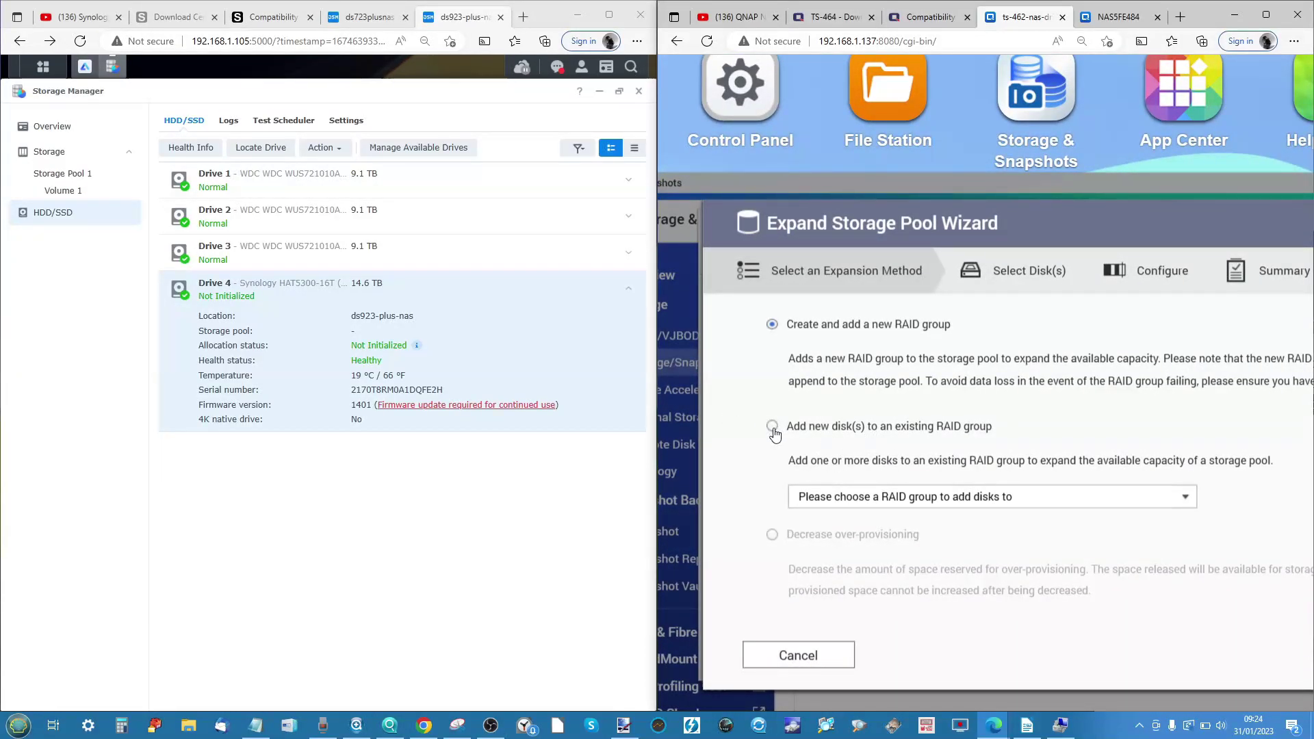
{"action": "left_click", "coordinate": [892, 495]}
{"action": "left_click", "coordinate": [882, 518]}
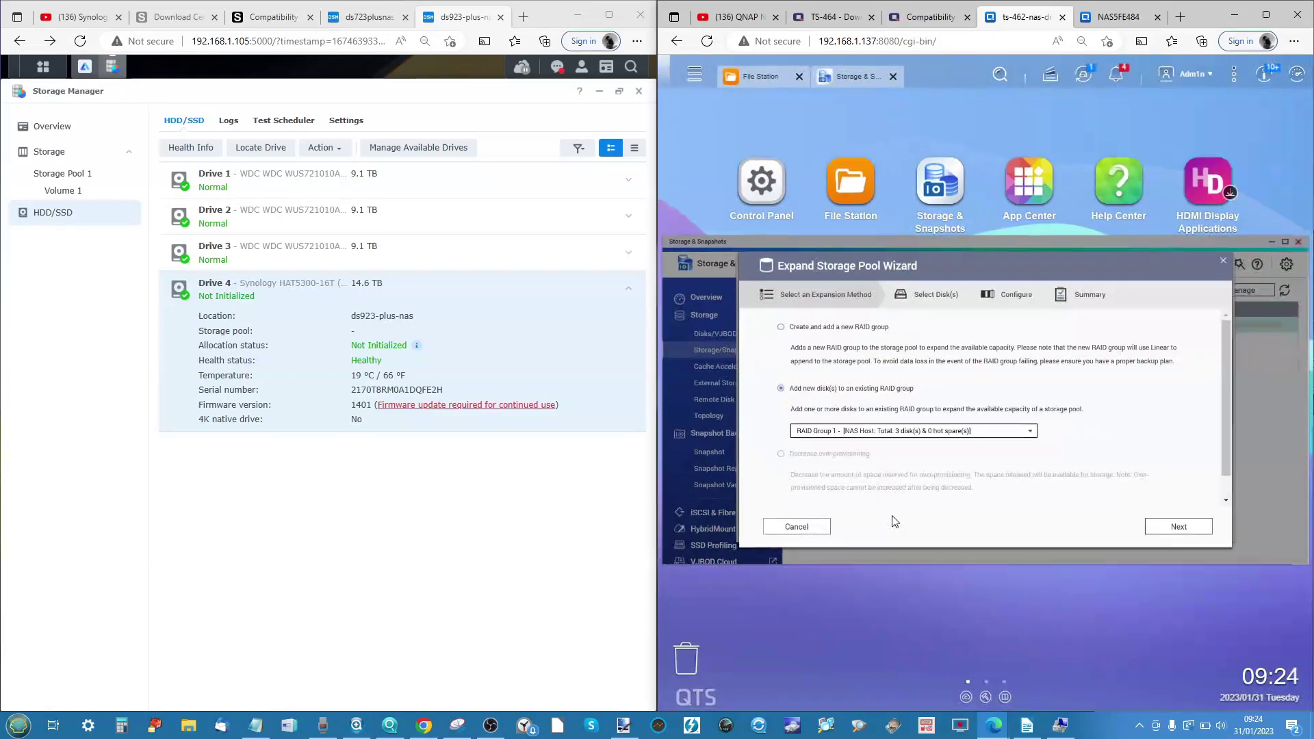
{"action": "left_click", "coordinate": [1179, 528]}
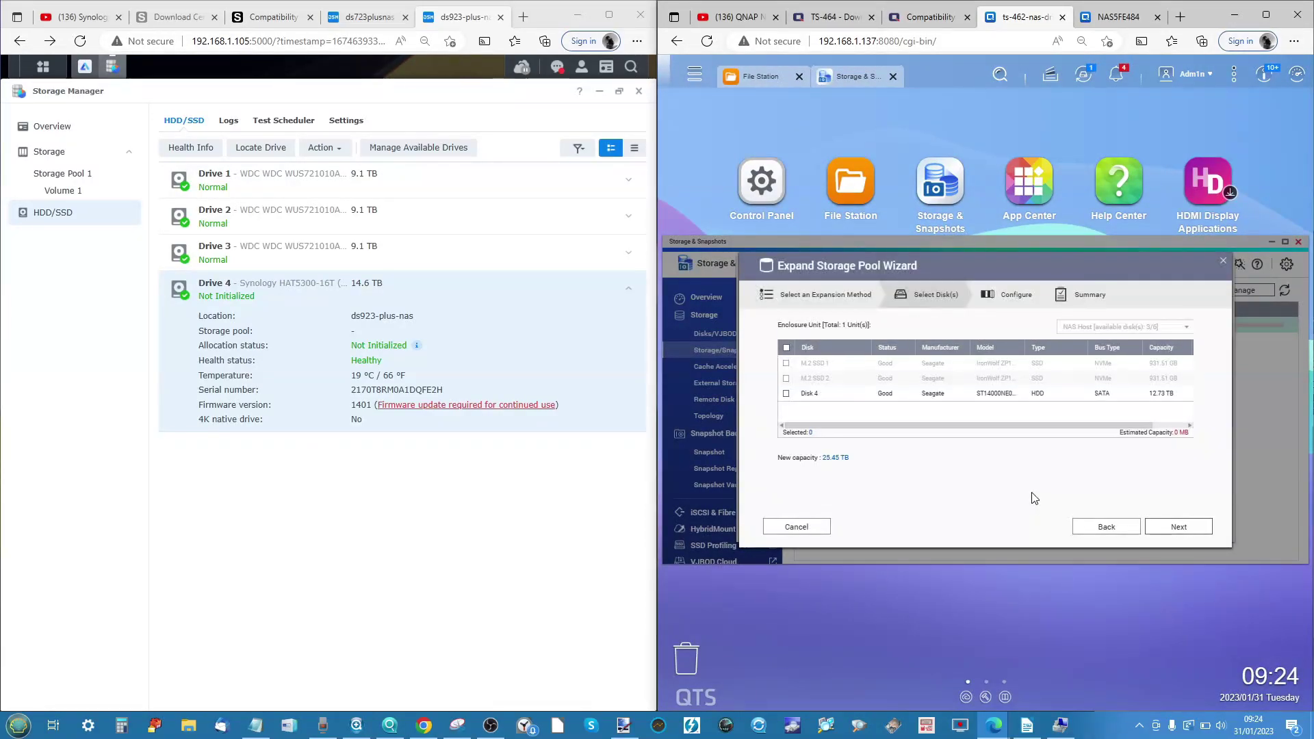
{"action": "left_click", "coordinate": [786, 394]}
{"action": "left_click", "coordinate": [1169, 525]}
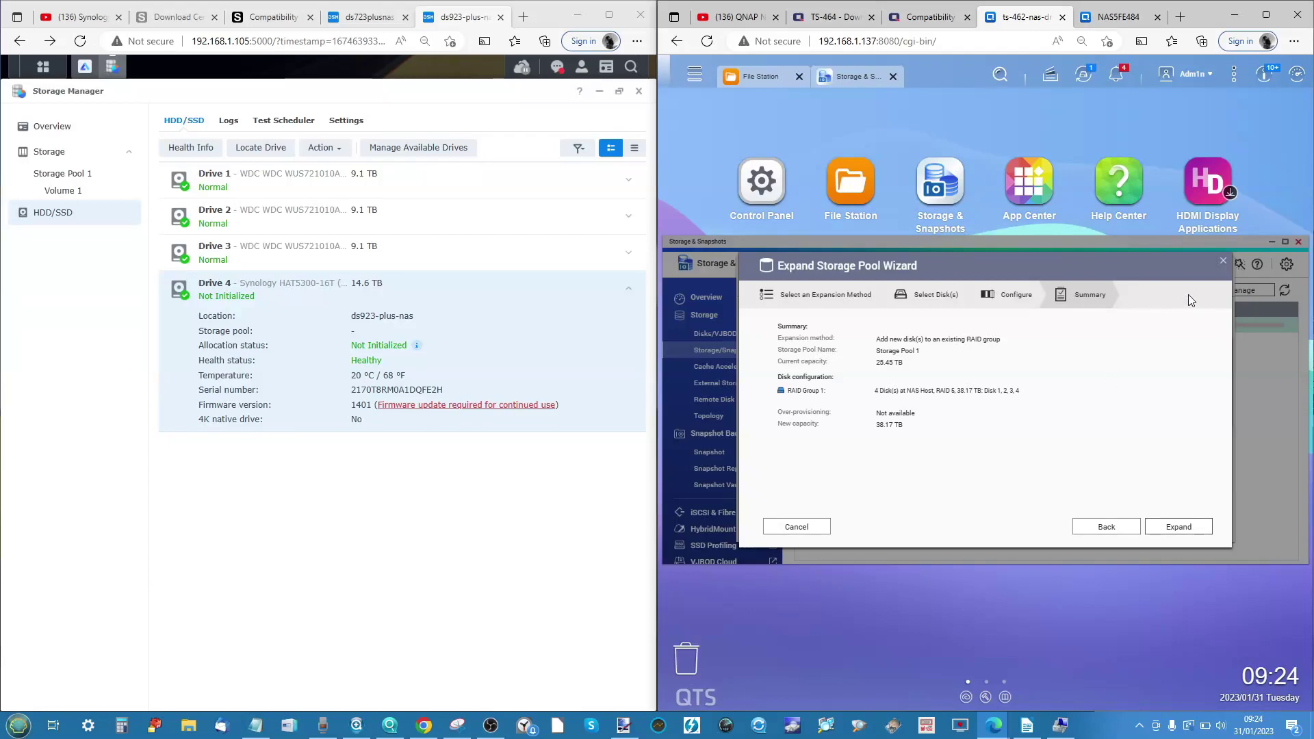
- Cancel the expansion, review the RAID group Manage options, and close the Storage Pool 1 window
{"action": "left_click", "coordinate": [1223, 264]}
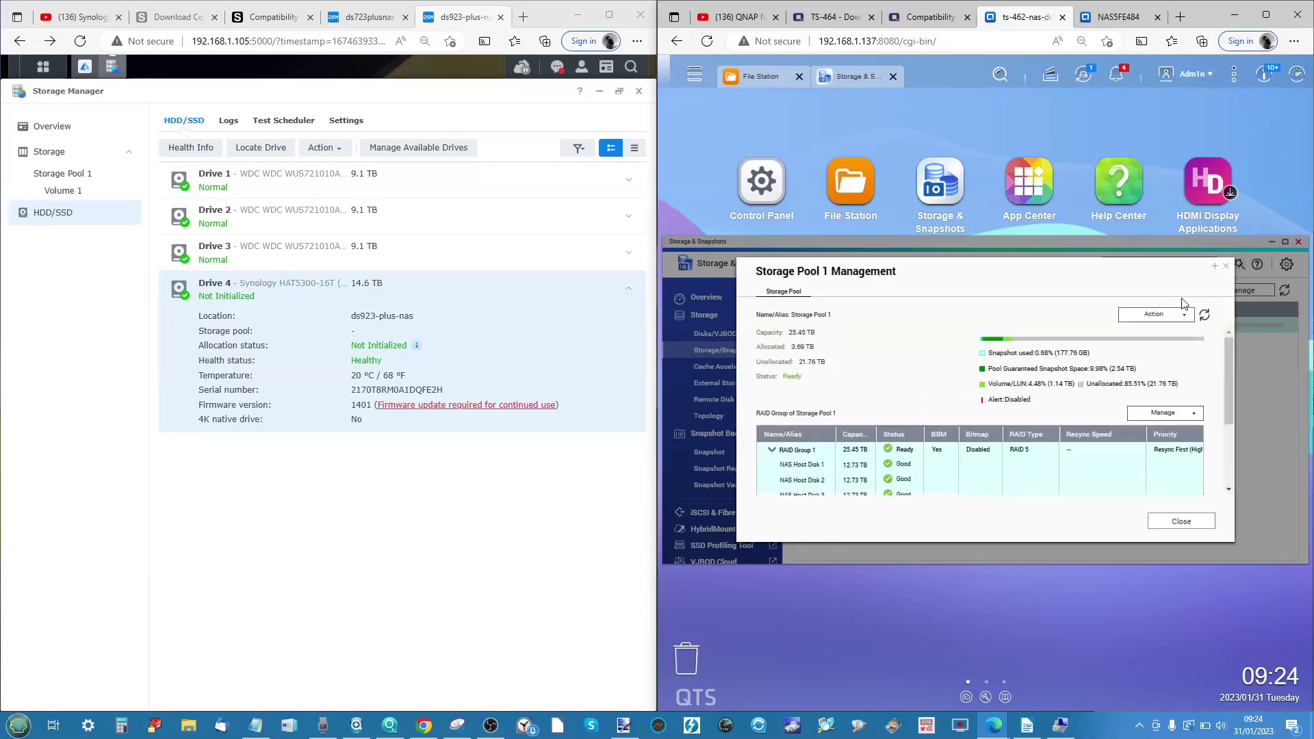
{"action": "left_click", "coordinate": [1163, 413]}
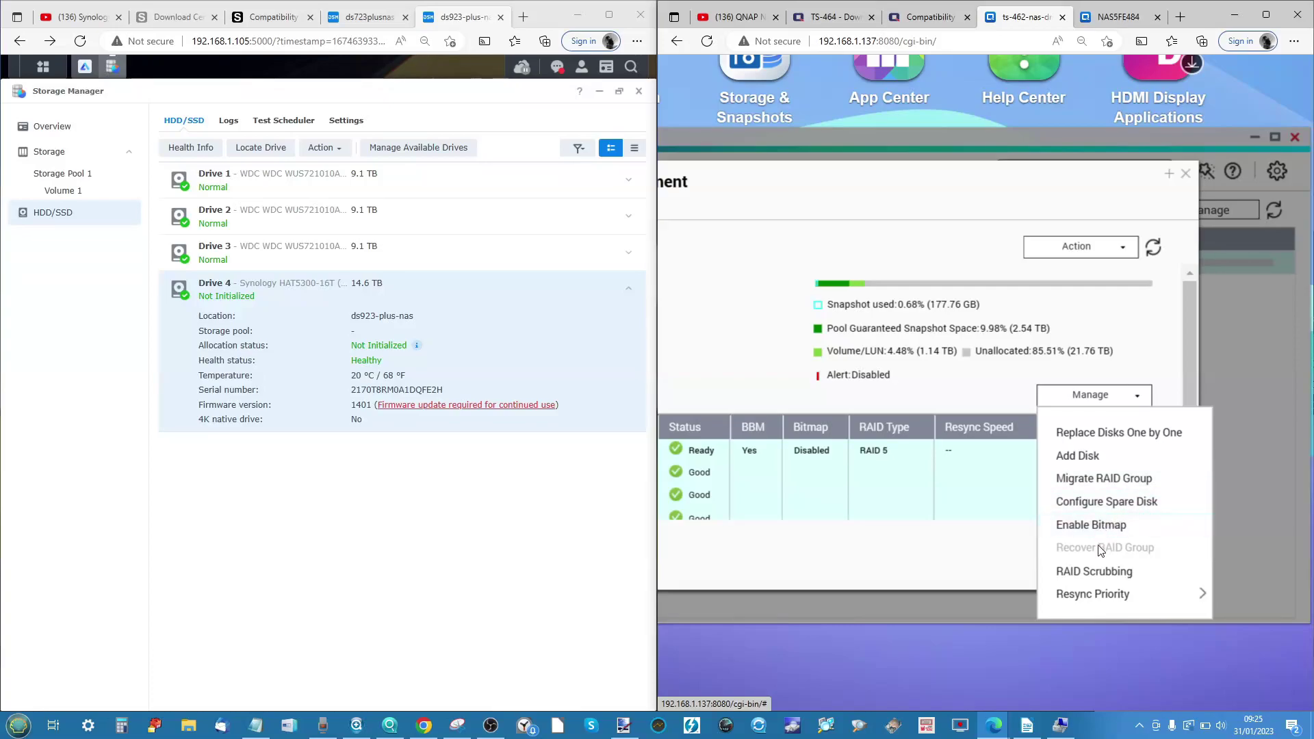
{"action": "key", "text": "ctrl+0"}
{"action": "left_click", "coordinate": [948, 391]}
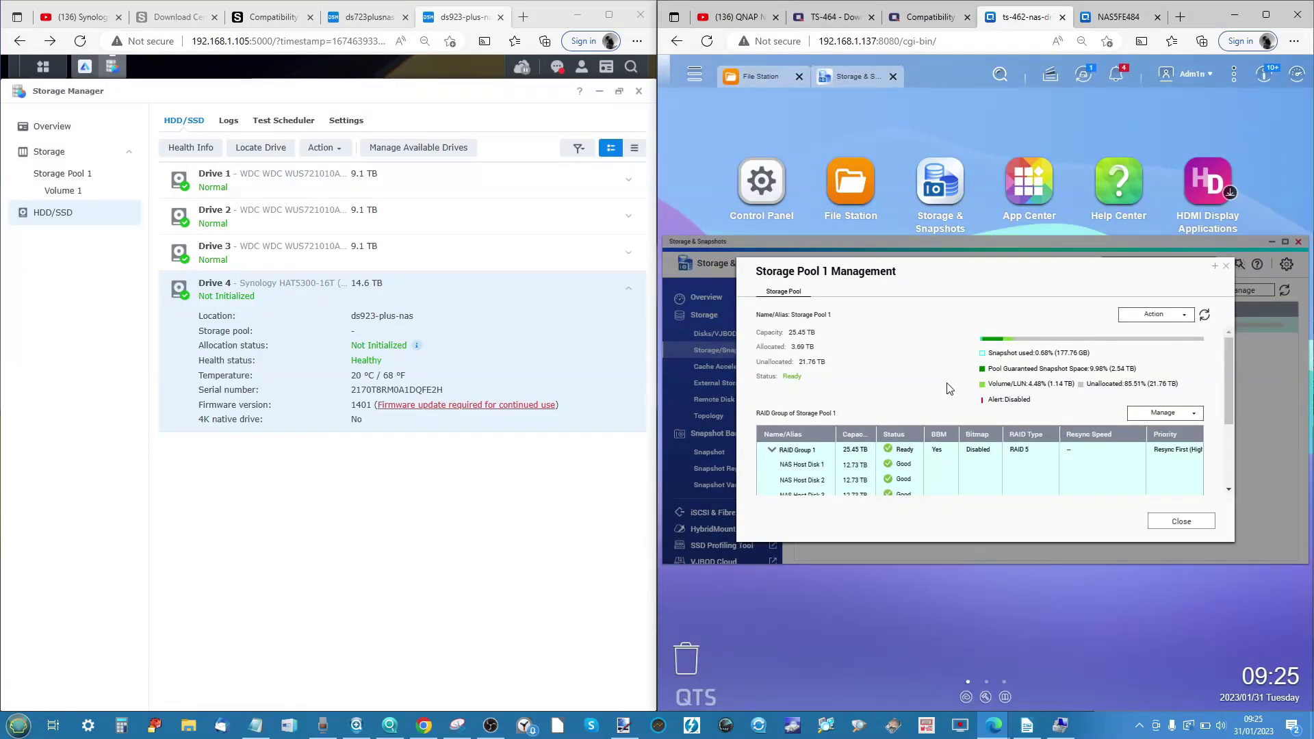
{"action": "left_click", "coordinate": [1226, 265]}
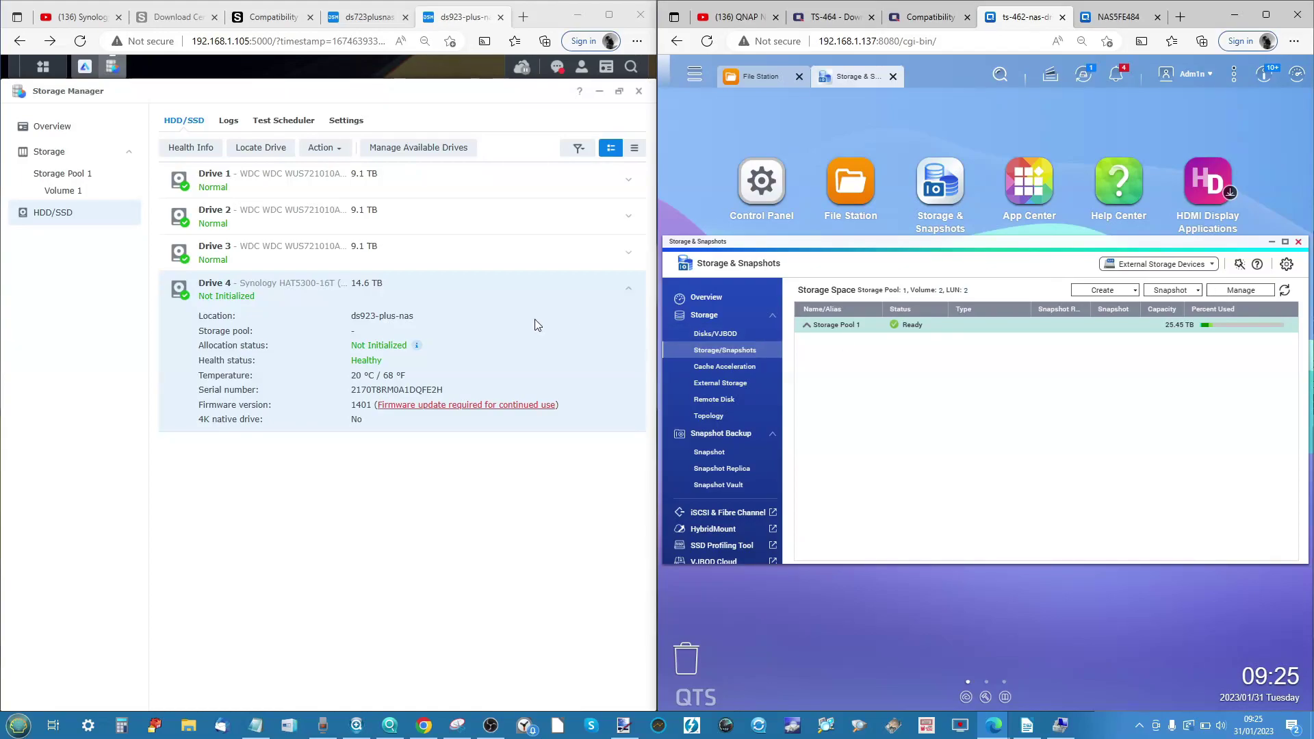
{"action": "left_click", "coordinate": [623, 94]}
- Close DSM Storage Manager, browse installed apps like Hyper Backup, and minimize the QNAP window
{"action": "left_click", "coordinate": [638, 111]}
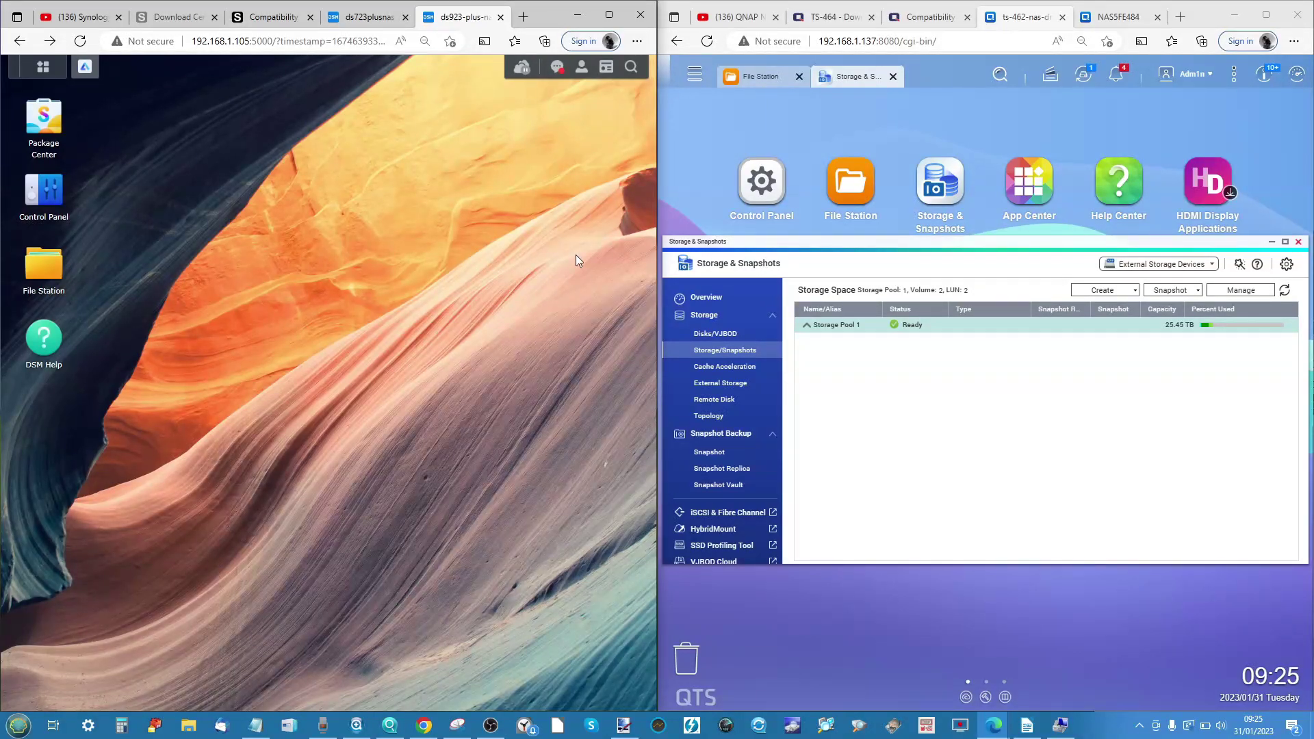
{"action": "left_click", "coordinate": [43, 66]}
{"action": "scroll", "coordinate": [335, 343], "scroll_direction": "down", "scroll_amount": 3}
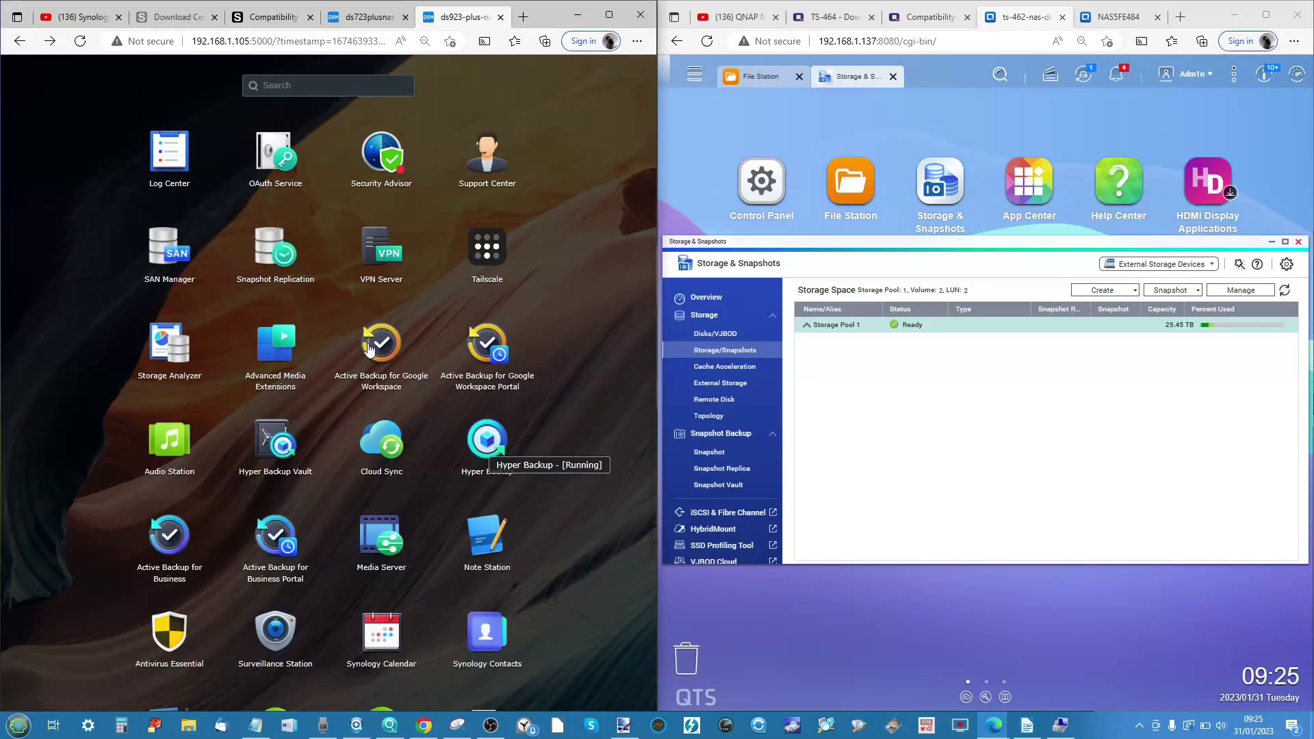
{"action": "scroll", "coordinate": [373, 353], "scroll_direction": "up", "scroll_amount": 3}
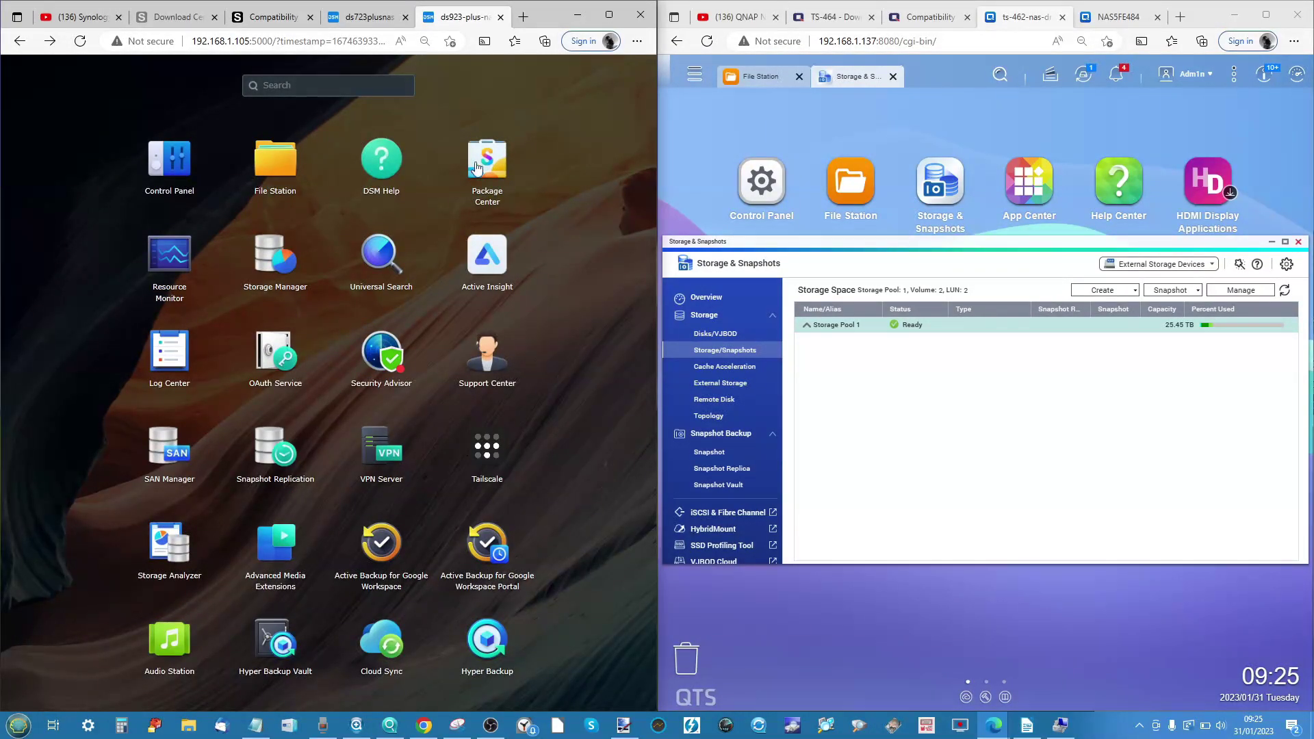
{"action": "left_click", "coordinate": [1272, 241]}
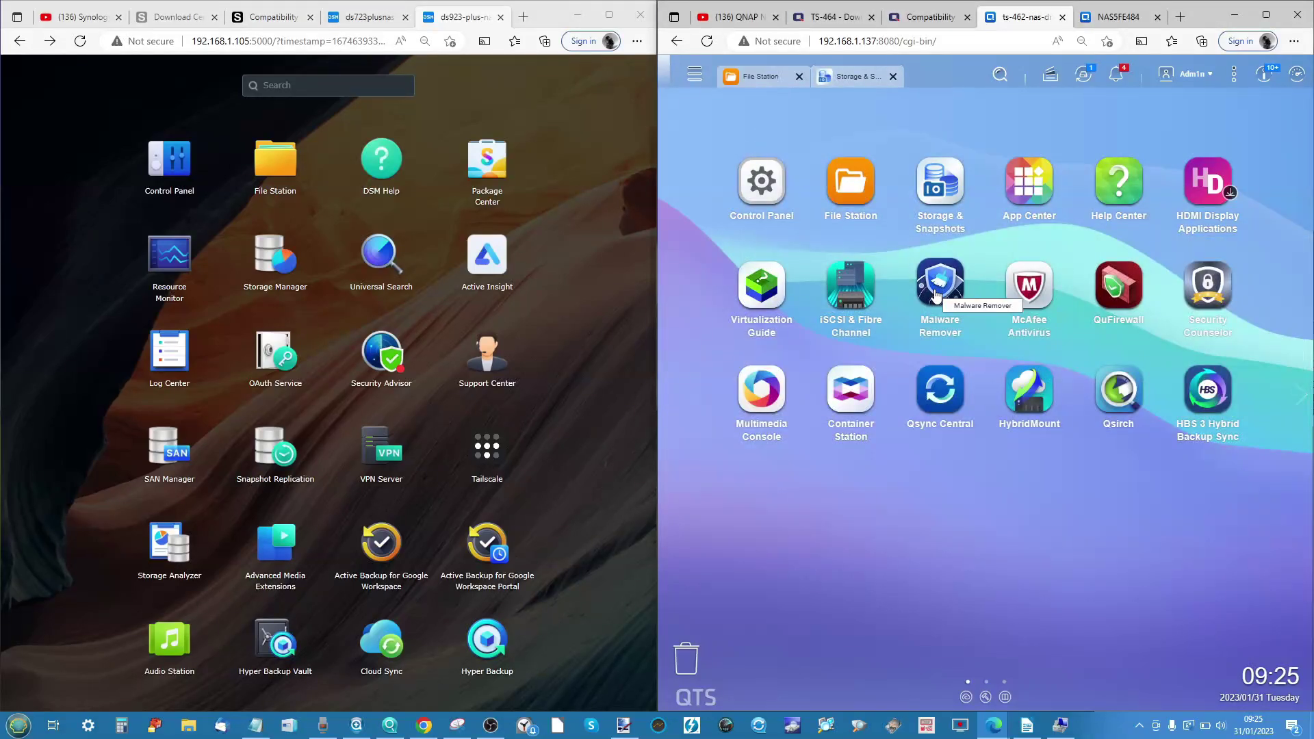
- Check MARS for WordPress services, then view the NAS5FE484 desktop's second app page
{"action": "left_click", "coordinate": [694, 74]}
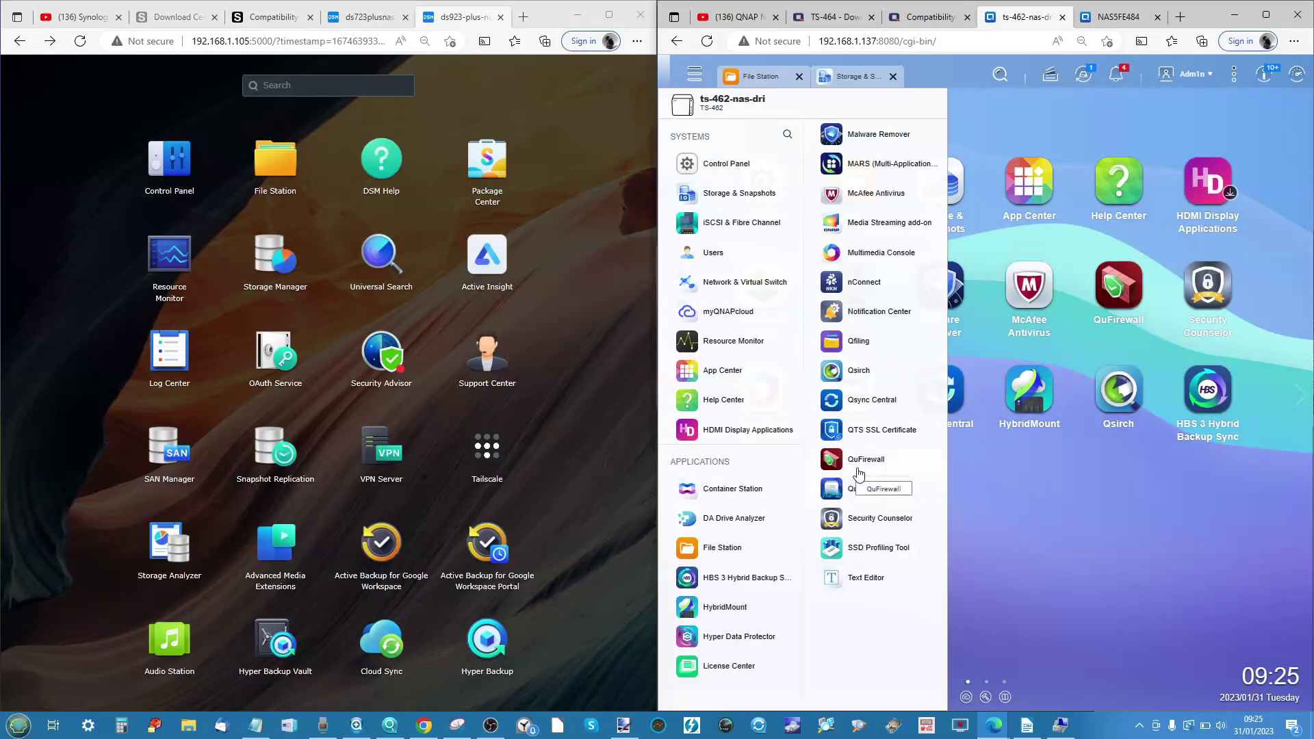
{"action": "left_click", "coordinate": [868, 163]}
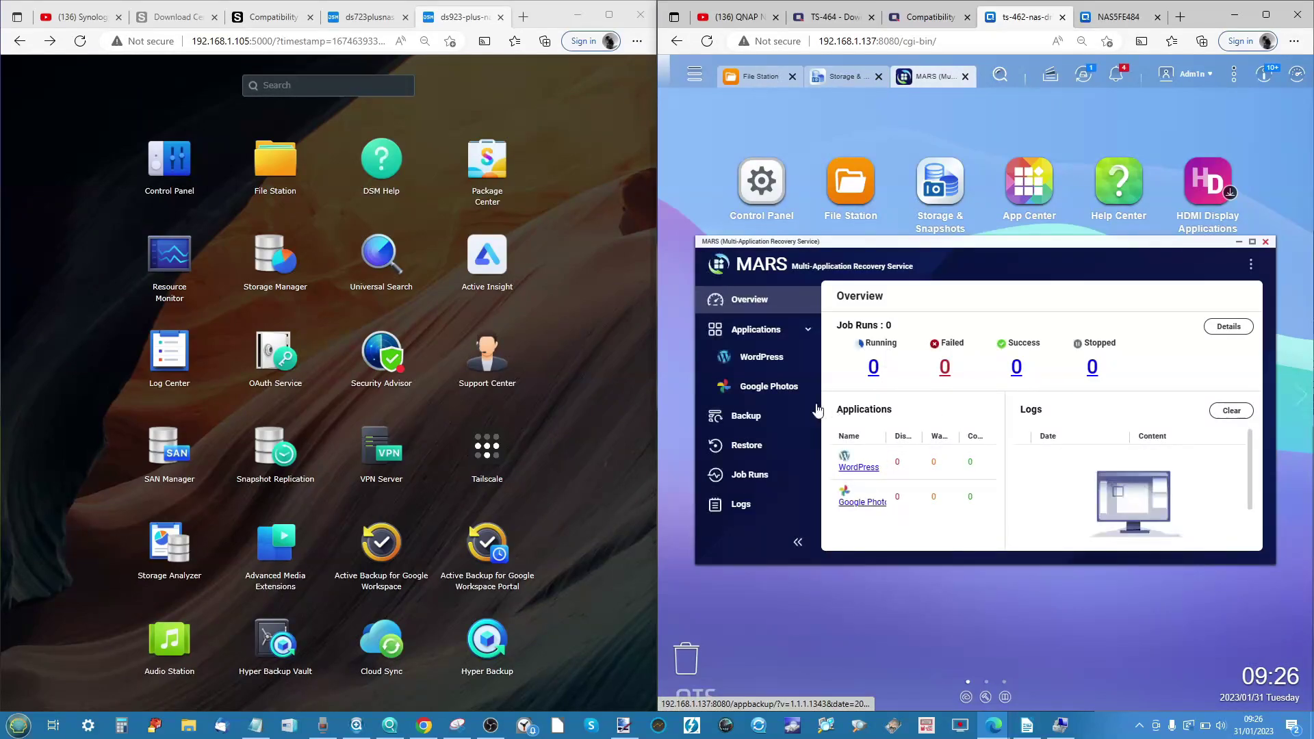
{"action": "left_click", "coordinate": [754, 359]}
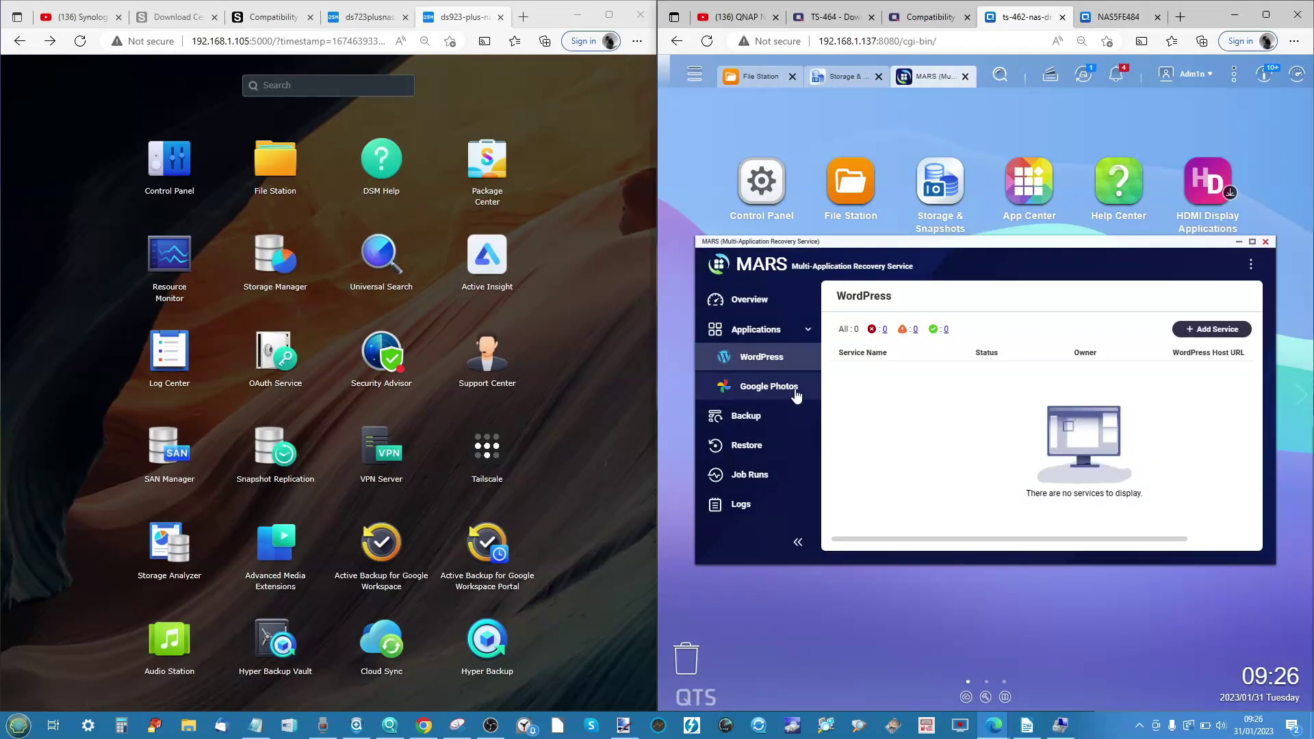
{"action": "left_click", "coordinate": [1107, 19]}
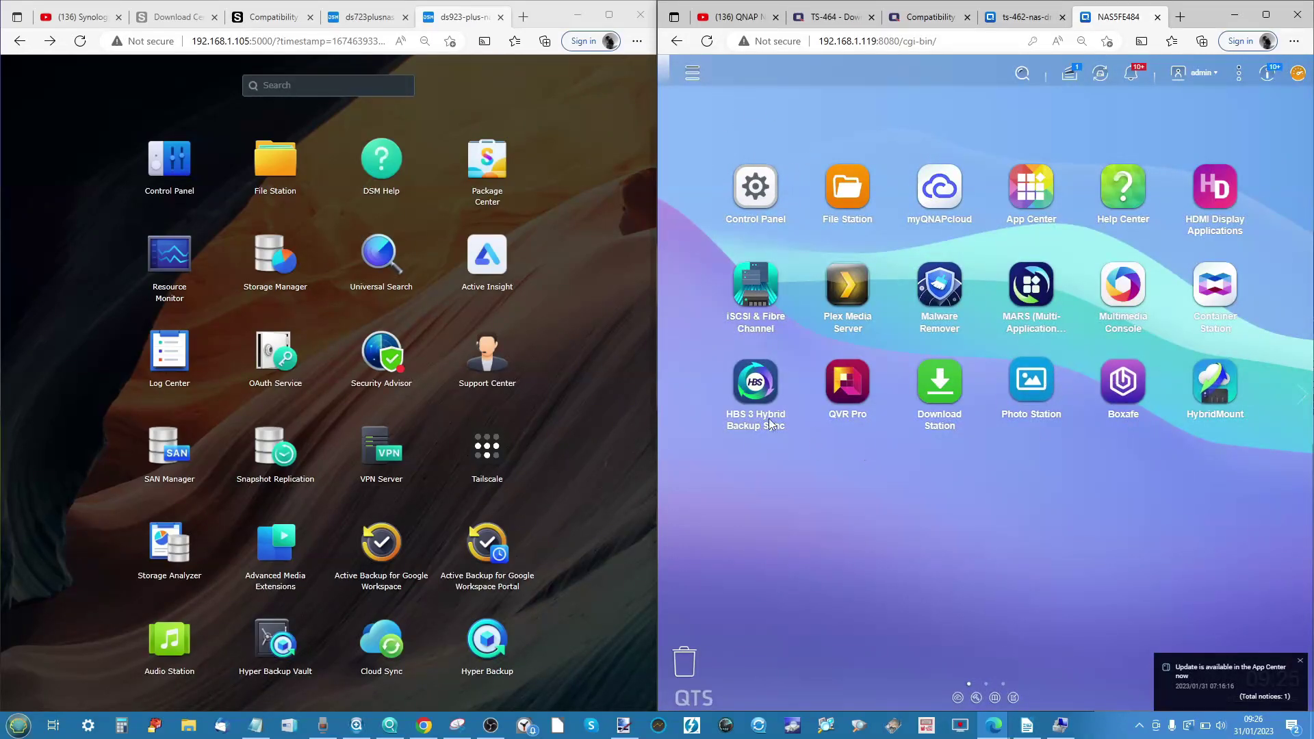
{"action": "left_click", "coordinate": [986, 684]}
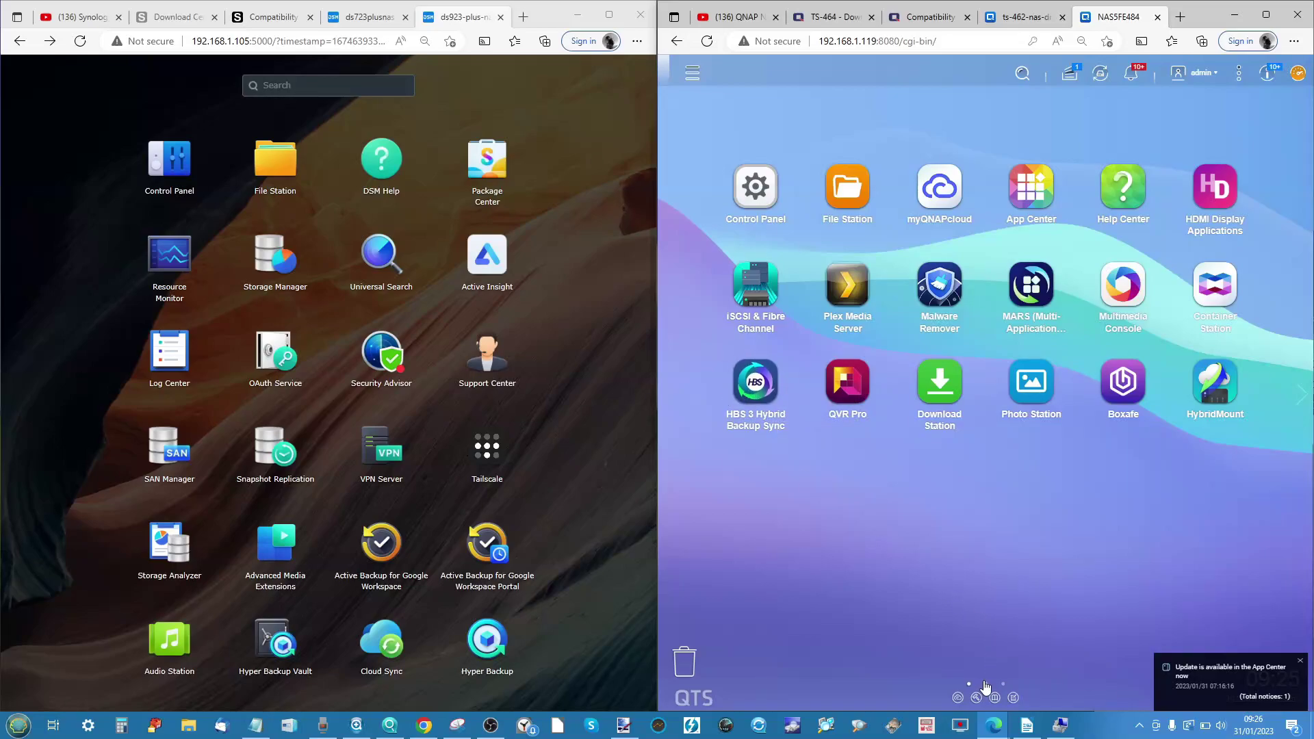